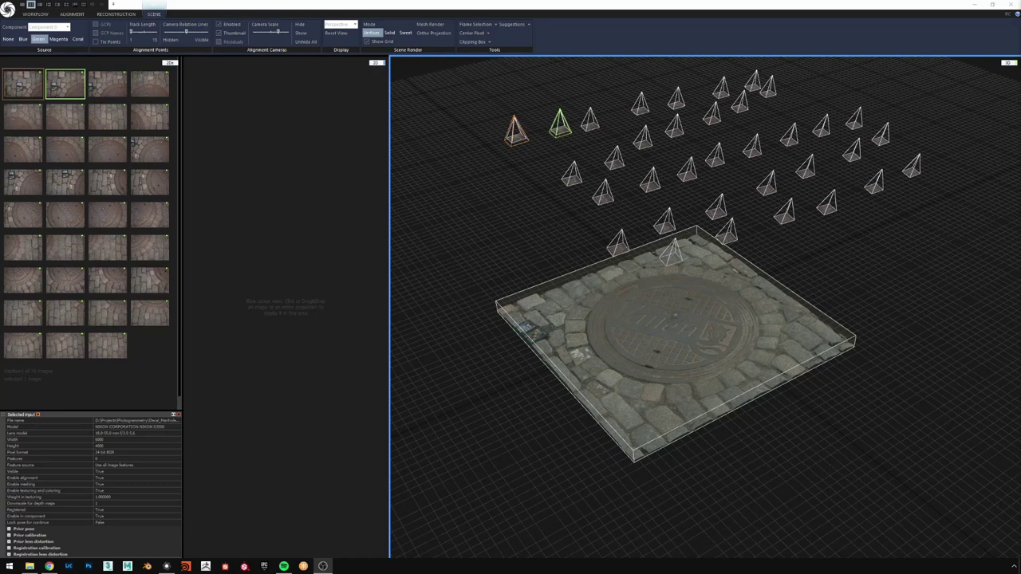
- Examine the manhole scan and the grid of camera positions above it from oblique, side and overhead views
drag(903, 458, 742, 343)
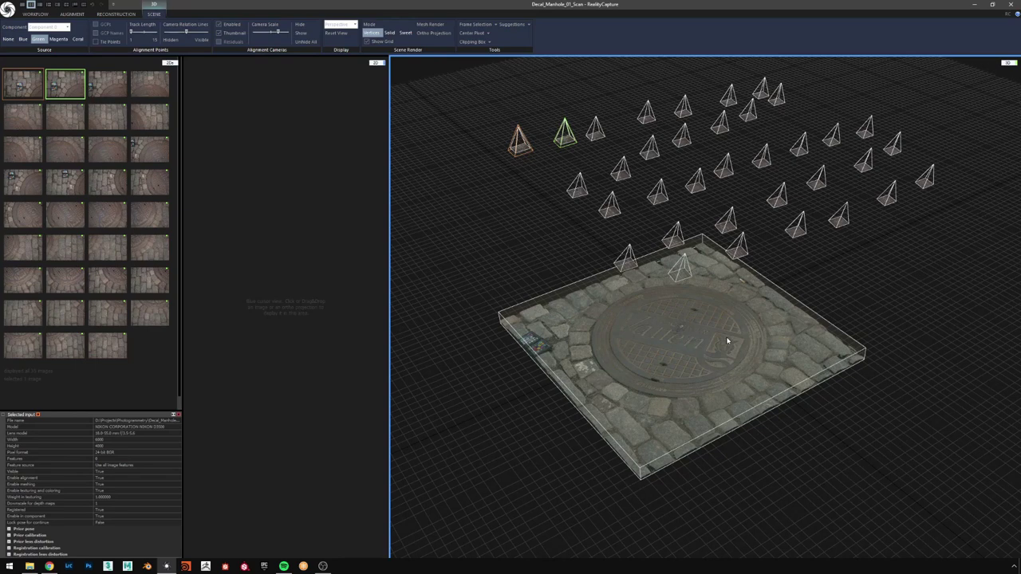
drag(726, 325, 719, 334)
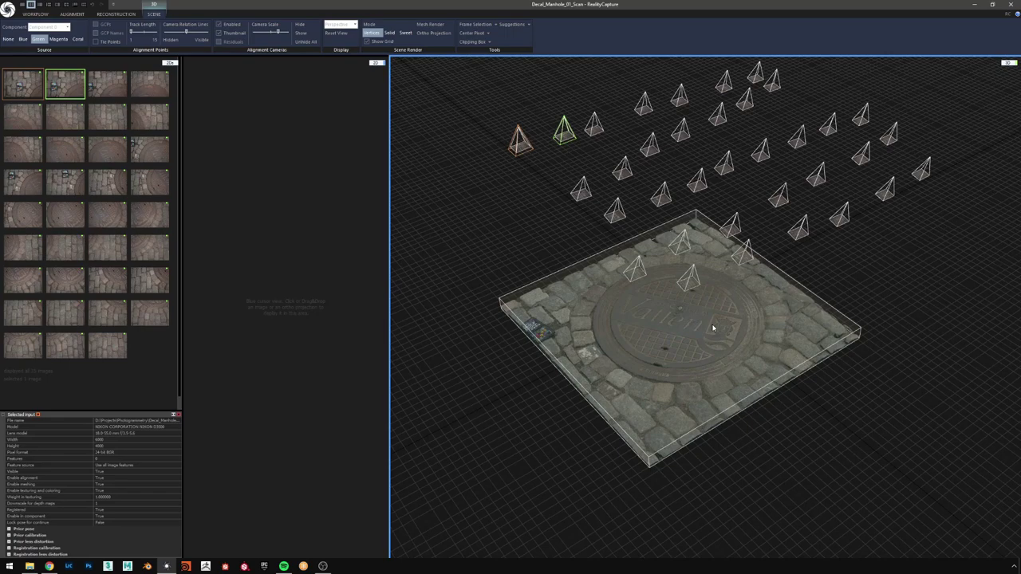
drag(743, 315, 747, 354)
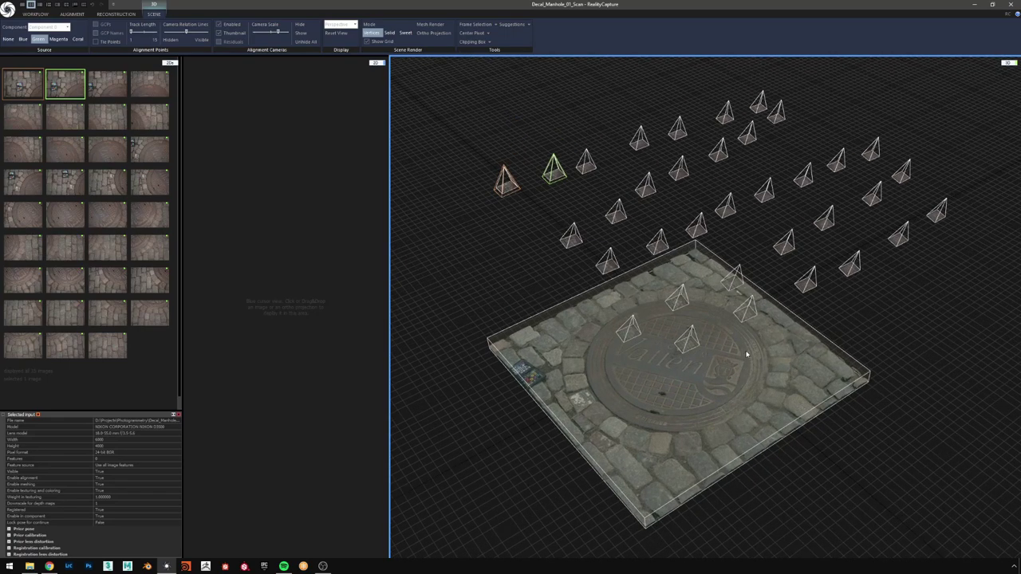
drag(827, 345, 898, 310)
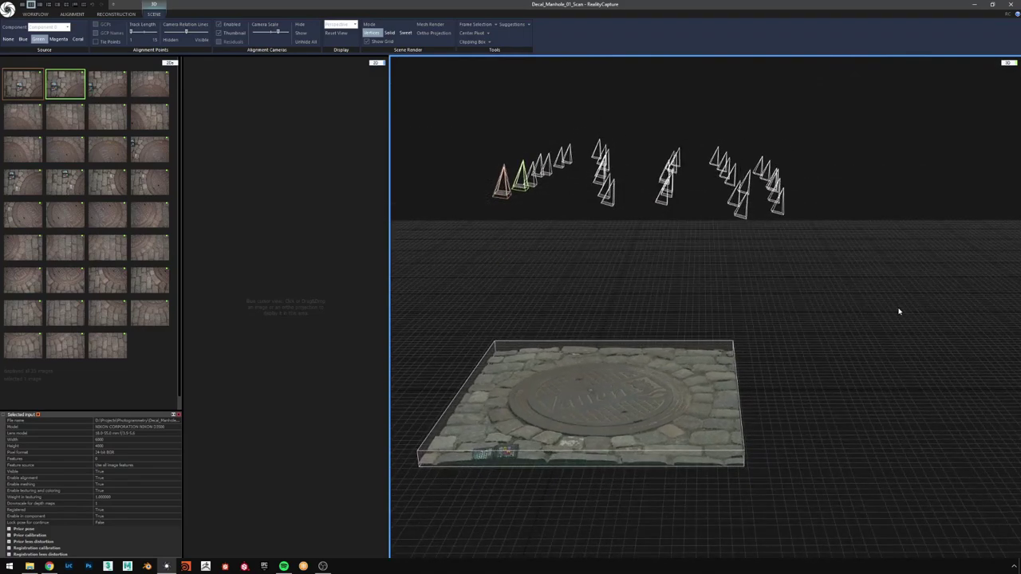
drag(808, 275, 736, 300)
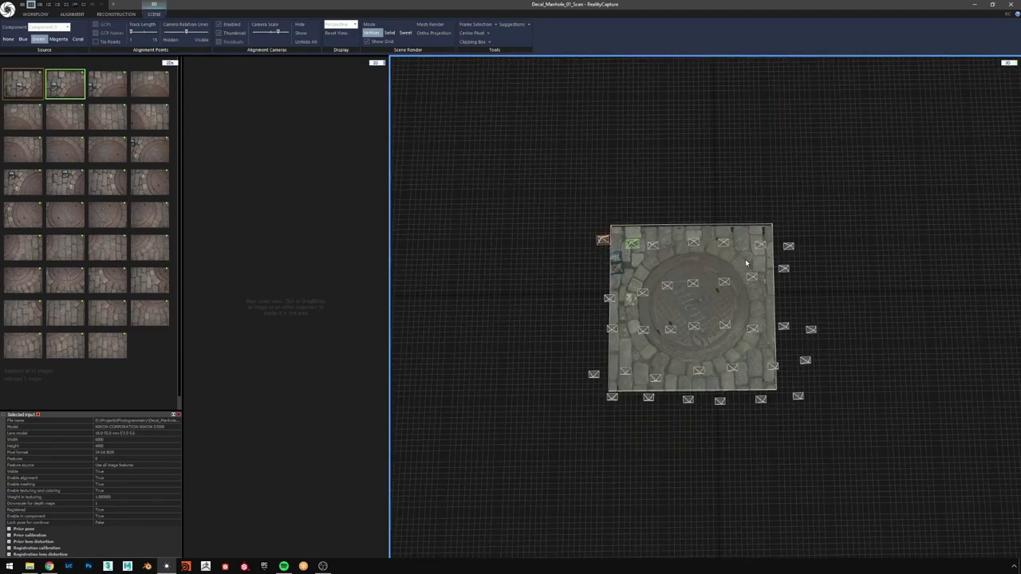
drag(705, 309, 785, 255)
scroll(713, 388, up, 4)
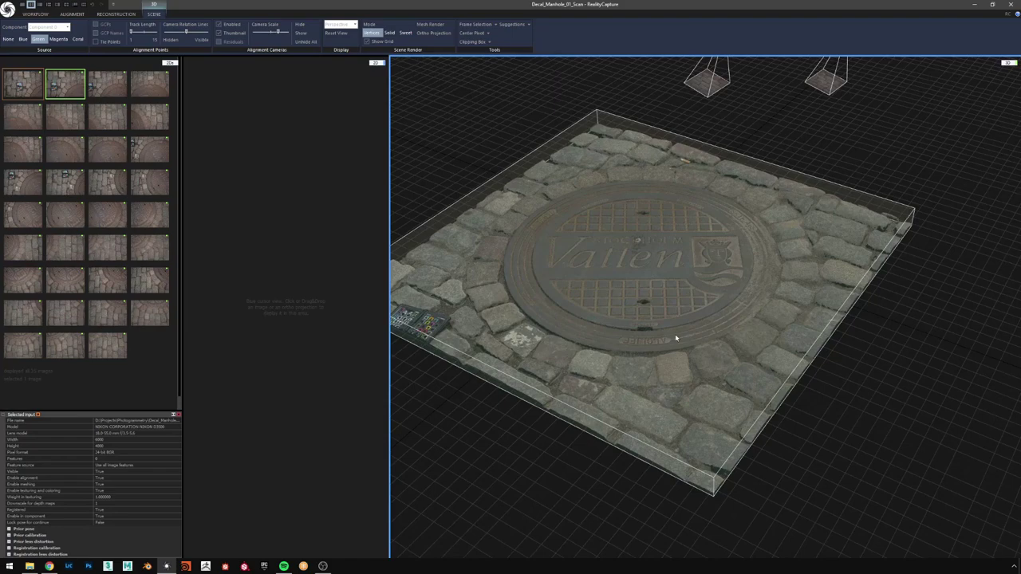
scroll(675, 339, down, 5)
drag(675, 338, 782, 329)
right_drag(782, 329, 770, 364)
scroll(752, 353, up, 3)
drag(752, 354, 720, 369)
scroll(723, 400, down, 2)
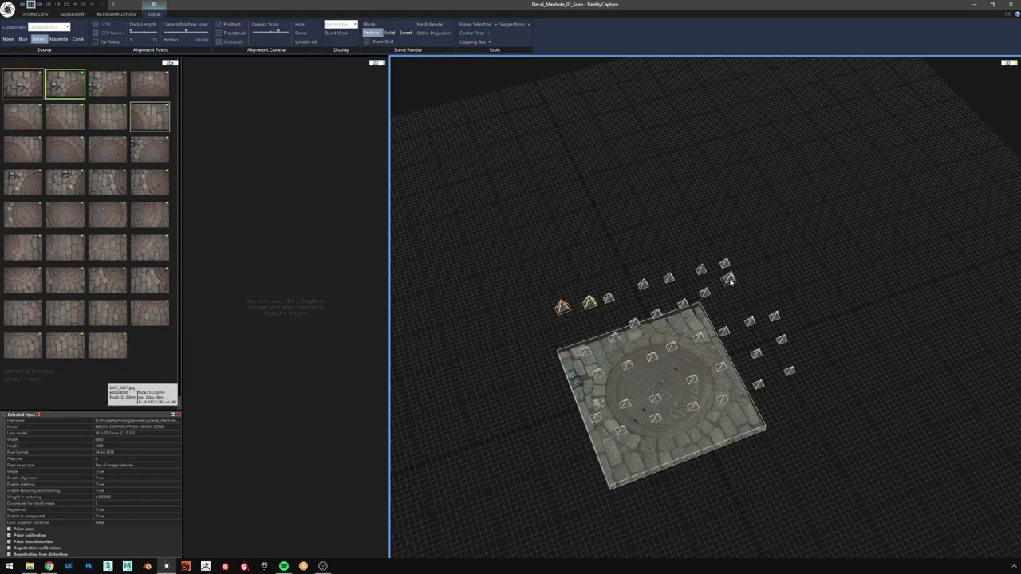
drag(556, 207, 563, 193)
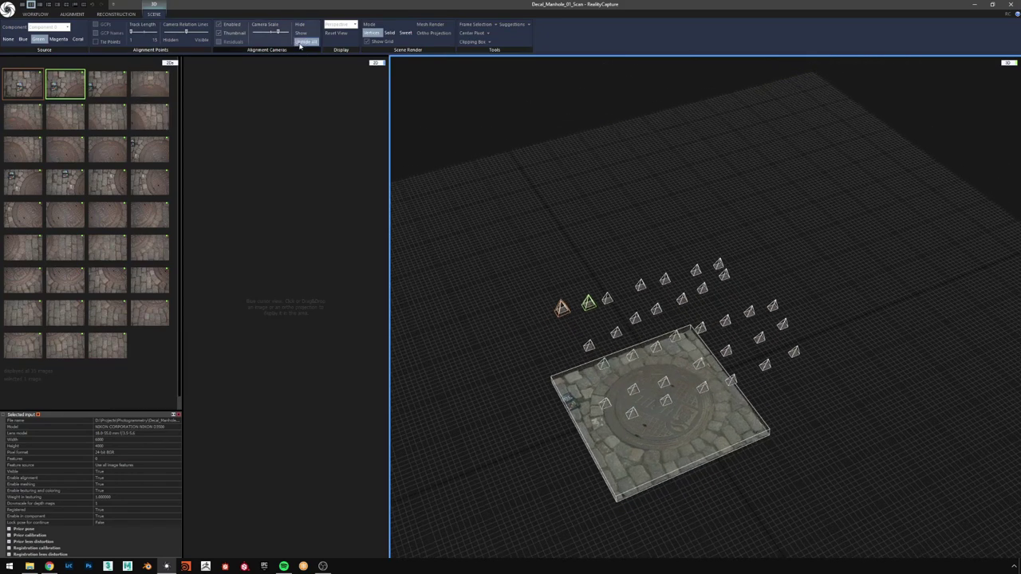
- Enlarge the alignment cameras to maximum scale to view the photo overlap from above, and shrink them to small markers
drag(279, 32, 292, 33)
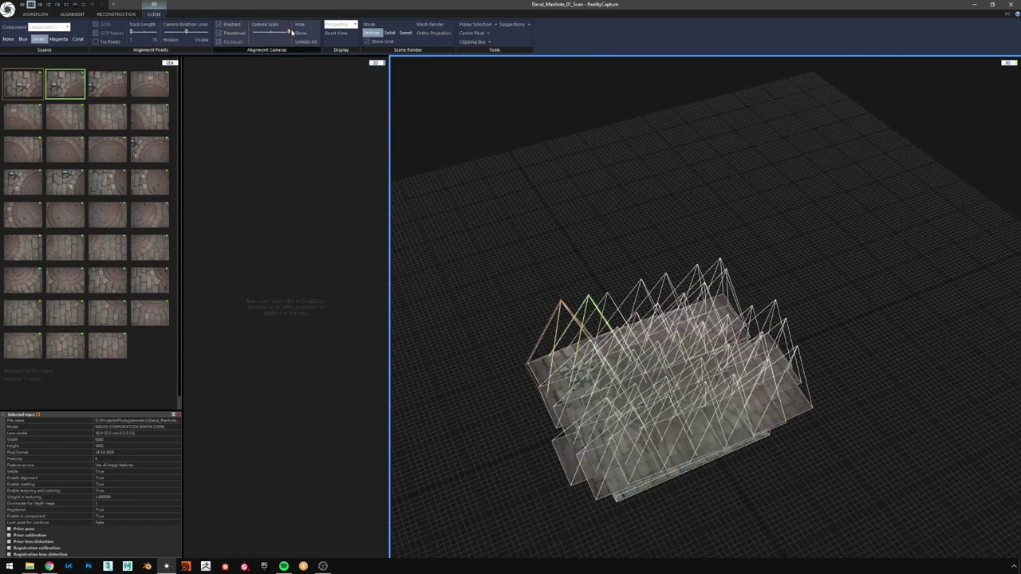
drag(746, 310, 722, 343)
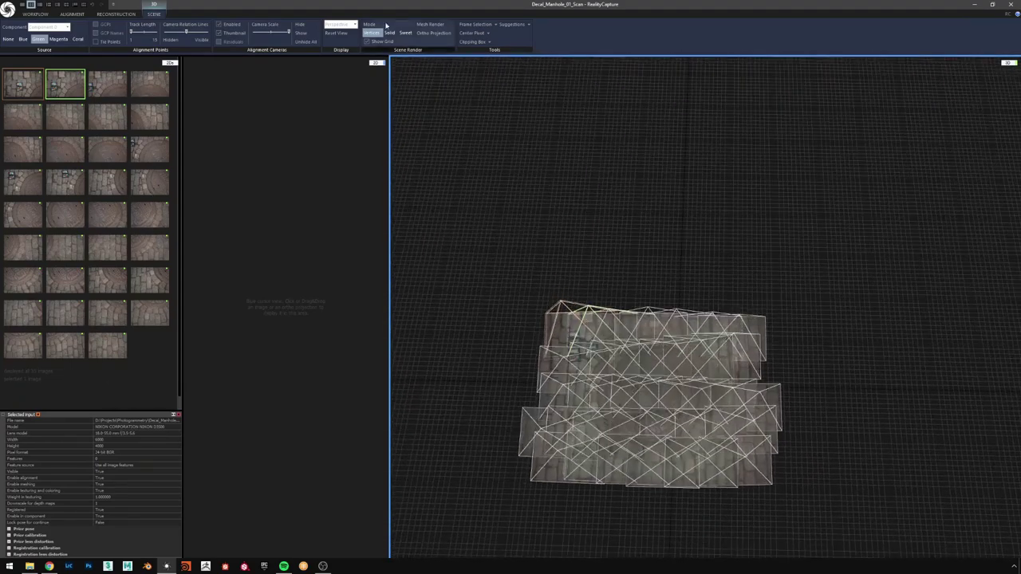
click(276, 32)
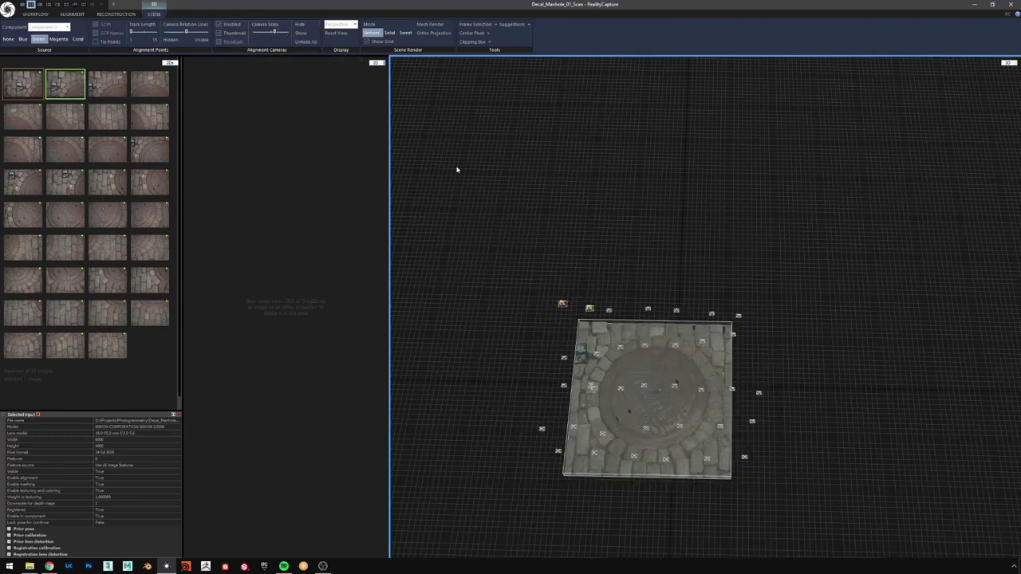
- Examine how the rows of cameras cover the manhole cover and surrounding cobblestones from overhead and oblique angles
drag(694, 356, 737, 343)
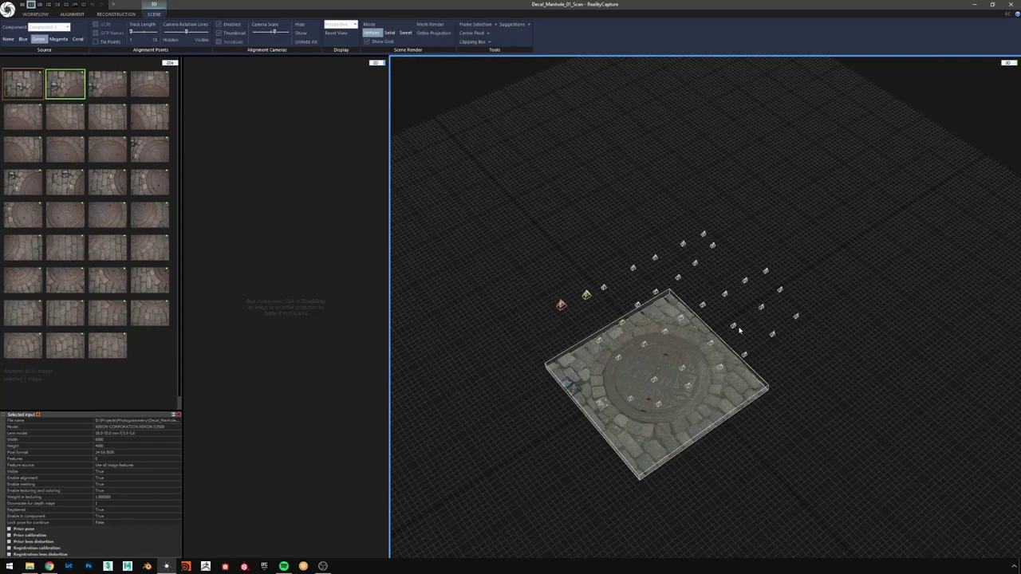
drag(739, 330, 681, 343)
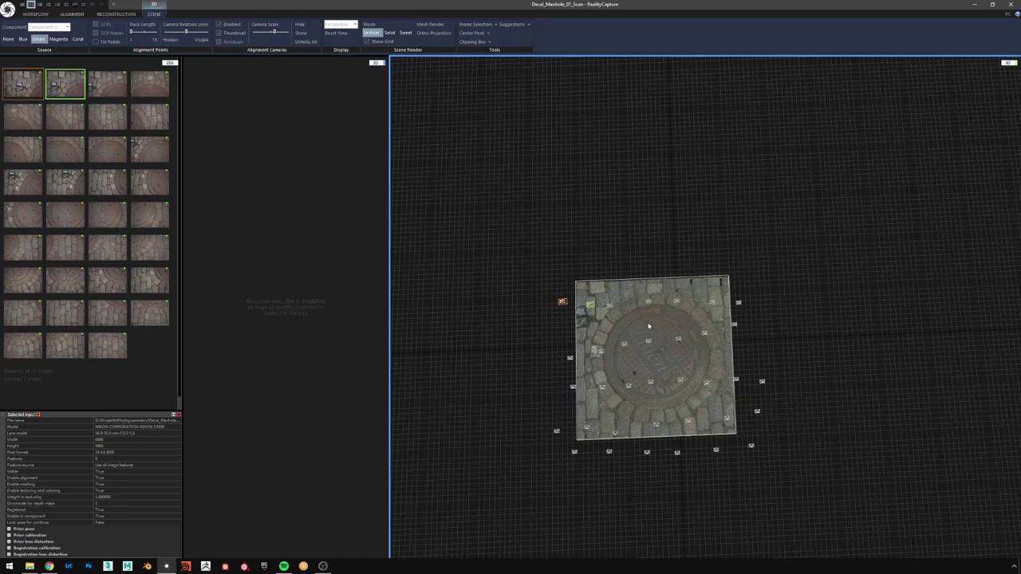
drag(634, 337, 730, 277)
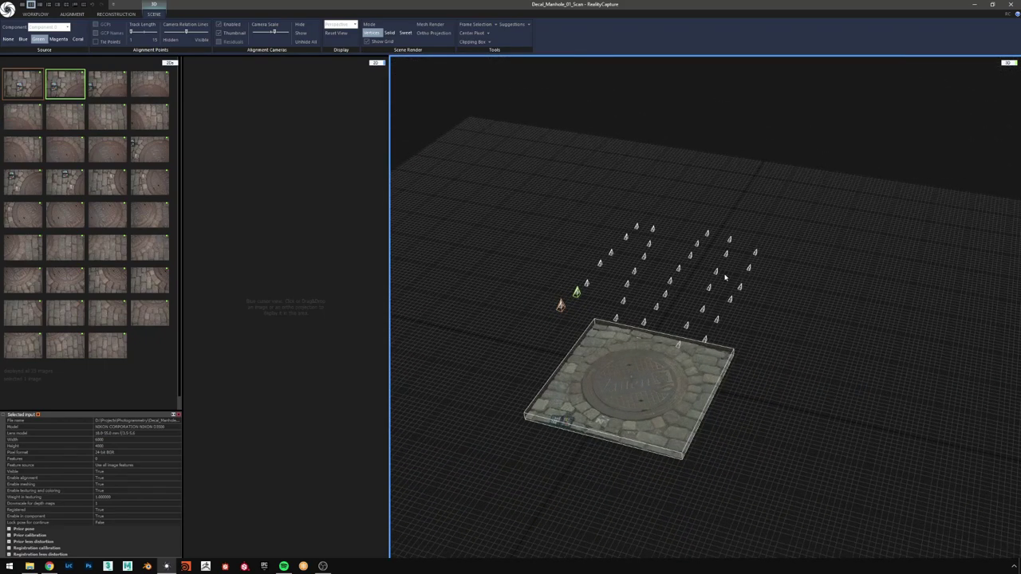
drag(725, 277, 642, 289)
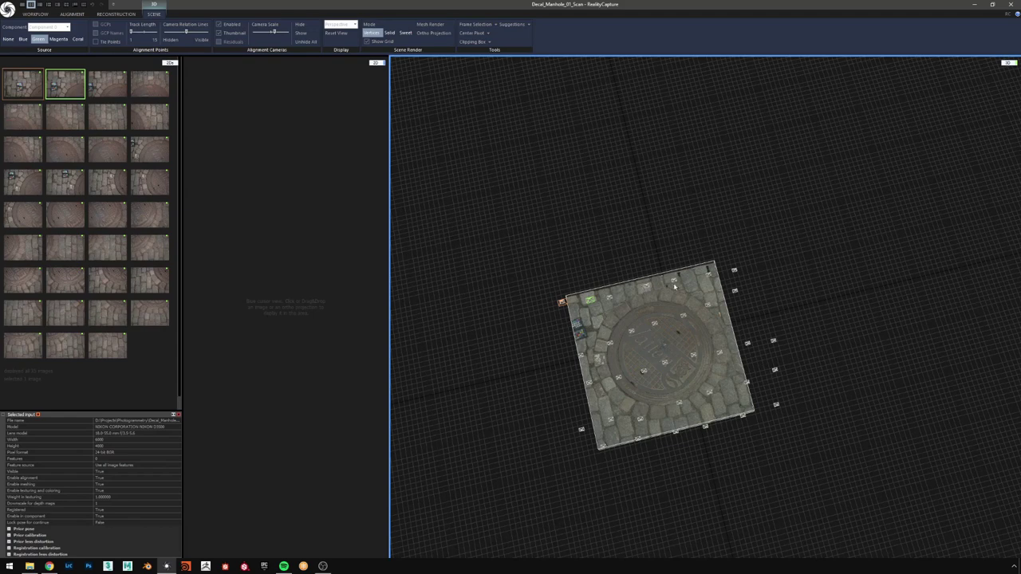
drag(674, 286, 843, 278)
scroll(760, 302, up, 2)
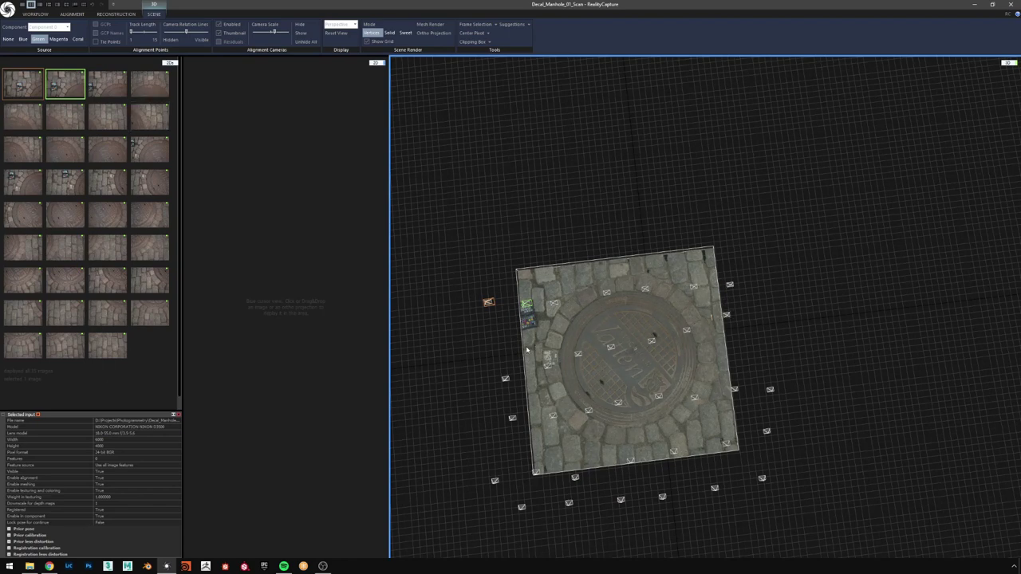
drag(748, 410, 718, 444)
scroll(695, 353, down, 3)
scroll(691, 356, up, 6)
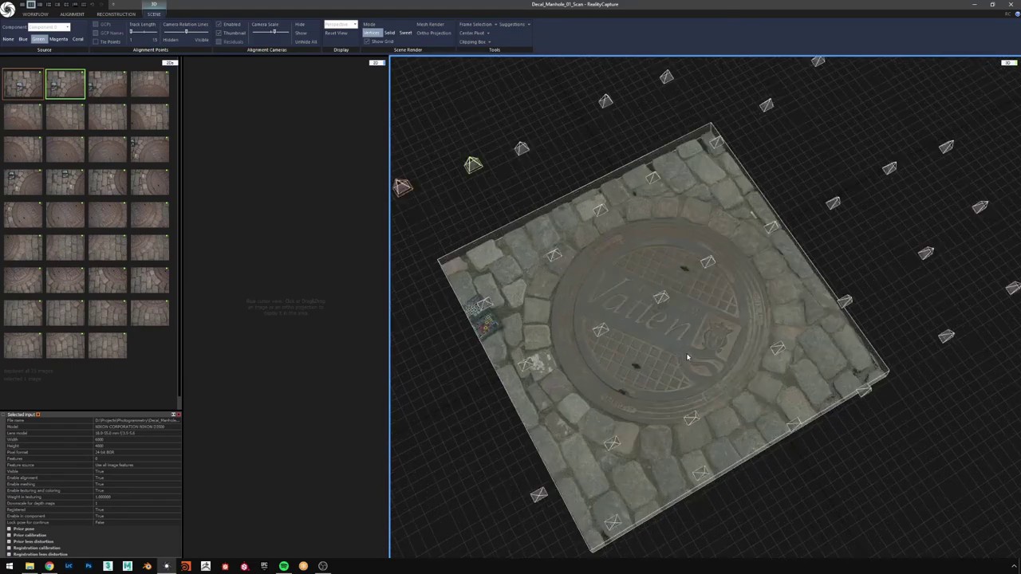
drag(690, 356, 689, 401)
drag(597, 383, 896, 409)
- Set the scene render mode to Sweet for the manhole model and dismiss the video memory notice
scroll(744, 379, down, 5)
scroll(896, 408, up, 6)
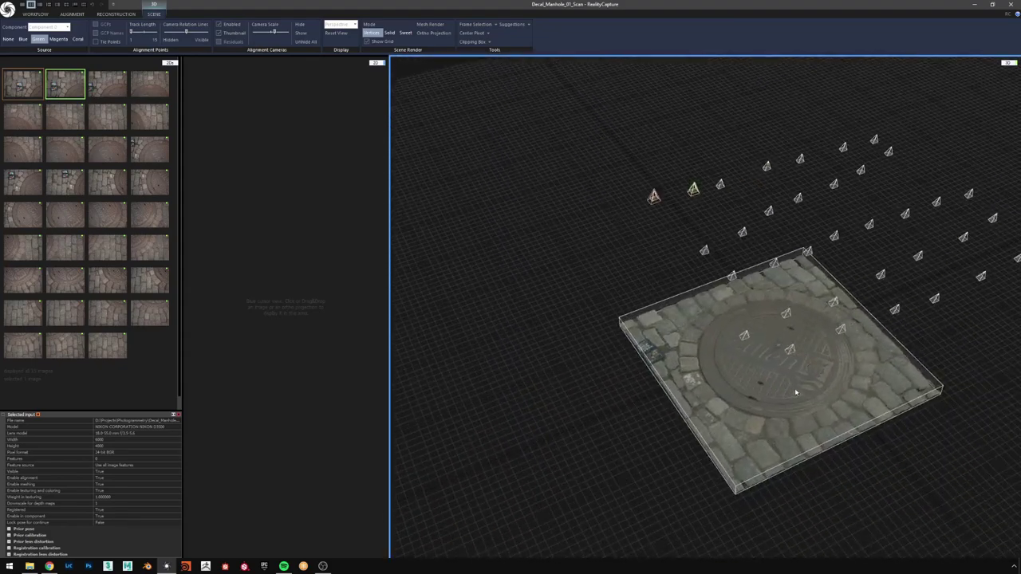
click(407, 34)
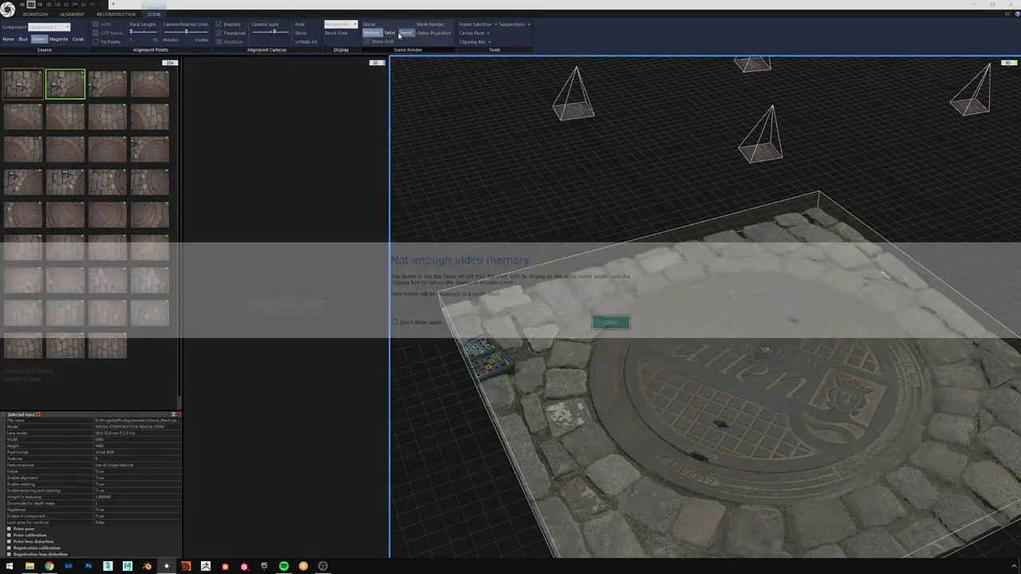
click(610, 322)
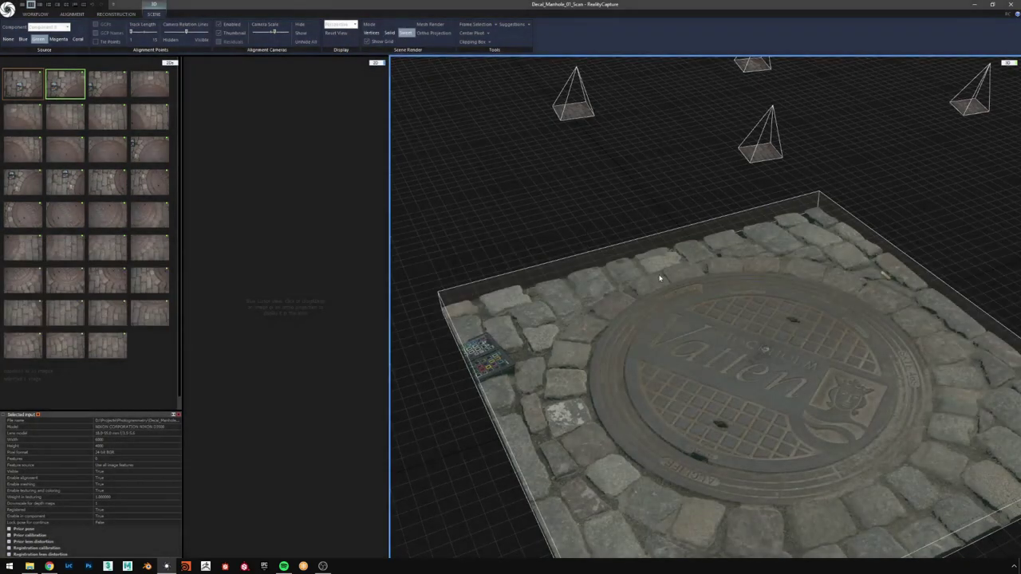
- Inspect the manhole model in Sweet render mode, both close up and with its full camera layout
drag(698, 283, 740, 283)
scroll(717, 302, down, 3)
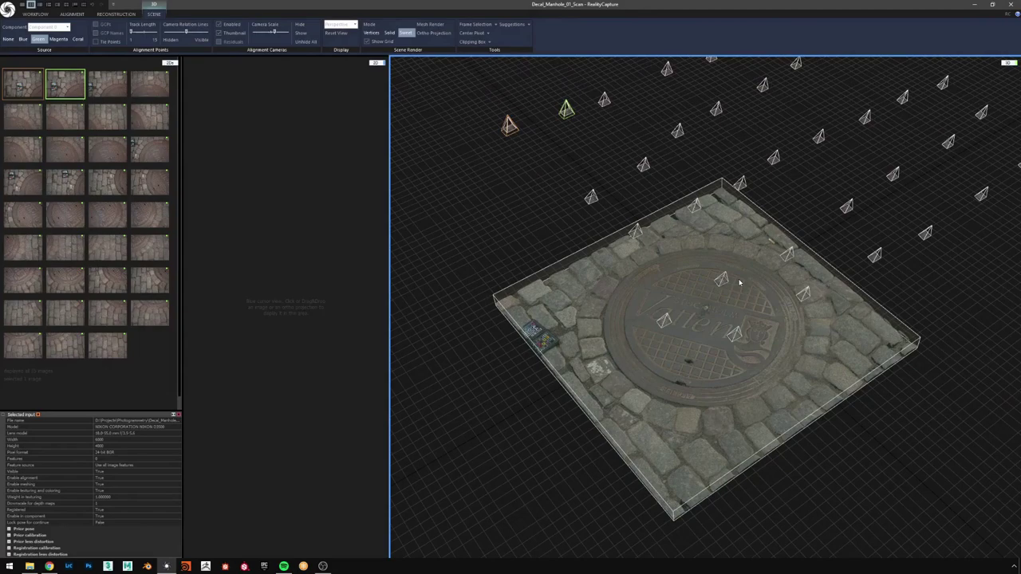
drag(725, 307, 721, 284)
middle_drag(701, 410, 727, 383)
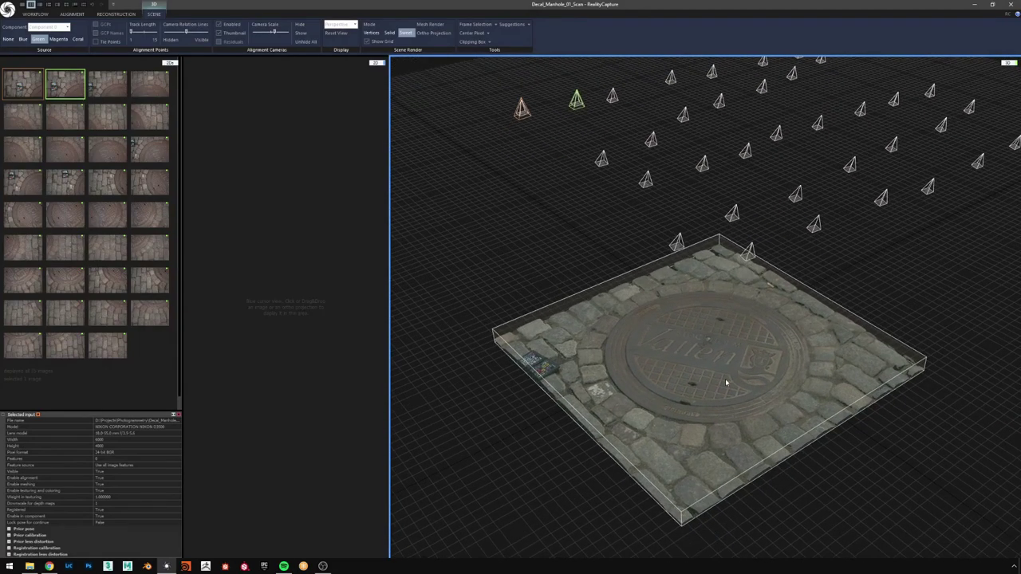
scroll(725, 382, up, 2)
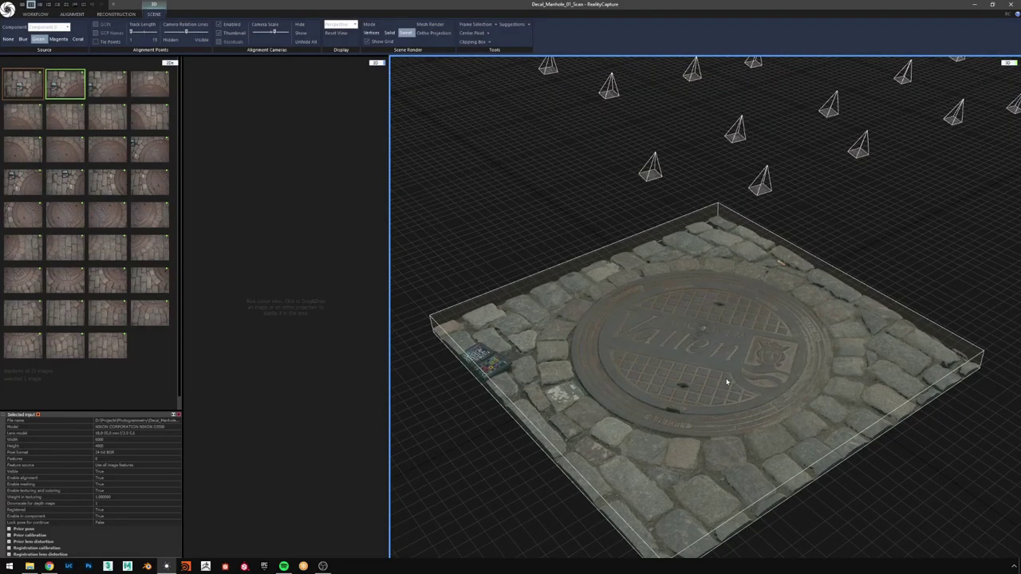
mouse_move(726, 382)
mouse_down()
mouse_move(743, 358)
mouse_move(738, 371)
mouse_up()
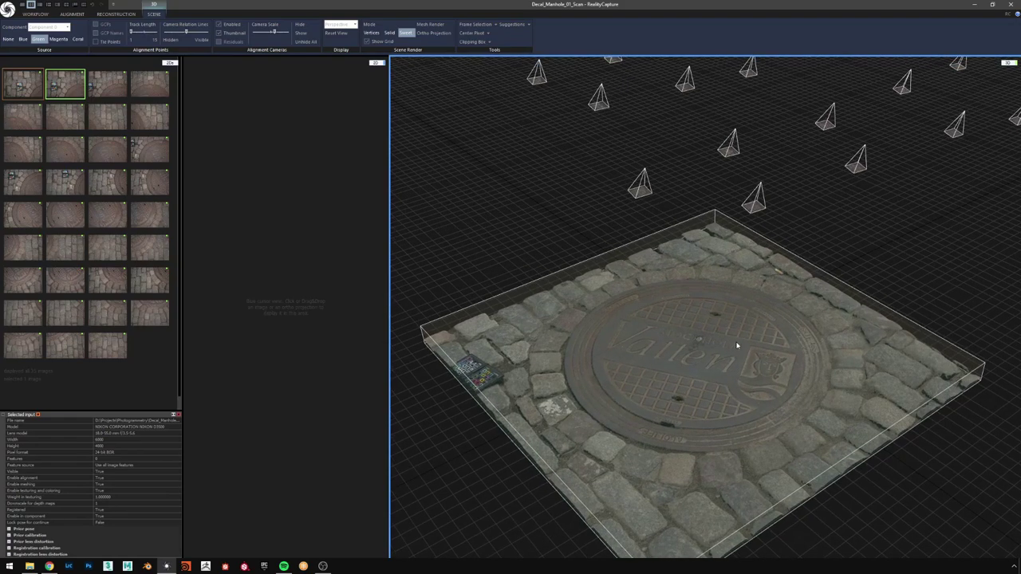
scroll(745, 339, down, 3)
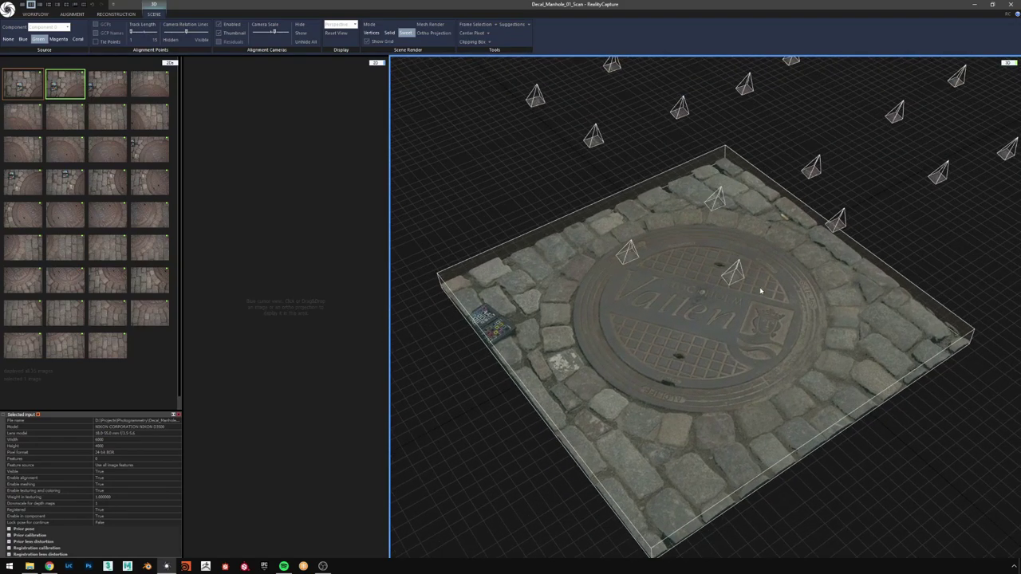
scroll(757, 295, down, 3)
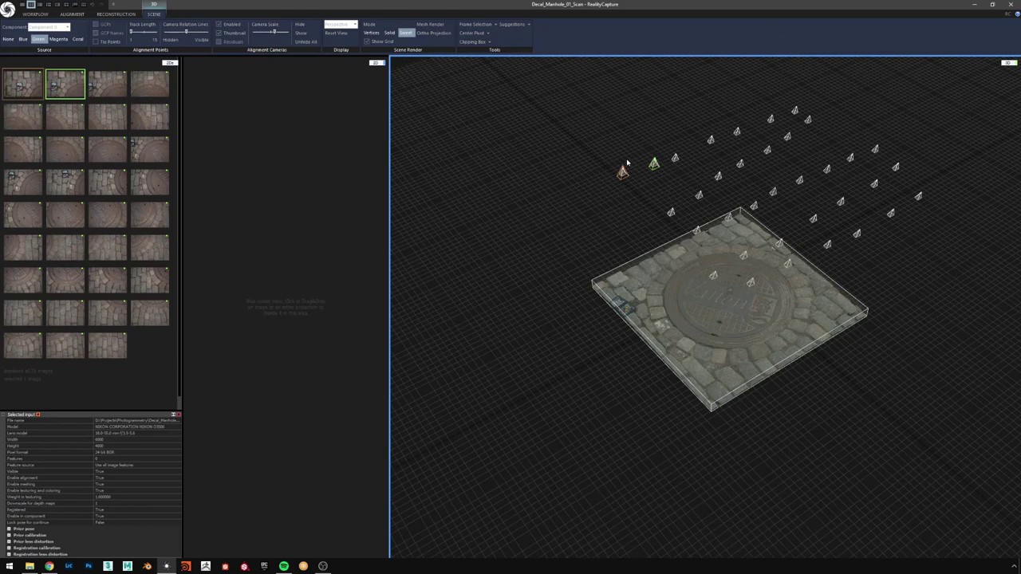
drag(744, 189, 735, 203)
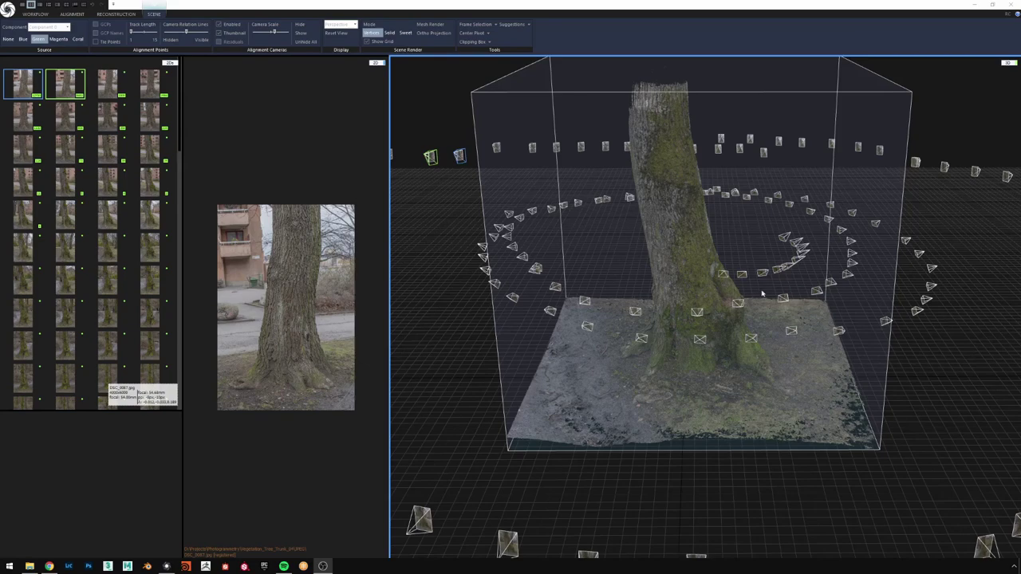
- Examine the tree trunk scan and the rings of cameras surrounding it at different heights
drag(760, 292, 727, 291)
middle_drag(686, 247, 699, 263)
mouse_move(700, 263)
mouse_down()
mouse_move(702, 278)
mouse_move(722, 279)
mouse_move(625, 264)
mouse_move(835, 263)
mouse_move(707, 266)
mouse_up()
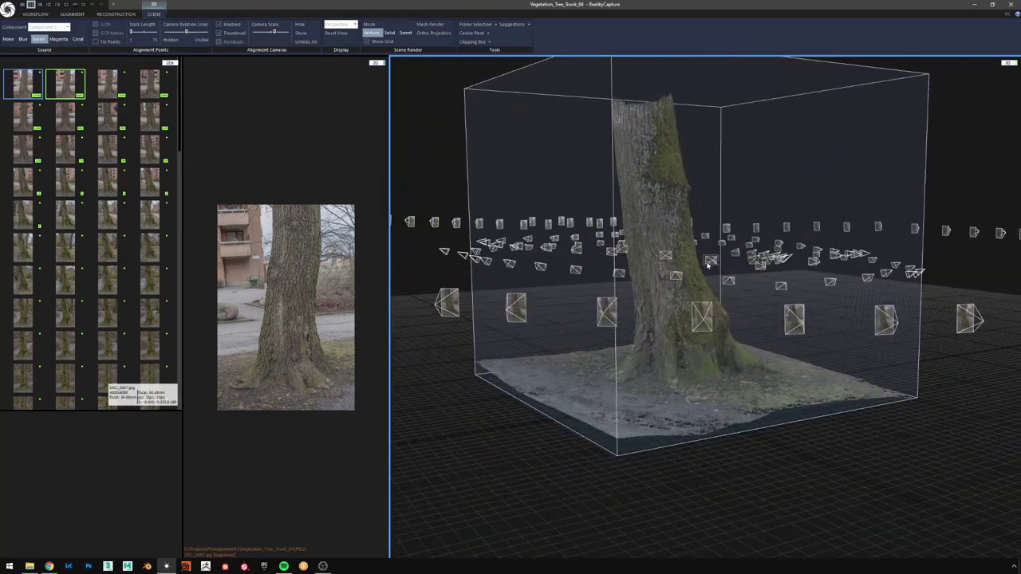
scroll(707, 266, up, 6)
scroll(675, 332, down, 4)
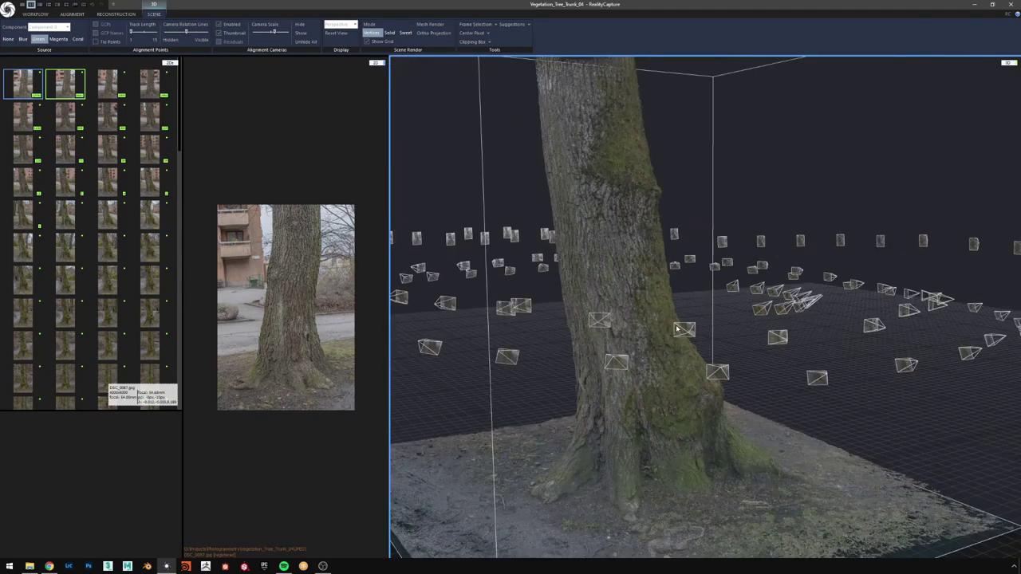
scroll(676, 329, down, 5)
scroll(677, 291, up, 4)
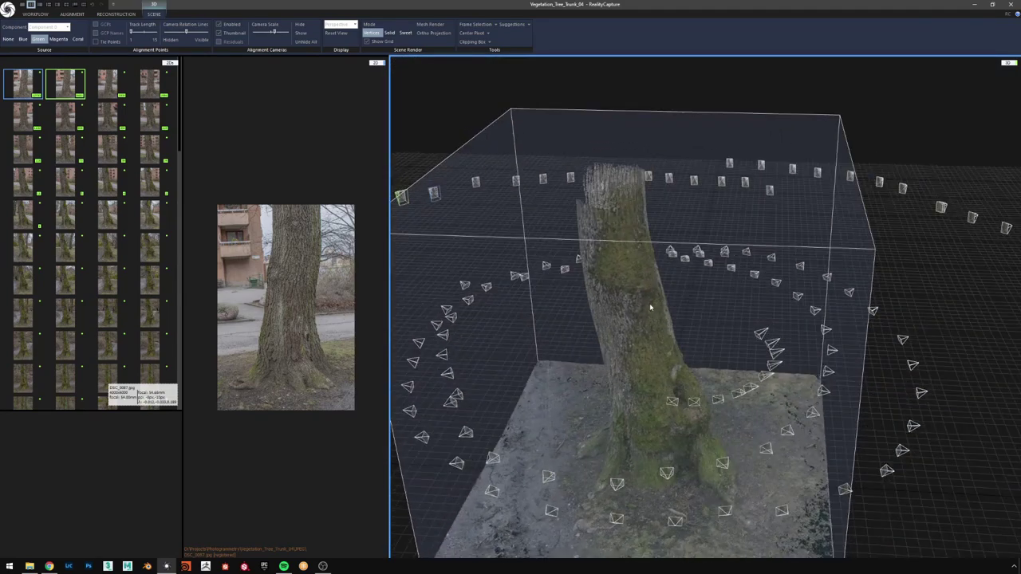
scroll(653, 310, down, 2)
drag(672, 388, 637, 369)
scroll(644, 422, up, 2)
drag(696, 448, 677, 419)
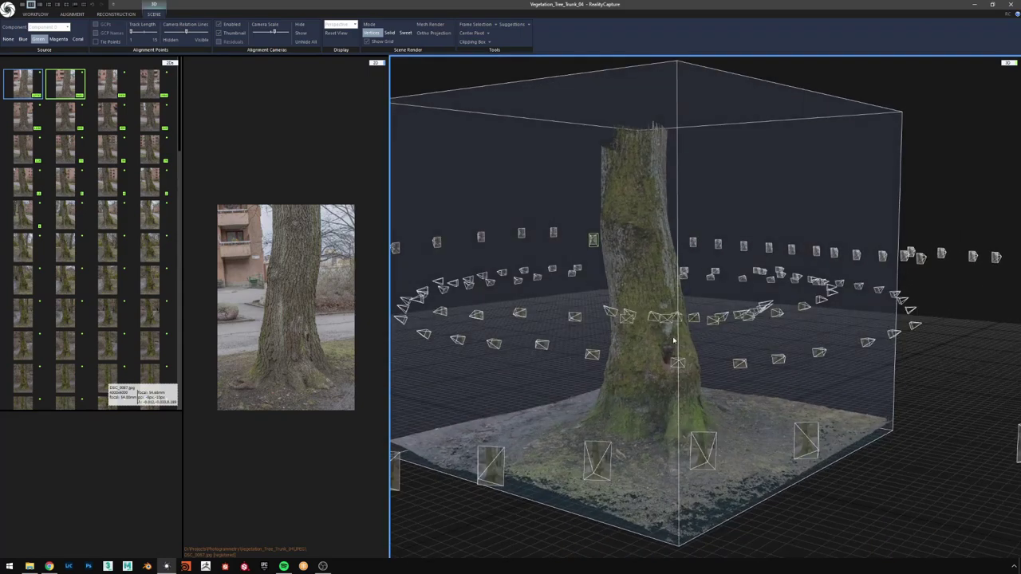
- Inspect the mossy base of the tree trunk up close and the complete camera rings from a distance
drag(556, 327, 456, 394)
scroll(592, 438, up, 3)
drag(716, 434, 691, 392)
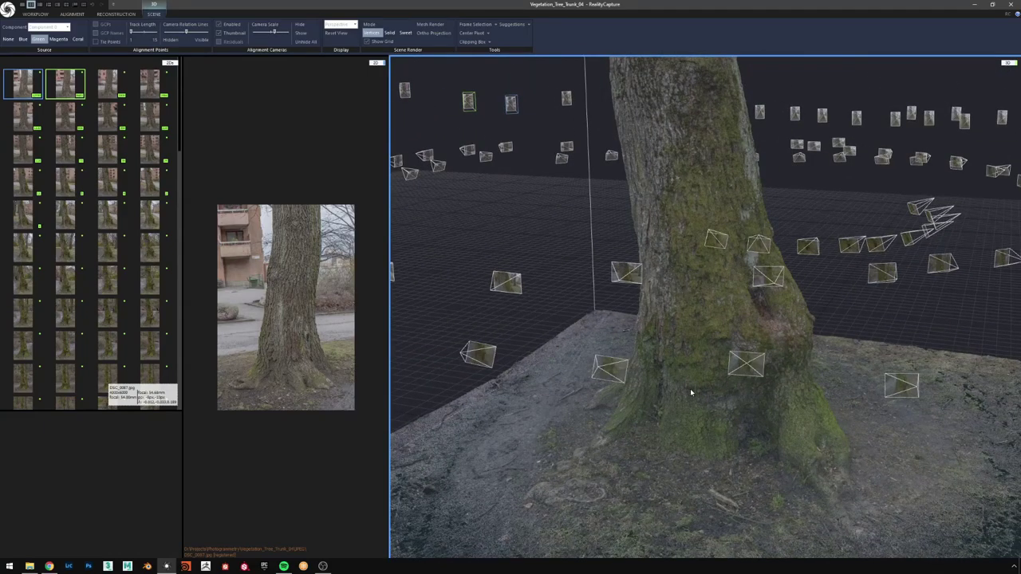
drag(834, 383, 736, 402)
scroll(712, 360, down, 3)
drag(707, 323, 747, 284)
scroll(732, 280, down, 3)
scroll(742, 278, up, 3)
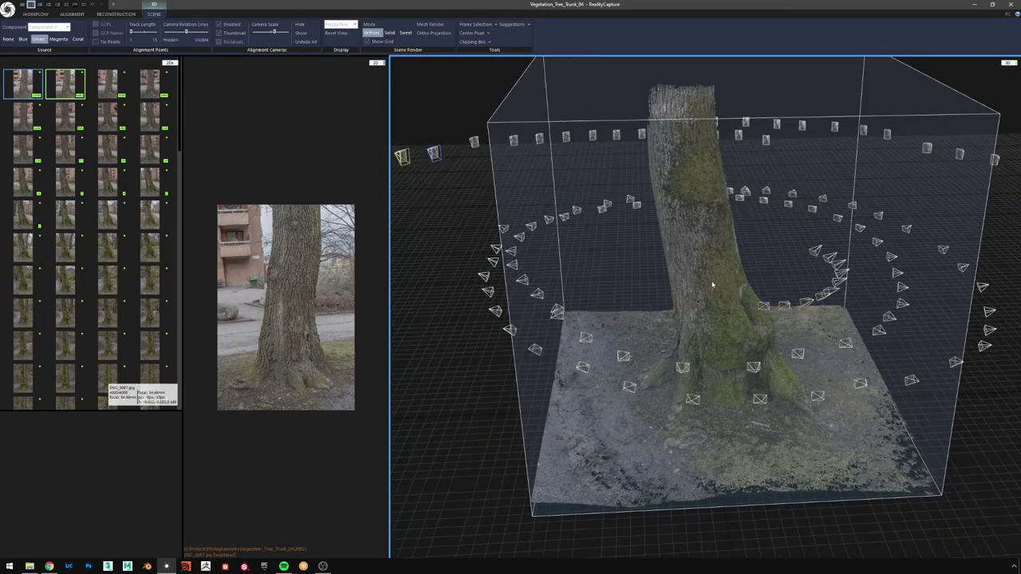
drag(724, 280, 682, 287)
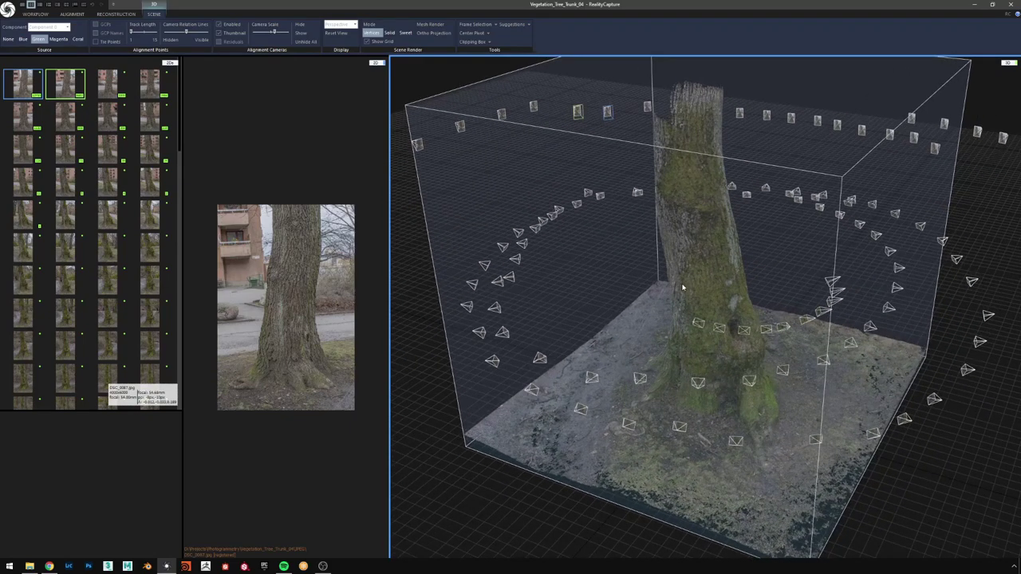
scroll(684, 284, down, 5)
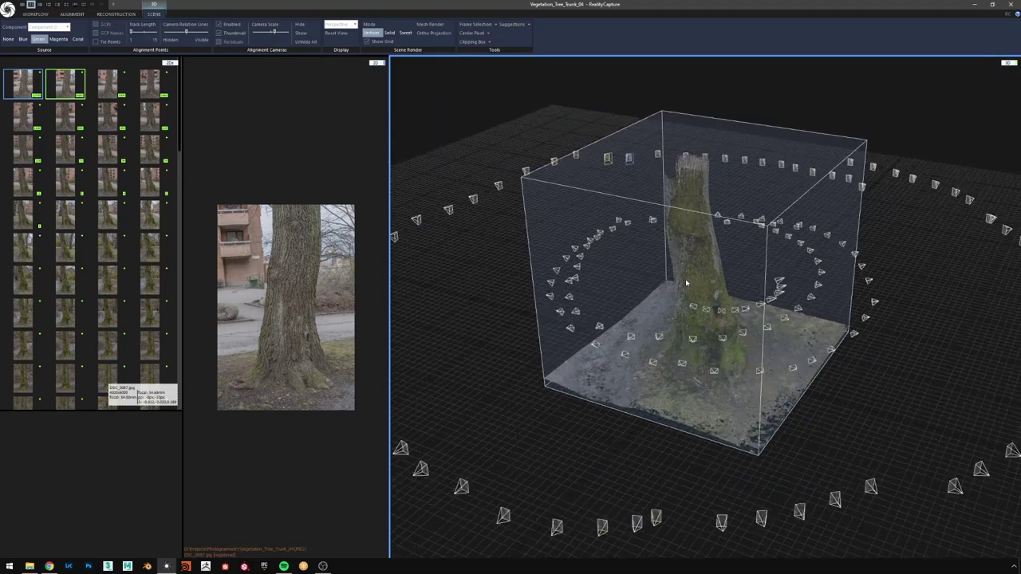
- Examine the outer camera ring around the tree trunk and display the photo taken from one of its cameras
mouse_move(687, 282)
mouse_down()
mouse_move(795, 257)
mouse_move(679, 279)
mouse_move(700, 279)
mouse_up()
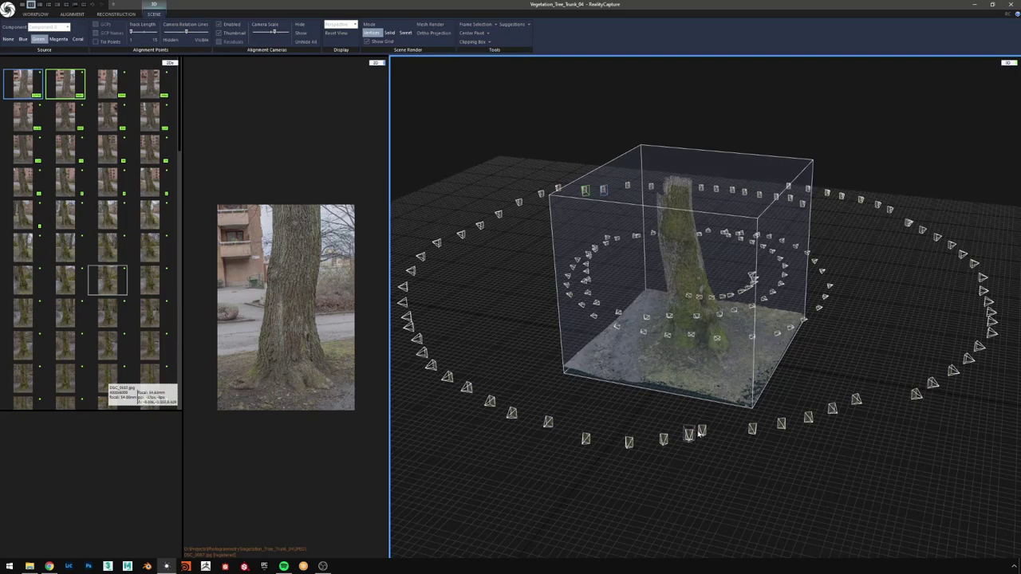
drag(707, 444, 761, 447)
scroll(761, 447, down, 3)
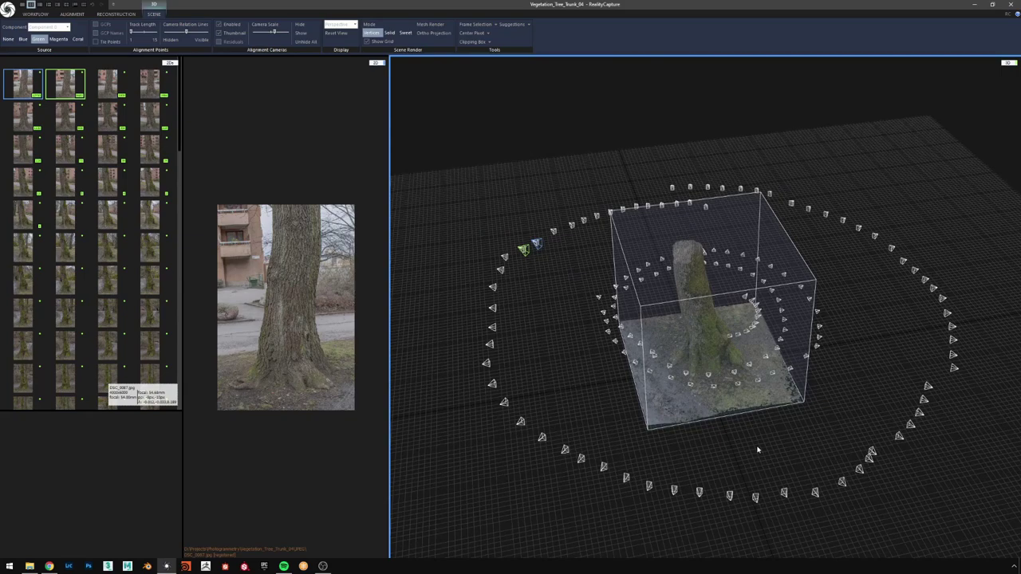
drag(917, 327, 877, 346)
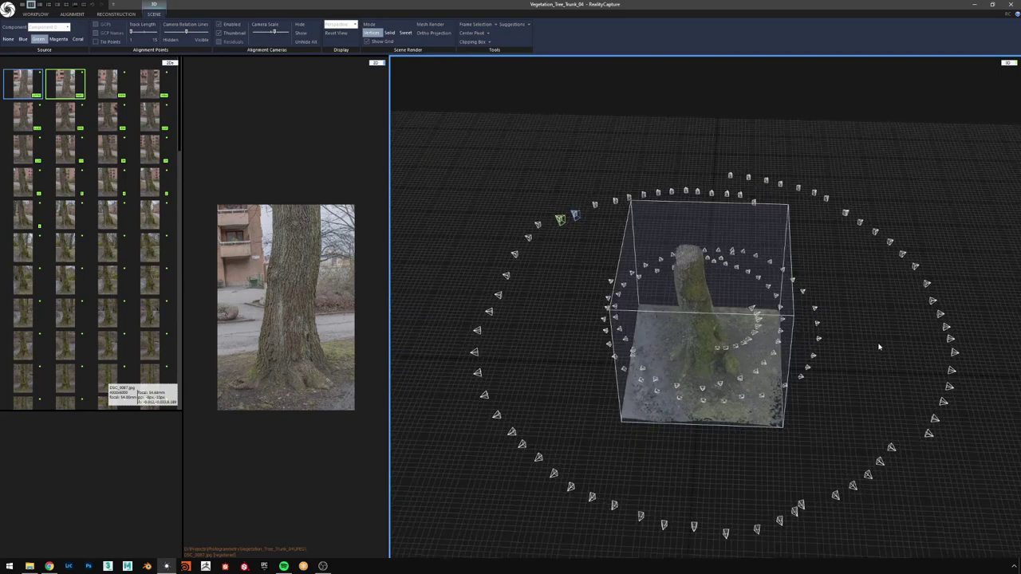
click(938, 306)
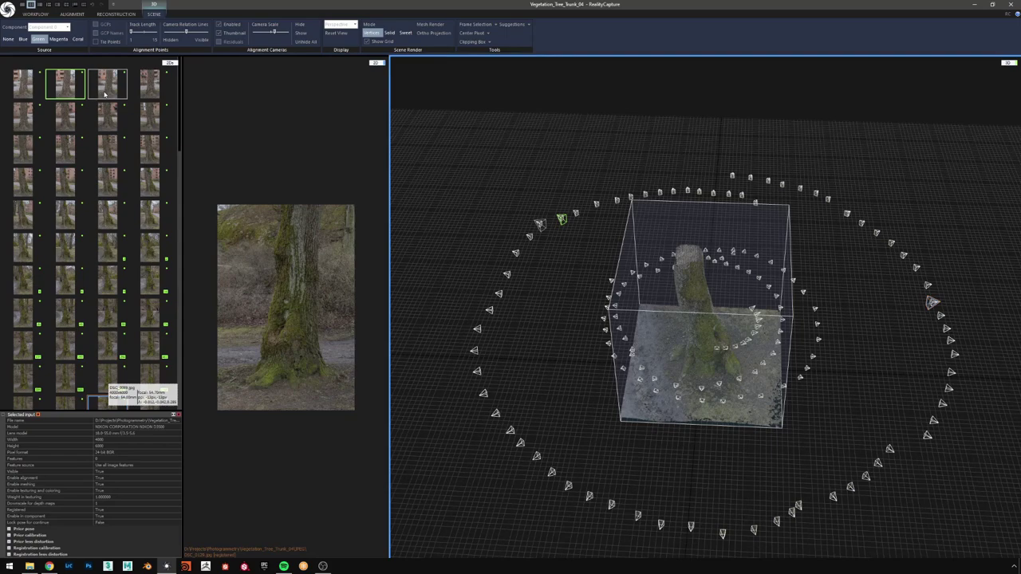
drag(802, 159, 800, 192)
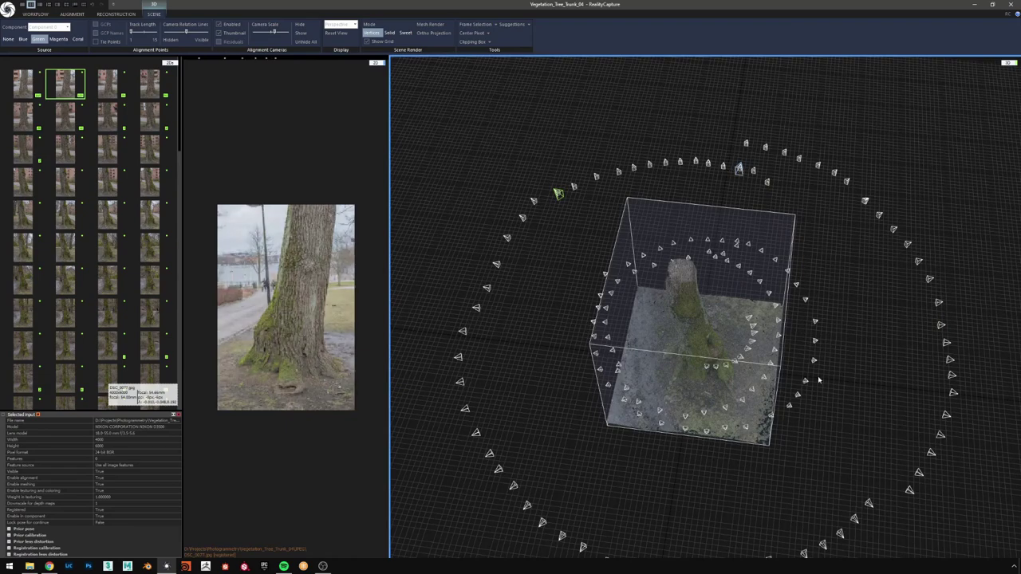
- Examine the inner camera rings around the mossy trunk base at close range and in relation to the outer ring
drag(818, 379, 790, 351)
scroll(599, 363, up, 3)
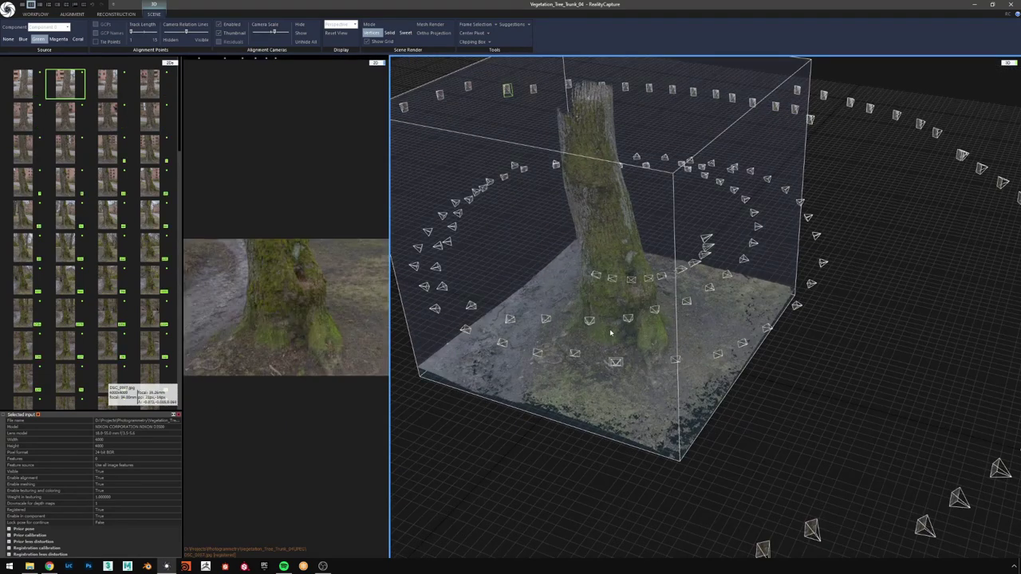
scroll(628, 335, down, 5)
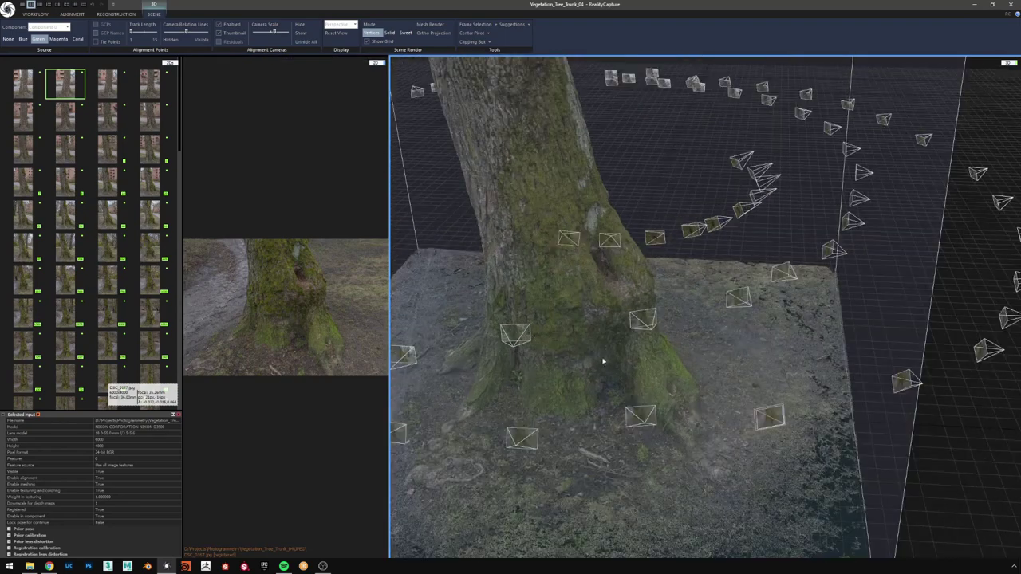
scroll(597, 344, down, 3)
drag(654, 330, 645, 337)
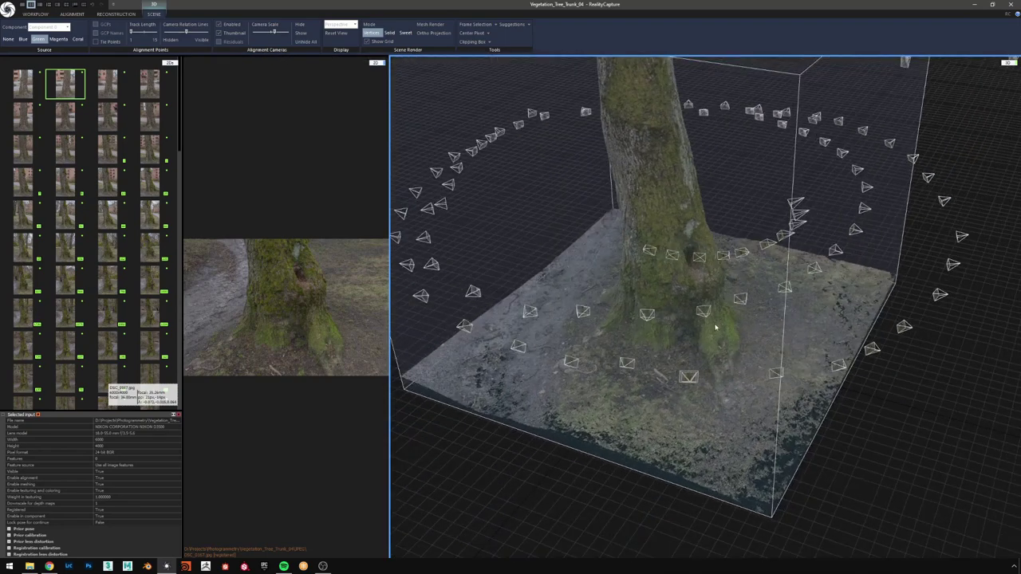
drag(720, 335, 815, 286)
scroll(836, 284, down, 5)
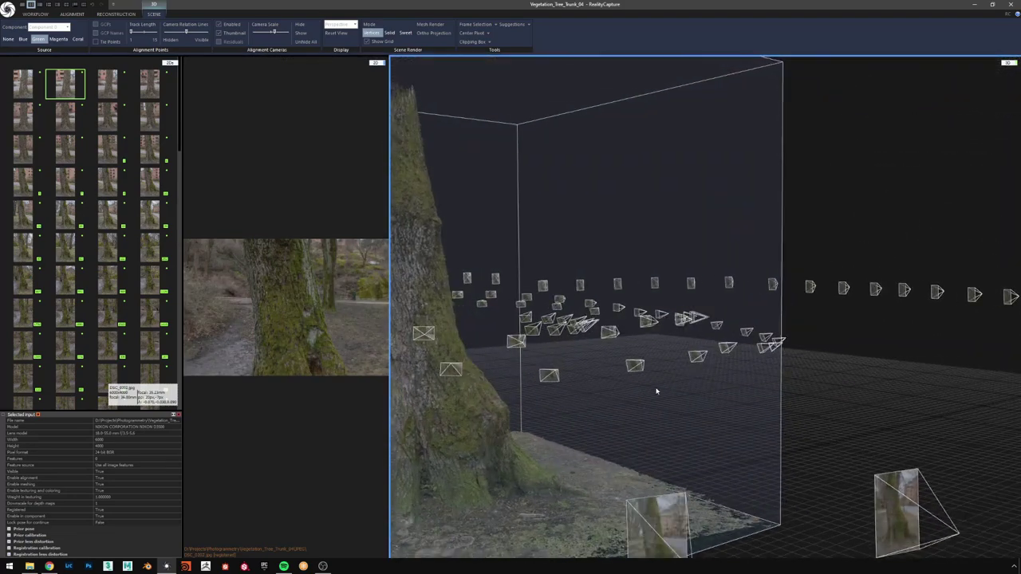
drag(701, 360, 720, 361)
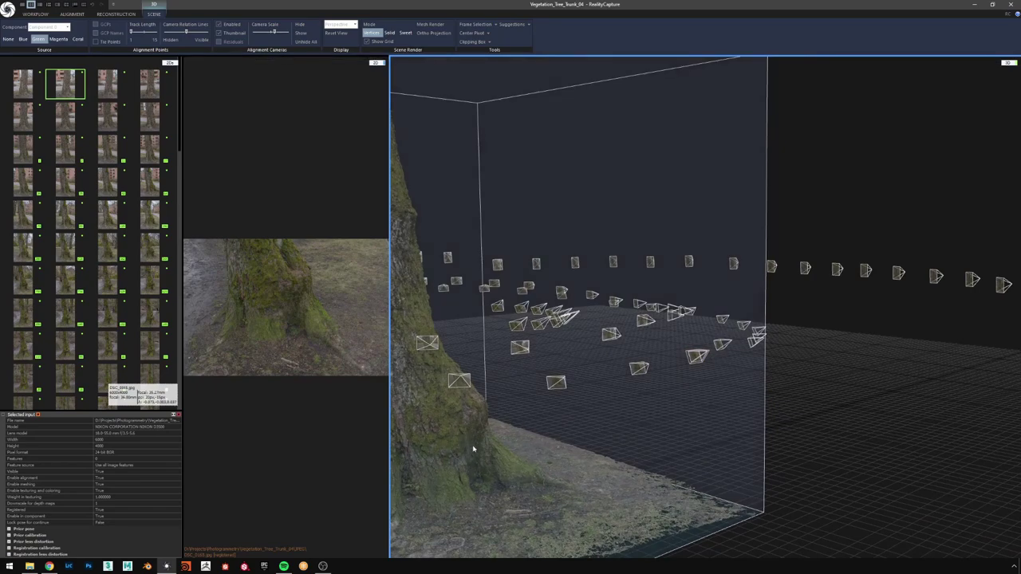
drag(686, 382, 732, 349)
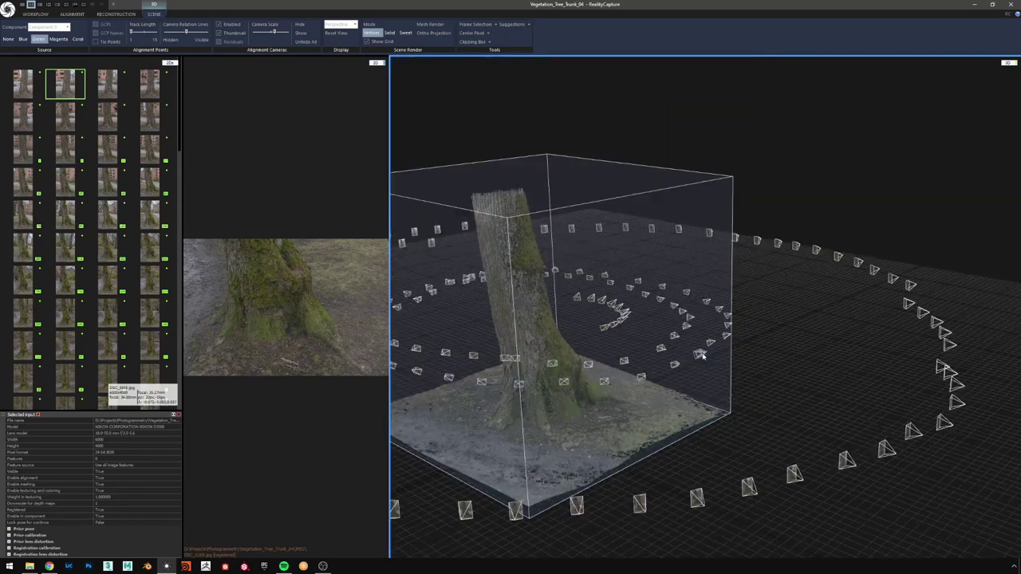
- Display the photos of successive neighbouring cameras in the lower inner ring to compare their overlap
drag(706, 357, 698, 354)
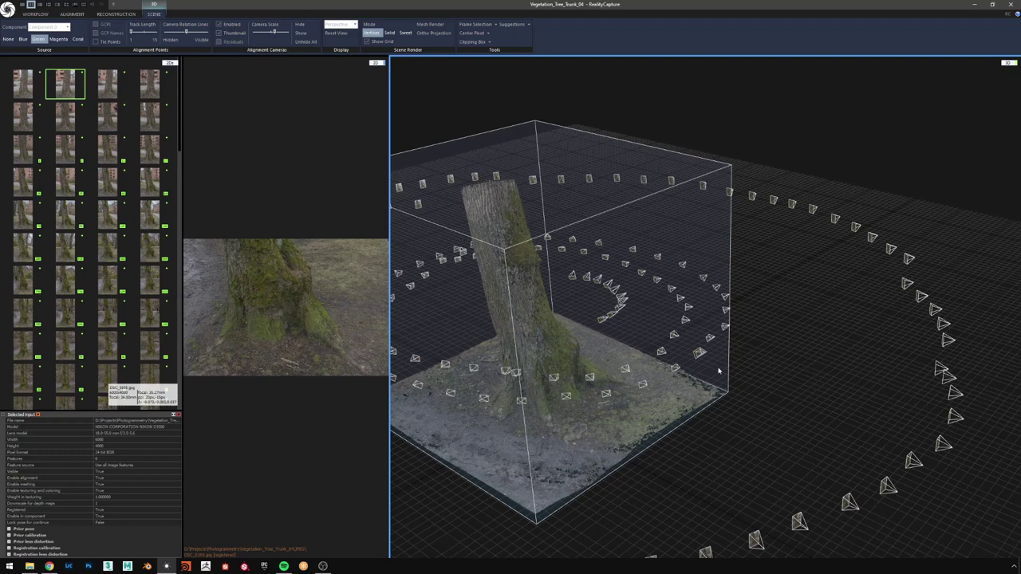
click(709, 339)
click(724, 326)
click(725, 309)
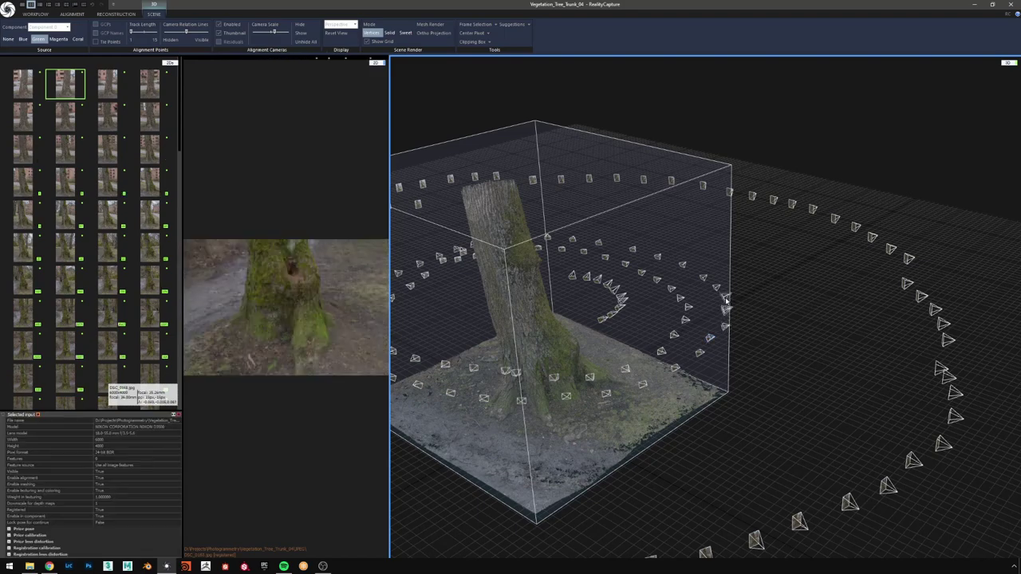
click(722, 295)
click(718, 291)
- Inspect the cameras around the roots, display another photo of the trunk base, and survey the full camera layout from a distance
drag(778, 311, 623, 292)
scroll(623, 292, up, 4)
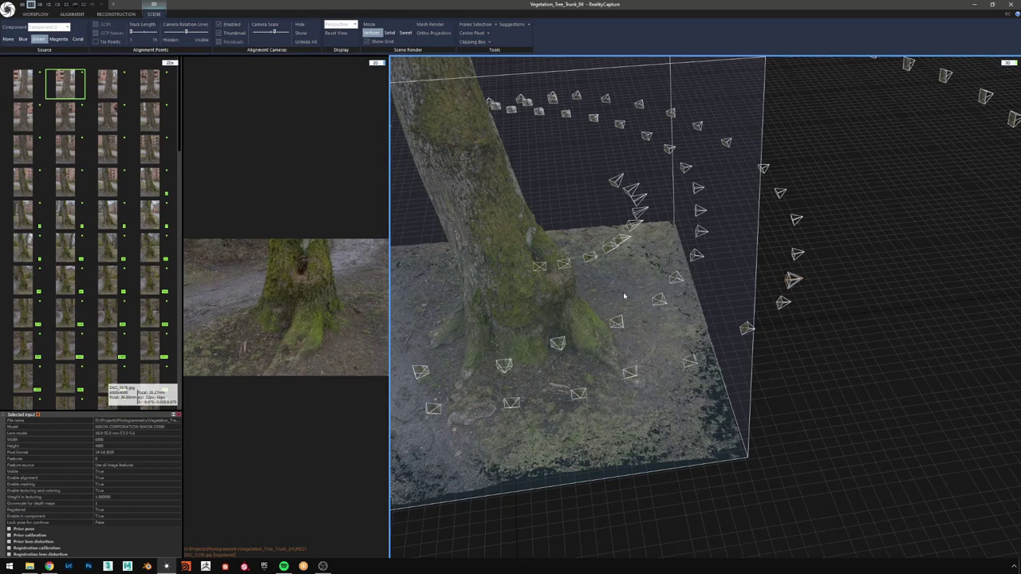
scroll(742, 296, down, 2)
drag(743, 296, 638, 296)
scroll(742, 296, down, 1)
middle_drag(837, 310, 758, 431)
scroll(720, 353, up, 3)
drag(720, 354, 782, 399)
click(710, 410)
scroll(749, 394, down, 2)
scroll(728, 369, down, 6)
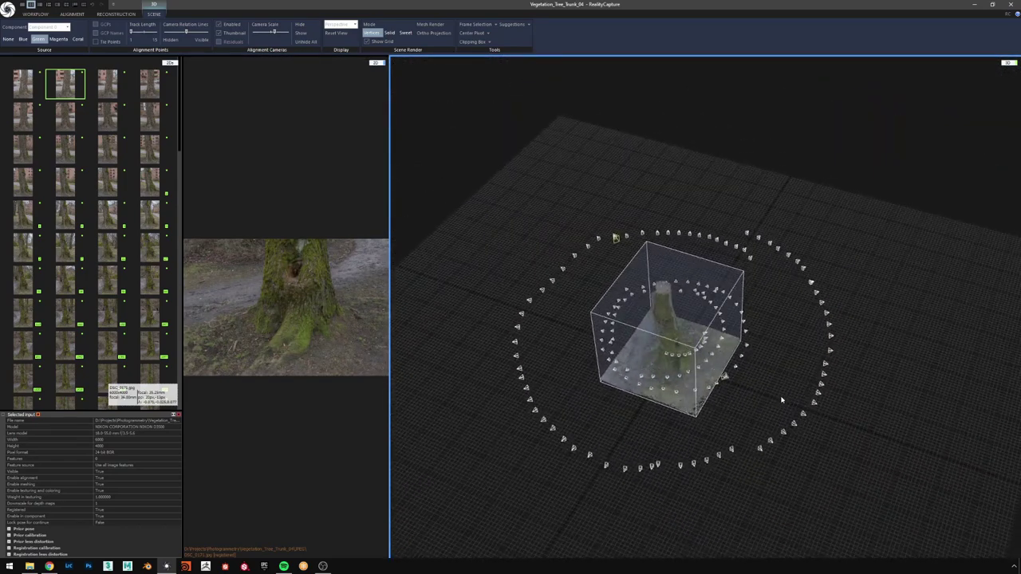
scroll(749, 372, up, 2)
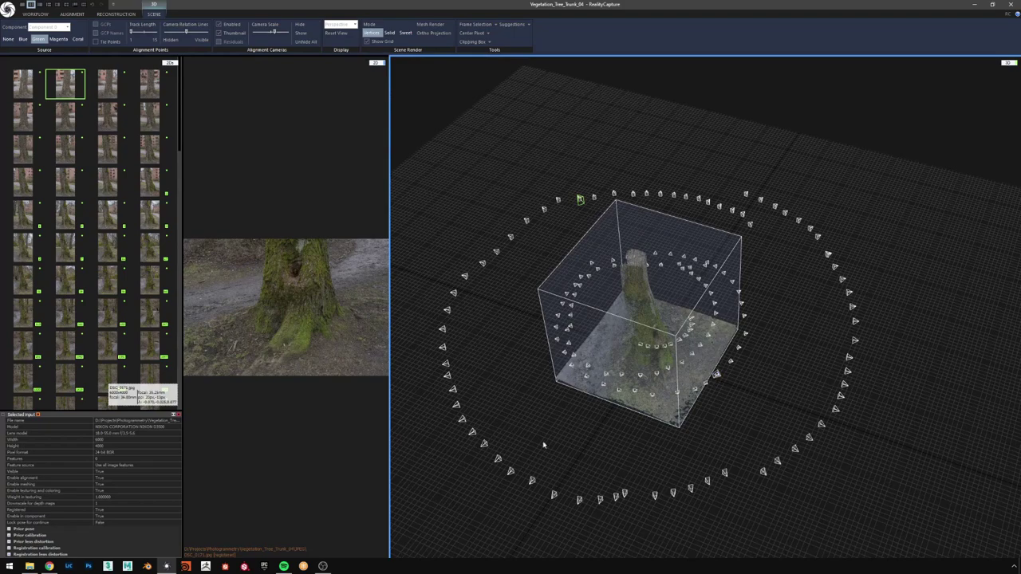
drag(808, 416, 790, 374)
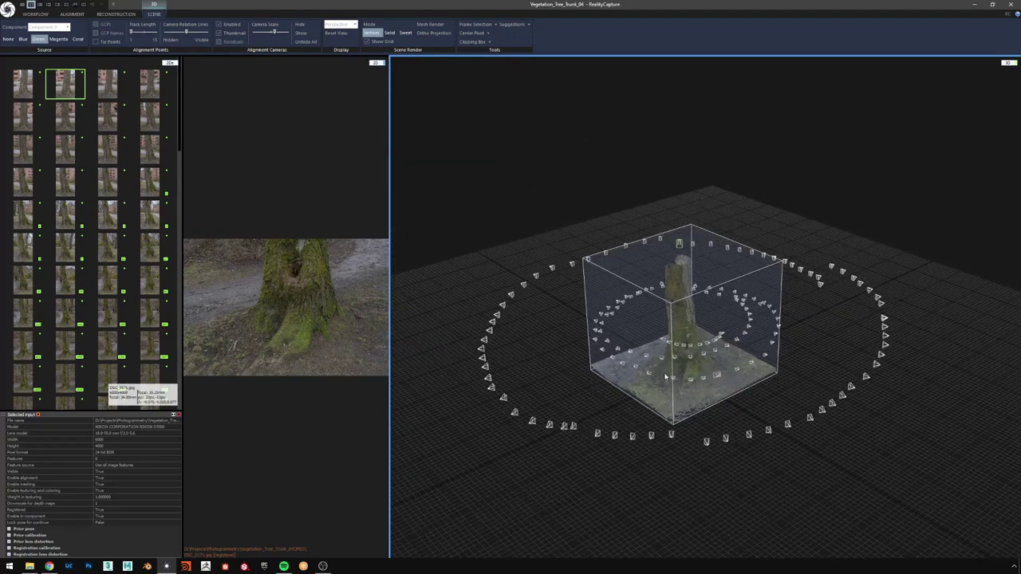
- Display the photos from several cameras of the upper inner ring on different sides of the trunk
scroll(675, 332, up, 6)
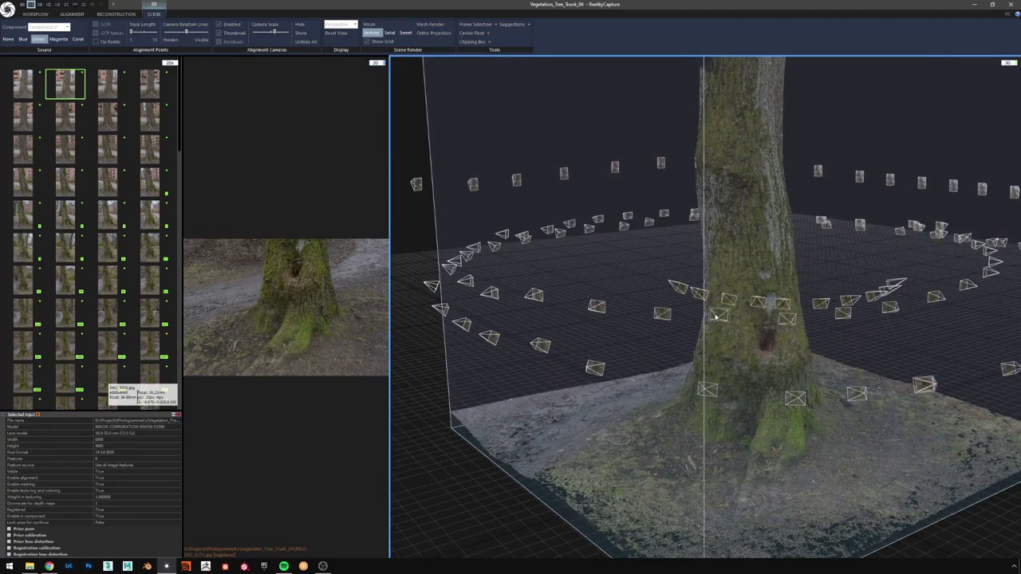
click(717, 316)
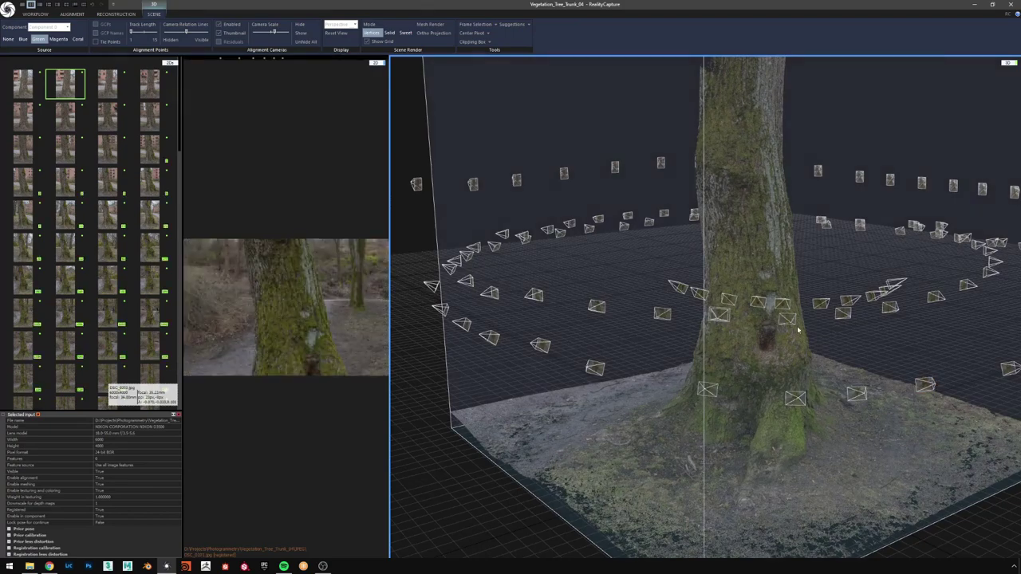
drag(904, 315, 816, 296)
click(586, 176)
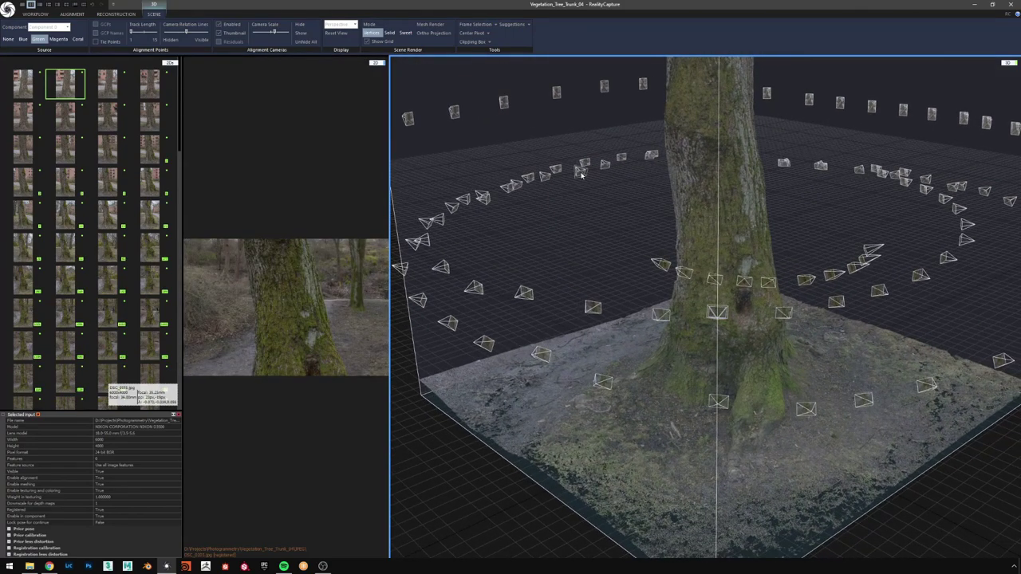
scroll(649, 214, down, 3)
drag(649, 215, 607, 172)
click(630, 156)
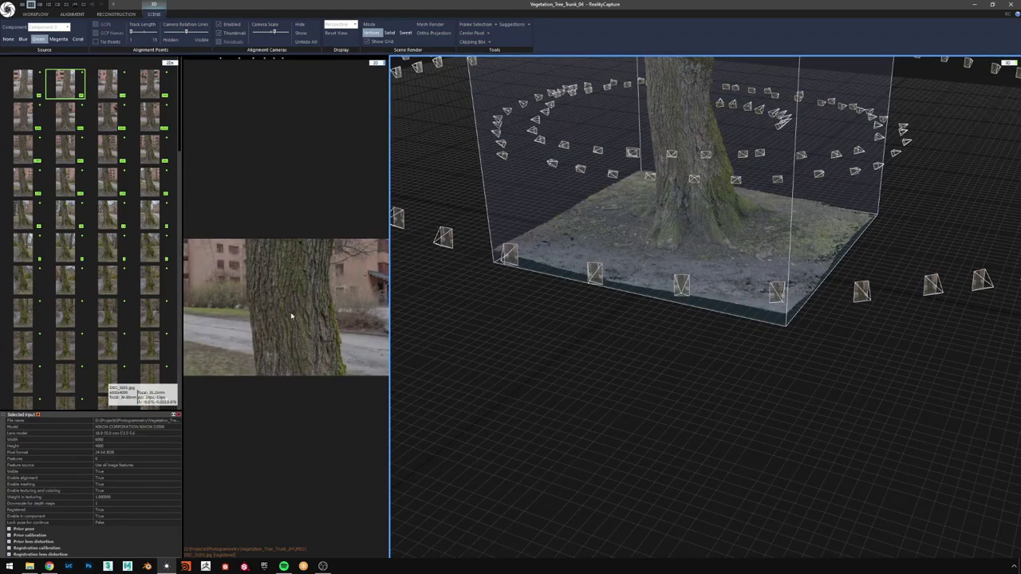
- Inspect the bark detail and sharpness in the selected trunk photo at high magnification
scroll(291, 312, up, 2)
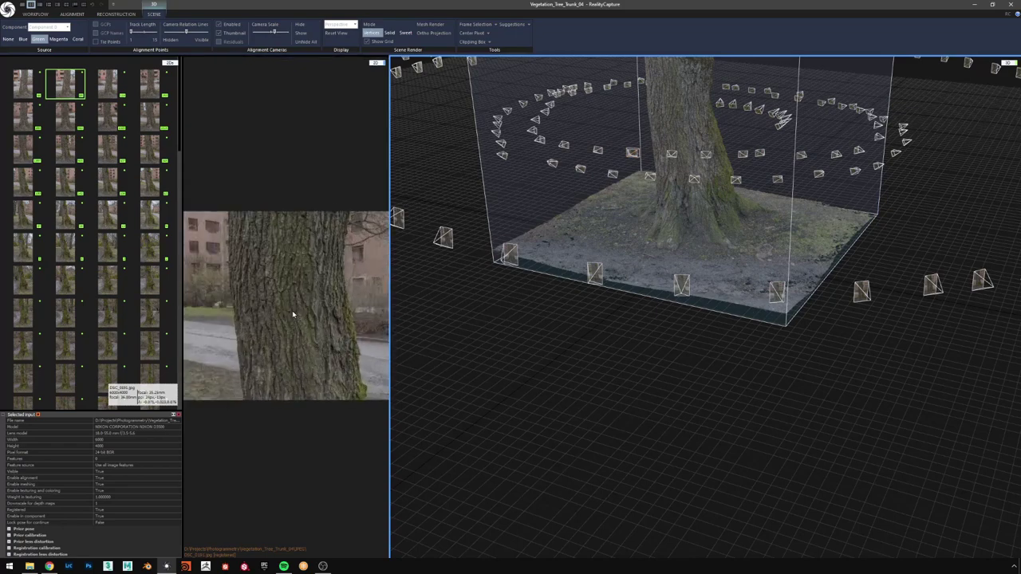
scroll(292, 310, down, 3)
scroll(292, 311, up, 3)
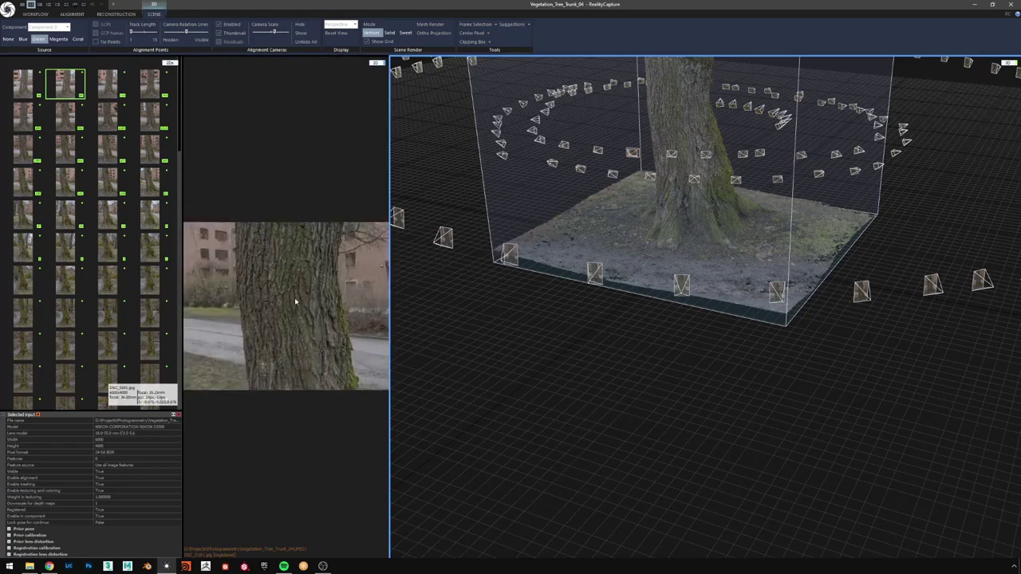
scroll(294, 297, up, 6)
scroll(294, 299, up, 1)
scroll(294, 299, down, 4)
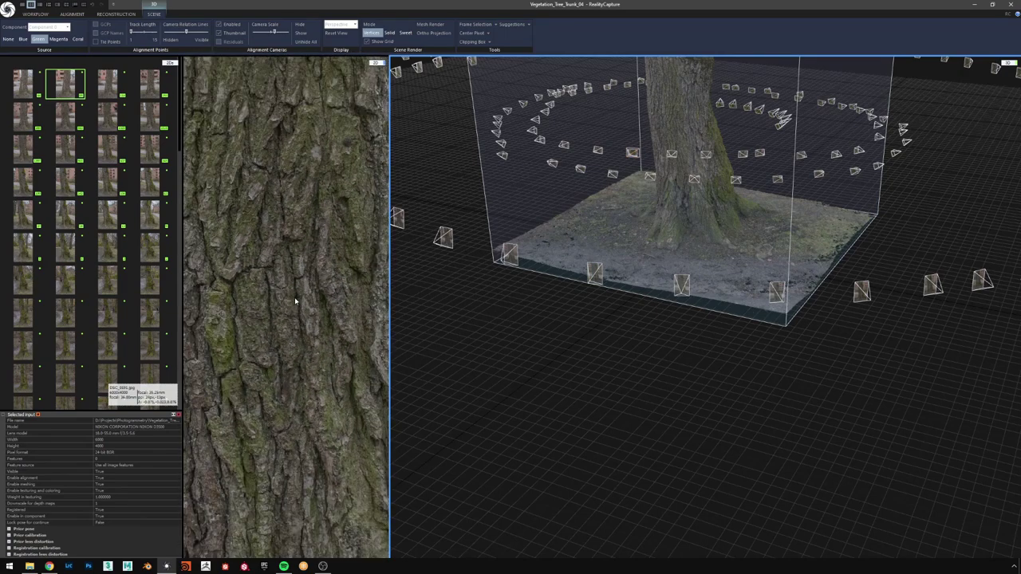
scroll(294, 301, down, 2)
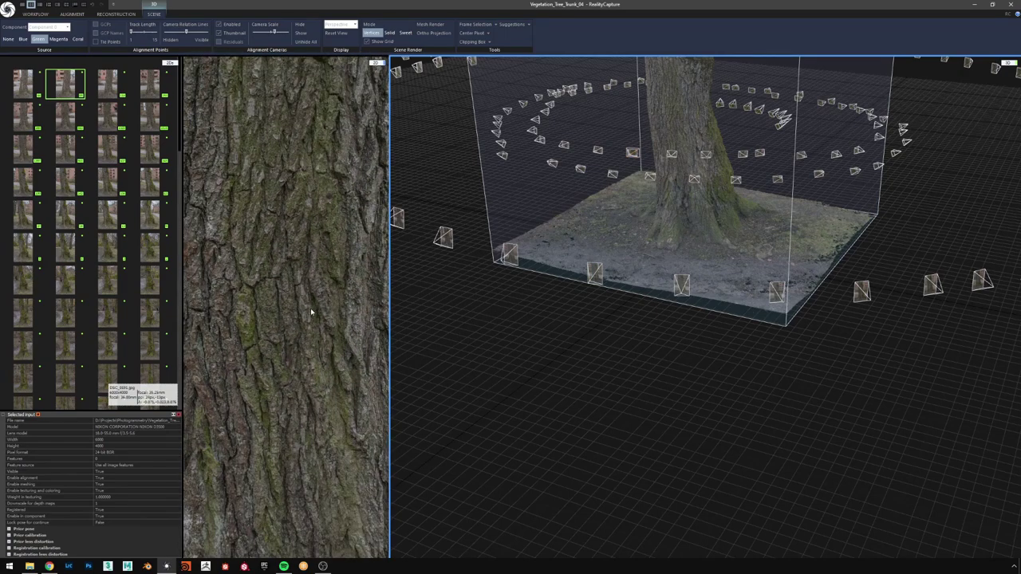
scroll(310, 308, up, 2)
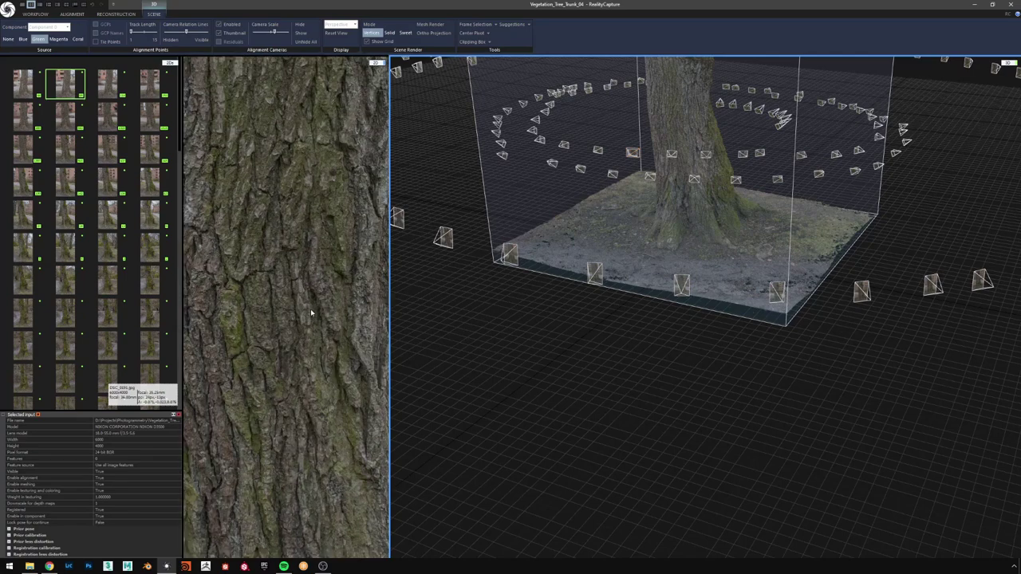
- Display the photos from the closest row of cameras, one after another, to compare their coverage of the trunk's hollow
drag(802, 251, 678, 335)
scroll(797, 358, down, 3)
drag(780, 343, 719, 388)
scroll(701, 387, down, 5)
click(704, 298)
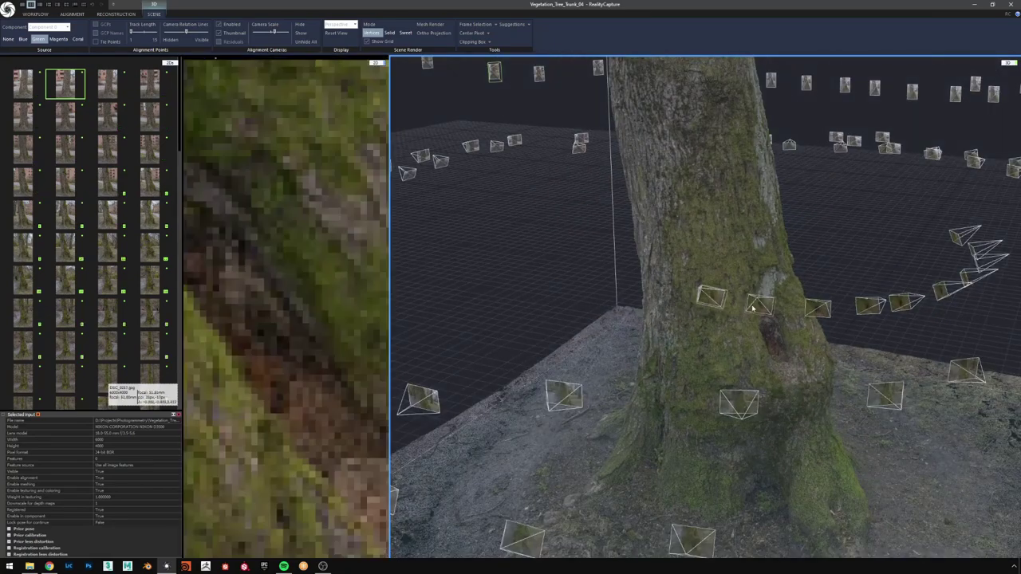
scroll(342, 343, down, 4)
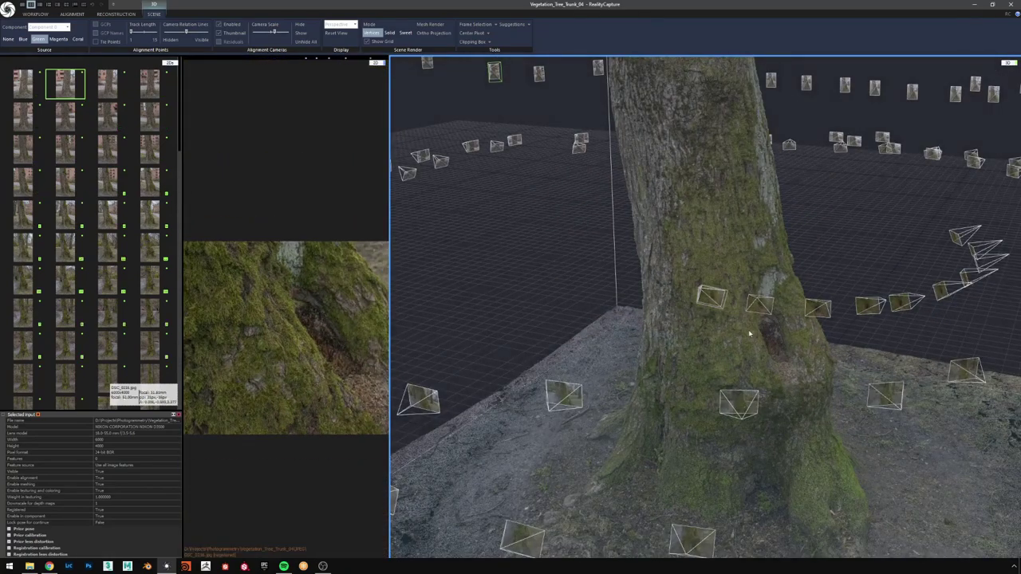
scroll(767, 335, up, 3)
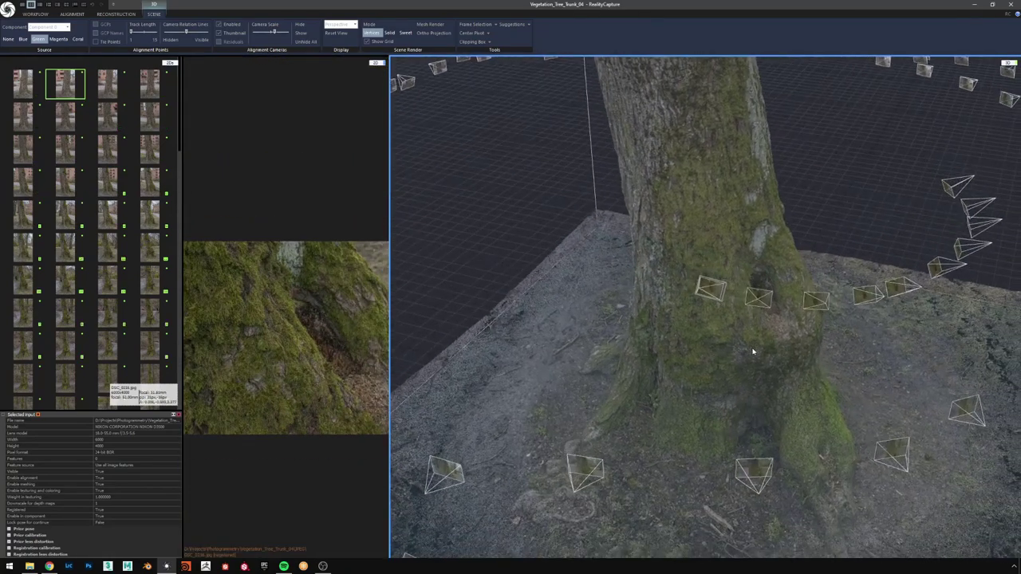
click(777, 306)
click(816, 307)
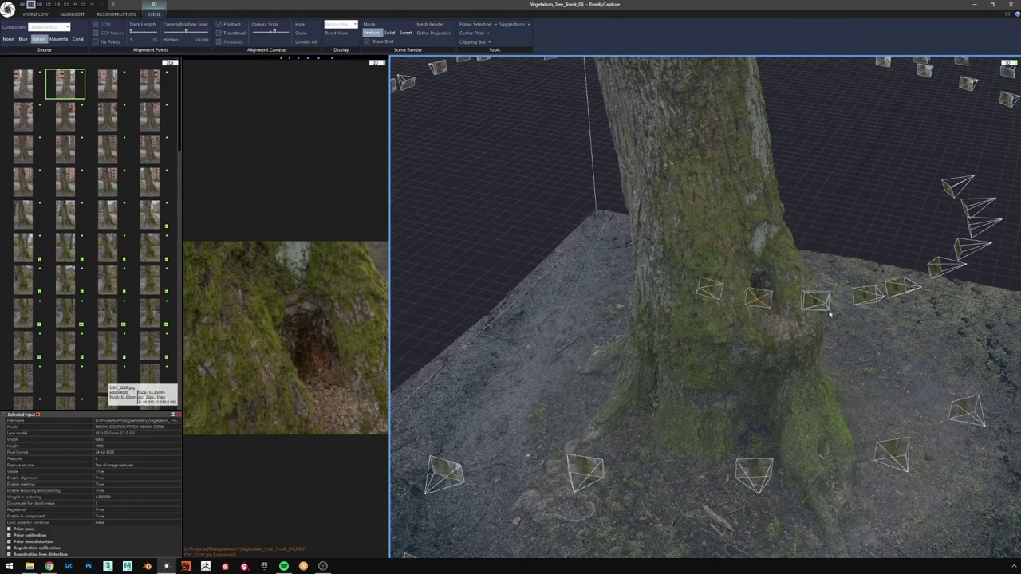
click(866, 300)
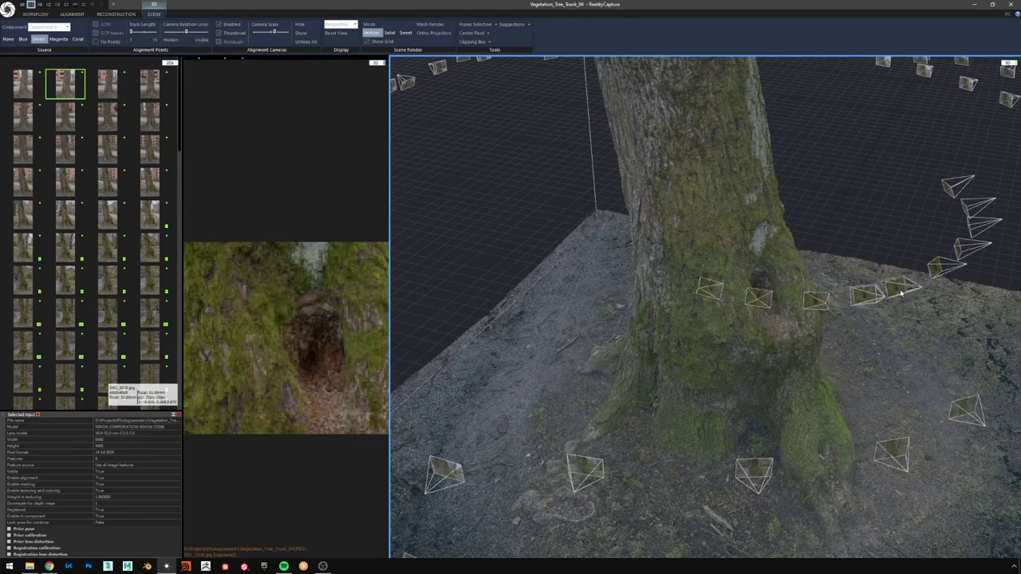
click(902, 294)
- Inspect the arc of close-up cameras facing the hollow and its place within the complete set of camera rings
drag(782, 340, 768, 344)
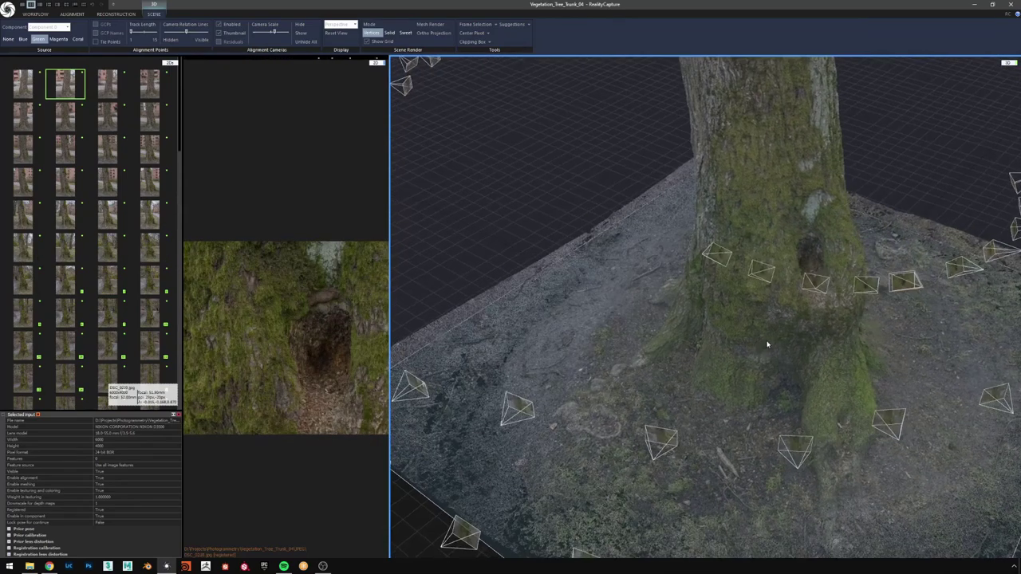
scroll(768, 343, down, 3)
scroll(800, 261, up, 2)
drag(806, 257, 740, 304)
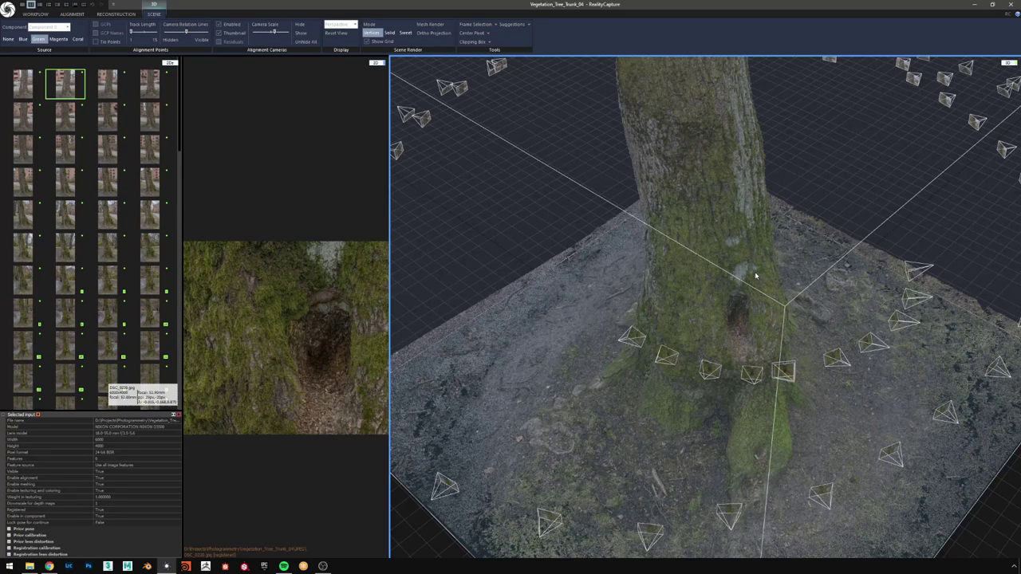
scroll(755, 276, down, 3)
drag(763, 296, 785, 292)
scroll(785, 294, down, 5)
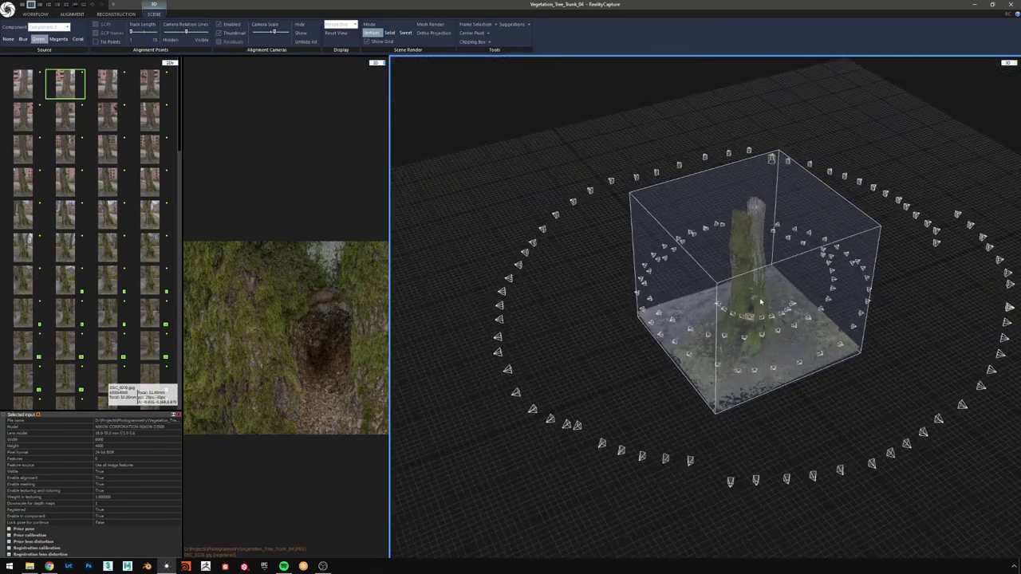
scroll(824, 295, up, 6)
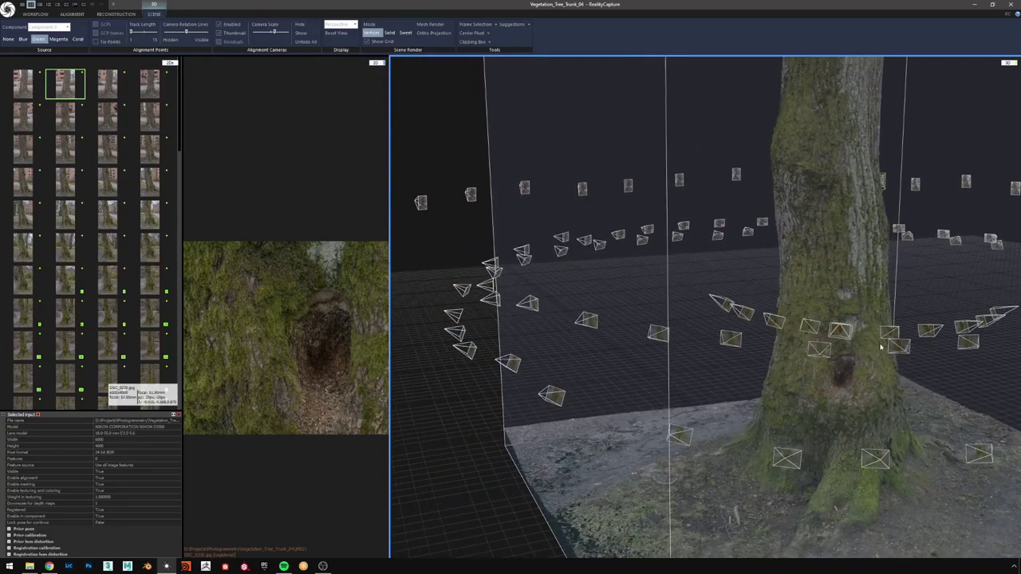
- Display the photos from neighbouring cameras in the closer rows beside the trunk's hollow
scroll(858, 373, up, 3)
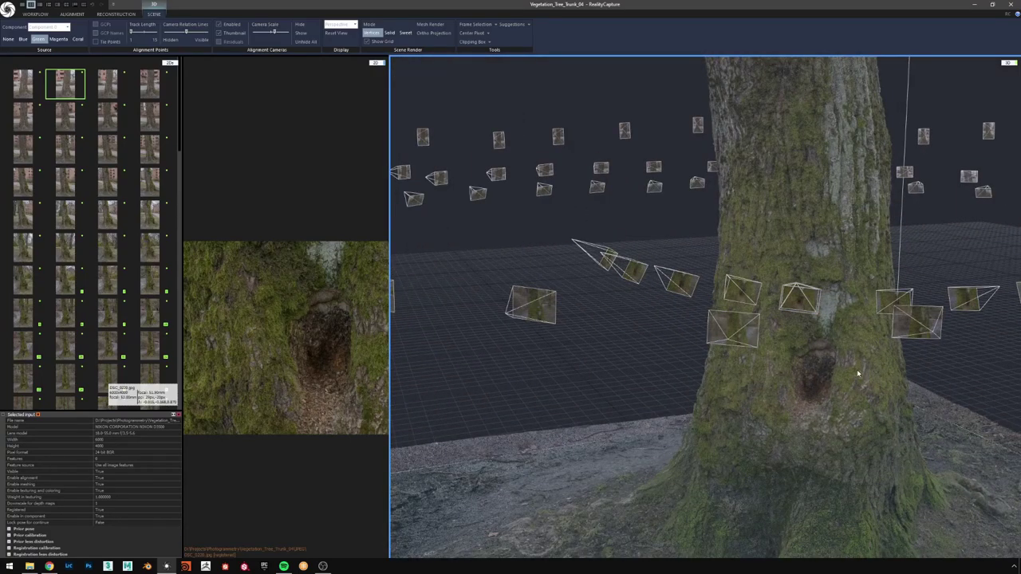
scroll(838, 369, down, 2)
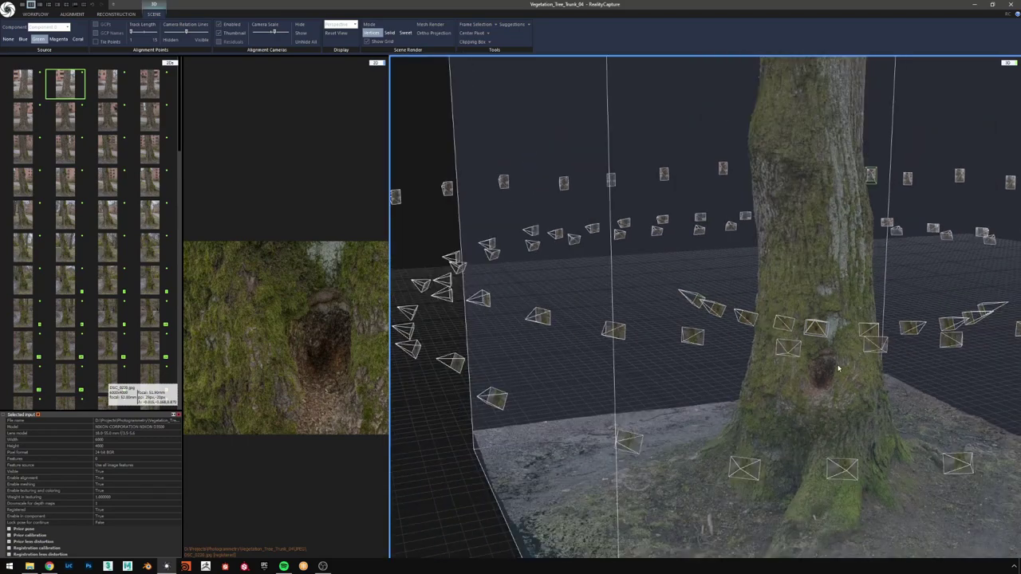
drag(831, 375, 715, 349)
scroll(723, 358, down, 2)
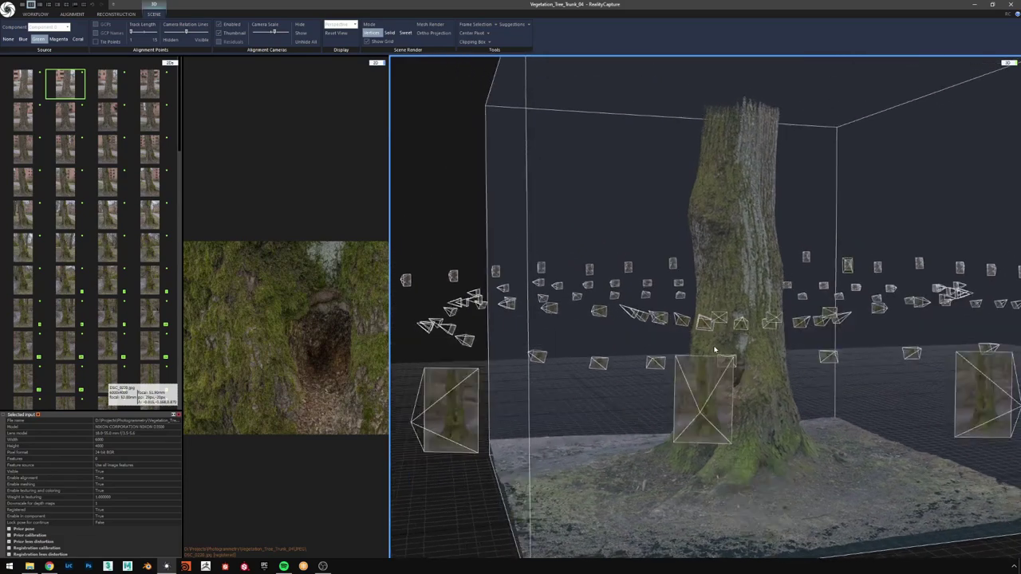
click(599, 311)
drag(590, 367, 621, 365)
drag(655, 317, 674, 322)
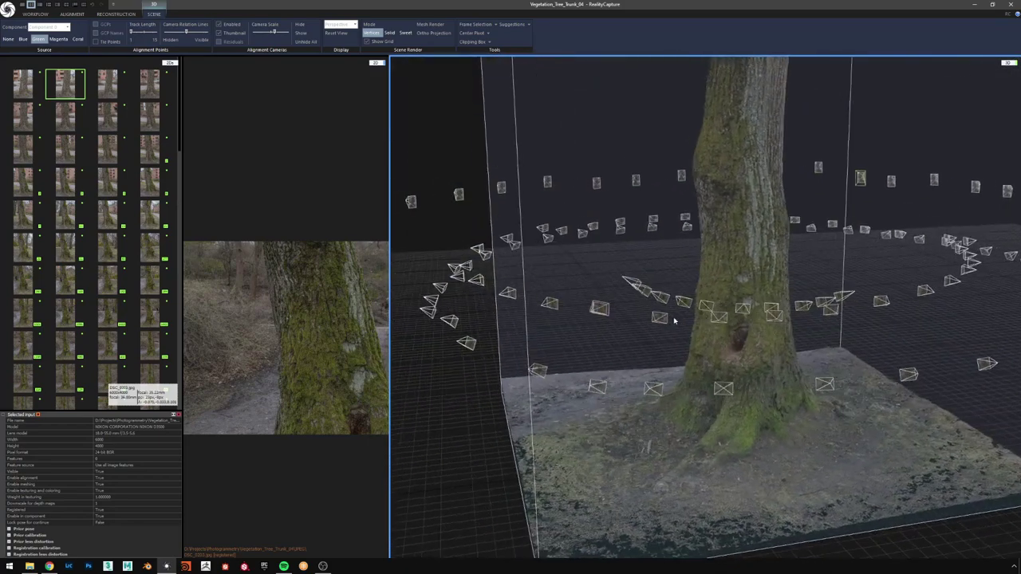
click(661, 319)
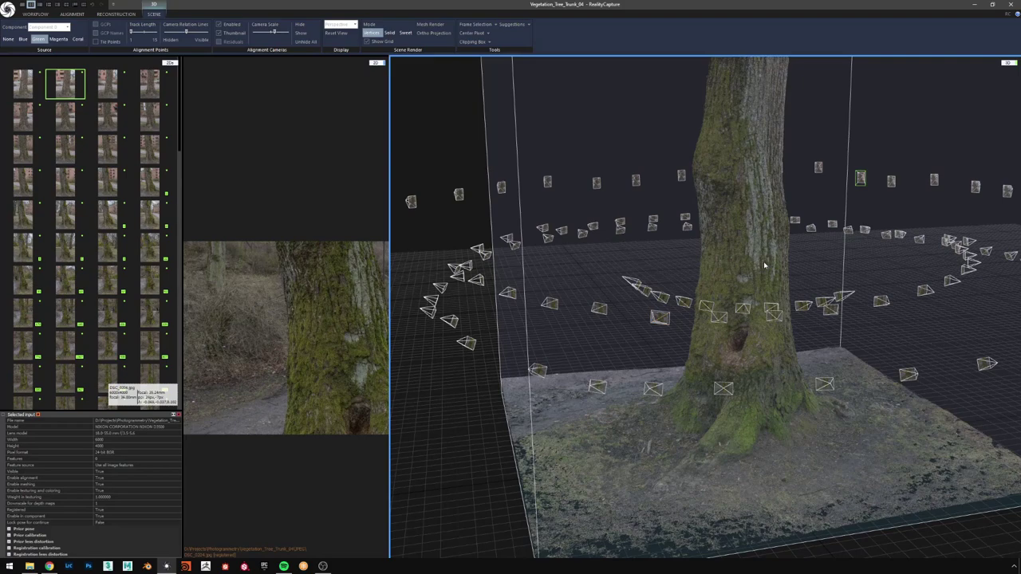
- Examine the complete arrangement of camera rings around the trunk from above, from the side and from a distance
drag(764, 265, 792, 155)
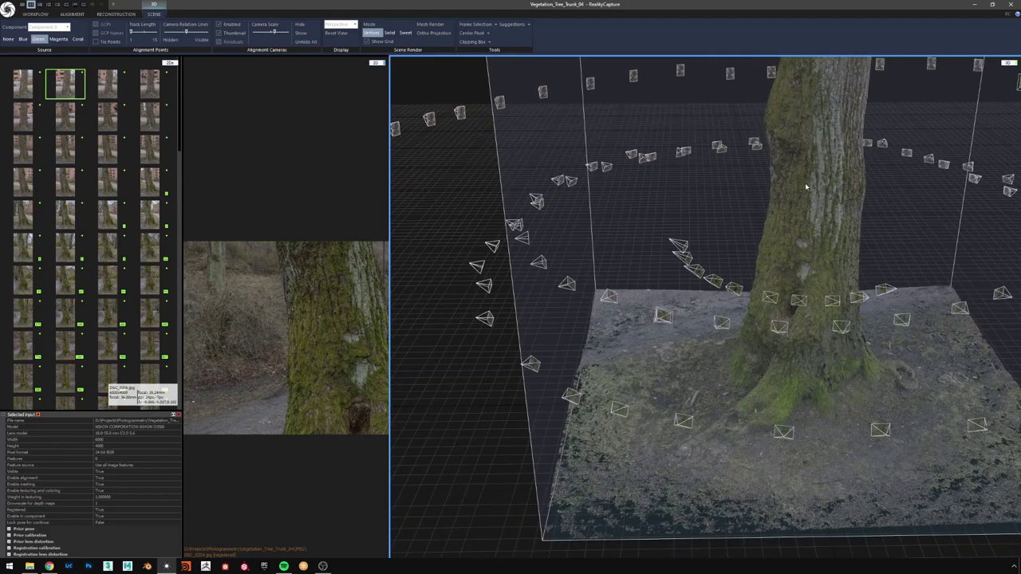
middle_drag(807, 186, 803, 223)
drag(741, 216, 755, 254)
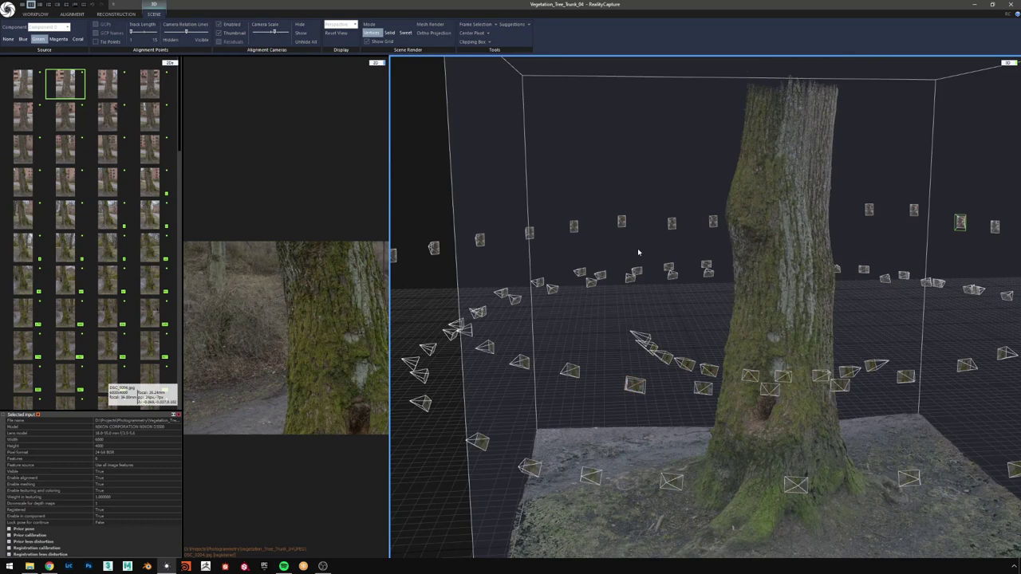
scroll(638, 250, down, 7)
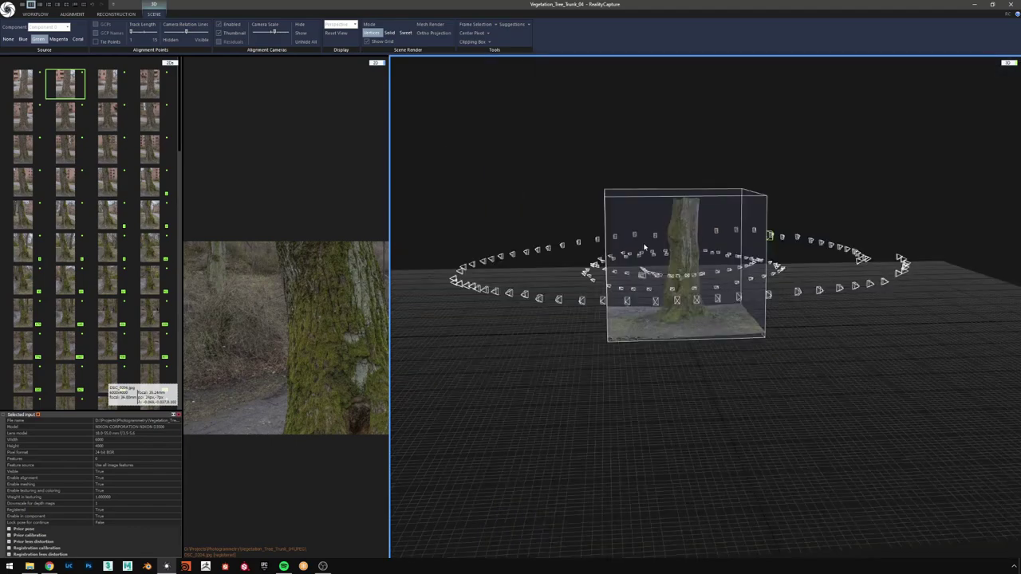
drag(645, 245, 715, 276)
scroll(677, 253, up, 4)
middle_drag(716, 276, 741, 304)
drag(740, 304, 781, 293)
scroll(734, 290, down, 2)
scroll(738, 290, up, 2)
scroll(784, 288, down, 2)
scroll(784, 288, down, 2)
scroll(782, 284, up, 2)
scroll(780, 293, down, 2)
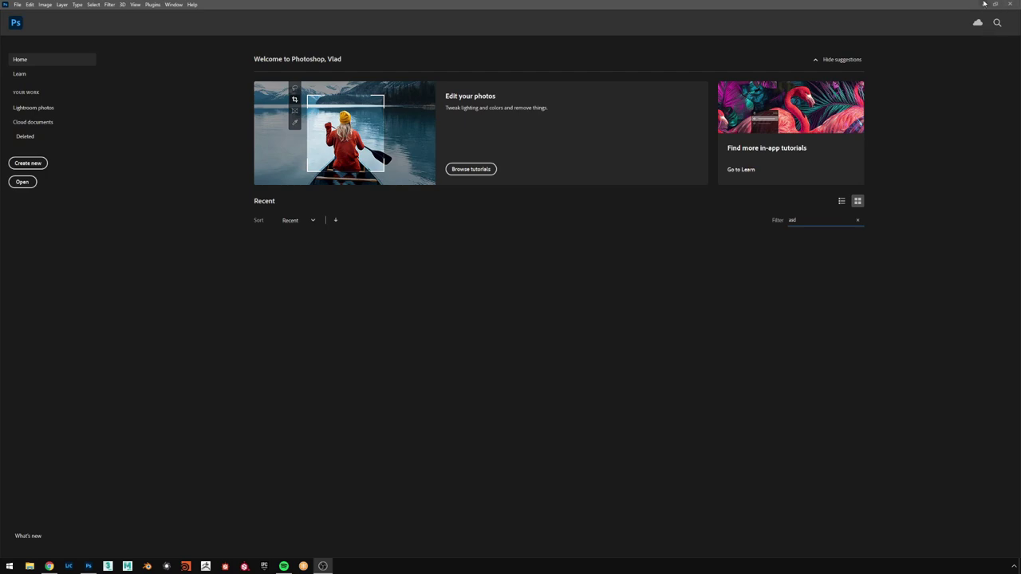
- Minimize Photoshop, open the Decal_Manhole_01 folder from the desktop and go into the RAW folder nested inside its RAW folder
click(983, 4)
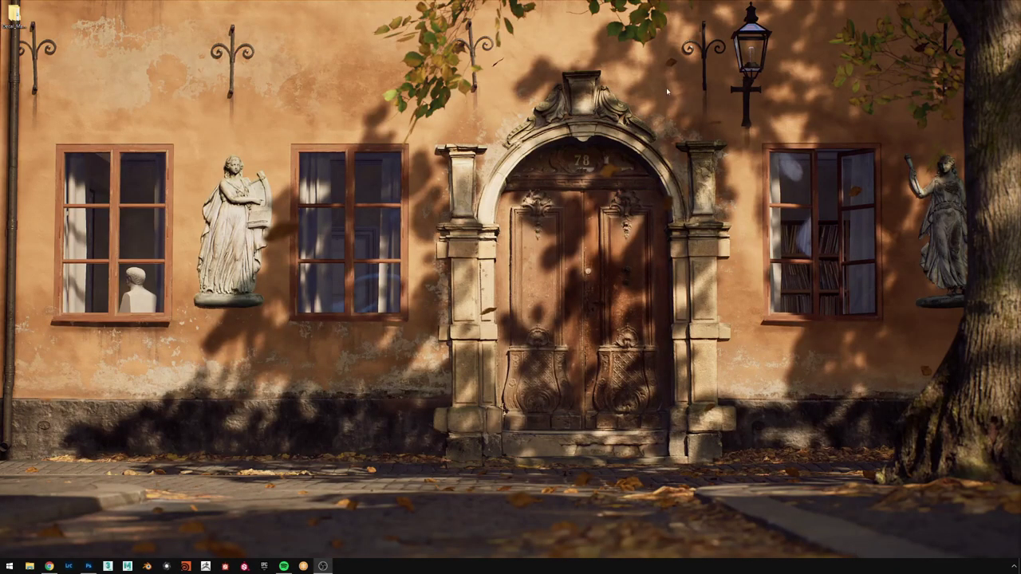
click(23, 25)
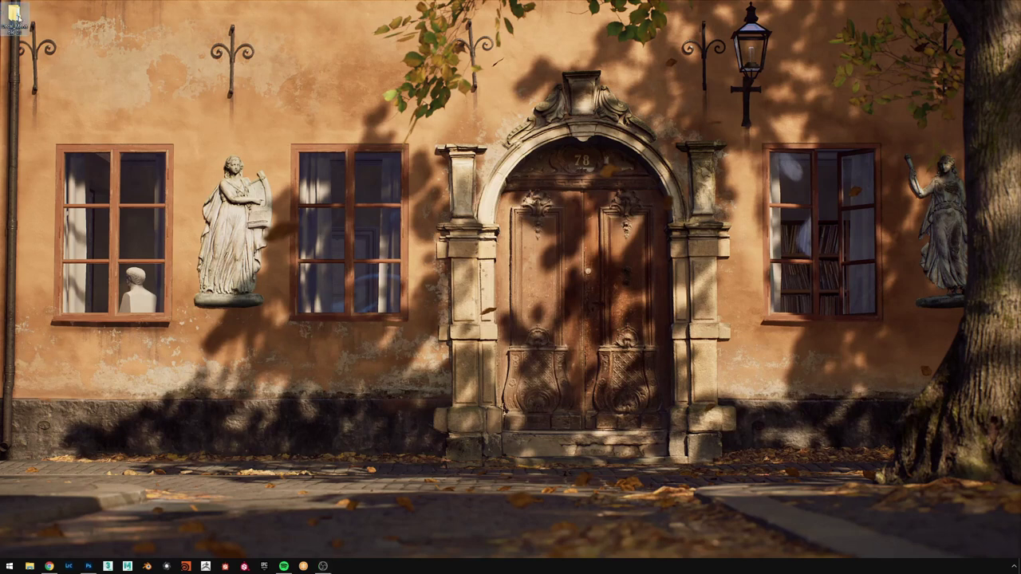
mouse_move(15, 18)
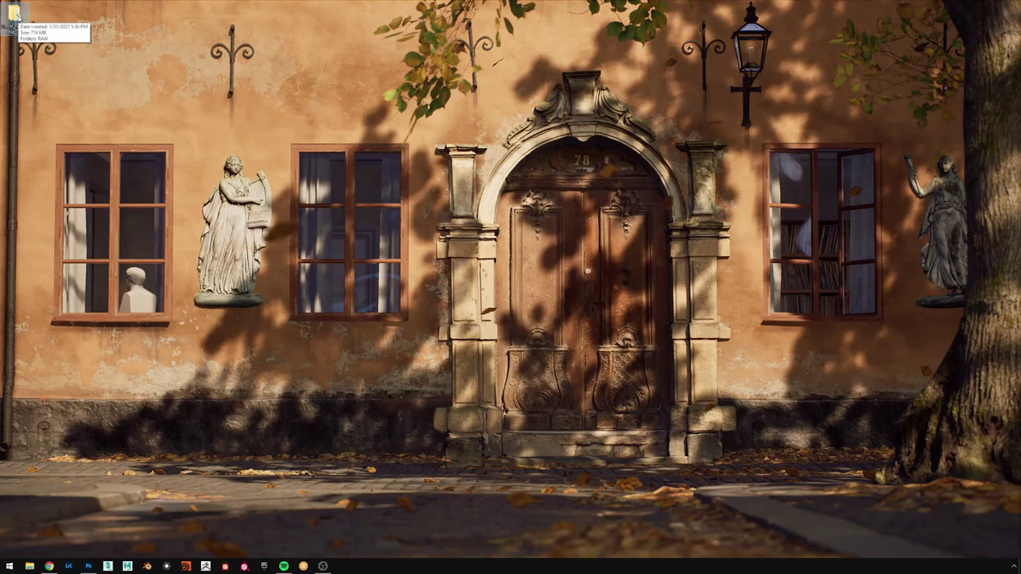
double_click(14, 16)
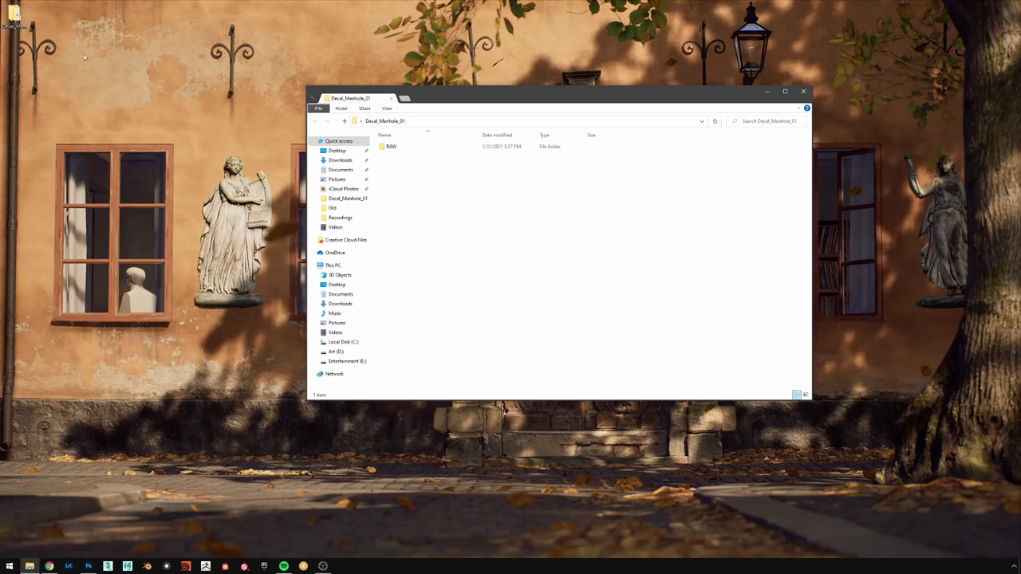
click(14, 17)
click(398, 148)
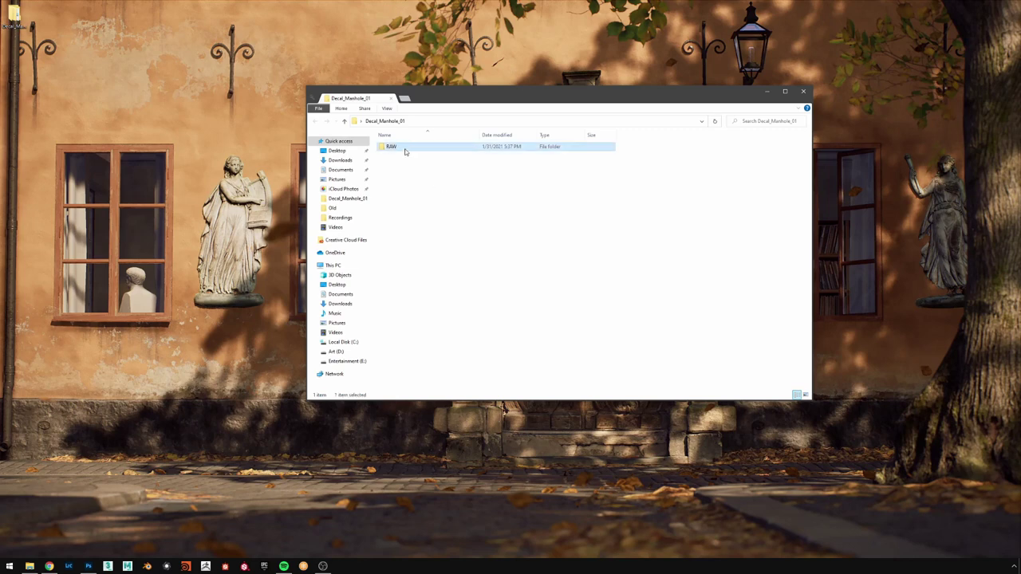
double_click(406, 149)
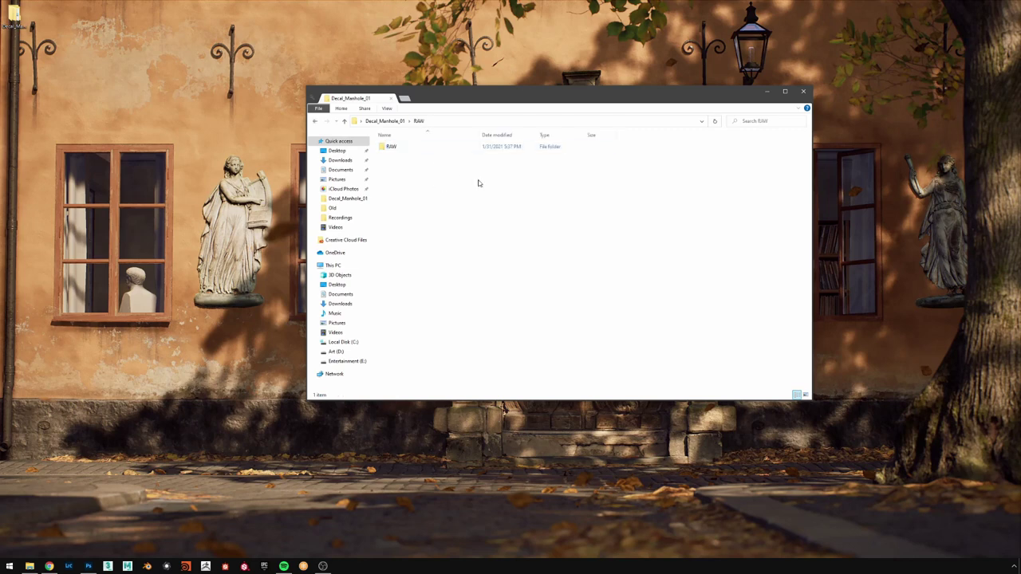
double_click(419, 150)
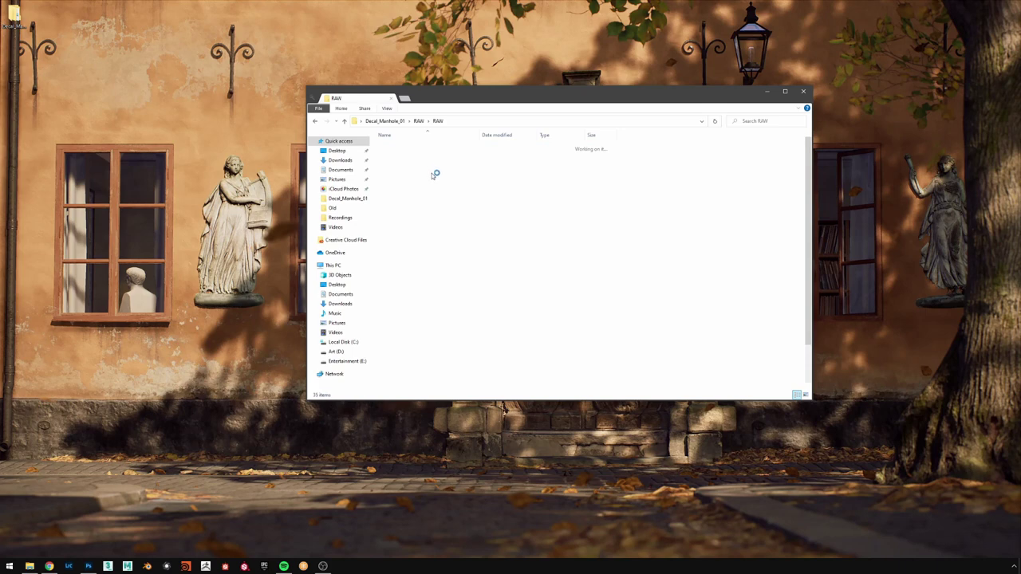
- Move all the NEF photos from the nested RAW folder up into its parent RAW folder and delete the emptied folder
key(ctrl+a)
key(ctrl+x)
key(alt+Up)
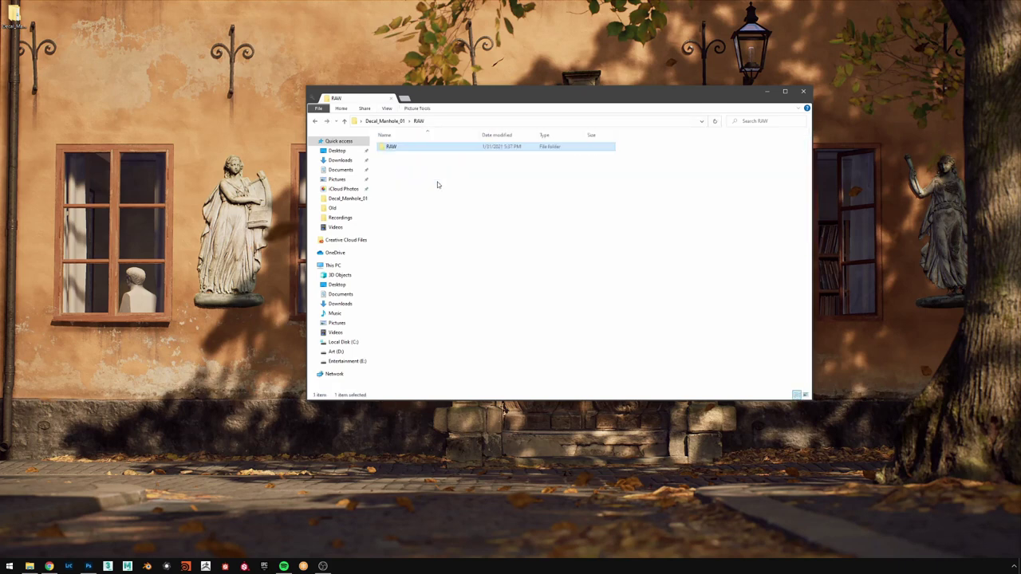
click(484, 189)
key(ctrl+v)
click(408, 149)
key(Delete)
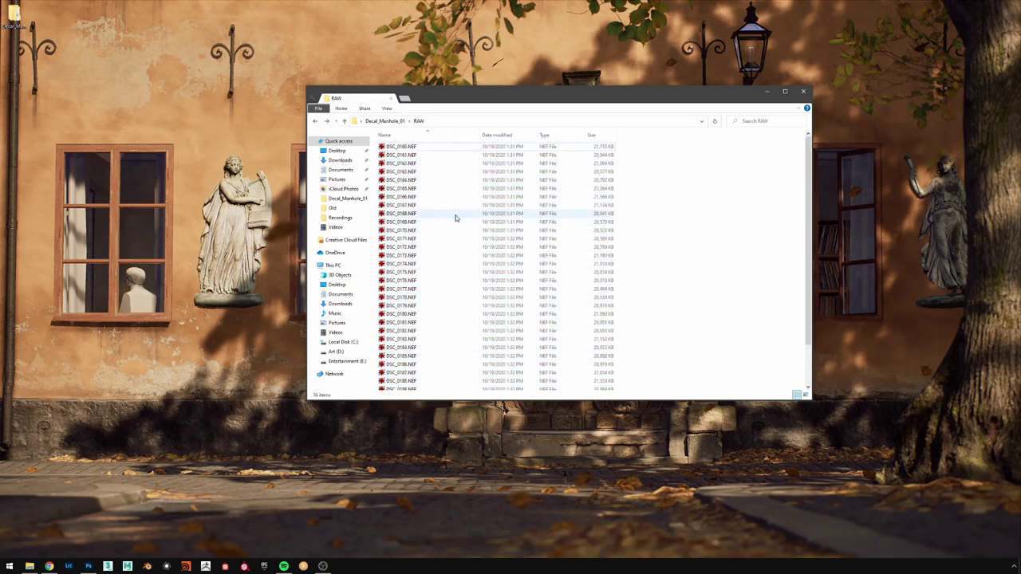
- Show the NEF photos in the RAW folder as large thumbnails in a maximized window
ctrl+scroll(456, 218, up, 5)
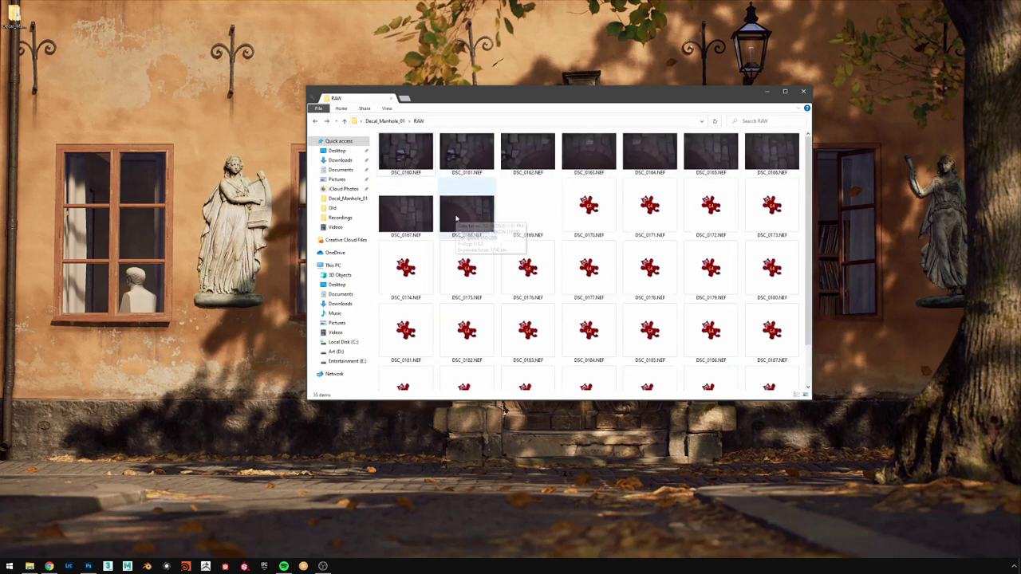
ctrl+scroll(455, 218, up, 2)
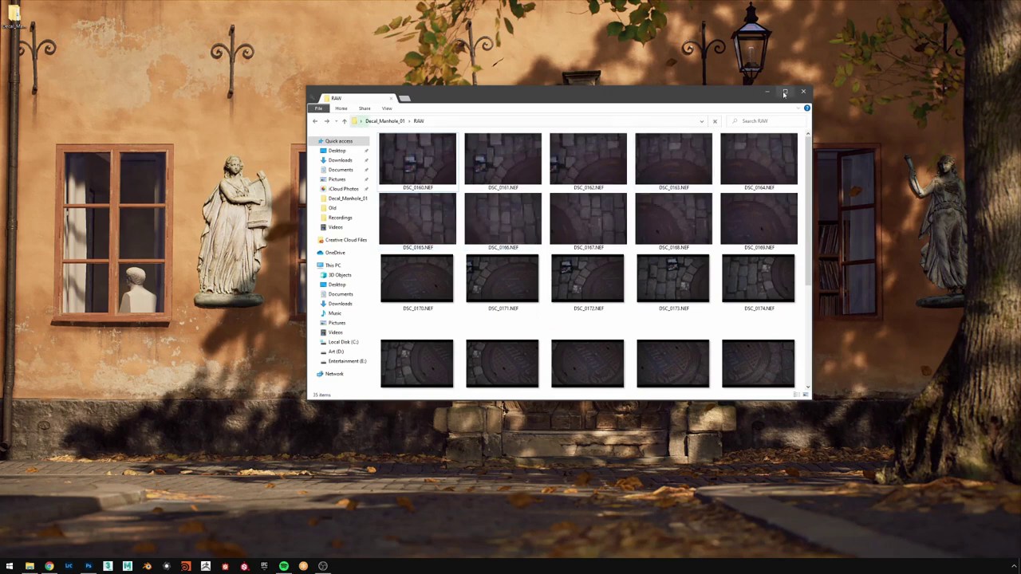
click(784, 93)
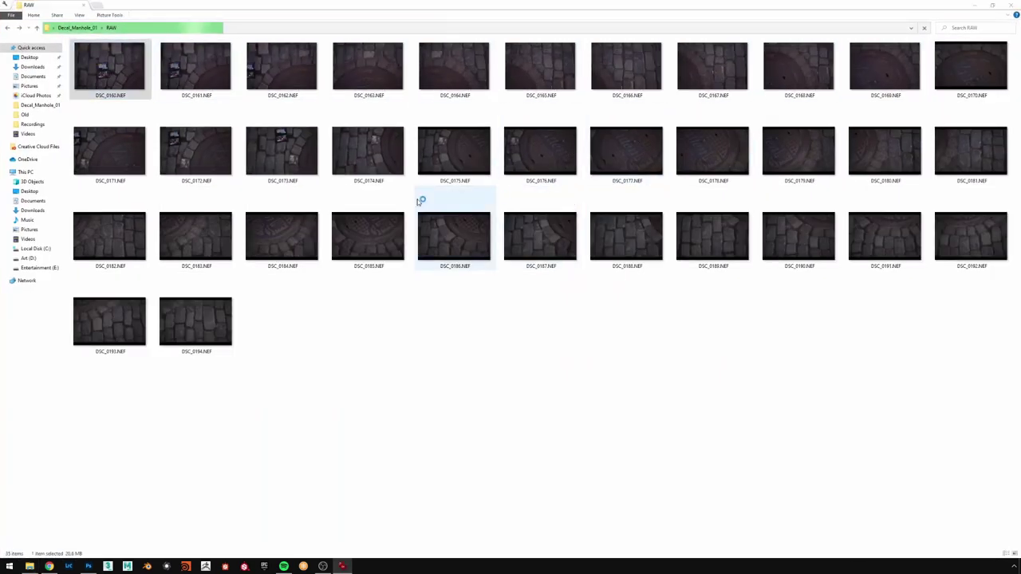
- Review the manhole photos full-screen one after another, starting at DSC_0160.NEF, to check their sequence and overlap, and close the image viewer
key(Return)
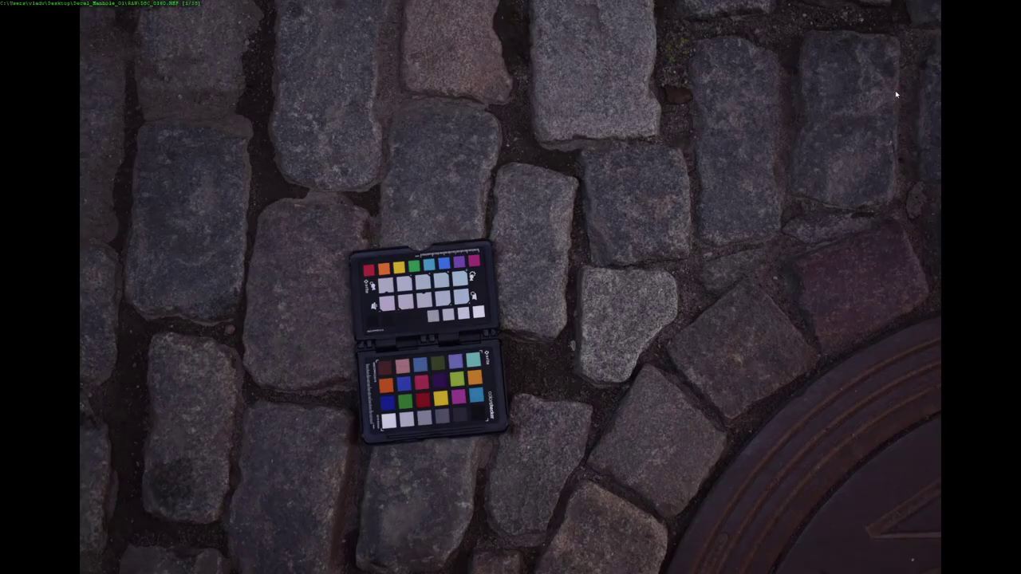
key(space)
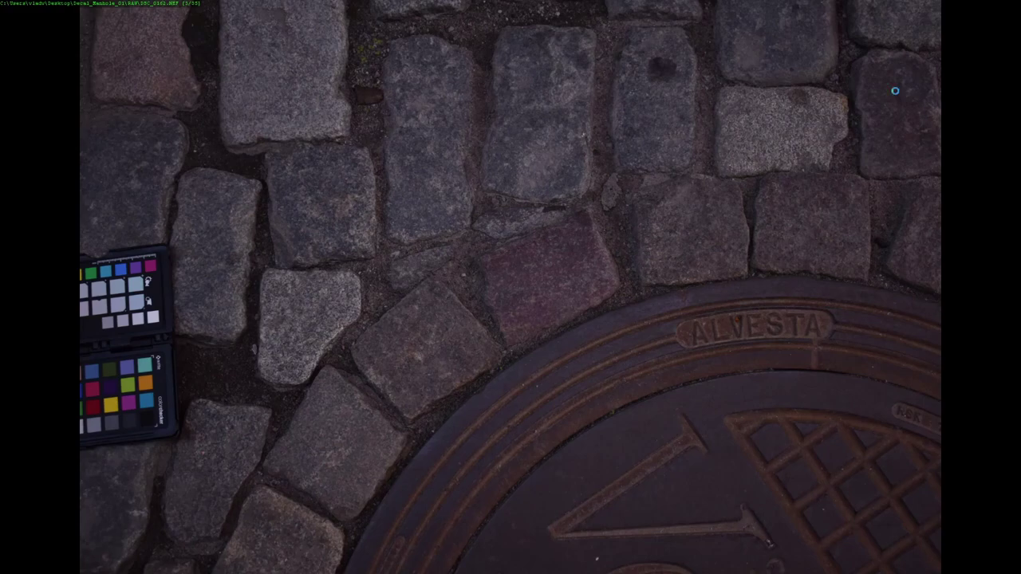
key(space)
key(space)
key(space)
key(space)
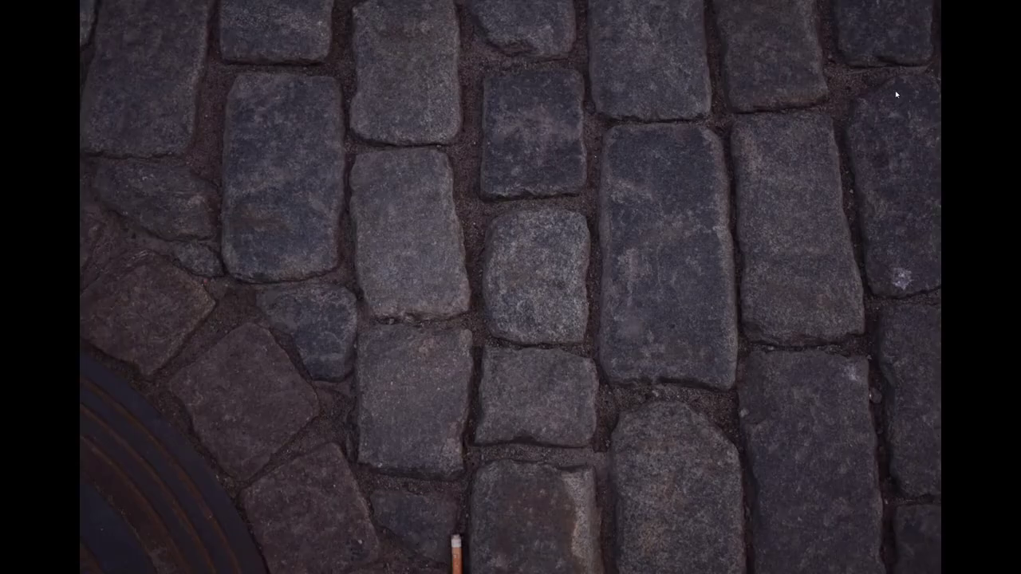
key(space)
key(space)
key(space)
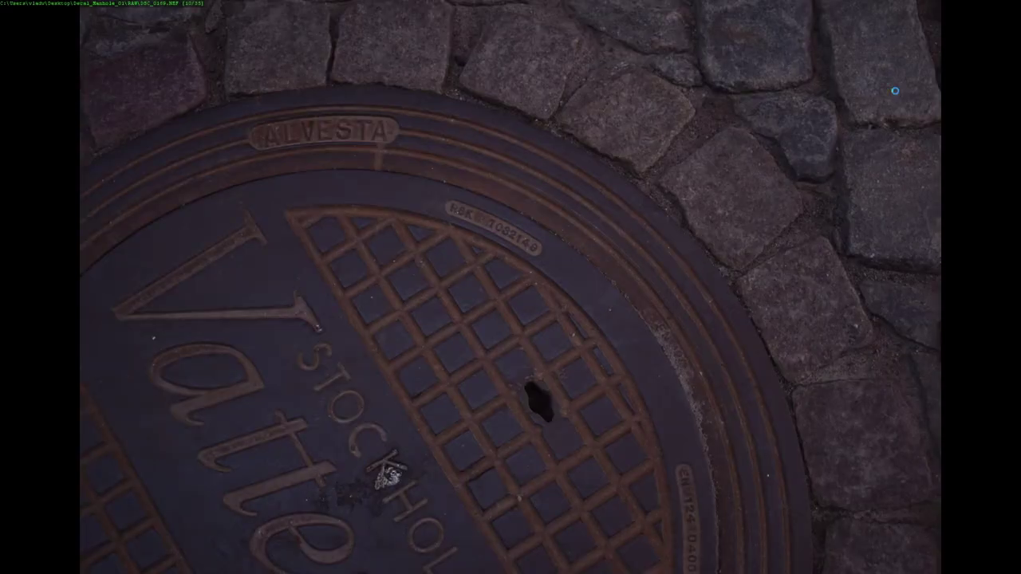
key(space)
key(space)
key(space)
key(space)
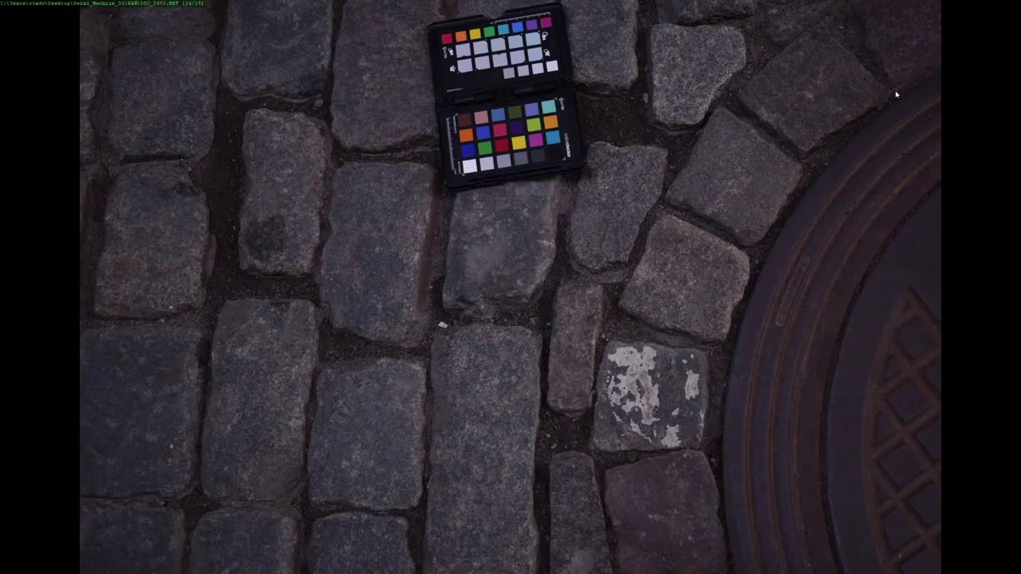
key(space)
key(space)
key(space)
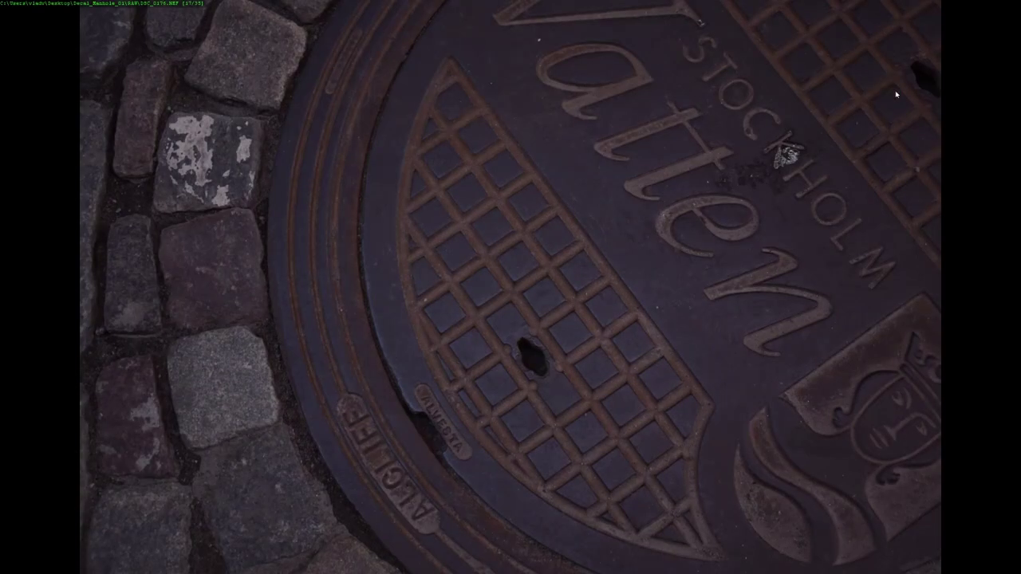
key(space)
key(space)
key(space)
key(space)
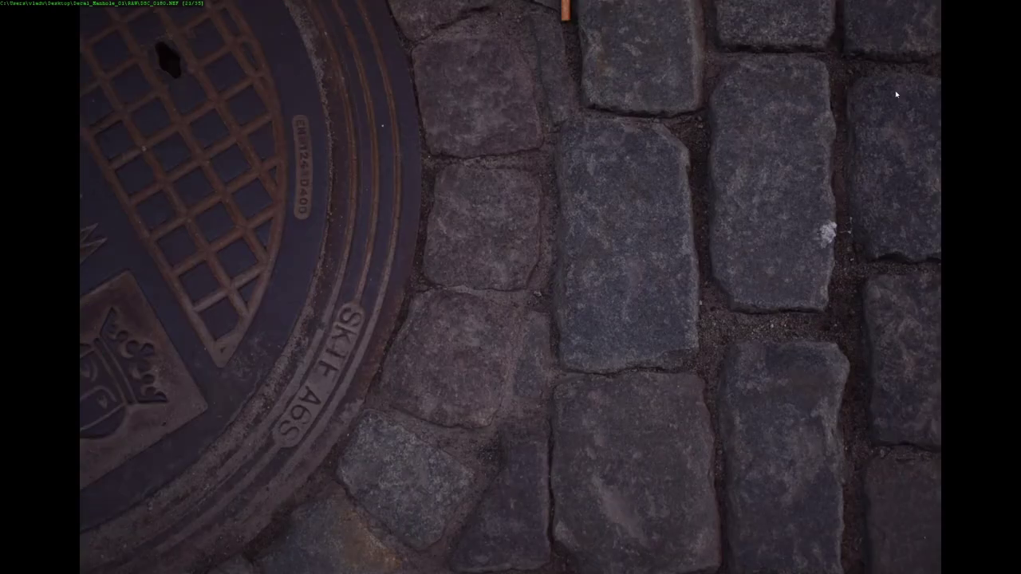
key(space)
key(space)
key(space)
key(space)
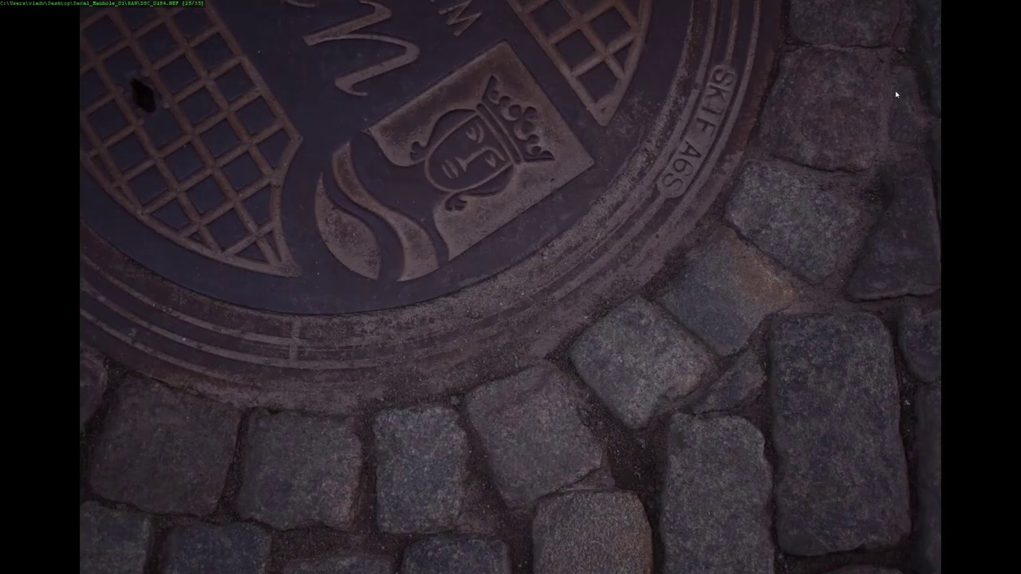
key(space)
key(space)
key(space)
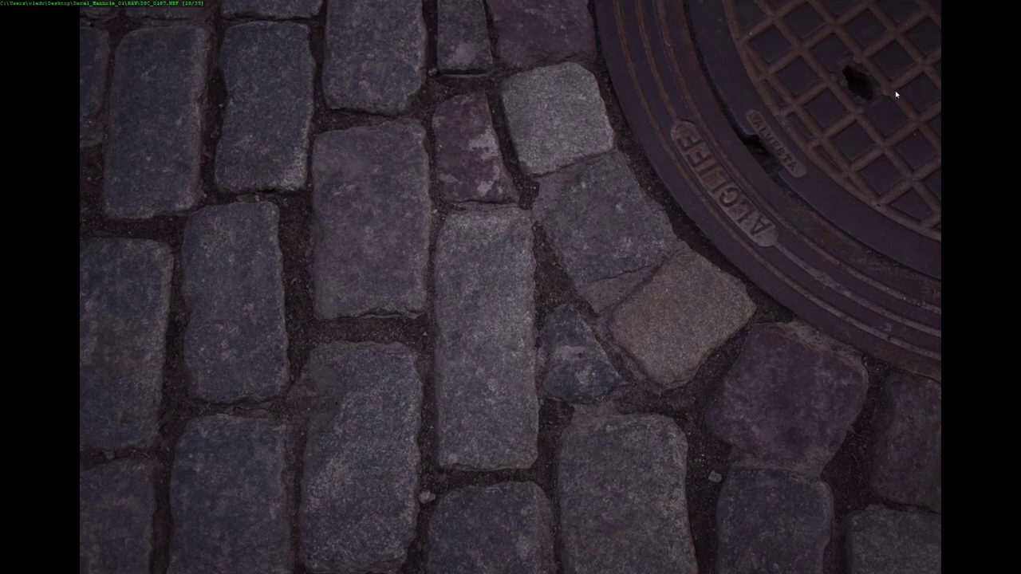
key(BackSpace)
key(BackSpace)
key(Return)
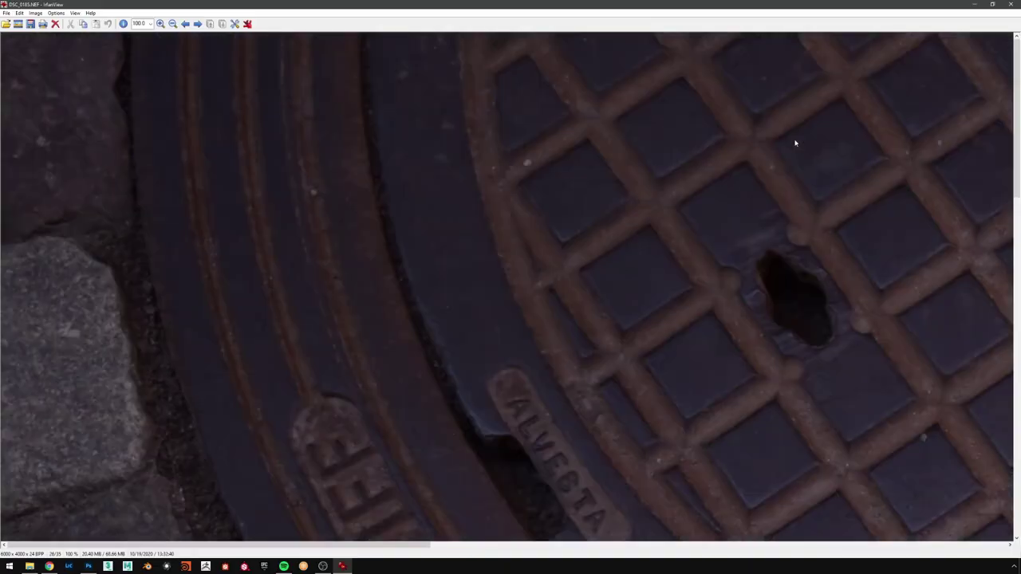
click(1003, 4)
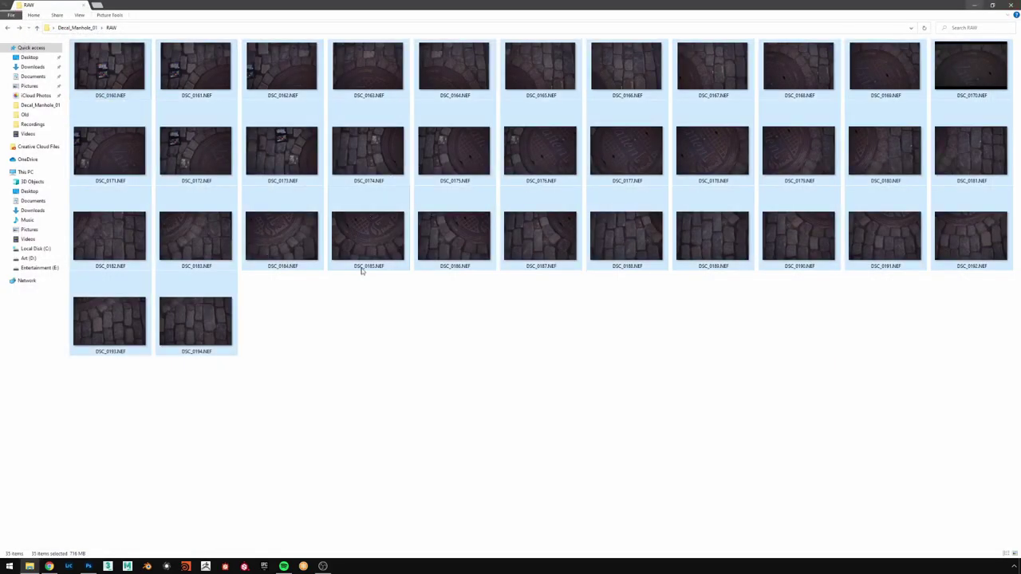
- Select all the NEF photos in the RAW folder and open them in Photoshop's Camera Raw
click(368, 299)
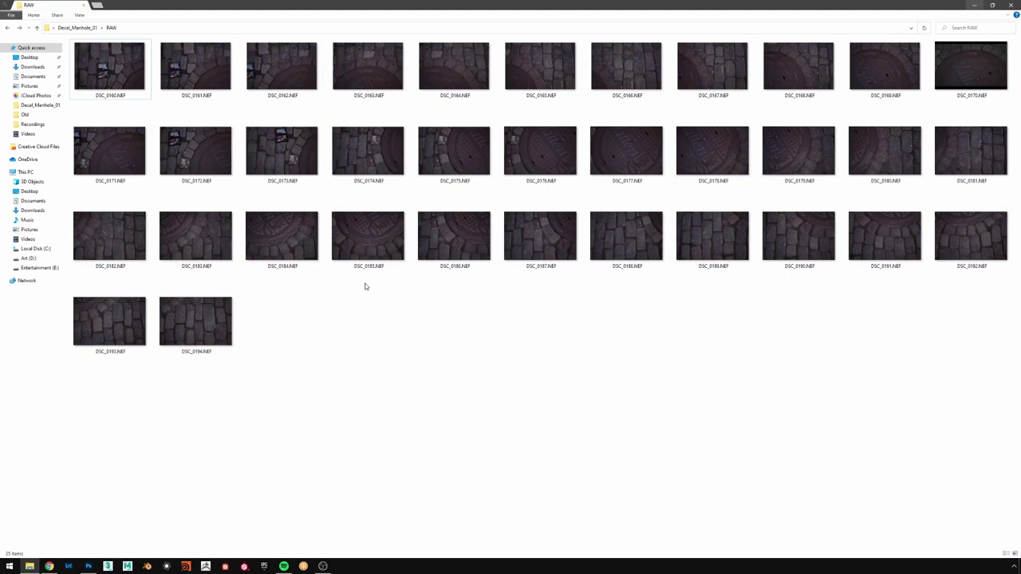
key(ctrl+a)
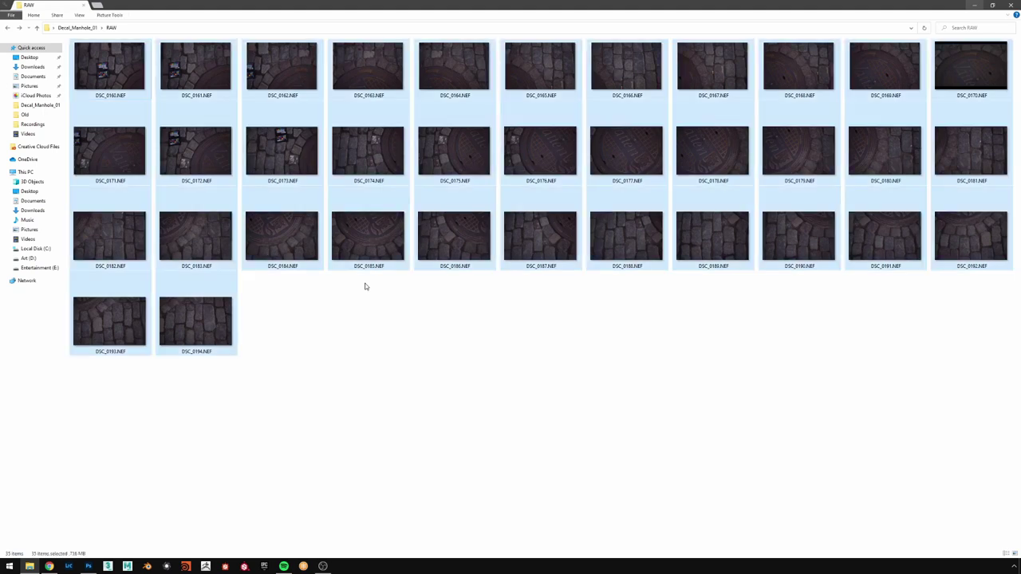
drag(462, 245, 304, 324)
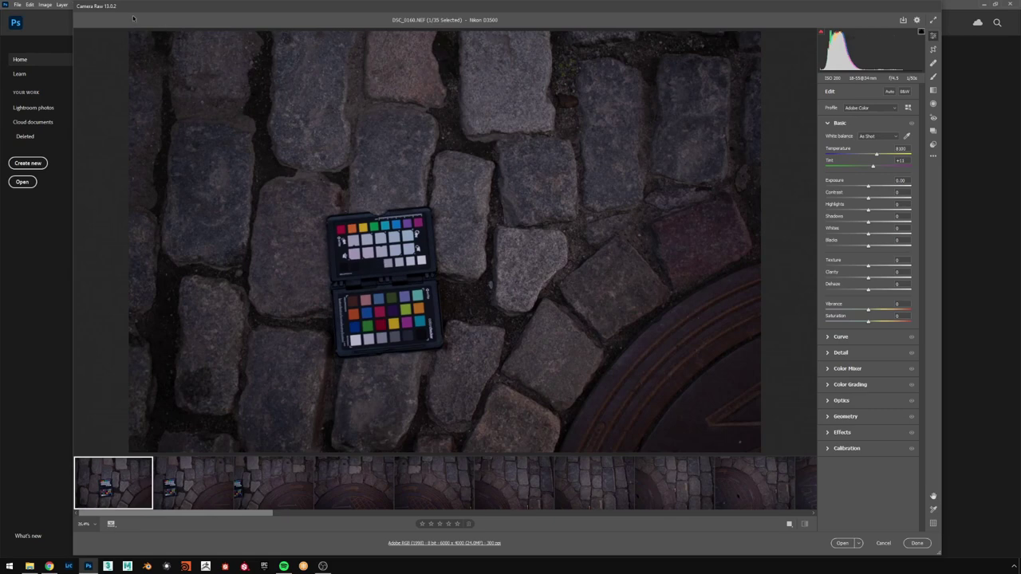
- Select all 35 photos in the filmstrip, from DSC_0160.NEF through the last one
drag(177, 516, 503, 514)
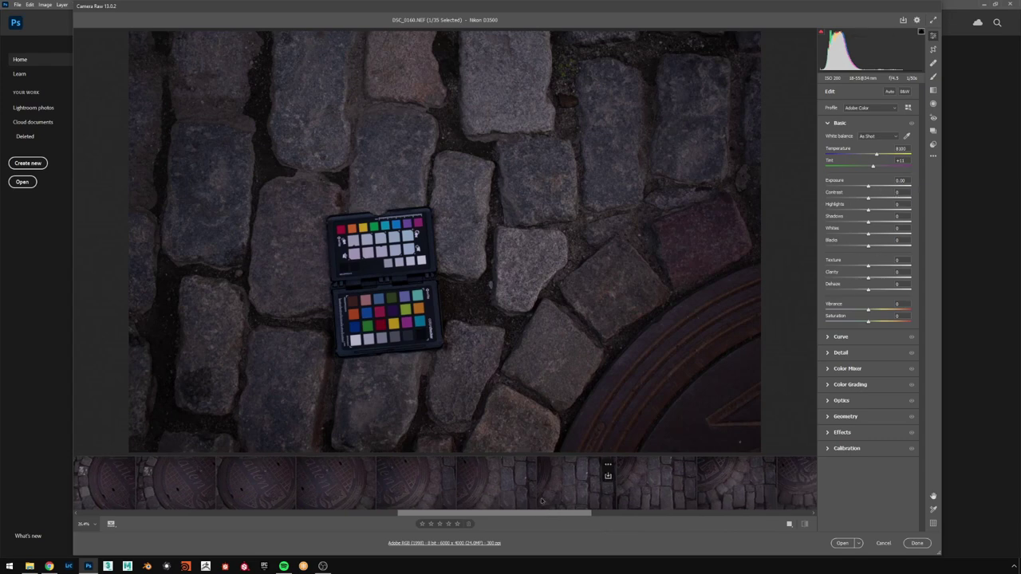
drag(541, 514, 182, 514)
mouse_move(116, 478)
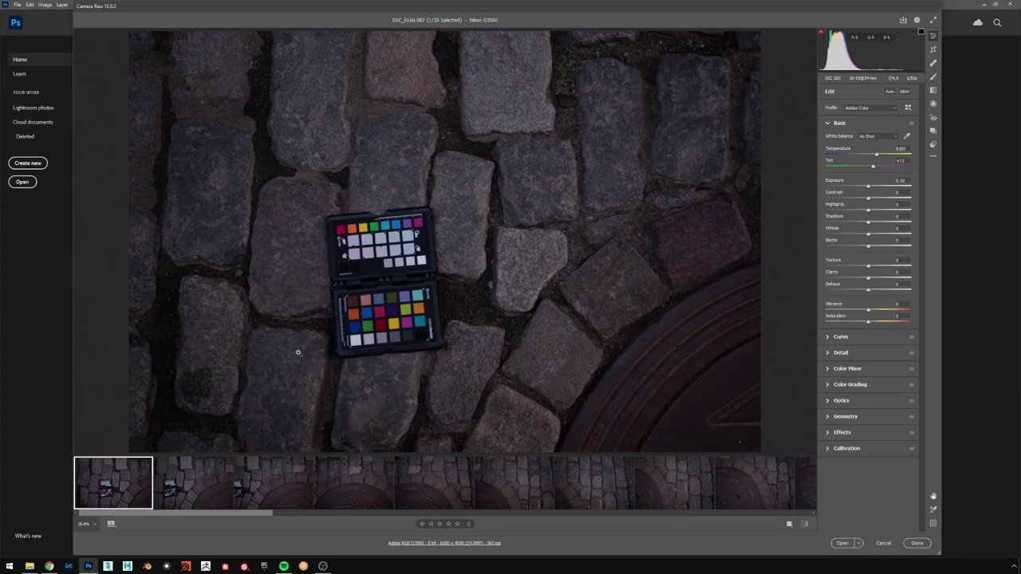
drag(210, 515, 770, 501)
shift+click(769, 501)
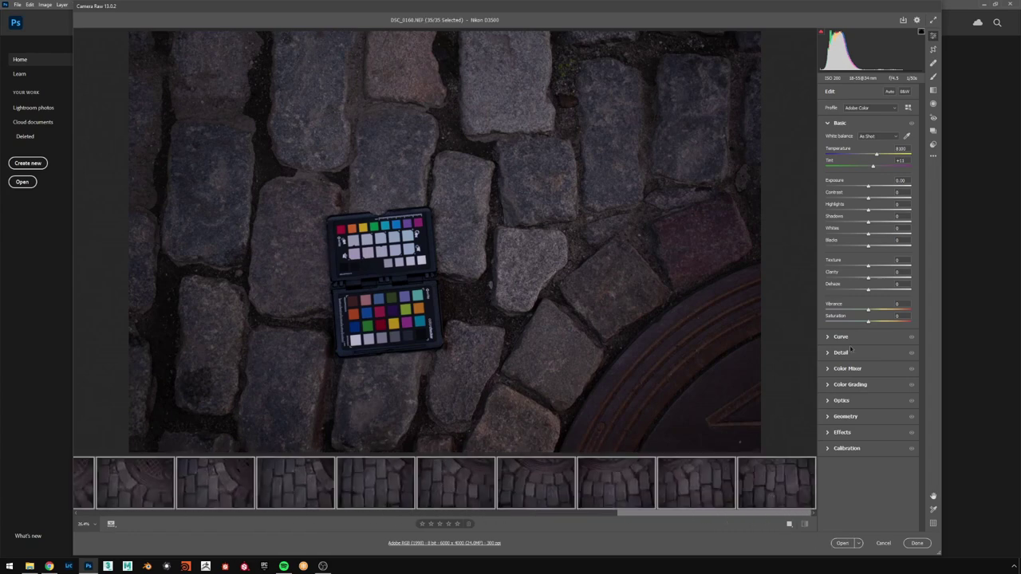
- Set the exposure of all the selected photos to +0.50 after trying +1.70 and resetting it to 0
drag(867, 186, 882, 186)
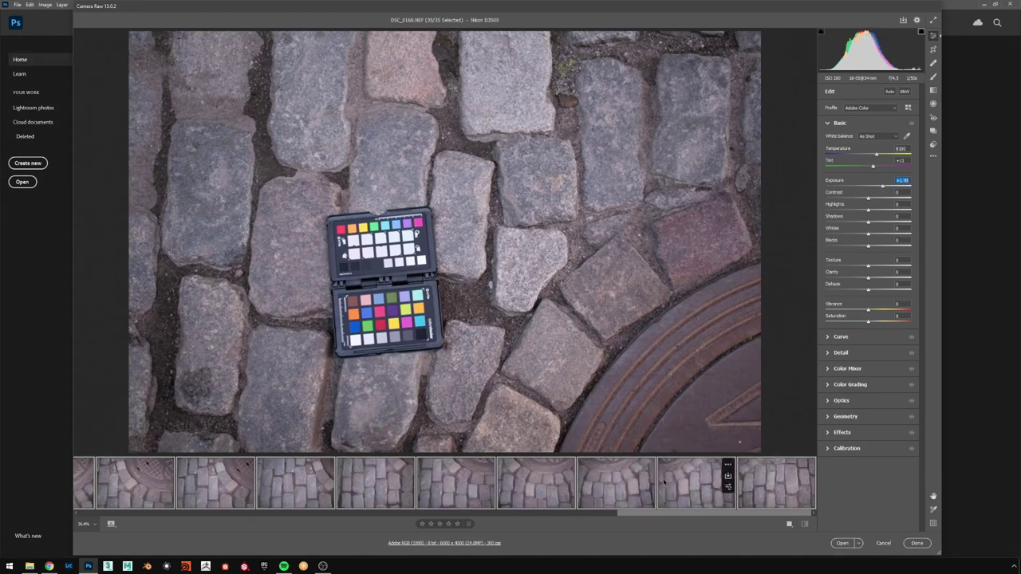
drag(678, 514, 750, 510)
text(0)
key(Return)
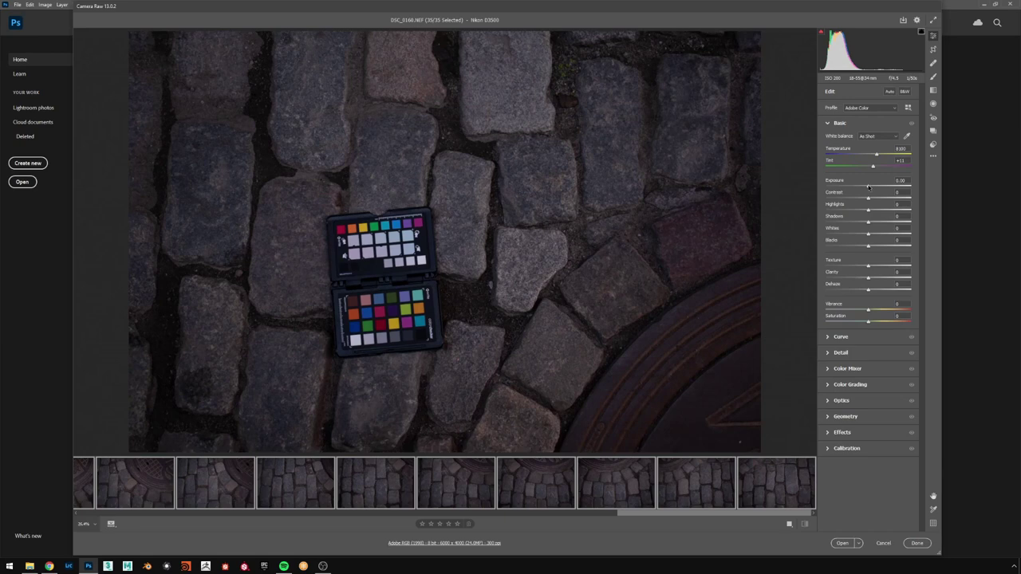
drag(868, 187, 872, 187)
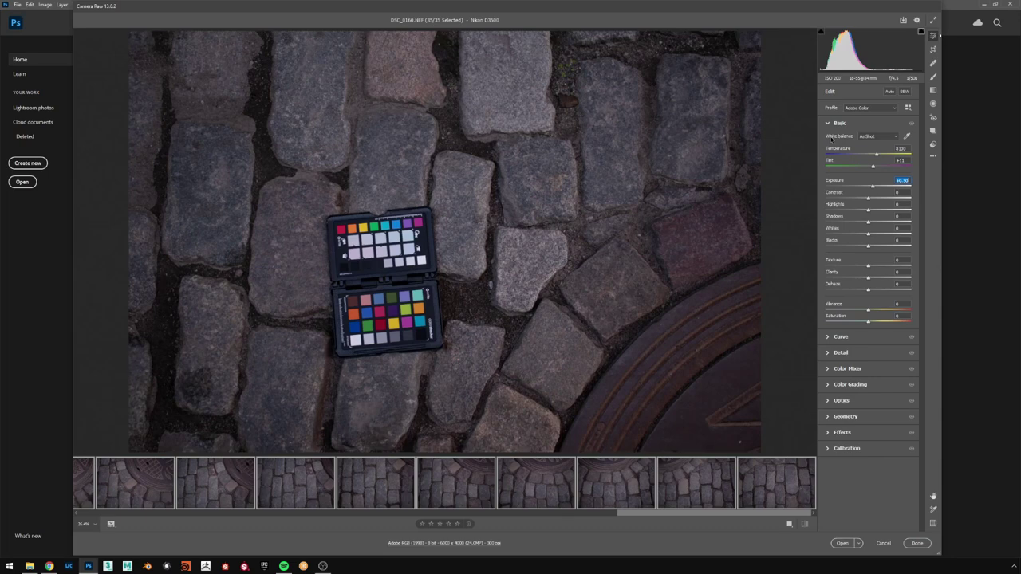
- Try the Auto, Daylight, Cloudy and Shade white balance presets on the selected photos and return to As Shot
click(880, 137)
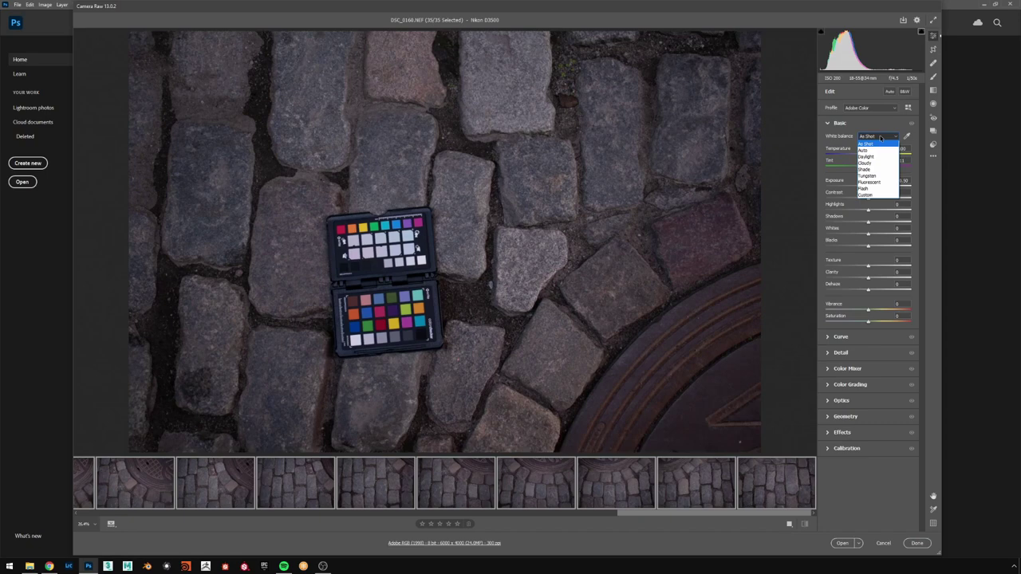
click(872, 150)
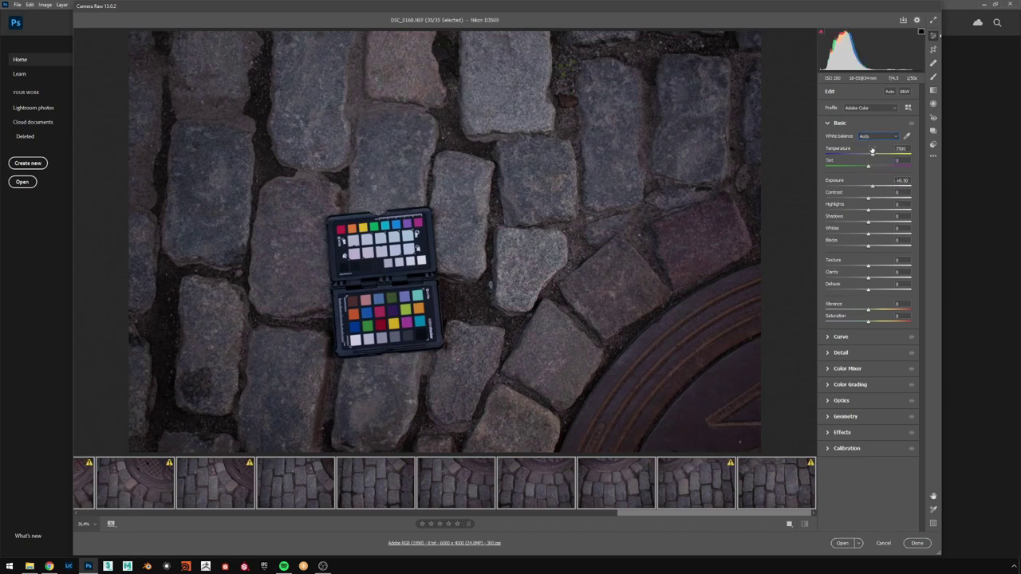
click(874, 139)
click(875, 142)
click(876, 138)
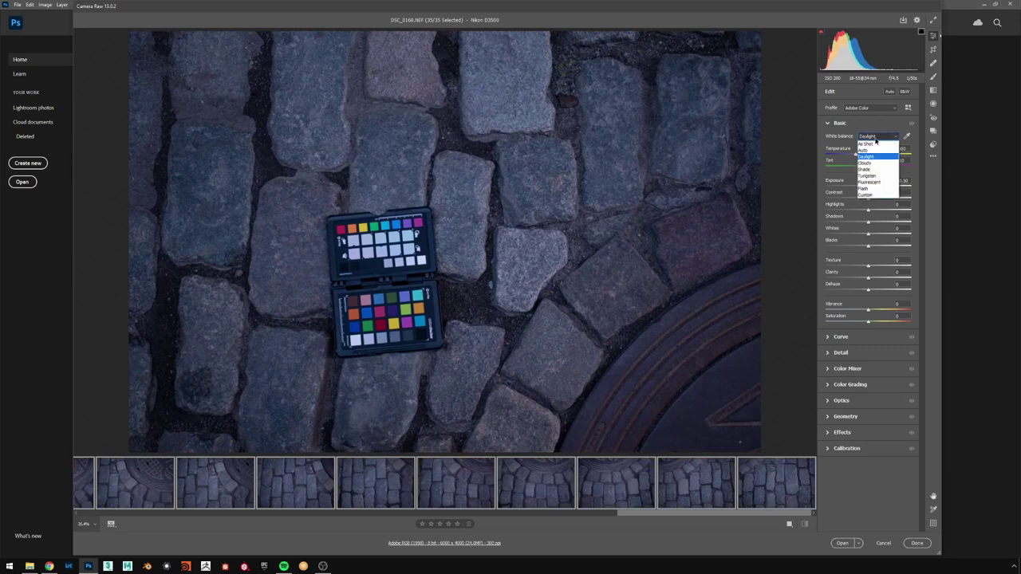
click(868, 163)
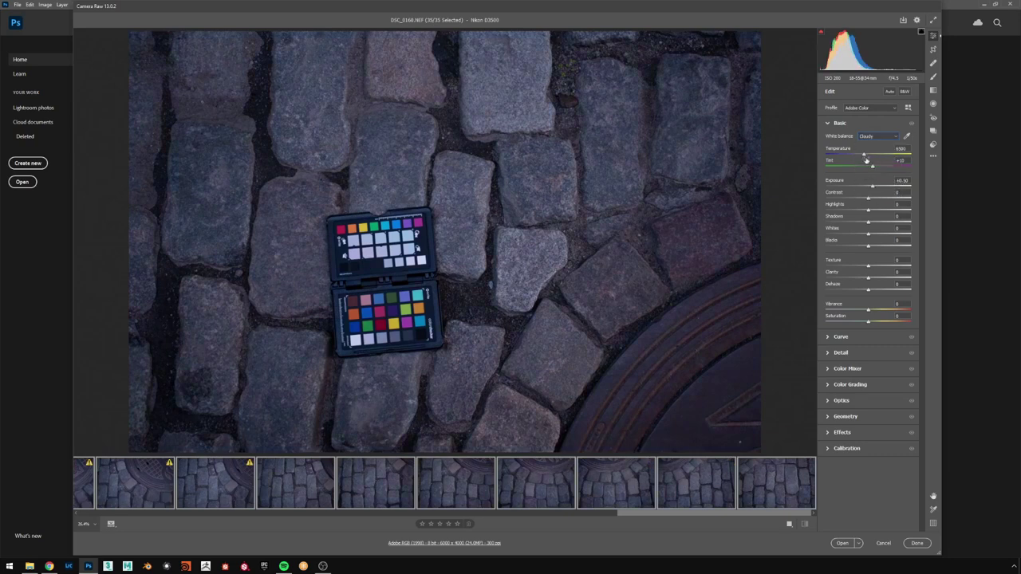
click(877, 139)
click(880, 147)
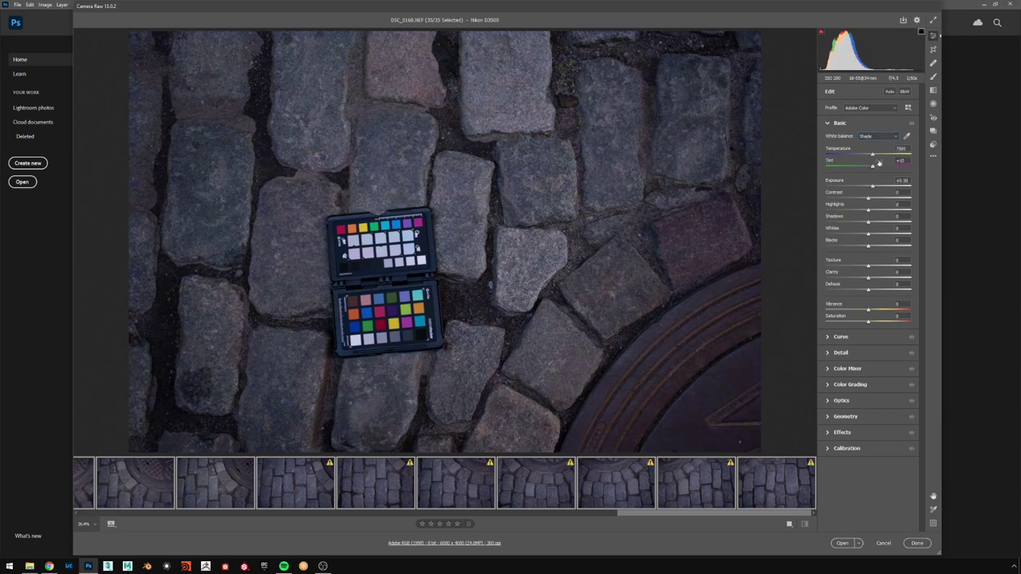
click(881, 140)
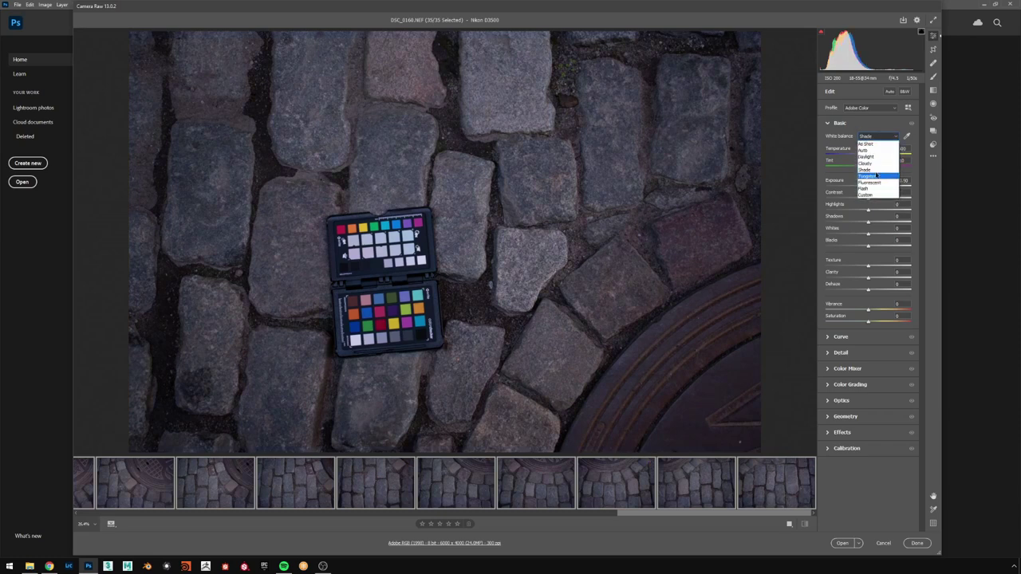
click(868, 145)
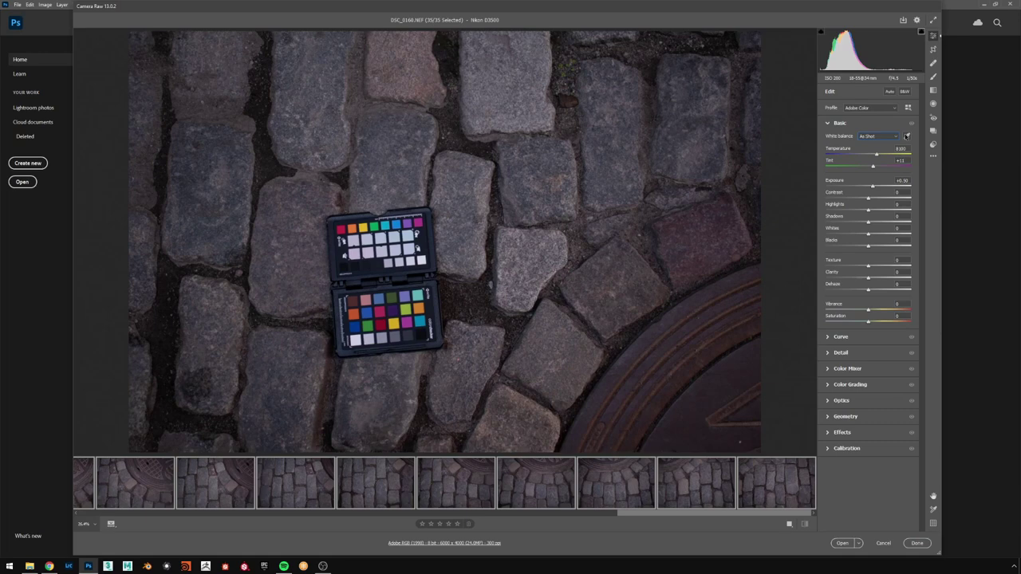
- Sample the white balance from the color chart's lower-left white patch and raise Shadows to +100
click(906, 136)
click(356, 340)
drag(868, 222, 944, 224)
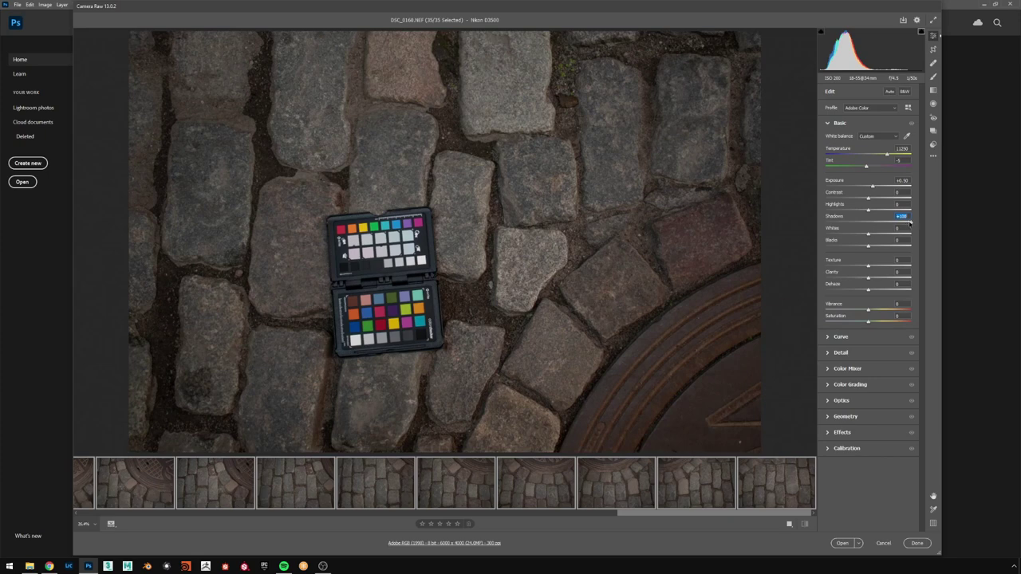
drag(910, 224, 790, 227)
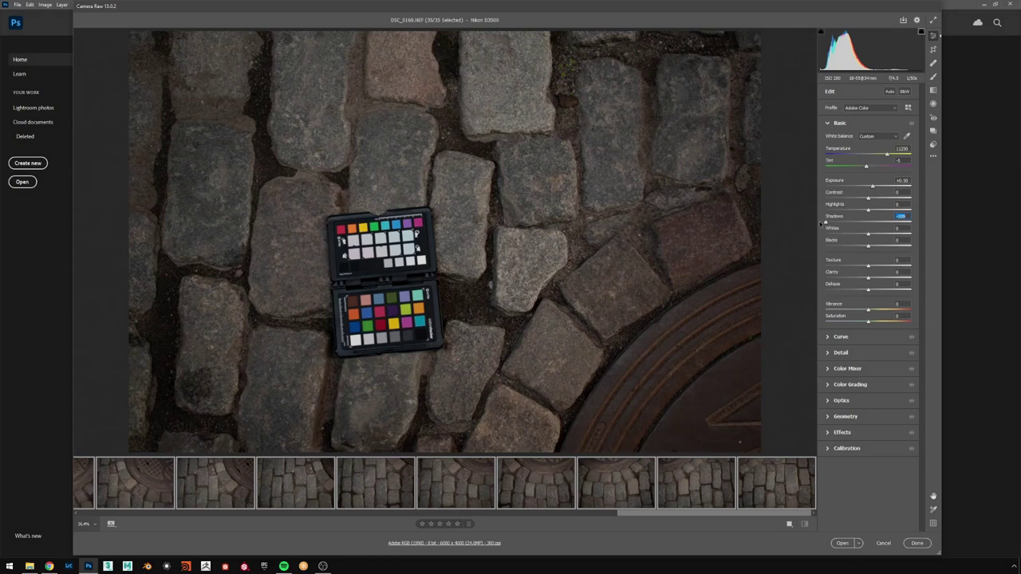
drag(878, 226, 963, 226)
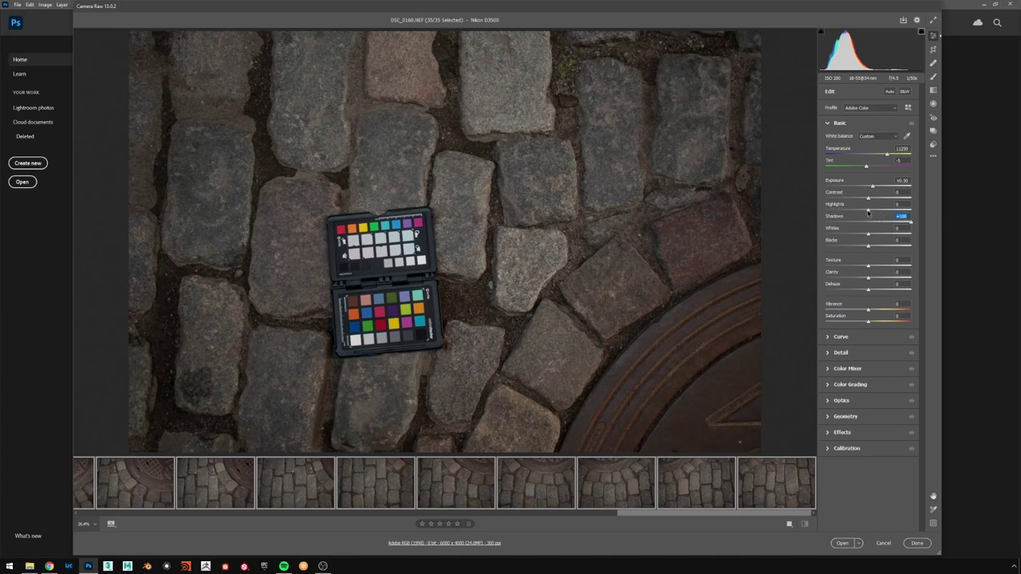
- Compare the extremes of Highlights, settle on -50, and lower Whites to -20 for all the selected photos
drag(868, 211, 791, 212)
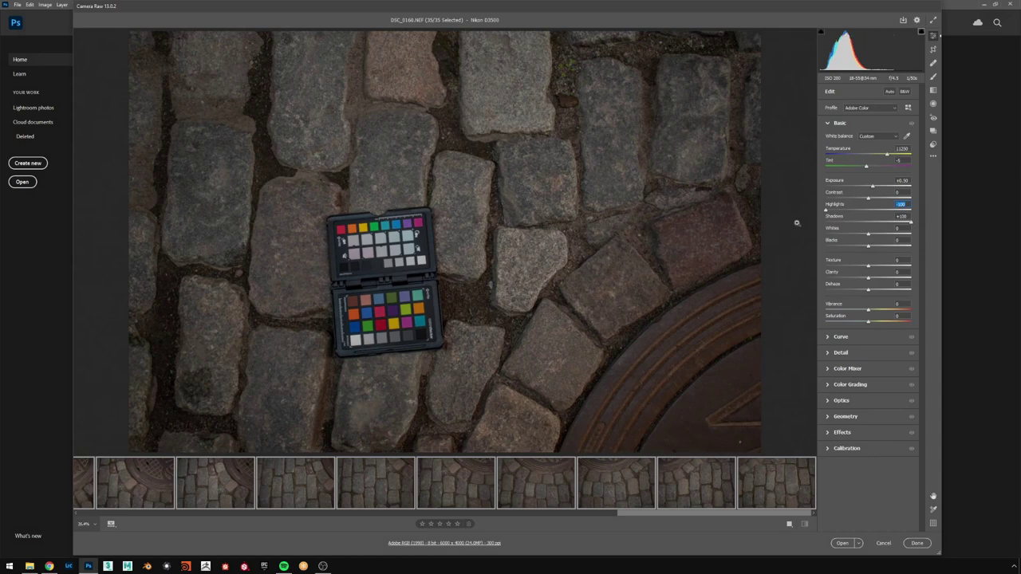
drag(845, 211, 950, 210)
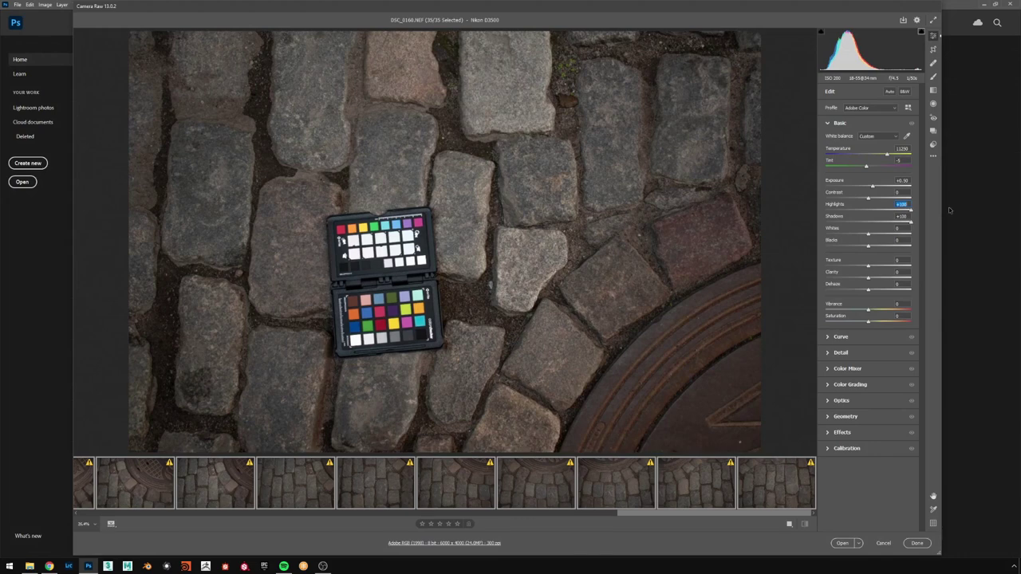
drag(908, 216, 810, 215)
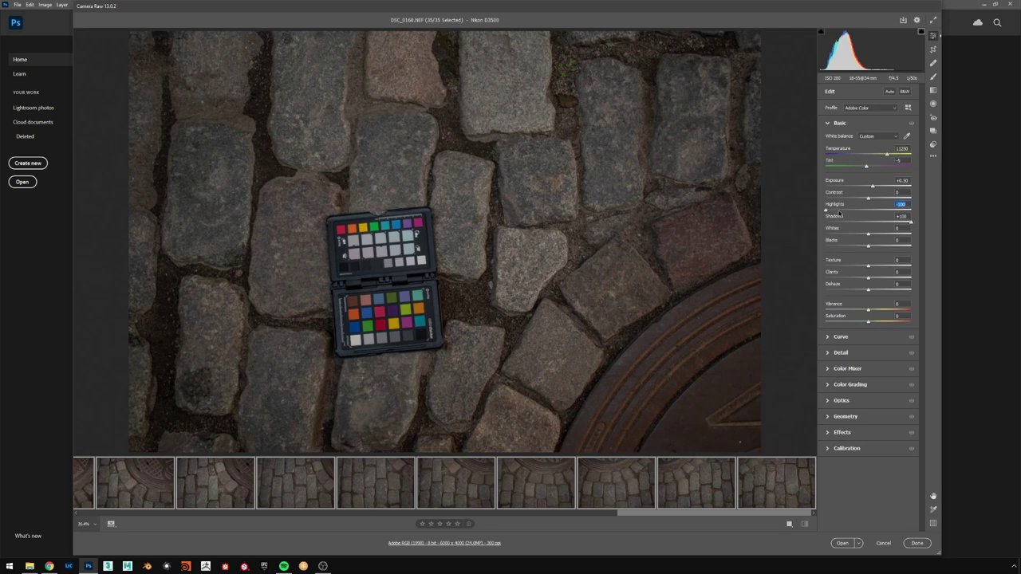
drag(840, 210, 845, 210)
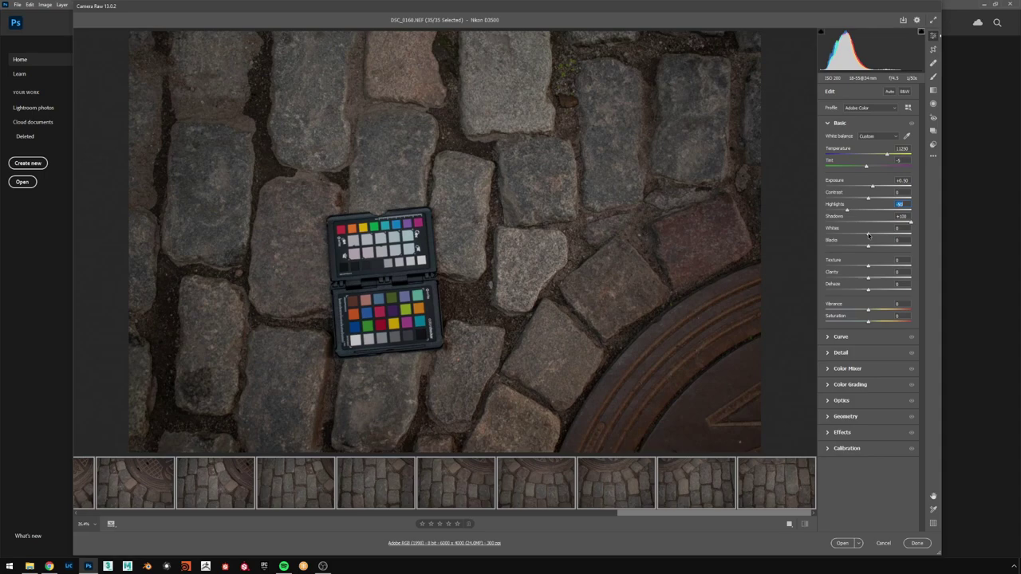
mouse_move(868, 236)
mouse_down()
mouse_move(828, 236)
mouse_move(909, 240)
mouse_move(868, 245)
mouse_up()
drag(868, 245, 860, 248)
- Raise Blacks for all the selected photos, comparing +100 and +50 before settling on +65
drag(868, 248, 921, 247)
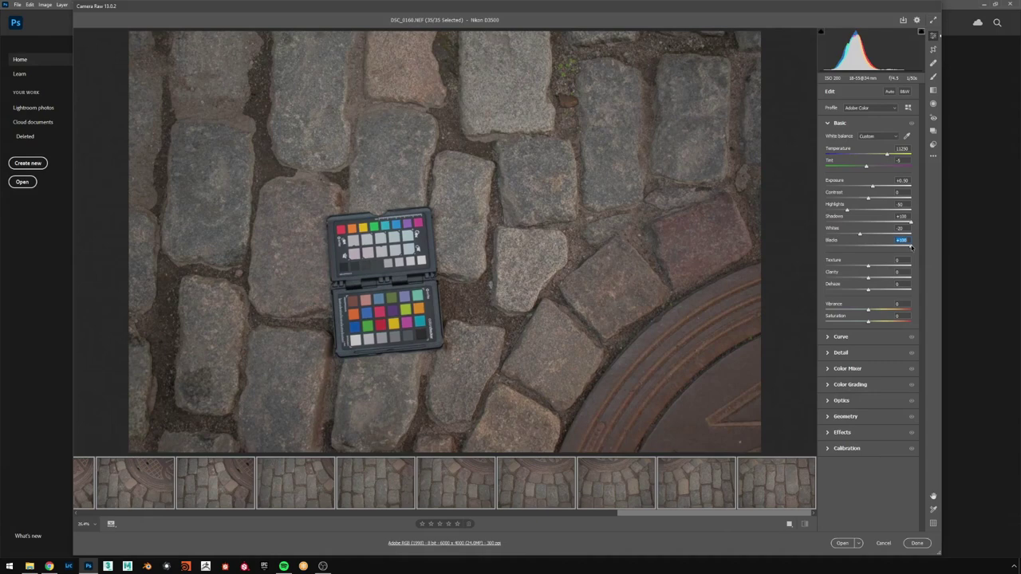
drag(911, 247, 892, 261)
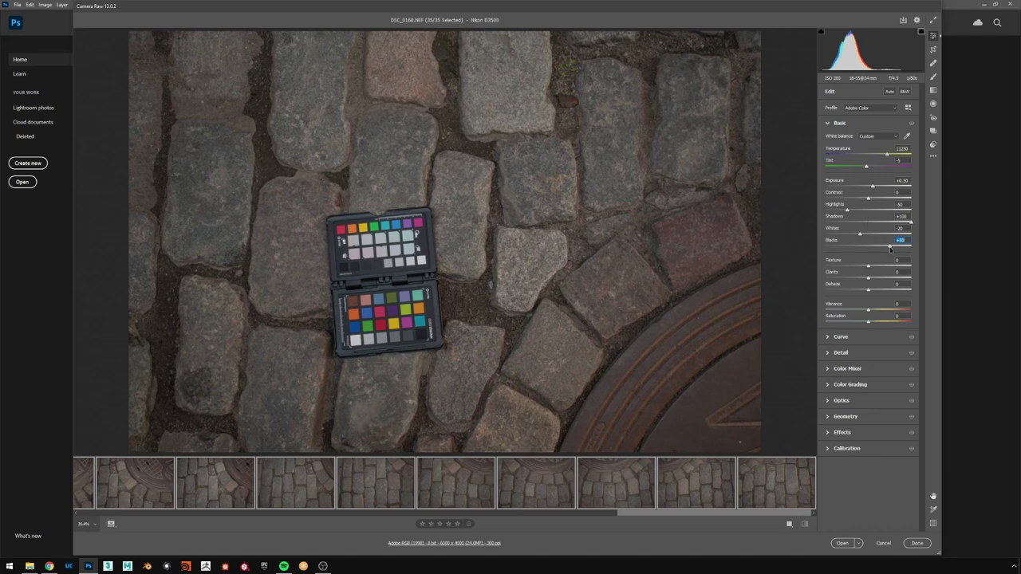
drag(891, 249, 911, 246)
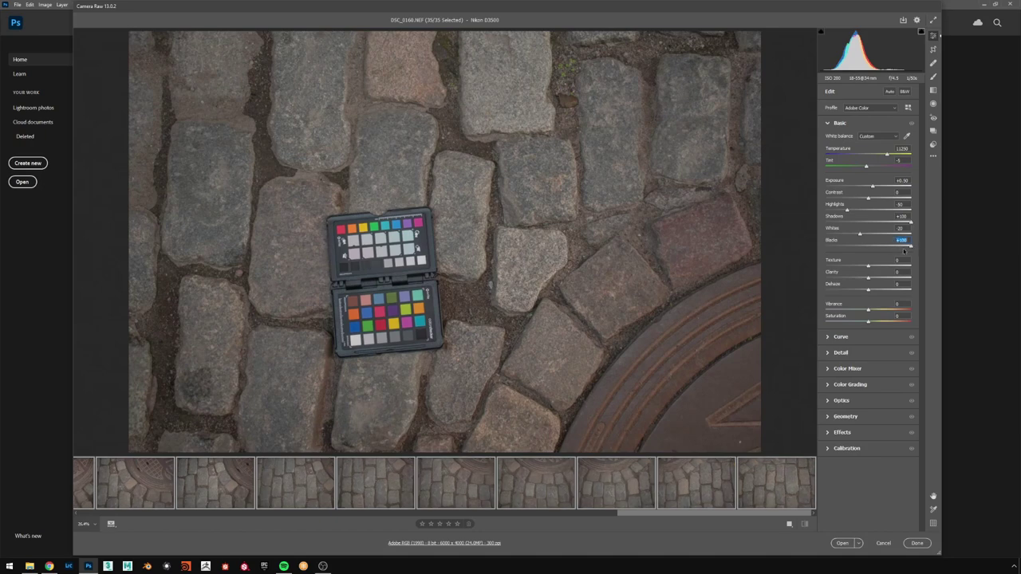
click(895, 247)
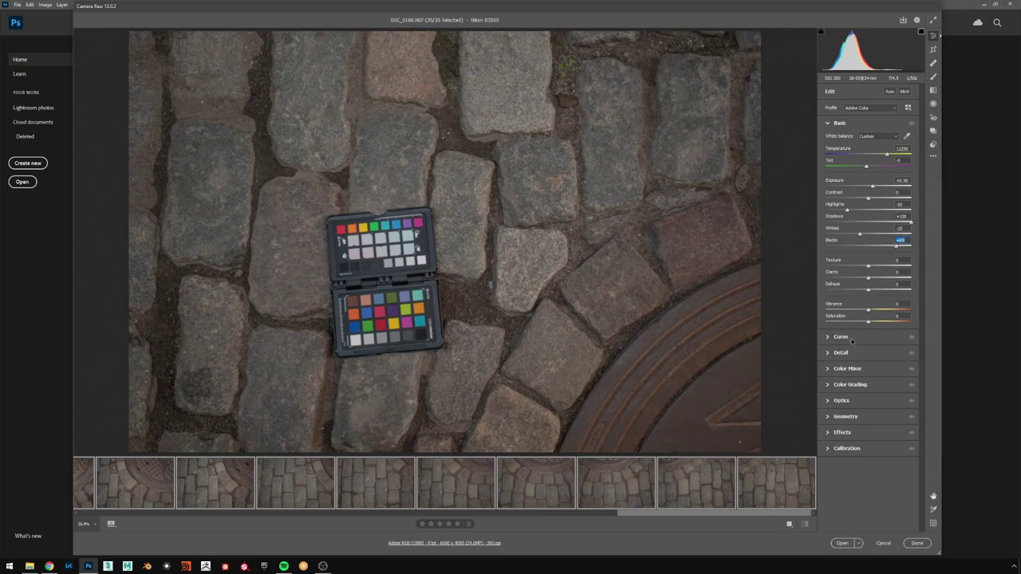
- Look through the Curve, Detail and Calibration adjustments
click(834, 341)
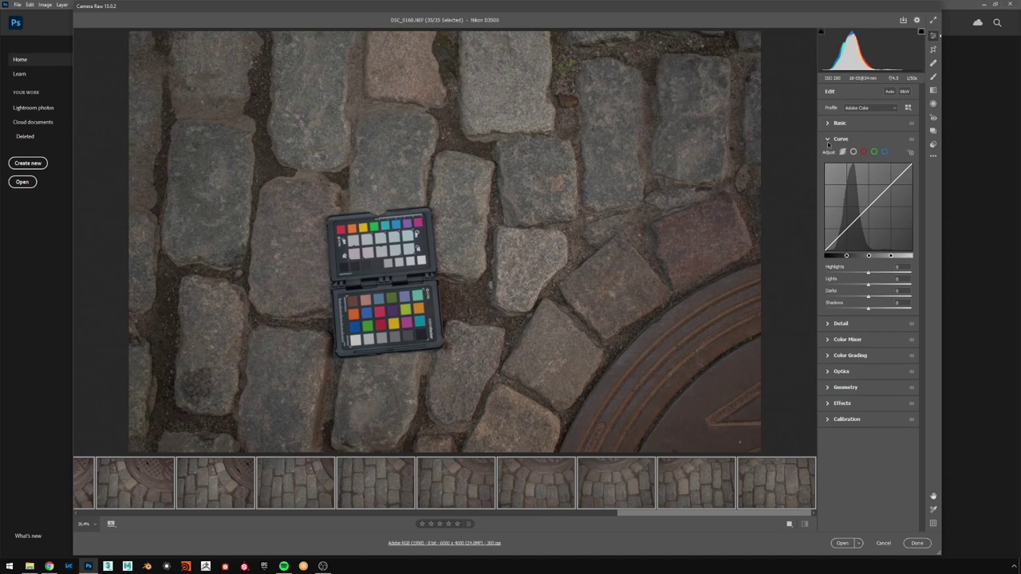
click(828, 139)
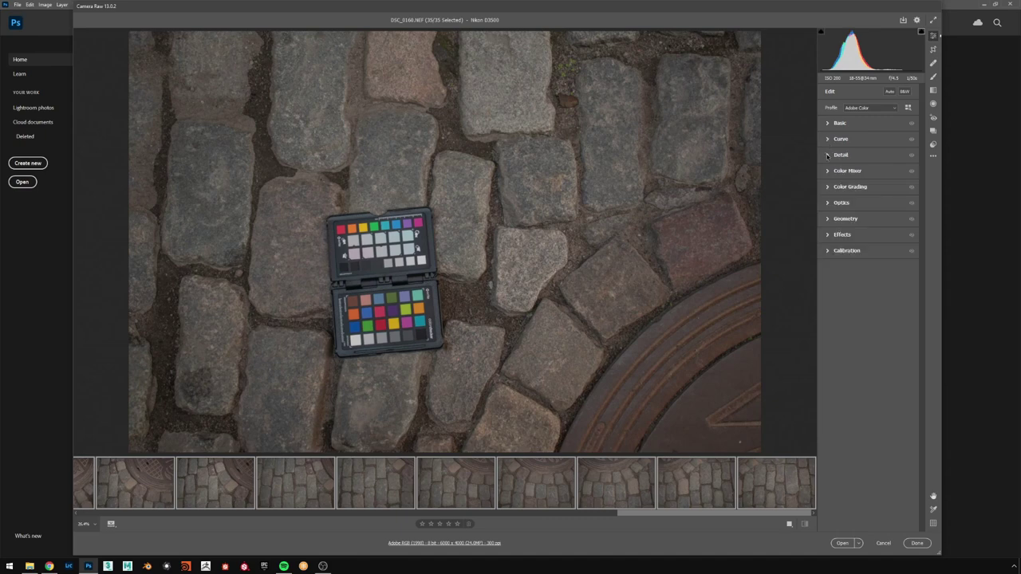
click(827, 155)
click(827, 155)
click(827, 156)
click(827, 155)
click(828, 251)
click(828, 252)
- Compare the photos with and without the Optics lens profile corrections, and leave the corrections disabled
click(828, 203)
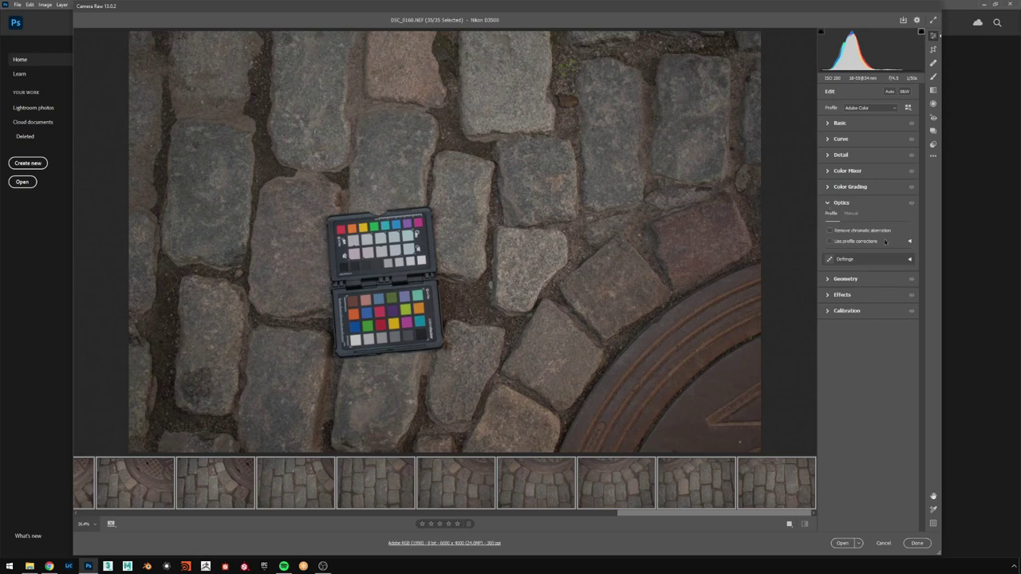
click(907, 241)
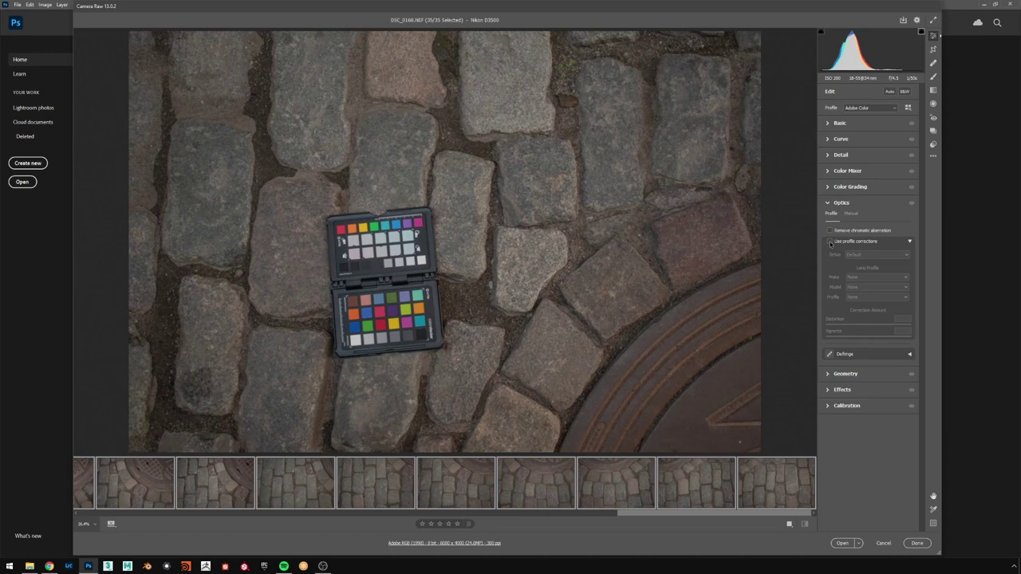
click(830, 242)
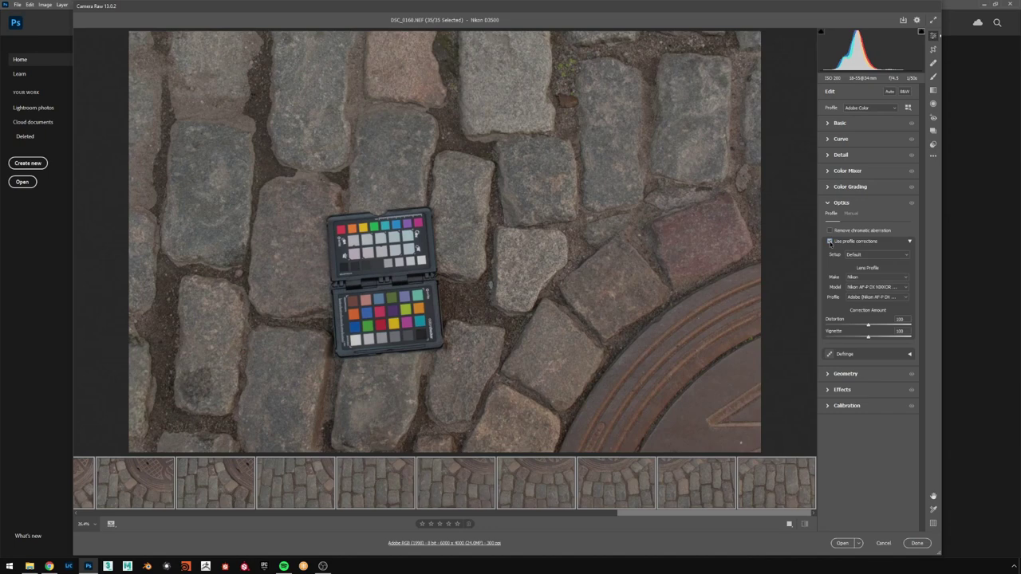
click(830, 242)
click(830, 242)
click(829, 241)
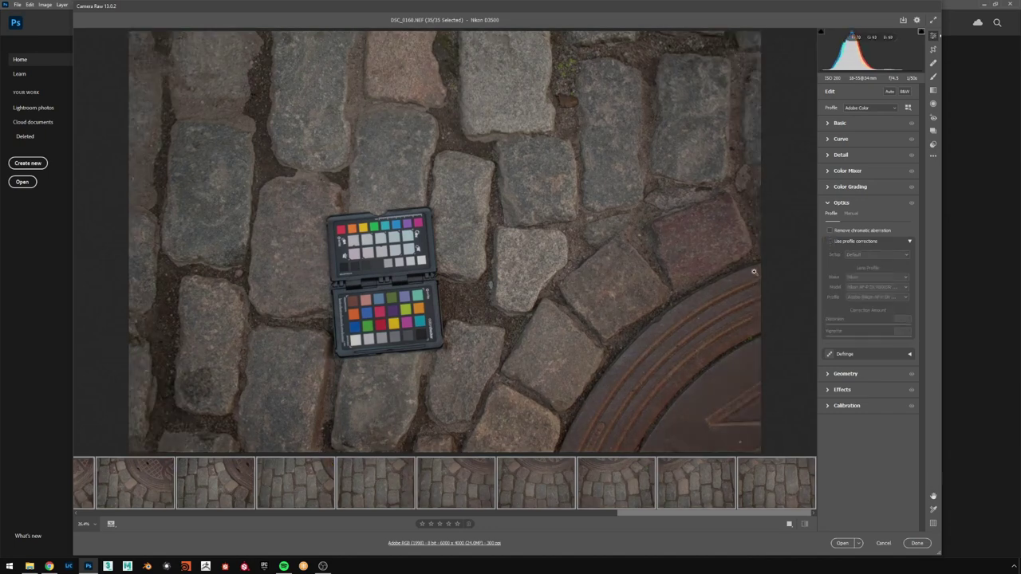
click(829, 241)
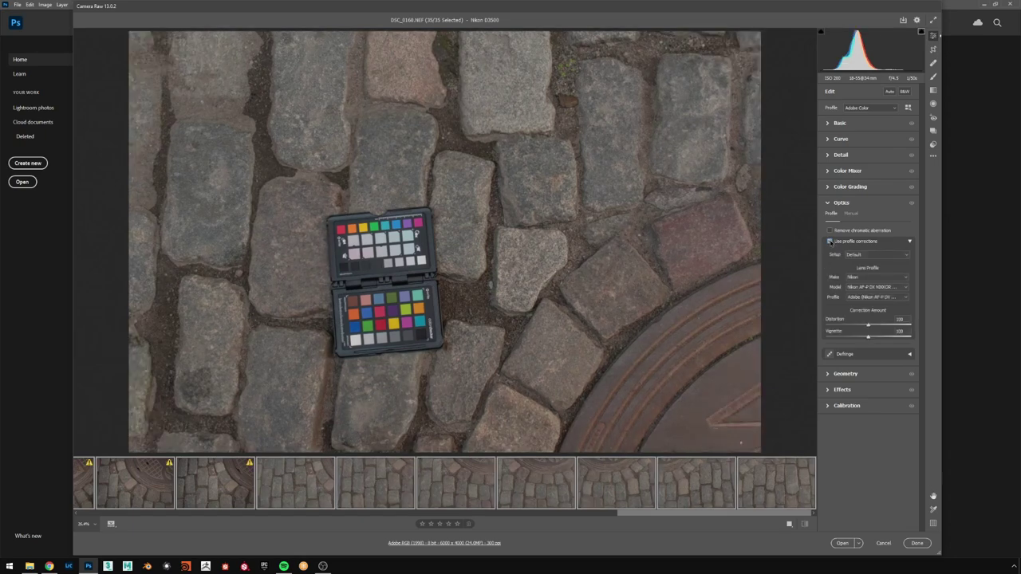
click(829, 241)
click(830, 241)
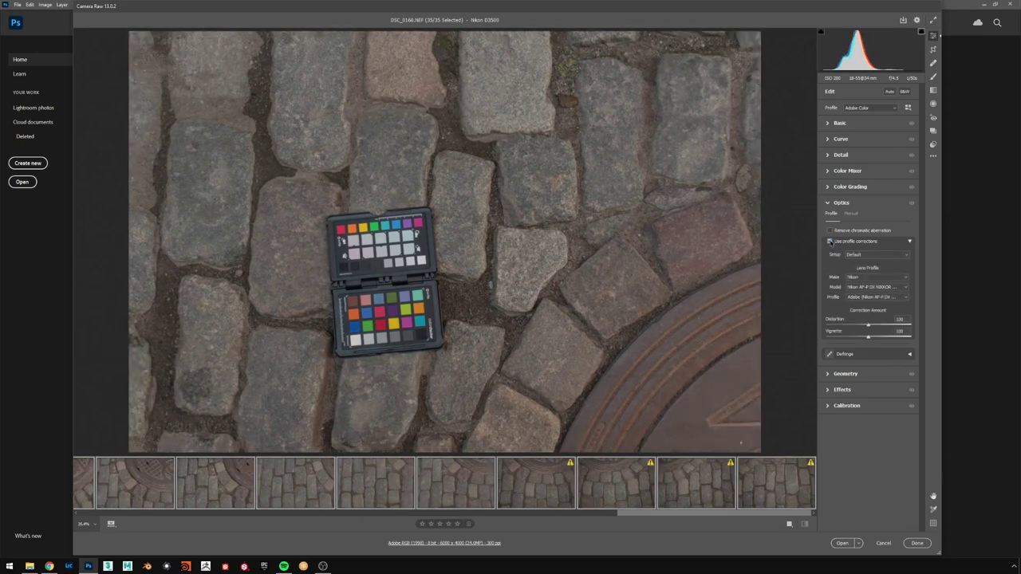
click(829, 241)
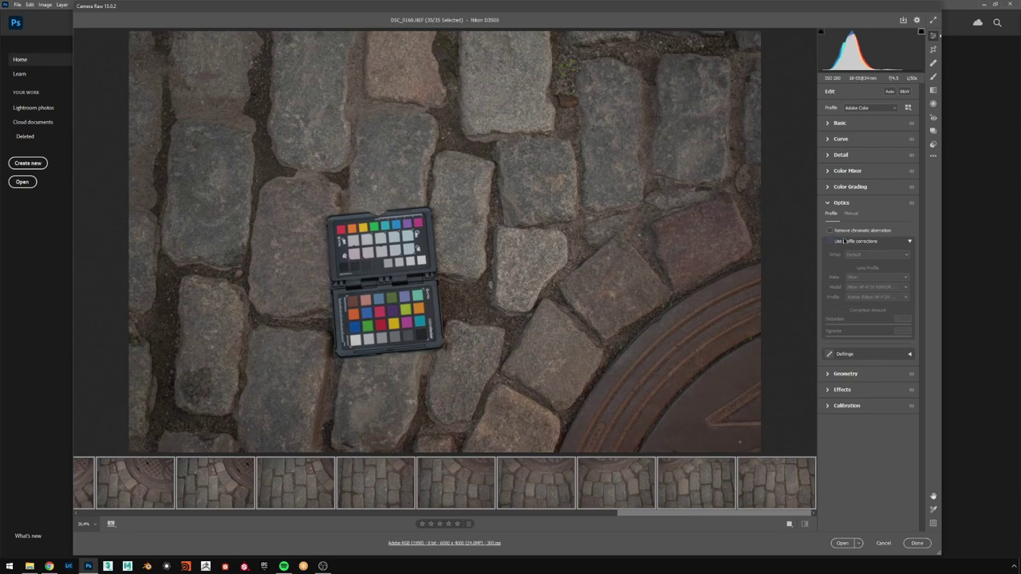
click(909, 242)
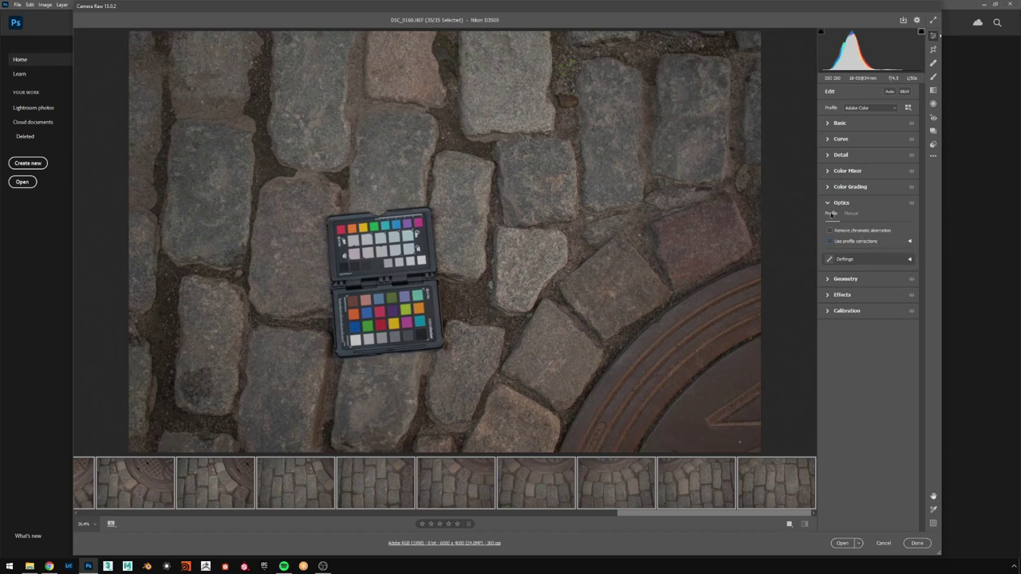
click(827, 204)
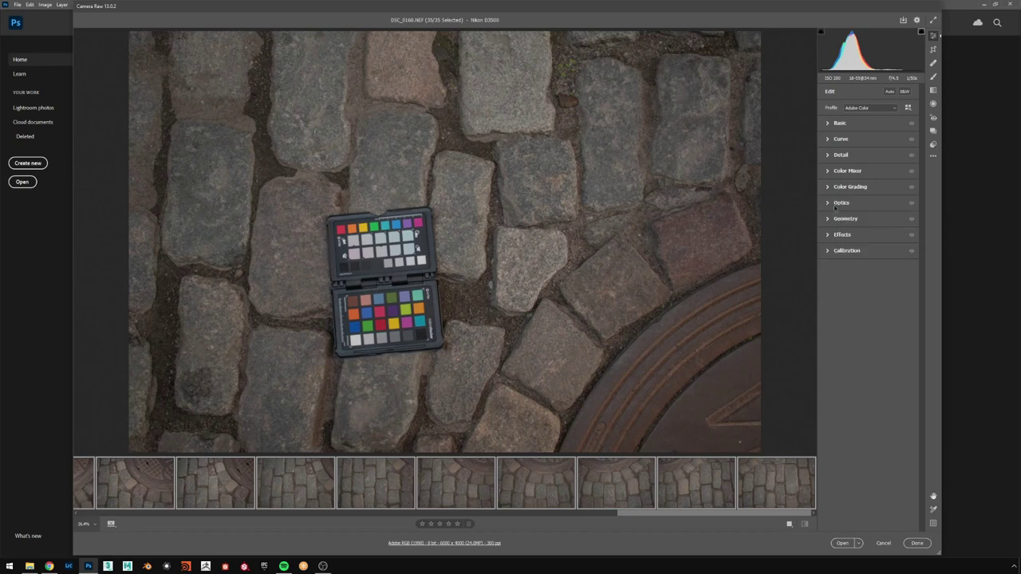
- Place a color sampler on the white patch in the bottom row of the color checker
click(826, 122)
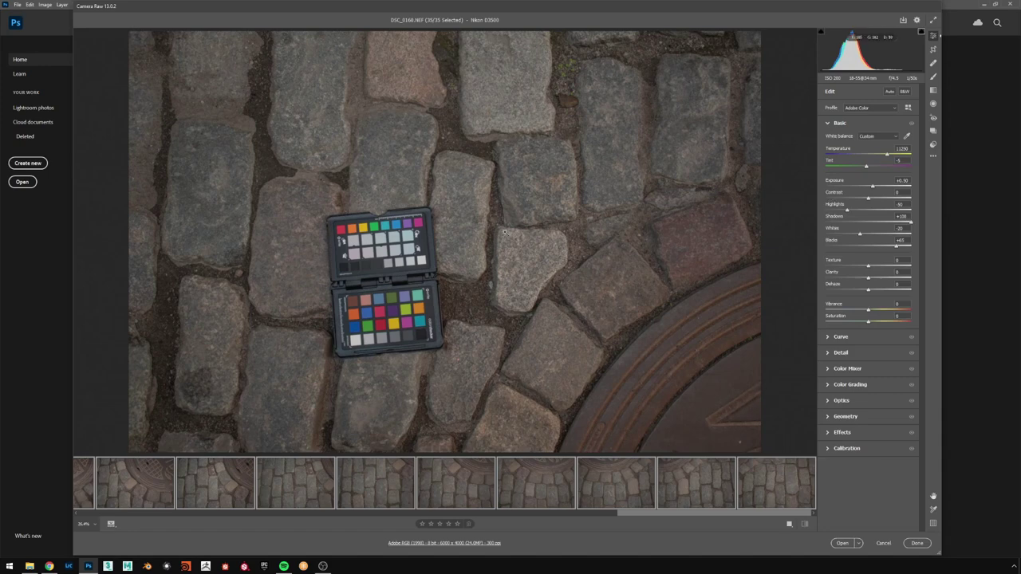
scroll(479, 252, up, 3)
scroll(447, 272, down, 2)
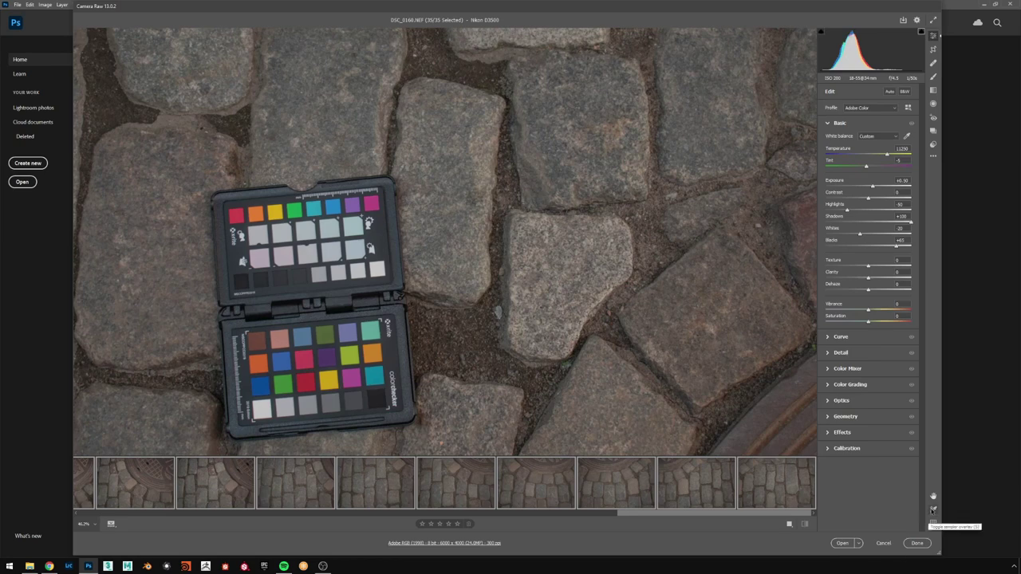
click(932, 510)
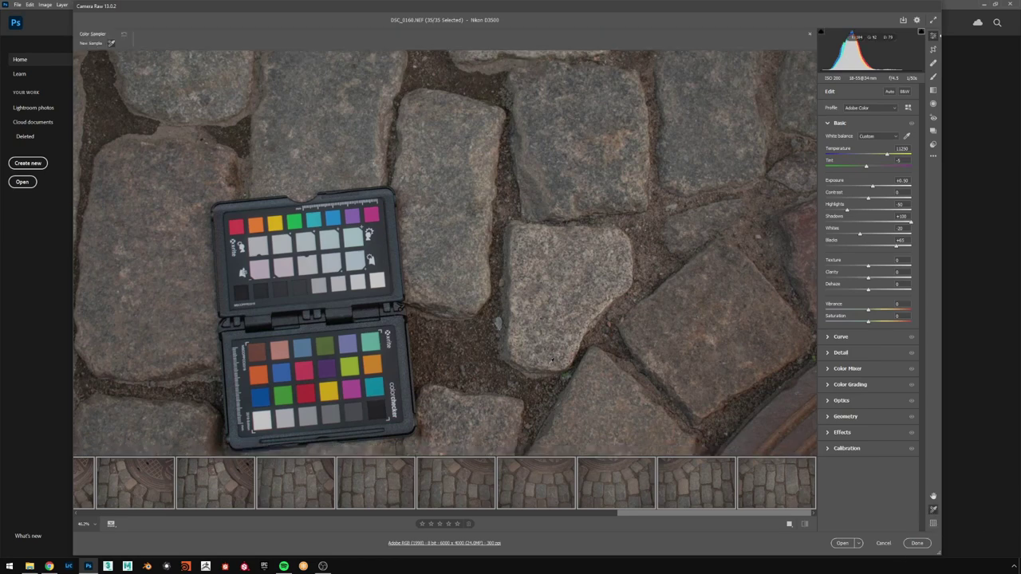
click(267, 415)
- Test an extreme Exposure value on all the selected photos, then bring it back and fine-tune it to +0.95 using the white patch sample
drag(872, 185, 906, 187)
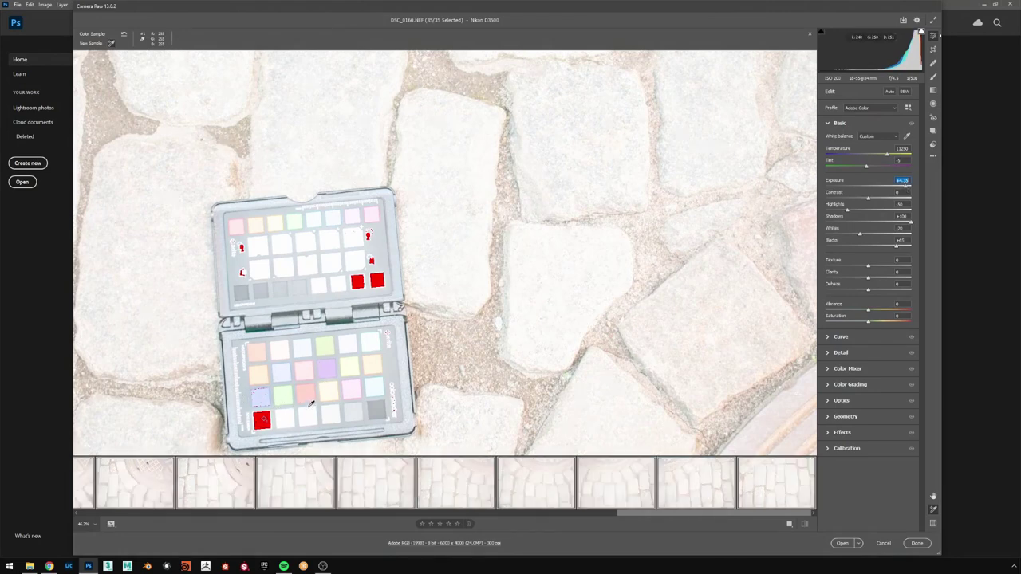
click(869, 187)
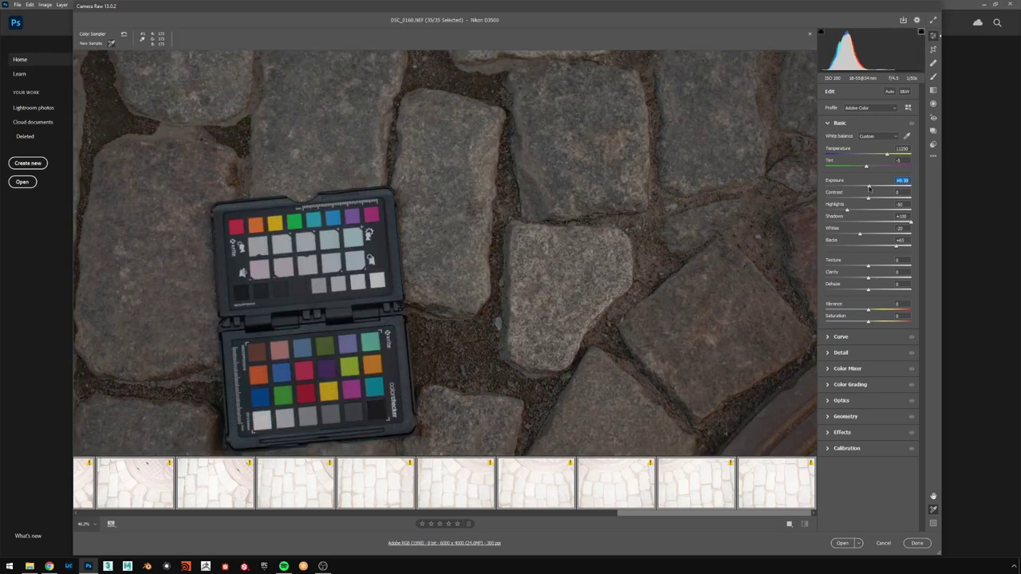
drag(869, 188, 872, 188)
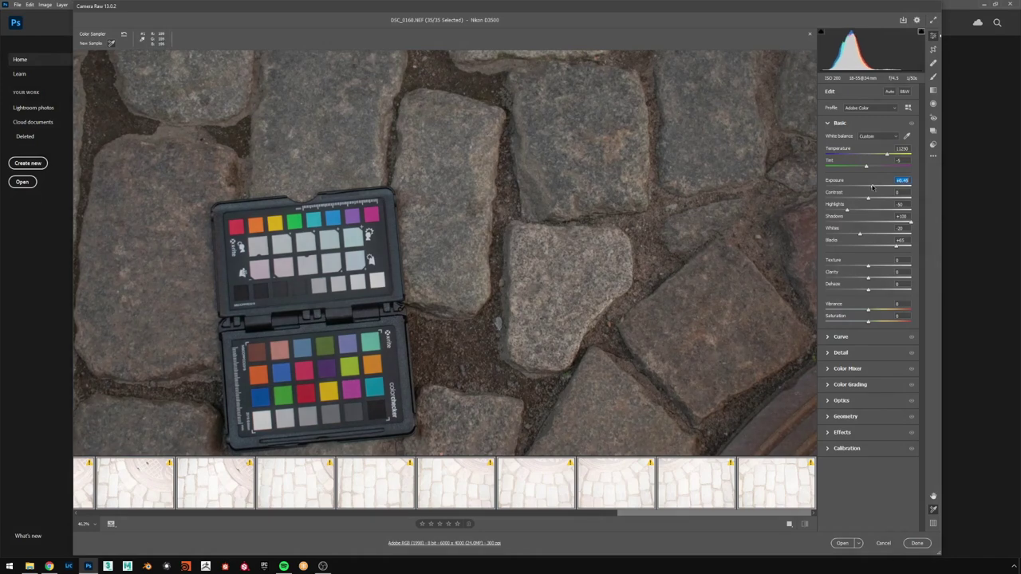
key(Up)
key(Up)
key(Down)
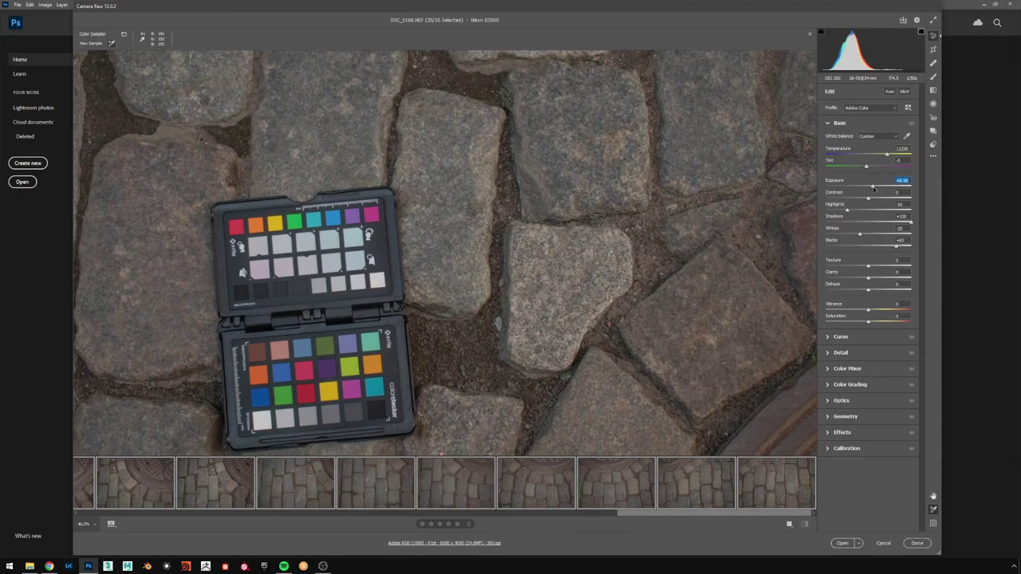
key(Up)
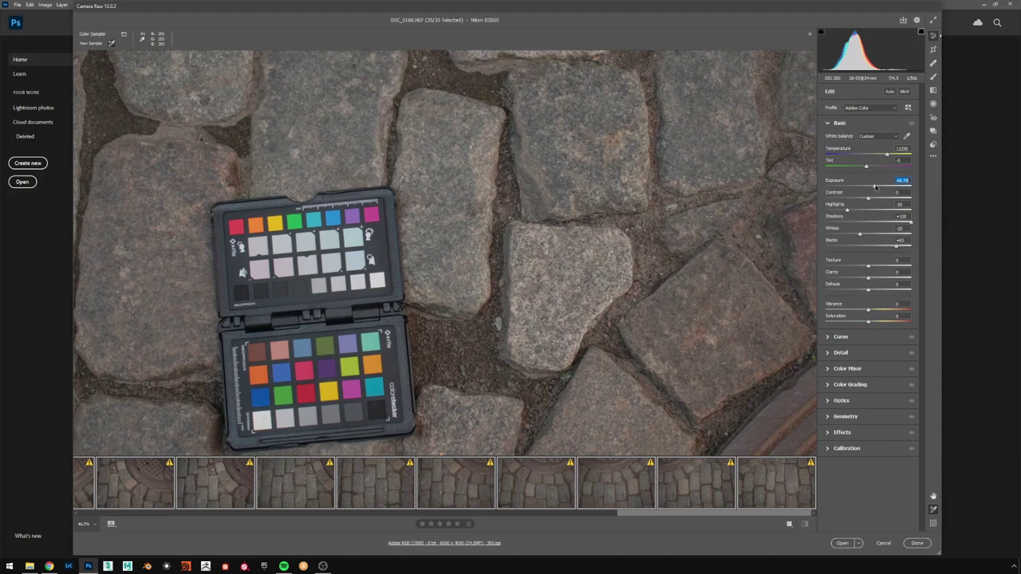
key(Up)
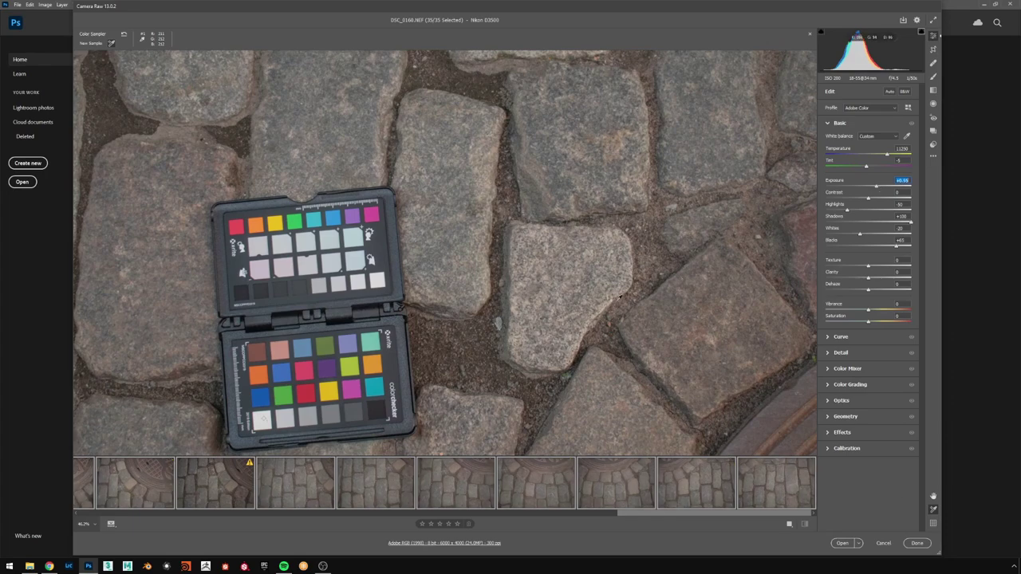
- Check the whole photo with the sampler overlay off and on again, then lower Exposure slightly to +0.90 for all the selected photos
scroll(666, 242, down, 2)
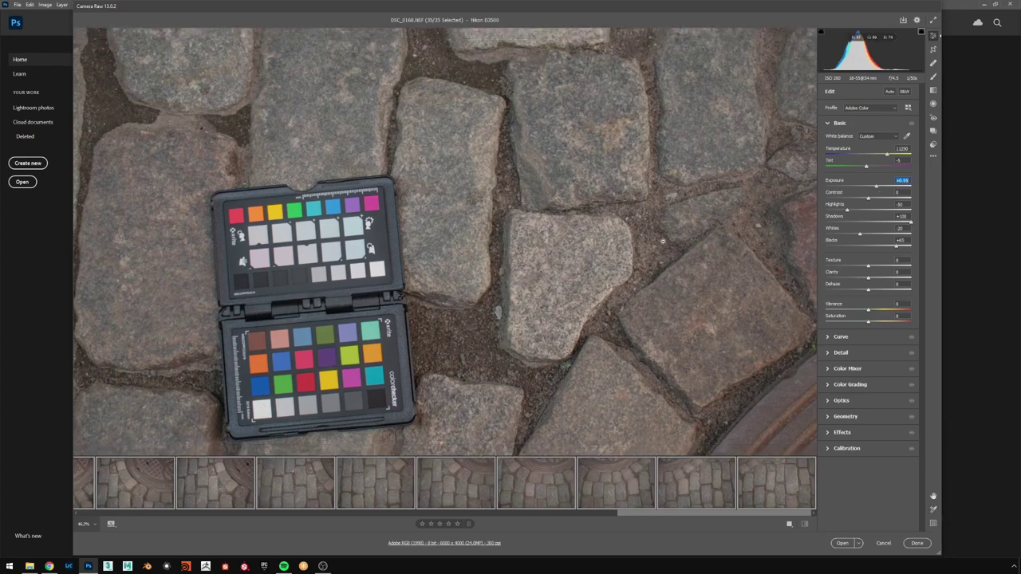
scroll(608, 245, down, 2)
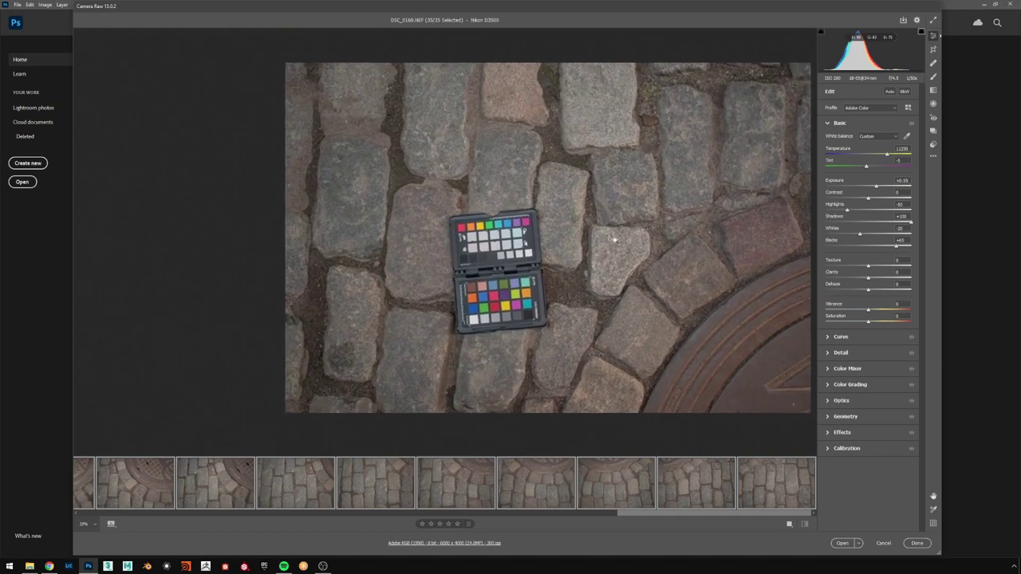
drag(719, 516, 762, 512)
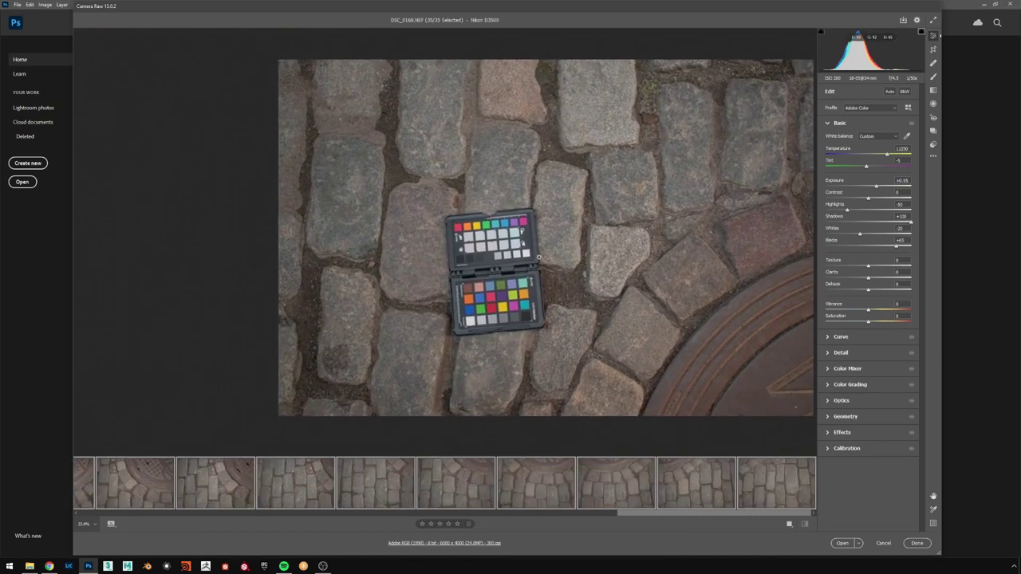
key(s)
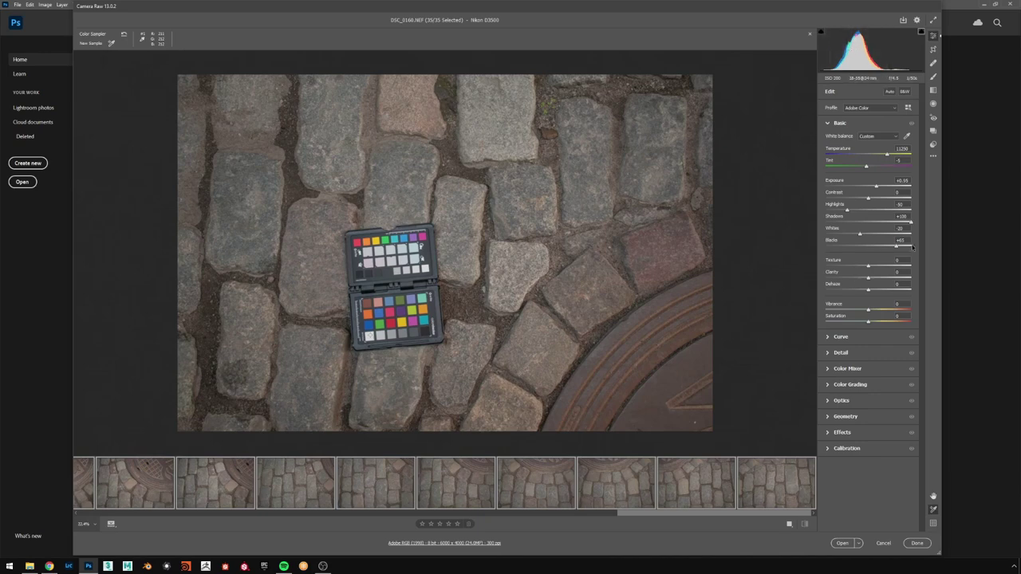
click(877, 187)
key(Down)
drag(876, 187, 876, 187)
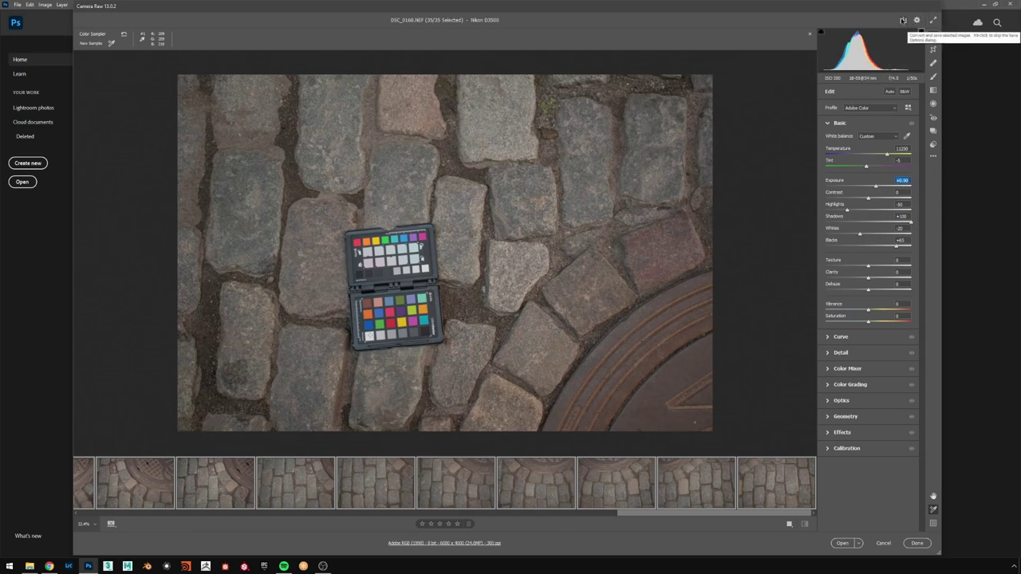
- Save all the selected photos as quality 12 JPEGs into a new JPEG folder inside Decal_Manhole_01 on the Desktop
click(903, 20)
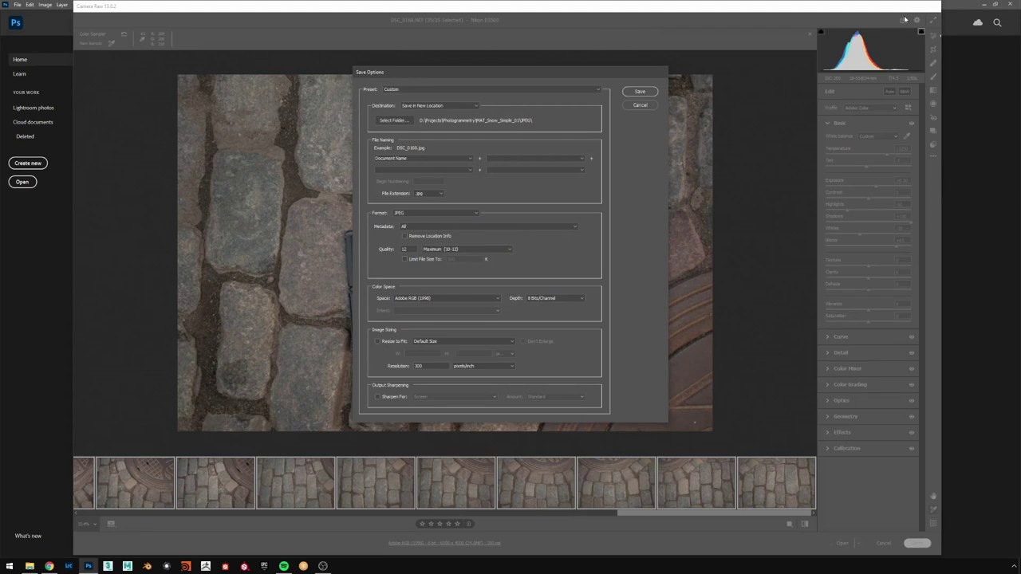
click(403, 122)
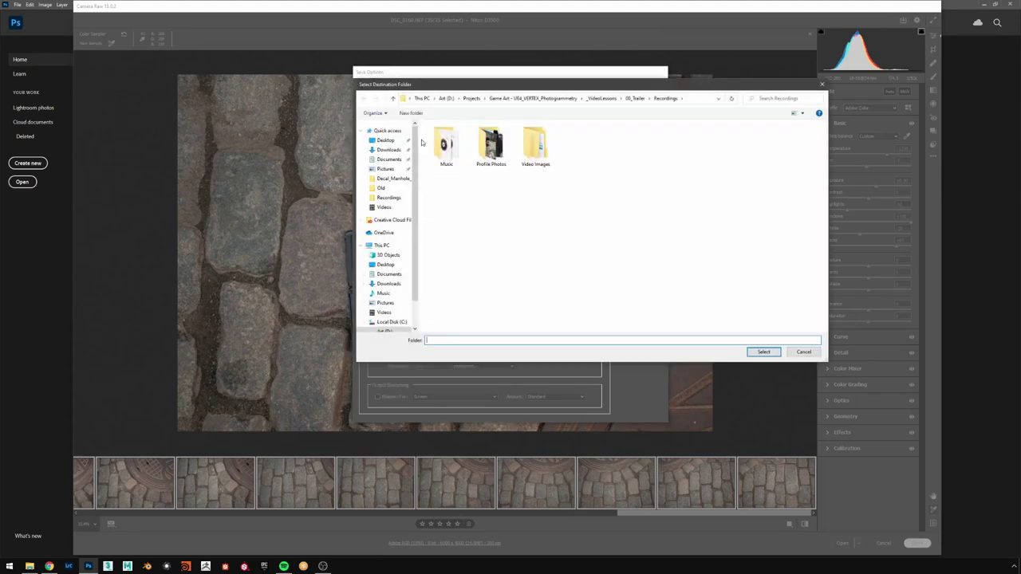
click(382, 141)
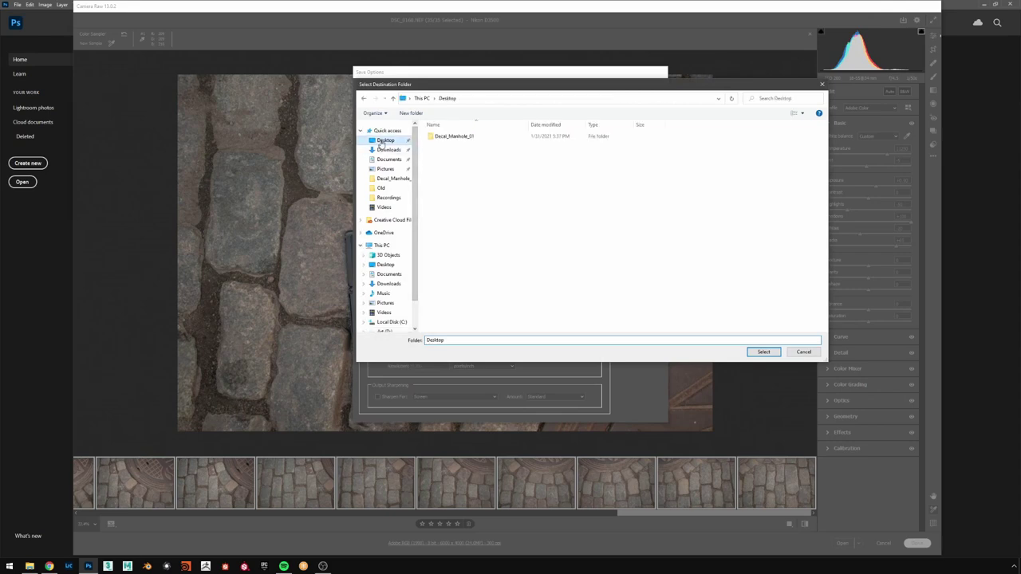
double_click(461, 137)
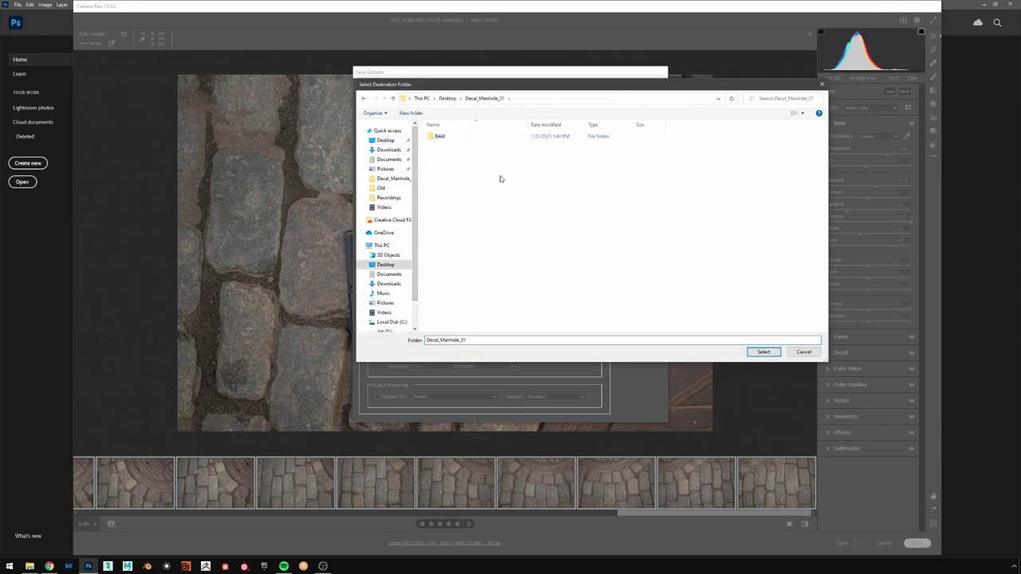
click(413, 114)
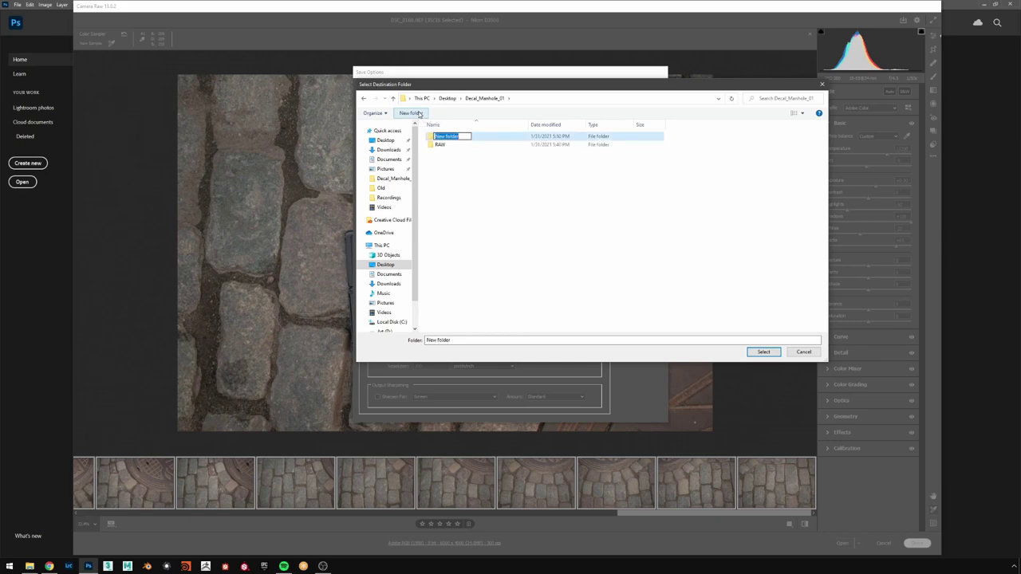
text(JPEG)
key(Return)
key(Return)
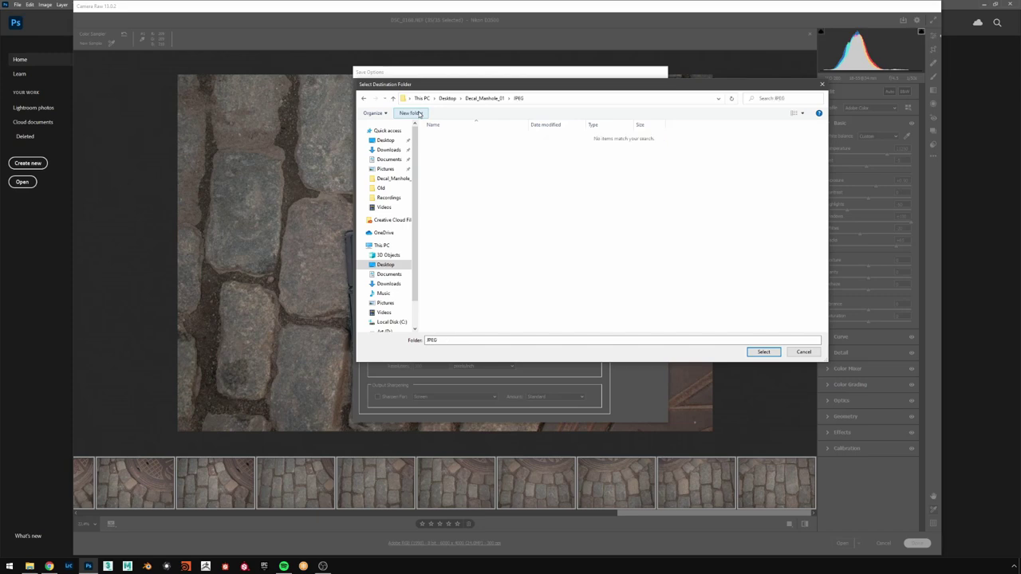
click(756, 351)
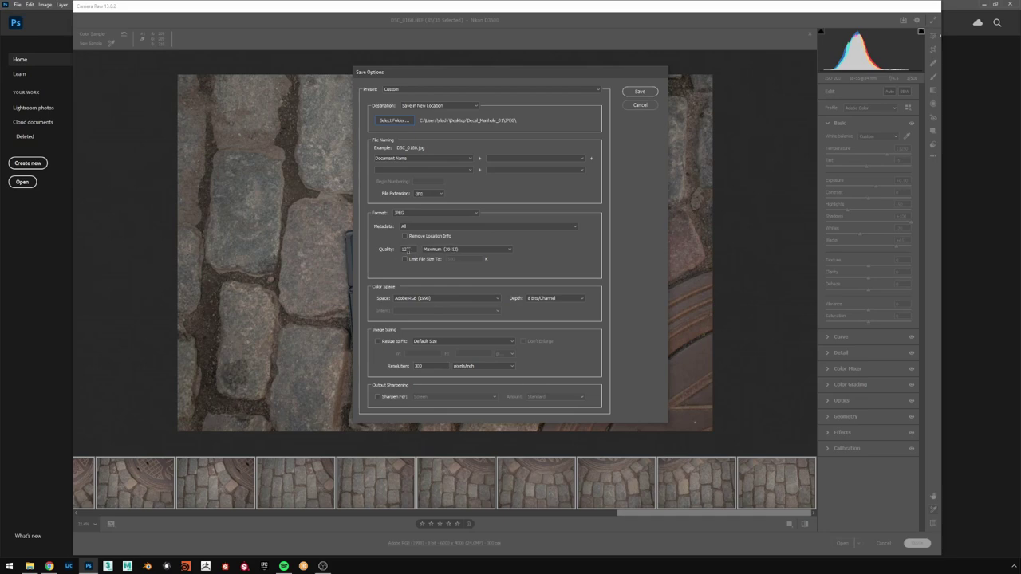
click(640, 92)
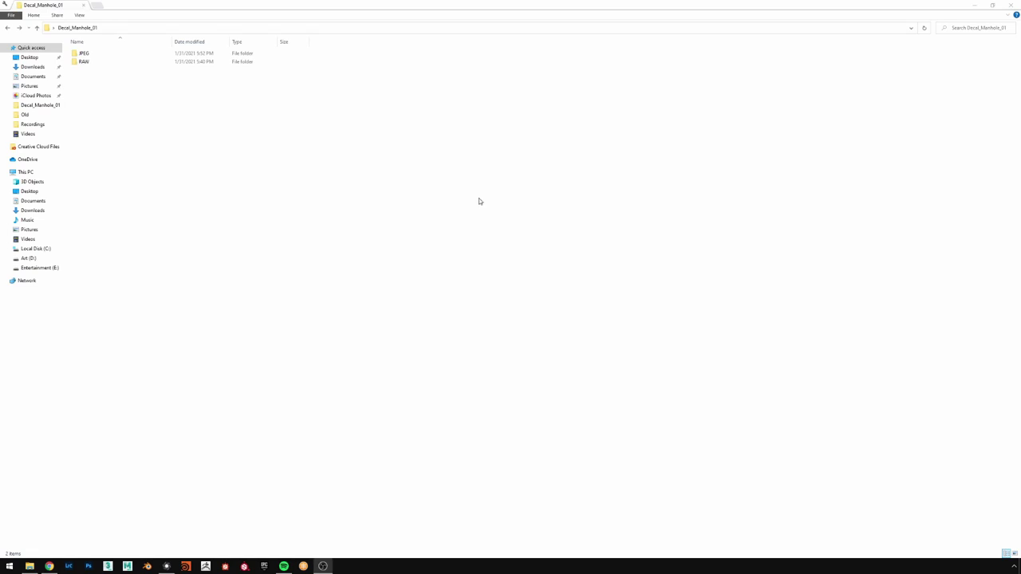
- In File Explorer, open the JPEG folder and inspect the exported photo DSC_0160.jpg at full size
click(105, 57)
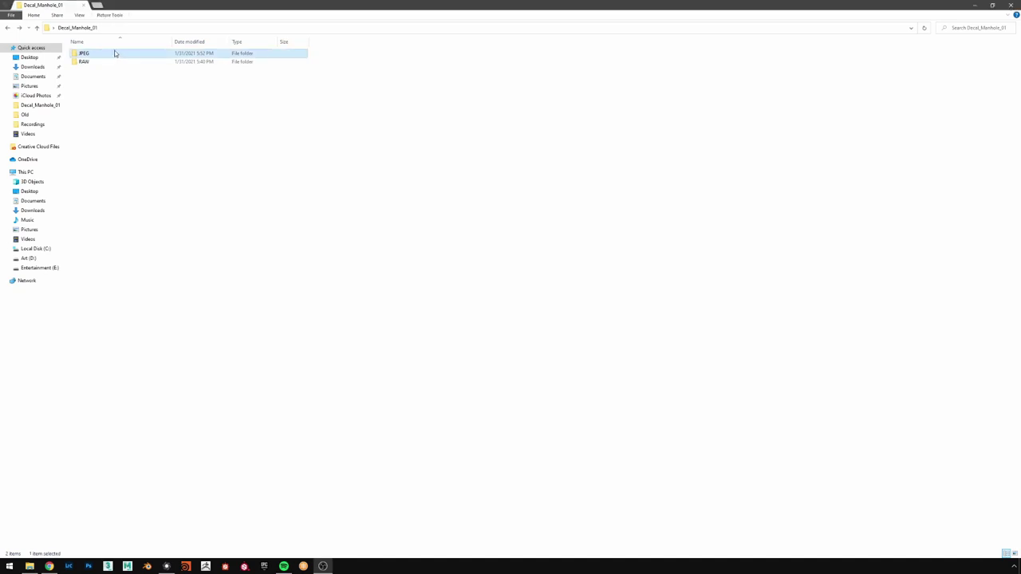
double_click(114, 54)
ctrl+scroll(326, 227, up, 5)
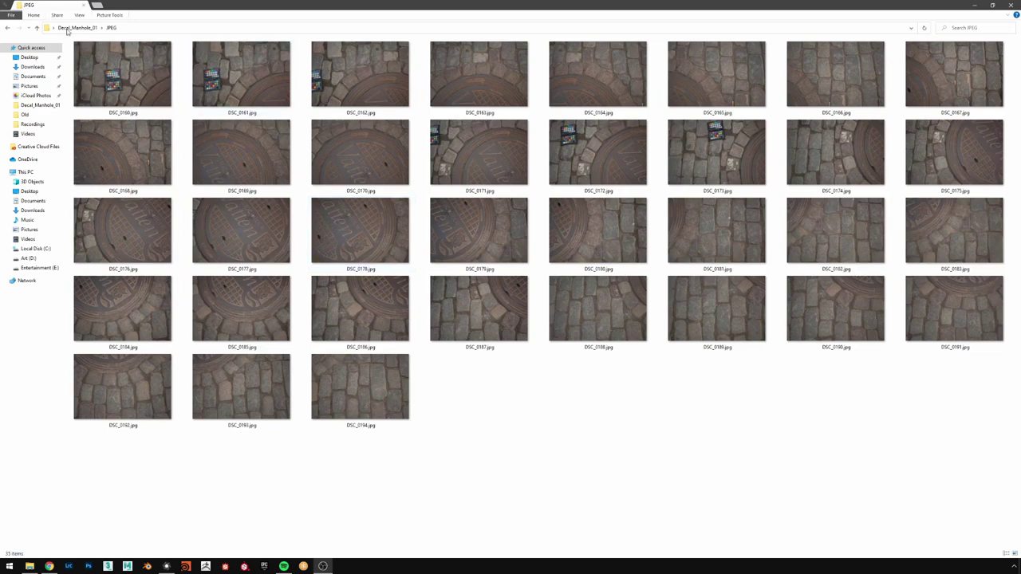
double_click(122, 73)
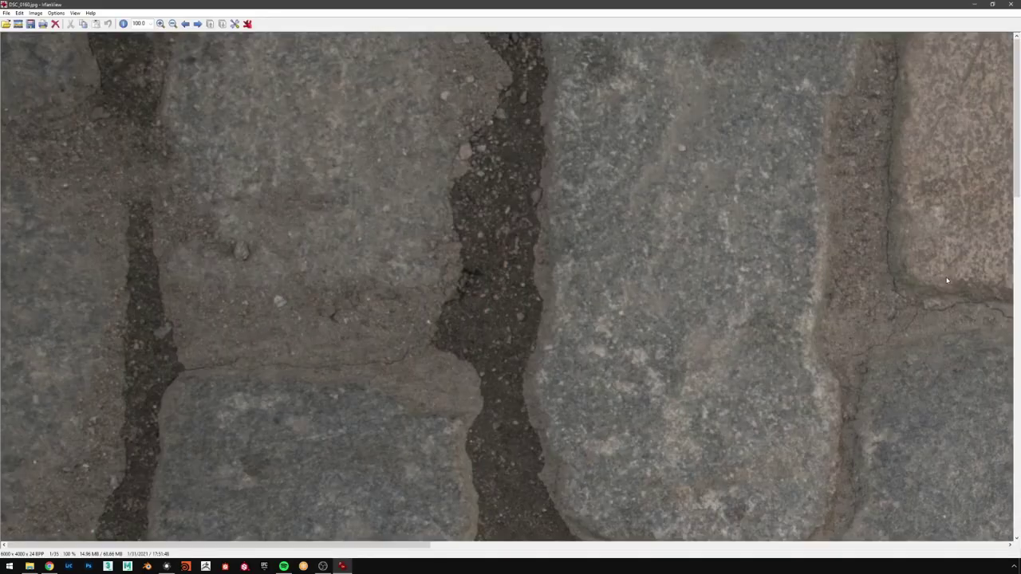
key(Return)
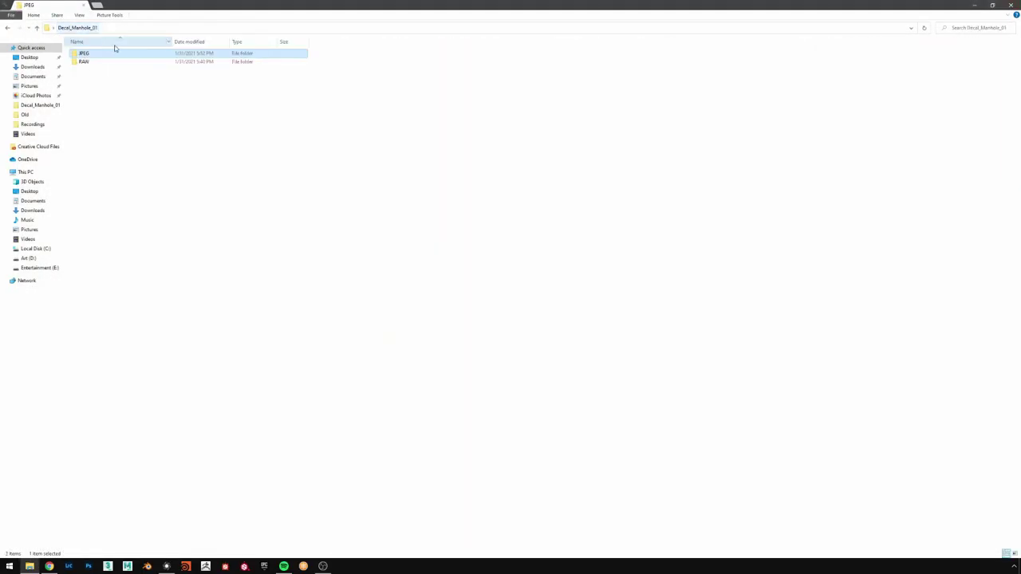
- View the original DSC_0160.NEF from the RAW folder to compare it with the exported version
double_click(95, 62)
double_click(99, 66)
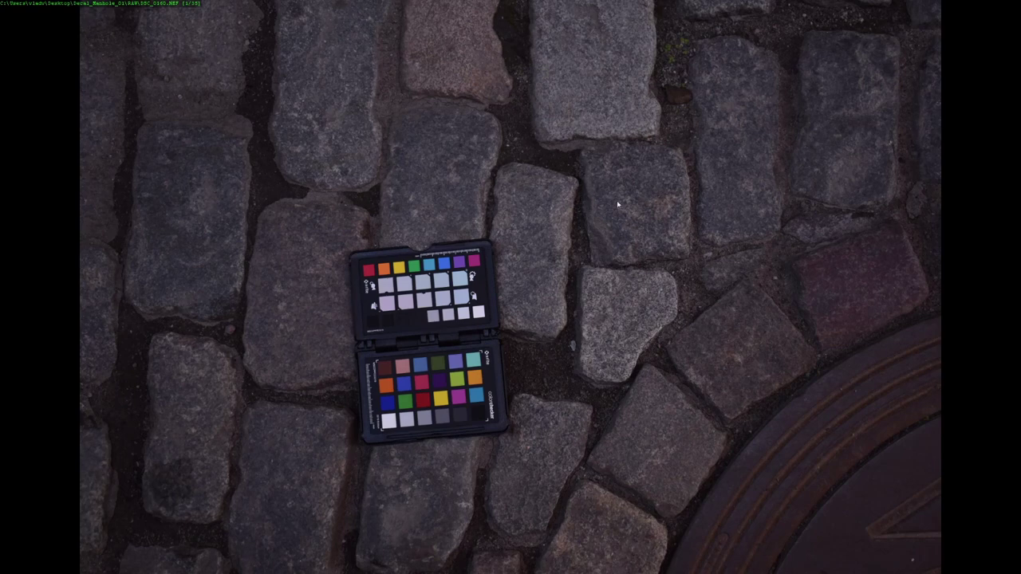
double_click(559, 200)
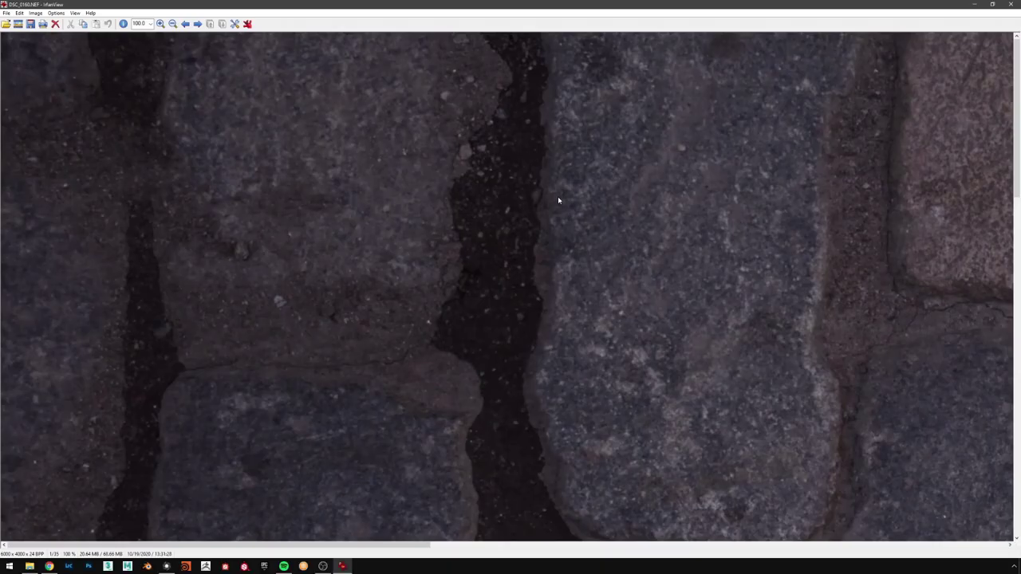
click(1009, 5)
- Switch to RealityCapture and add all the photos from the JPEG folder to the new project
click(87, 28)
click(93, 53)
double_click(93, 52)
scroll(492, 303, down, 1)
scroll(492, 303, up, 1)
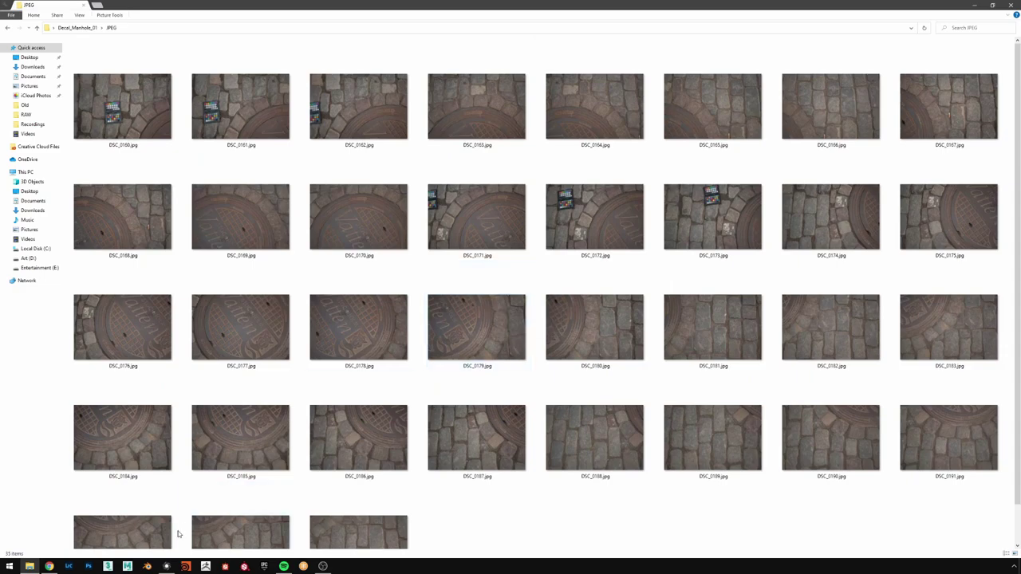
click(166, 566)
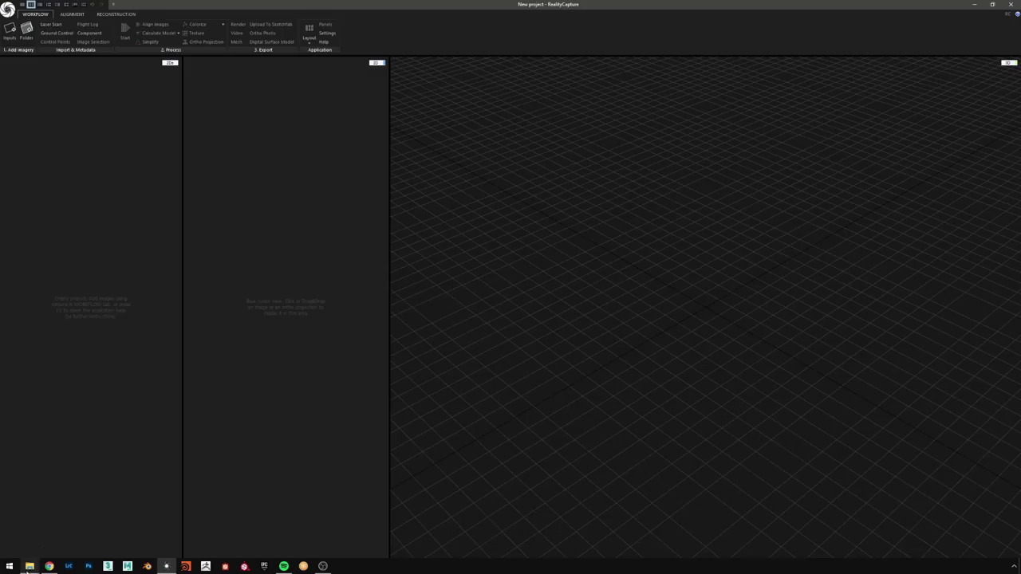
click(29, 566)
click(597, 243)
key(ctrl+a)
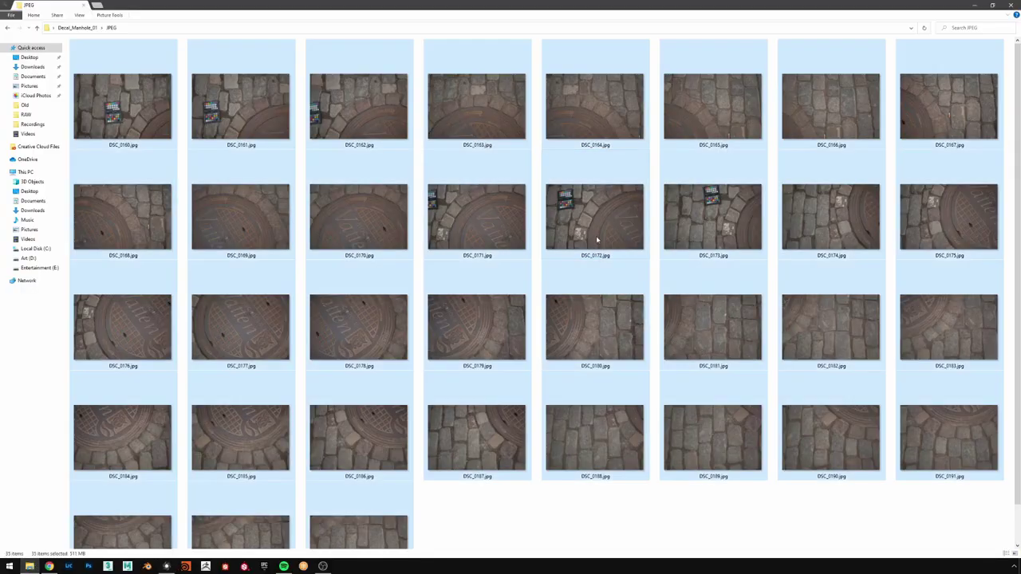
drag(596, 239, 82, 246)
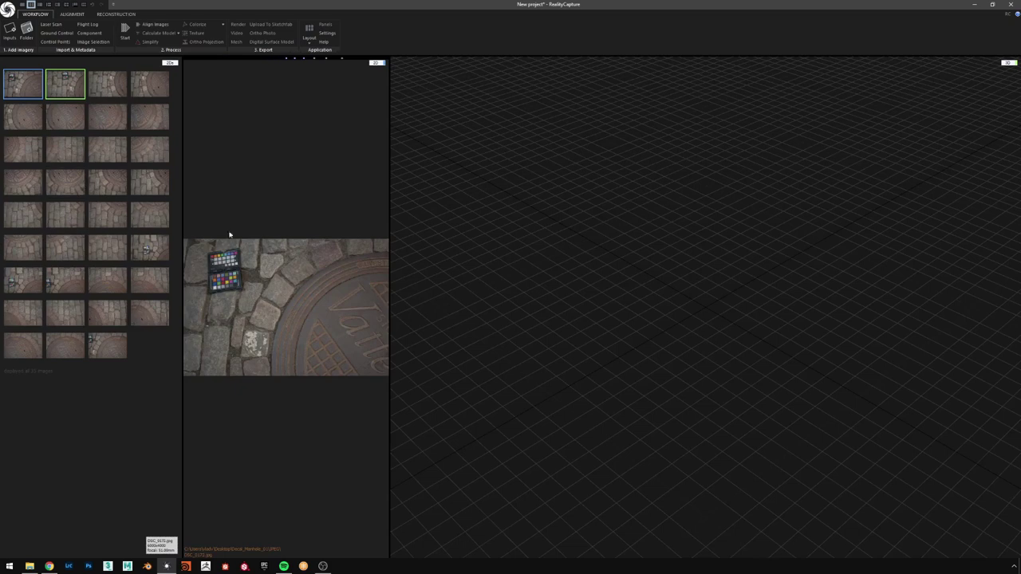
scroll(231, 240, up, 3)
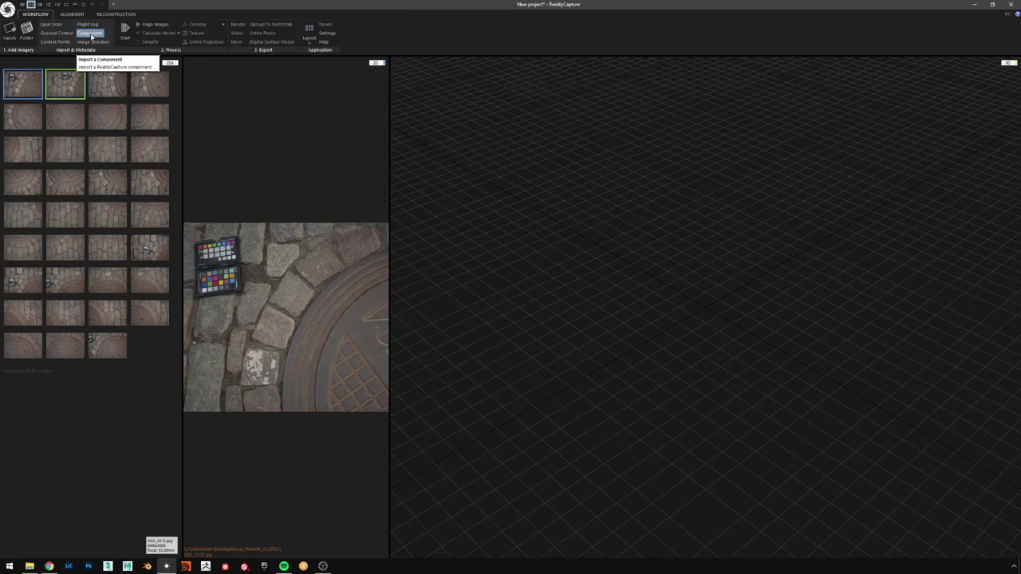
click(92, 36)
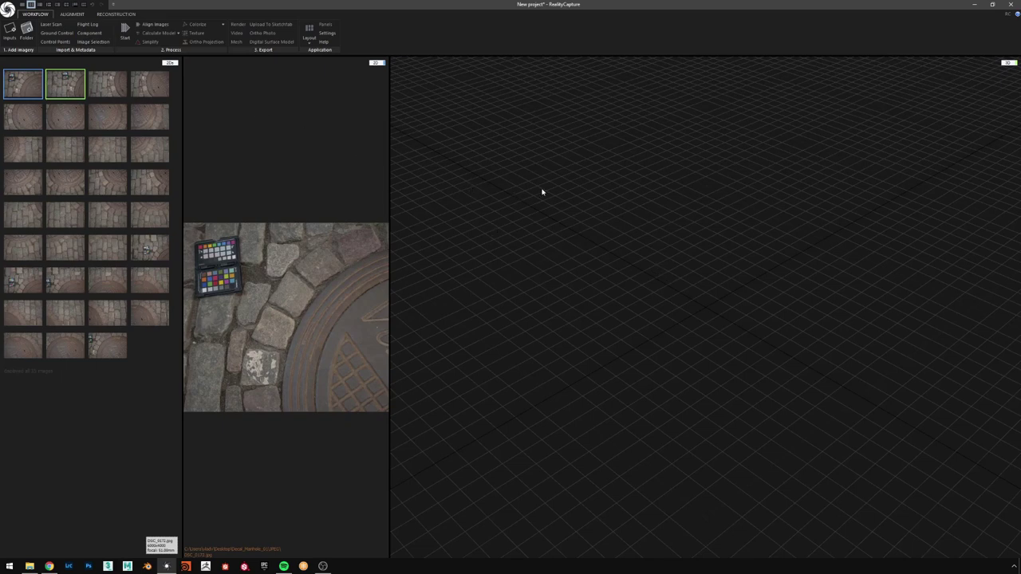
click(703, 330)
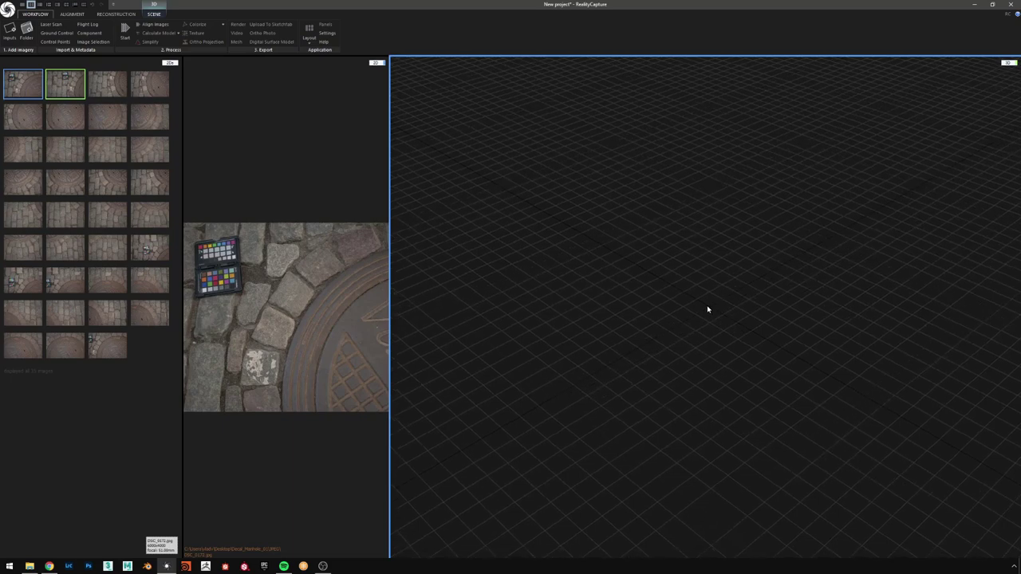
- Set the workspace to the 1+1+1 layout, with the image list, a photo view and the 3D scene
mouse_move(691, 274)
mouse_down()
mouse_move(722, 316)
mouse_move(721, 238)
mouse_move(674, 280)
mouse_move(731, 234)
mouse_move(652, 232)
mouse_move(699, 296)
mouse_move(705, 271)
mouse_up()
mouse_move(748, 330)
mouse_down()
mouse_move(742, 317)
mouse_move(753, 298)
mouse_move(782, 306)
mouse_move(741, 316)
mouse_move(751, 335)
mouse_move(749, 327)
mouse_up()
scroll(725, 299, up, 2)
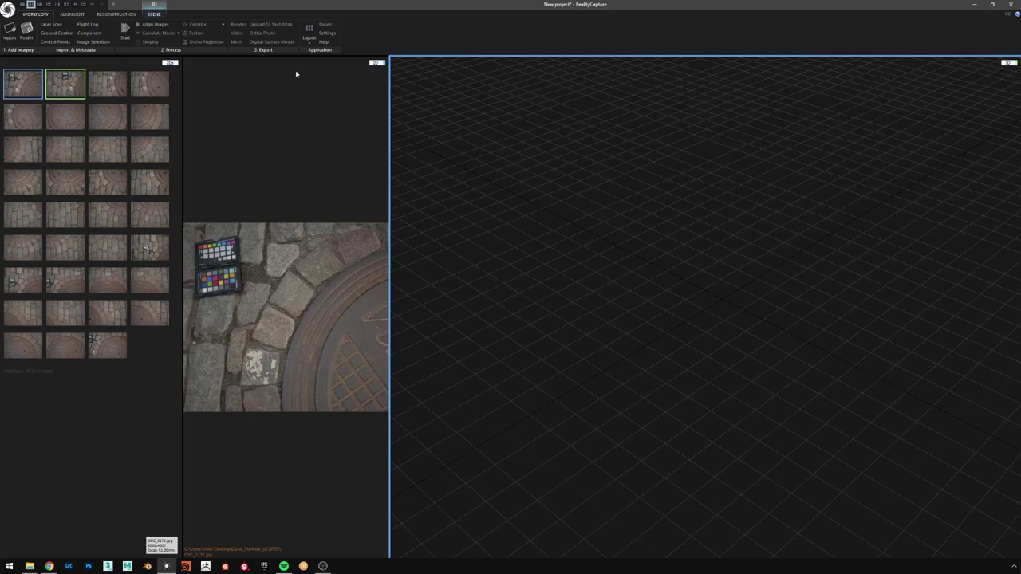
click(310, 32)
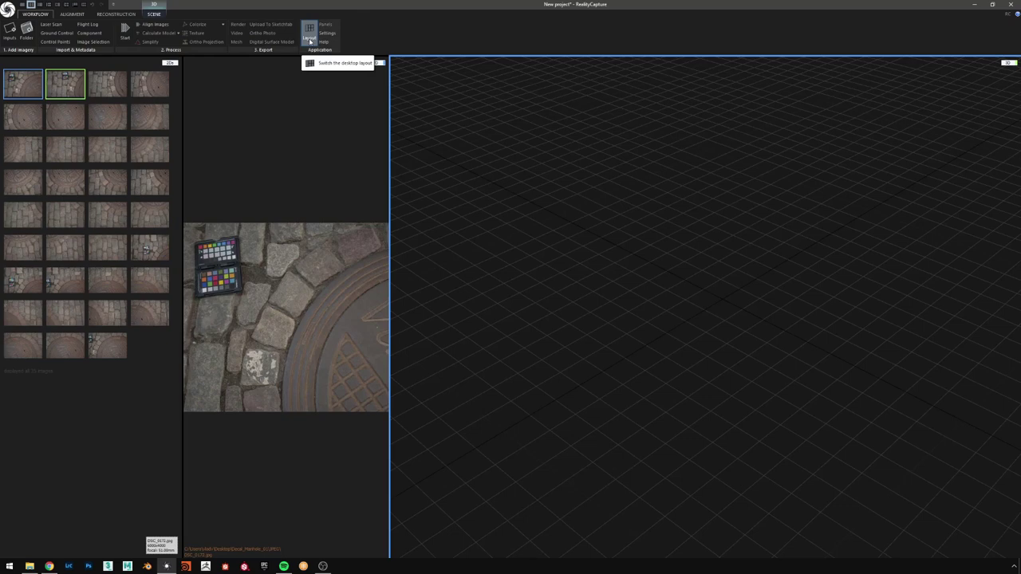
click(309, 40)
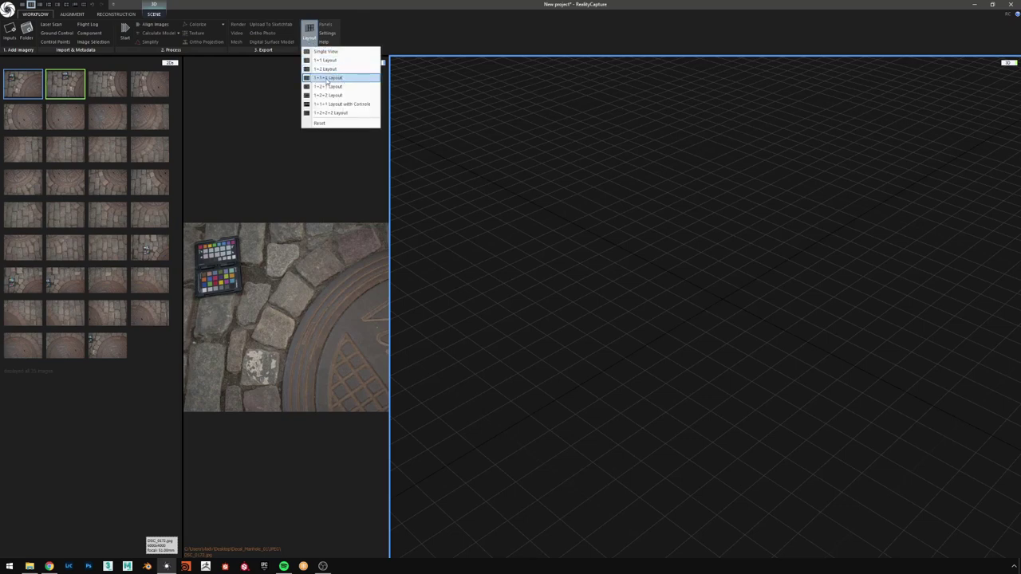
click(346, 79)
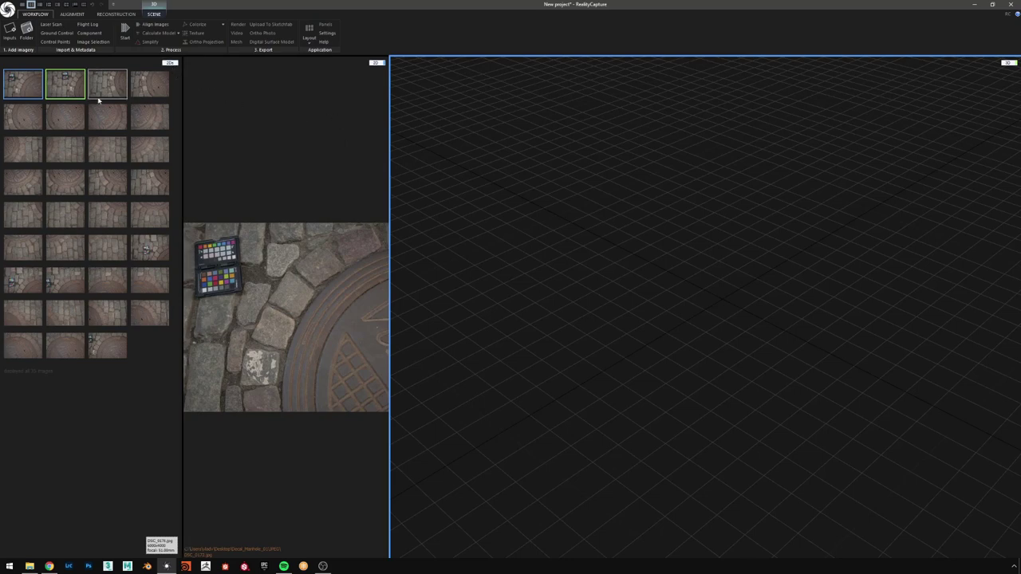
- Inspect the sharpness and surface detail of the manhole photo showing the EN 124 D400 marking
scroll(306, 300, up, 3)
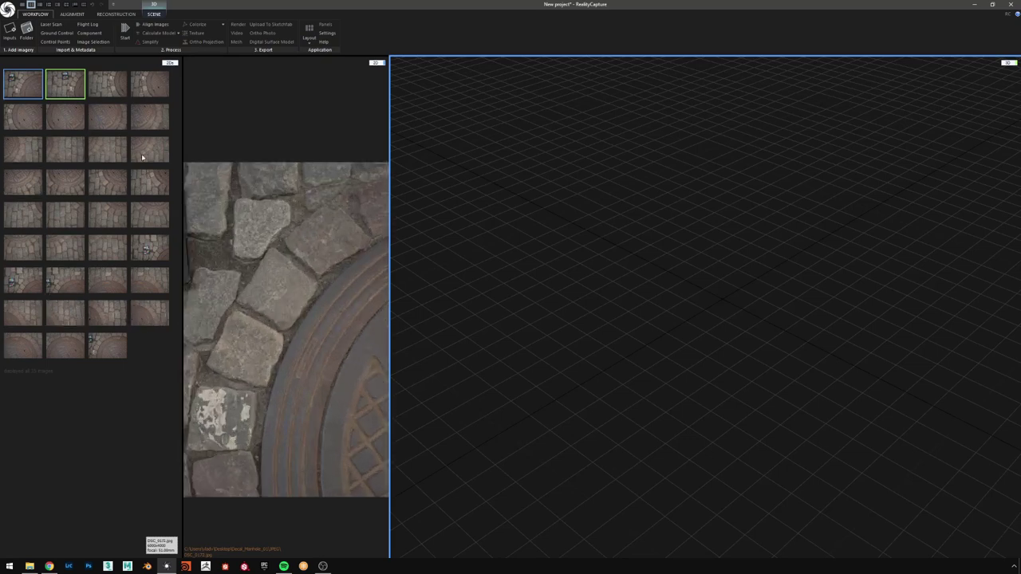
click(144, 121)
scroll(275, 295, up, 5)
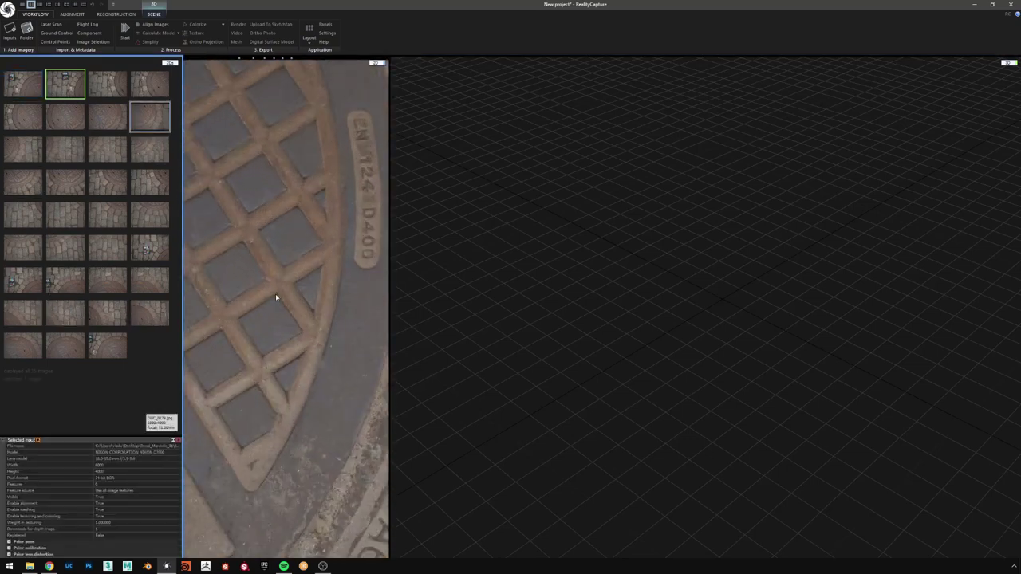
scroll(275, 297, up, 4)
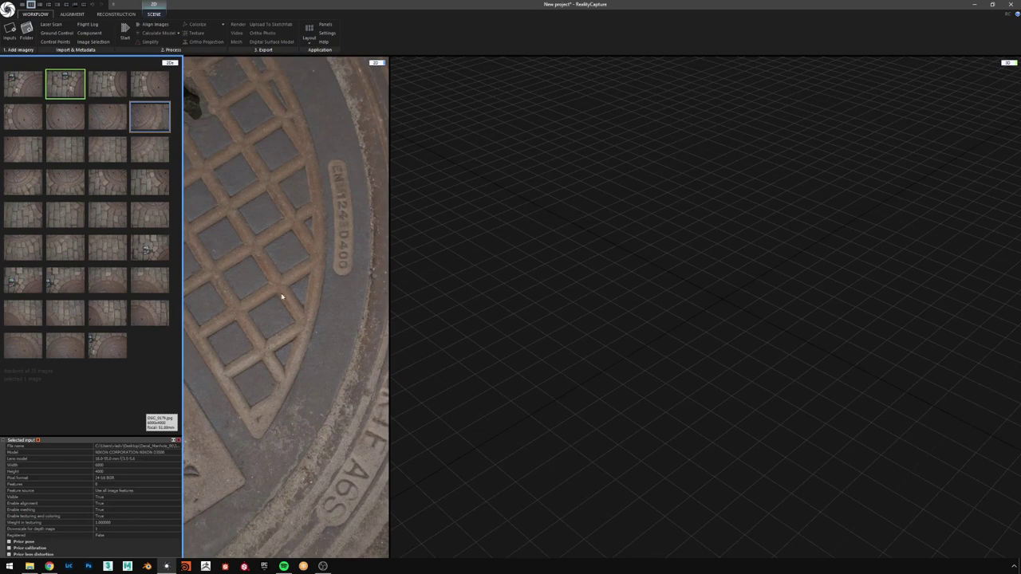
scroll(303, 296, down, 4)
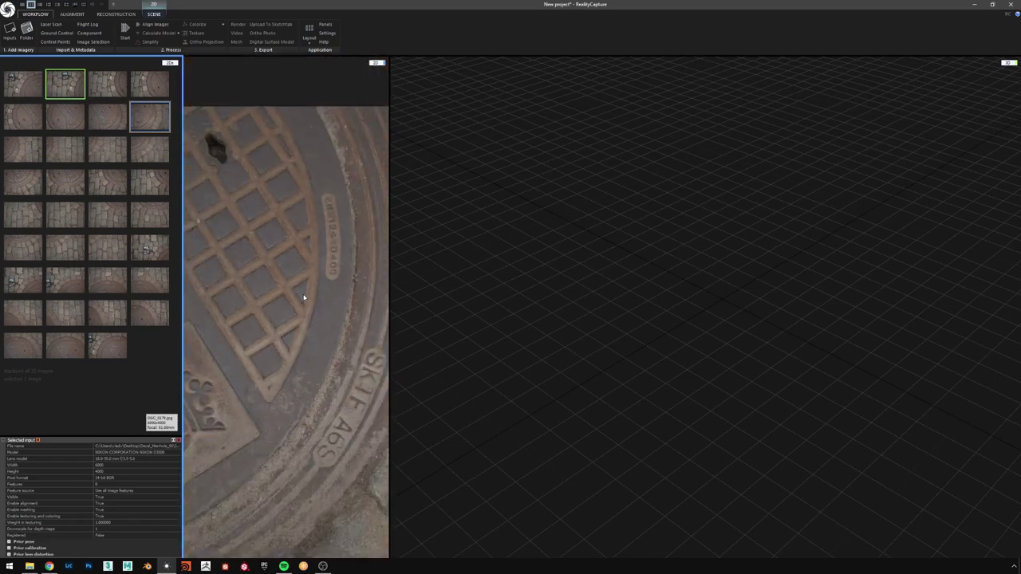
scroll(303, 298, up, 3)
scroll(303, 302, down, 5)
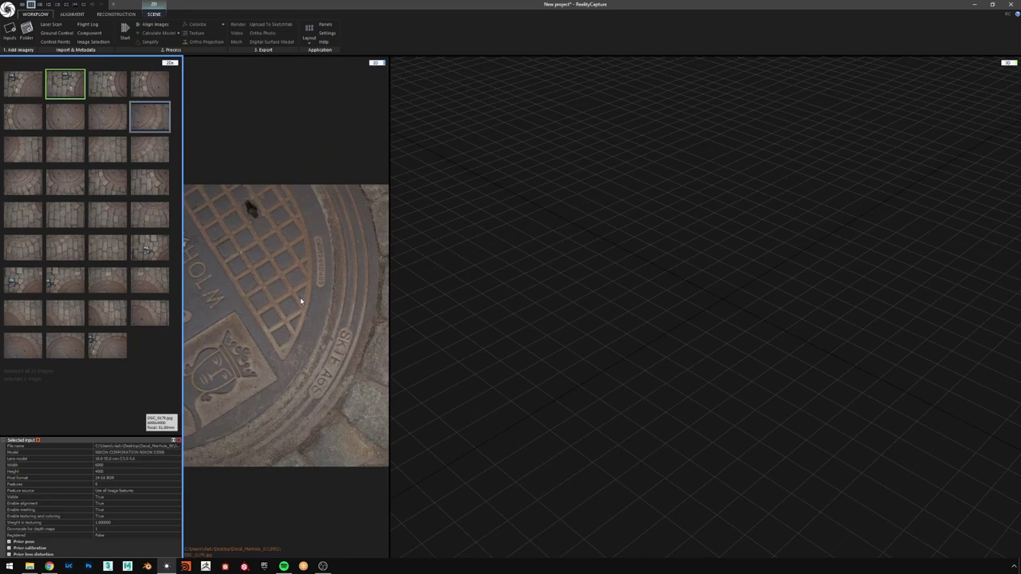
scroll(301, 300, up, 5)
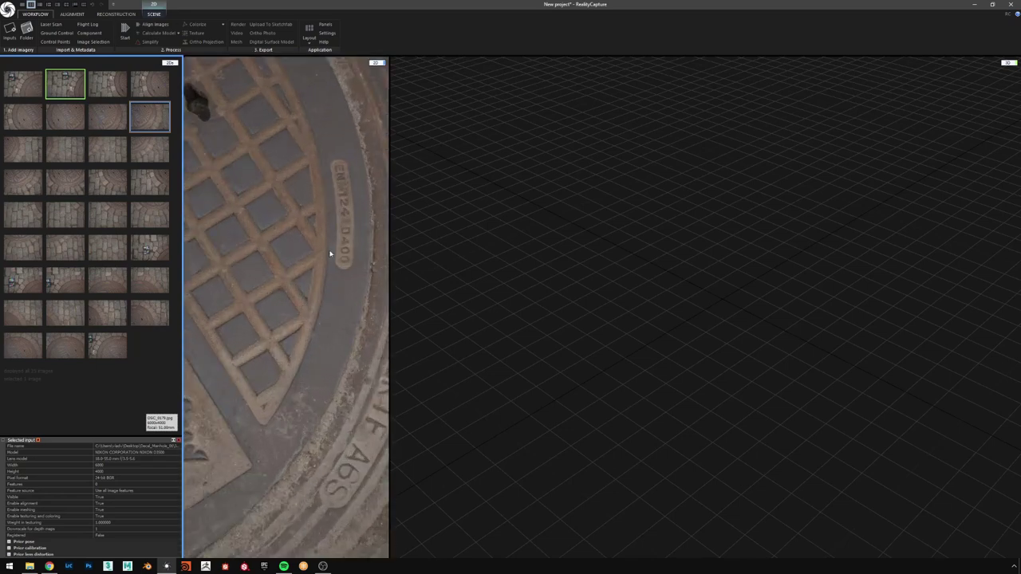
click(730, 354)
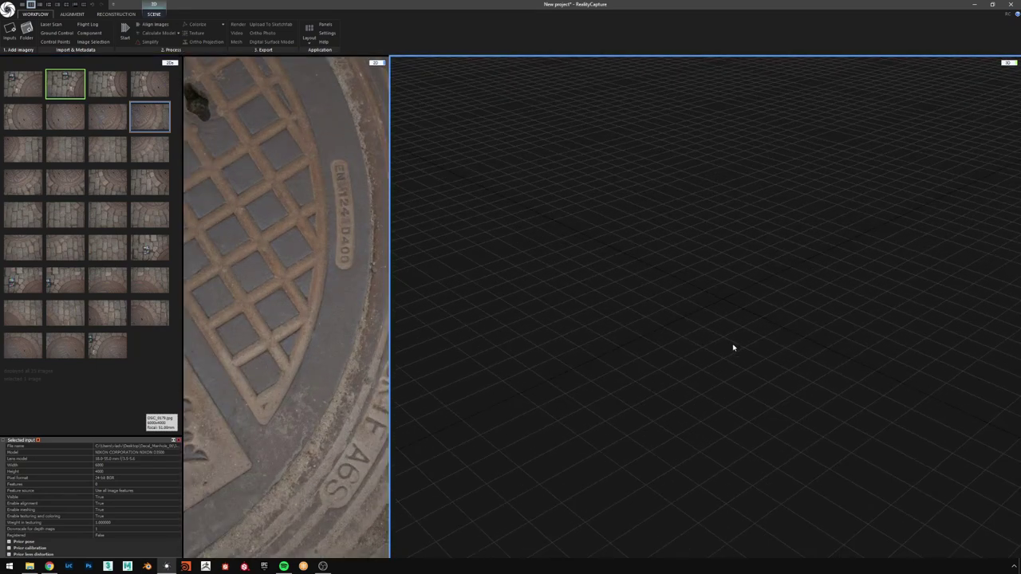
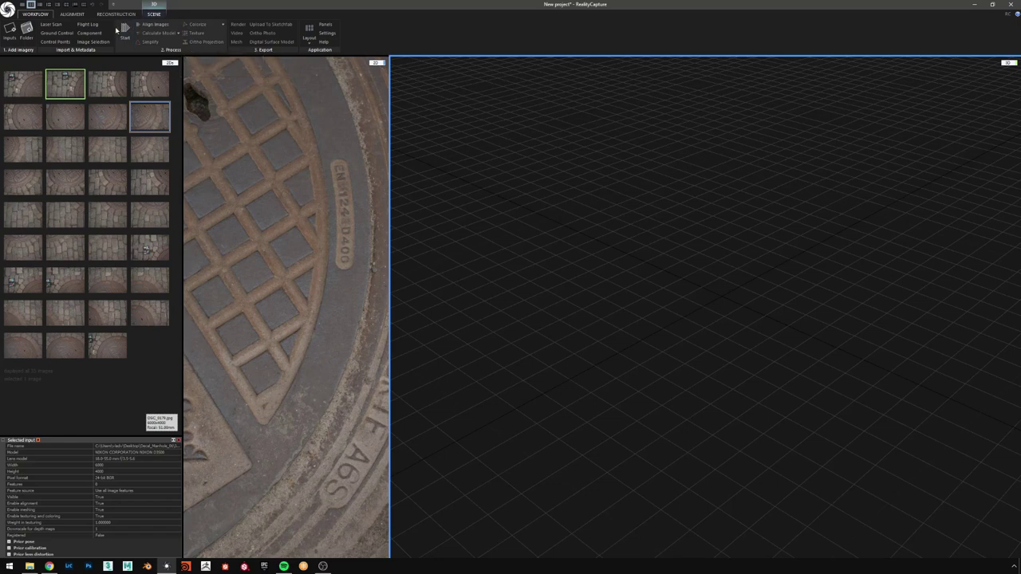
- Review the alignment, reconstruction and scene tools, and align all the imported manhole photos
click(72, 14)
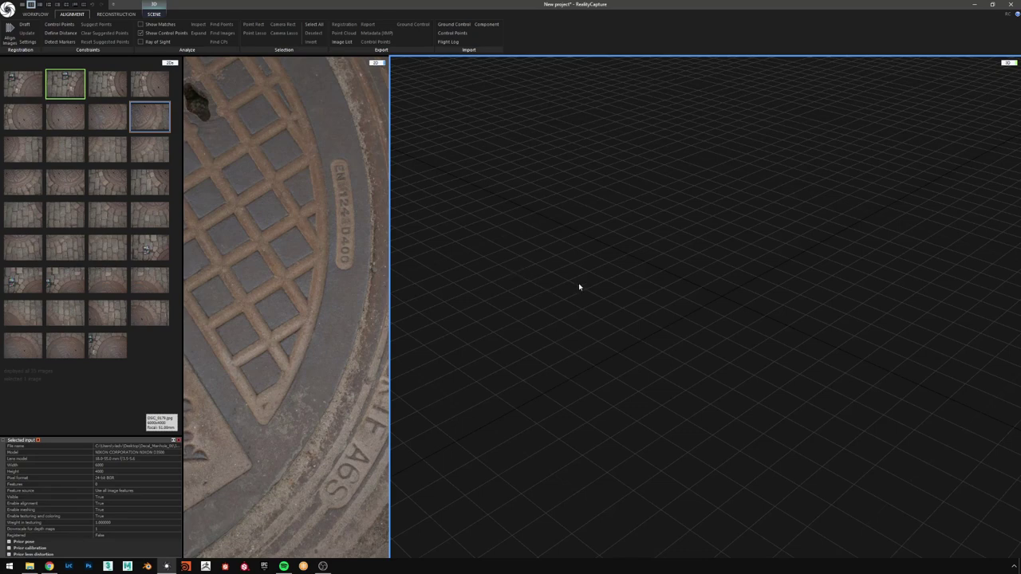
click(115, 14)
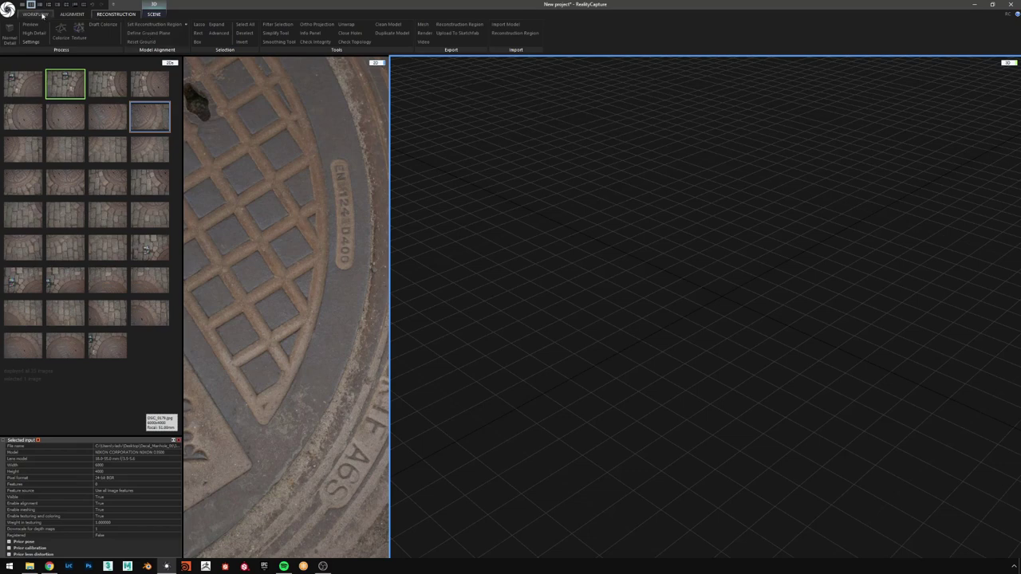
click(153, 15)
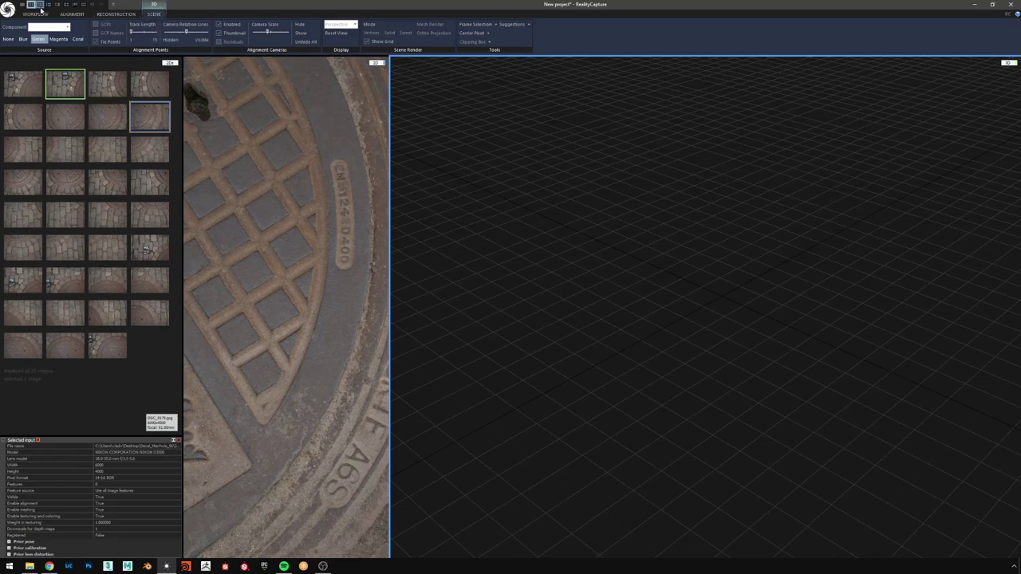
click(35, 14)
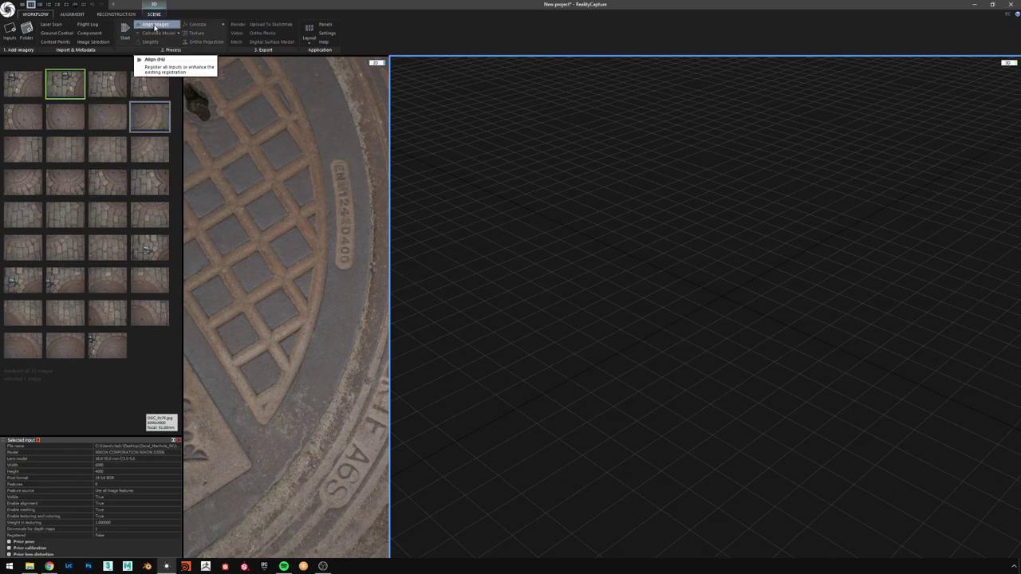
click(155, 27)
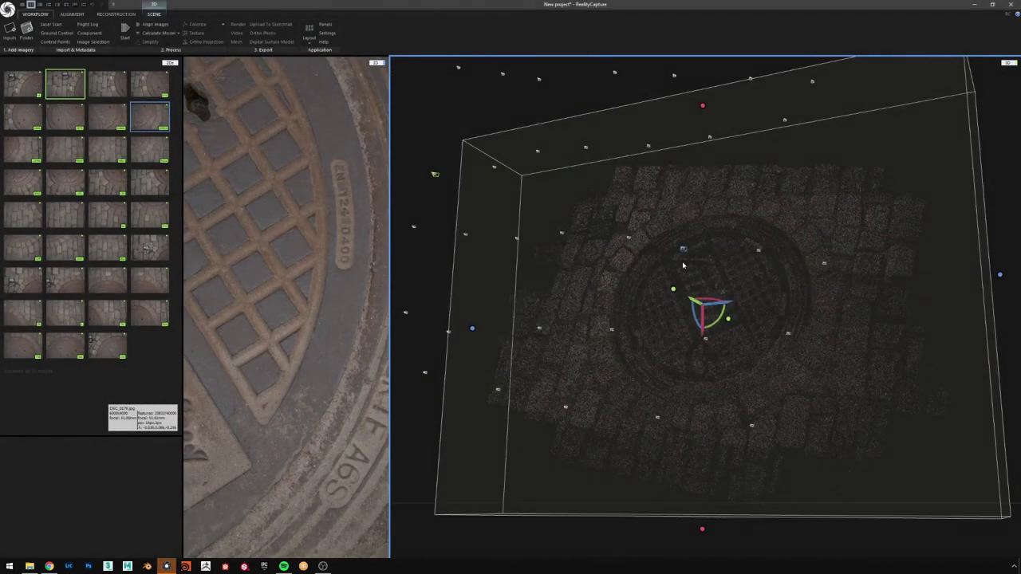
- Examine the aligned manhole point cloud, the camera positions and the reconstruction box from several angles
drag(684, 266, 710, 284)
scroll(821, 271, up, 10)
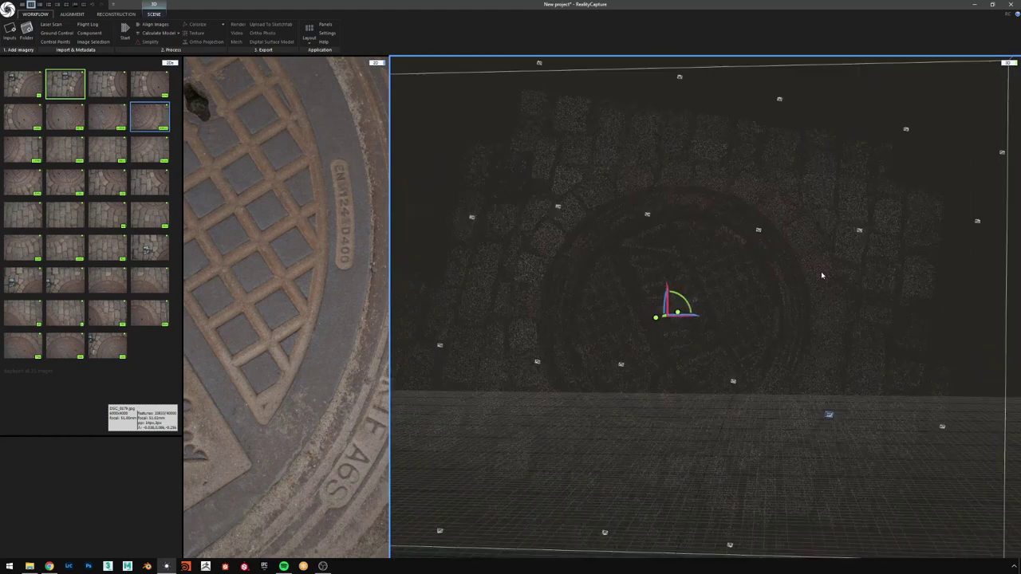
scroll(823, 275, down, 10)
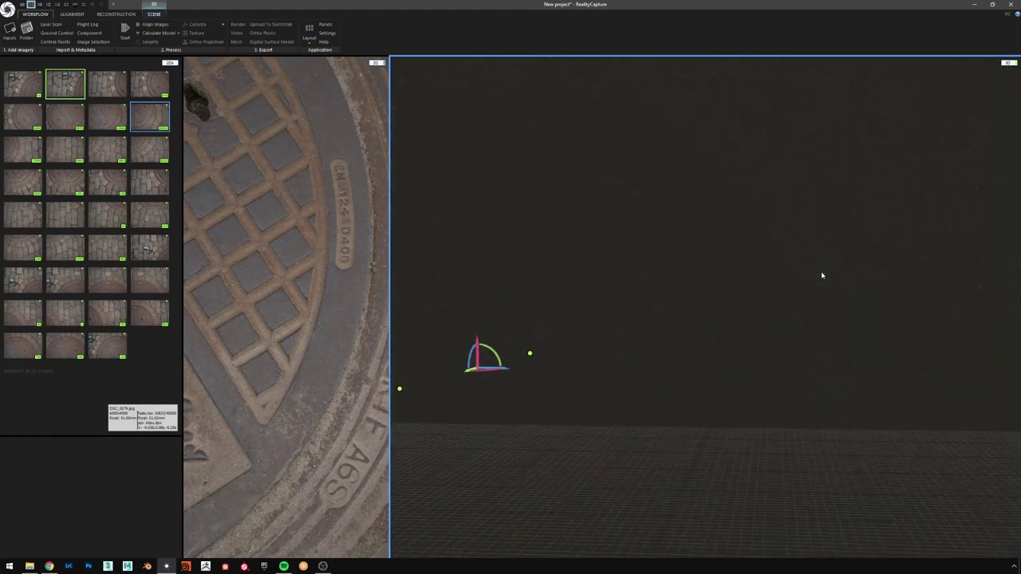
drag(784, 331, 837, 303)
scroll(758, 306, down, 2)
drag(720, 316, 739, 340)
scroll(705, 346, down, 5)
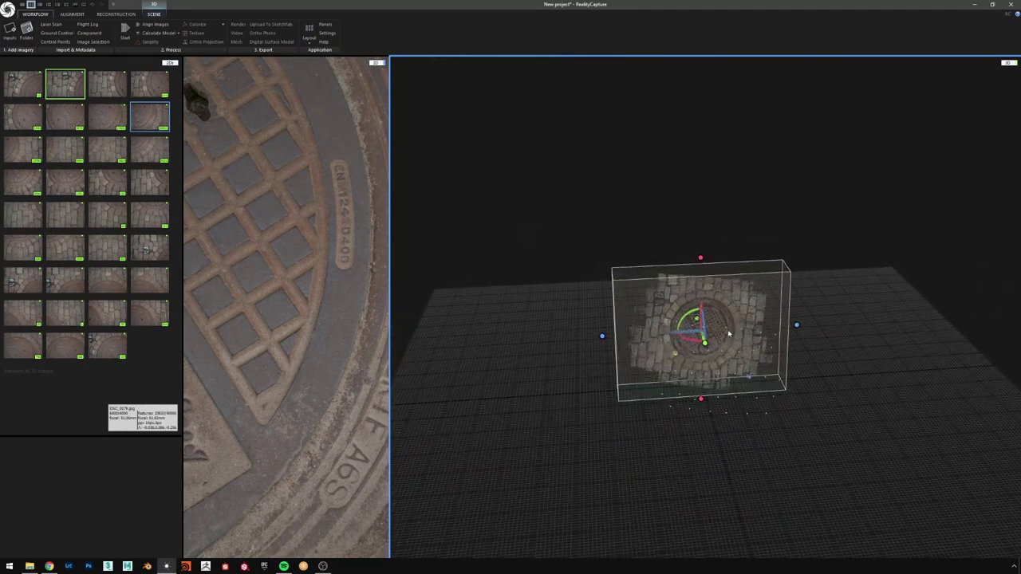
drag(729, 338, 829, 375)
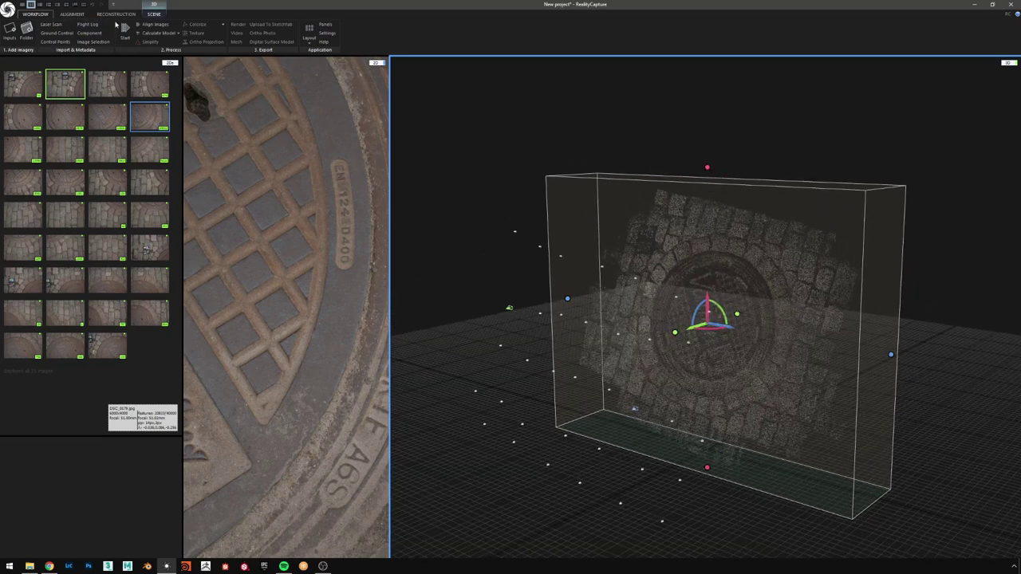
- Define the ground plane by rotating the upright manhole point cloud until it lies flat on the grid
click(117, 14)
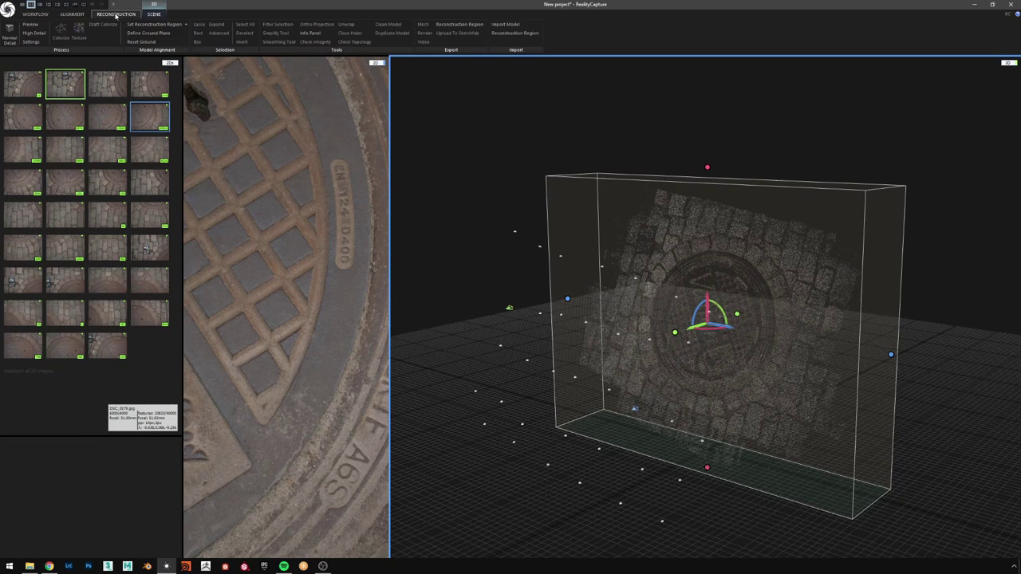
click(149, 35)
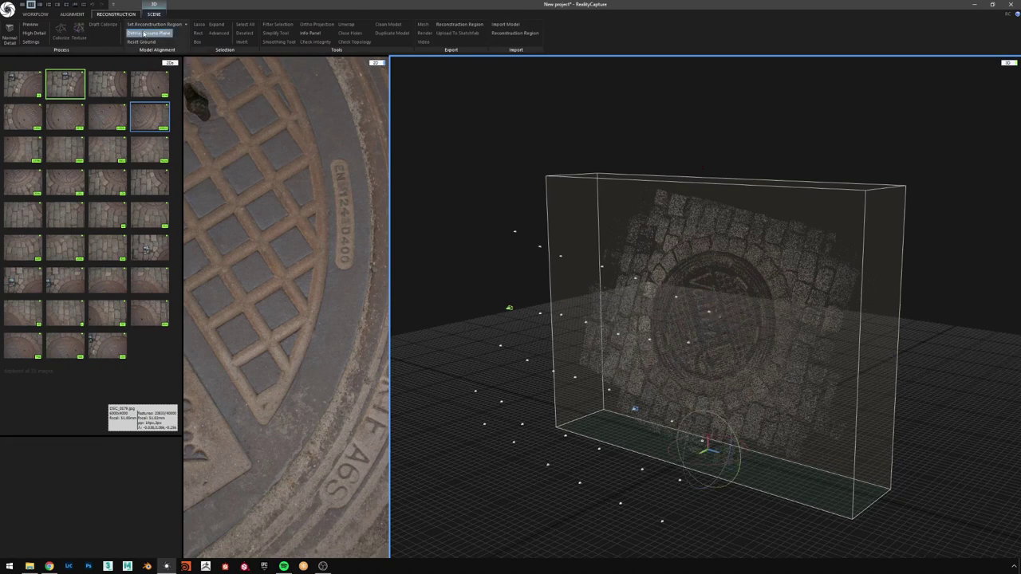
drag(763, 438, 788, 510)
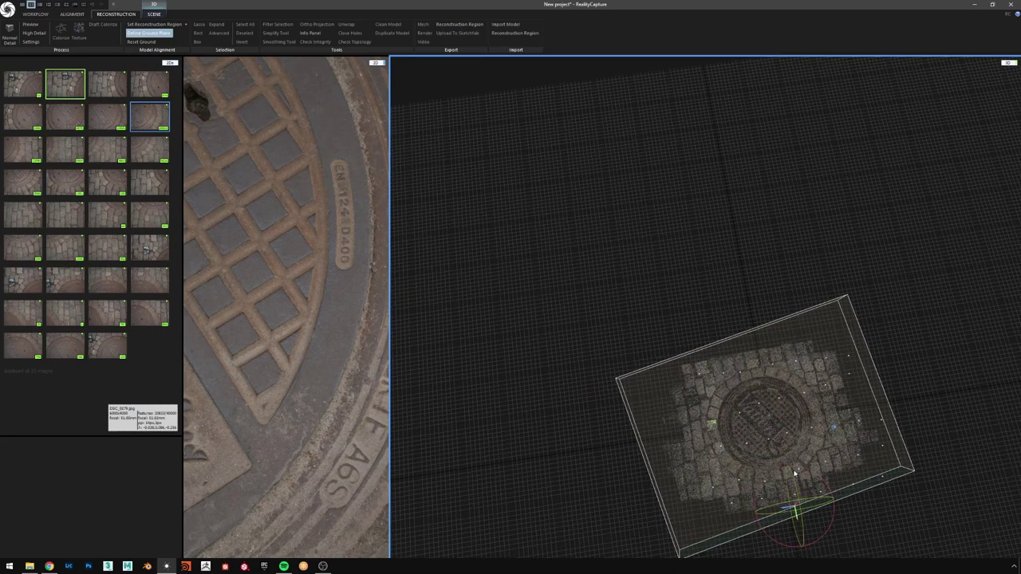
drag(742, 441, 686, 410)
scroll(877, 458, up, 3)
drag(878, 457, 795, 471)
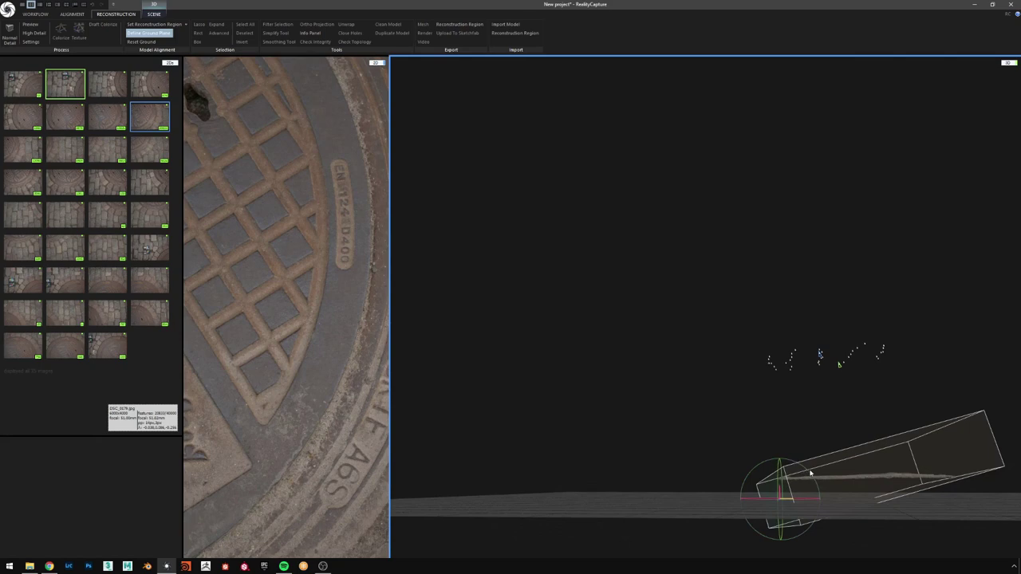
- Check the point cloud's level, shift it slightly sideways to centre the manhole on the grid line, and finish defining the ground plane
drag(808, 474, 888, 445)
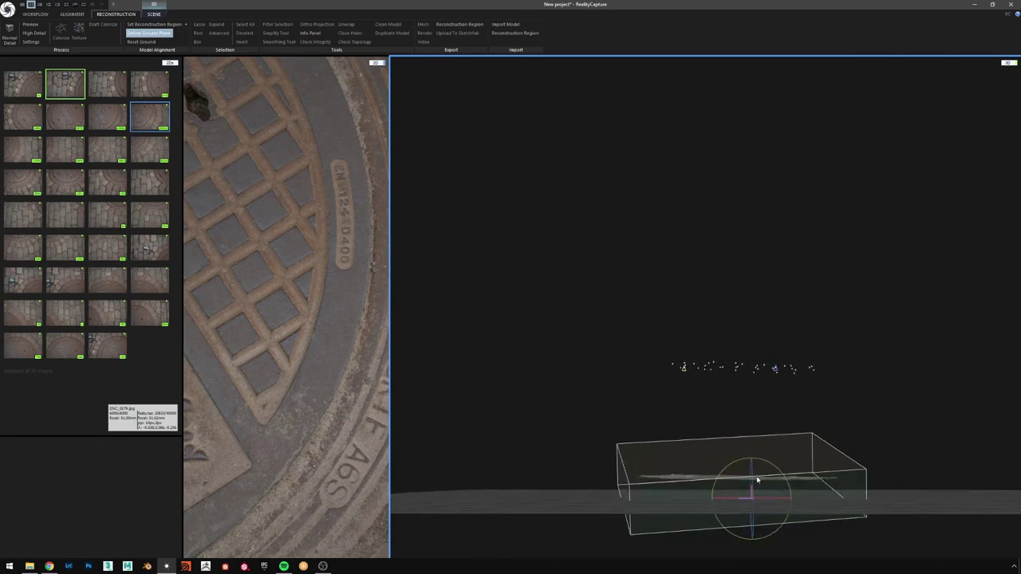
drag(787, 471, 925, 449)
scroll(837, 337, up, 2)
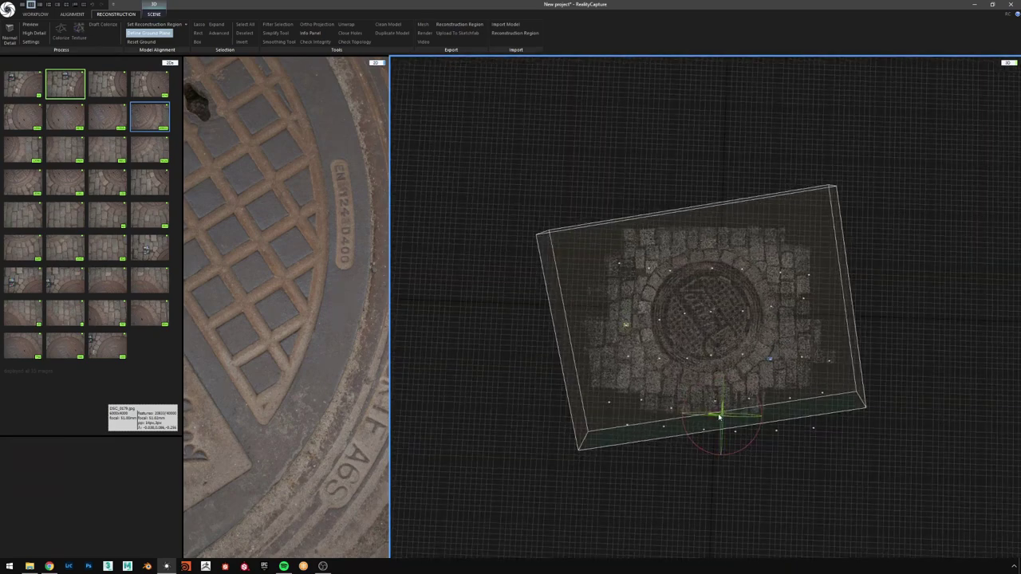
drag(713, 415, 724, 416)
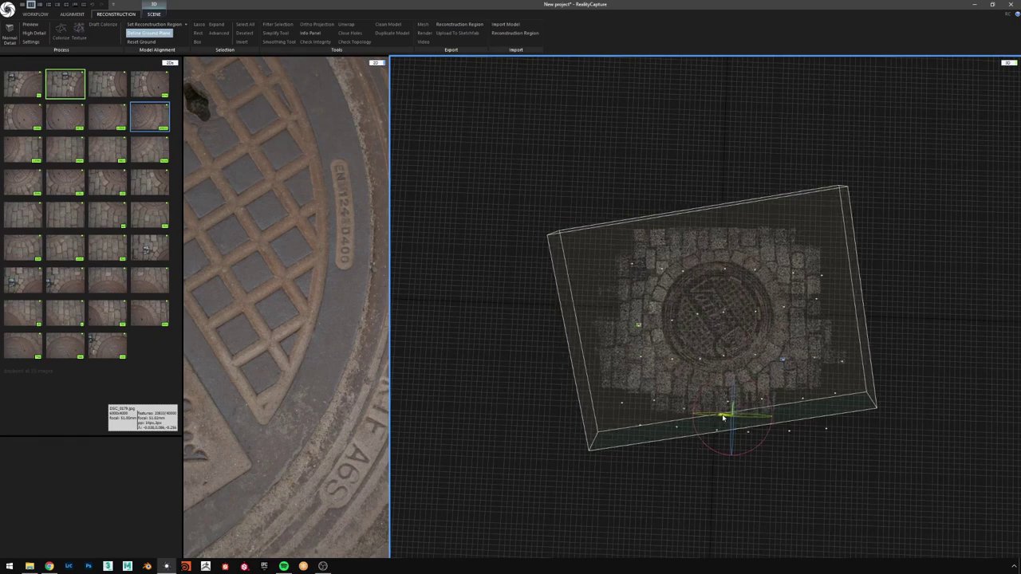
drag(797, 373, 799, 290)
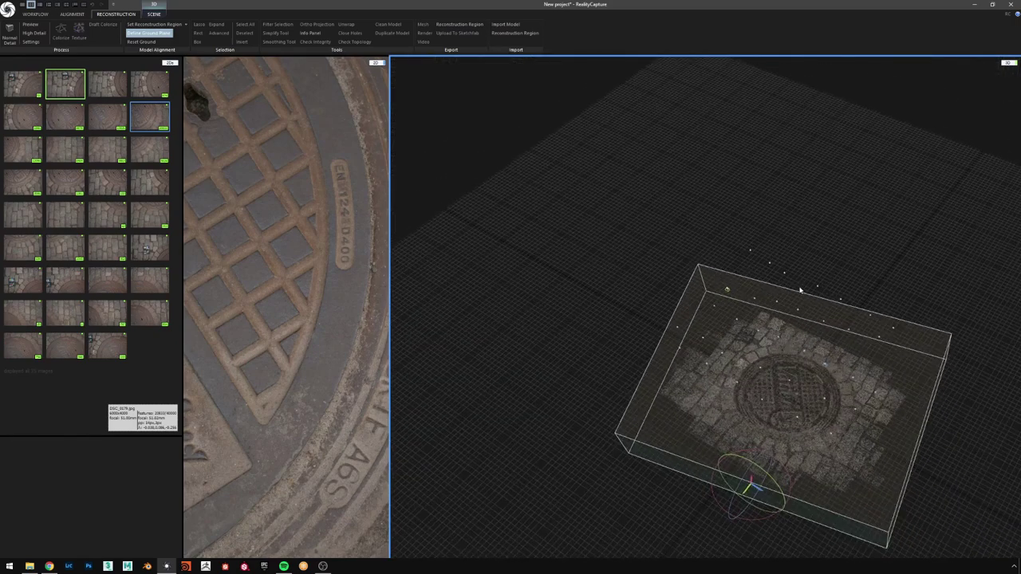
click(148, 32)
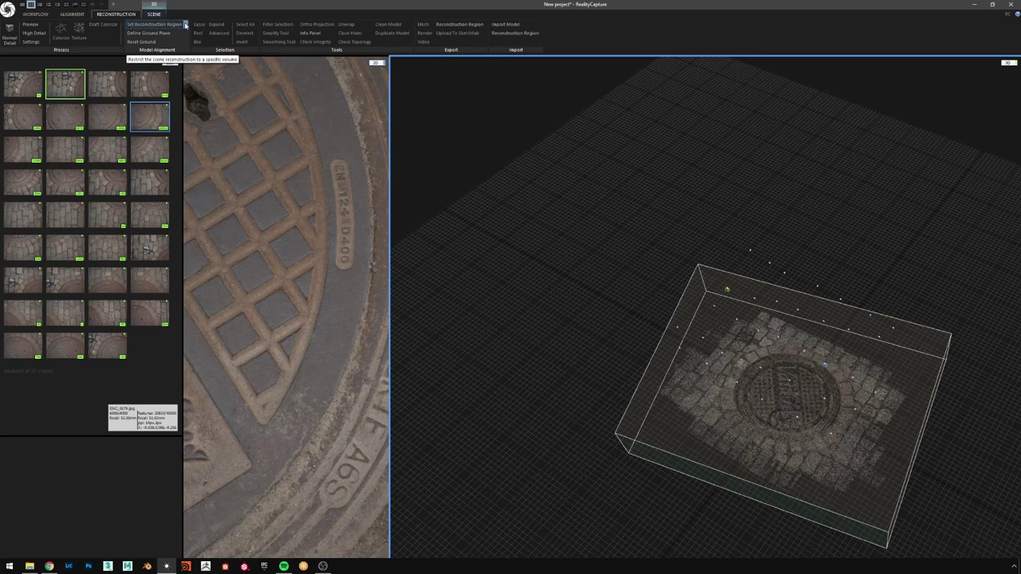
- Set the reconstruction region automatically around the levelled manhole point cloud
click(185, 25)
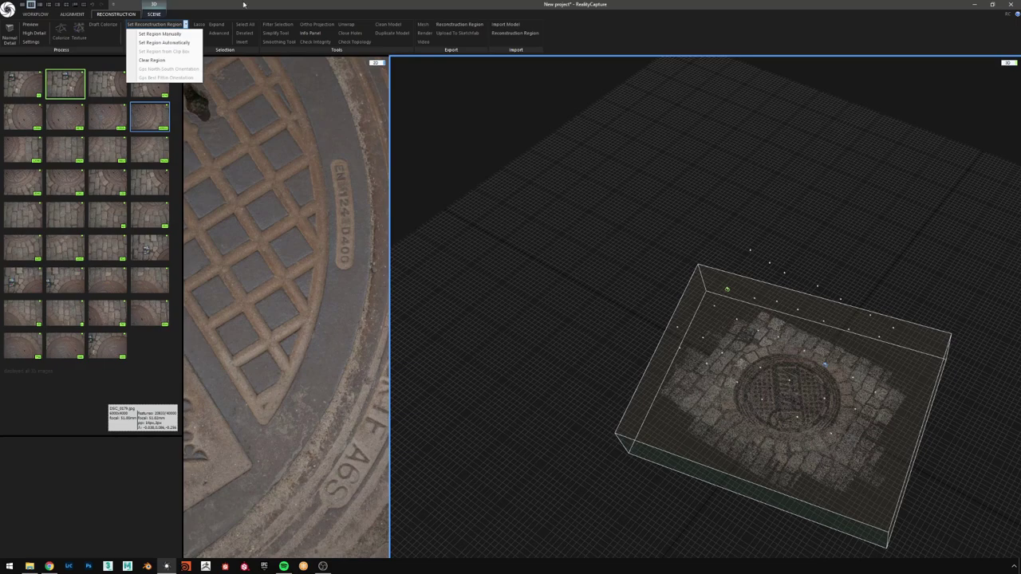
drag(702, 354, 742, 342)
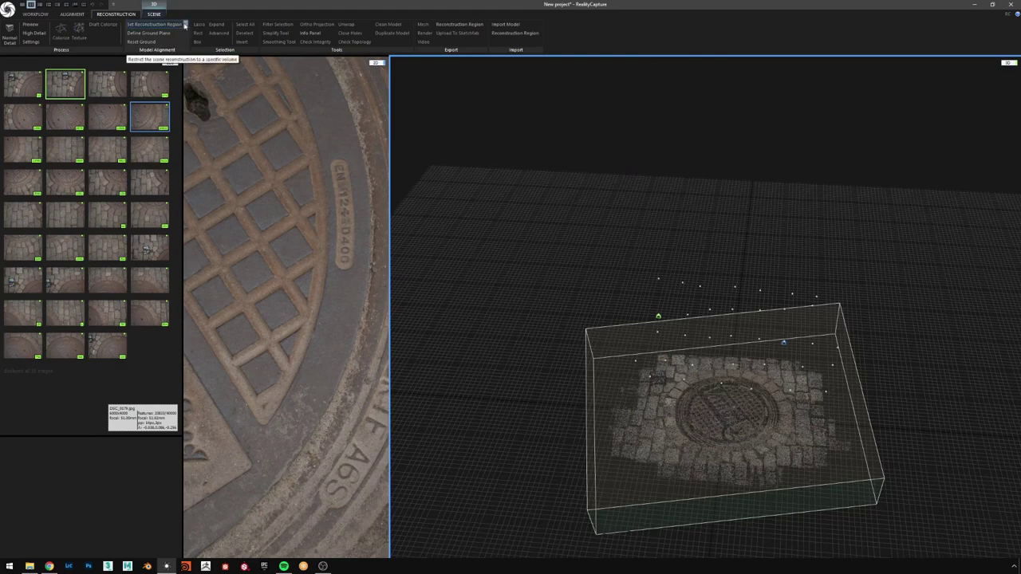
click(185, 24)
click(169, 43)
drag(663, 368, 706, 410)
- Crop the reconstruction region on all four sides so it encloses the manhole cover and a narrow border of cobblestones
scroll(710, 406, down, 3)
scroll(731, 403, up, 2)
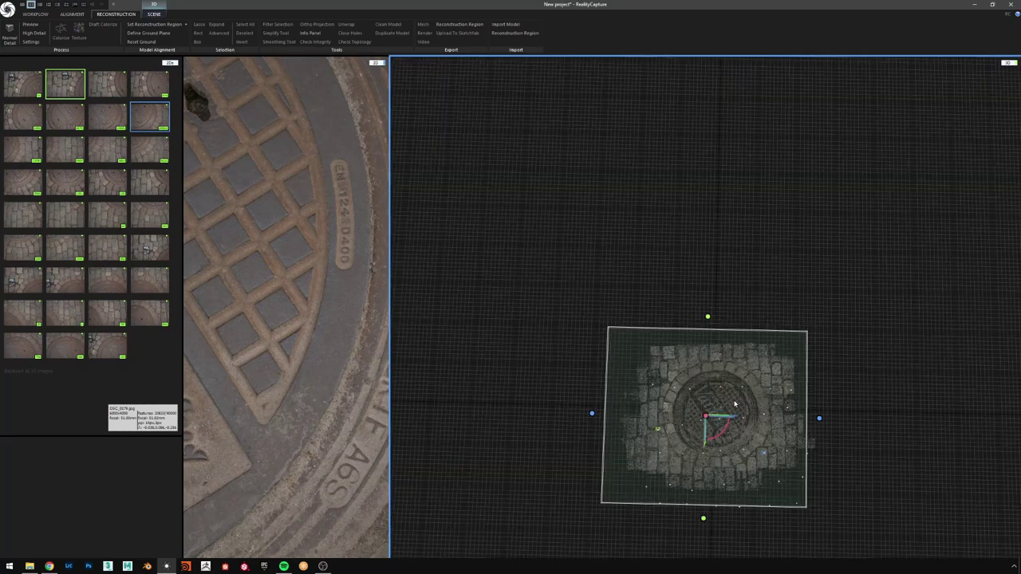
scroll(735, 404, up, 1)
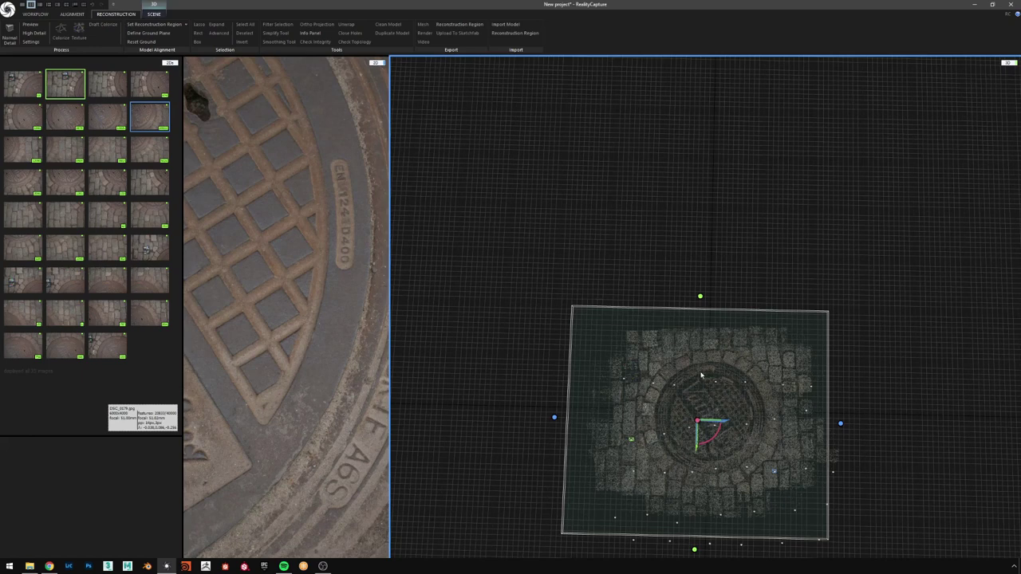
drag(840, 423, 802, 424)
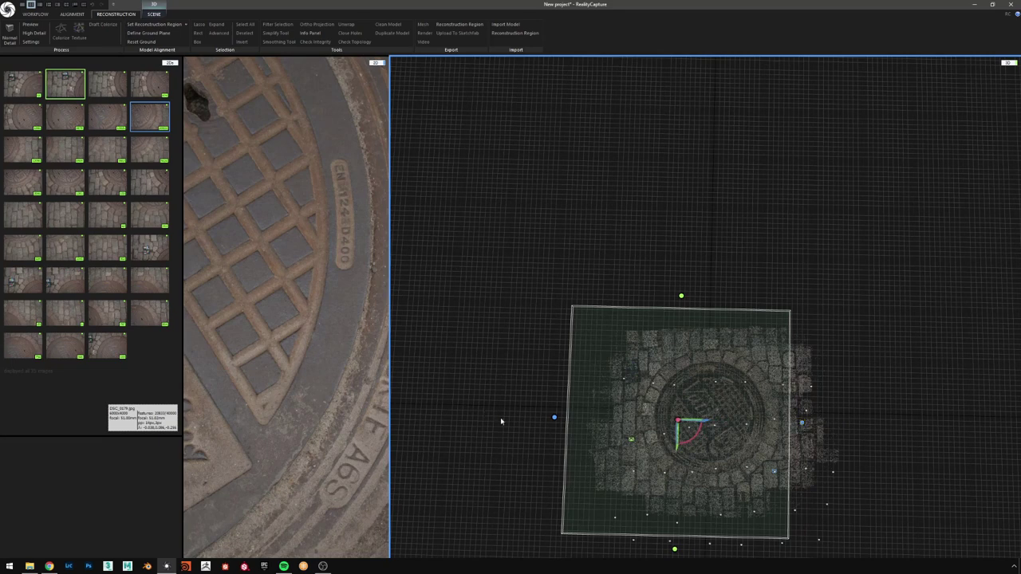
drag(554, 417, 618, 420)
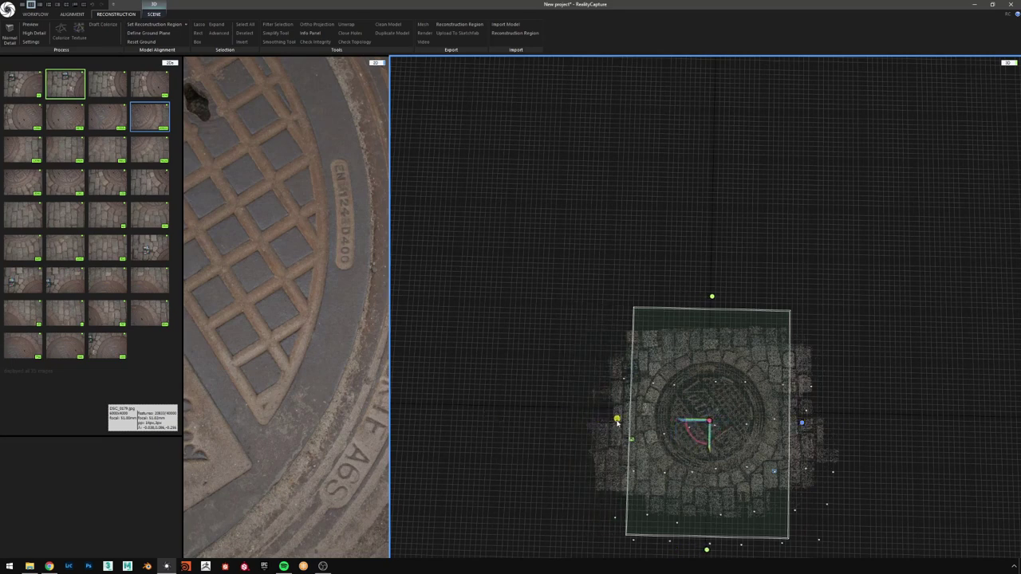
drag(712, 298, 711, 326)
drag(710, 551, 715, 513)
- Adjust the reconstruction region slightly upward from a side view so it encloses the manhole surface
drag(720, 464, 789, 351)
scroll(759, 383, up, 3)
drag(730, 435, 672, 464)
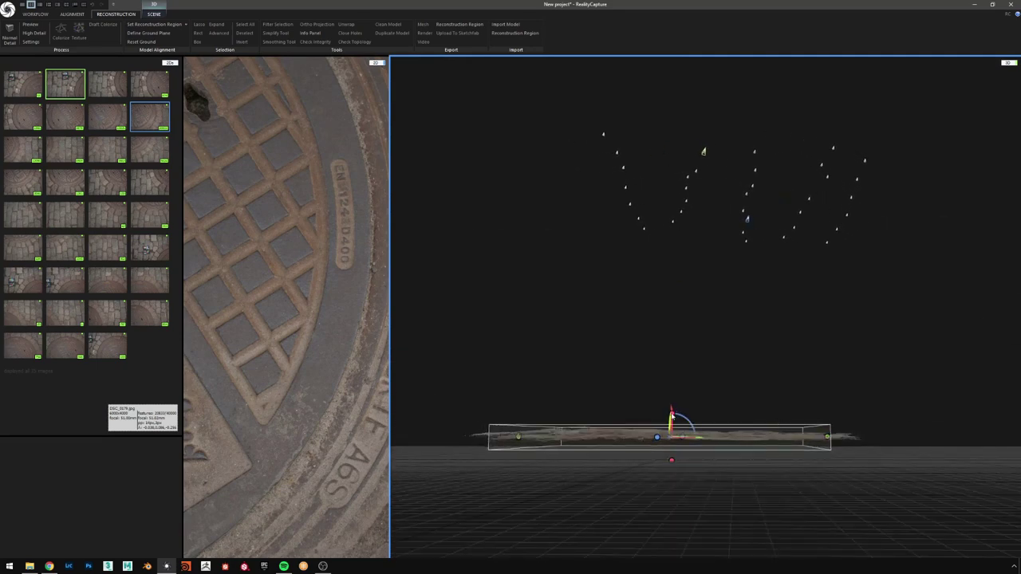
drag(672, 415, 673, 408)
drag(761, 389, 661, 486)
scroll(713, 408, down, 3)
drag(690, 399, 758, 425)
- Save the project as Decal_Manhole_01_Scan in the Decal_Manhole_01 folder on the Desktop
key(ctrl+s)
scroll(413, 234, up, 1)
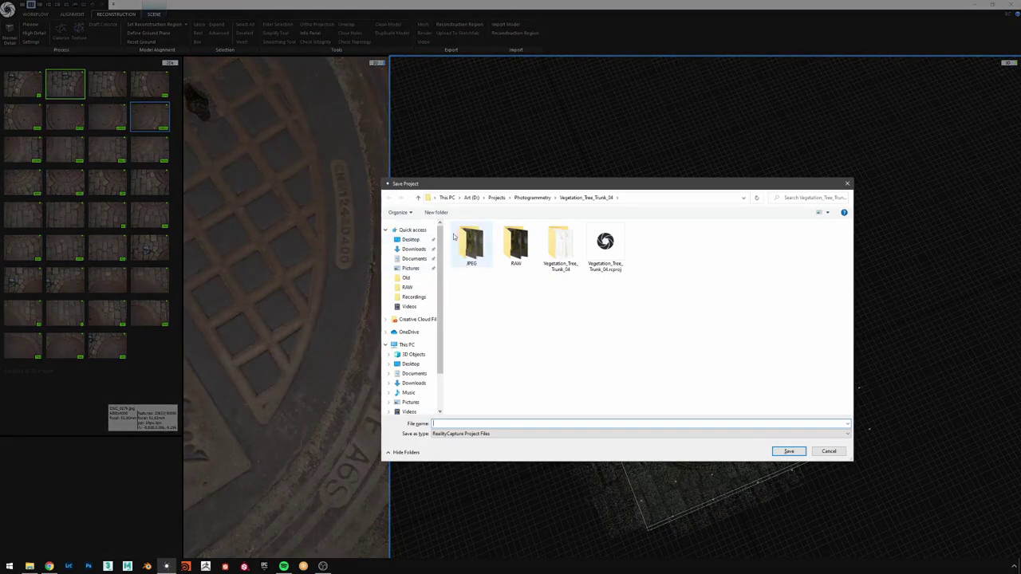
click(410, 239)
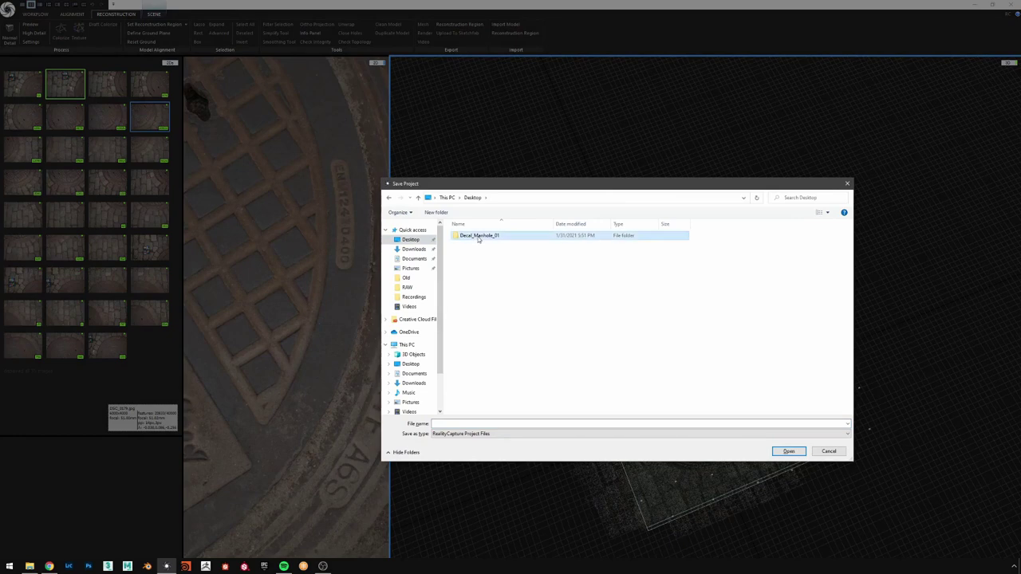
double_click(474, 237)
text(Decal_Manhole_01_Scan)
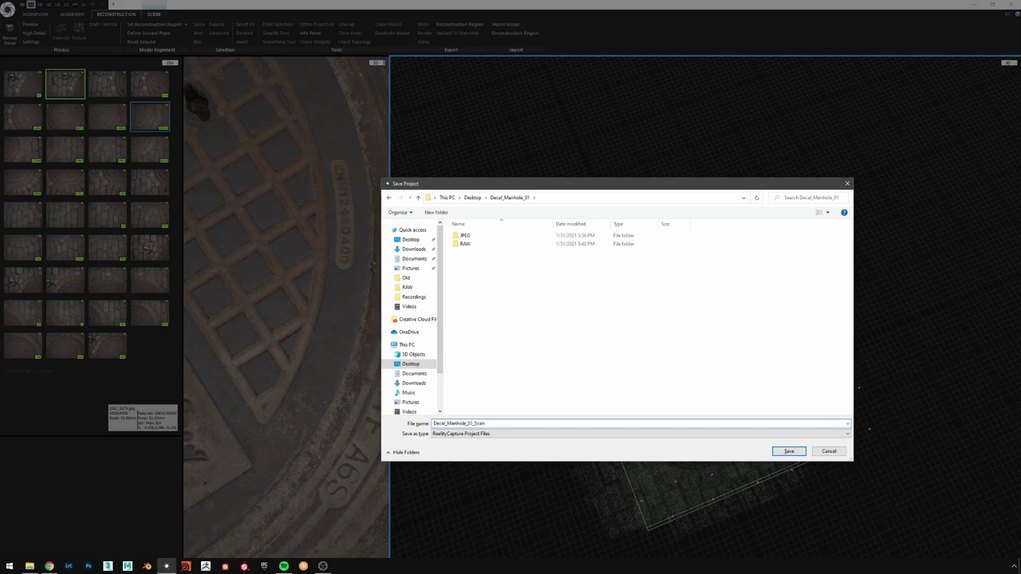
key(Return)
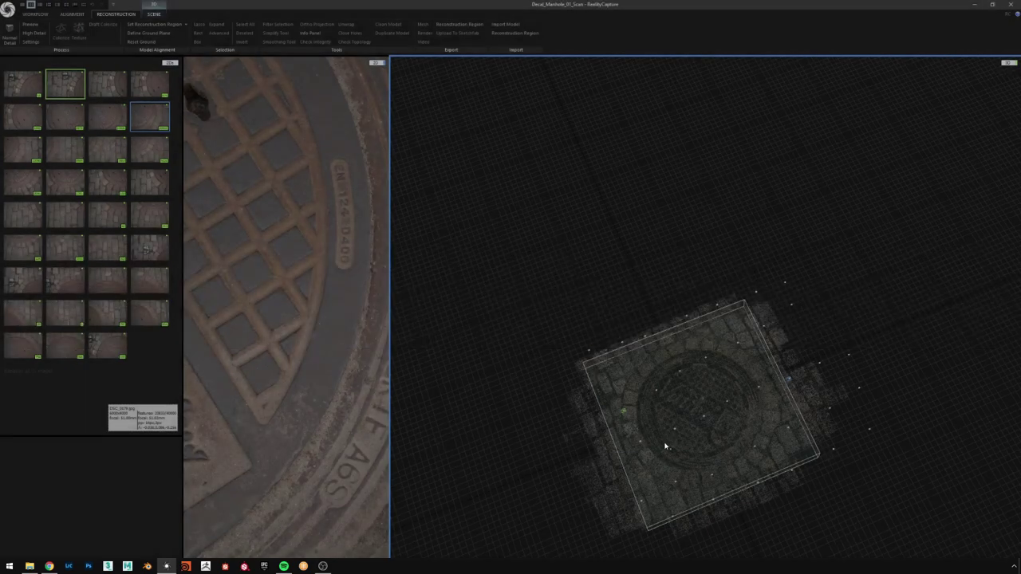
- Review the quality options available for calculating the model
drag(665, 447, 726, 385)
scroll(743, 446, up, 2)
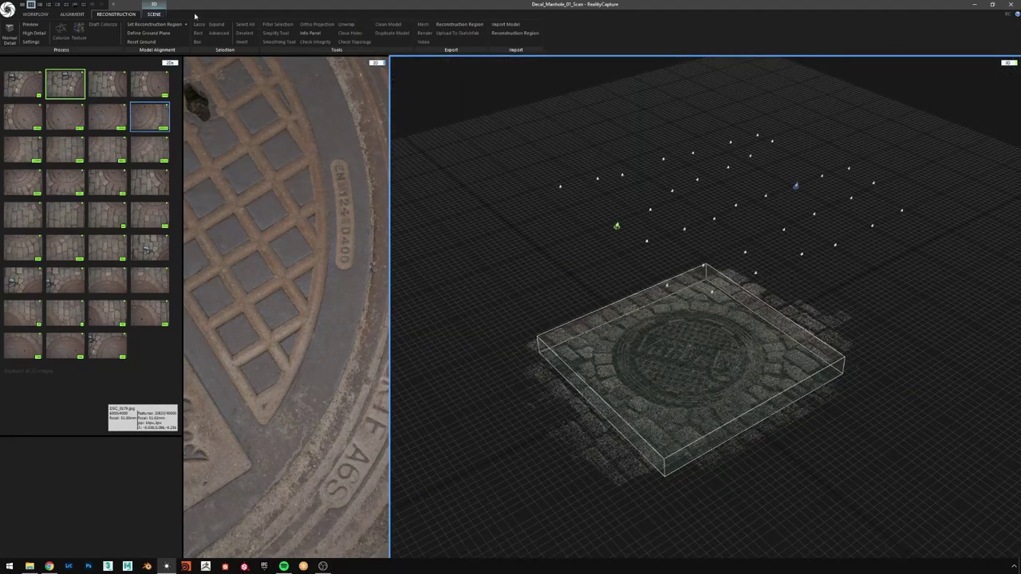
click(40, 15)
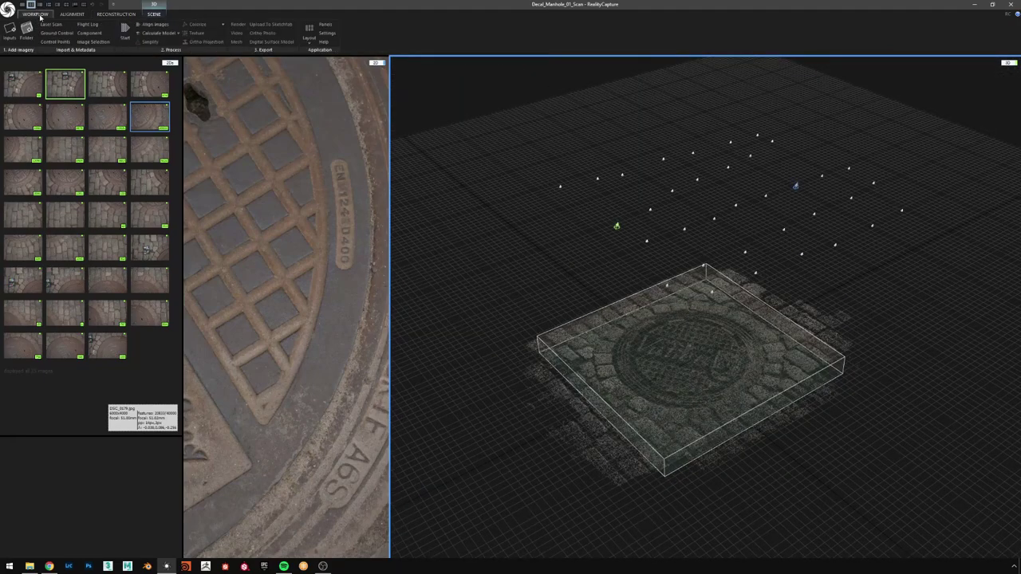
click(176, 34)
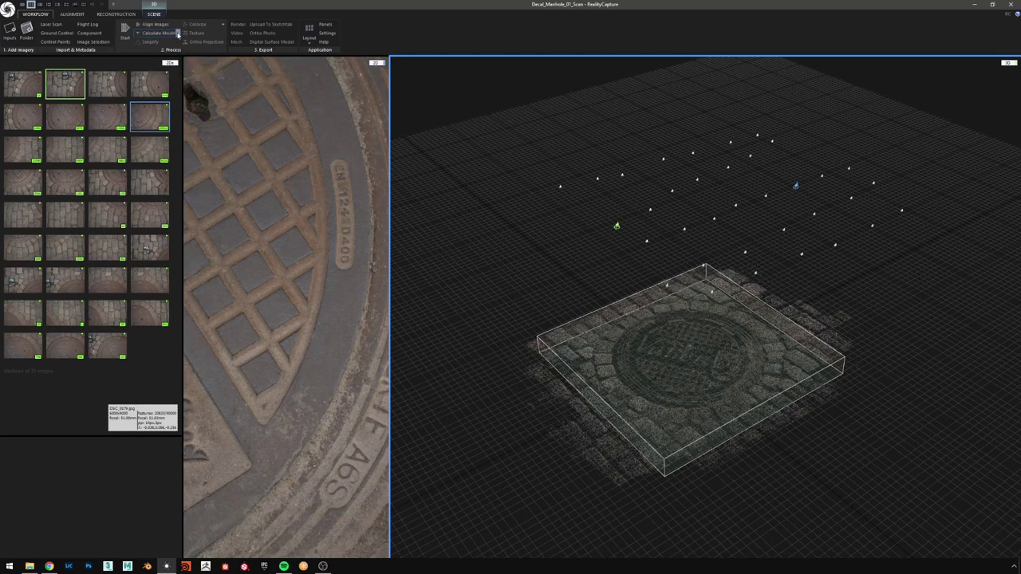
click(178, 34)
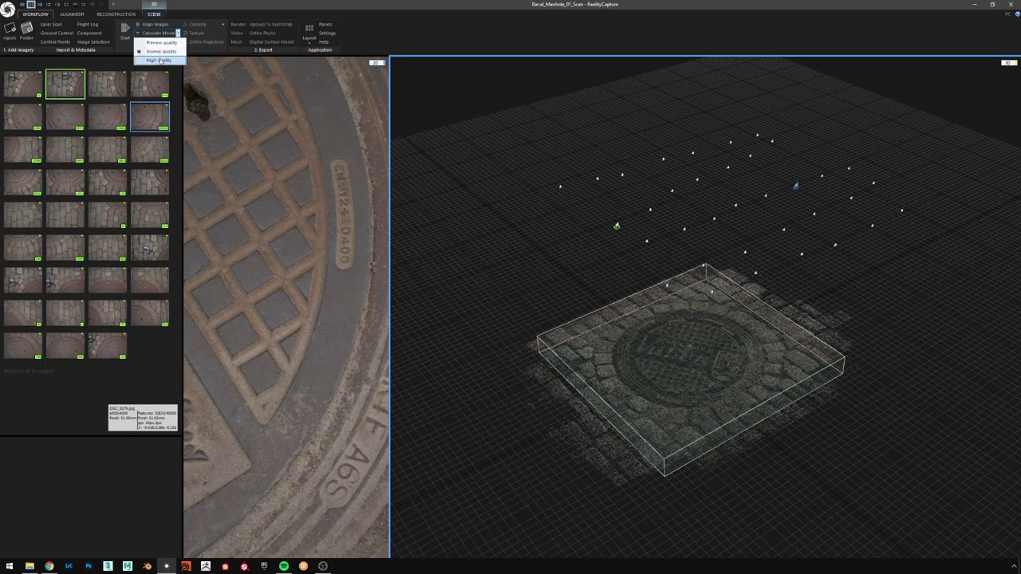
click(179, 33)
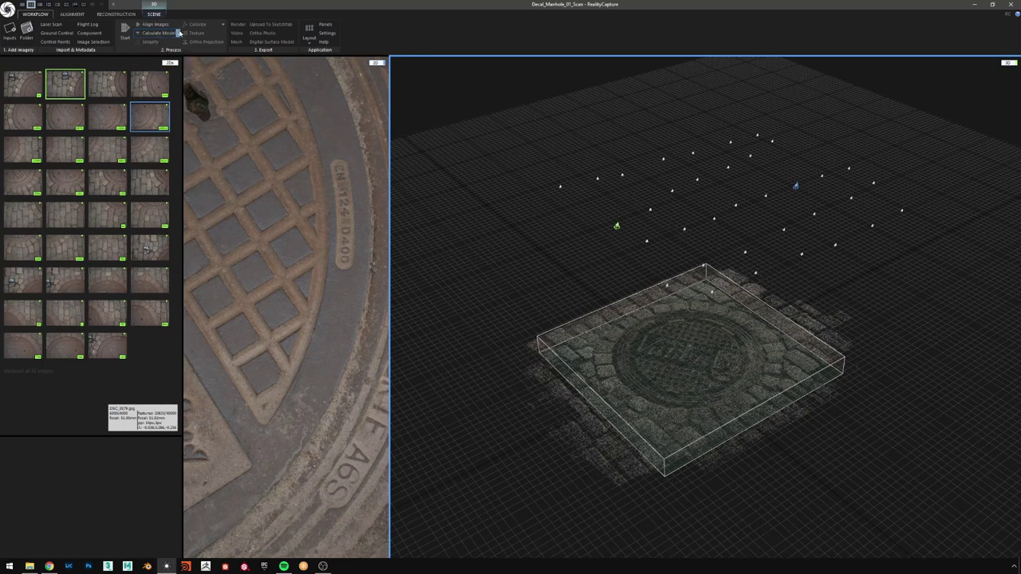
click(178, 33)
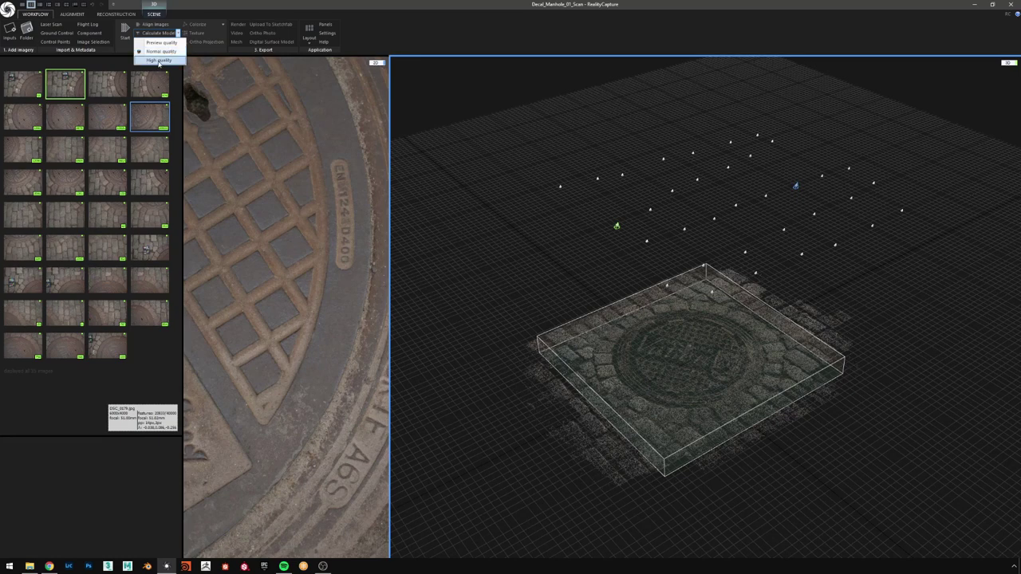
- Examine the cropped reconstruction region around the manhole from above and at an angle, near and far
drag(724, 334, 704, 371)
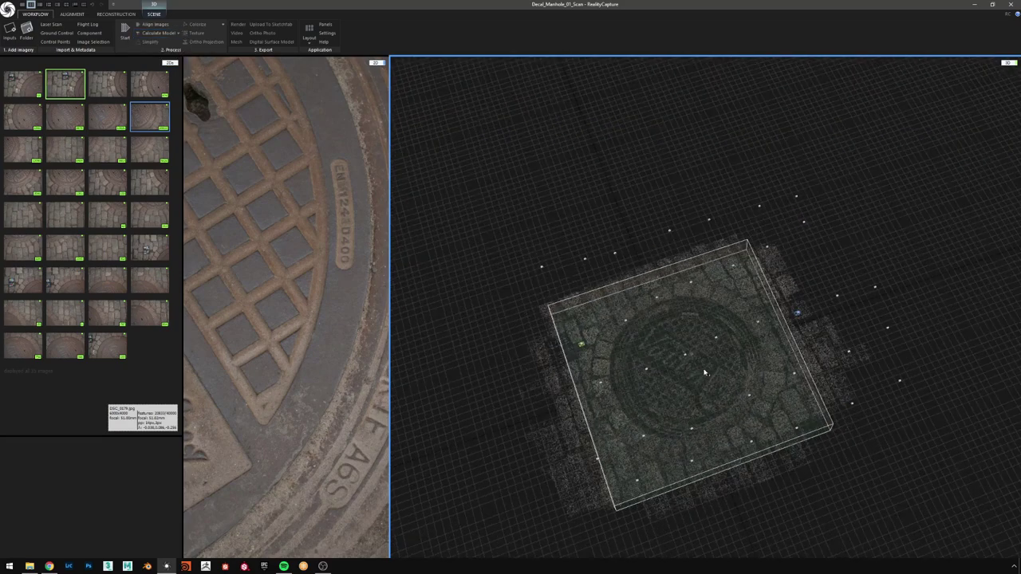
scroll(706, 368, up, 3)
scroll(706, 370, down, 10)
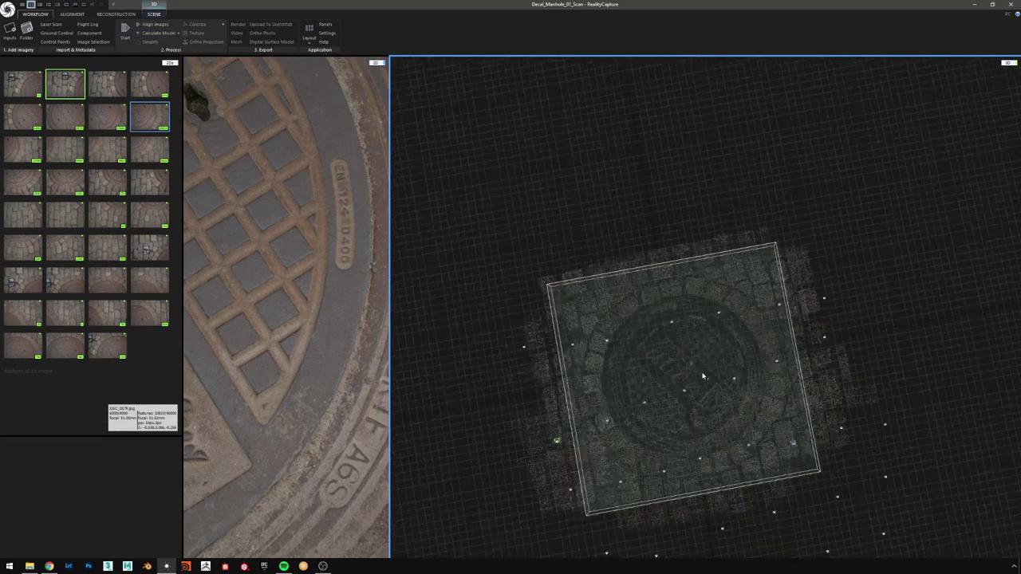
scroll(703, 375, down, 2)
scroll(703, 373, up, 2)
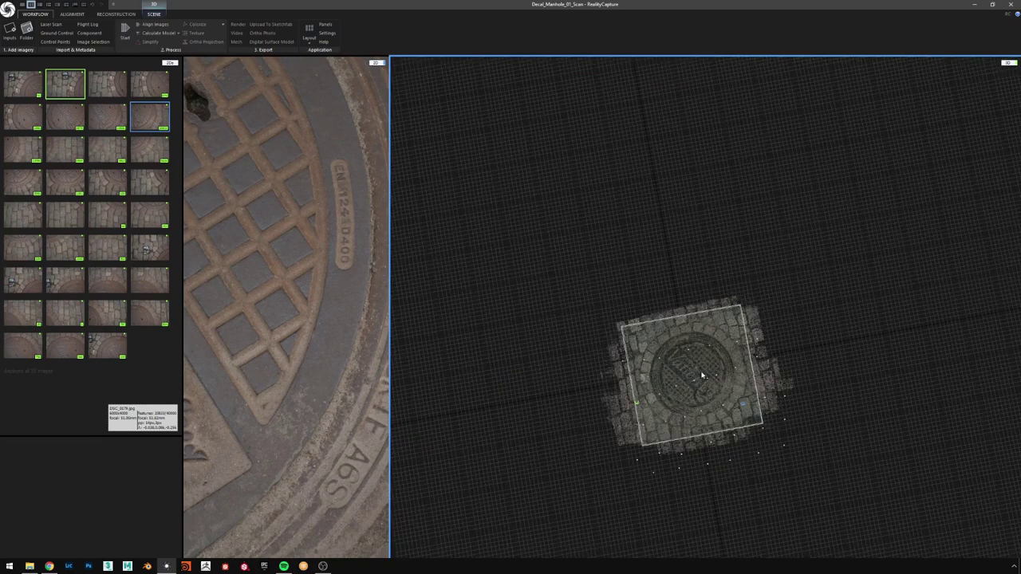
scroll(728, 371, up, 2)
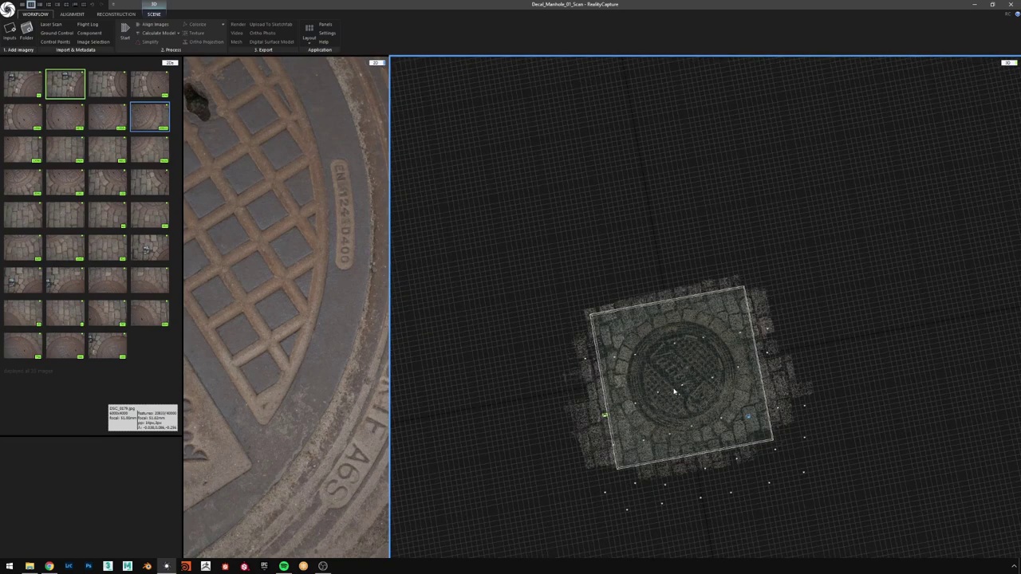
drag(703, 382, 609, 318)
scroll(661, 334, up, 3)
scroll(606, 322, down, 2)
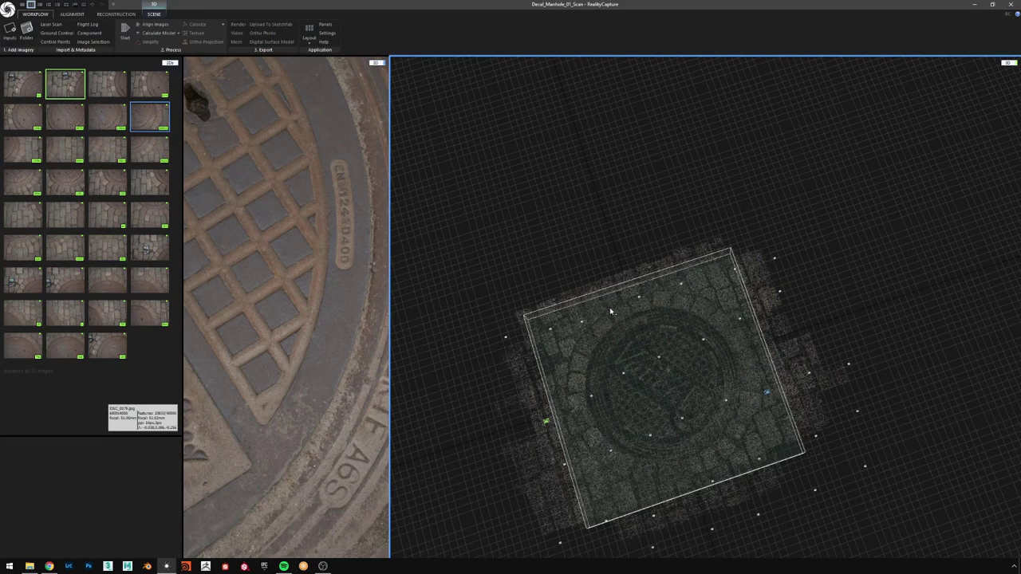
drag(676, 403, 729, 340)
scroll(676, 383, up, 2)
mouse_move(676, 383)
mouse_down()
mouse_move(741, 342)
mouse_move(669, 369)
mouse_move(688, 375)
mouse_up()
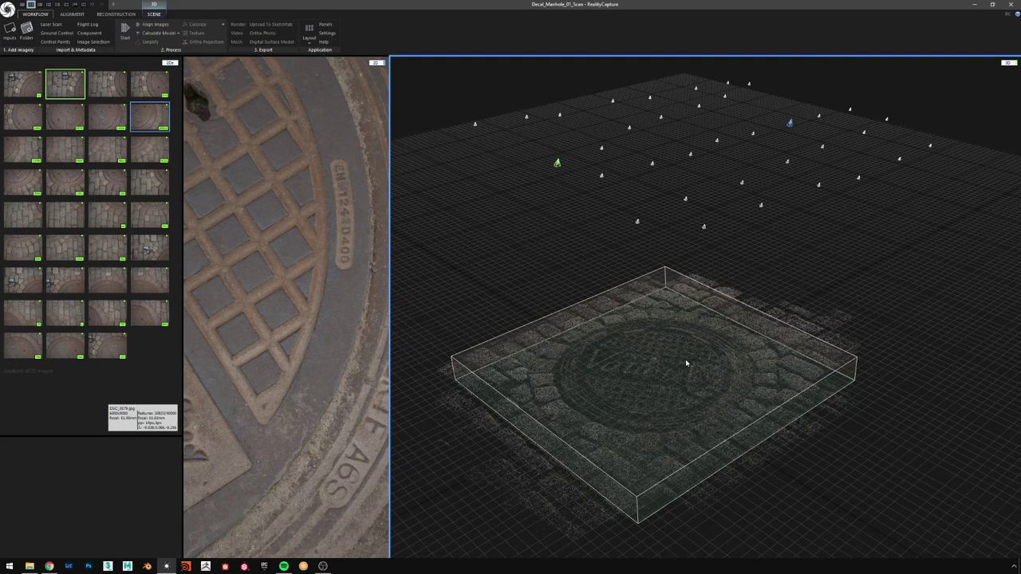
- Calculate the manhole model in high quality within the reconstruction region
click(176, 33)
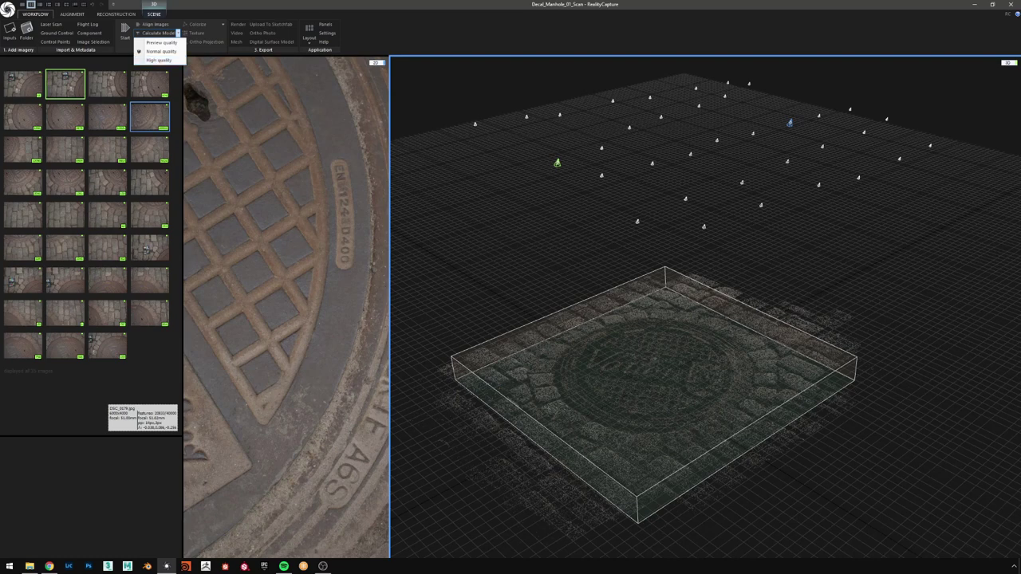
click(159, 59)
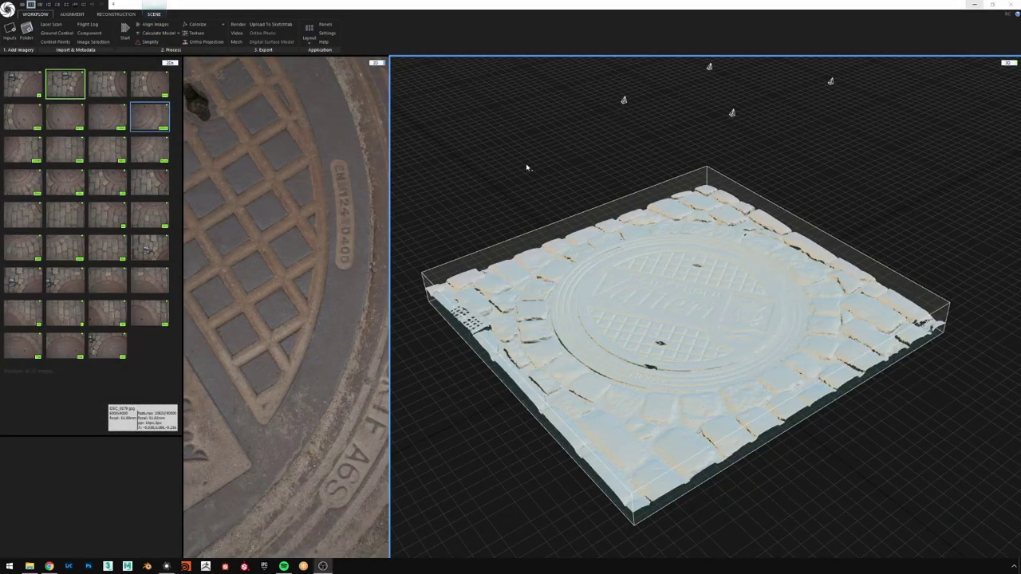
- Examine the reconstructed manhole mesh from several angles, including the cover's grid pattern, its holes and the surrounding cobblestones
drag(719, 278, 688, 302)
scroll(776, 320, up, 2)
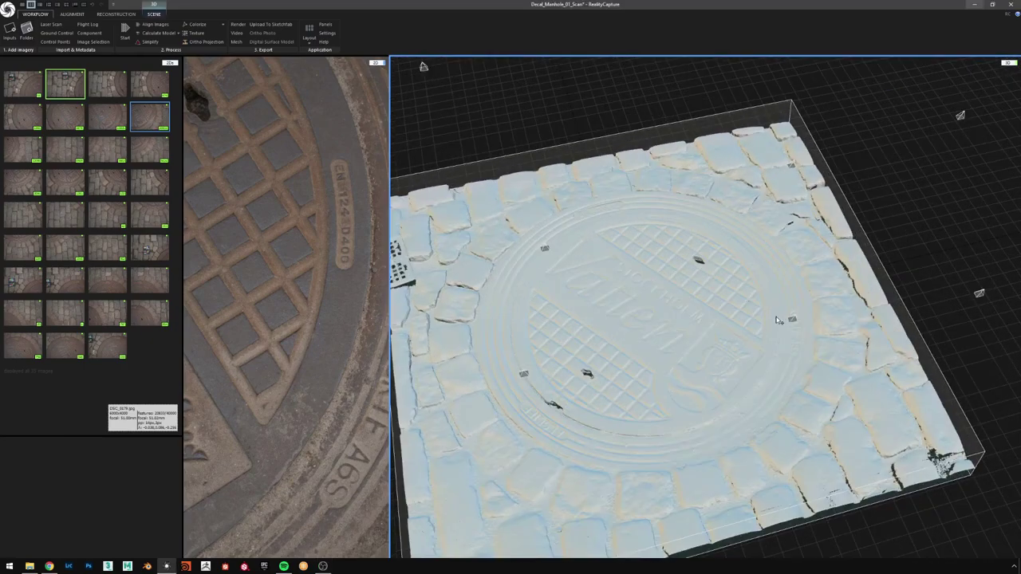
scroll(777, 320, up, 6)
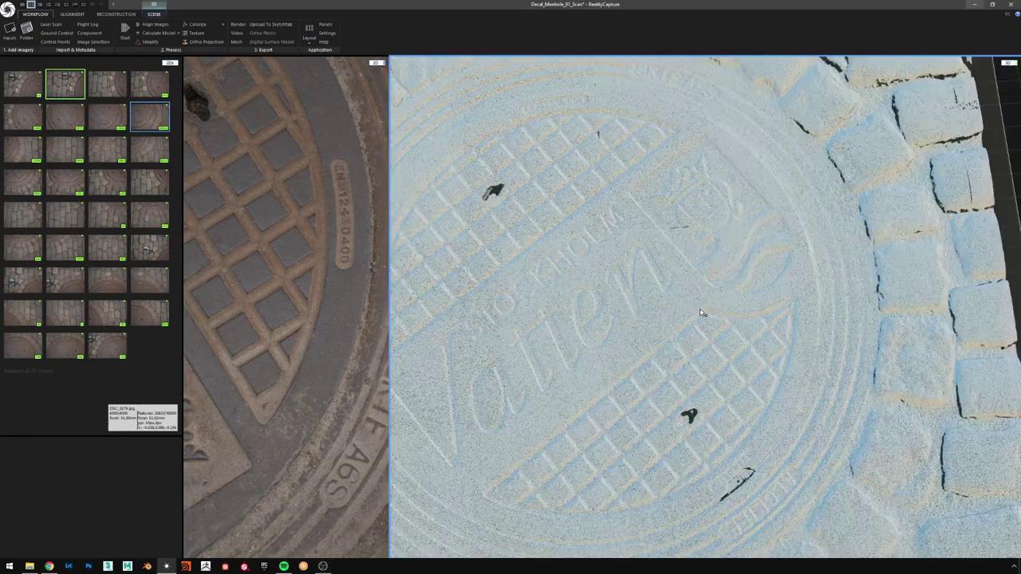
scroll(700, 313, down, 4)
drag(701, 312, 711, 292)
scroll(805, 341, up, 3)
scroll(807, 341, down, 8)
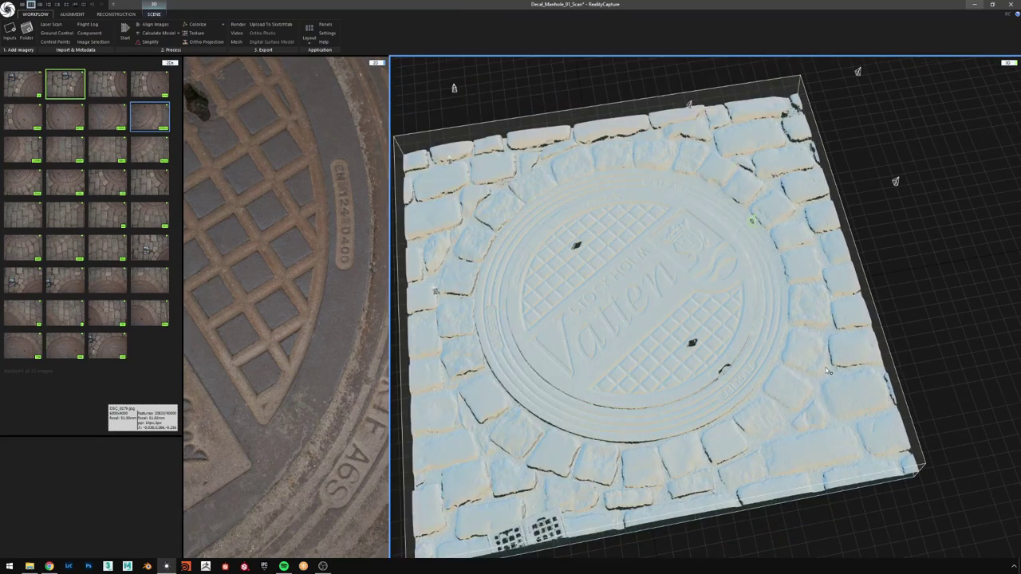
drag(776, 335, 708, 310)
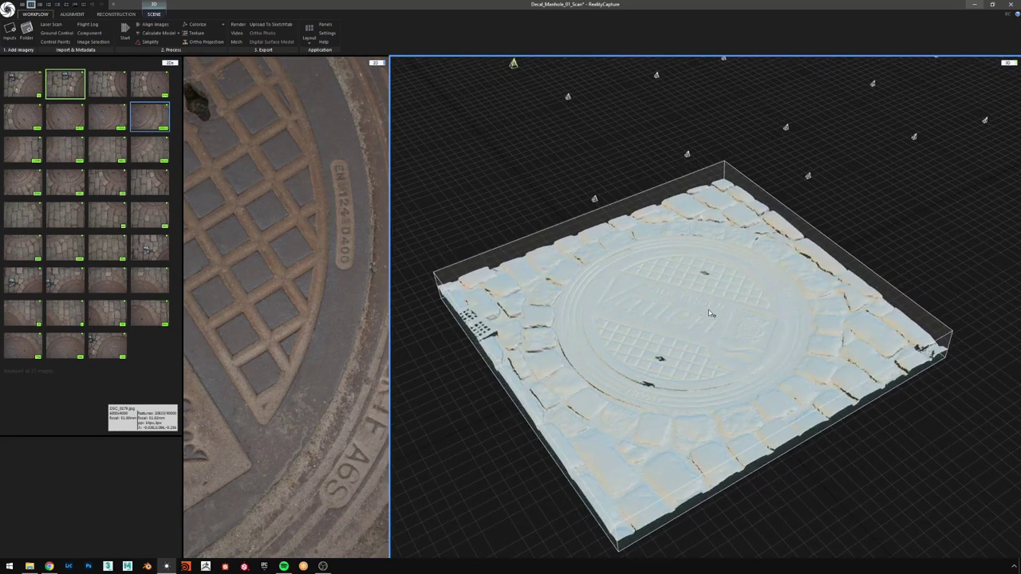
- Inspect the raised lettering and grid relief on the manhole cover mesh at close range and a low angle
scroll(708, 311, up, 6)
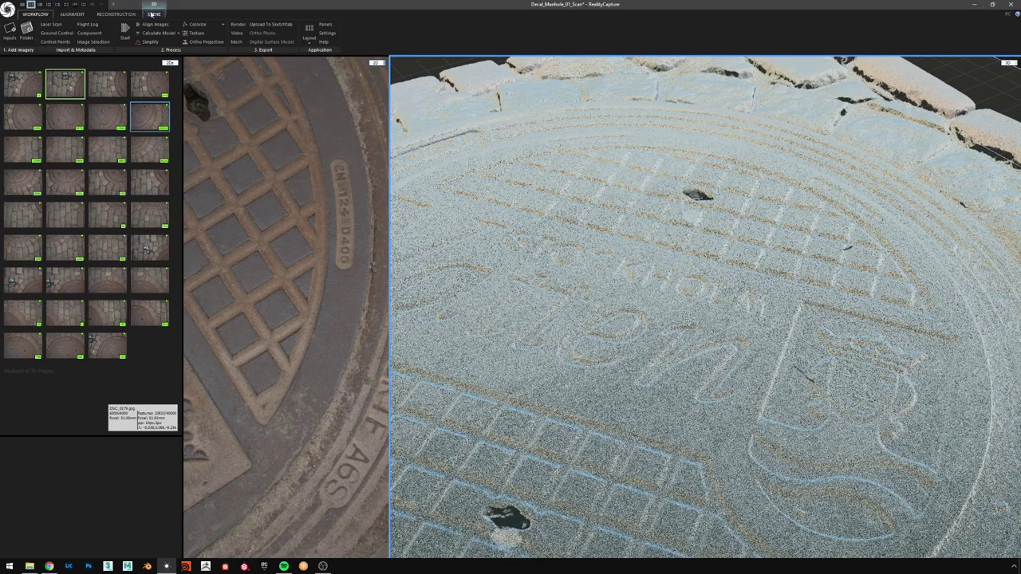
drag(681, 361, 682, 343)
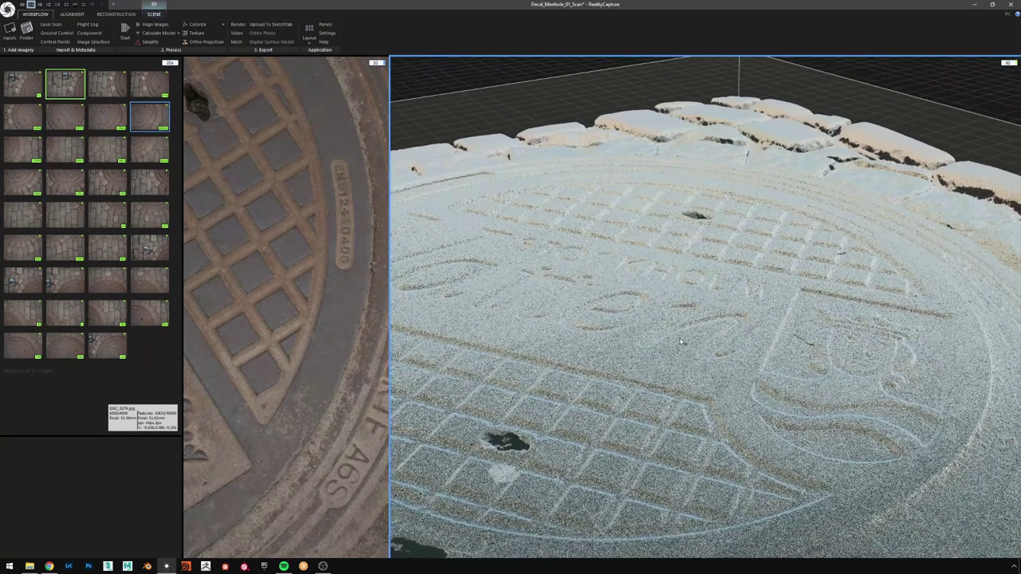
scroll(672, 369, up, 10)
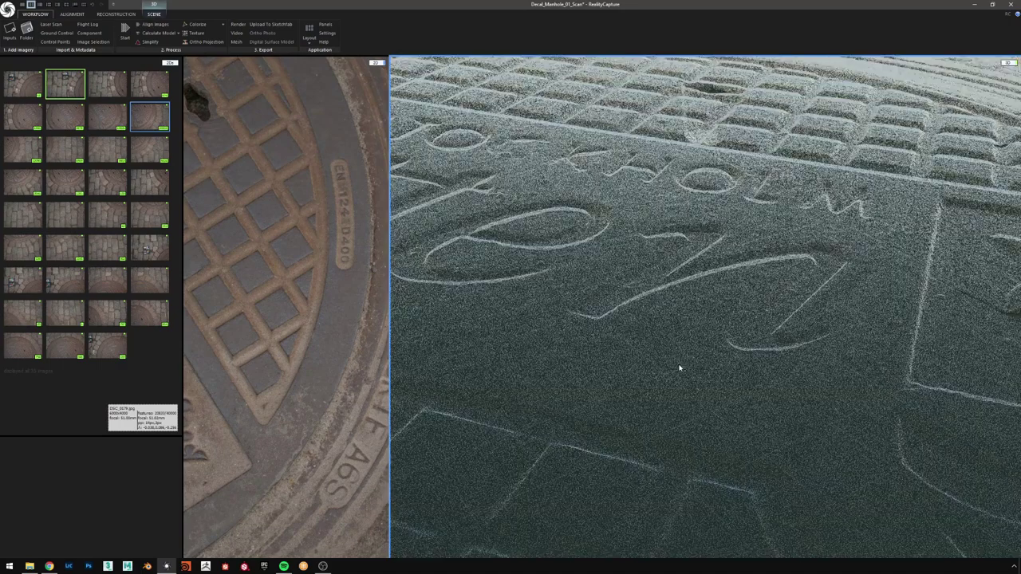
scroll(679, 368, down, 6)
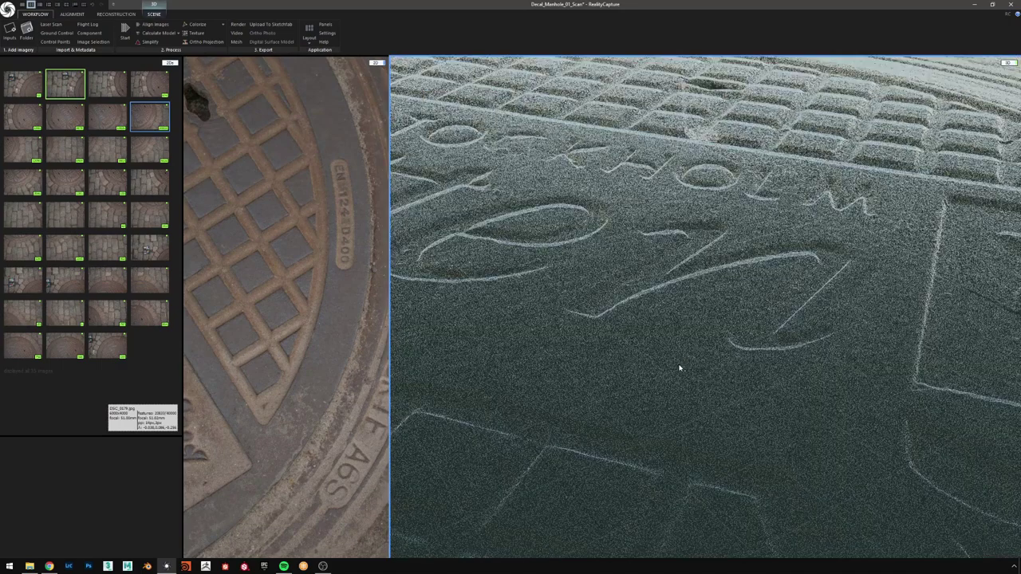
scroll(684, 334, down, 4)
- Check the whole reconstructed mesh from above and at an angle, looking at the gaps along its edges
drag(686, 335, 697, 373)
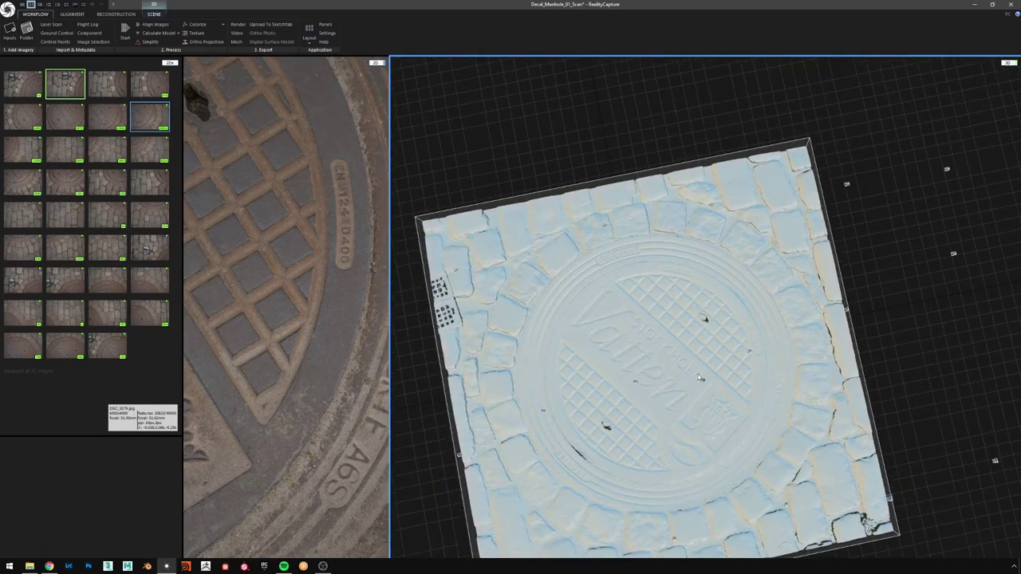
right_drag(697, 315, 714, 318)
scroll(714, 317, up, 4)
scroll(715, 321, down, 3)
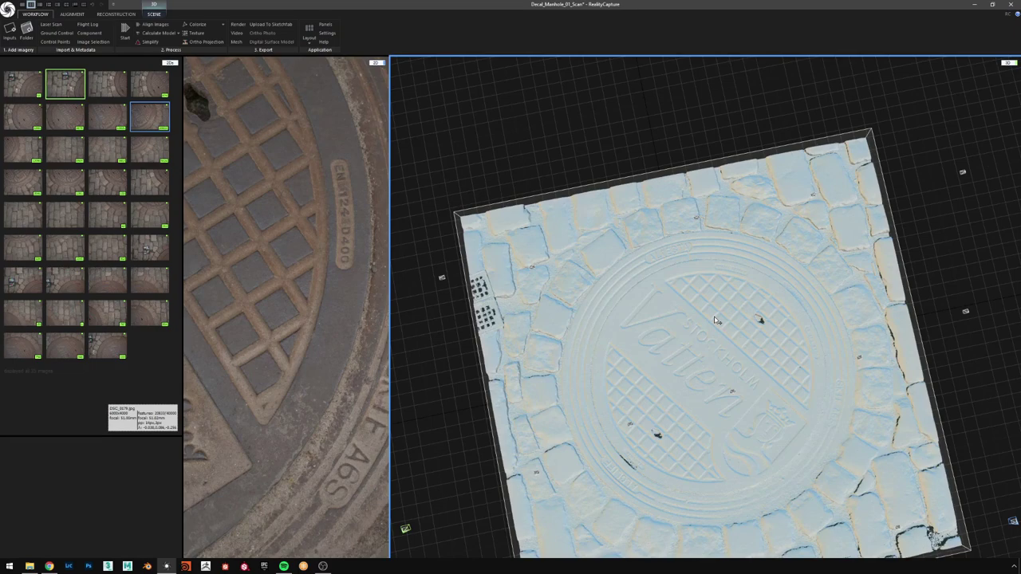
mouse_move(715, 320)
mouse_down()
mouse_move(741, 336)
mouse_move(782, 332)
mouse_move(756, 324)
mouse_move(737, 343)
mouse_move(761, 344)
mouse_move(751, 351)
mouse_move(735, 321)
mouse_up()
scroll(767, 334, up, 3)
scroll(764, 334, down, 2)
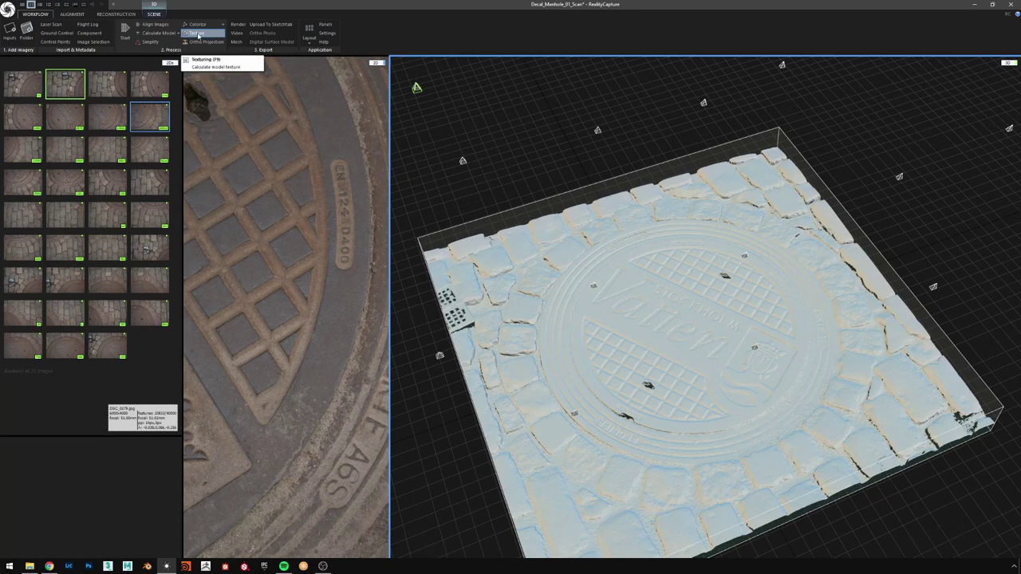
drag(622, 376, 640, 344)
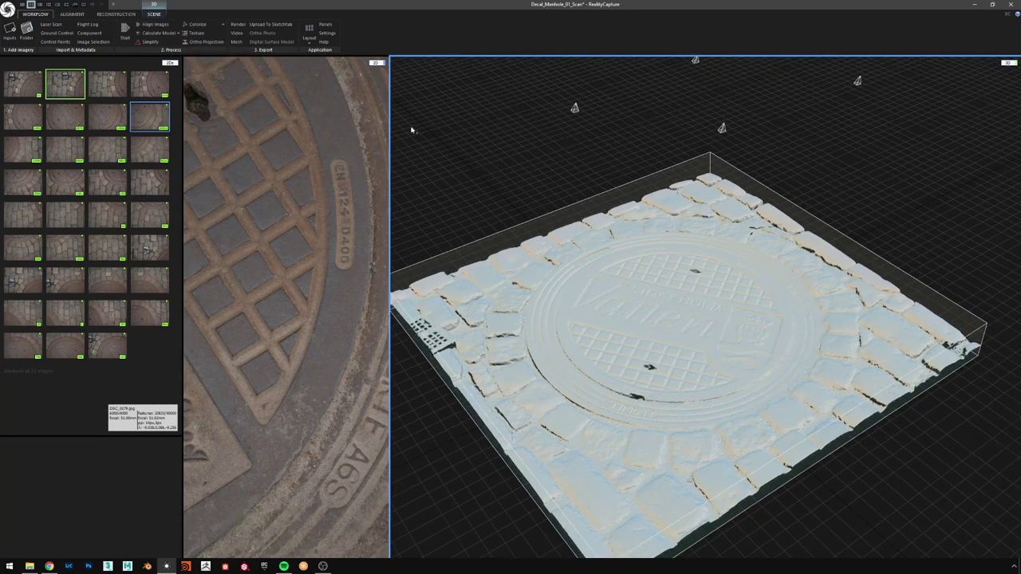
- Texture the reconstructed manhole model and check the coloured result from above, up close and at an angle
click(196, 34)
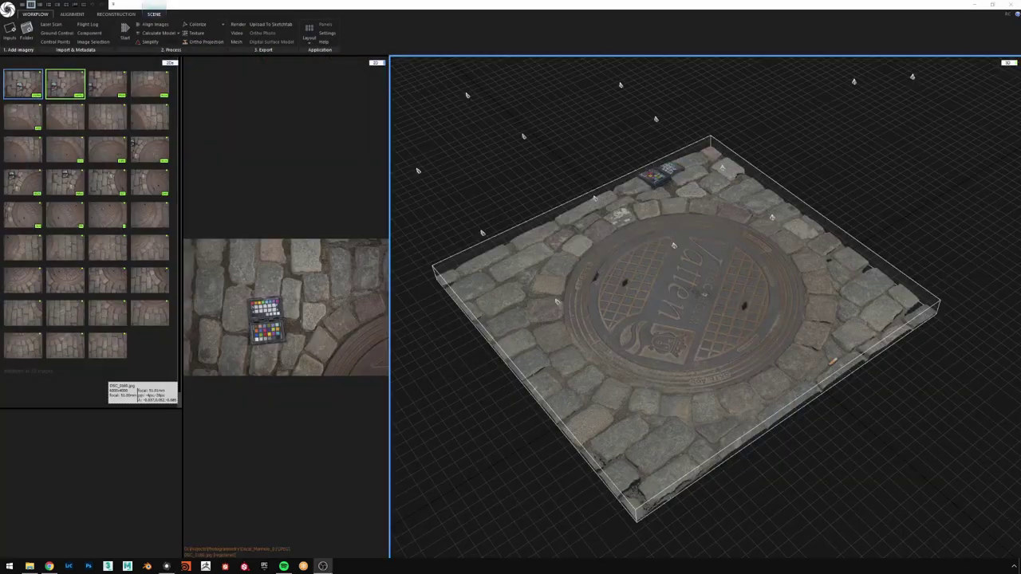
drag(675, 292, 696, 406)
scroll(696, 361, up, 3)
scroll(870, 351, down, 5)
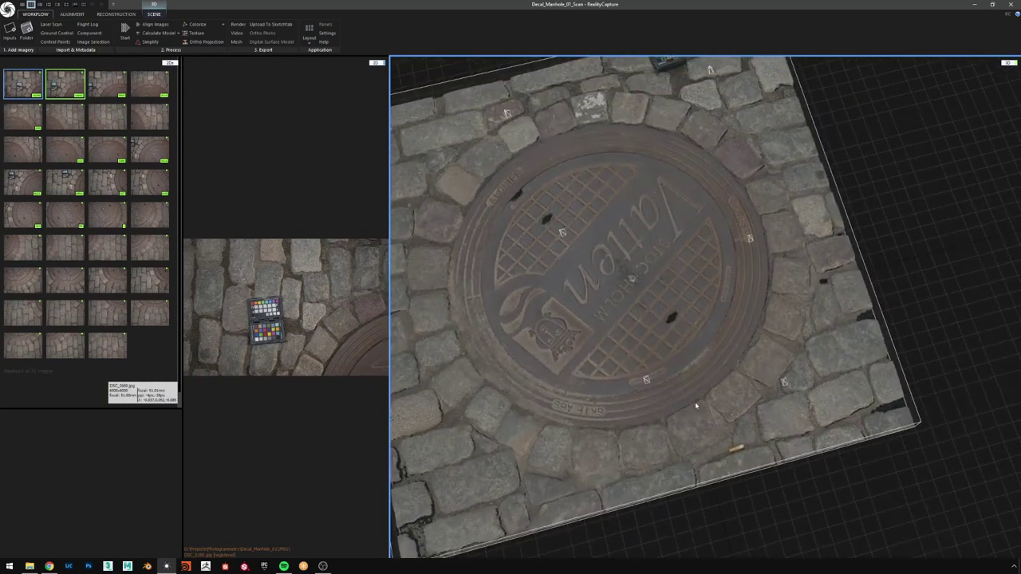
scroll(713, 346, up, 3)
drag(708, 366, 739, 329)
scroll(729, 326, down, 4)
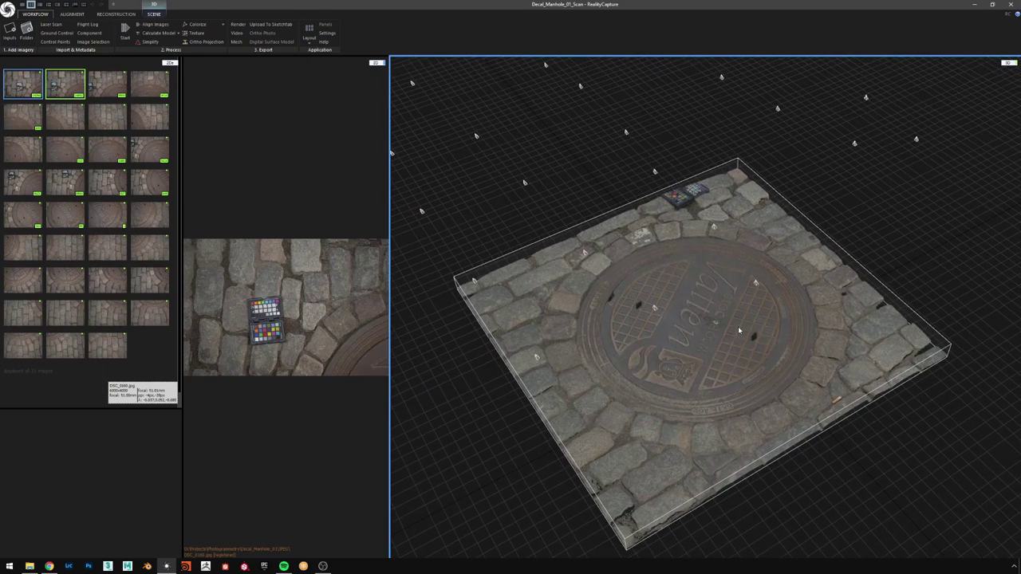
drag(739, 329, 701, 344)
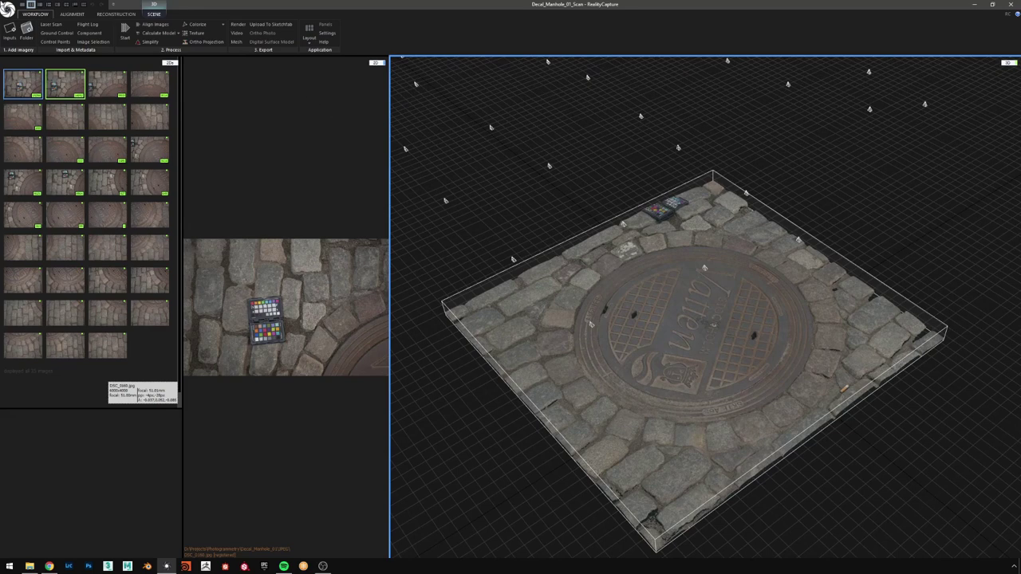
- Set the maximal texture resolution for colouring and texturing to 16384 x 16384 in the reconstruction settings
click(117, 14)
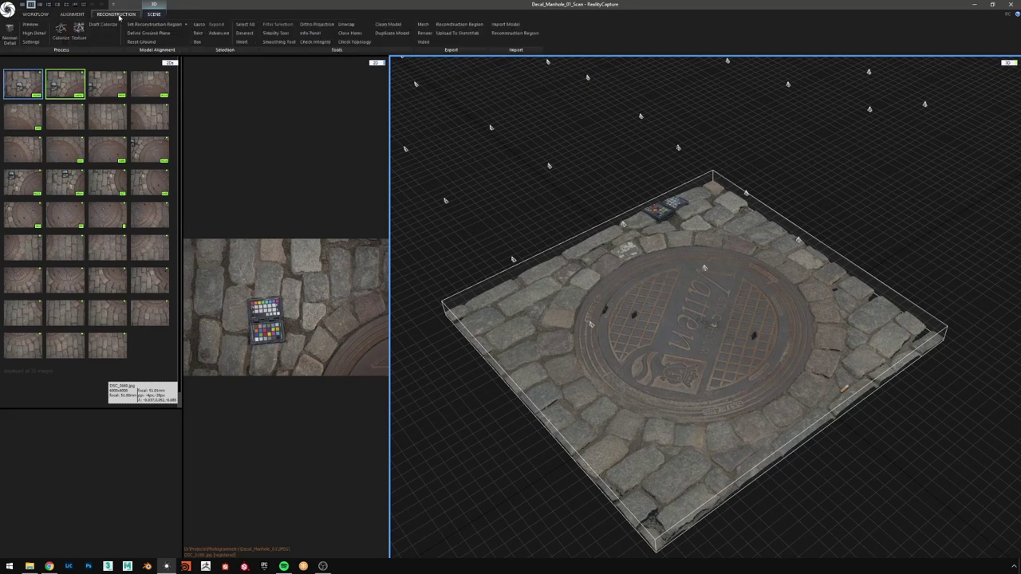
click(35, 42)
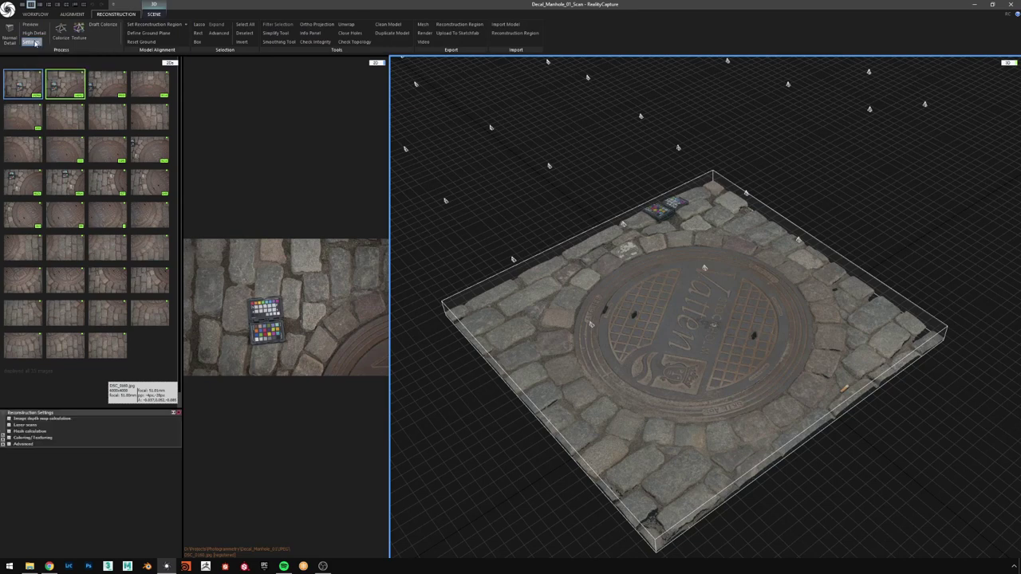
click(9, 437)
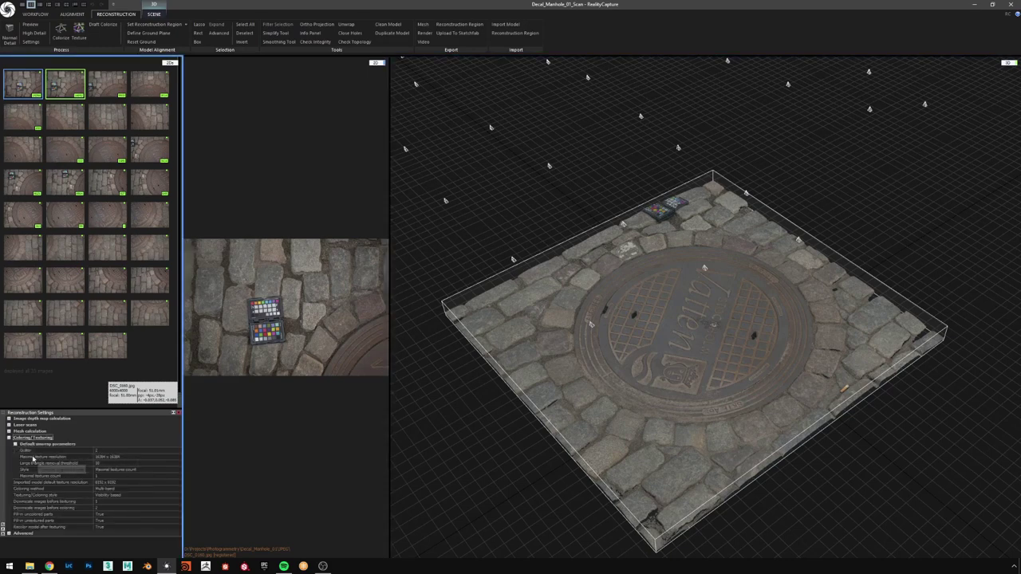
click(35, 457)
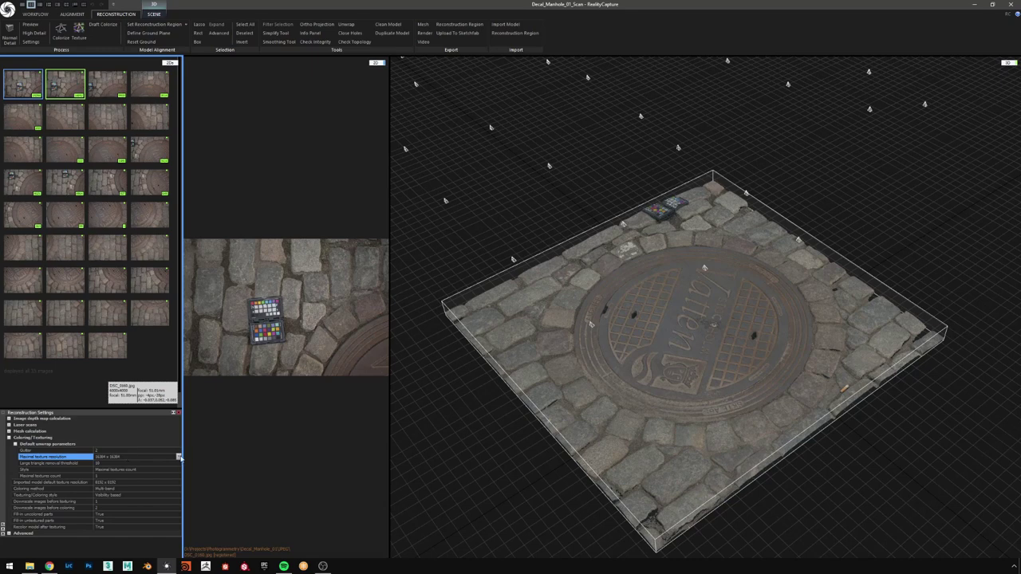
click(178, 457)
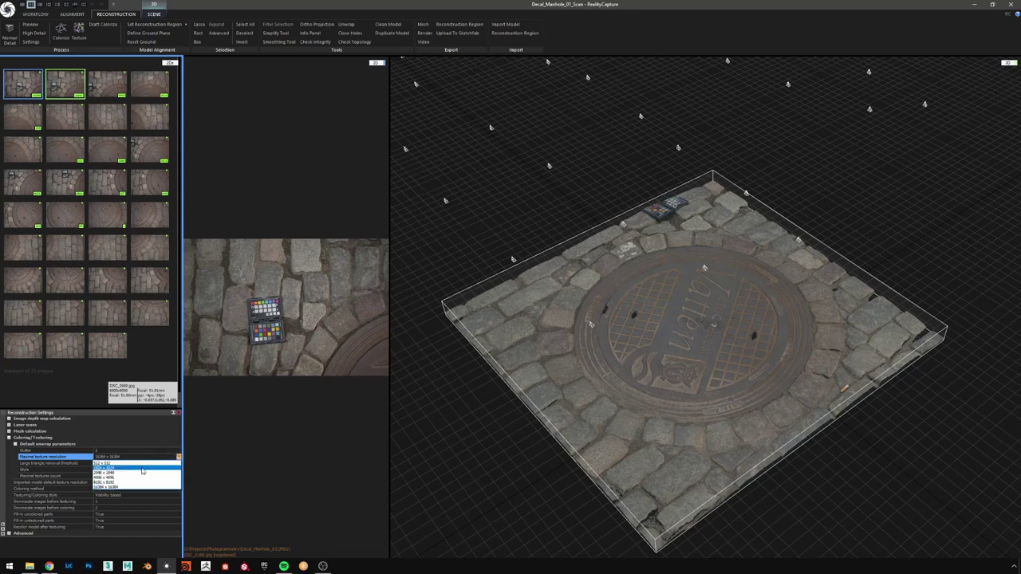
click(124, 487)
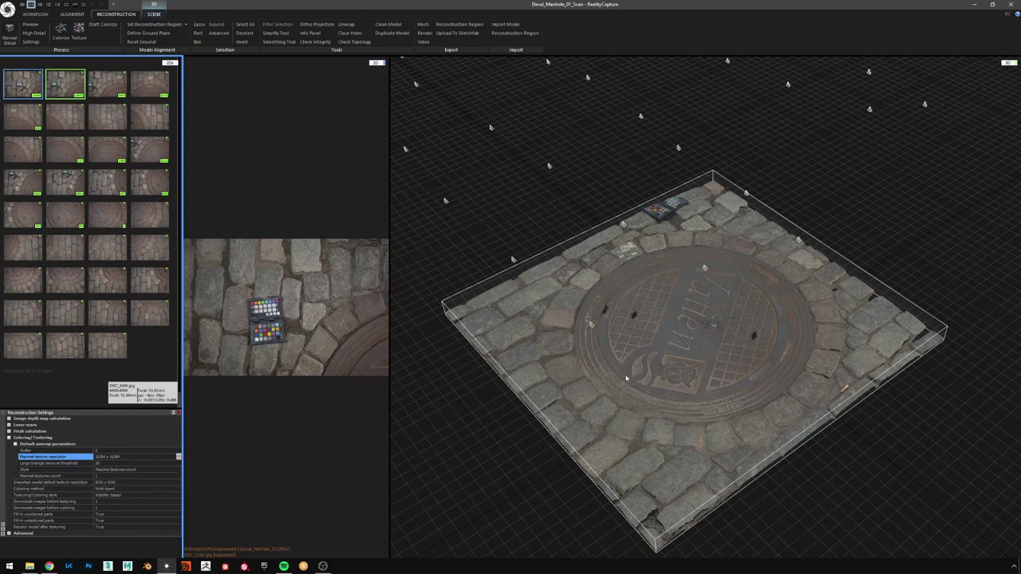
- Start a mesh export as Decal_Manhole_01_Scan_ULTRA.fbx in the Desktop's Decal_Manhole_01 folder, using Autodesk's FBX format and replacing the existing file
drag(815, 303, 732, 335)
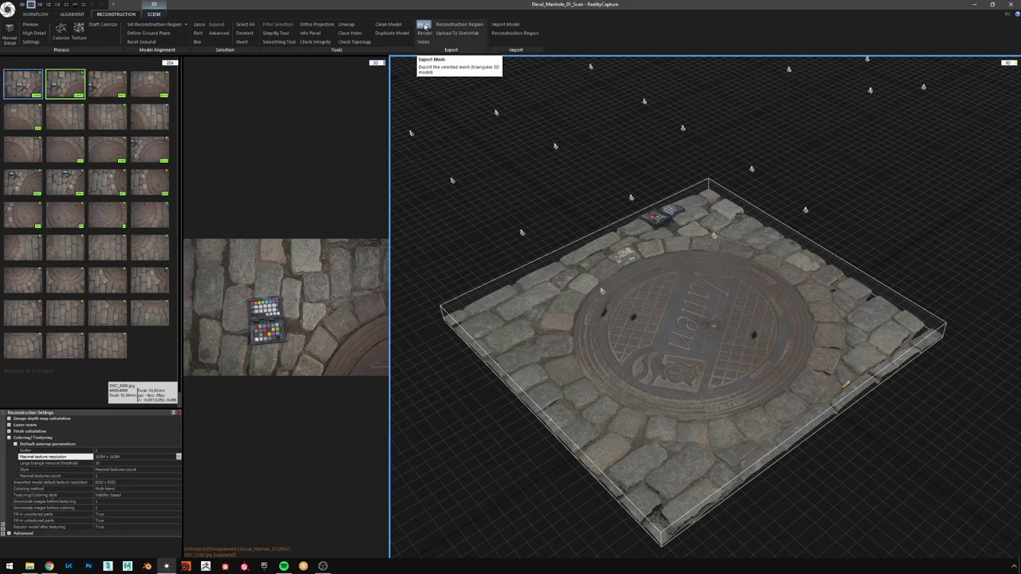
click(424, 26)
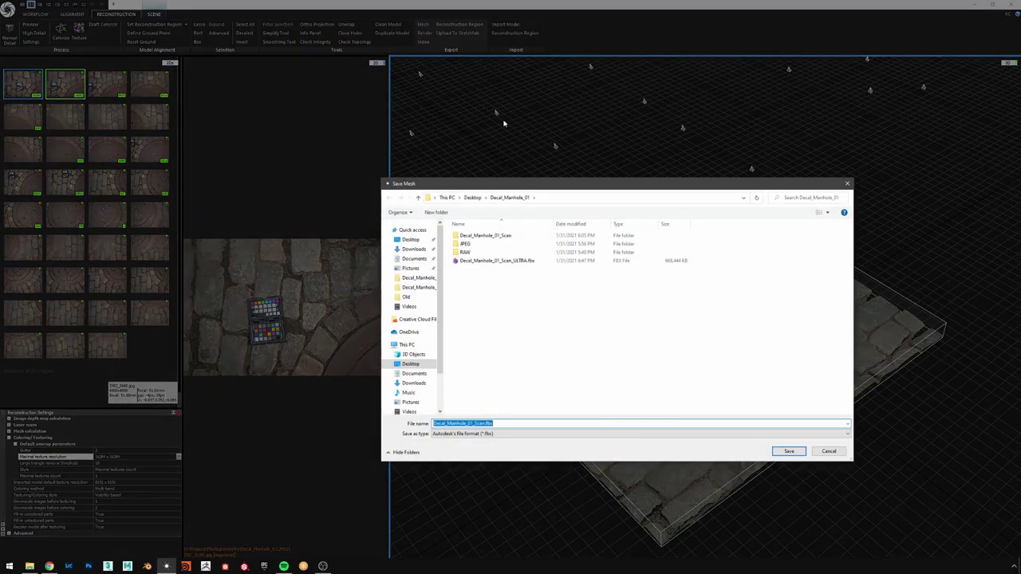
click(395, 243)
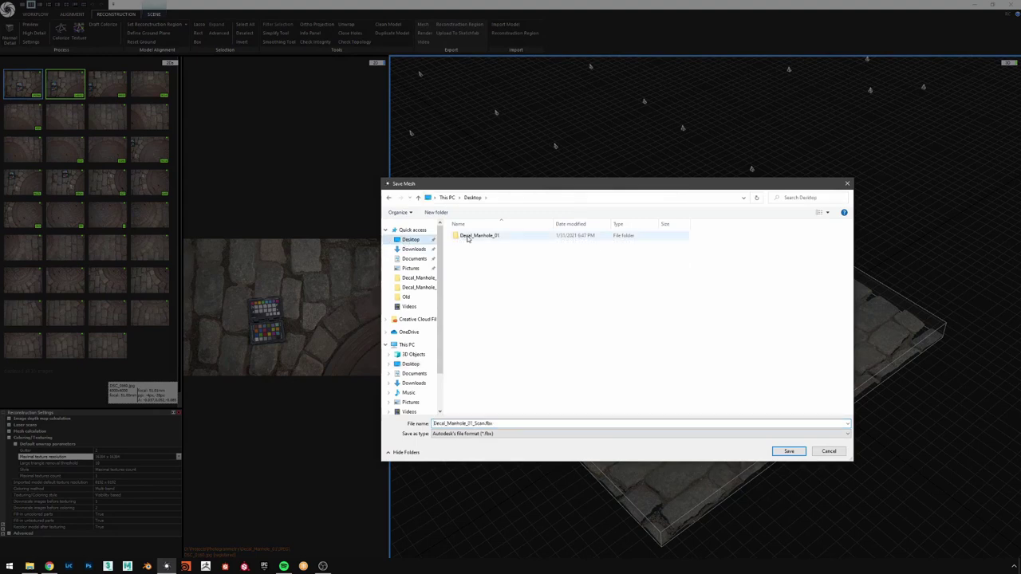
double_click(468, 235)
click(504, 262)
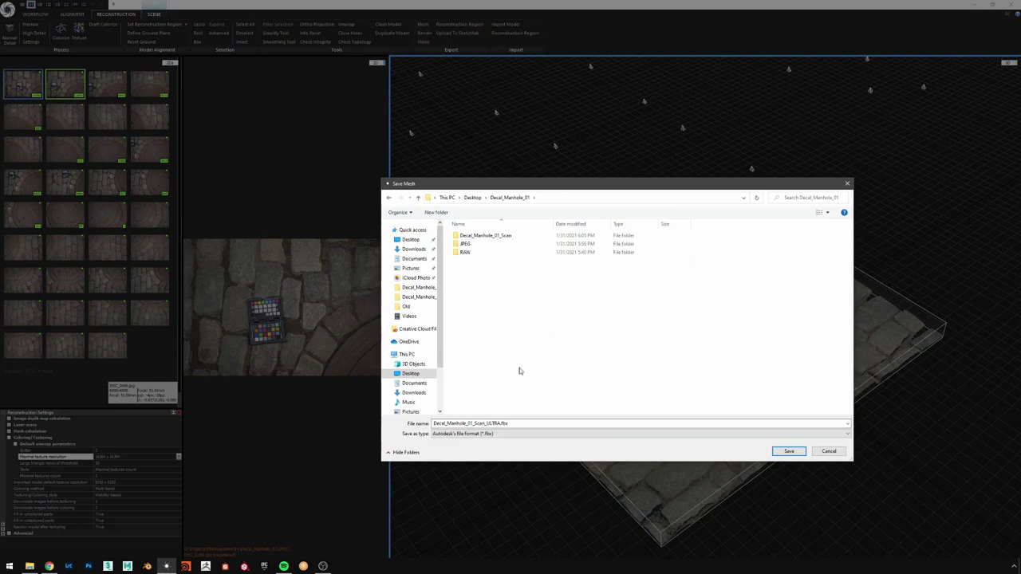
click(524, 422)
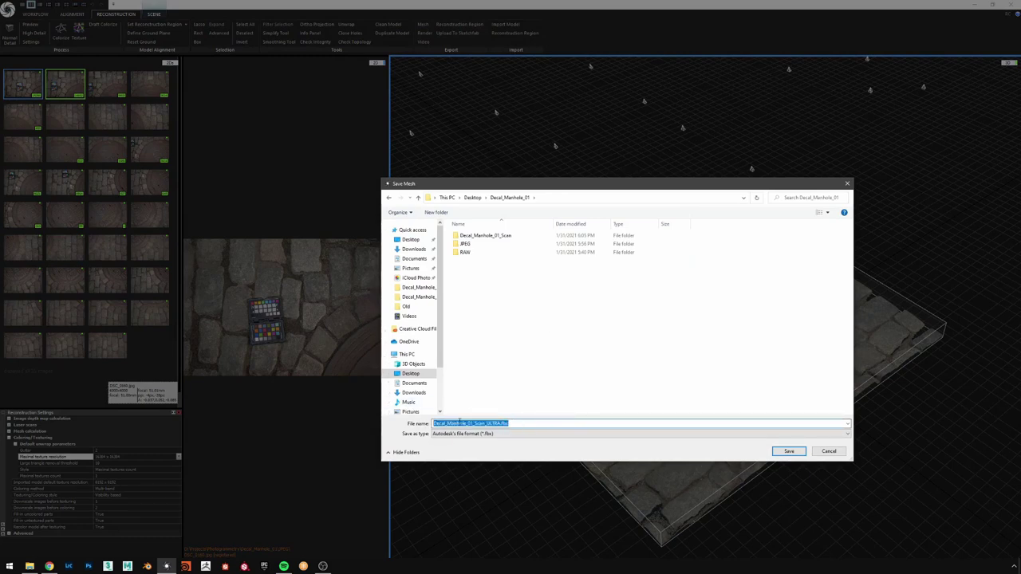
click(500, 423)
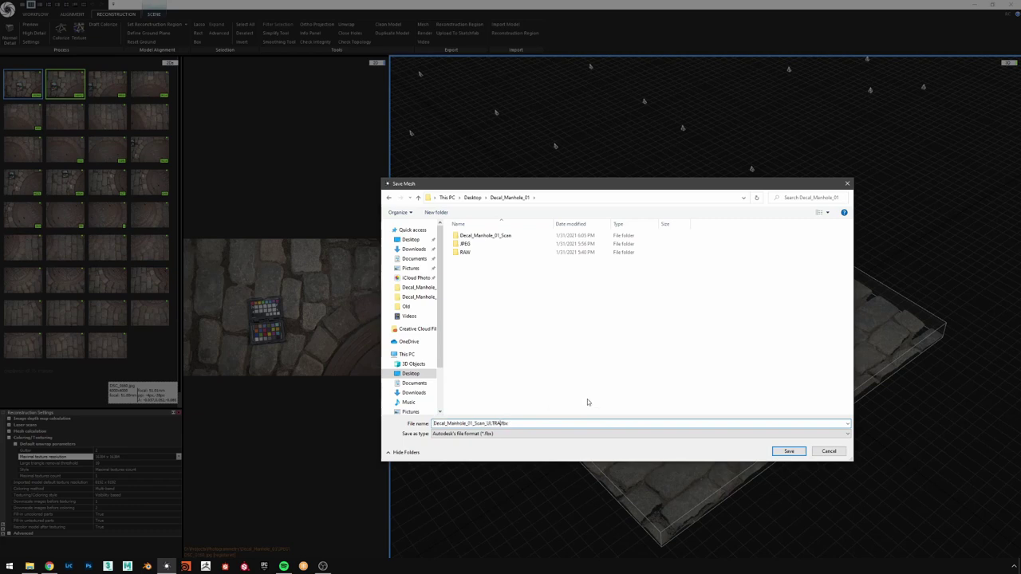
click(517, 425)
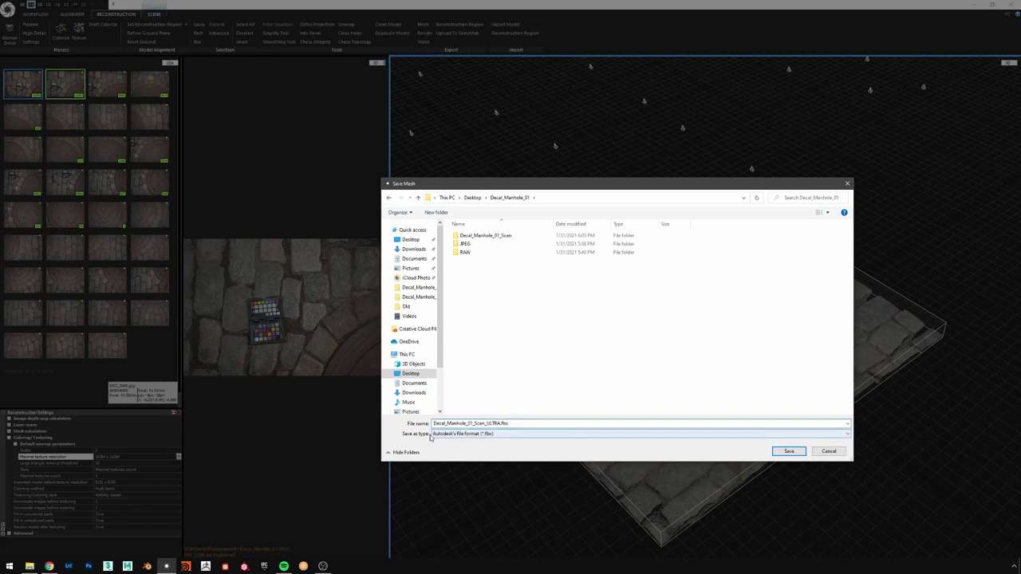
click(458, 434)
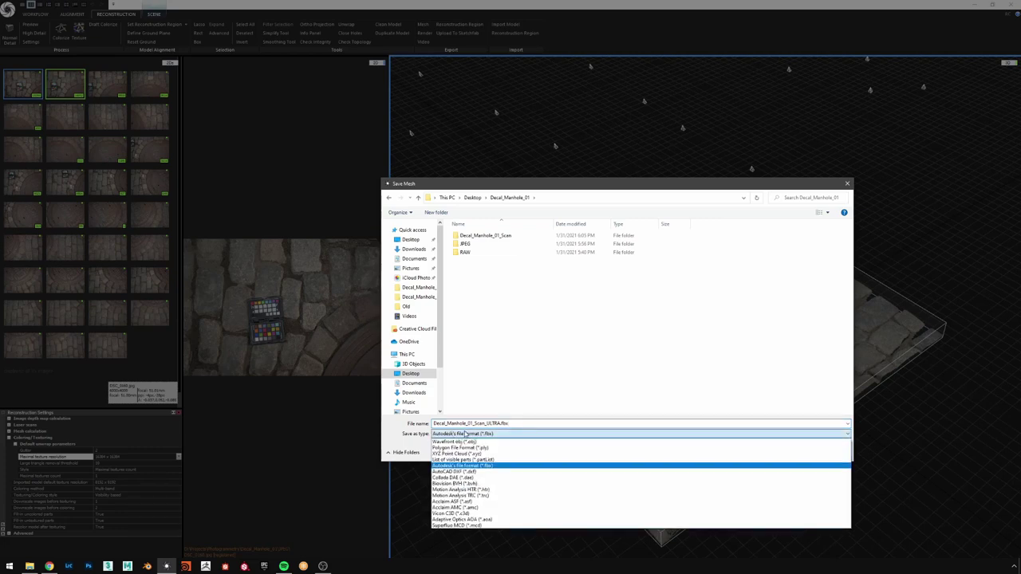
click(464, 435)
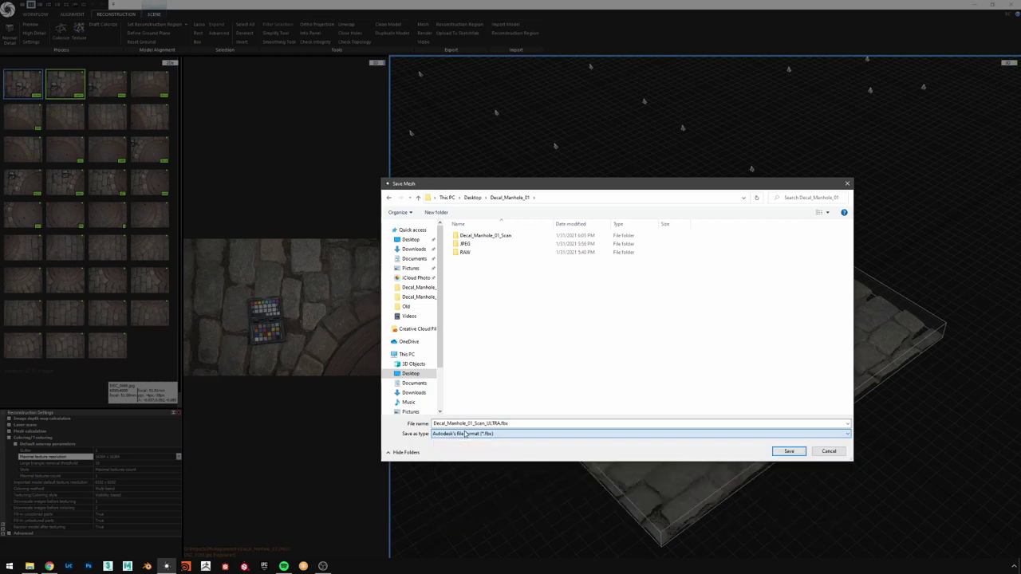
click(789, 451)
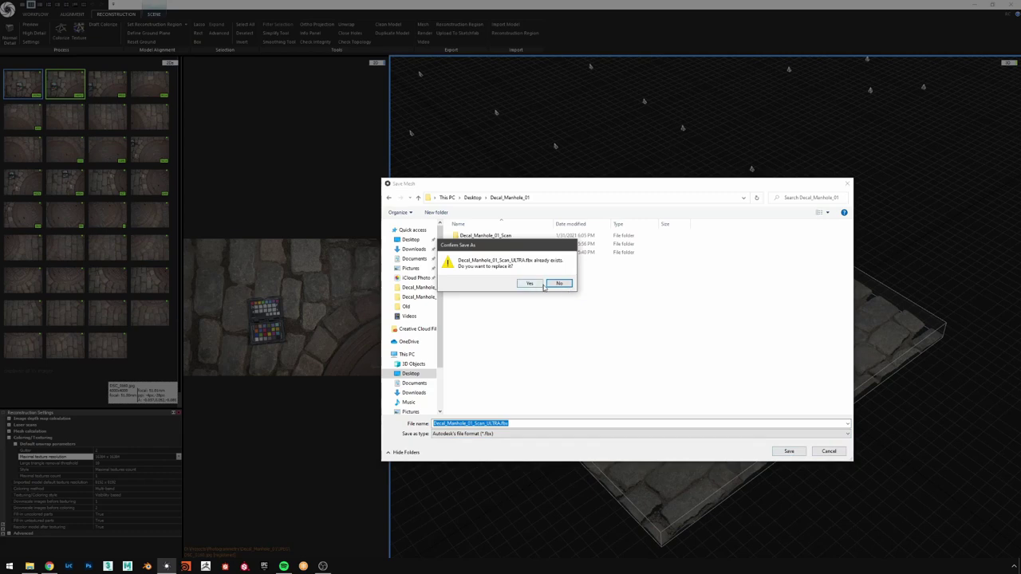
click(530, 284)
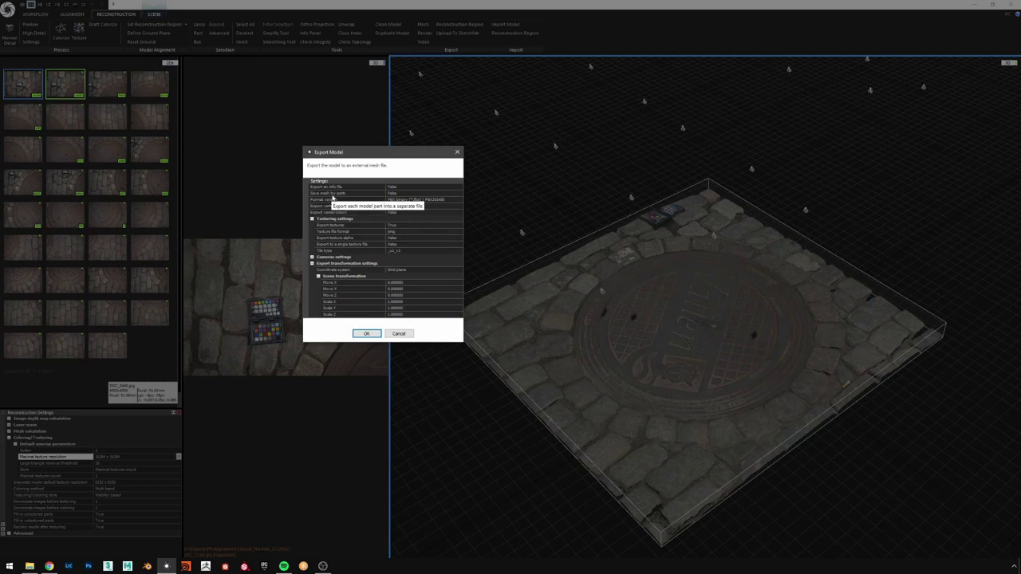
- Export the model with PNG textures, without texture alpha and without saving the mesh by parts
click(333, 195)
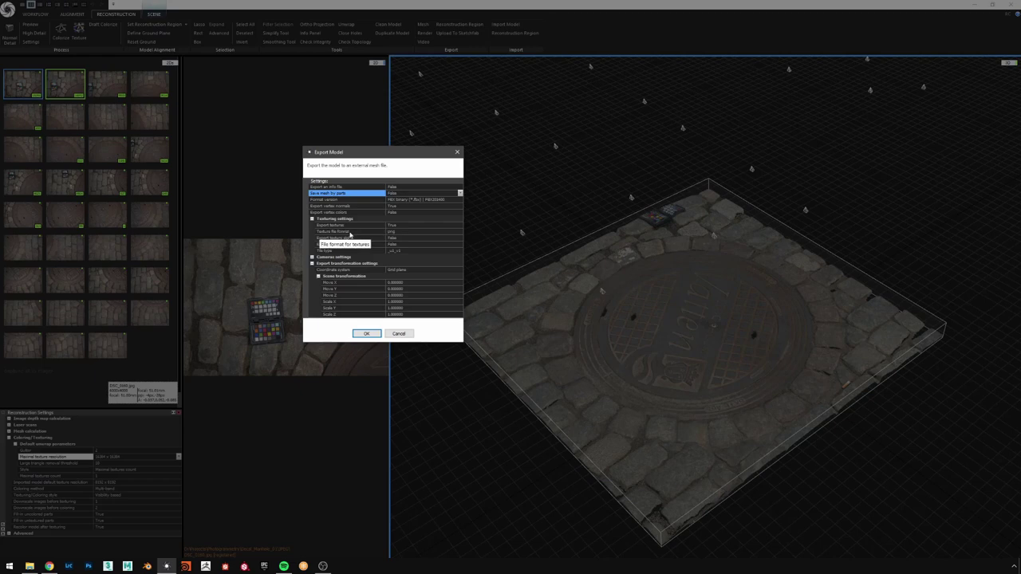
click(347, 232)
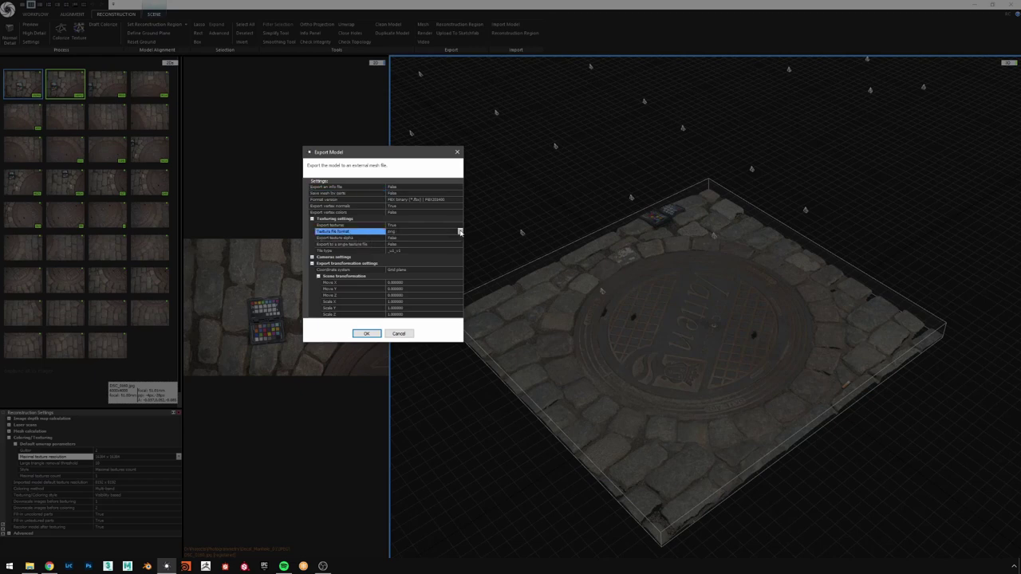
click(352, 239)
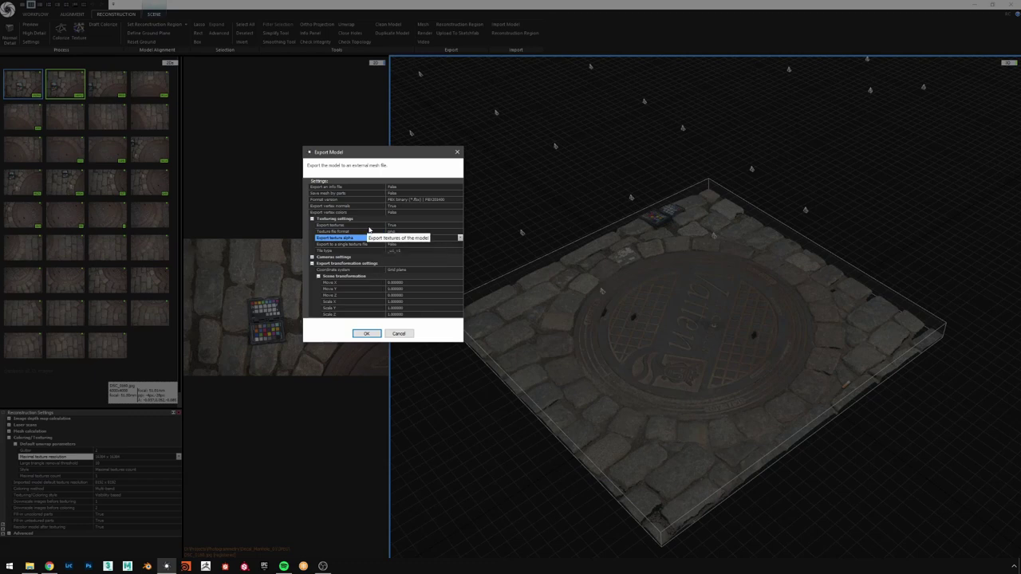
click(369, 226)
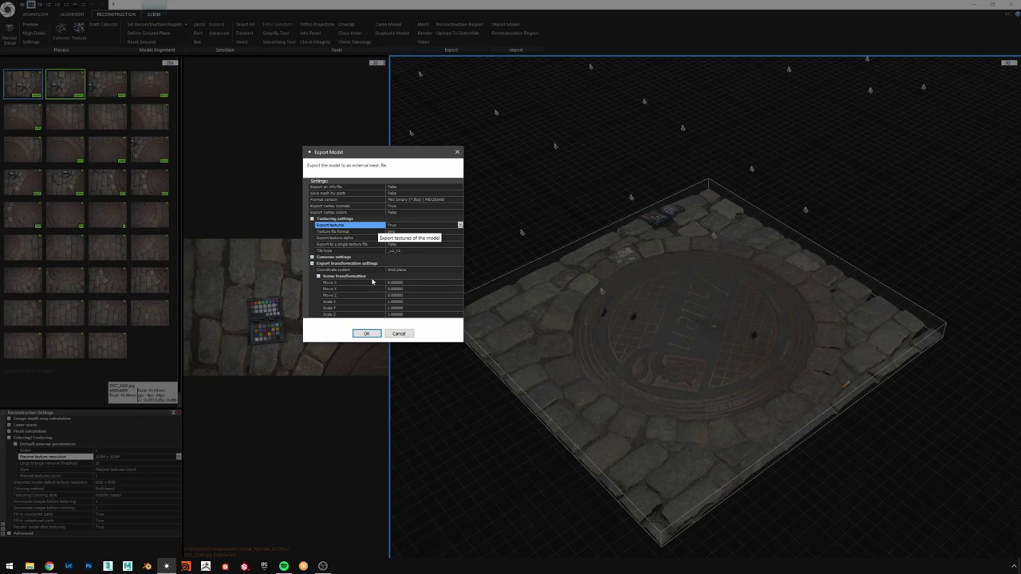
click(368, 333)
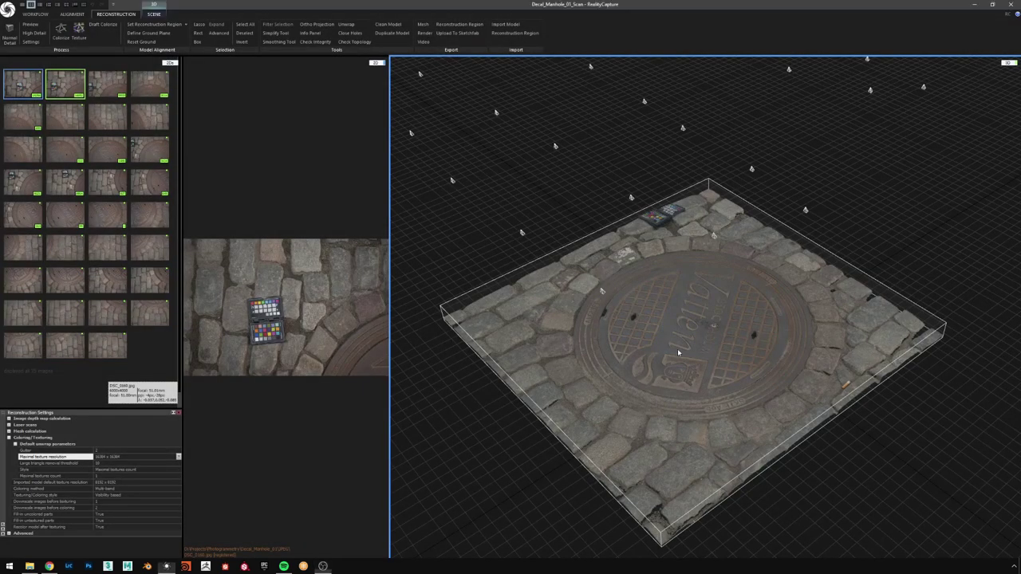
- Switch to File Explorer, check the exported FBX file and open the texture Decal_Manhole_01_Scan_ULTRA_u1_v1.png
click(30, 566)
click(148, 87)
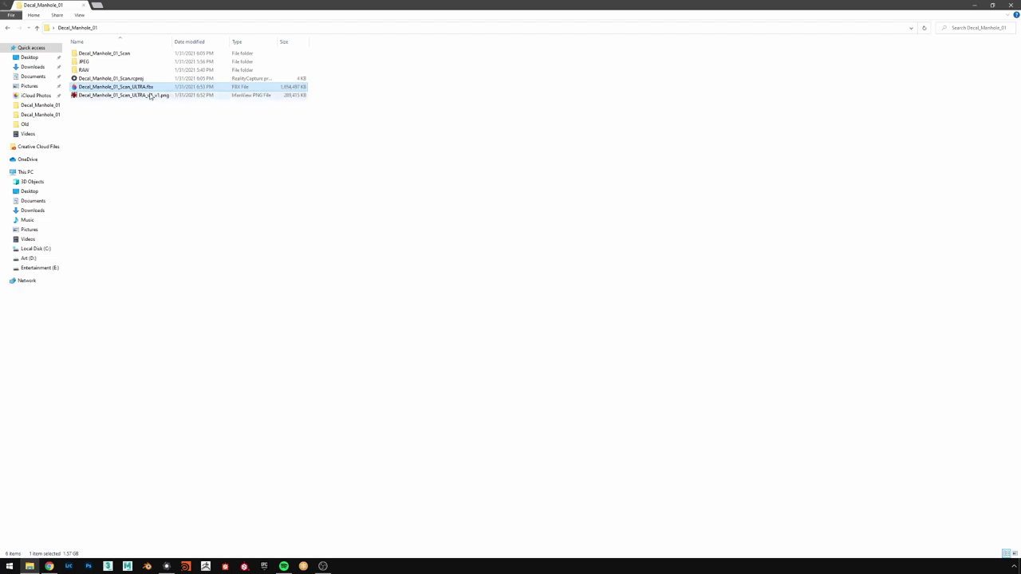
click(119, 96)
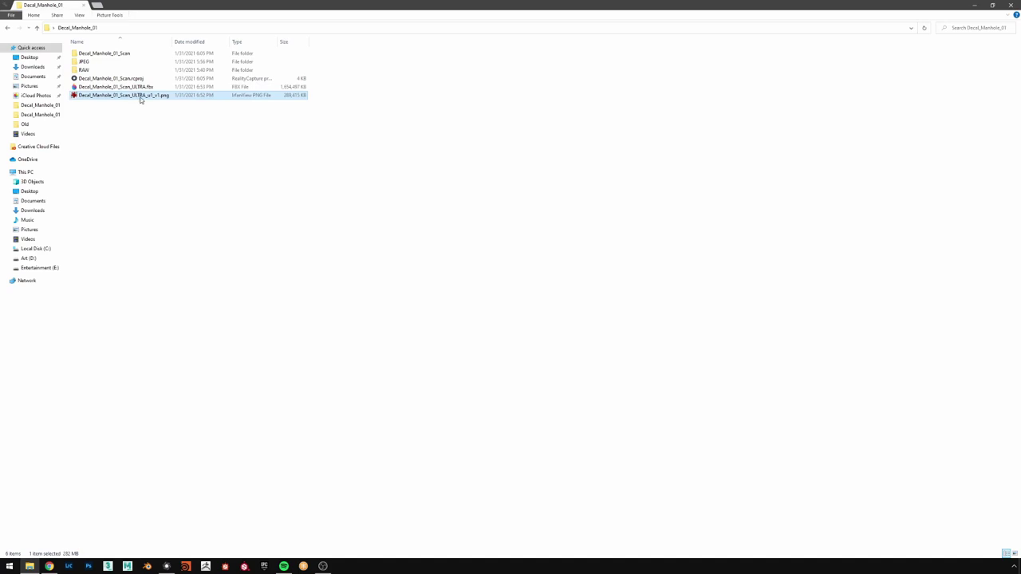
double_click(140, 95)
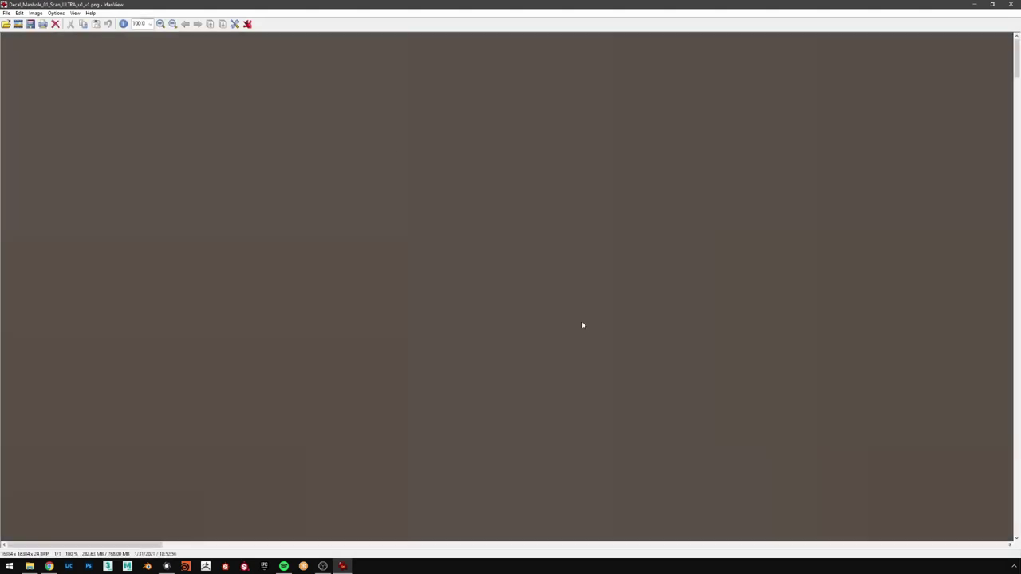
- Examine the exported texture as a full-screen overview and at full size across the cobblestone and cover pieces, and close the viewer
drag(582, 324, 499, 253)
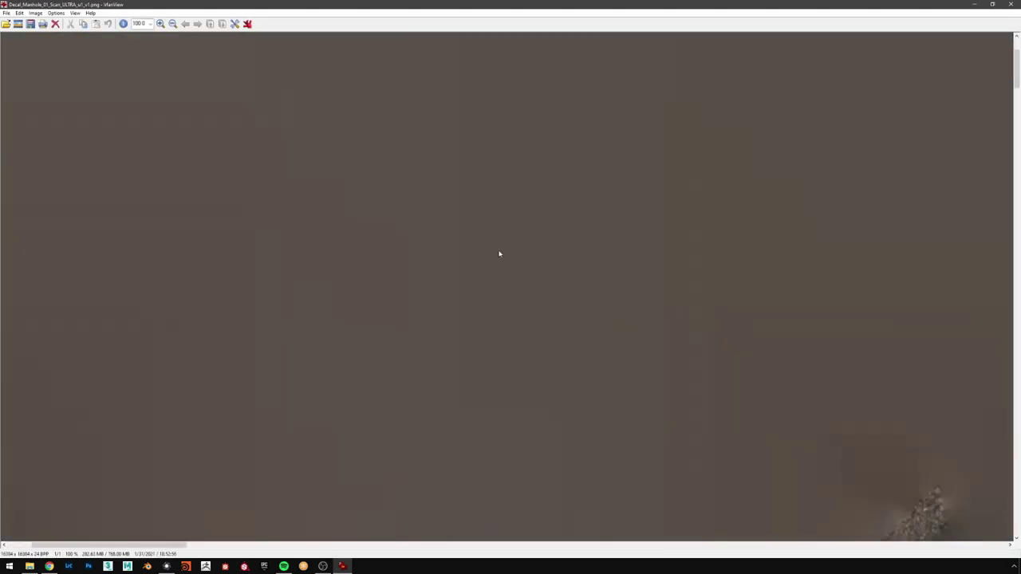
double_click(465, 204)
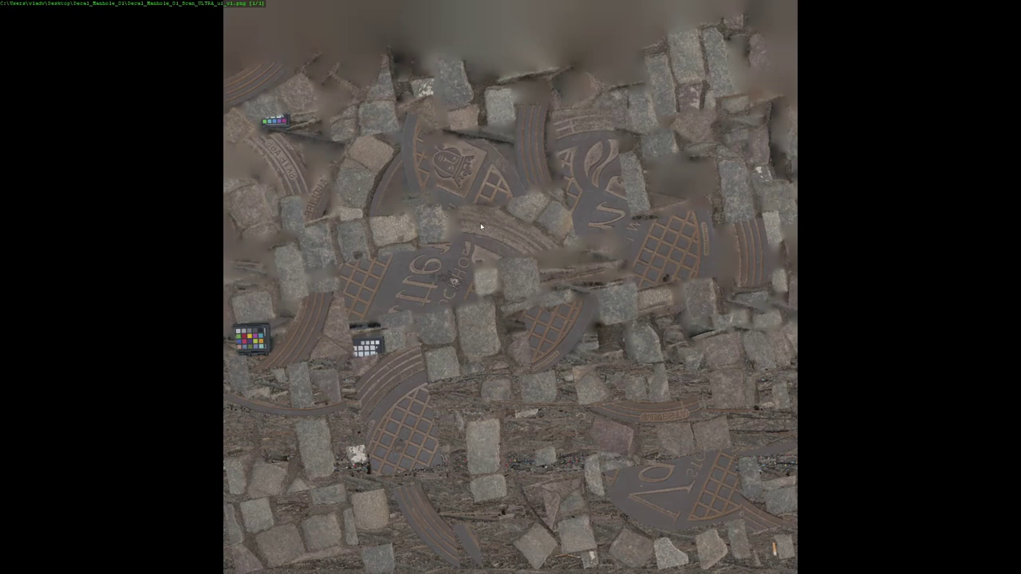
double_click(519, 258)
right_drag(681, 368, 469, 82)
right_drag(831, 488, 642, 262)
drag(642, 262, 696, 277)
right_drag(696, 276, 527, 72)
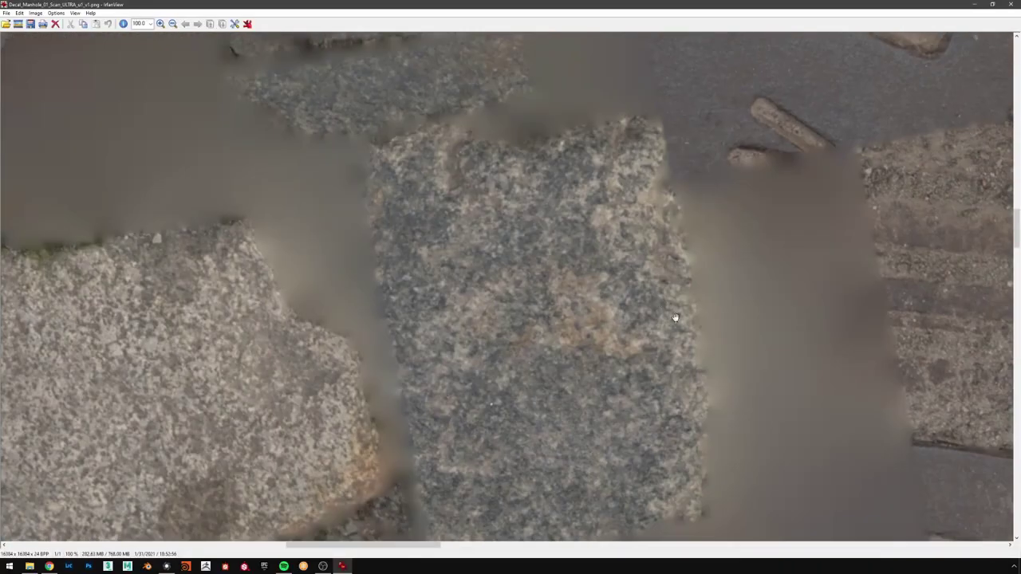
right_drag(676, 318, 497, 142)
right_drag(718, 478, 457, 71)
click(634, 285)
key(Return)
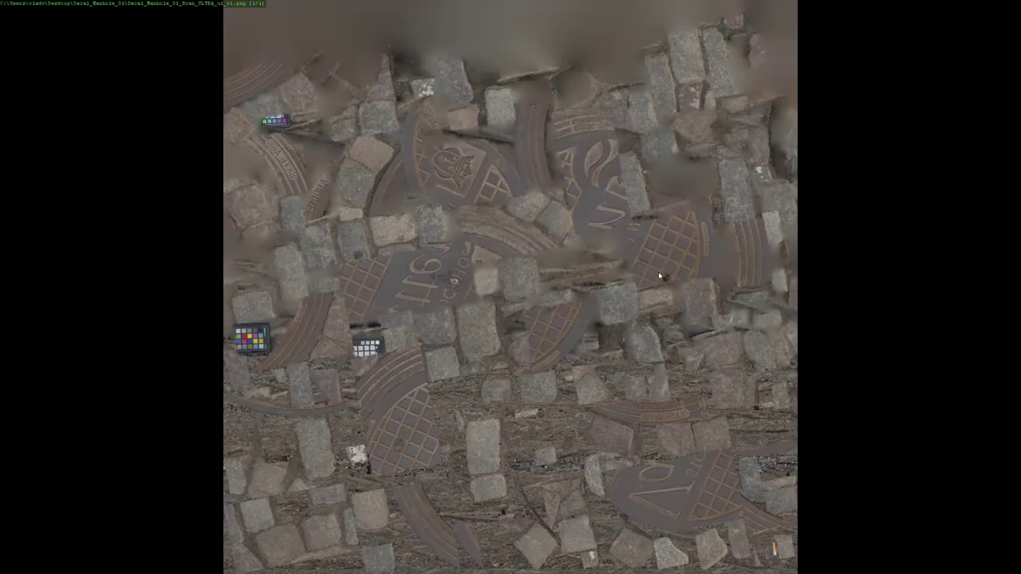
key(Return)
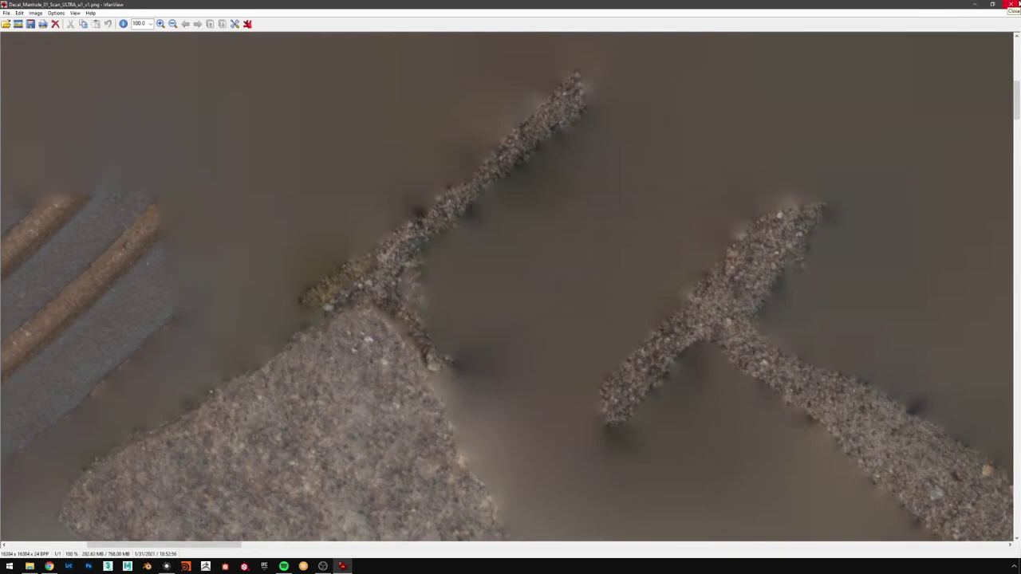
click(1013, 5)
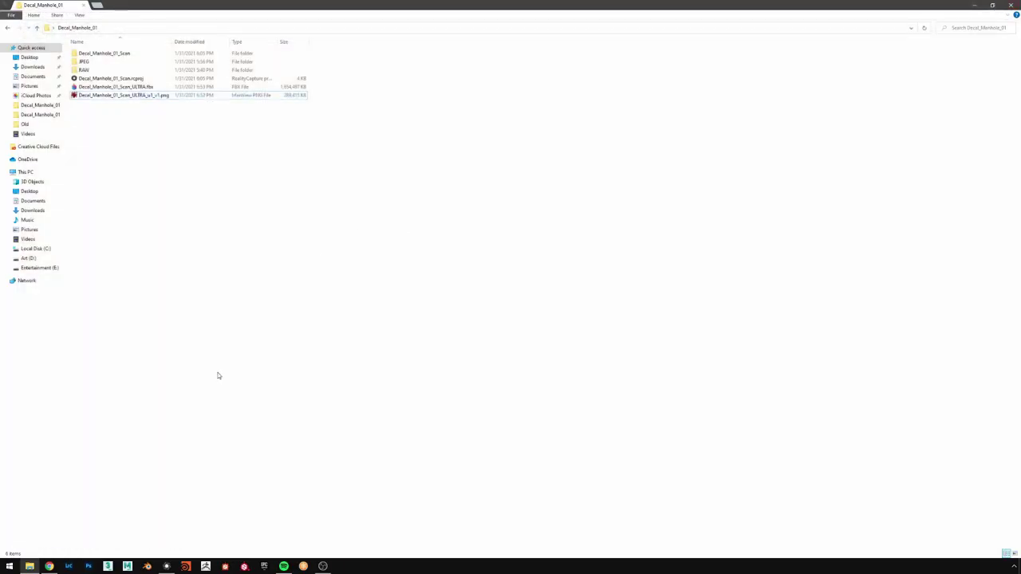
- Return to RealityCapture and open the Simplify Tool for the textured manhole model
click(165, 566)
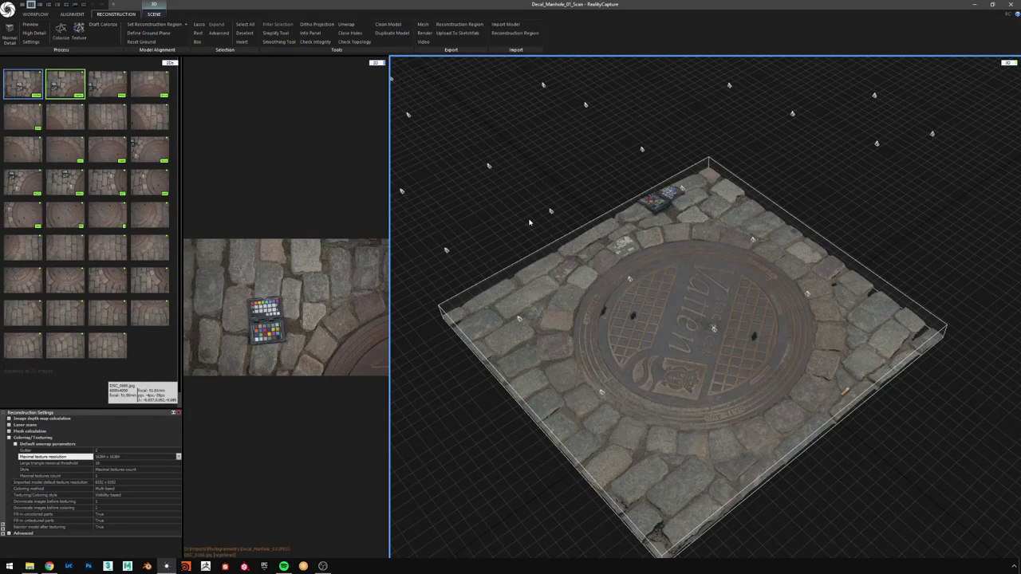
mouse_move(722, 334)
mouse_down()
mouse_move(719, 359)
mouse_move(718, 316)
mouse_up()
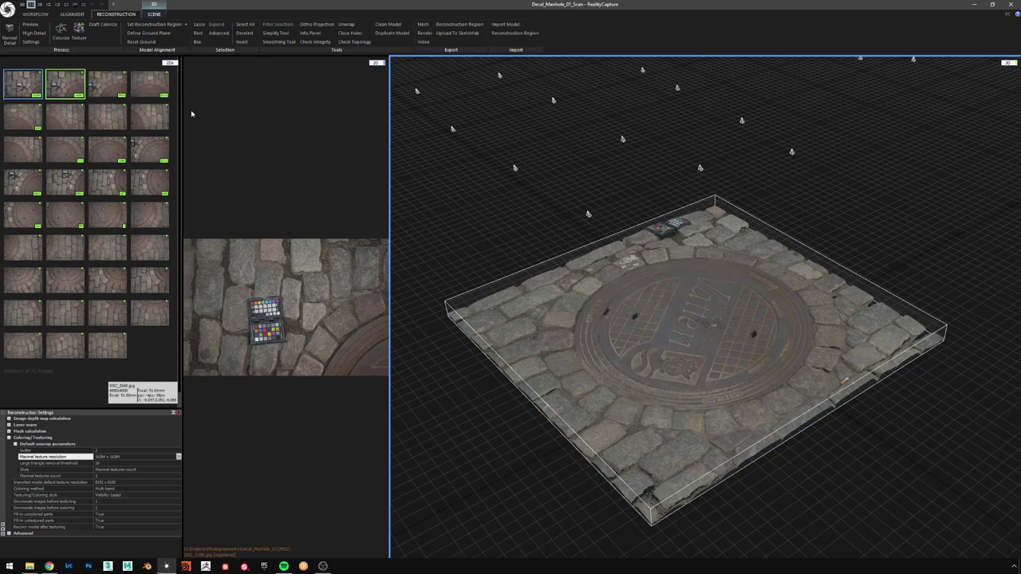
click(285, 36)
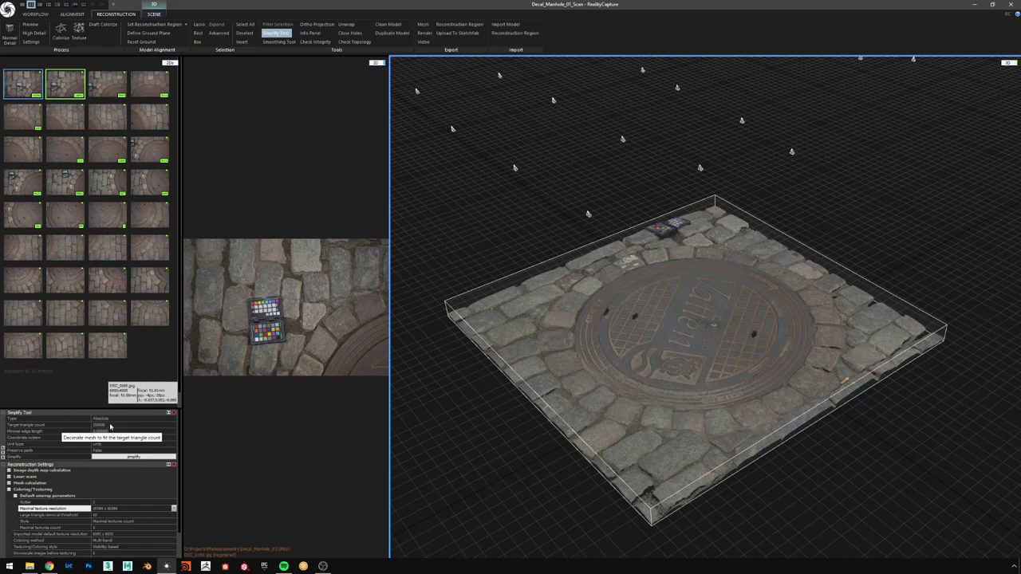
- Examine the textured manhole and cobblestone scan from several angles
drag(706, 360, 742, 346)
scroll(738, 343, up, 3)
scroll(739, 344, down, 3)
scroll(743, 347, up, 2)
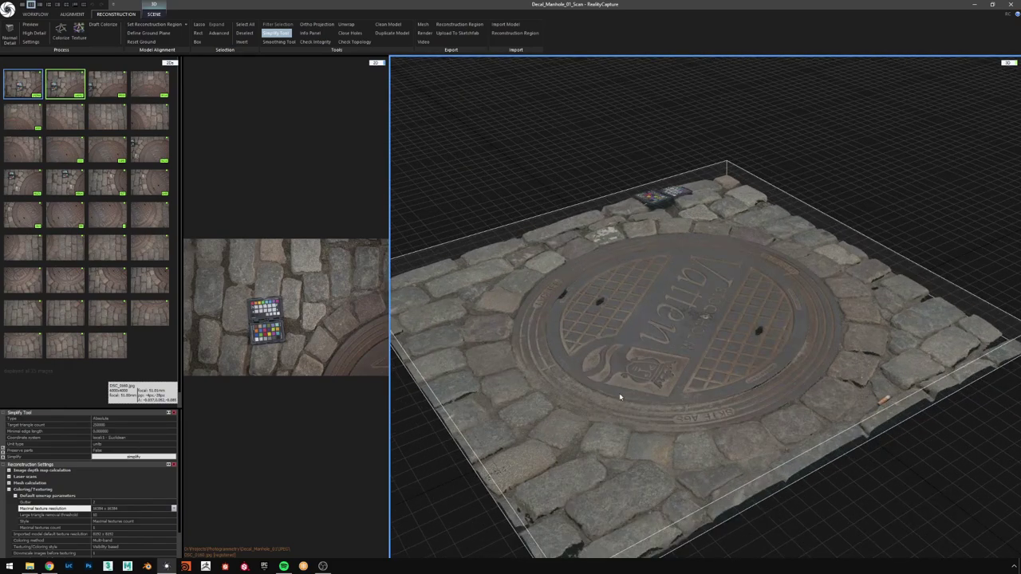
mouse_move(696, 325)
mouse_down()
mouse_move(719, 312)
mouse_move(705, 314)
mouse_up()
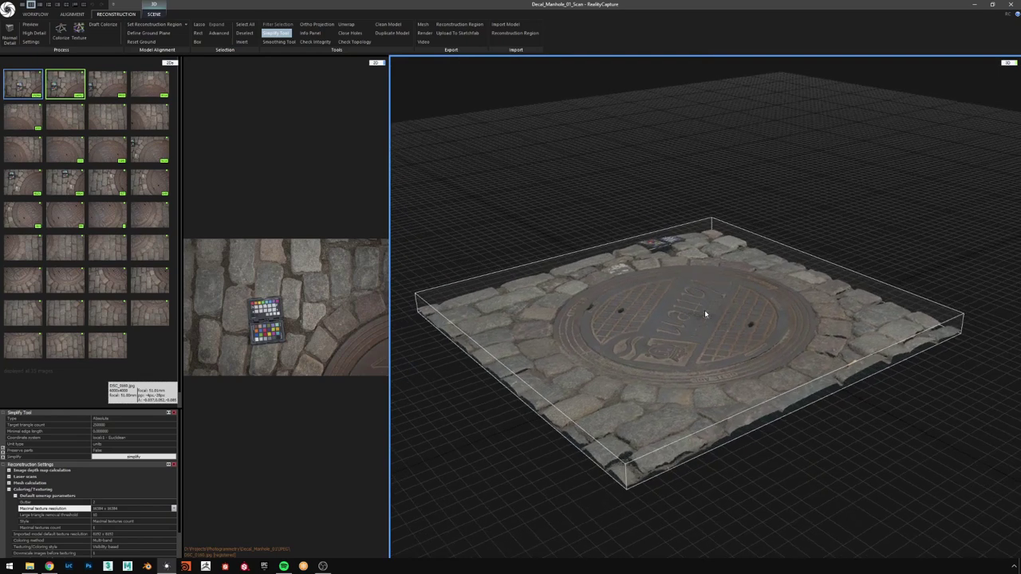
drag(731, 316, 701, 310)
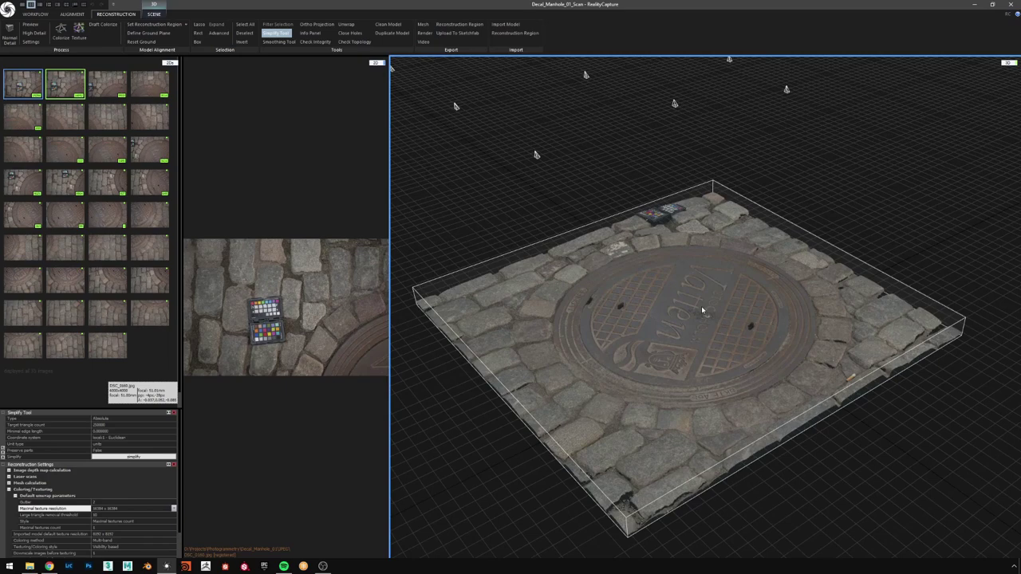
drag(704, 304, 710, 324)
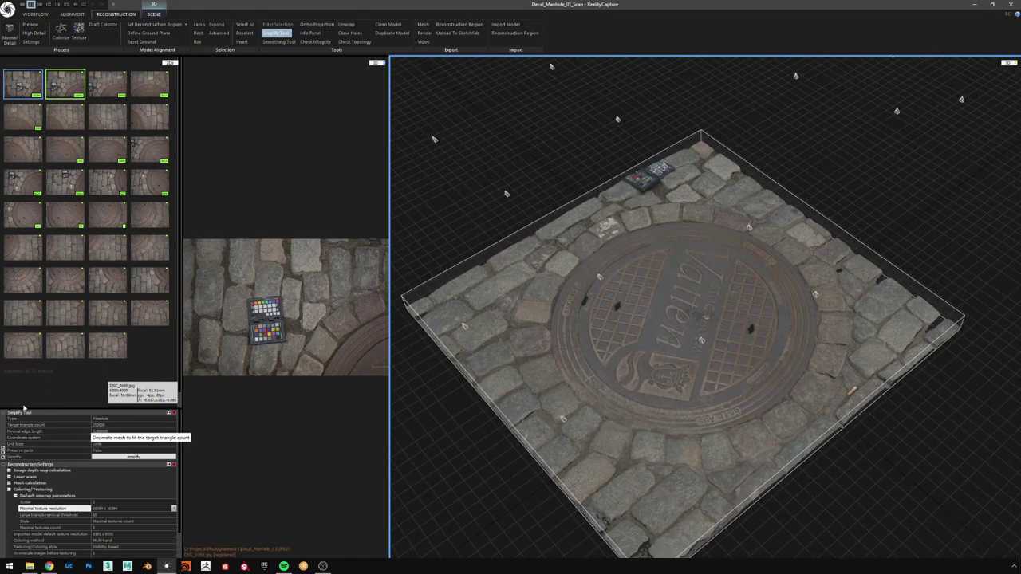
- Simplify the manhole scan mesh to a target of 250000 triangles, with part preservation set to False
click(107, 425)
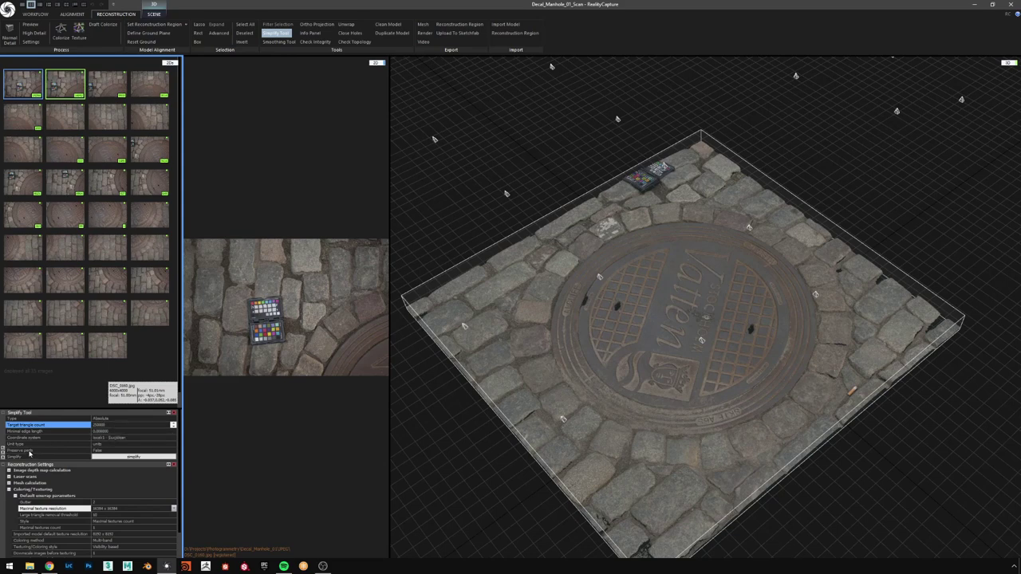
click(30, 452)
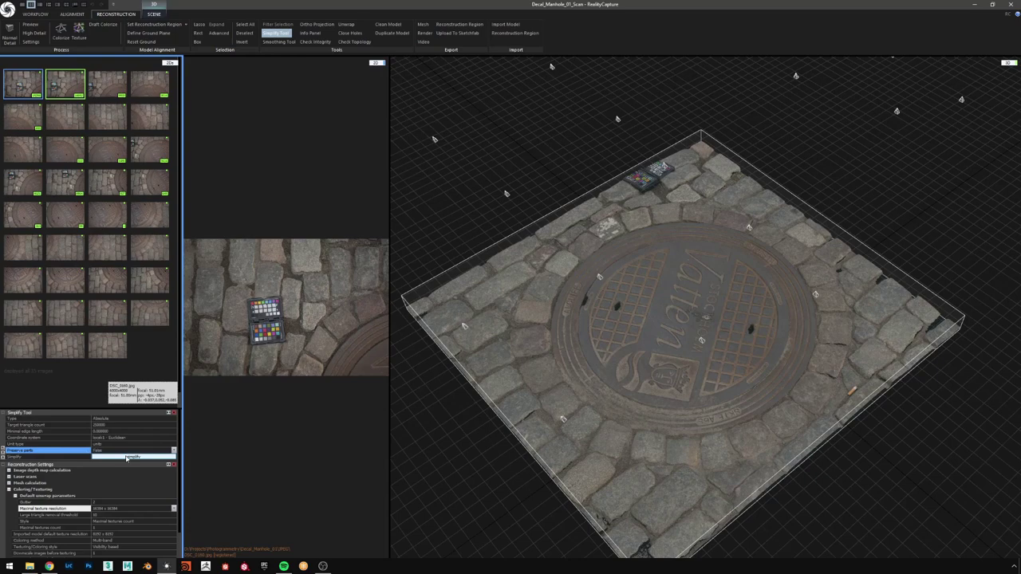
click(126, 457)
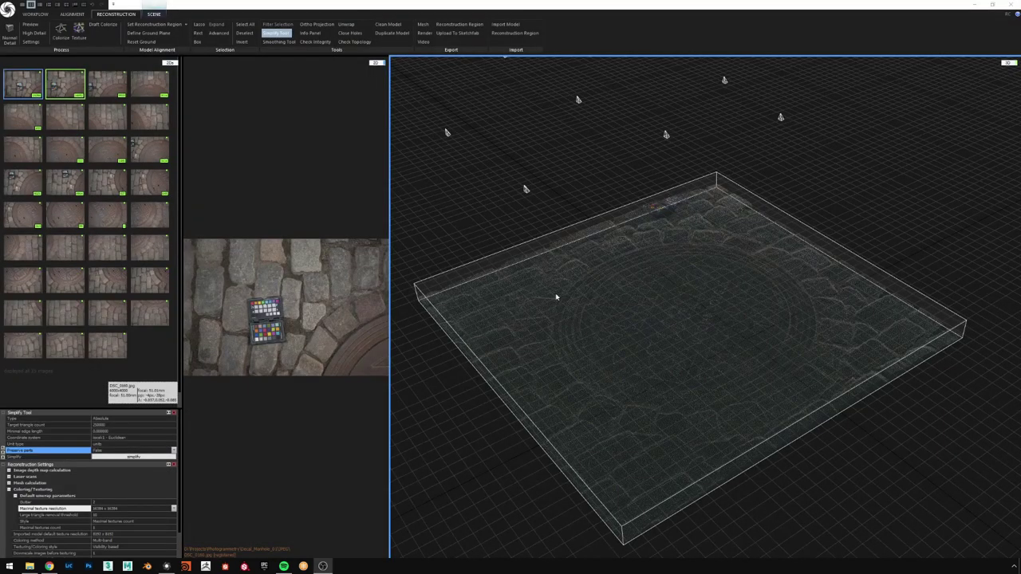
- Display the simplified manhole mesh as a solid surface instead of vertices
mouse_move(671, 290)
mouse_down()
mouse_move(683, 312)
mouse_move(680, 302)
mouse_up()
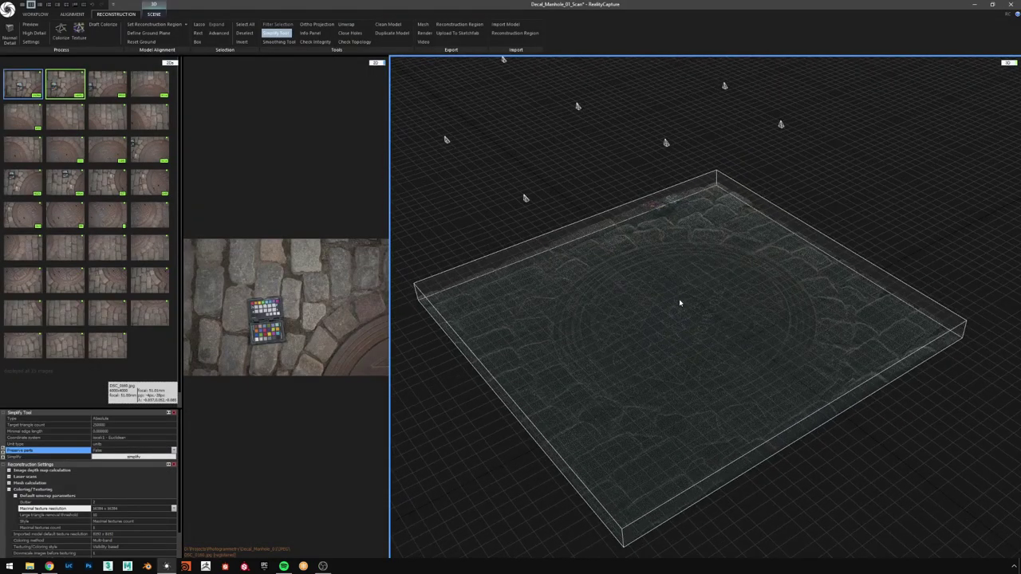
click(154, 13)
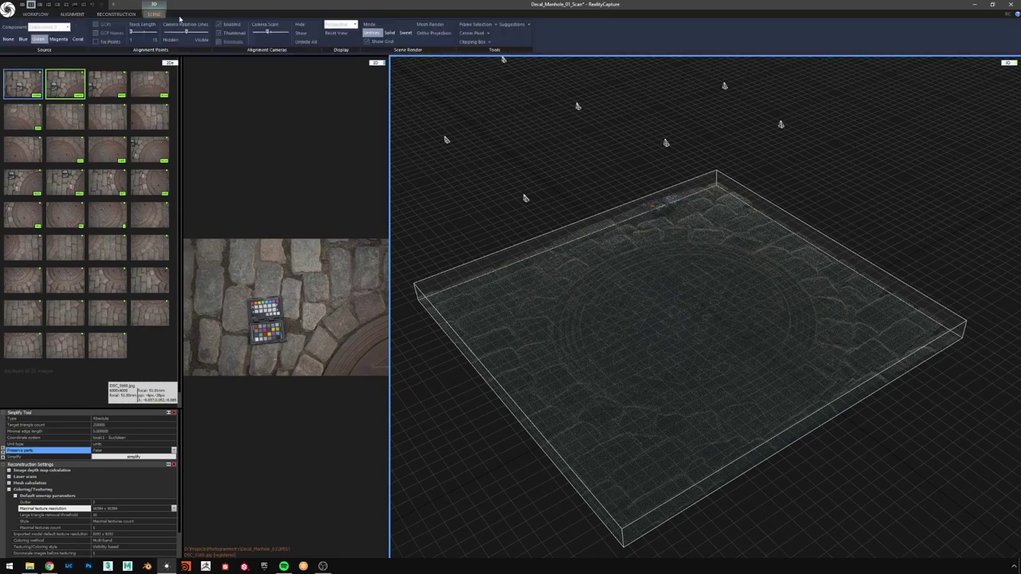
click(393, 36)
- Inspect the simplified mesh up close and from several angles, including the manhole lettering, grid pattern, holes and surrounding cobblestones
scroll(744, 299, up, 10)
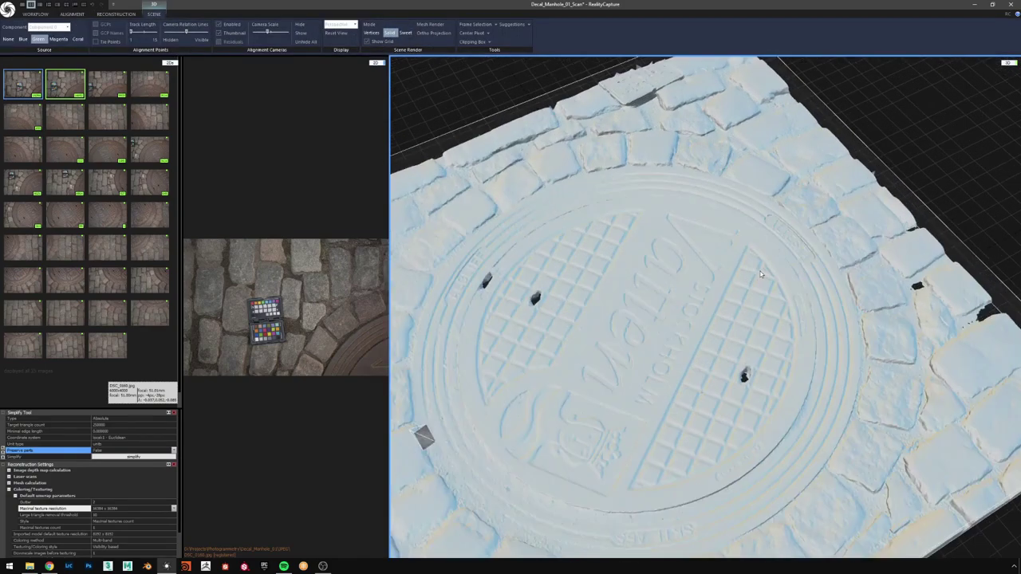
drag(745, 298, 820, 269)
drag(793, 419, 792, 428)
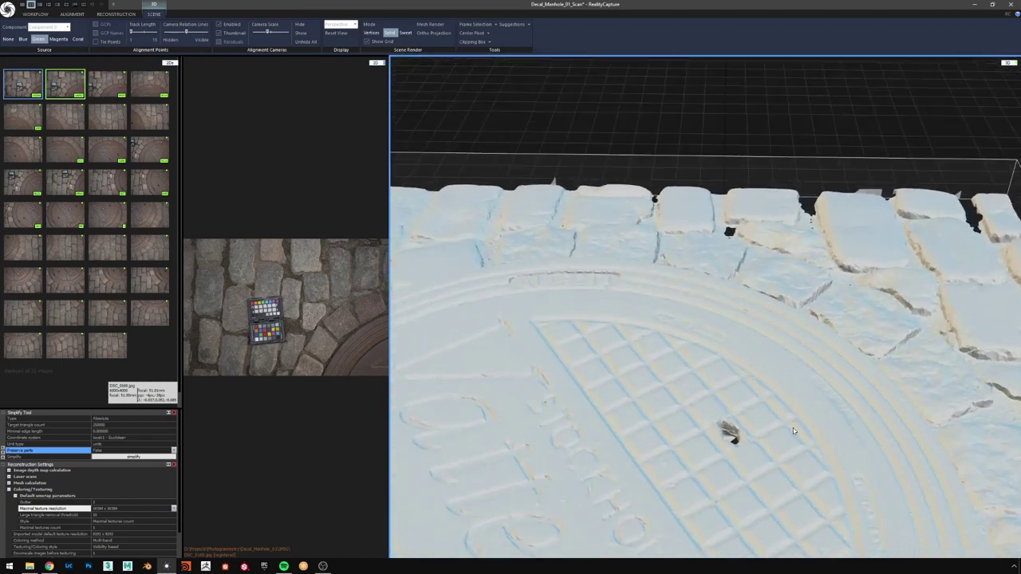
scroll(799, 382, down, 4)
drag(799, 382, 735, 411)
drag(816, 416, 625, 276)
scroll(878, 374, up, 4)
scroll(880, 376, down, 3)
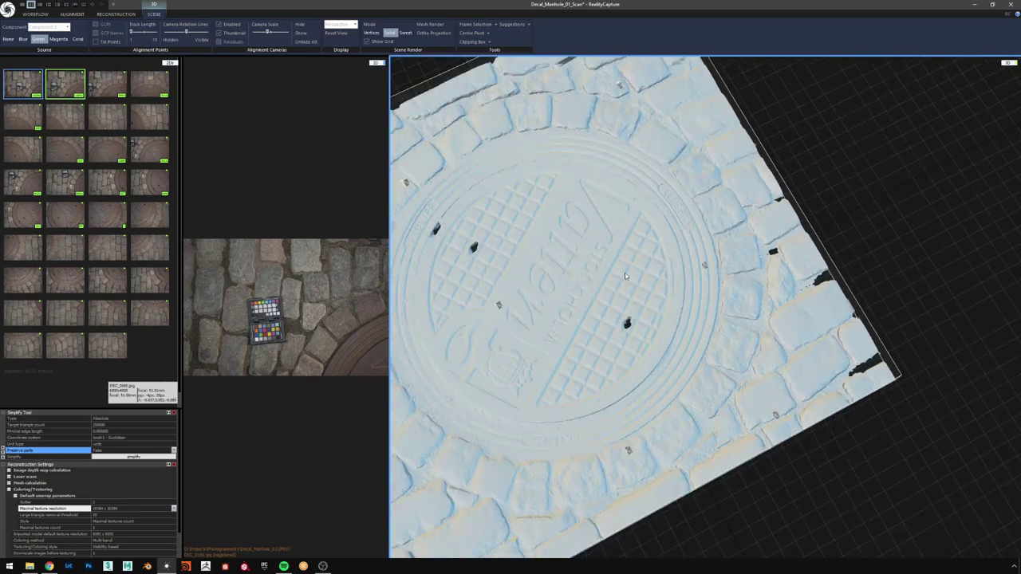
right_drag(617, 272, 732, 287)
drag(697, 322, 572, 283)
drag(770, 323, 813, 296)
scroll(770, 341, up, 2)
drag(770, 341, 877, 323)
drag(708, 338, 780, 345)
right_drag(691, 360, 867, 332)
drag(850, 331, 826, 311)
right_drag(847, 308, 743, 375)
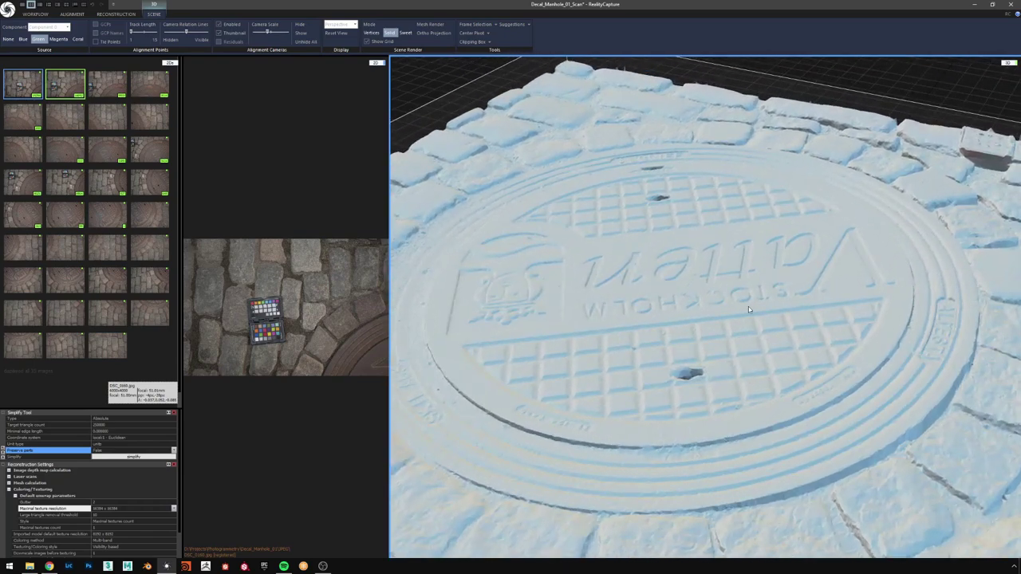
scroll(748, 306, down, 3)
drag(686, 311, 643, 329)
scroll(772, 346, down, 3)
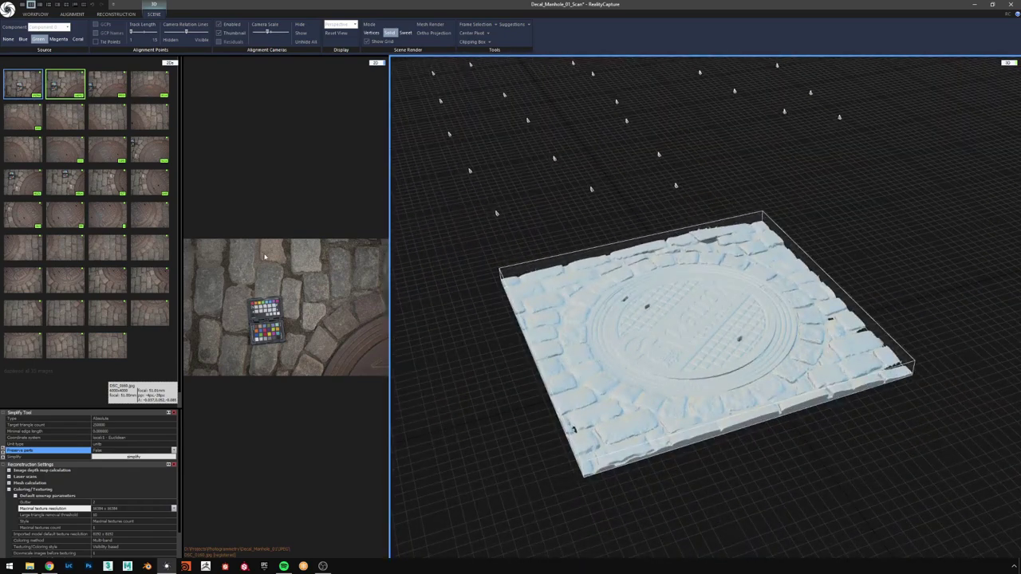
- Export the simplified mesh to the Decal_Manhole_01 folder as Decal_Manhole_01_Scan_MID.fbx, keeping the proposed export settings
click(116, 13)
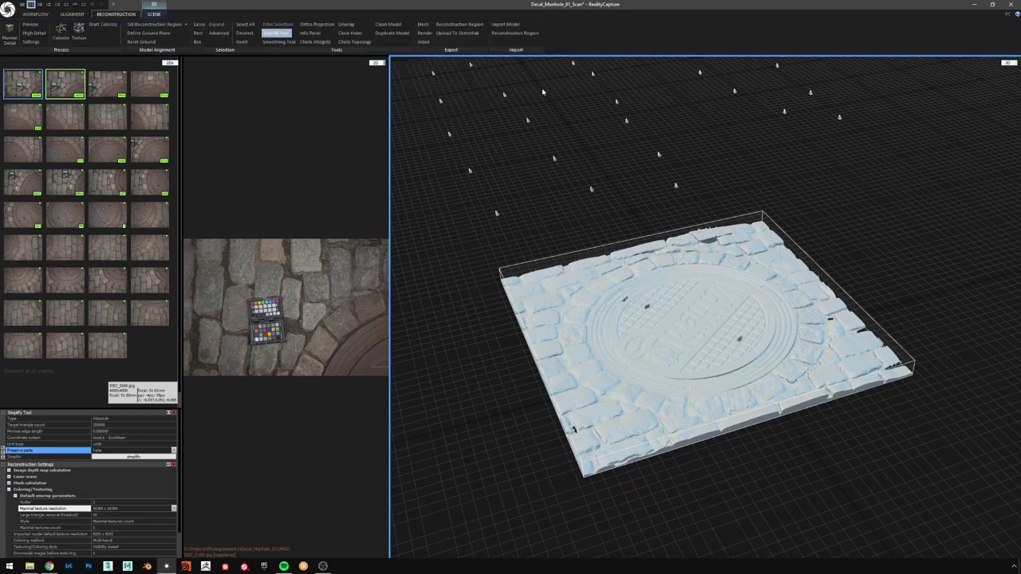
click(425, 26)
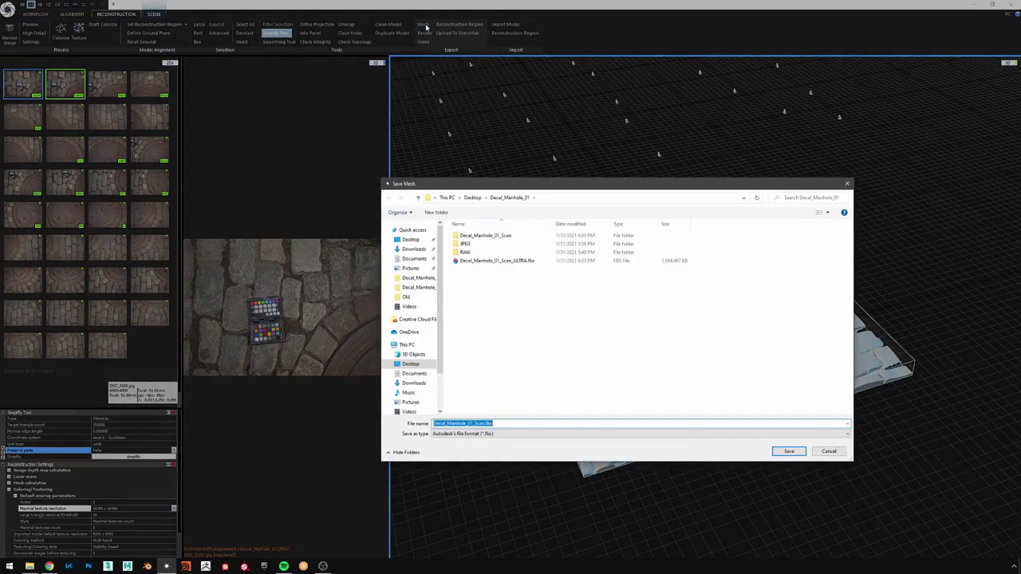
click(523, 262)
click(501, 423)
click(500, 423)
click(501, 423)
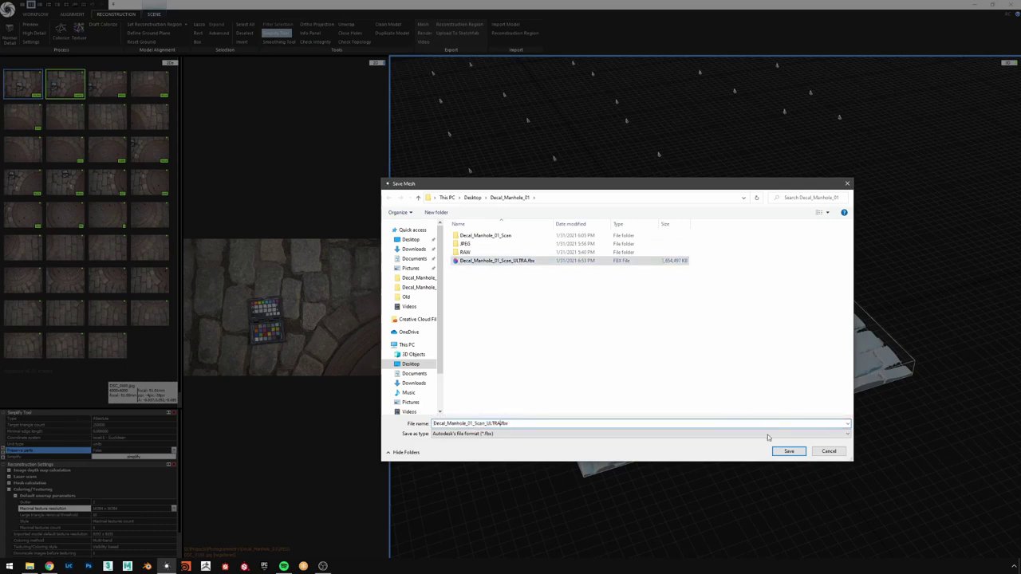
key(BackSpace)
key(BackSpace)
key(BackSpace)
text(MID)
key(Return)
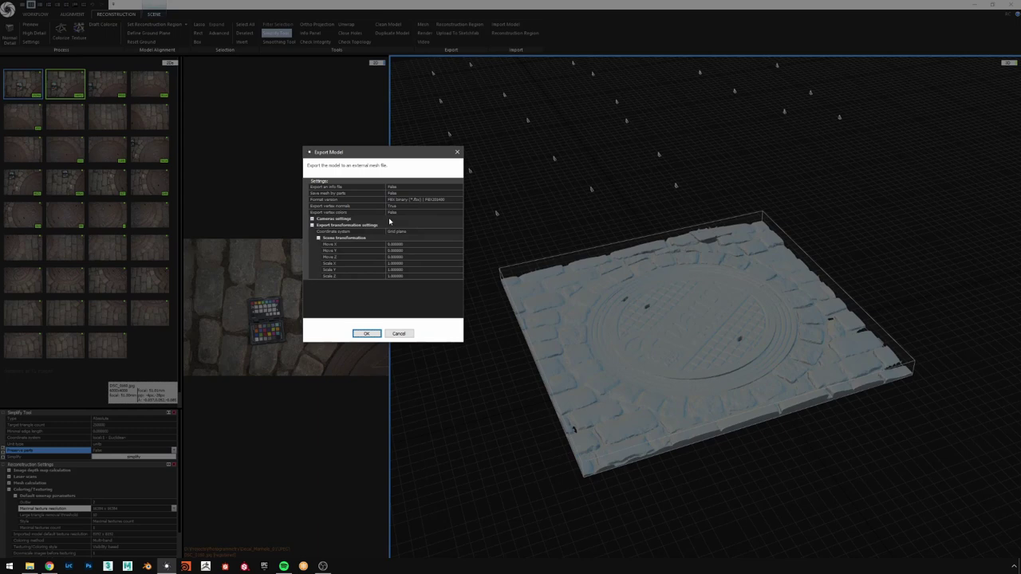
click(366, 333)
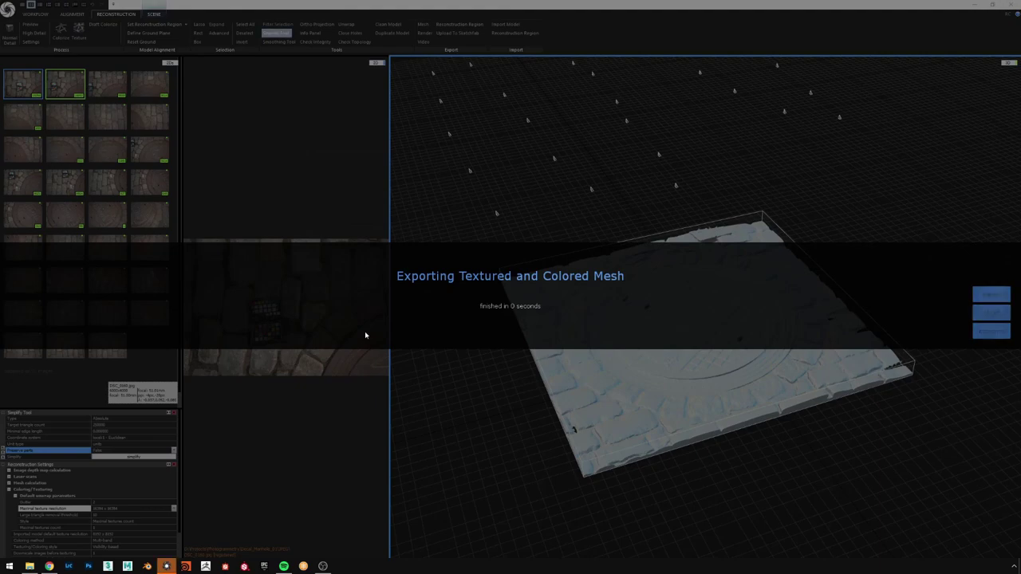
- Switch to File Explorer and compare the MID and ULTRA FBX files in the Decal_Manhole_01 folder
click(30, 566)
click(43, 5)
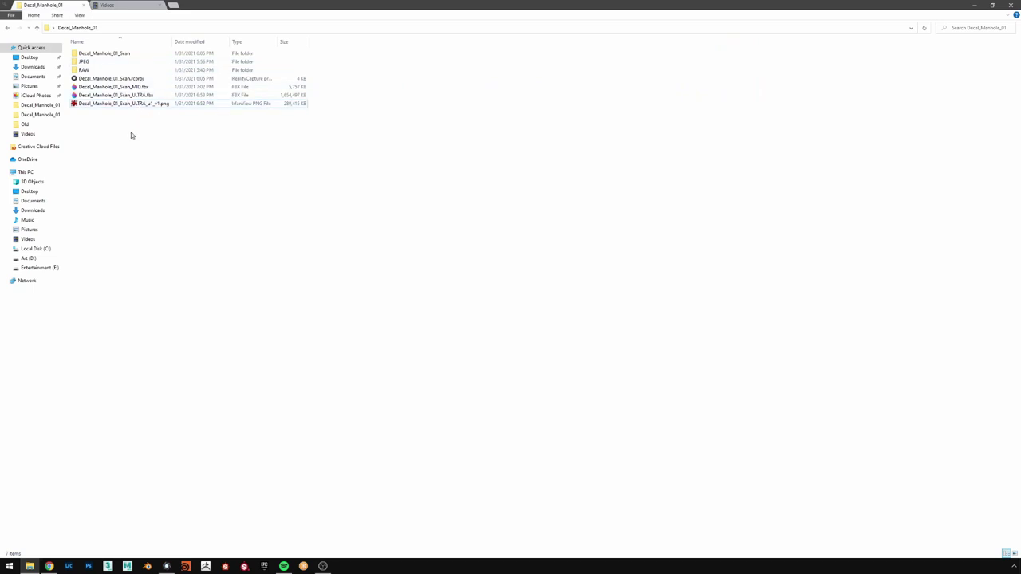
click(149, 96)
ctrl+click(145, 87)
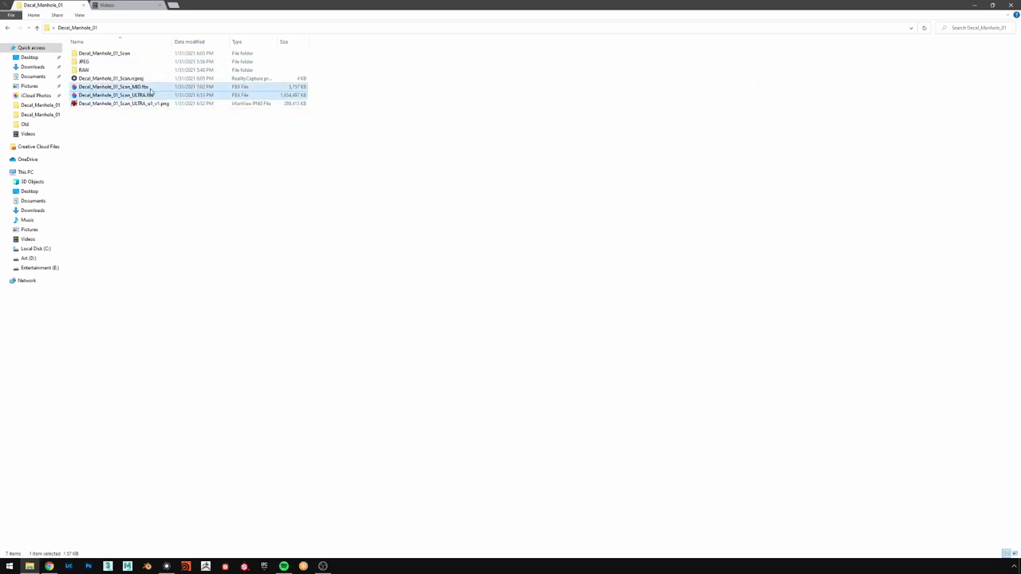
click(315, 197)
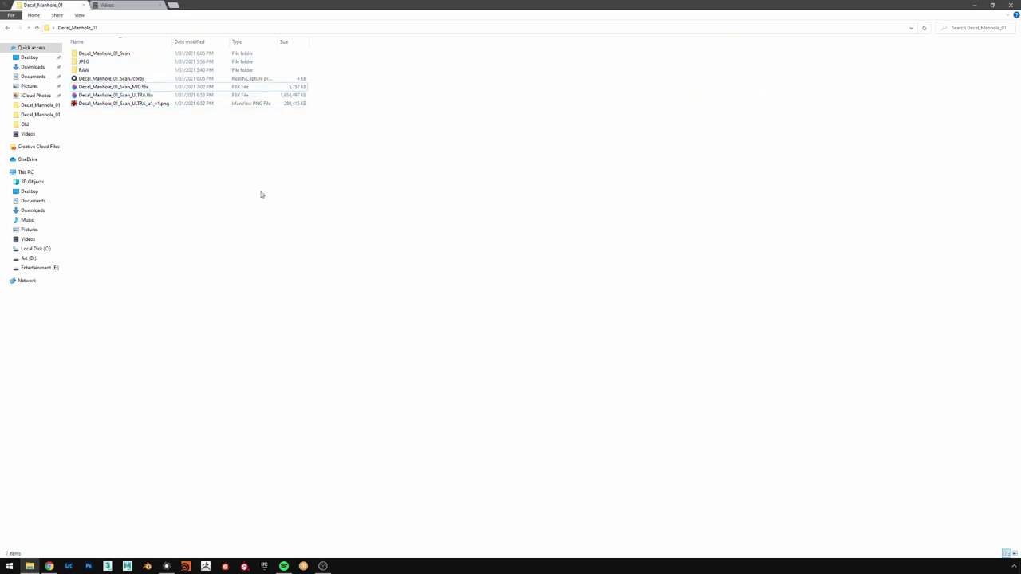
click(976, 4)
drag(679, 288, 748, 307)
middle_drag(753, 325, 717, 317)
scroll(717, 318, up, 3)
scroll(716, 318, down, 4)
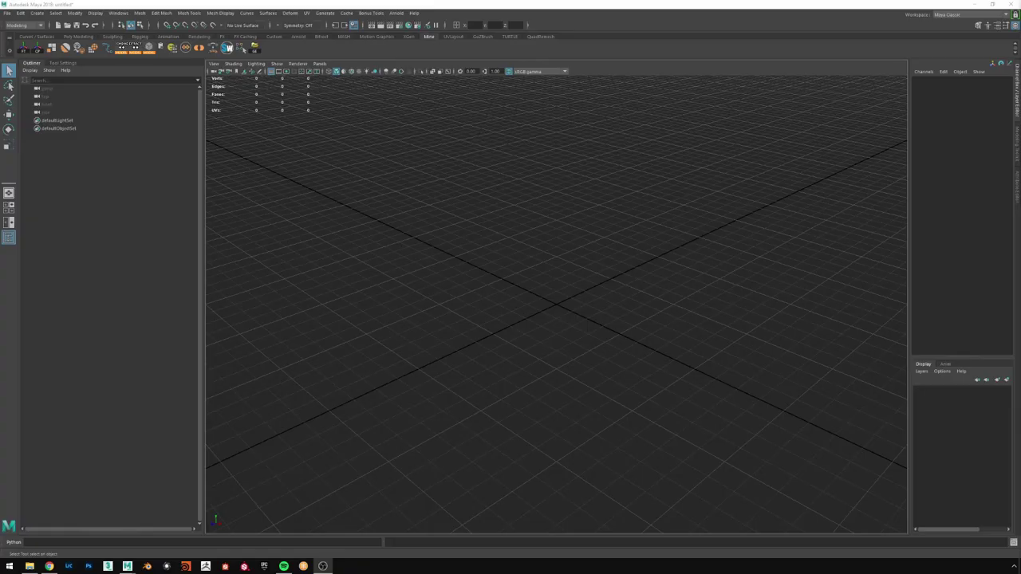
- Switch to Maya and import Decal_Manhole_01_Scan_MID.fbx from the Decal_Manhole_01 folder on the desktop
click(564, 309)
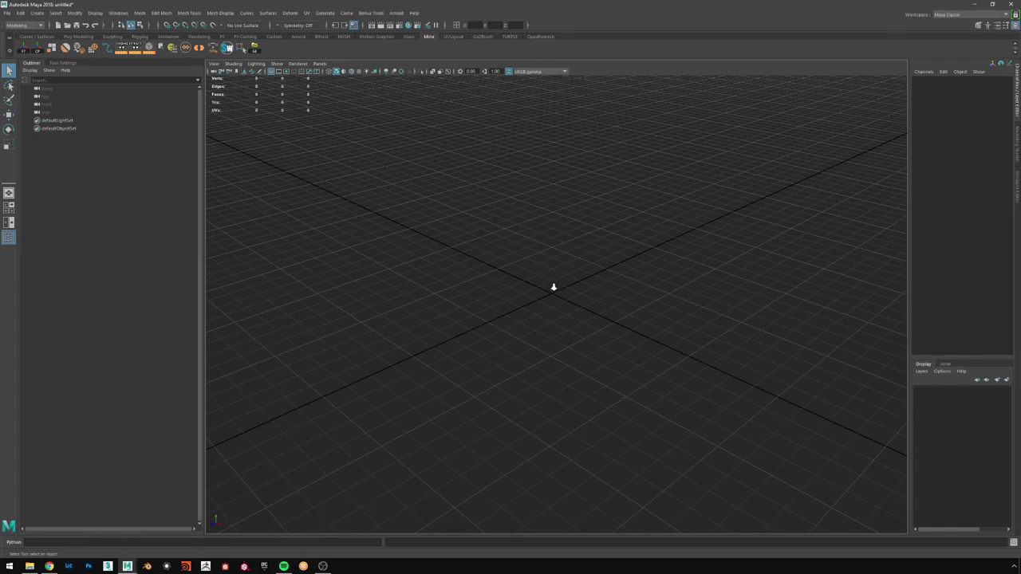
key(w)
mouse_move(569, 312)
alt+mouse_down()
mouse_move(563, 303)
mouse_move(574, 295)
mouse_move(617, 465)
mouse_move(561, 285)
mouse_move(571, 303)
alt+mouse_up()
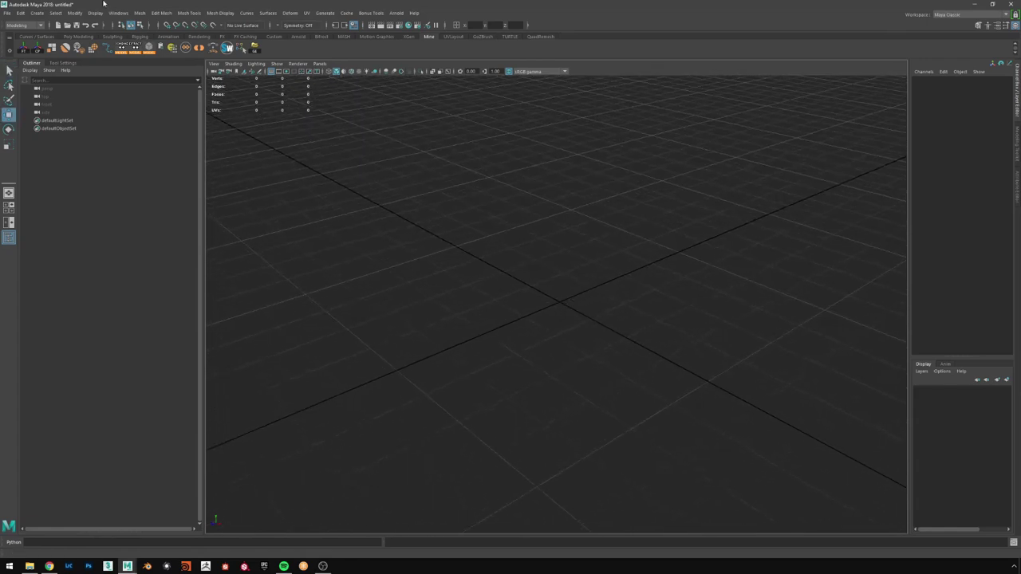
click(7, 13)
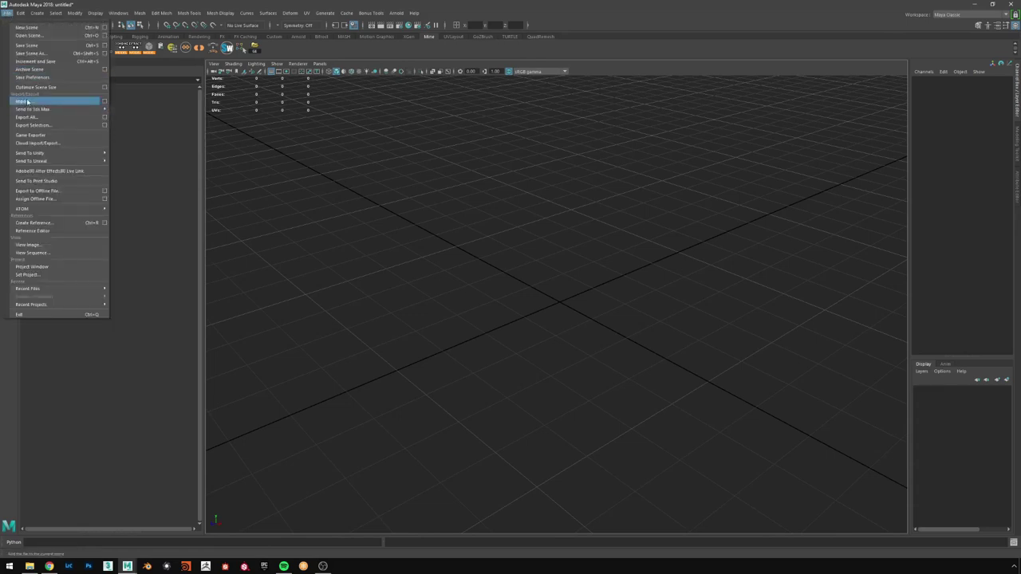
click(94, 101)
click(299, 132)
double_click(358, 129)
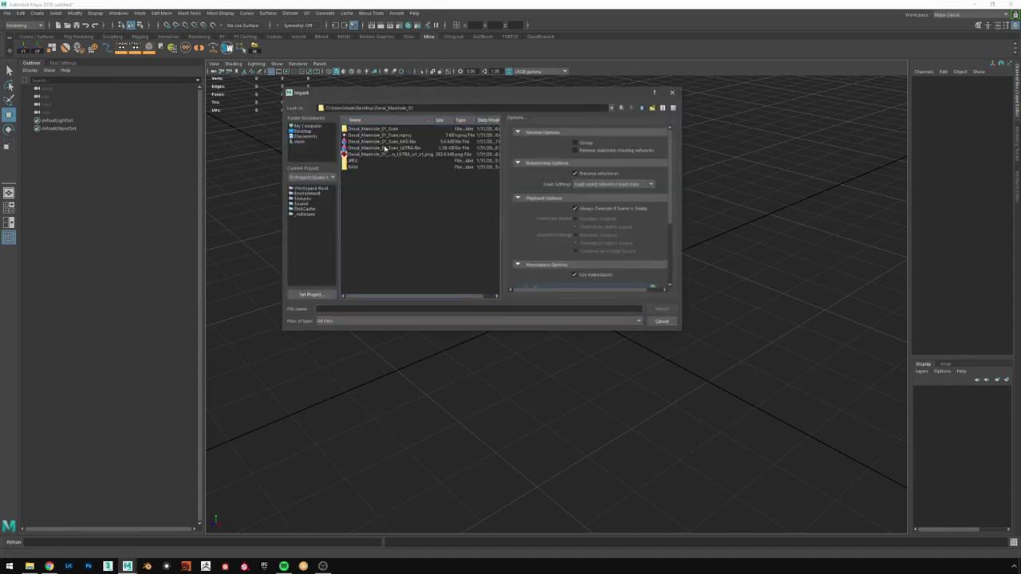
double_click(409, 141)
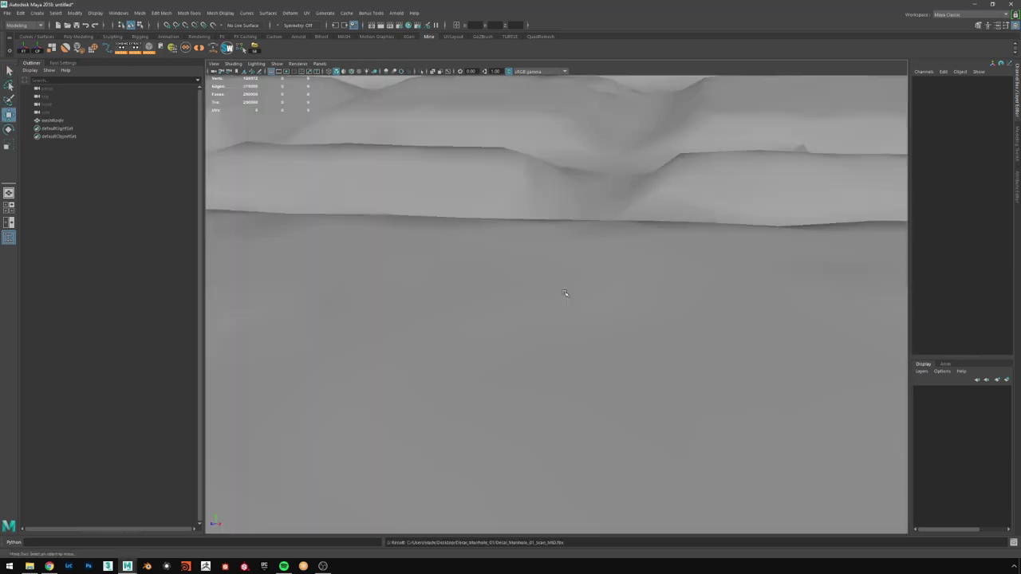
- Set the imported manhole mesh's Scale X, Y and Z to 1
scroll(565, 294, down, 10)
alt+drag(589, 294, 667, 299)
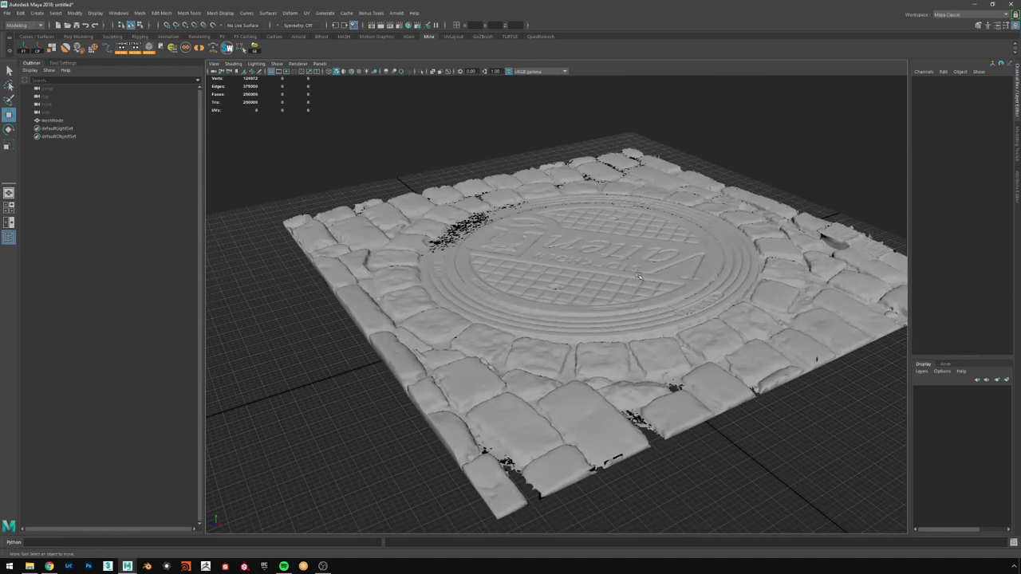
alt+drag(632, 266, 638, 278)
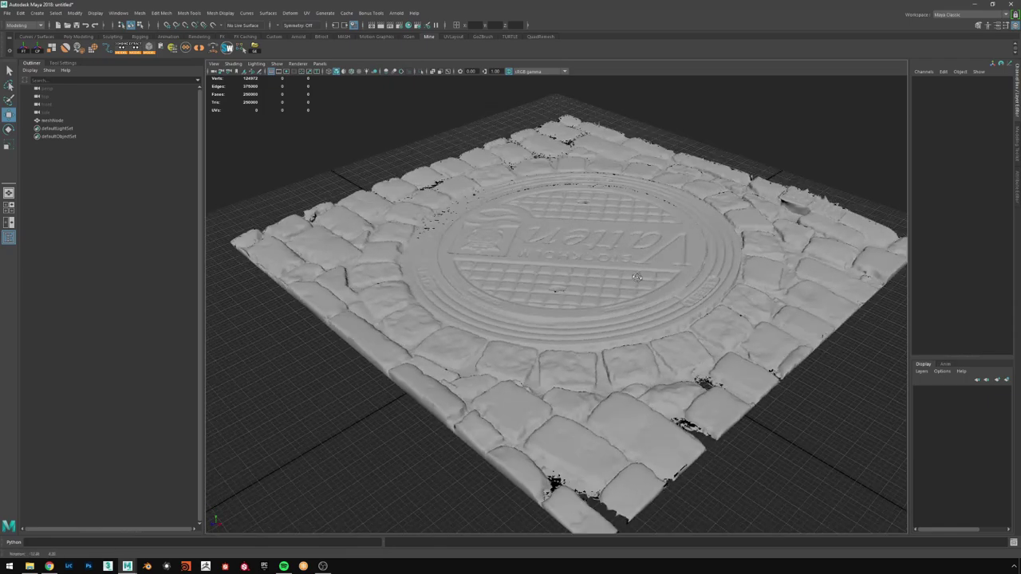
click(698, 301)
alt+drag(698, 301, 676, 289)
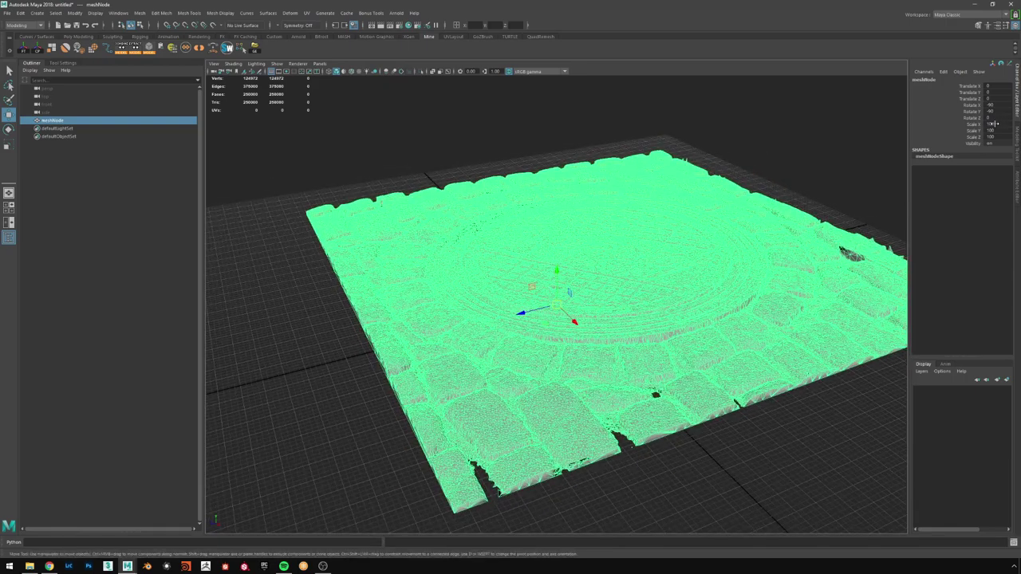
alt+drag(856, 206, 650, 302)
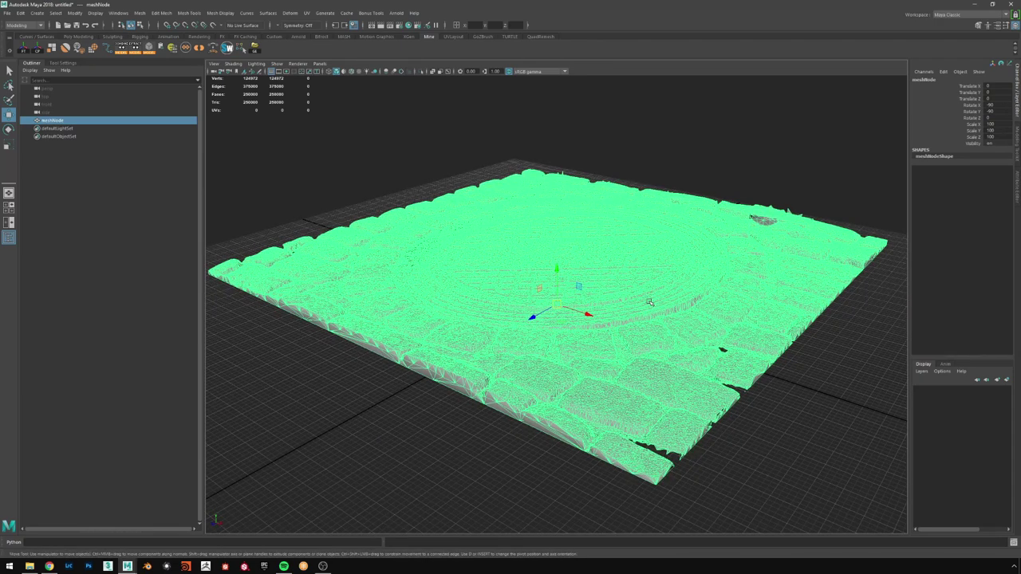
alt+drag(737, 182, 797, 232)
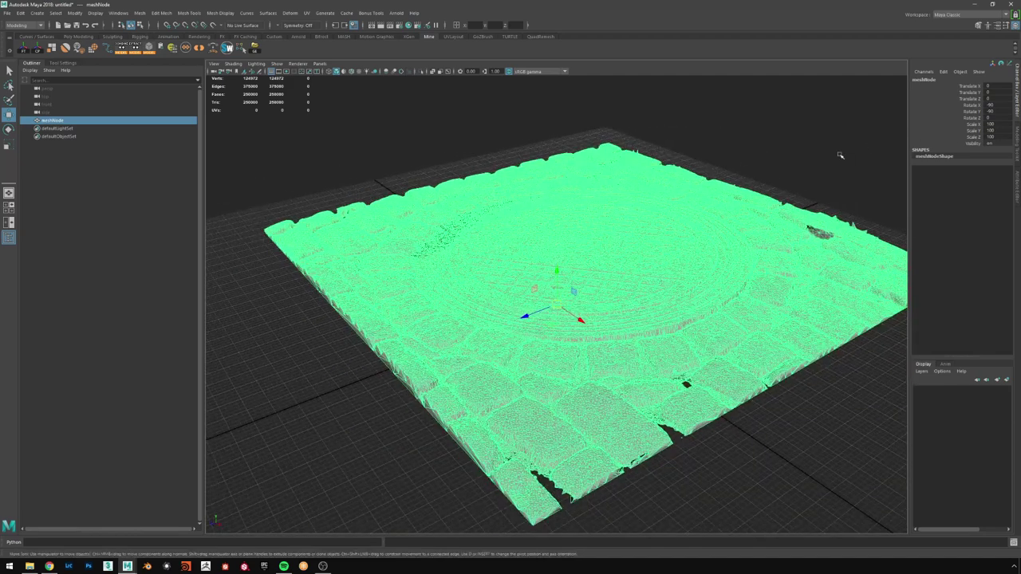
drag(997, 123, 991, 136)
text(1)
key(Return)
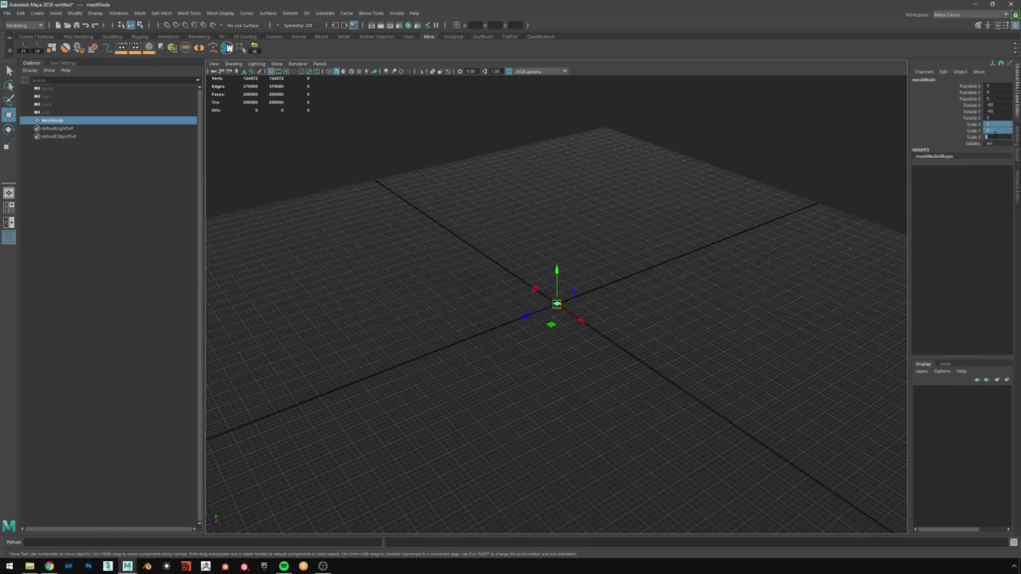
- Frame the rescaled manhole mesh in the viewport and view it from above
alt+middle_drag(540, 272, 563, 257)
key(f)
alt+drag(576, 274, 571, 355)
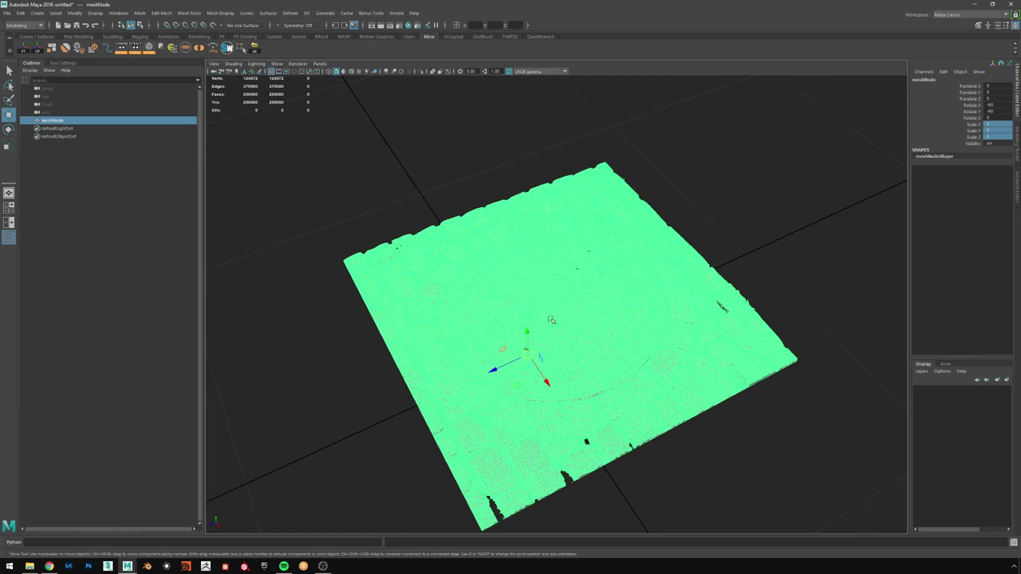
- Set the manhole mesh's Scale X, Y and Z to 10
alt+drag(553, 327, 559, 317)
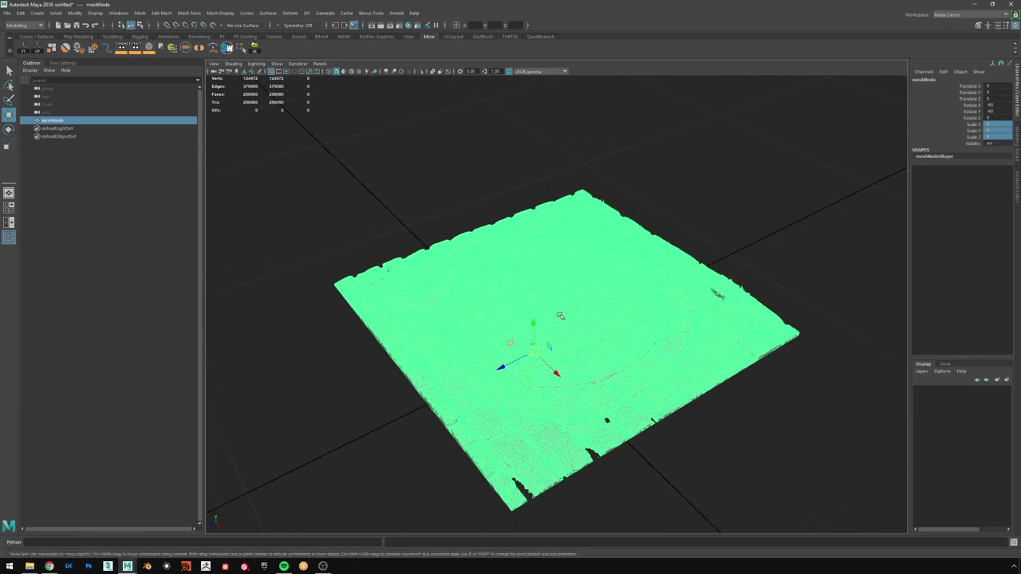
scroll(561, 316, down, 10)
click(636, 319)
alt+drag(637, 319, 597, 318)
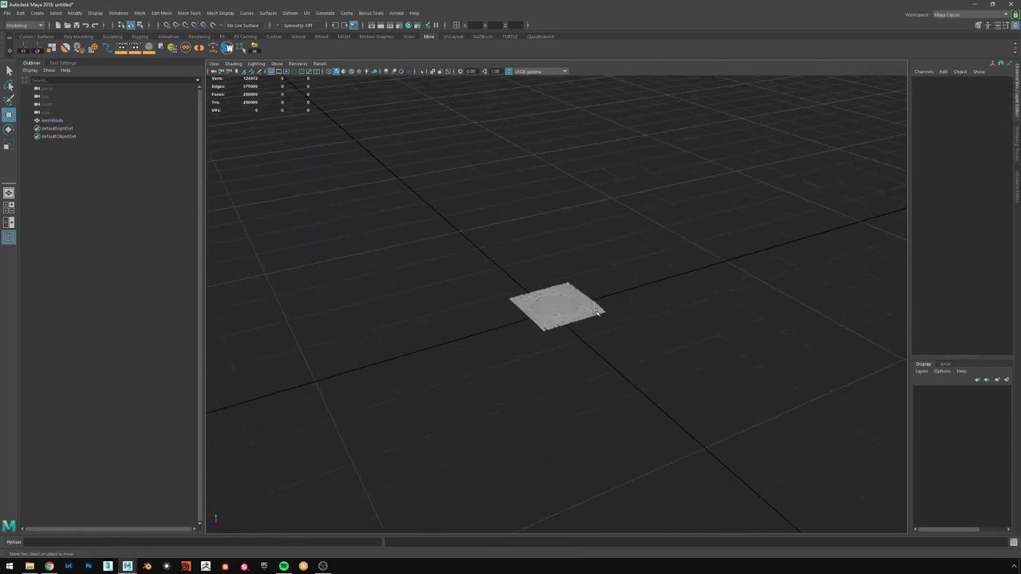
click(596, 312)
drag(987, 125, 986, 136)
text(10)
key(Return)
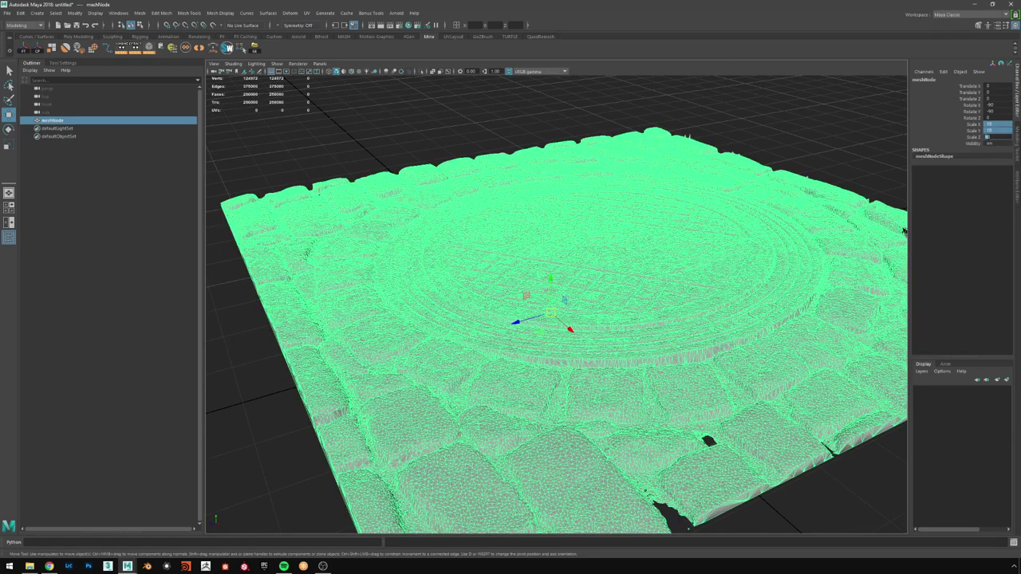
scroll(568, 281, down, 5)
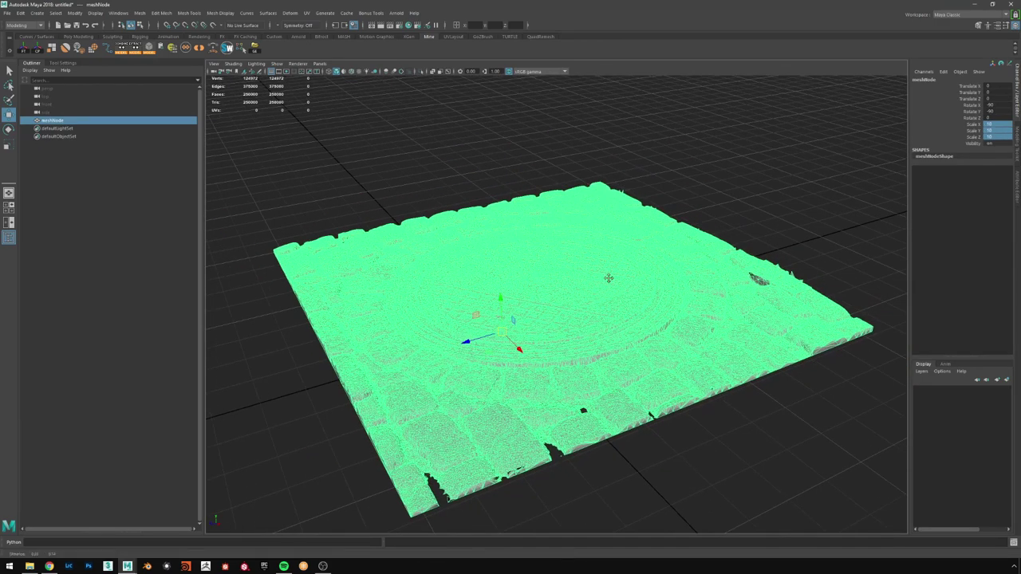
- Select the scaled manhole mesh and make it a live surface
alt+drag(608, 278, 627, 280)
alt+middle_drag(626, 281, 635, 258)
click(768, 184)
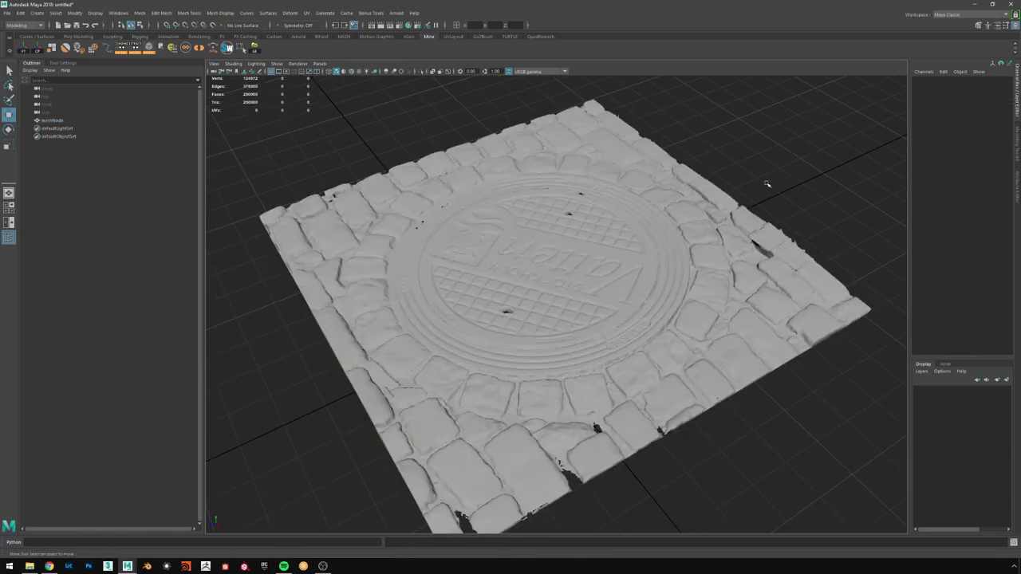
alt+drag(652, 236, 646, 241)
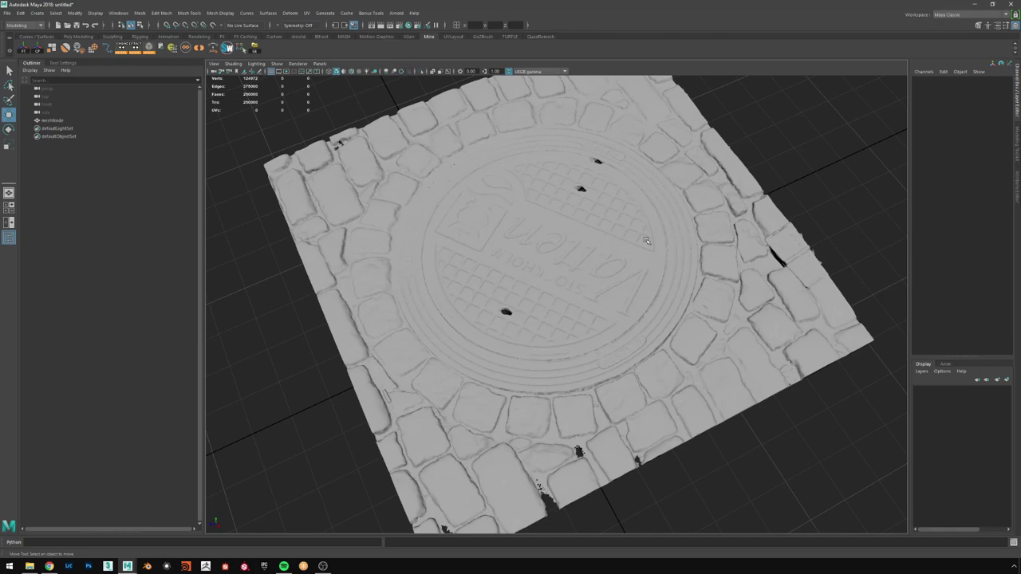
mouse_move(563, 278)
alt+mouse_down()
mouse_move(560, 252)
mouse_move(576, 273)
alt+mouse_up()
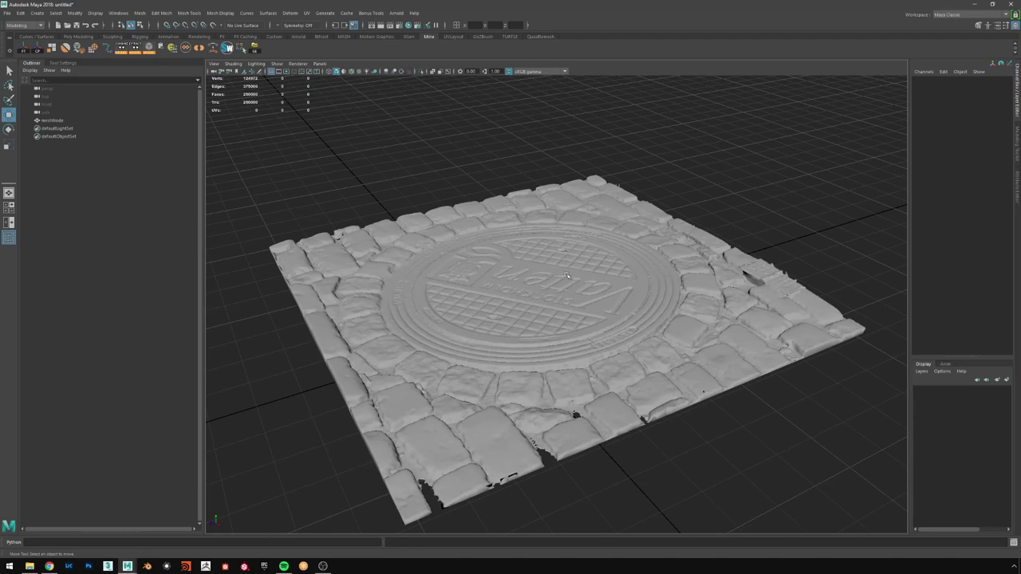
click(570, 273)
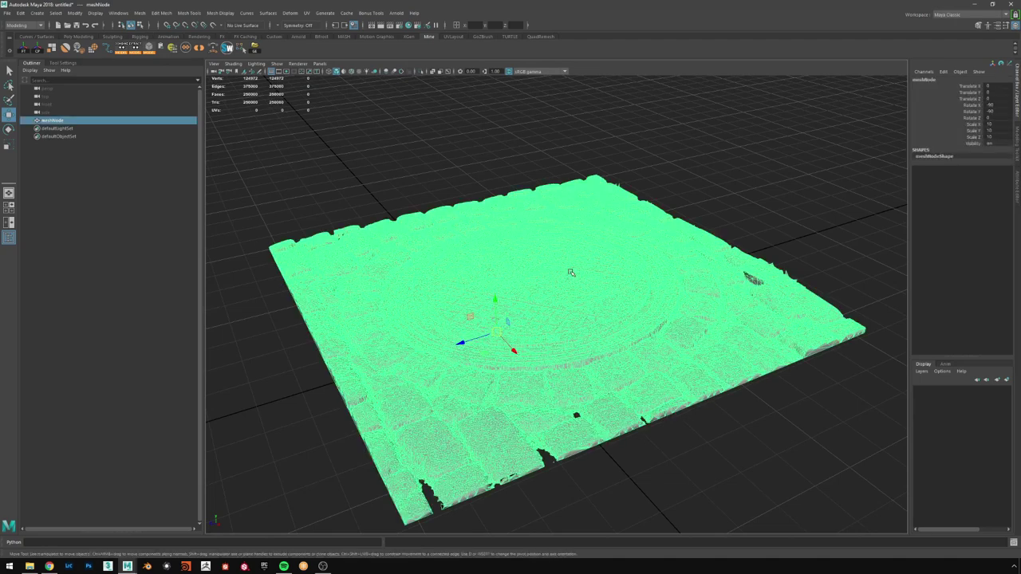
mouse_move(570, 273)
alt+mouse_down()
mouse_move(584, 289)
mouse_move(592, 274)
mouse_move(594, 292)
mouse_move(575, 287)
mouse_move(603, 284)
mouse_move(574, 291)
alt+mouse_up()
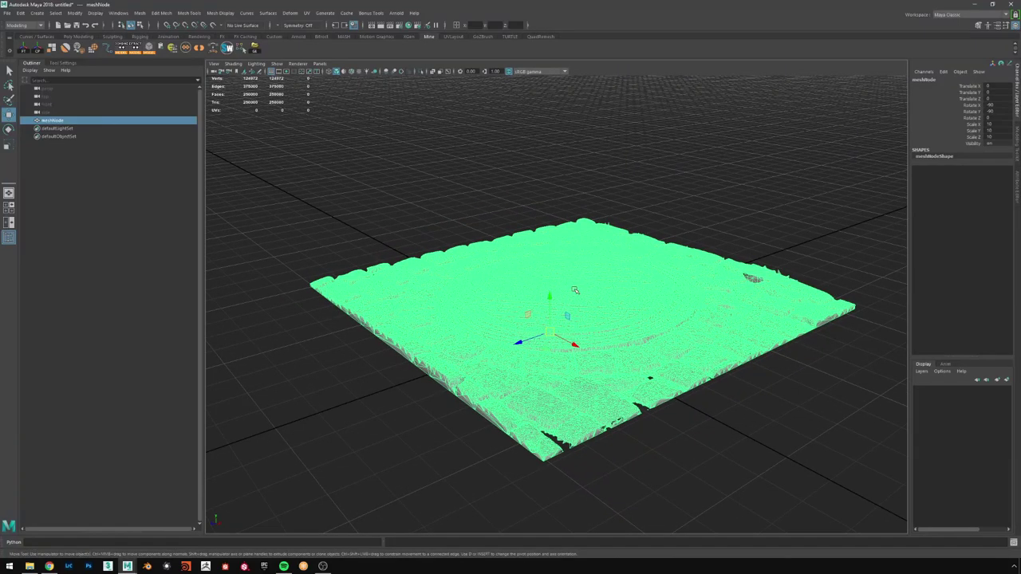
mouse_move(598, 278)
alt+mouse_down()
mouse_move(636, 270)
mouse_move(579, 276)
alt+mouse_up()
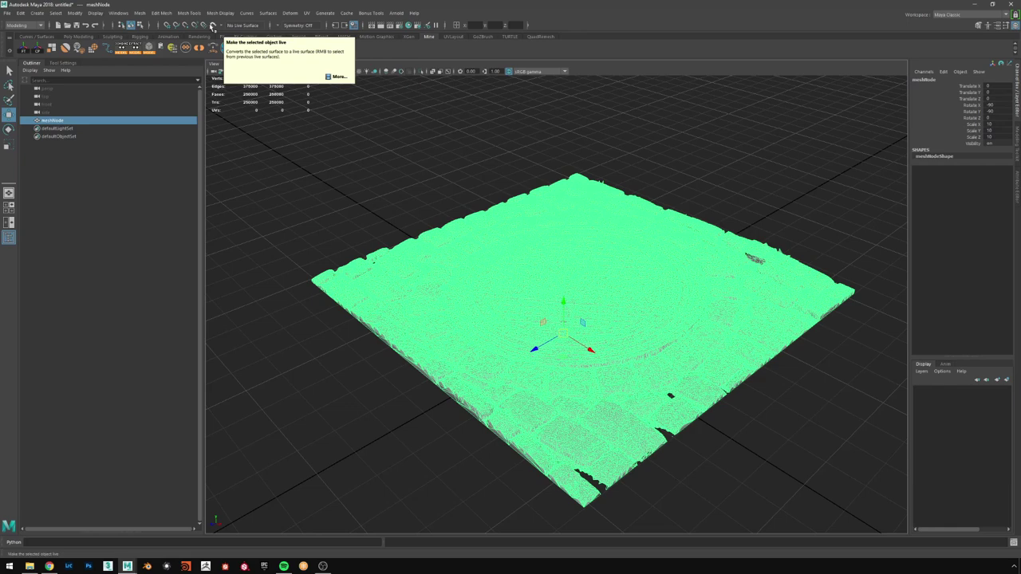
click(212, 26)
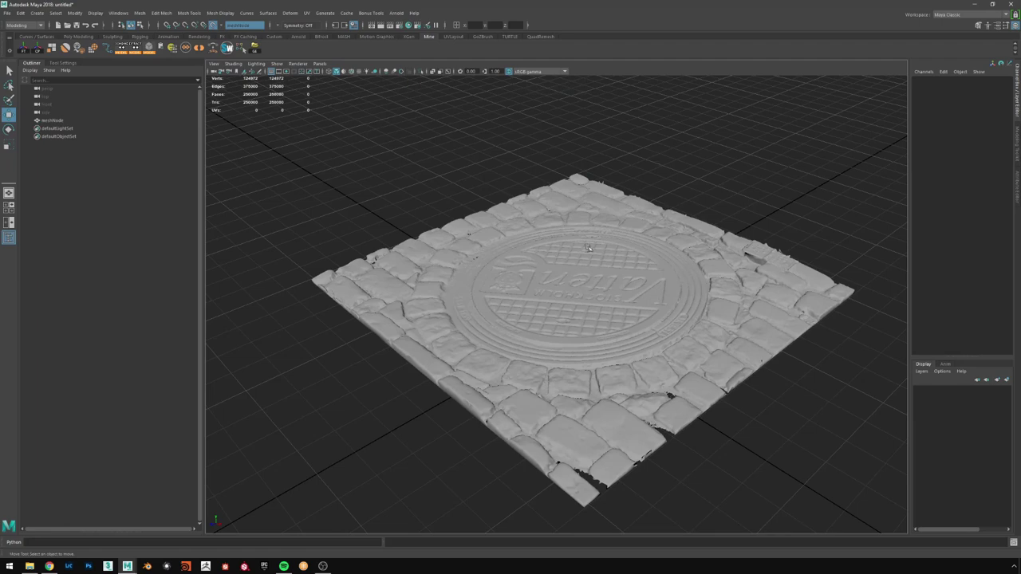
- Create a polygon plane at the origin as the low-poly base for the manhole scan
mouse_move(614, 228)
alt+mouse_down()
mouse_move(578, 244)
mouse_move(615, 228)
alt+mouse_up()
scroll(586, 247, up, 3)
scroll(615, 229, up, 3)
alt+drag(613, 264, 626, 246)
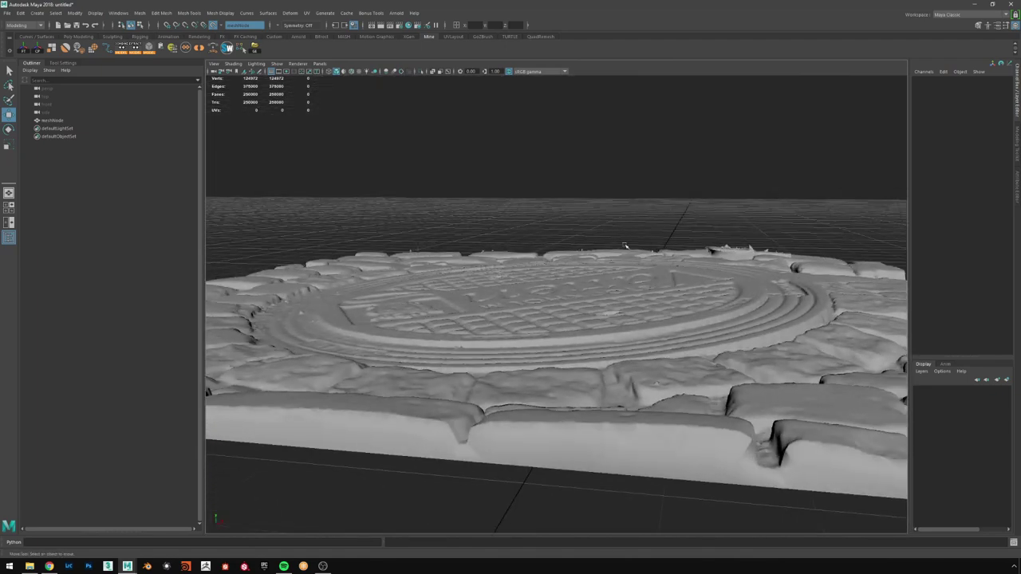
alt+drag(671, 271, 628, 303)
scroll(653, 290, down, 4)
scroll(627, 303, down, 3)
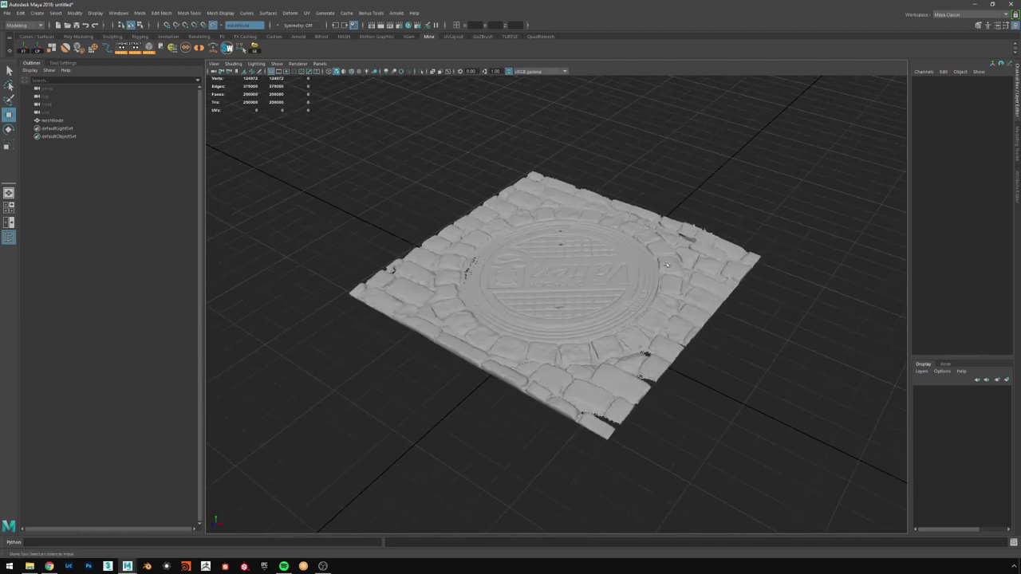
shift+right_click(773, 302)
click(735, 291)
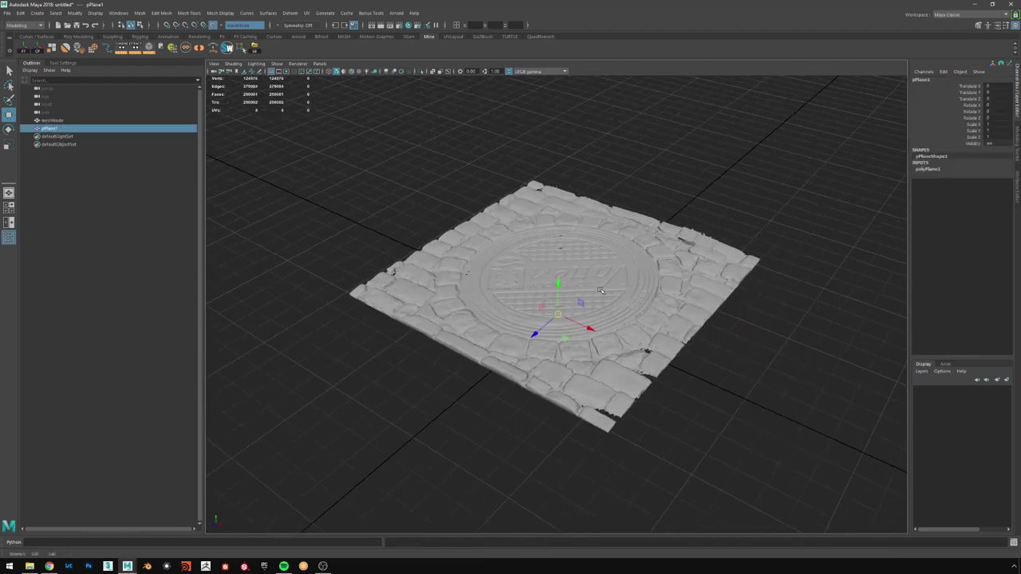
- Raise and centre the plane over the scan in wireframe, scaling it uniformly to about 2.83 so it sits just inside the edges
drag(557, 289, 578, 308)
key(r)
key(w)
key(4)
key(r)
key(w)
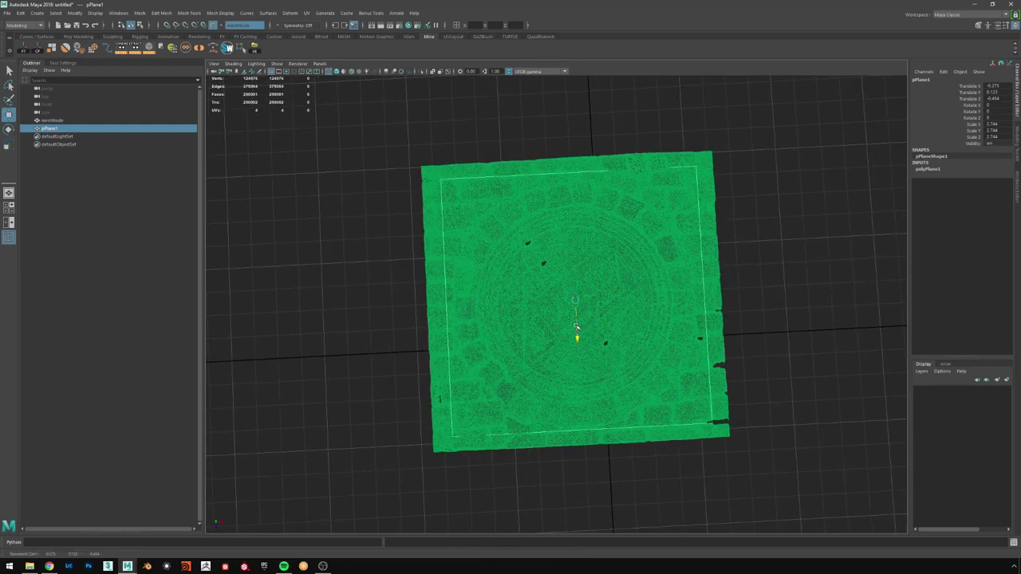
key(r)
drag(577, 305, 702, 348)
key(w)
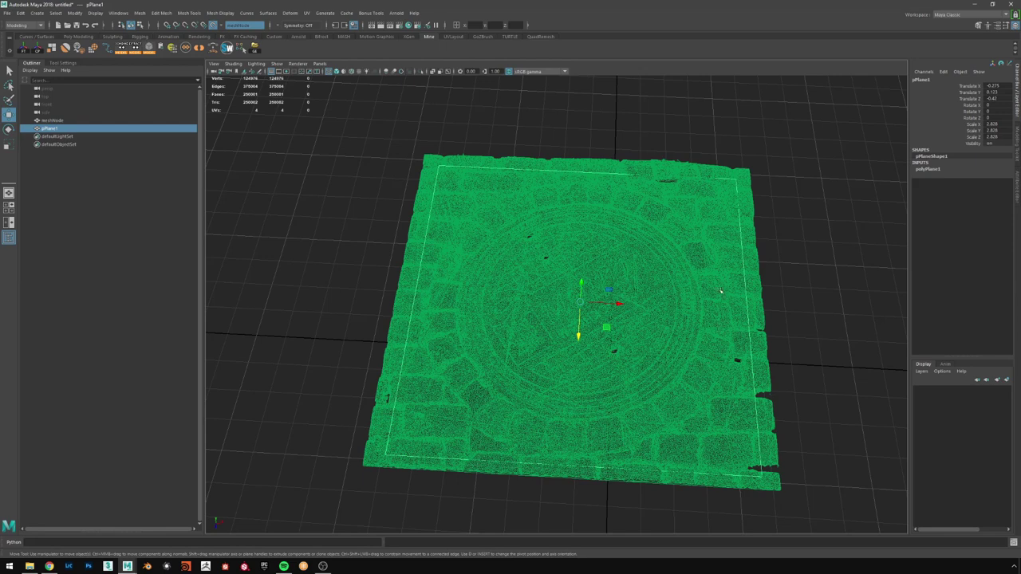
- Restore shaded display and move the plane's first corner vertex onto the nearby corner stones of the scan
mouse_move(661, 229)
alt+mouse_down()
mouse_move(644, 292)
mouse_move(648, 279)
mouse_move(734, 261)
mouse_move(740, 244)
mouse_move(705, 168)
mouse_move(705, 177)
alt+mouse_up()
key(5)
key(6)
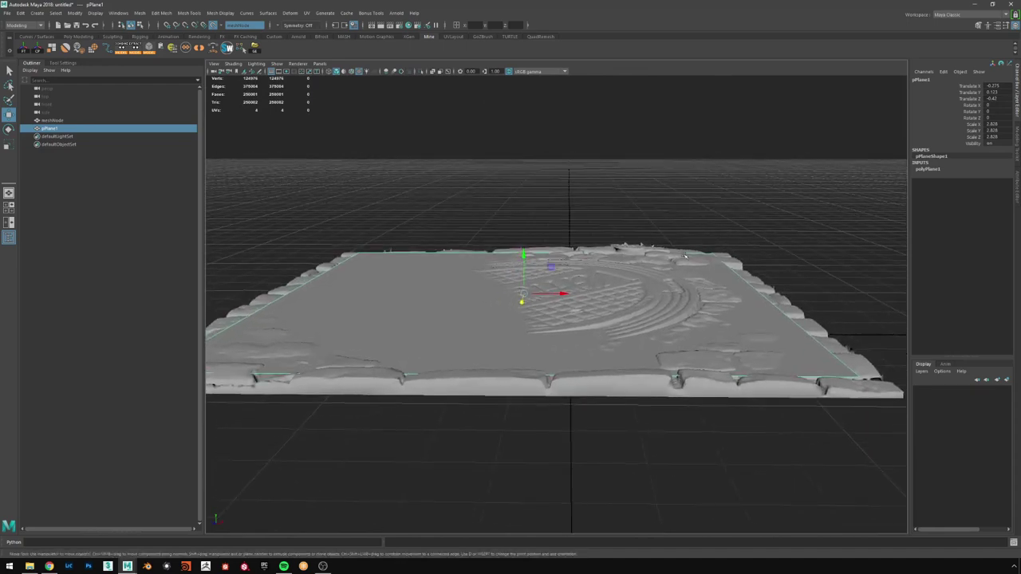
alt+drag(716, 280, 776, 310)
click(663, 248)
alt+drag(765, 303, 646, 275)
alt+middle_drag(770, 285, 718, 300)
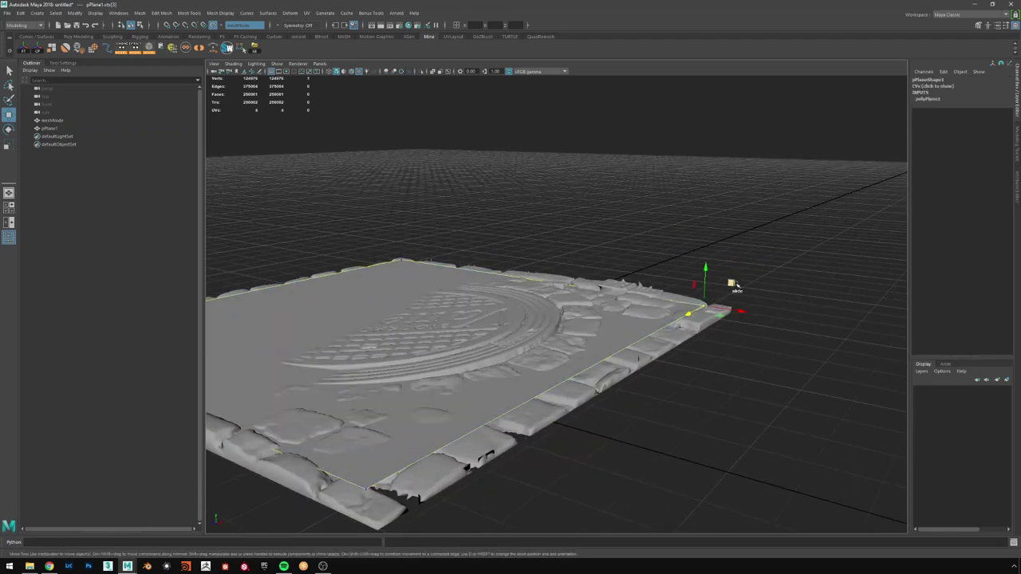
alt+drag(713, 301, 688, 322)
alt+middle_drag(689, 321, 590, 341)
alt+drag(686, 283, 702, 352)
mouse_move(674, 305)
ctrl+shift+mouse_down()
mouse_move(615, 275)
mouse_move(561, 265)
mouse_move(612, 285)
mouse_move(609, 257)
mouse_move(667, 301)
ctrl+shift+mouse_up()
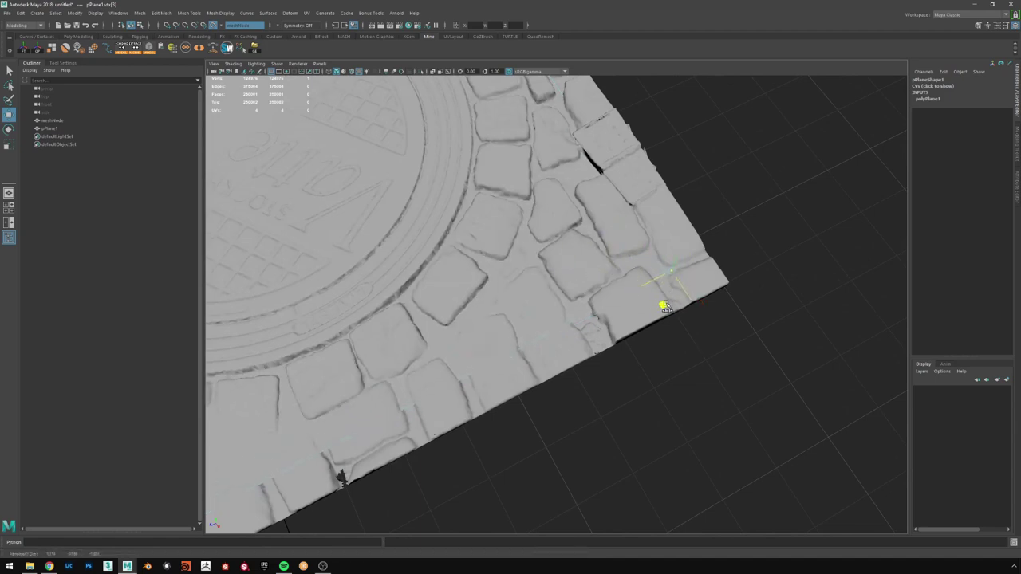
alt+drag(661, 308, 759, 394)
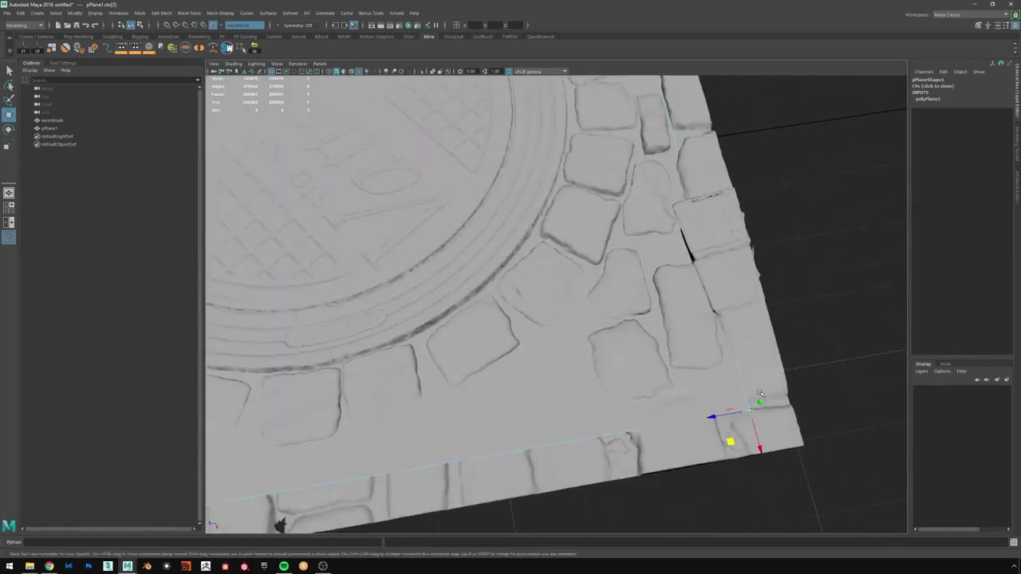
alt+drag(637, 316, 683, 325)
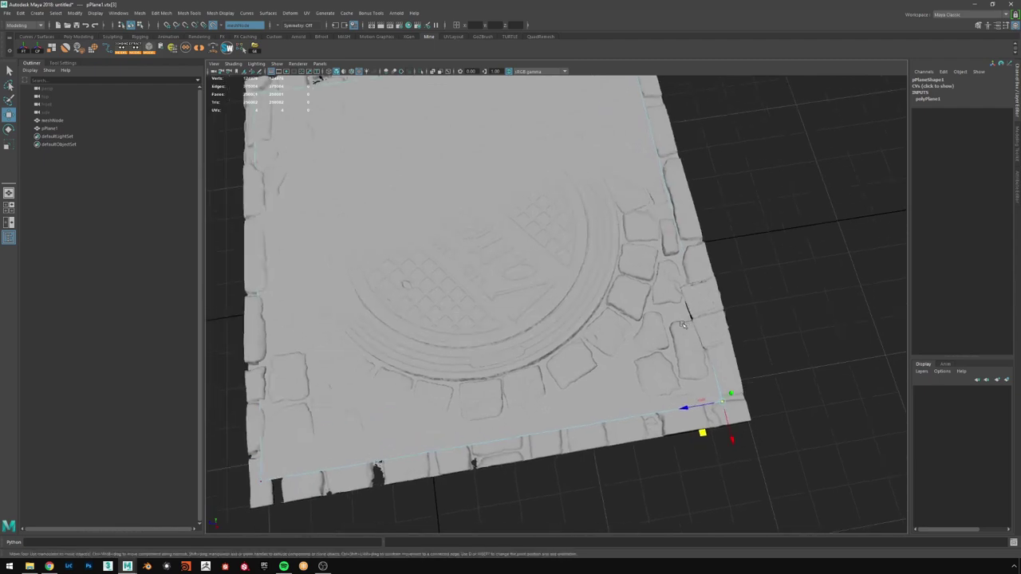
- Select the plane's second corner vertex and position it on the stones at that corner of the scan
alt+drag(585, 234, 606, 265)
alt+drag(790, 260, 693, 242)
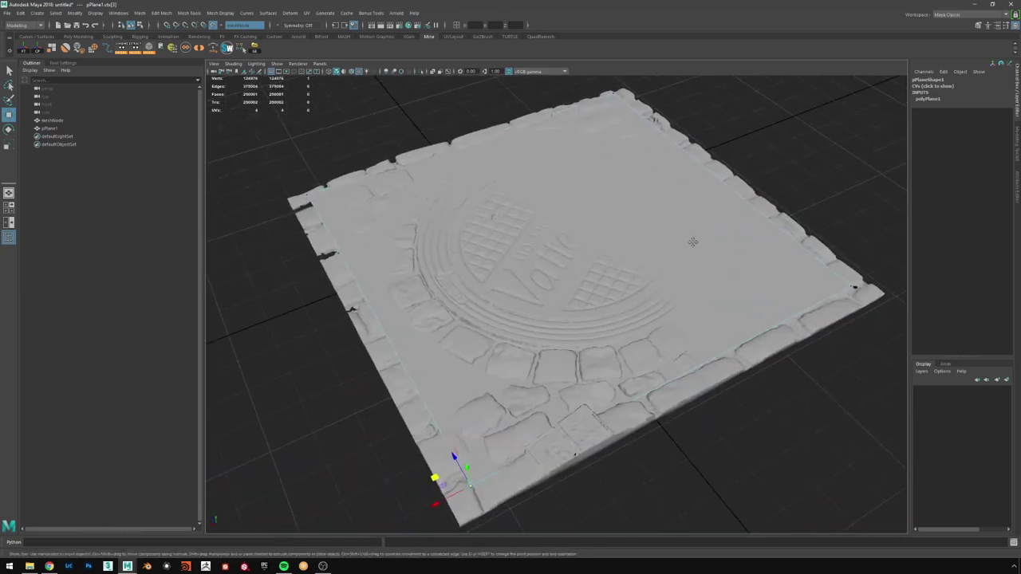
alt+middle_drag(693, 242, 510, 237)
alt+right_drag(606, 239, 718, 239)
alt+drag(758, 192, 672, 284)
alt+drag(793, 345, 749, 335)
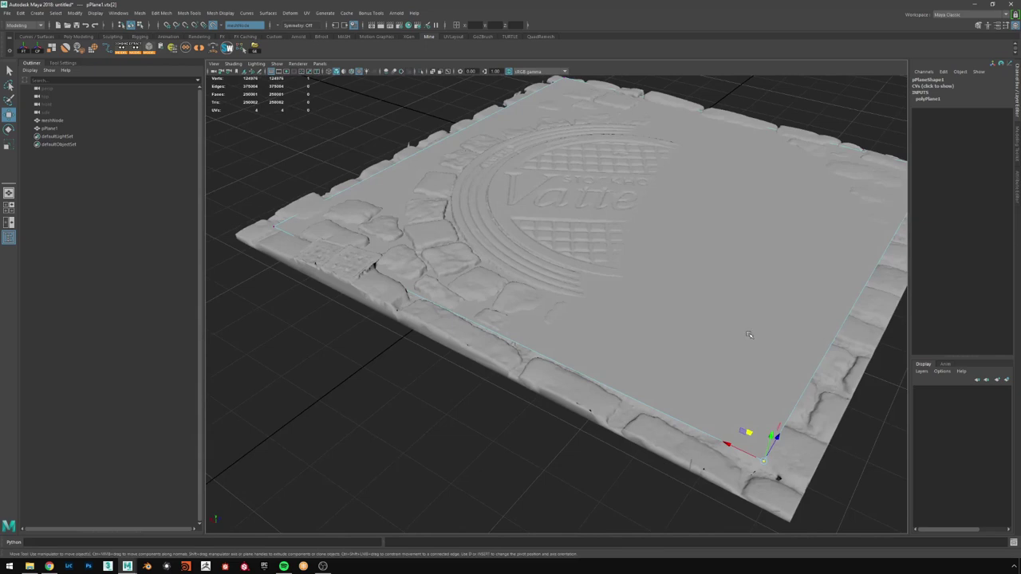
alt+middle_drag(750, 335, 646, 271)
alt+drag(647, 271, 649, 346)
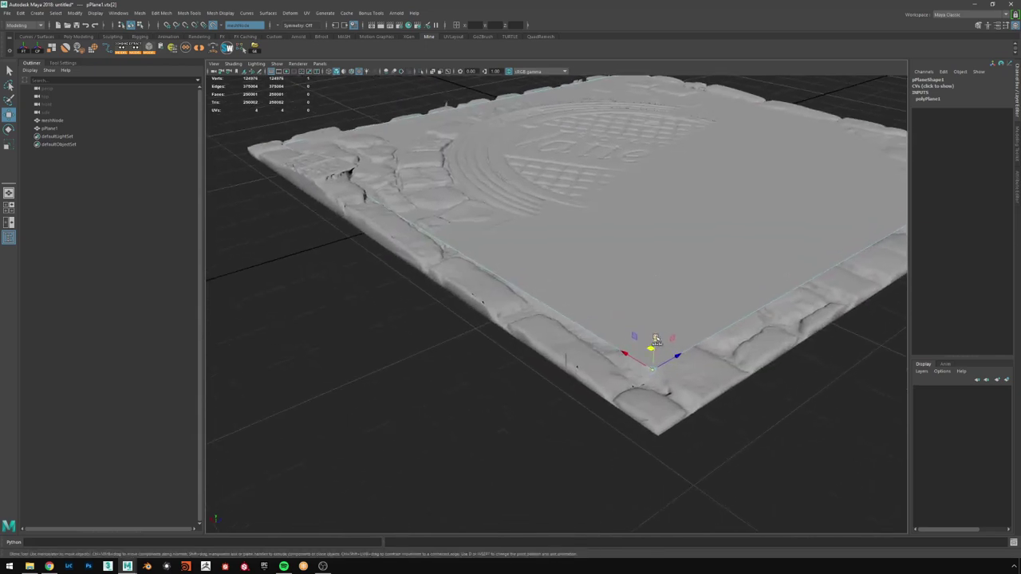
alt+drag(590, 251, 678, 332)
alt+right_drag(679, 333, 579, 291)
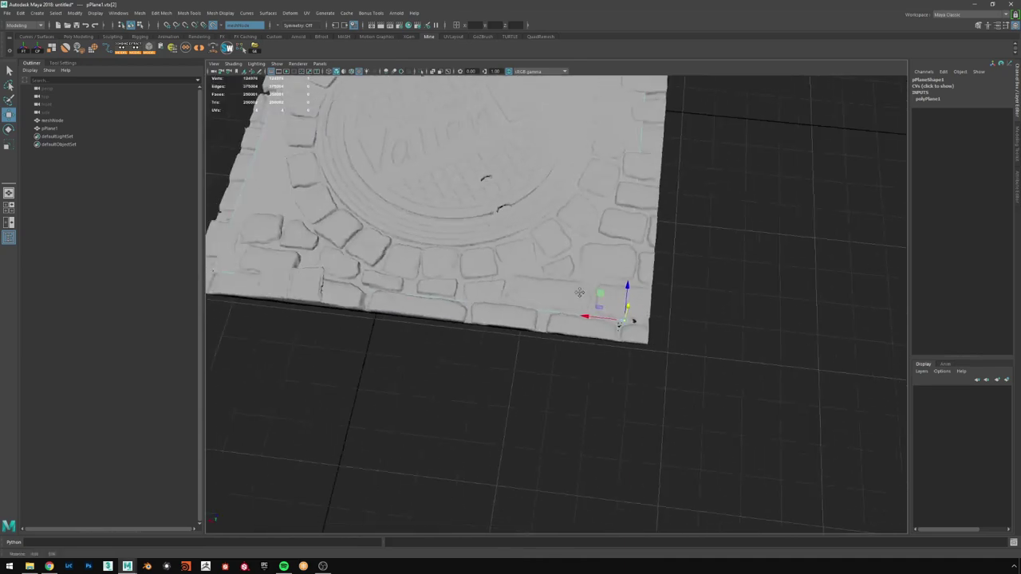
- Frame the plane's third corner vertex and fit it to the stone surface at that corner
alt+middle_drag(579, 292, 853, 298)
key(f)
drag(476, 237, 633, 289)
alt+right_drag(633, 289, 561, 295)
alt+drag(561, 295, 681, 296)
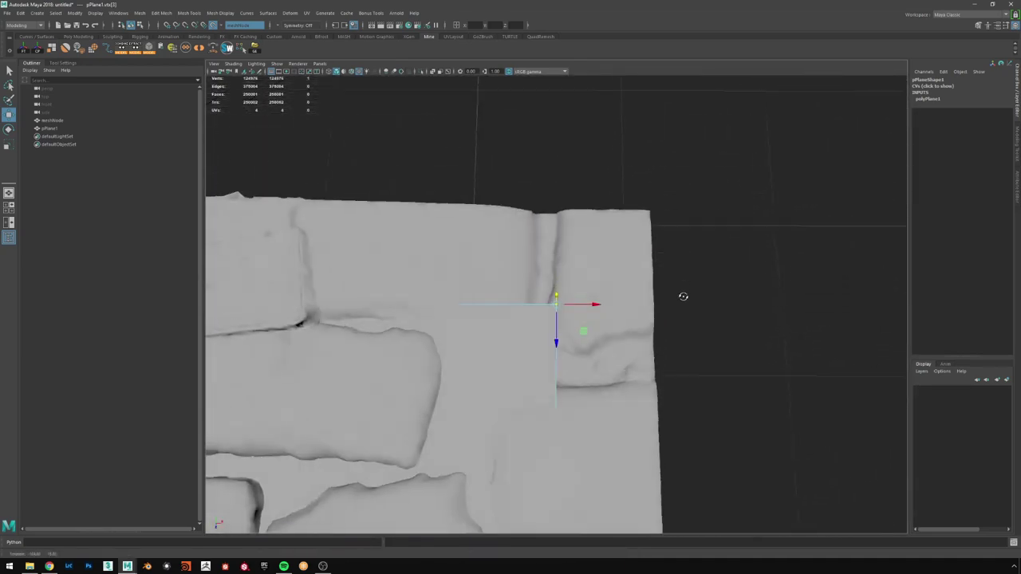
- Adjust the plane's fourth corner vertex to the height of the scan's stones
alt+drag(588, 296, 539, 329)
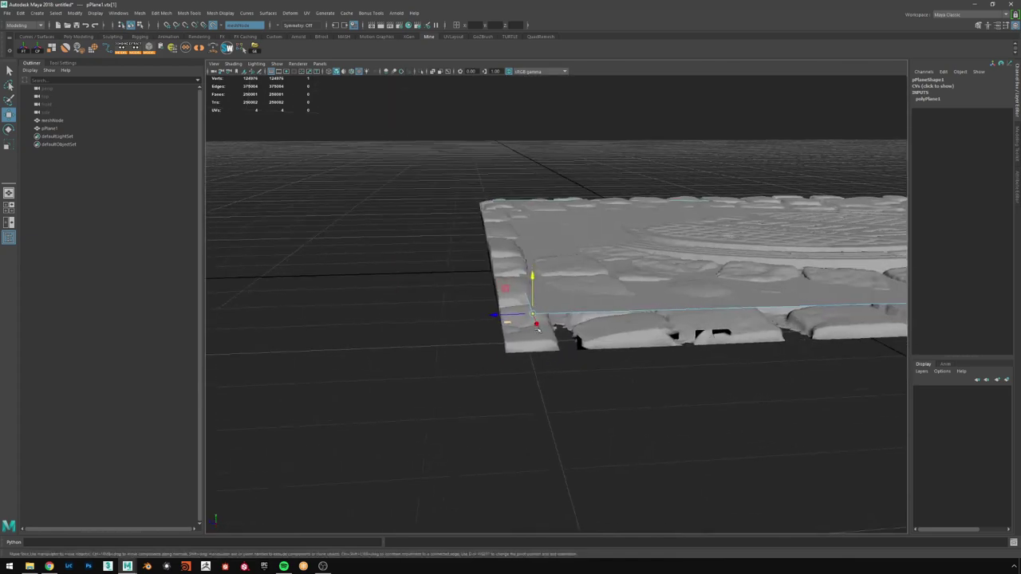
alt+drag(532, 289, 638, 290)
alt+drag(570, 317, 616, 223)
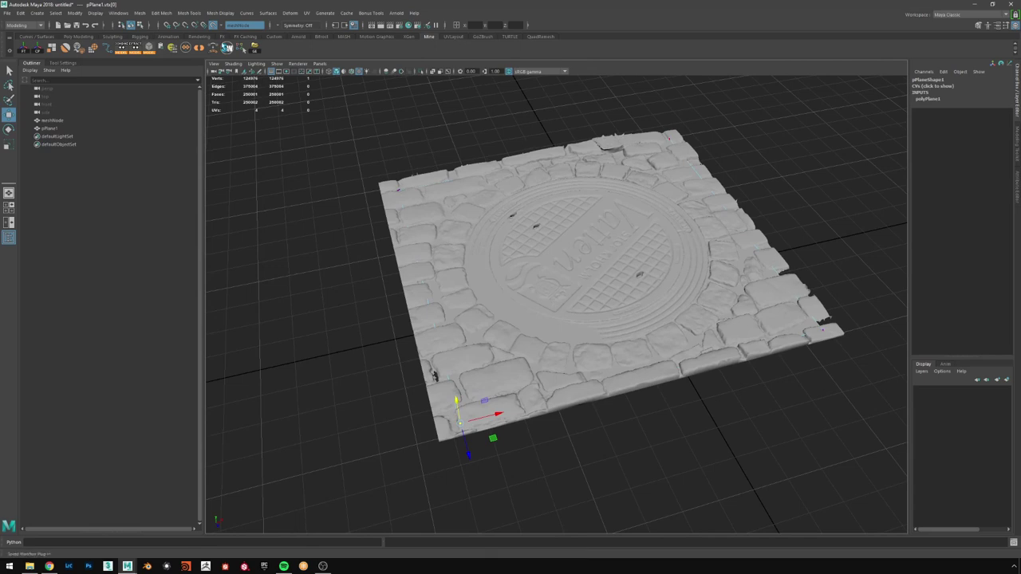
- Turn off the live surface and lower one corner vertex of the plane toward the groove between the stones
click(214, 26)
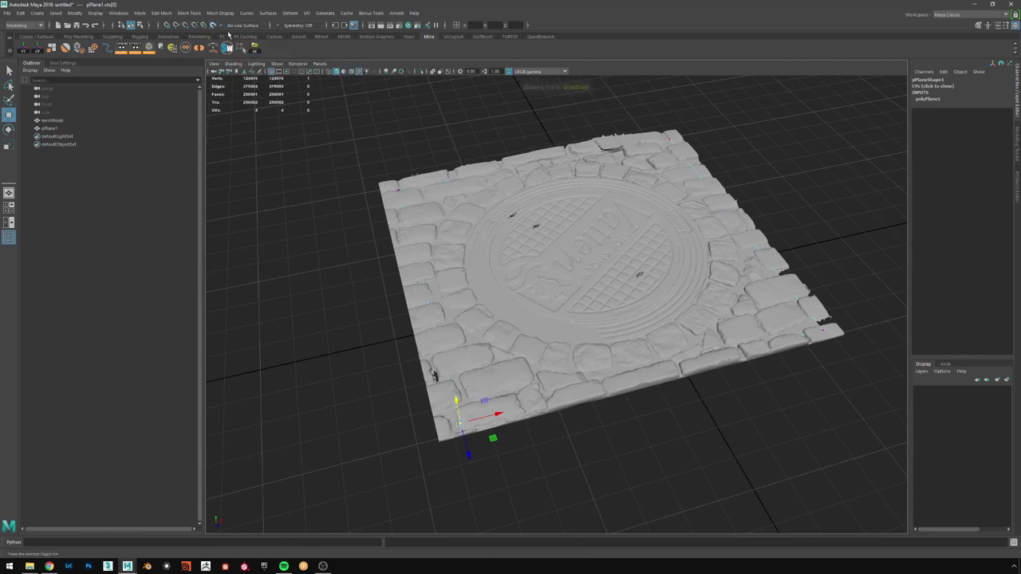
alt+middle_drag(570, 170, 465, 246)
drag(640, 254, 641, 255)
key(f)
alt+drag(704, 232, 601, 226)
alt+right_drag(602, 226, 538, 234)
alt+drag(538, 234, 785, 225)
drag(559, 269, 561, 291)
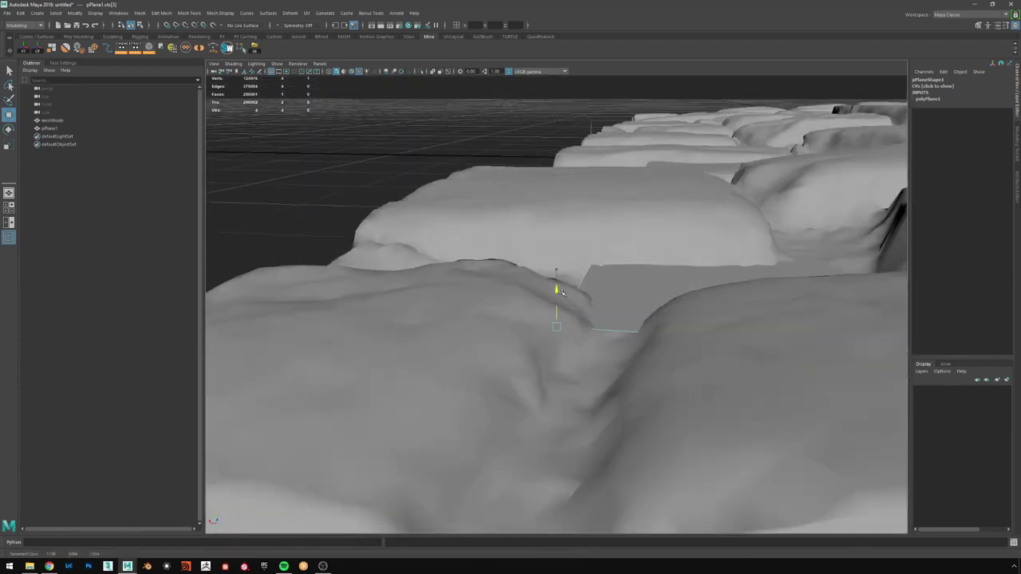
- Frame the plane's next corner vertex and fine-tune its height against the stone surface
alt+right_drag(576, 284, 511, 240)
alt+drag(510, 240, 710, 224)
alt+middle_drag(257, 248, 789, 225)
alt+drag(789, 225, 818, 237)
click(389, 337)
key(f)
alt+drag(474, 311, 499, 321)
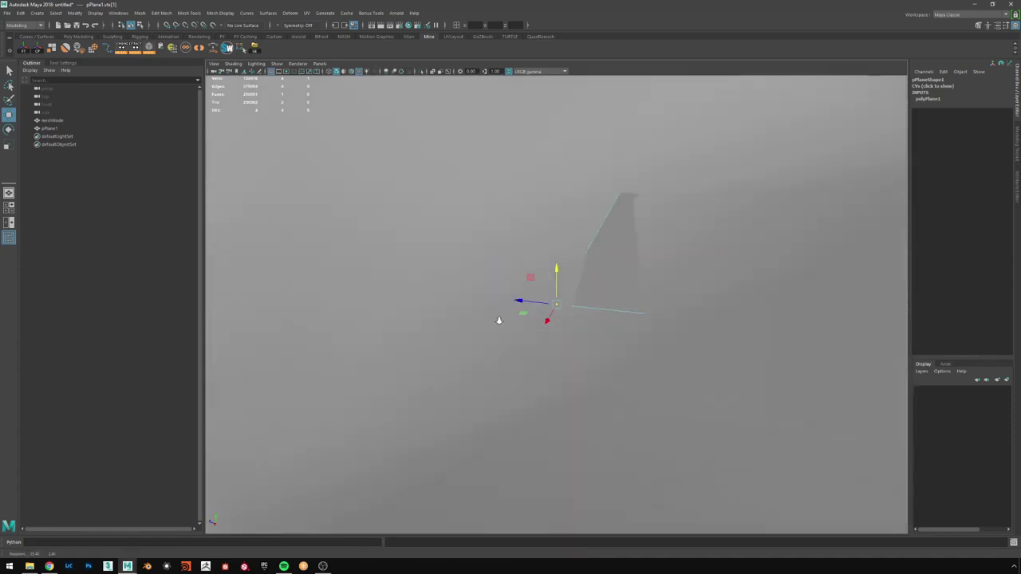
alt+right_drag(499, 321, 443, 299)
alt+drag(513, 291, 558, 283)
alt+drag(574, 231, 694, 257)
alt+right_drag(694, 256, 534, 240)
alt+middle_drag(534, 239, 925, 313)
- Fine-tune the height of the plane's remaining corner vertex and return to object selection mode
drag(417, 298, 477, 268)
key(f)
alt+drag(477, 279, 602, 288)
alt+right_drag(602, 289, 527, 217)
alt+drag(527, 217, 526, 343)
scroll(572, 202, down, 8)
alt+middle_drag(572, 202, 572, 303)
right_drag(664, 271, 703, 221)
- Inspect how the fitted plane sits against the whole manhole scan from several angles
alt+drag(682, 335, 590, 276)
alt+middle_drag(642, 276, 638, 306)
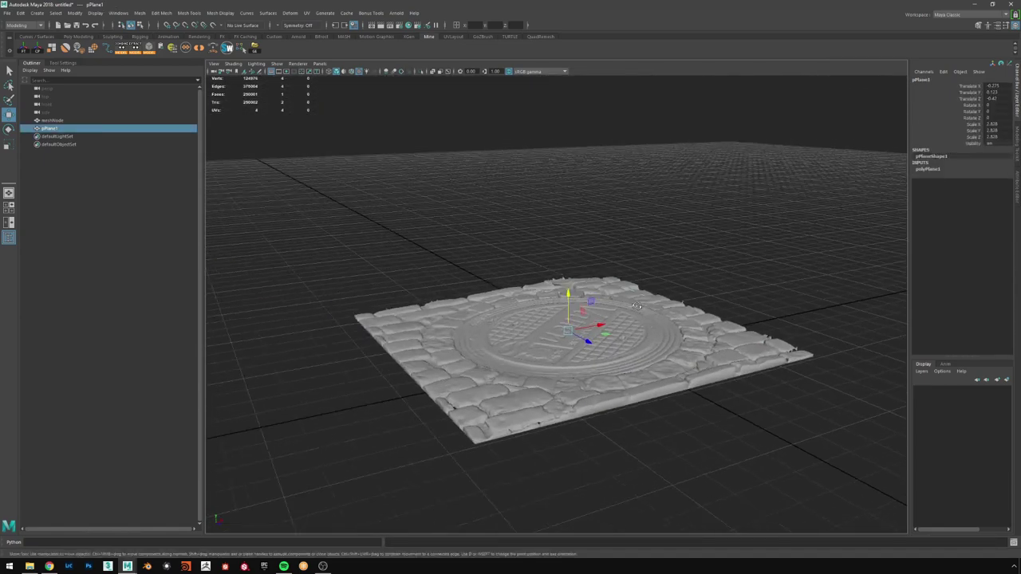
alt+drag(647, 321, 583, 325)
alt+right_drag(707, 311, 567, 305)
alt+middle_drag(567, 305, 447, 327)
alt+right_drag(446, 327, 590, 319)
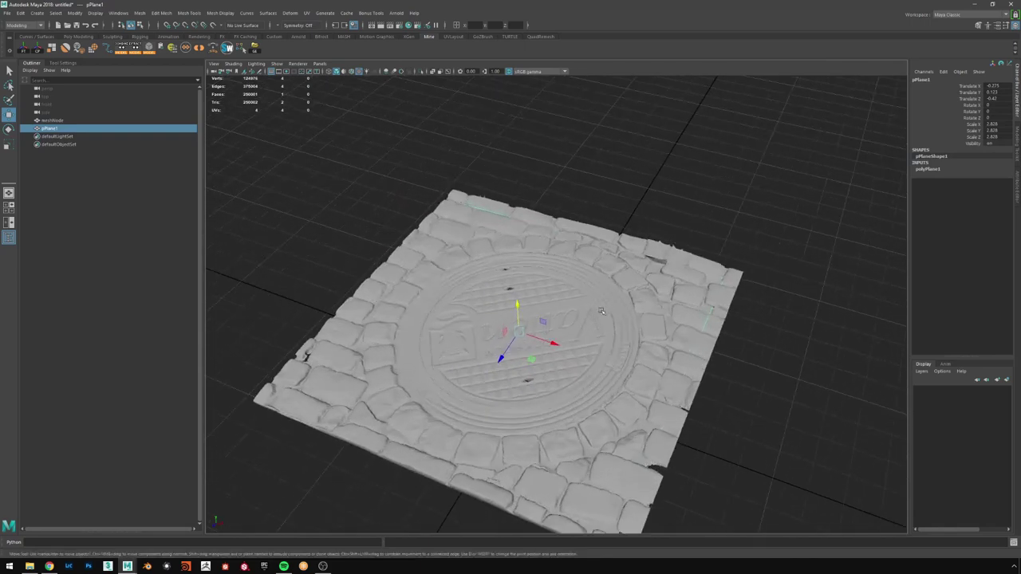
alt+drag(638, 279, 566, 310)
alt+right_drag(567, 310, 561, 269)
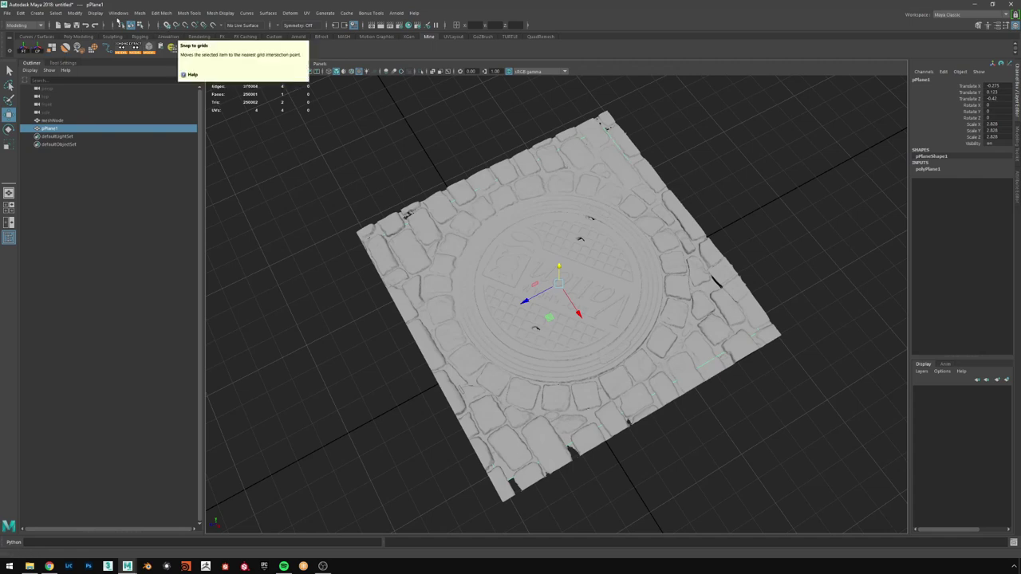
- Freeze the plane's transformations and delete its construction history
click(139, 12)
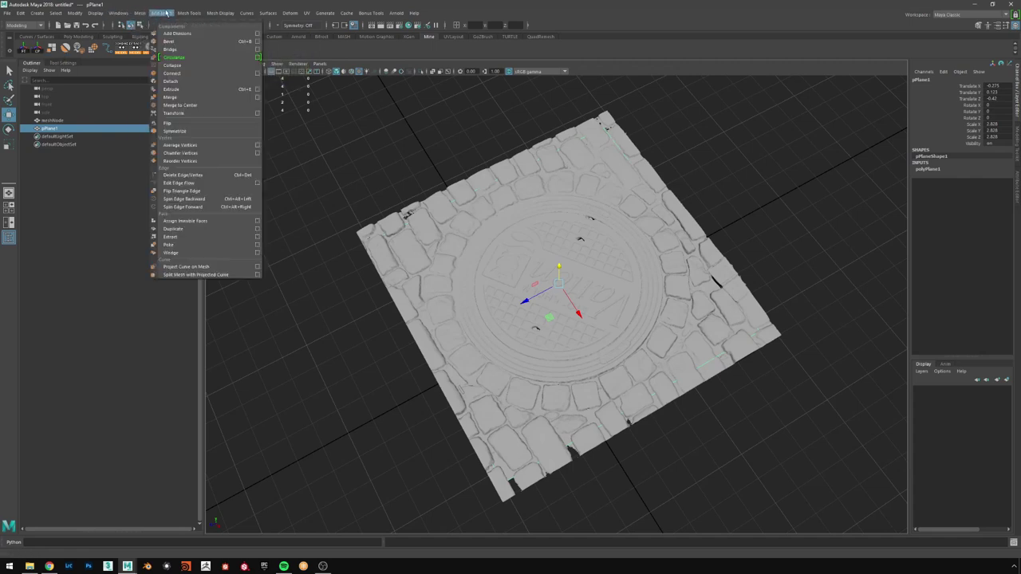
mouse_move(214, 14)
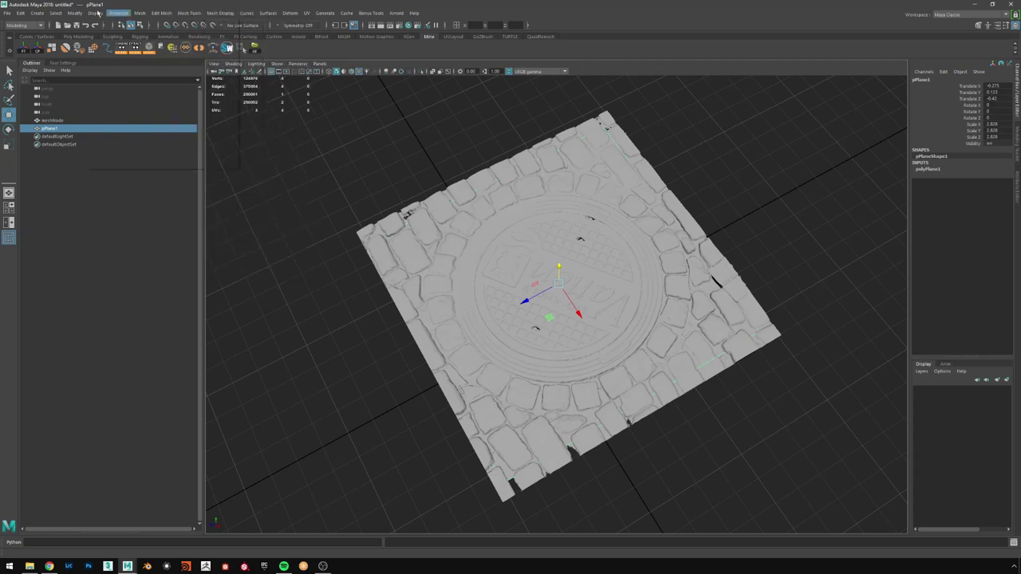
mouse_move(77, 13)
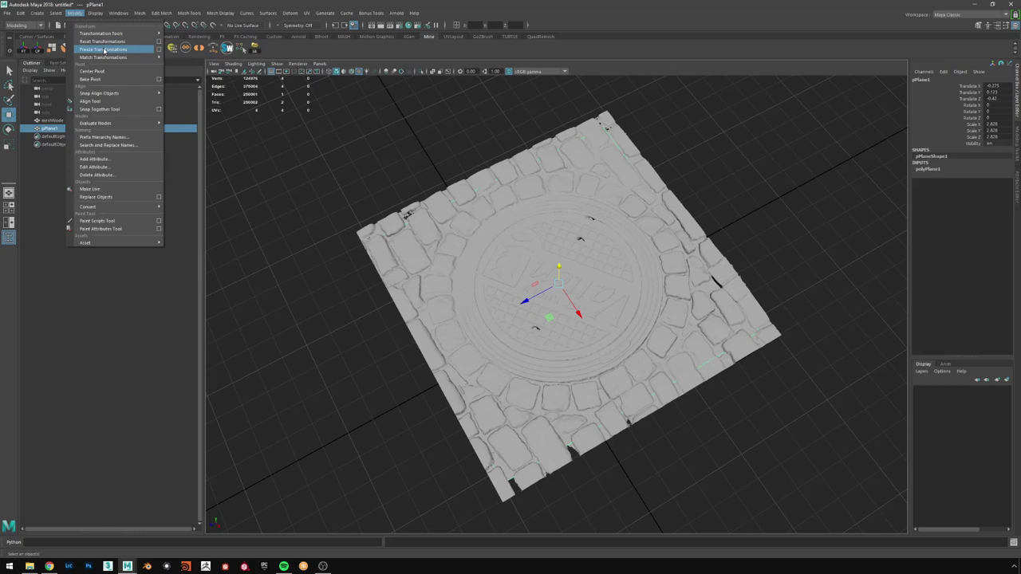
click(103, 50)
alt+drag(446, 287, 478, 223)
alt+middle_drag(451, 215, 452, 200)
alt+right_drag(452, 200, 480, 227)
key(alt+shift+d)
- Move the plane's pivot point to the scene origin from beneath the scan
alt+drag(571, 249, 595, 310)
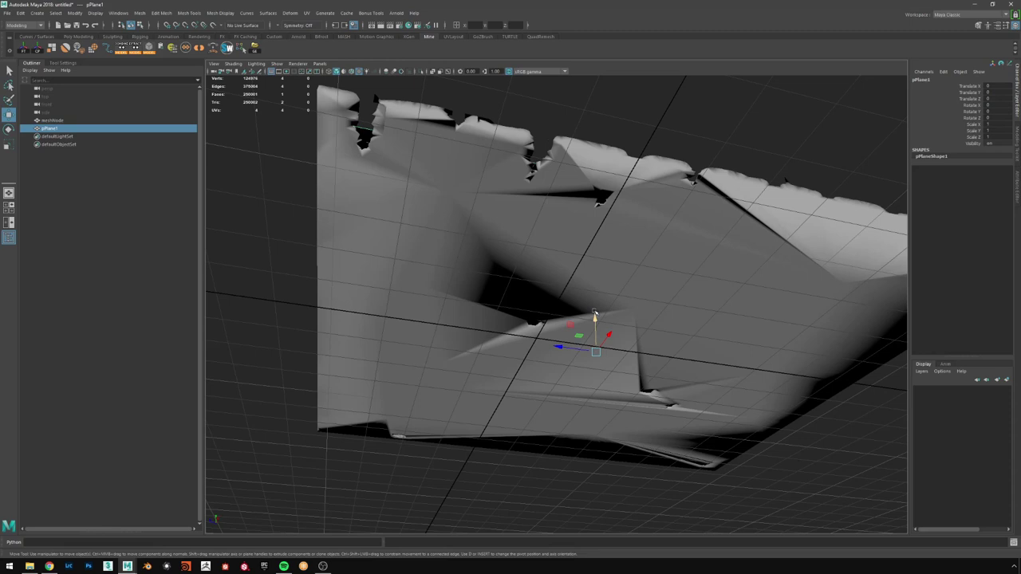
alt+drag(633, 309, 647, 317)
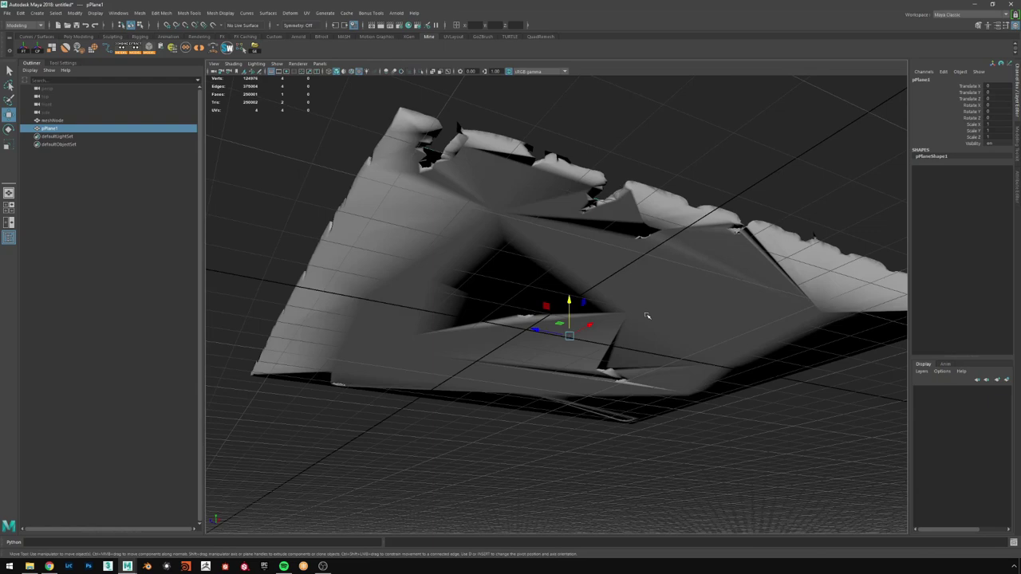
alt+drag(647, 317, 594, 345)
key(d)
drag(561, 375, 533, 336)
key(d)
alt+drag(645, 313, 699, 303)
- Compare the pivot placement of the scan mesh and the plane by selecting each in turn
click(680, 261)
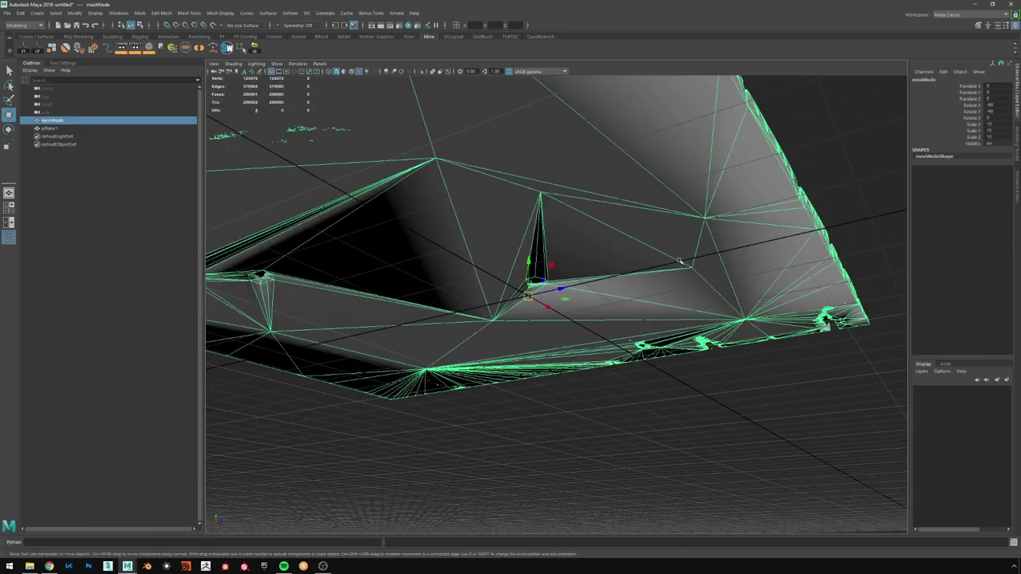
alt+drag(652, 271, 600, 259)
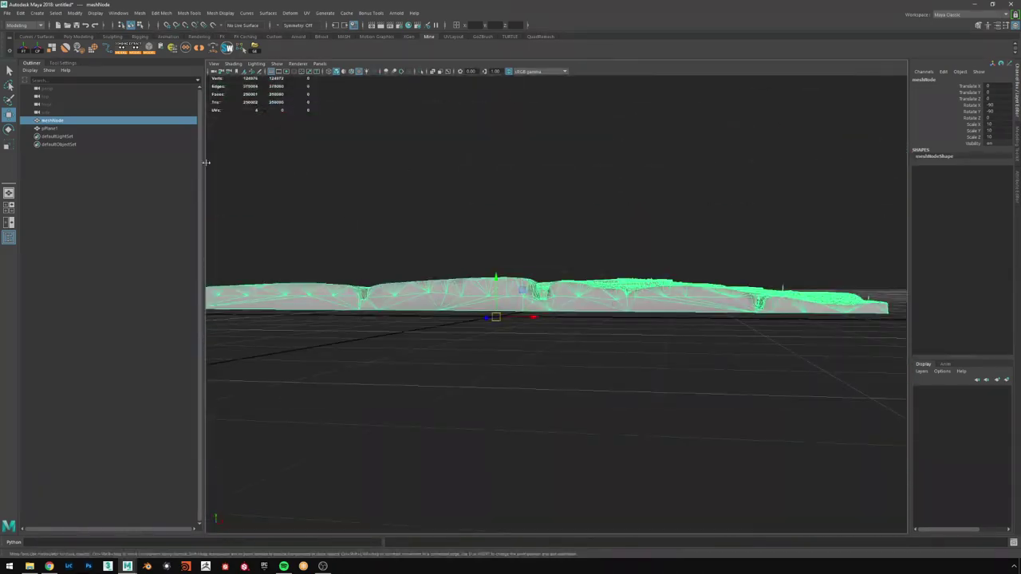
click(56, 129)
alt+drag(524, 237, 492, 261)
alt+right_drag(492, 262, 482, 216)
alt+middle_drag(551, 250, 554, 283)
alt+drag(554, 283, 628, 277)
alt+right_drag(628, 278, 615, 244)
alt+drag(615, 244, 638, 255)
- Select the scan mesh and set its X, Y and Z scale to 1
click(799, 241)
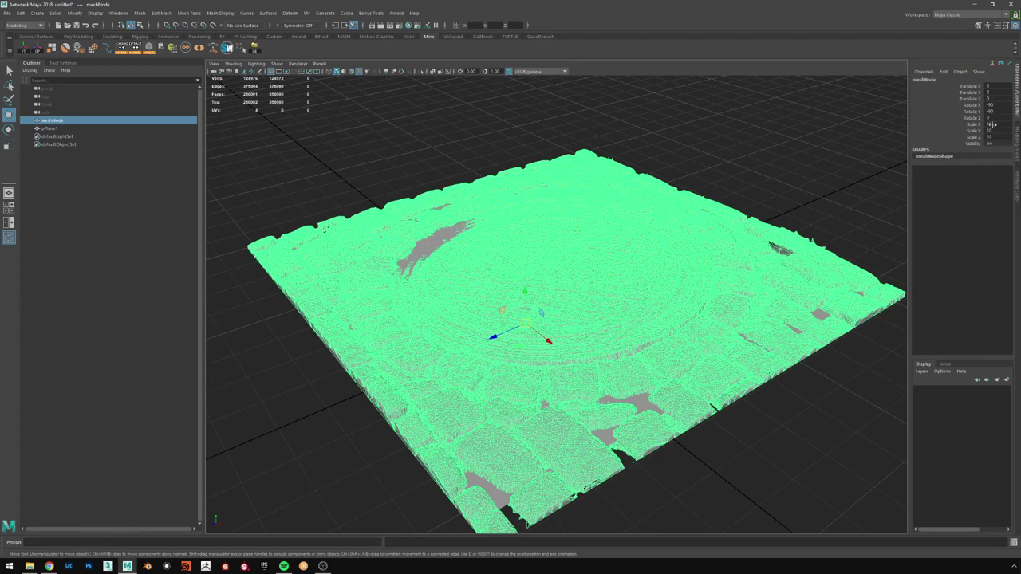
drag(993, 124, 995, 131)
text(1)
key(Return)
alt+drag(633, 278, 648, 270)
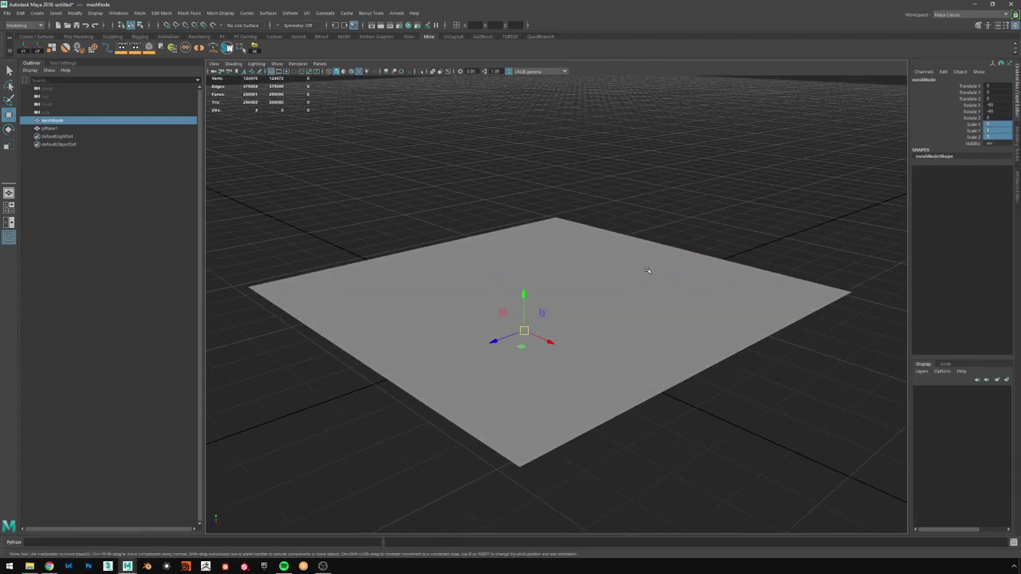
- Set the plane's X, Y and Z scale to 0.1 and check it against the scan in textured shading
click(648, 271)
drag(995, 125, 997, 135)
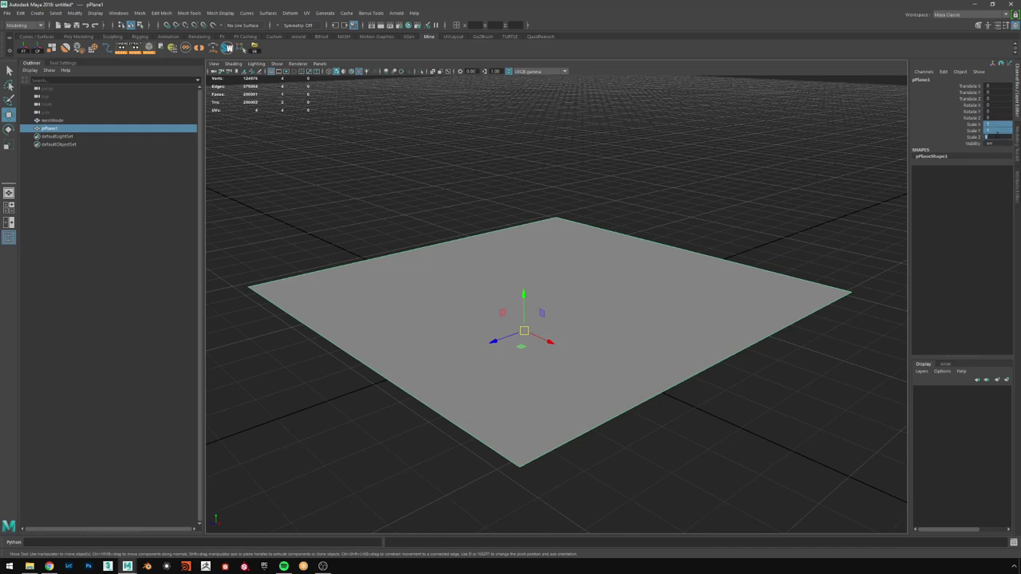
text(0.1)
key(Return)
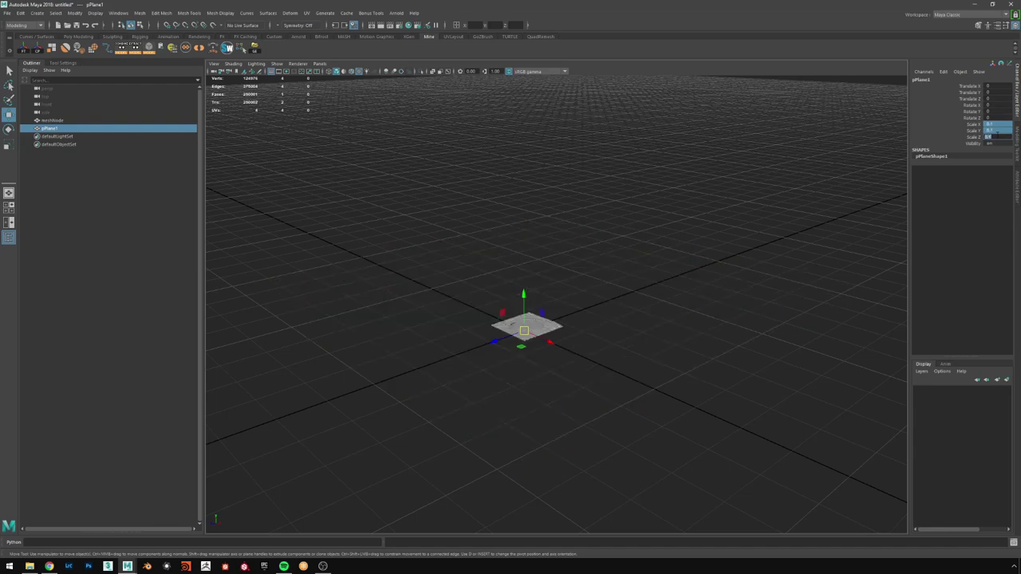
alt+drag(668, 245, 522, 334)
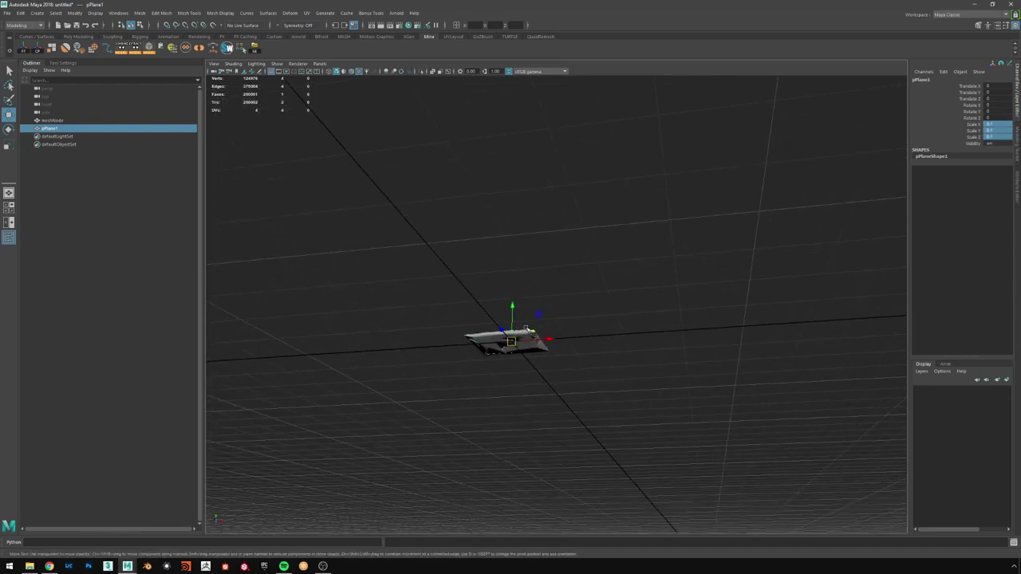
key(f)
mouse_move(602, 307)
alt+mouse_down()
mouse_move(654, 312)
mouse_move(624, 283)
alt+mouse_up()
key(4)
key(6)
alt+drag(432, 223, 497, 207)
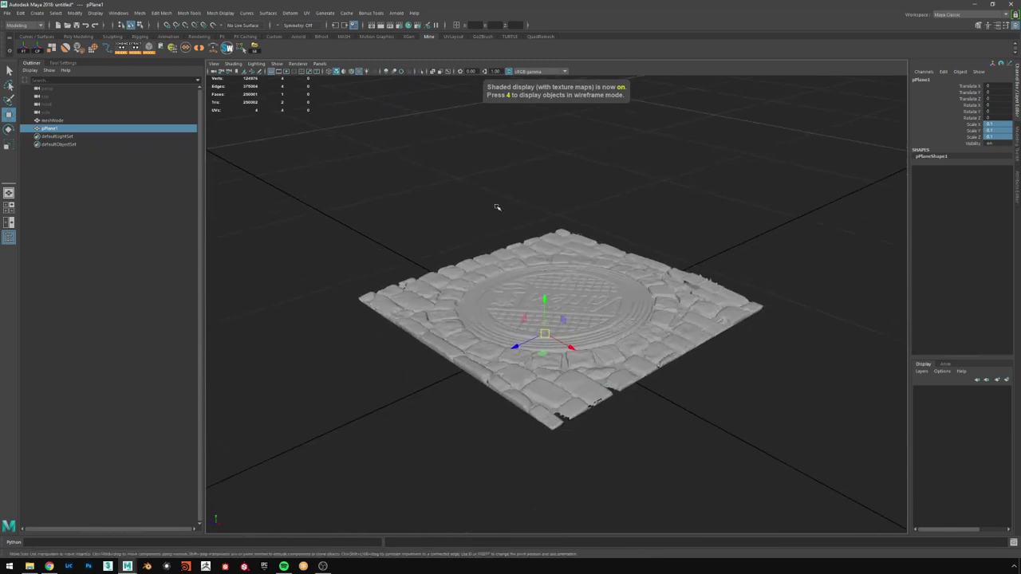
click(7, 13)
mouse_move(41, 109)
click(362, 4)
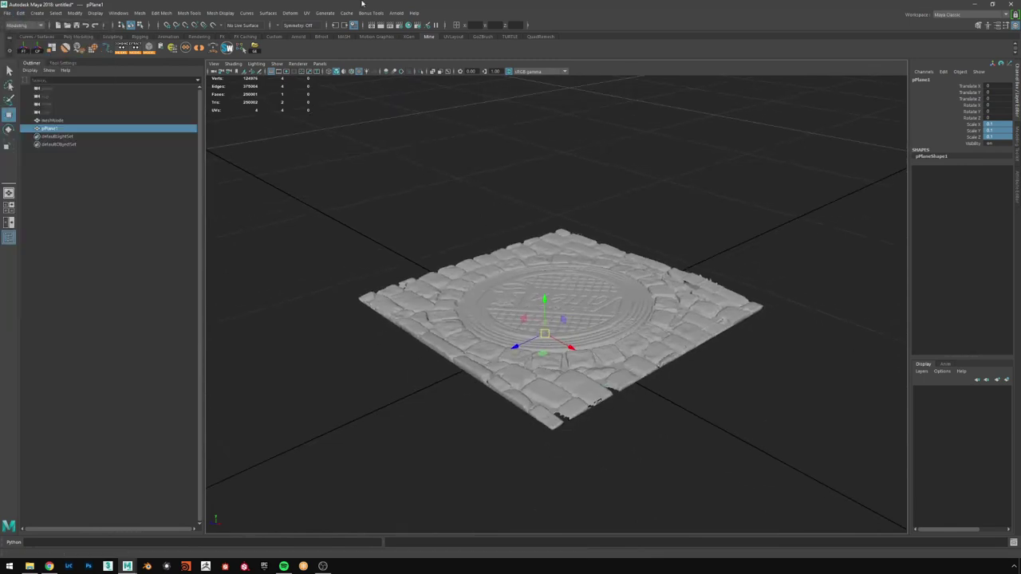
- Open the UV Editor for the plane and arrange it so its UV layout and the scan are both visible
click(309, 12)
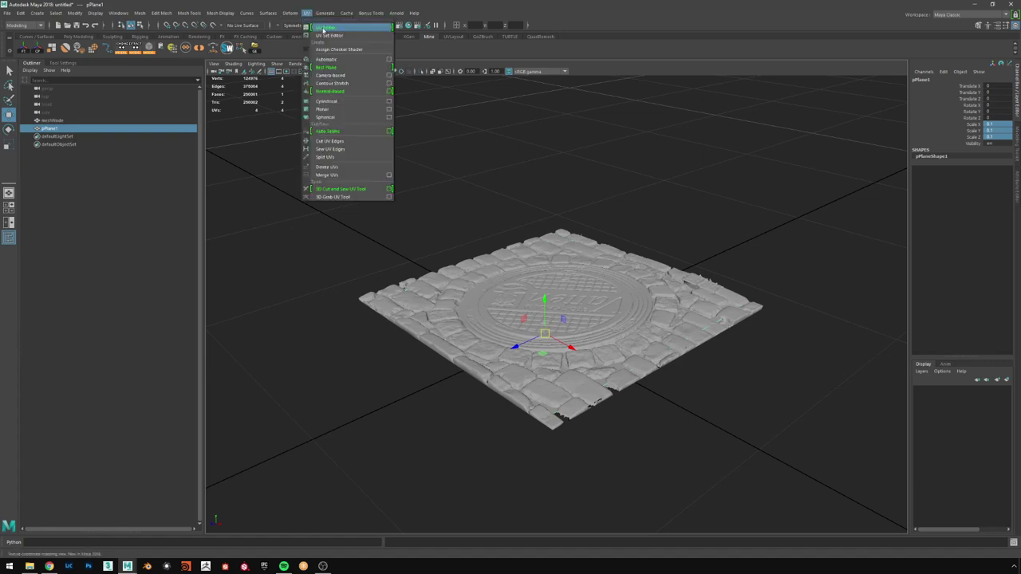
click(323, 29)
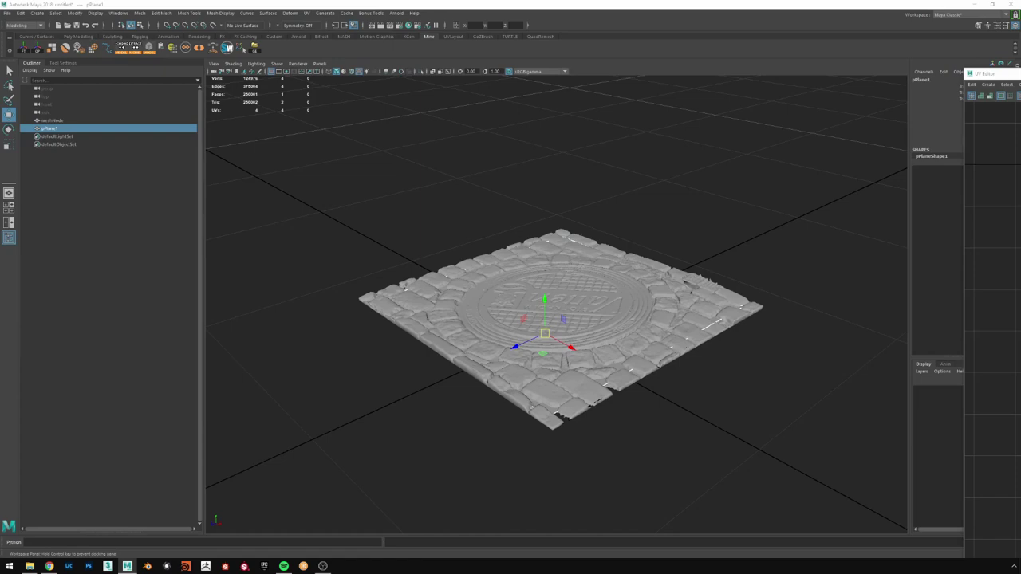
drag(1020, 74, 785, 1)
scroll(559, 244, down, 2)
alt+middle_drag(549, 239, 627, 226)
drag(617, 4, 588, 79)
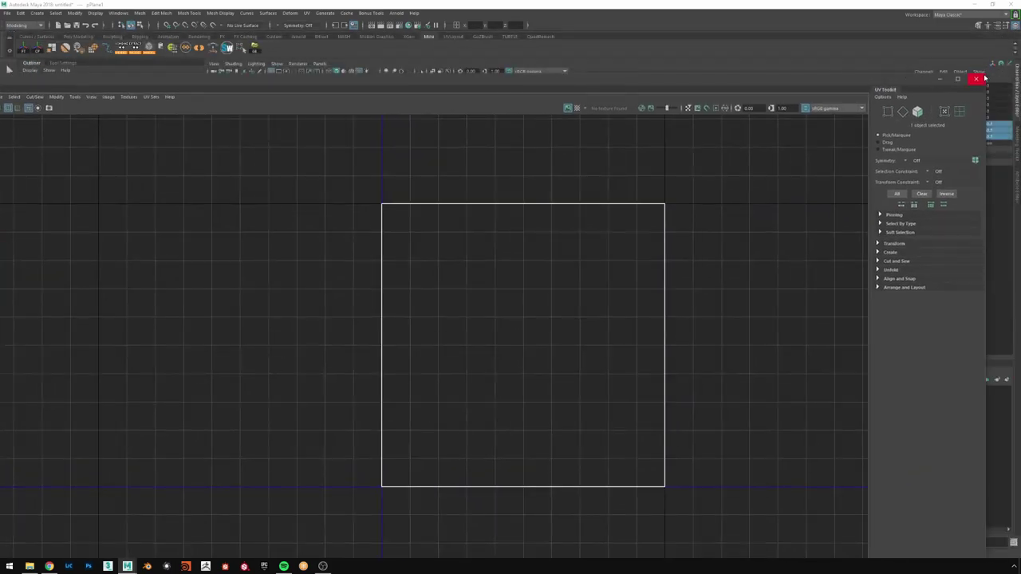
drag(985, 76, 575, 316)
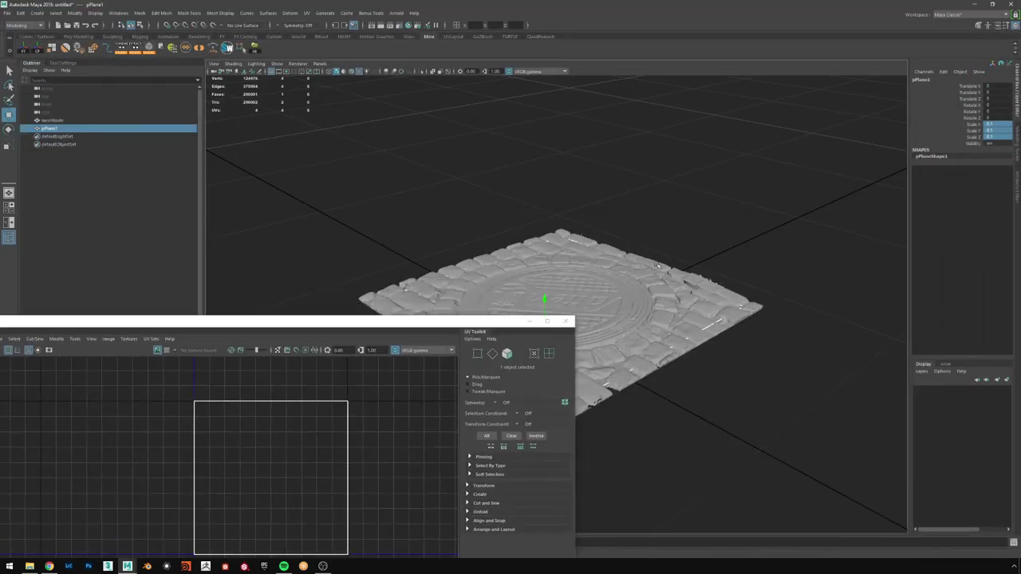
- Select the plane's face in UV space and check its coverage on the model
alt+middle_drag(657, 265, 758, 217)
alt+drag(757, 217, 778, 220)
right_drag(319, 419, 318, 445)
click(317, 428)
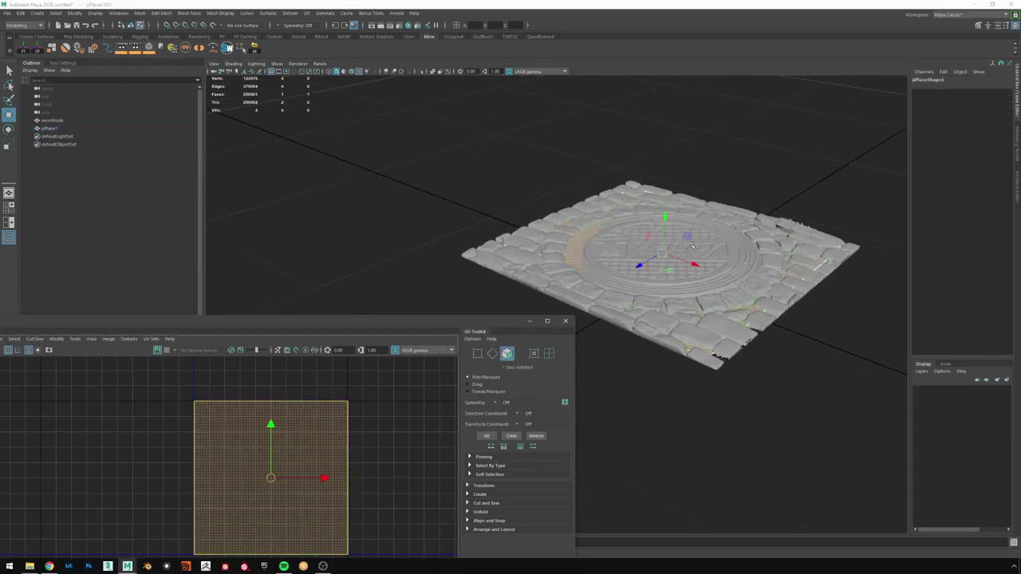
alt+middle_drag(692, 245, 655, 302)
alt+drag(655, 246, 612, 297)
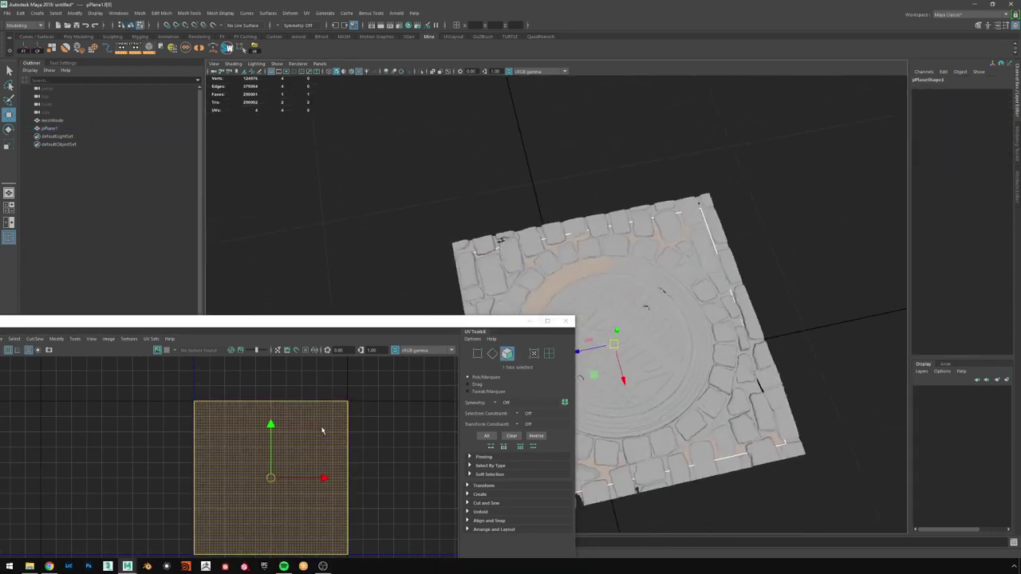
- Close the UV Editor and return the plane to object selection mode
click(566, 321)
key(F8)
alt+drag(792, 250, 745, 274)
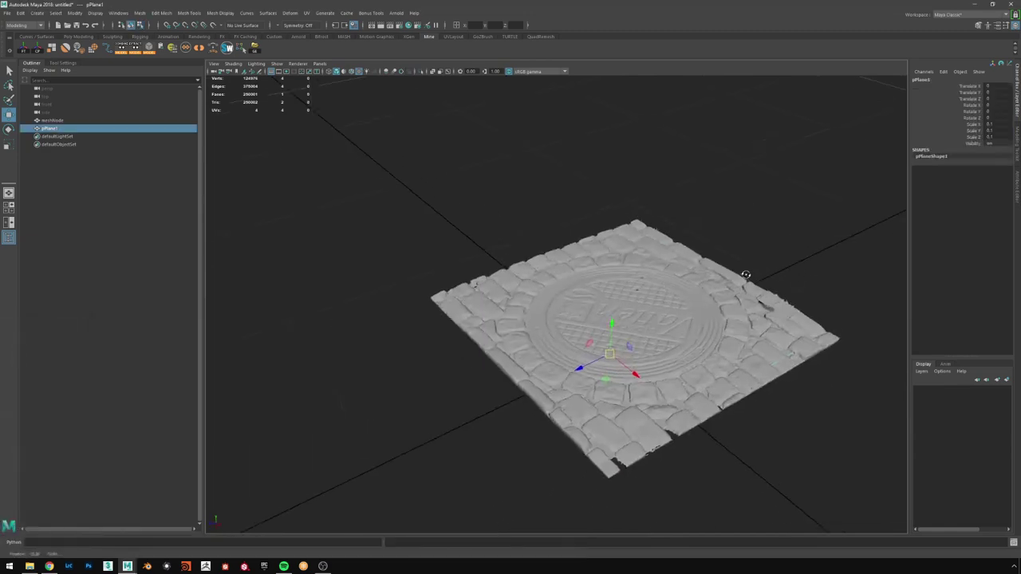
alt+right_drag(745, 275, 661, 212)
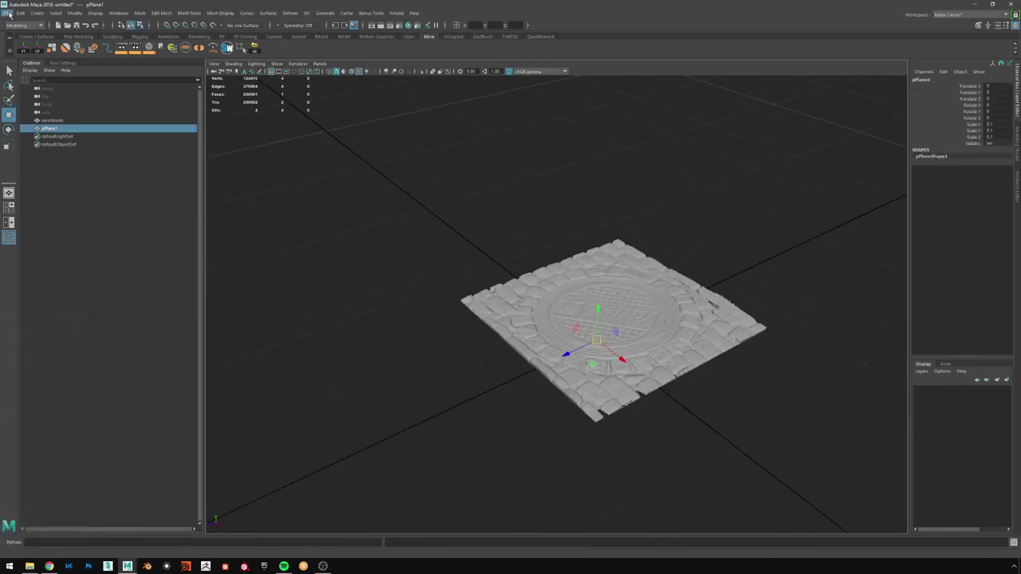
- Export the selected plane as the FBX file Decal_Manhole_01_Scan_LOW.fbx in the Decal_Manhole_01 folder and deselect it
click(9, 15)
click(51, 124)
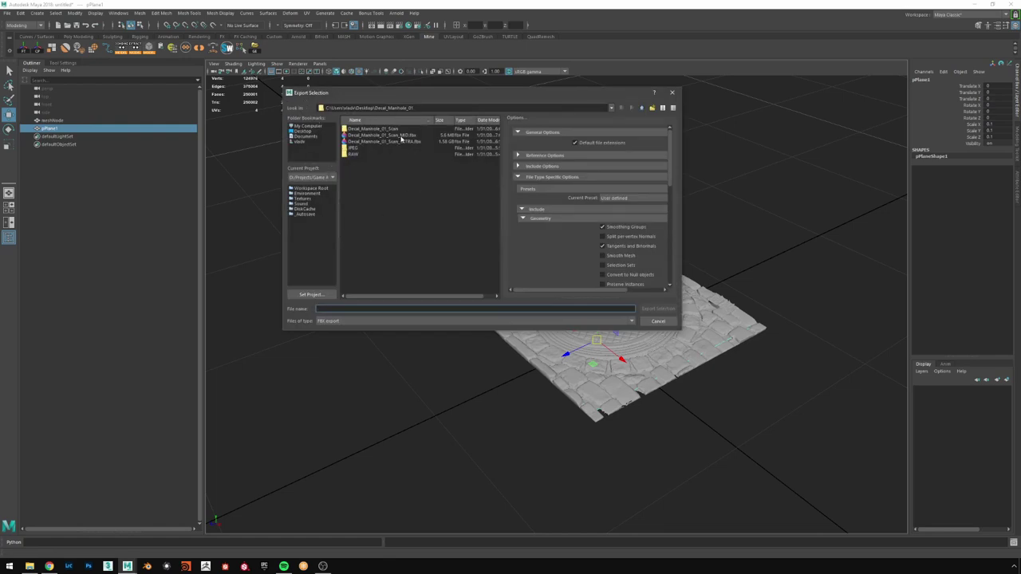
click(402, 135)
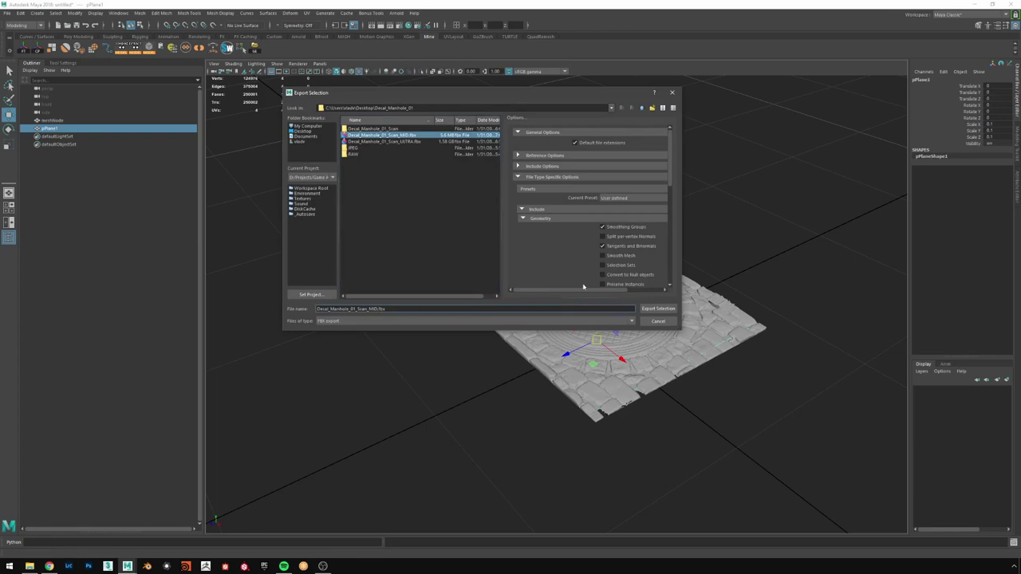
key(BackSpace)
key(BackSpace)
key(BackSpace)
text(LOW)
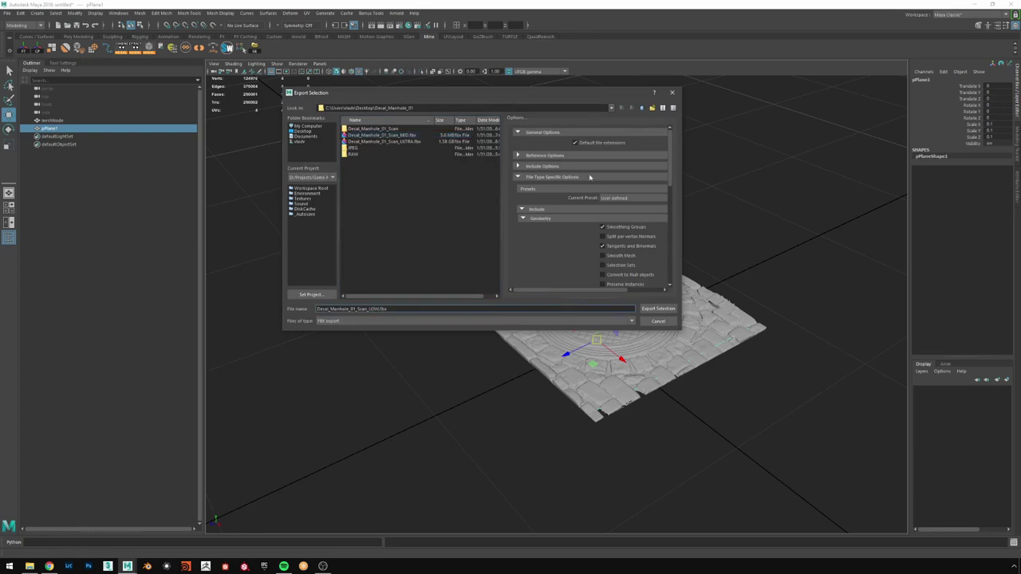
scroll(589, 199, down, 1)
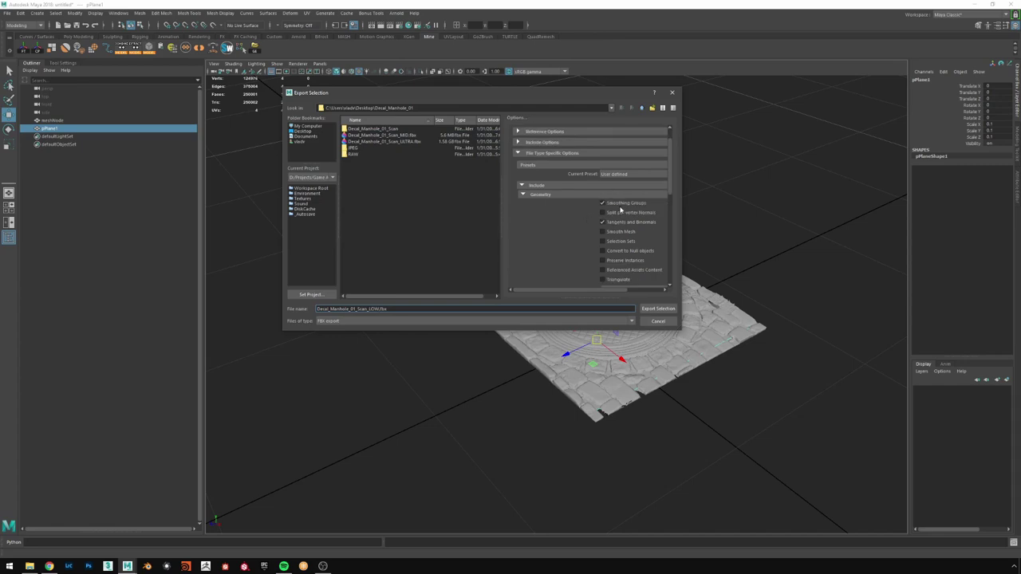
scroll(621, 210, down, 1)
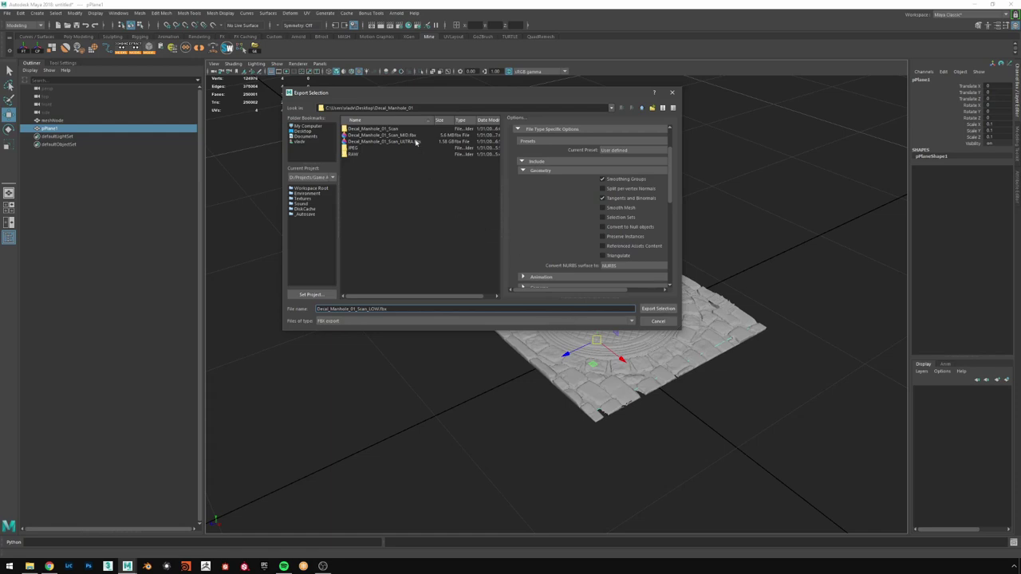
click(656, 308)
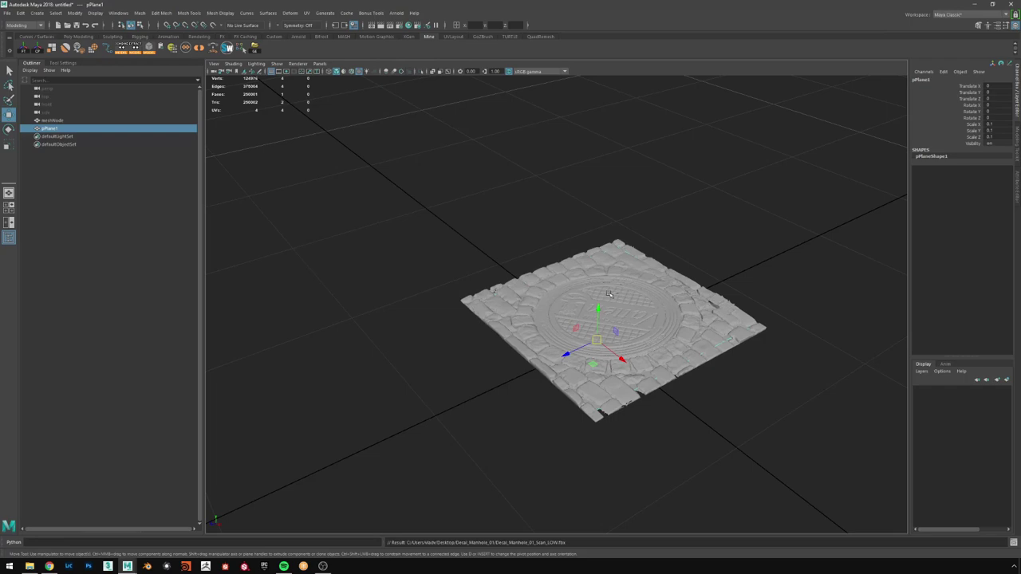
click(707, 228)
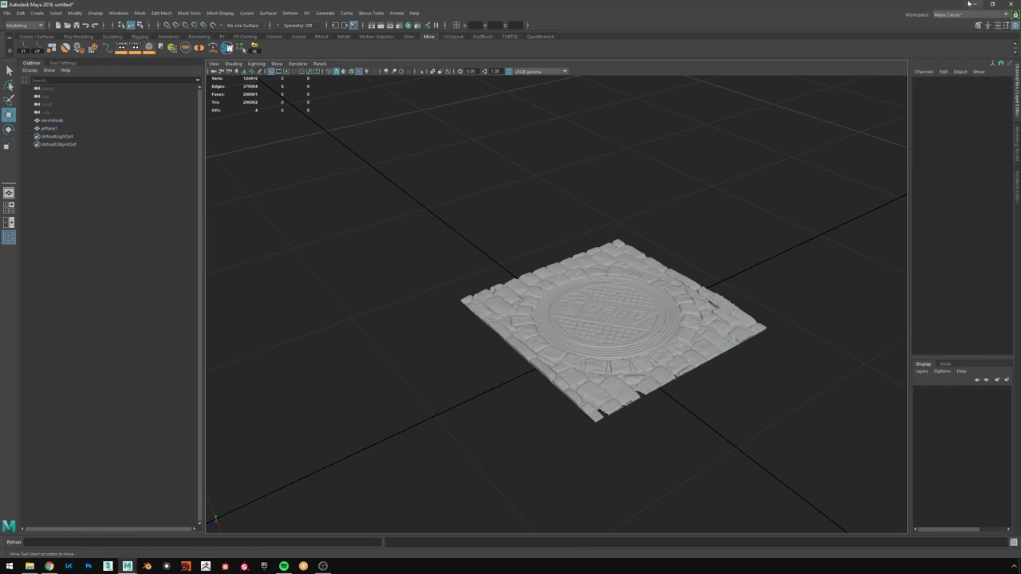
- Switch to File Explorer and review the LOW, MID and ULTRA meshes and the texture in the Decal_Manhole_01 folder
click(968, 4)
click(29, 566)
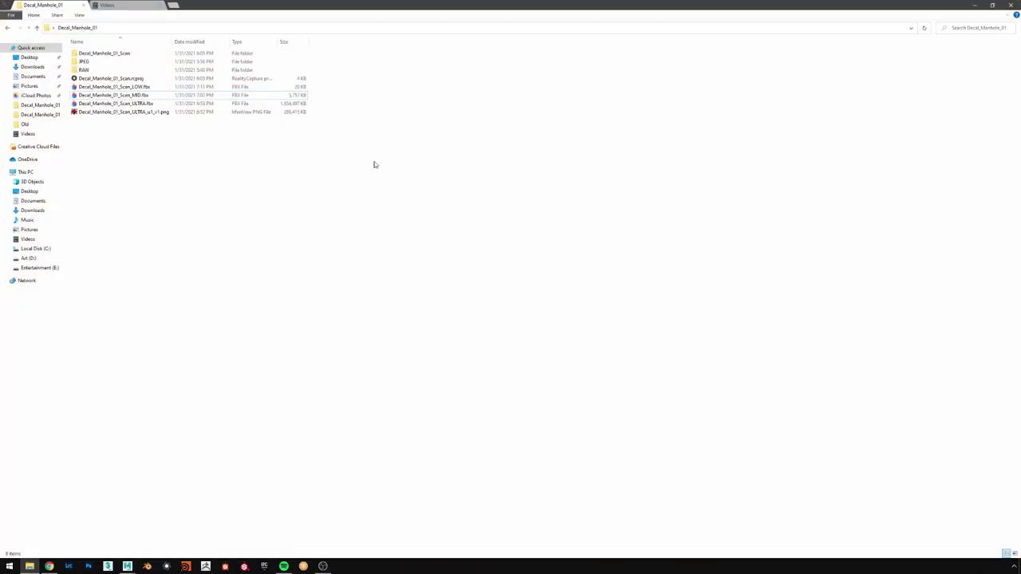
drag(367, 158, 146, 90)
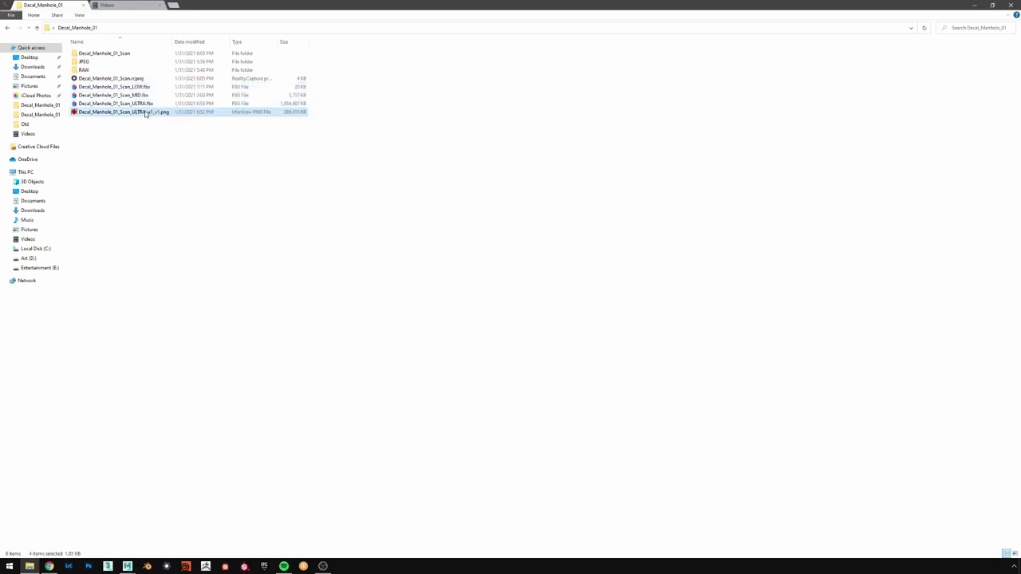
drag(186, 137, 138, 121)
click(443, 162)
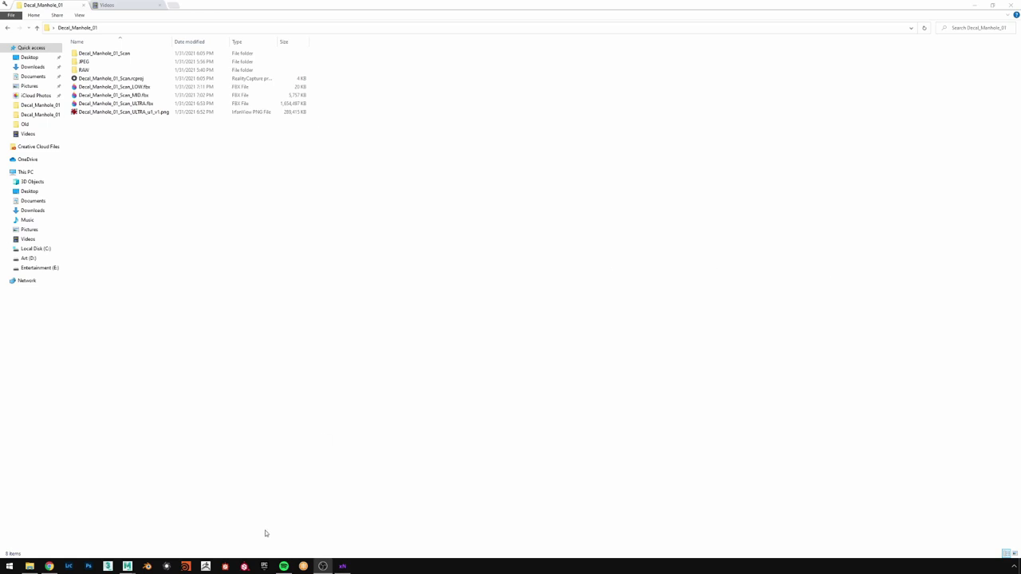
- Switch to xNormal and load Decal_Manhole_01_Scan_ULTRA.fbx as the high definition mesh
click(343, 565)
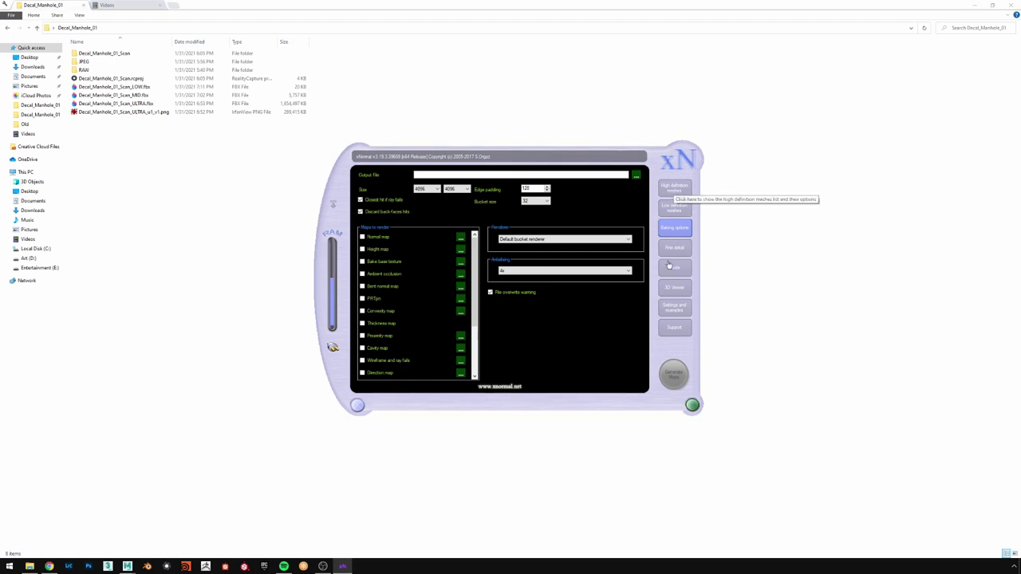
click(672, 190)
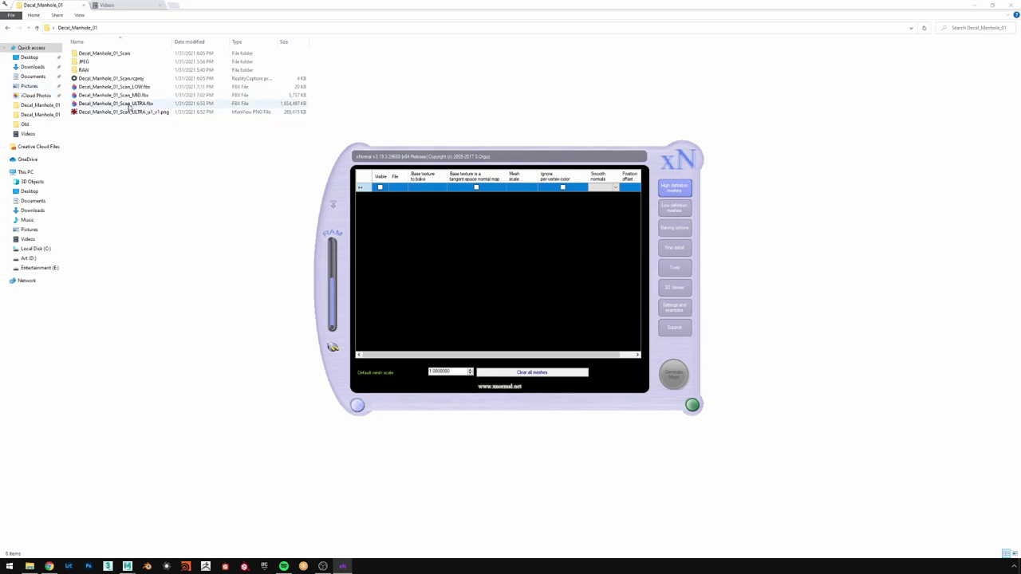
drag(130, 105, 471, 232)
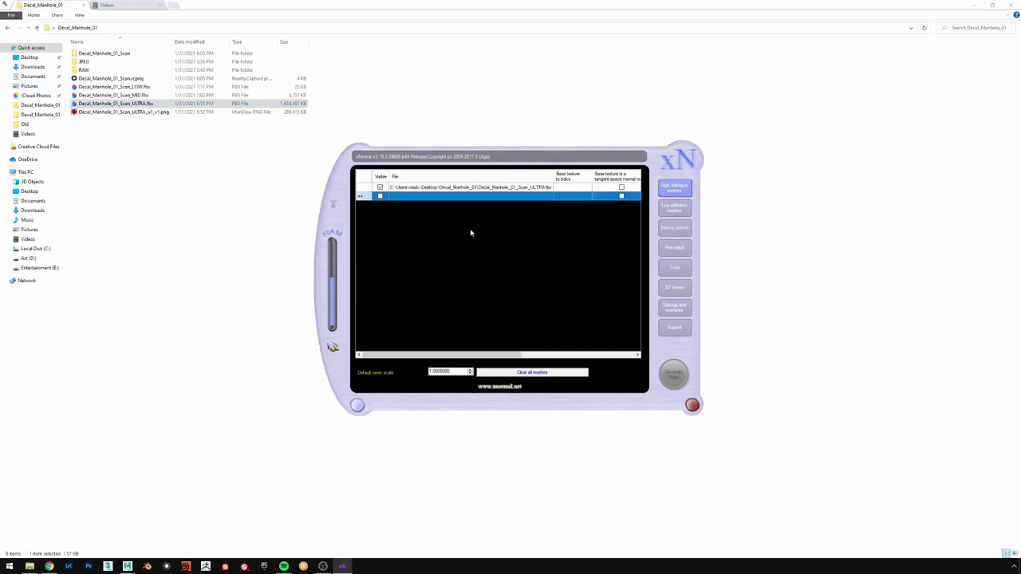
click(518, 191)
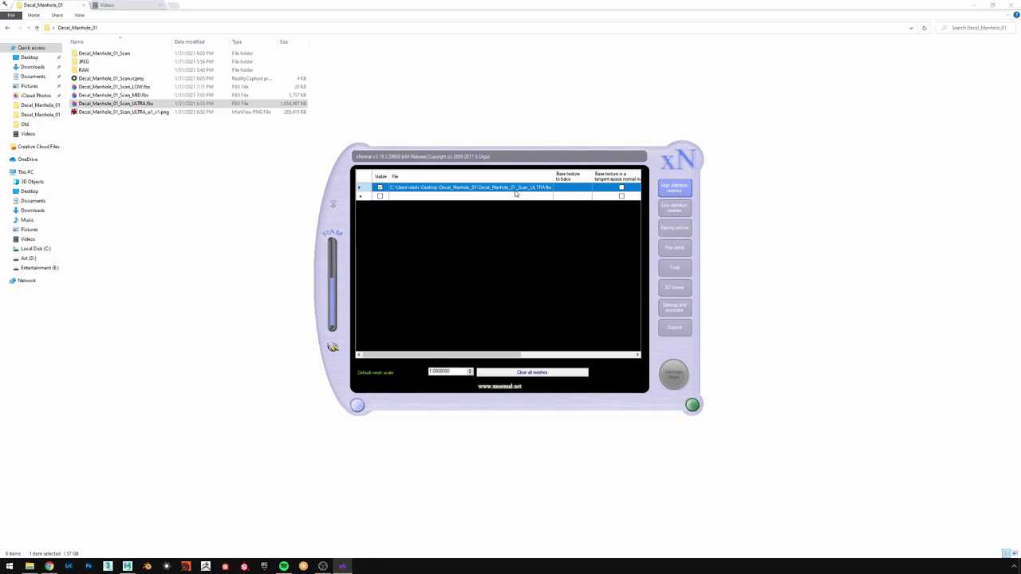
- Assign Decal_Manhole_01_Scan_ULTRA_u1_v1.png from the Decal_Manhole_01 folder as the high definition mesh's base texture to bake
drag(438, 356, 465, 353)
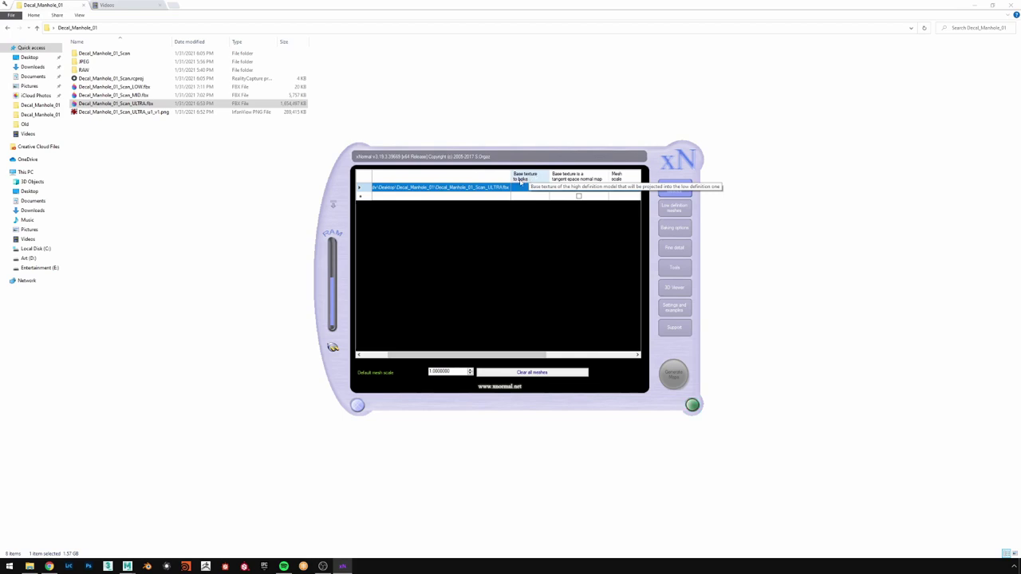
click(525, 189)
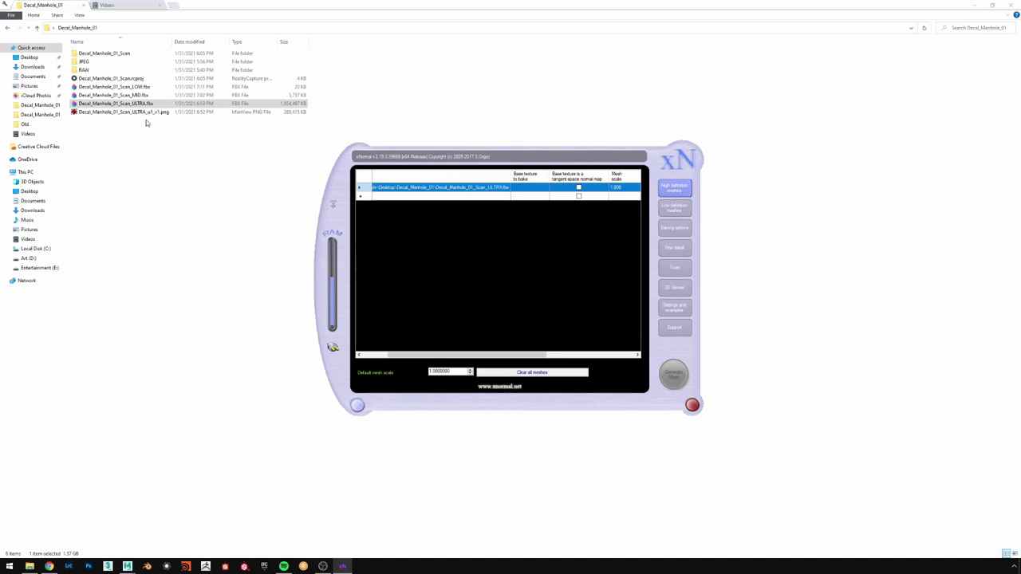
right_click(534, 189)
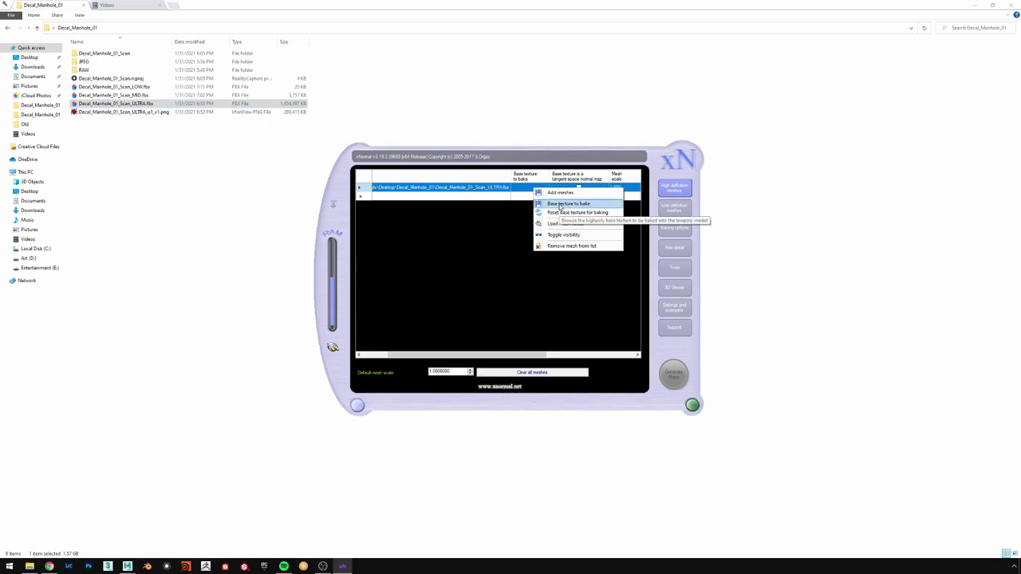
right_click(519, 189)
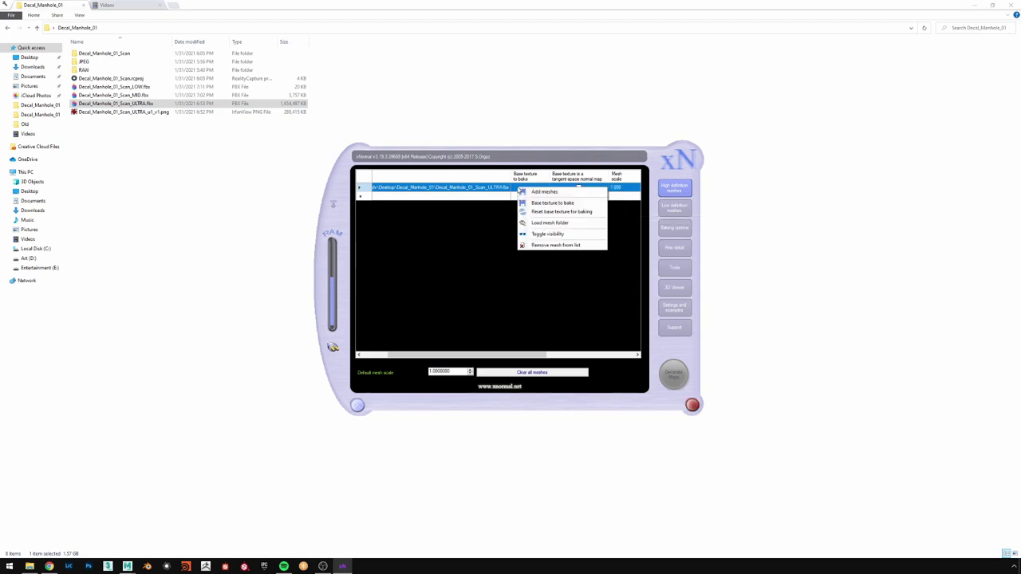
click(548, 205)
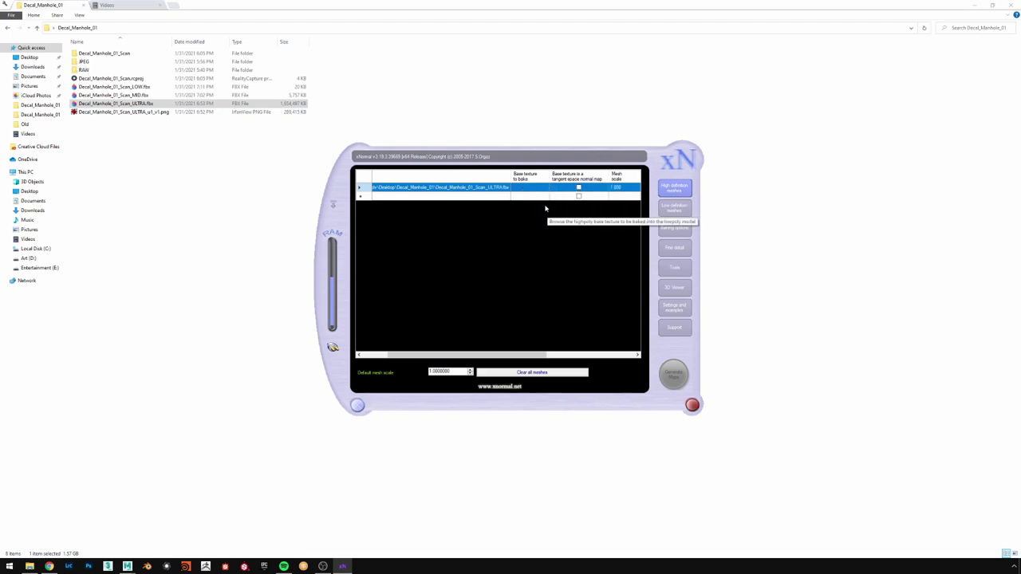
click(348, 189)
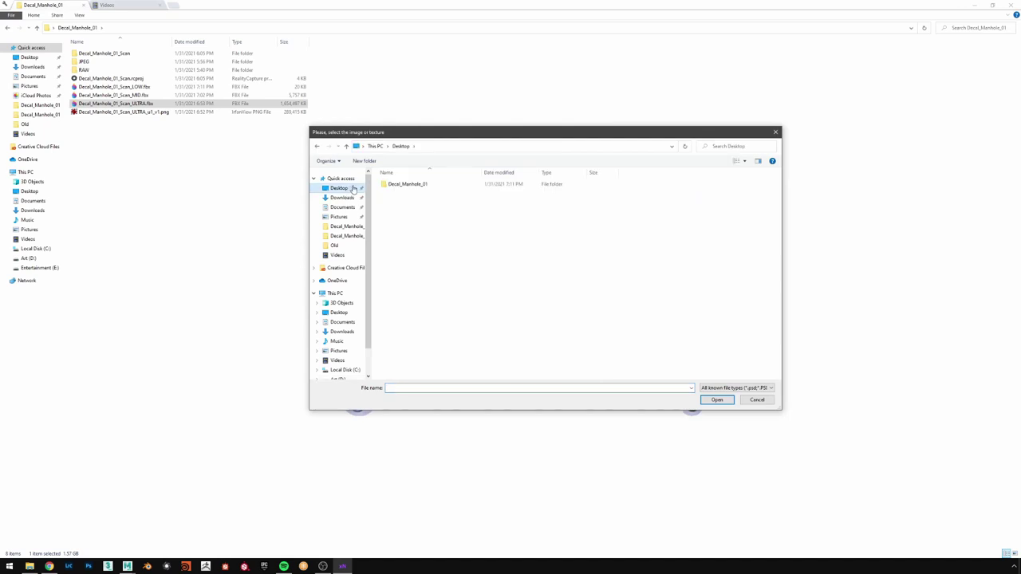
double_click(392, 185)
double_click(426, 210)
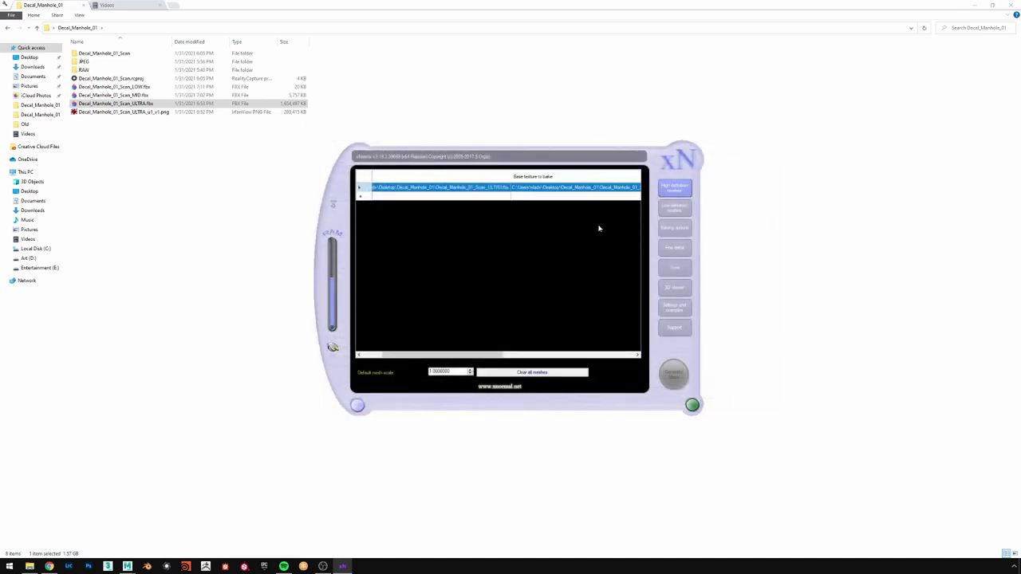
click(673, 230)
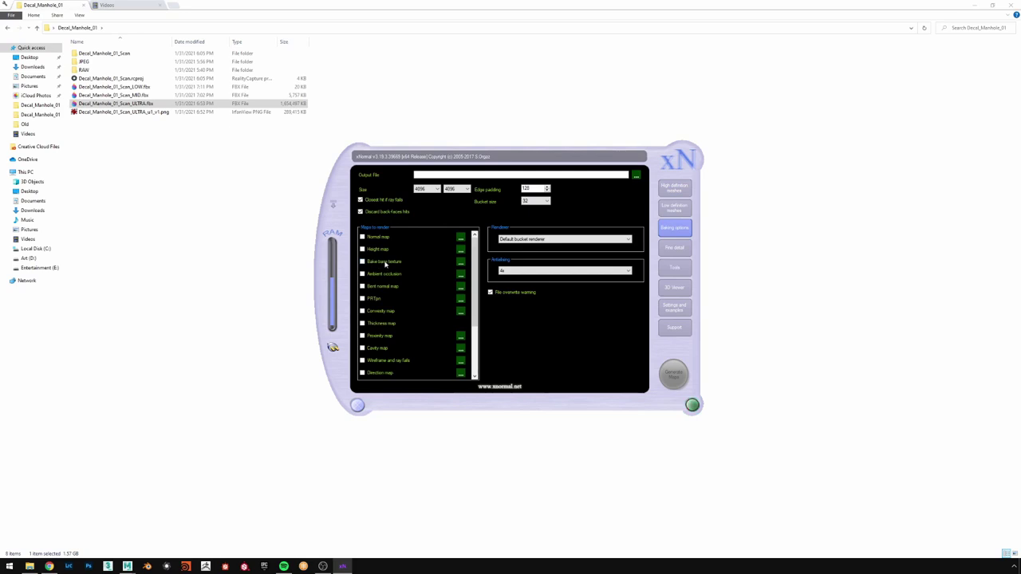
click(669, 194)
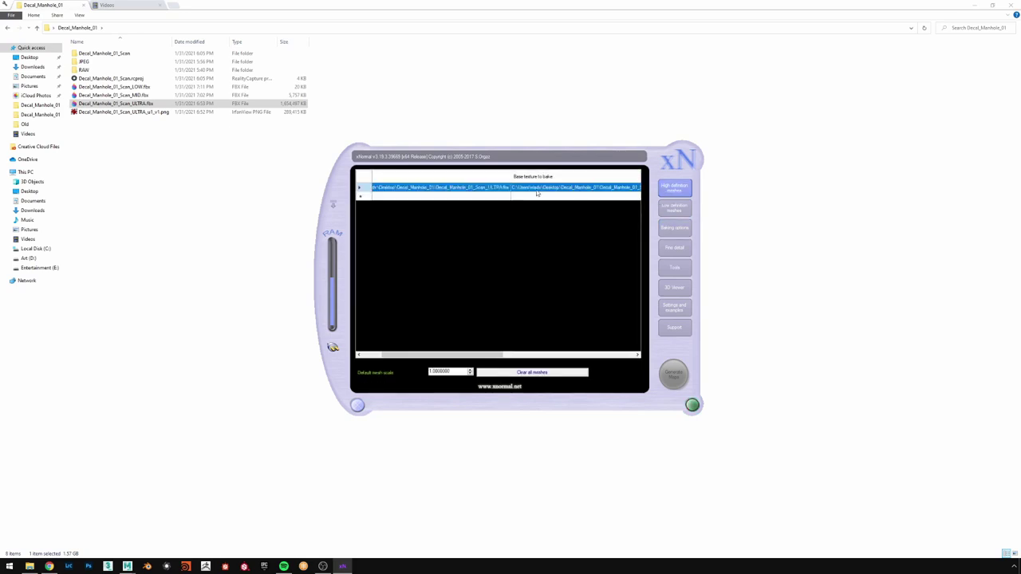
- Load Decal_Manhole_01_Scan_LOW.fbx as the low definition mesh and review its ray distance settings
click(665, 209)
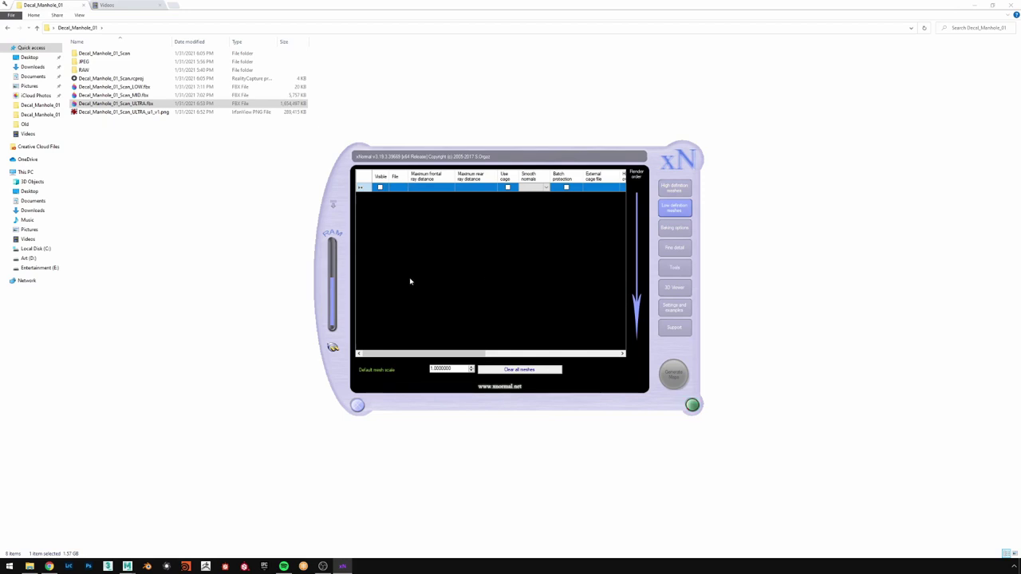
drag(137, 88, 458, 209)
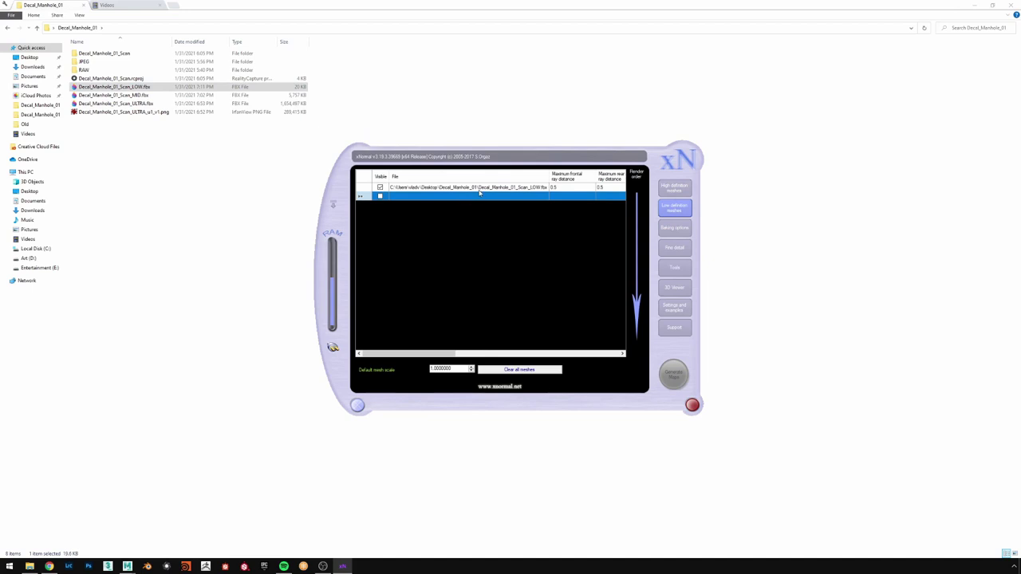
drag(455, 358, 491, 353)
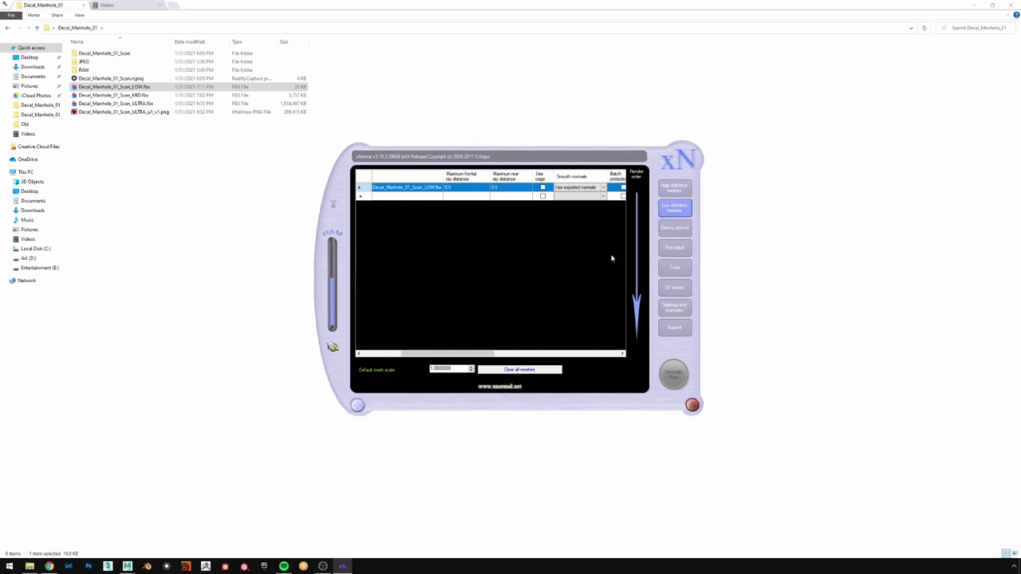
- Run the Ray distance calculator on the low mesh and stop it after about 30 seconds
click(666, 271)
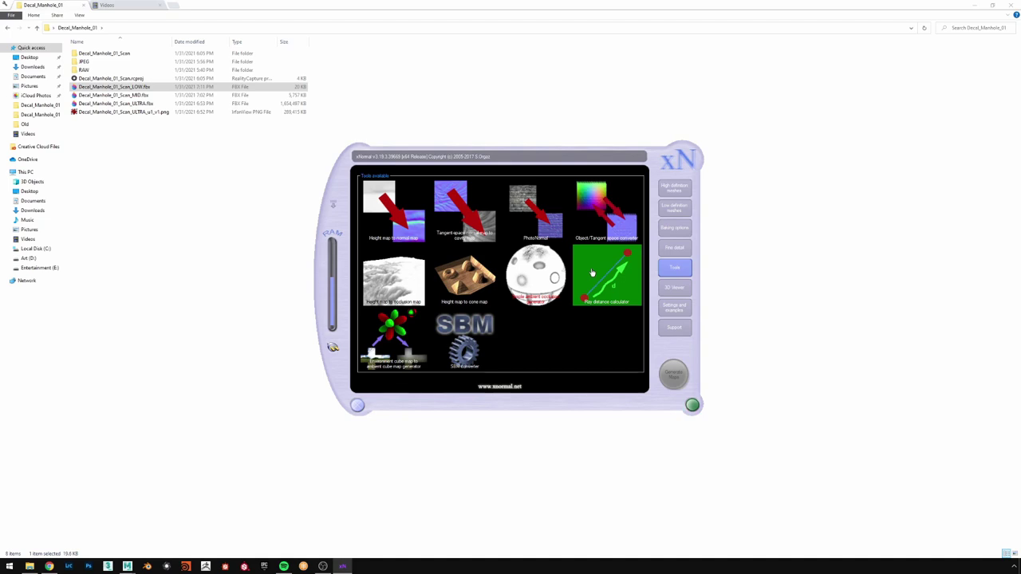
click(590, 269)
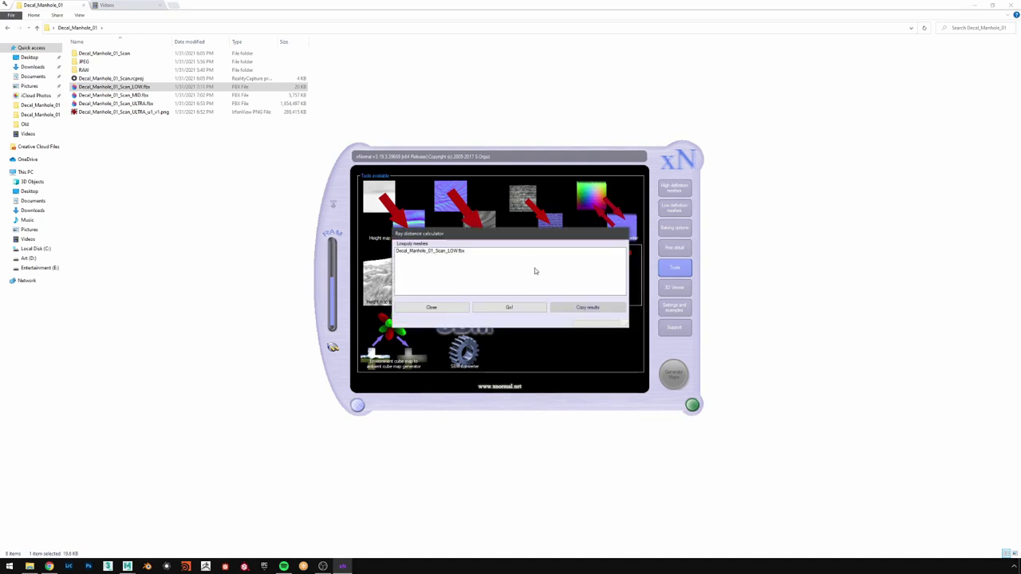
drag(531, 240, 541, 233)
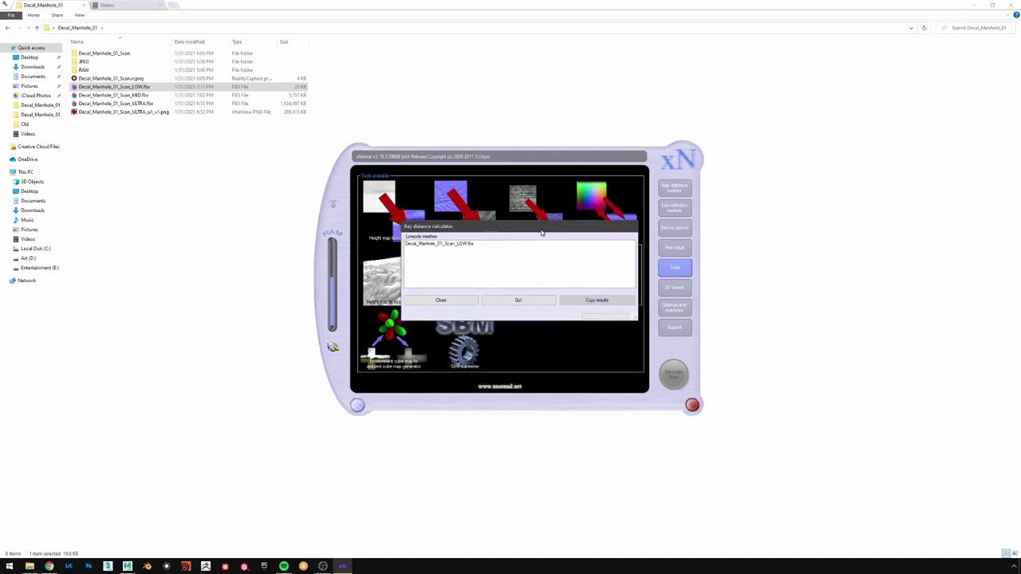
click(518, 300)
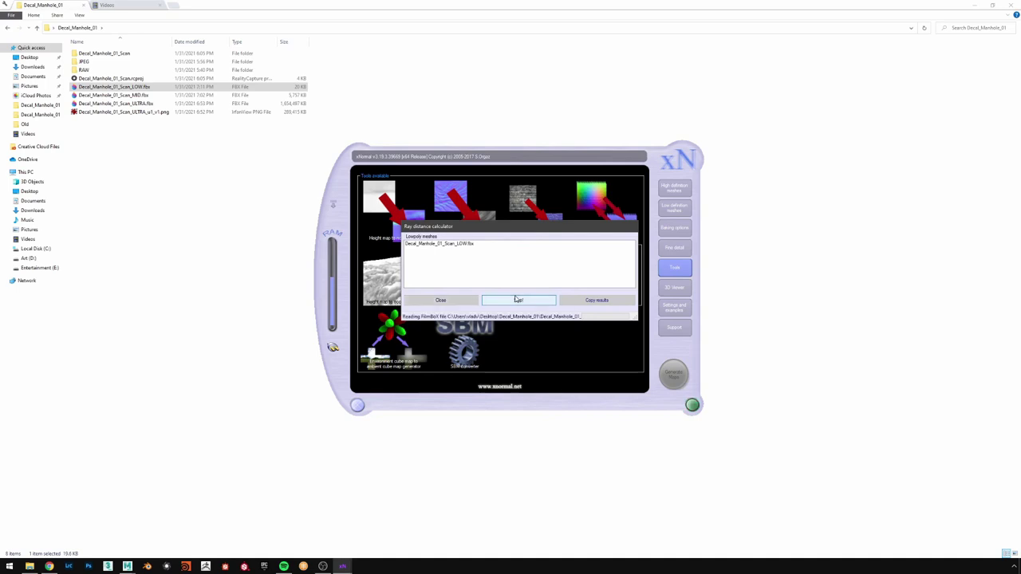
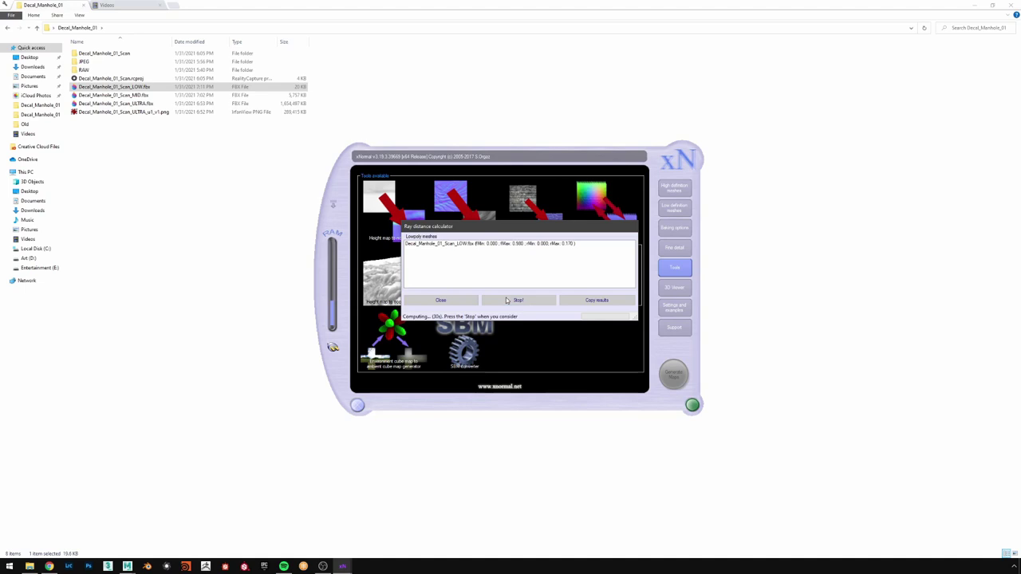
click(506, 300)
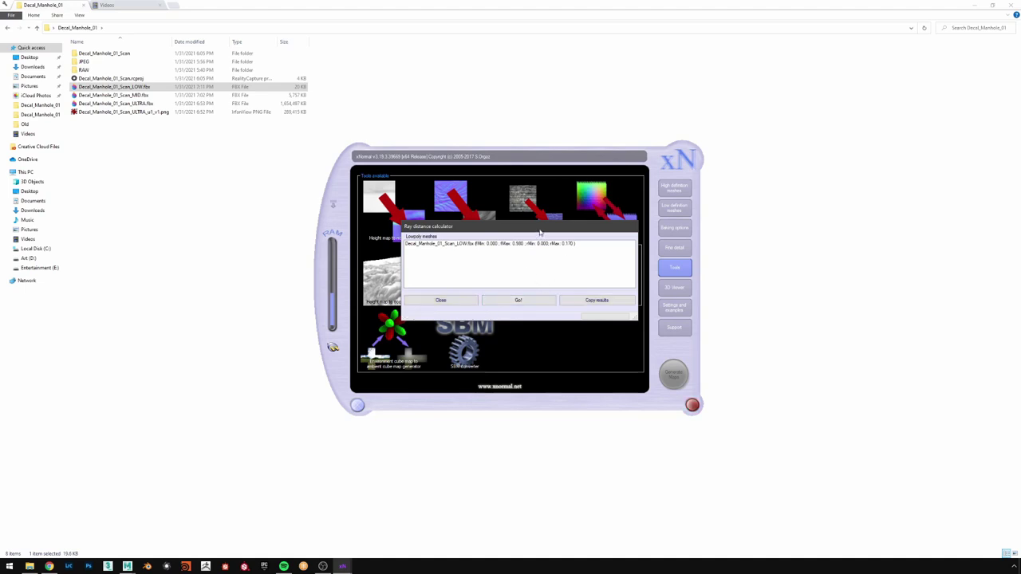
drag(541, 229, 533, 226)
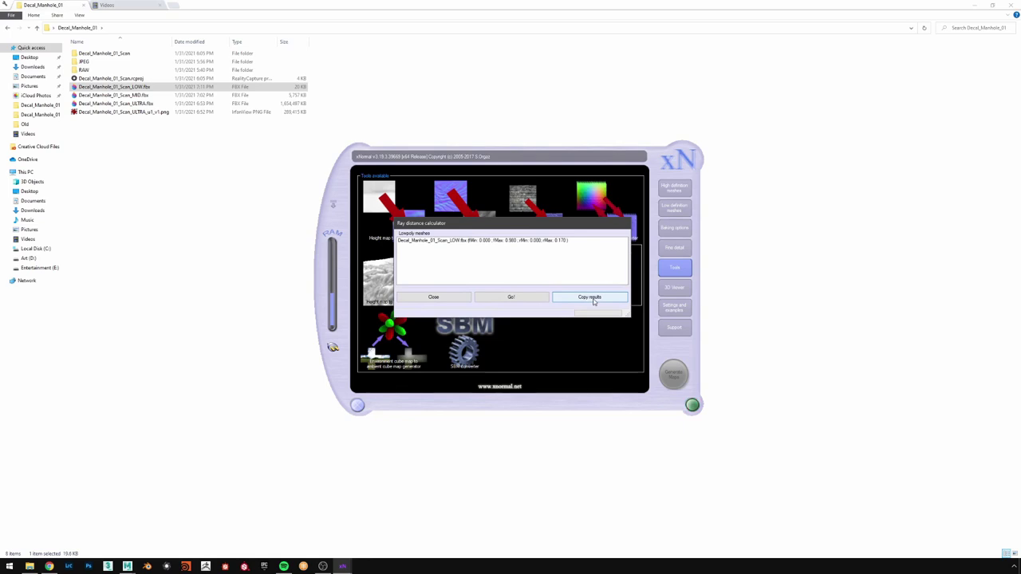
- Copy the calculated ray distances to the low mesh, close the calculator and check the mesh's frontal and rear values
click(593, 298)
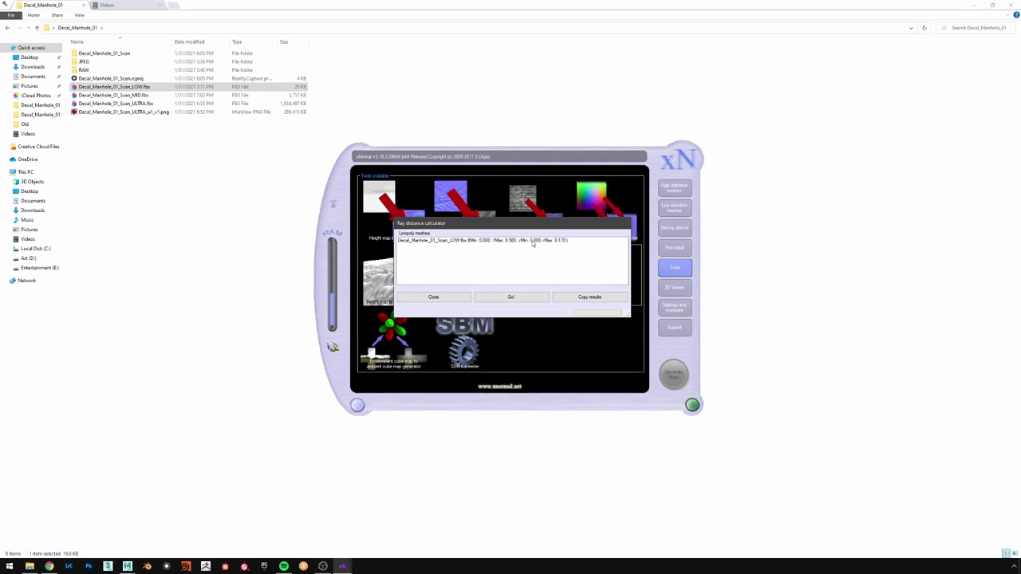
click(590, 297)
click(523, 312)
click(456, 300)
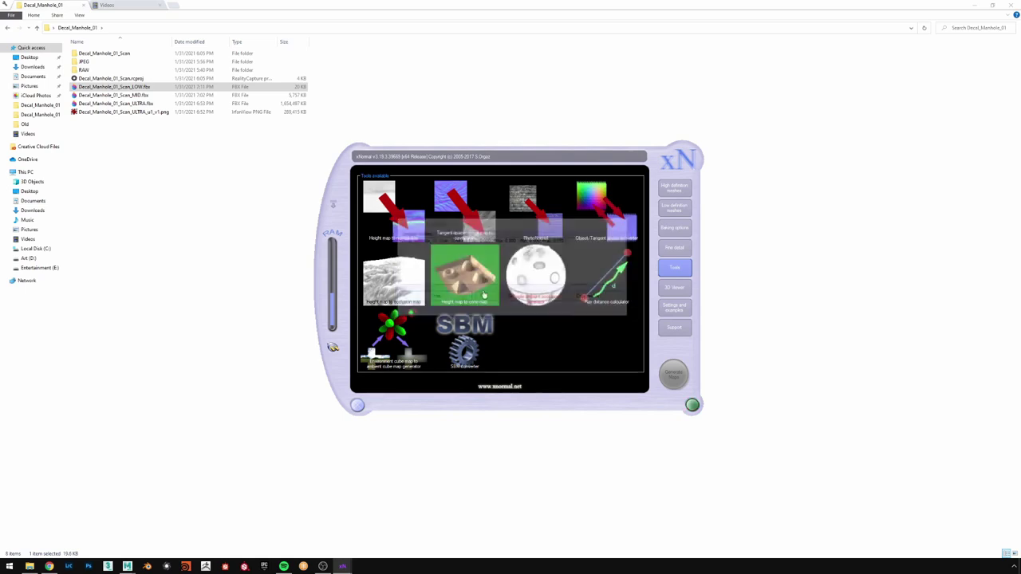
click(676, 210)
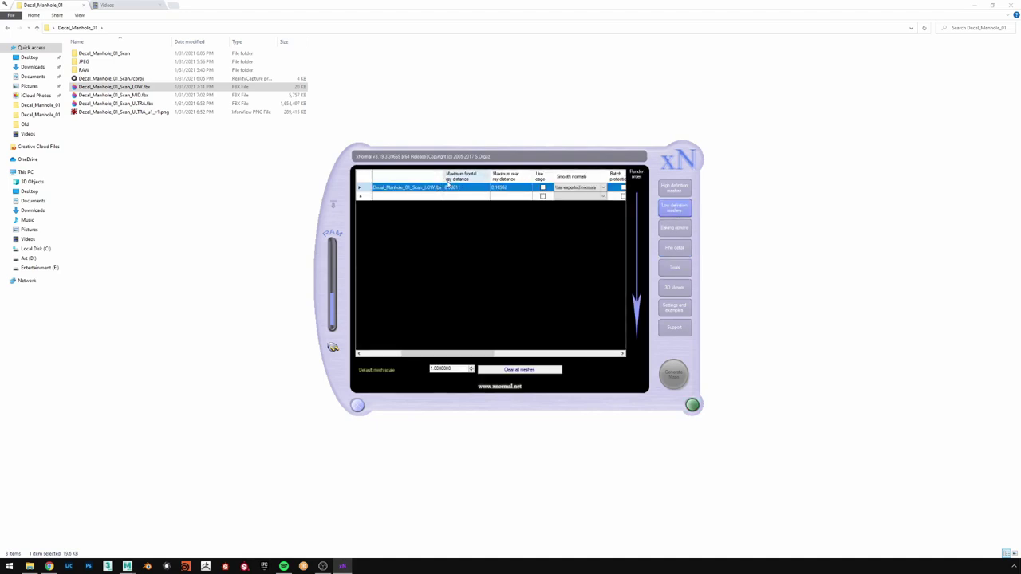
- Start choosing the bake's output file, and create and open a new folder named Bake inside Decal_Manhole_01
click(671, 229)
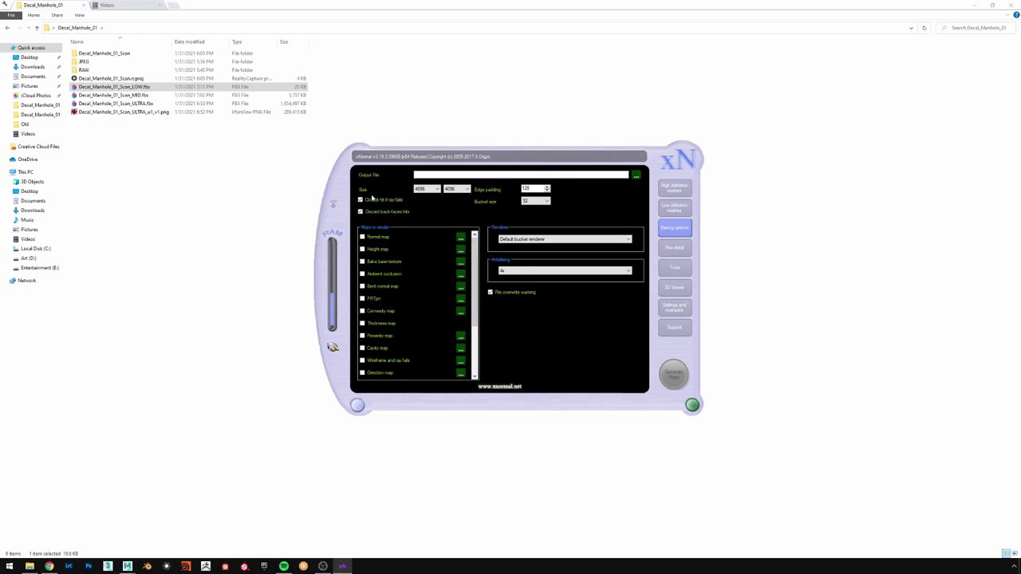
click(634, 176)
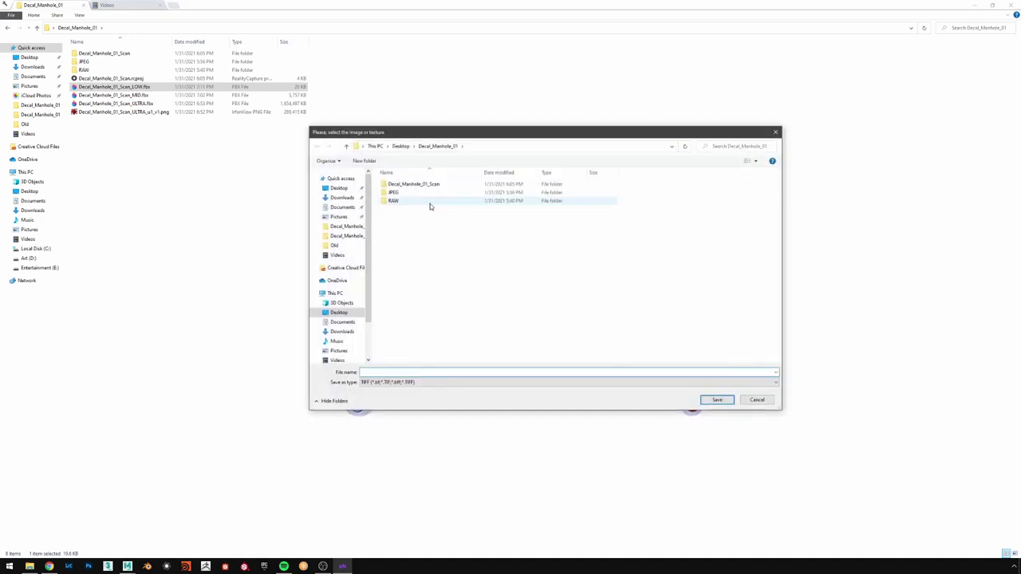
click(371, 162)
text(Bake)
key(Return)
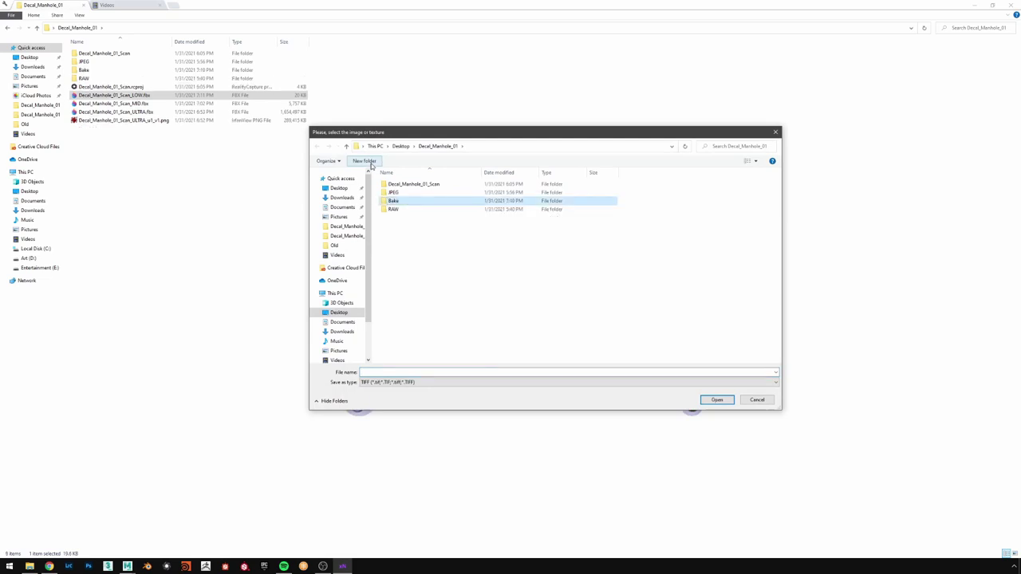
key(Return)
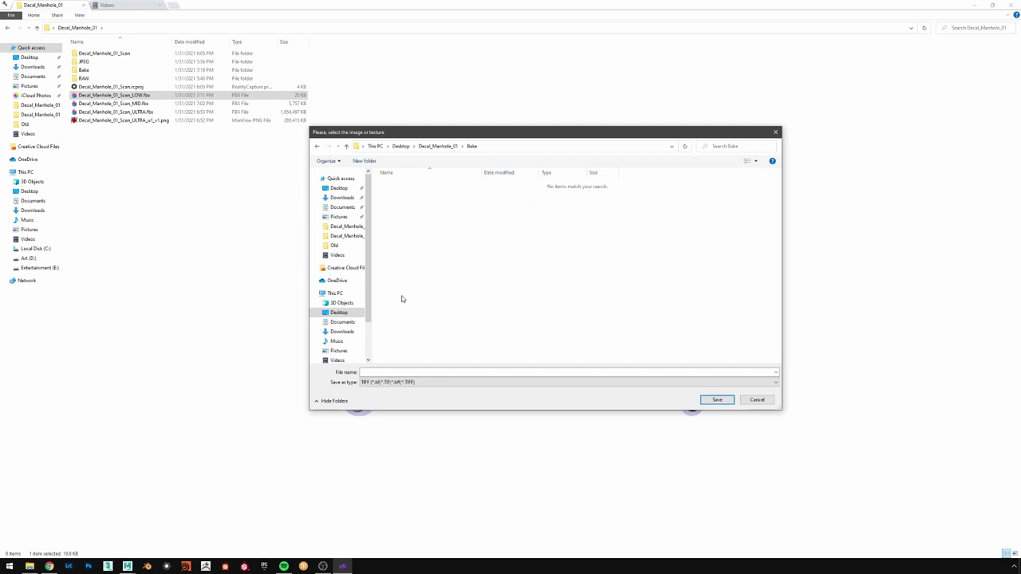
- Name the output file Decal_Manhole_01_Bake and save it as TIFF in the Bake folder
click(403, 370)
text(Decal_Manhole_01_Bake)
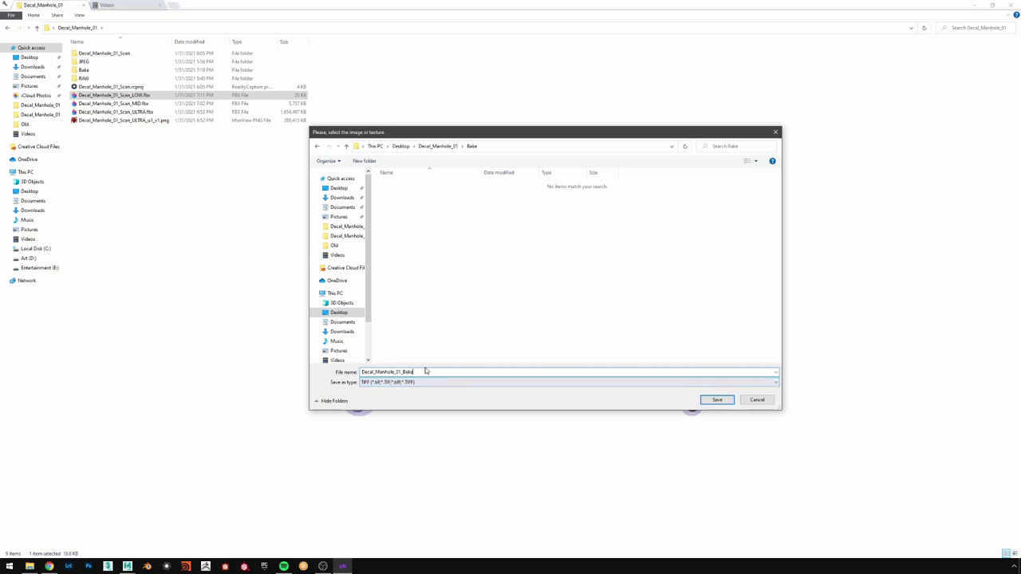
click(717, 400)
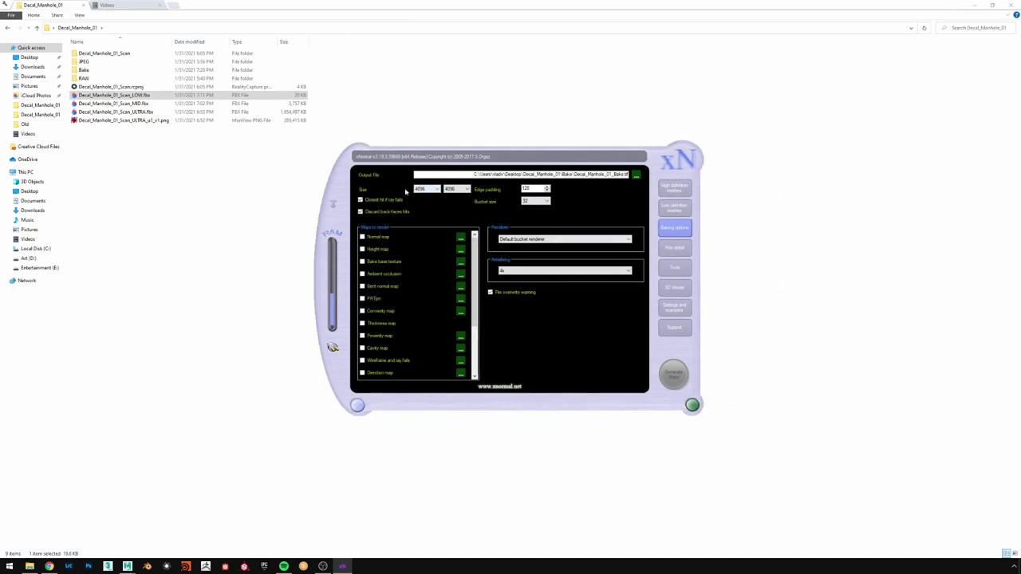
- Set the bake size to 2048 by 2048
click(425, 191)
click(425, 191)
click(451, 189)
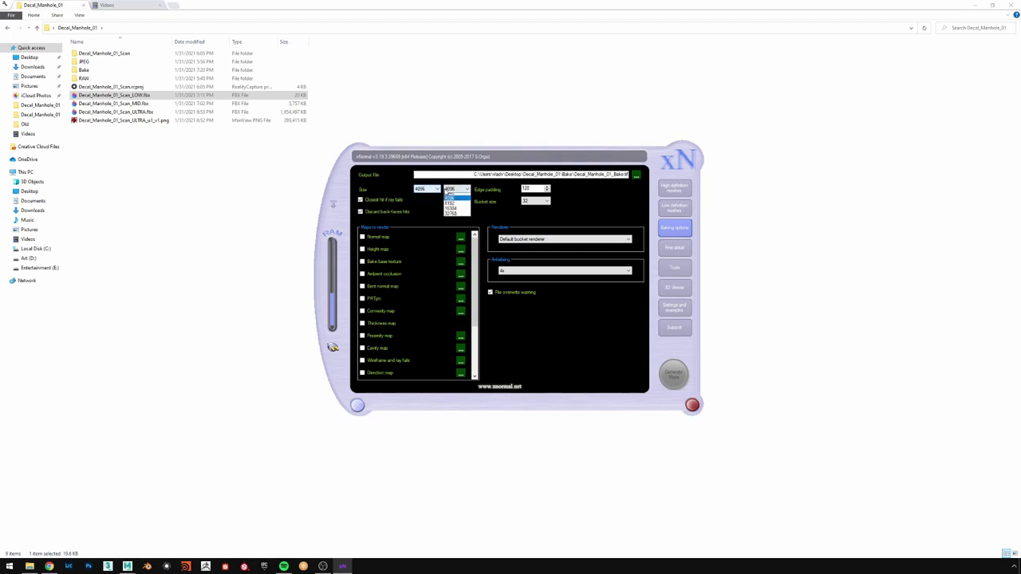
click(451, 190)
click(425, 190)
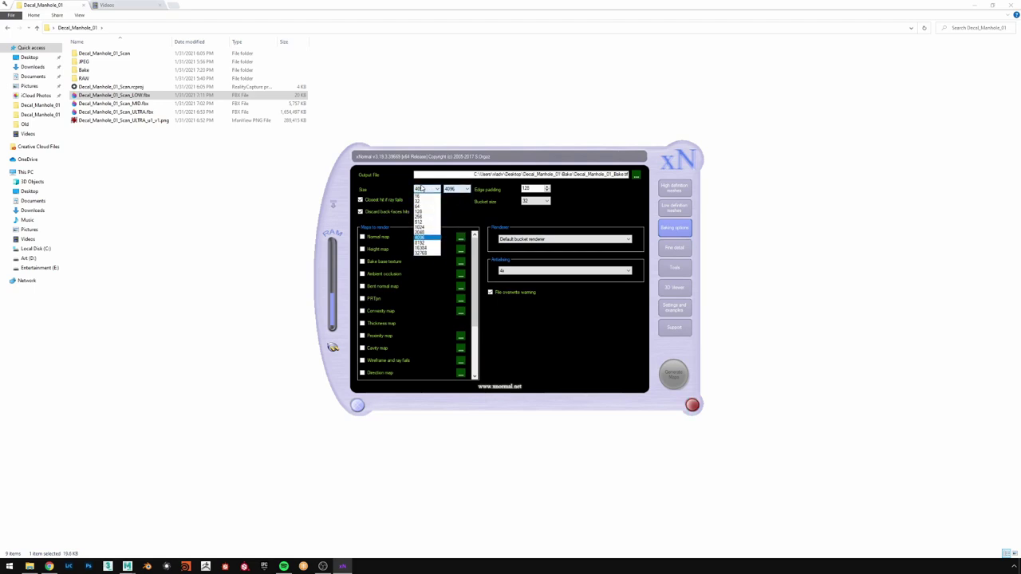
click(425, 232)
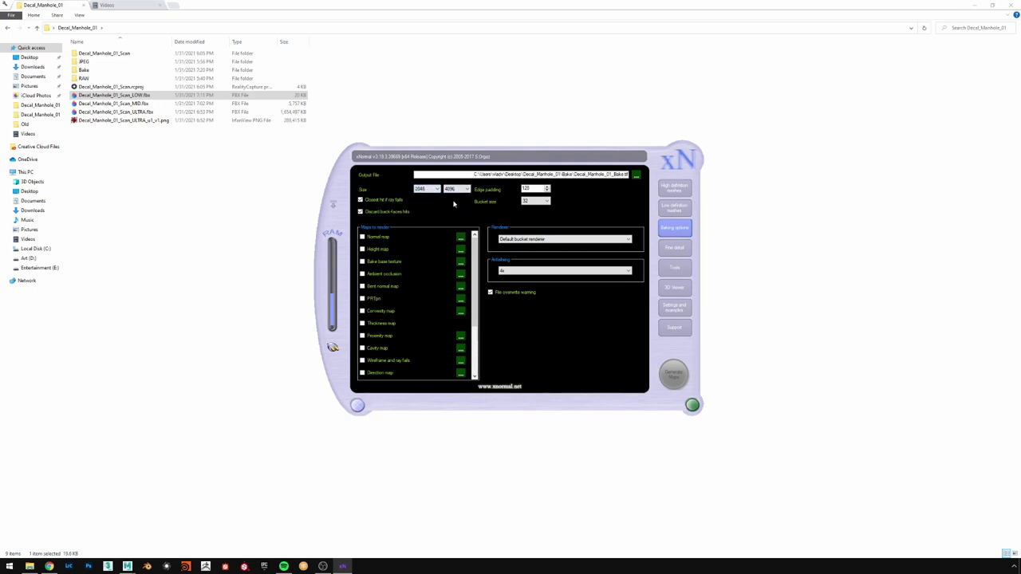
click(453, 190)
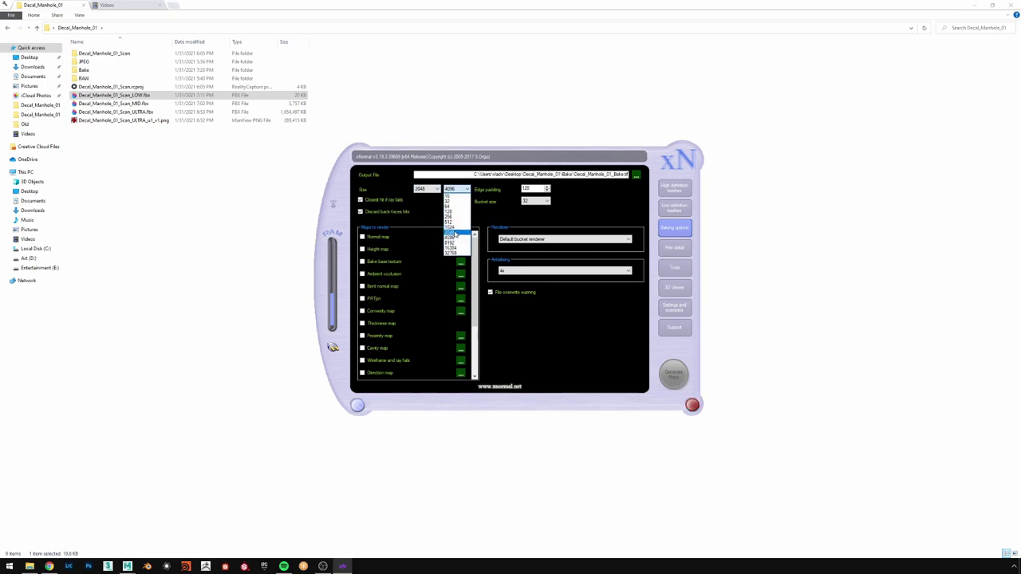
click(457, 229)
- Enable the normal map for rendering, keeping Y- as its second swizzle coordinate, and close its settings
click(364, 238)
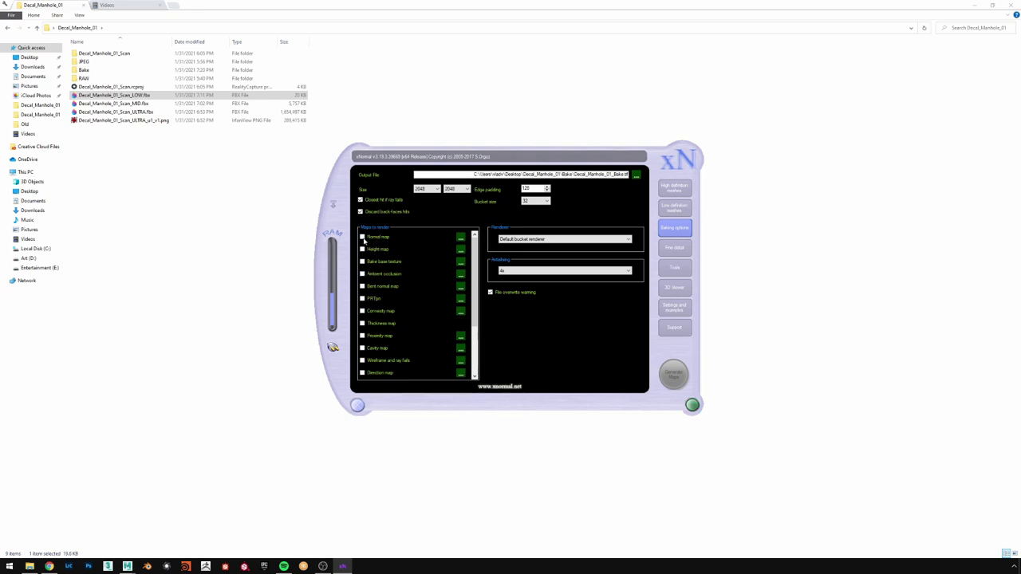
click(461, 237)
drag(484, 251, 571, 223)
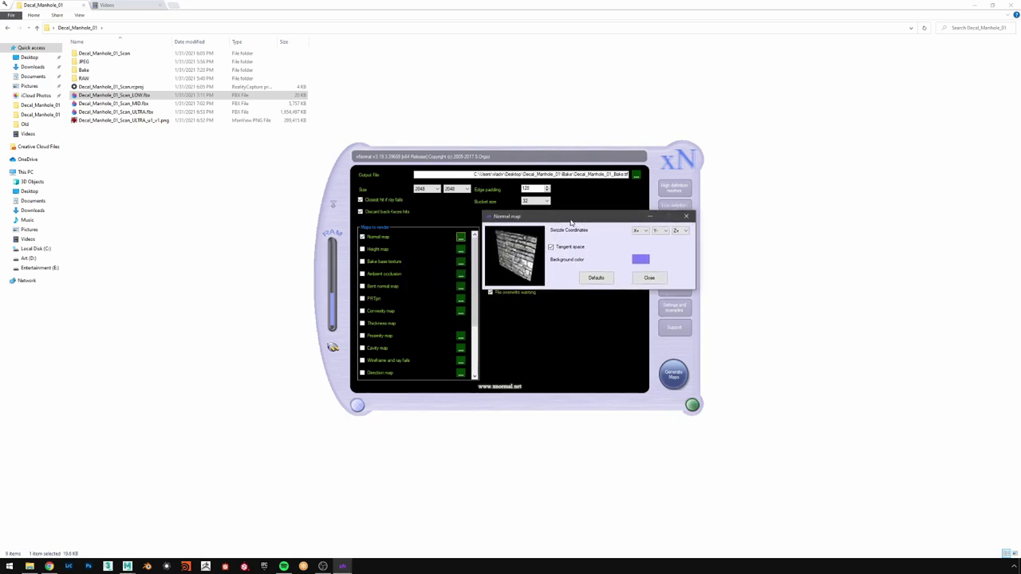
click(661, 231)
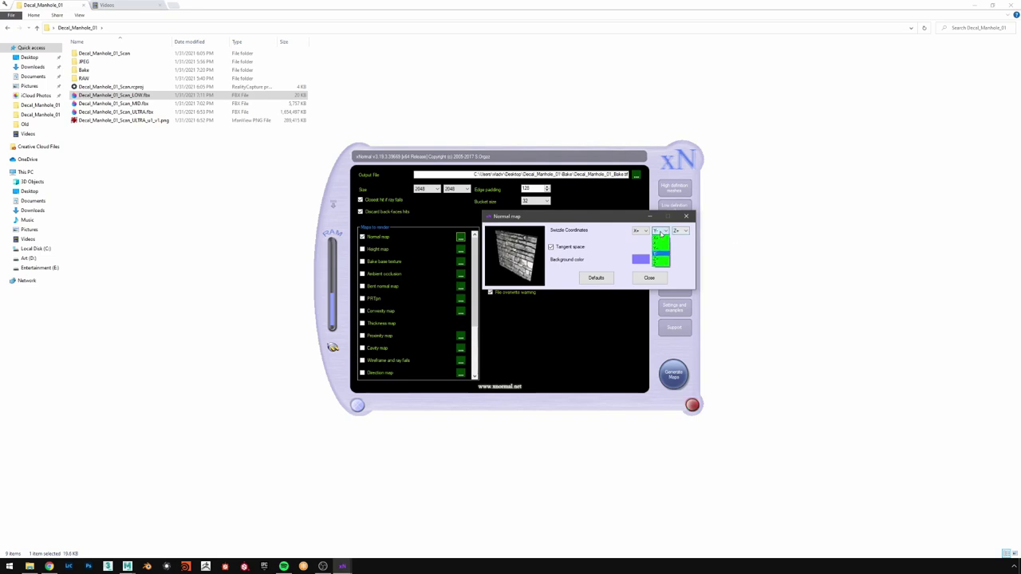
click(664, 232)
click(666, 234)
click(659, 253)
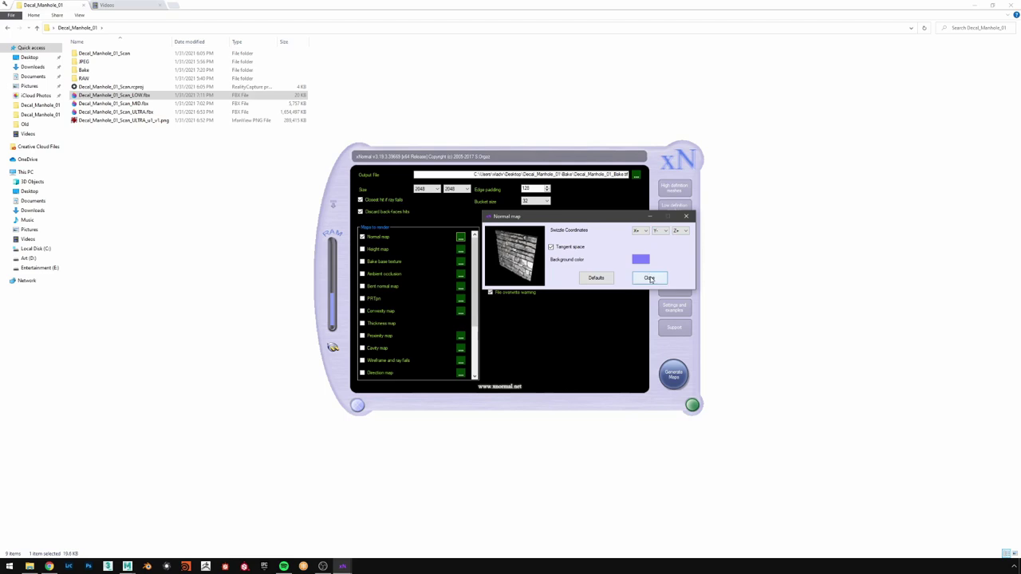
click(650, 278)
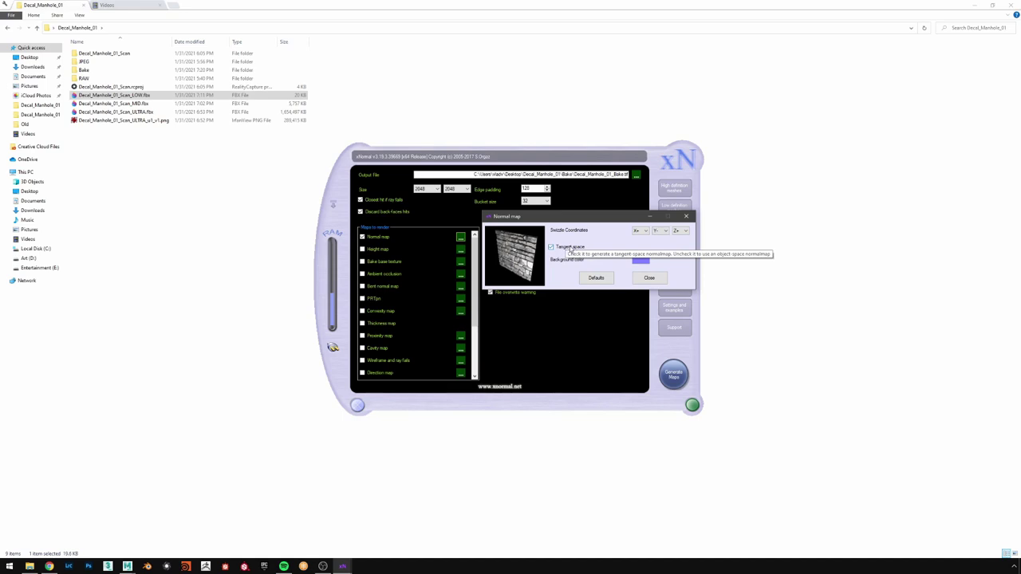
click(649, 278)
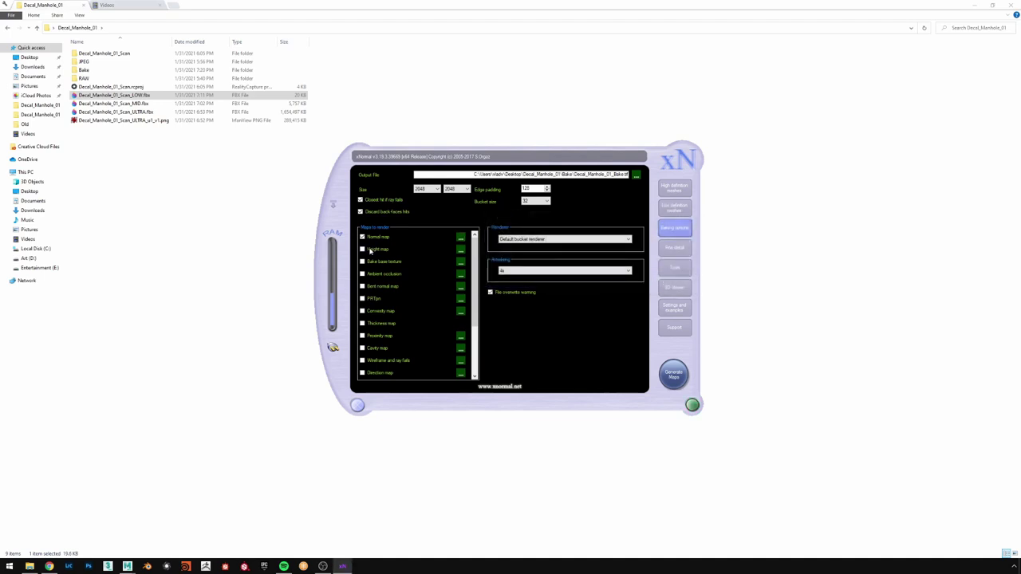
- Enable the height map and the base texture bake, and check the base texture bake's settings
click(369, 249)
click(364, 263)
click(460, 261)
click(538, 307)
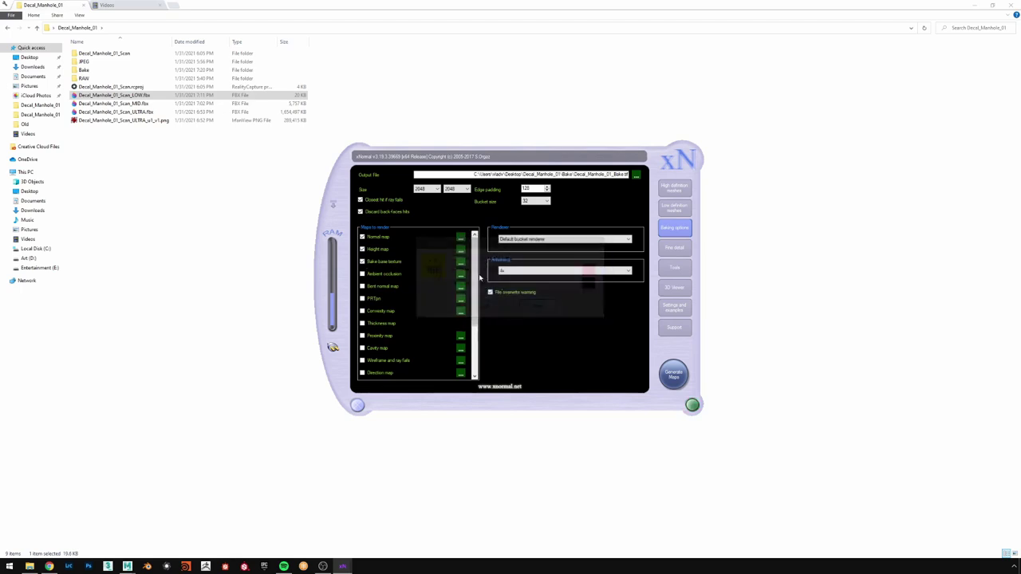
- Enable the ambient occlusion map, review its ray count and close its settings
click(364, 274)
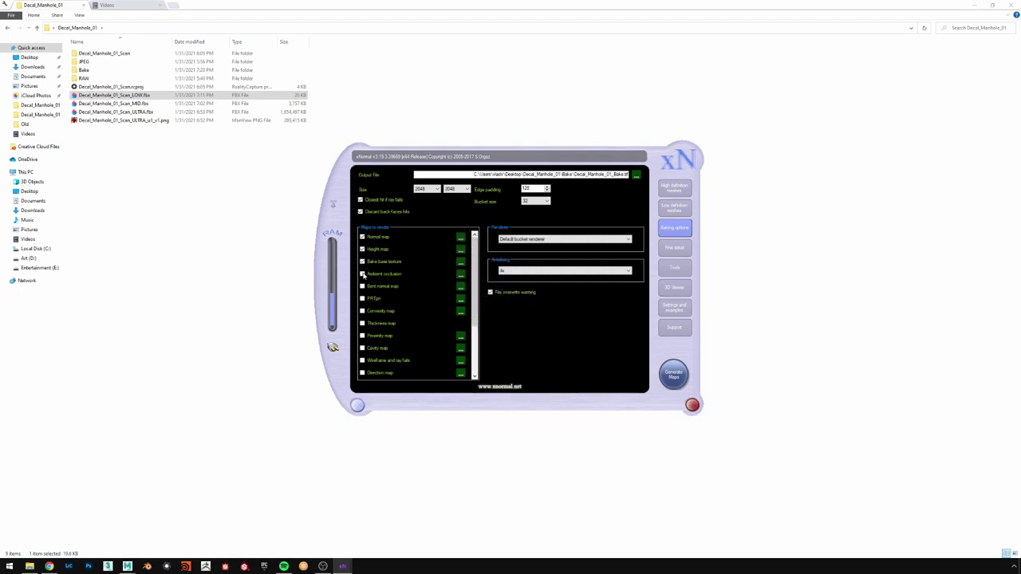
click(461, 275)
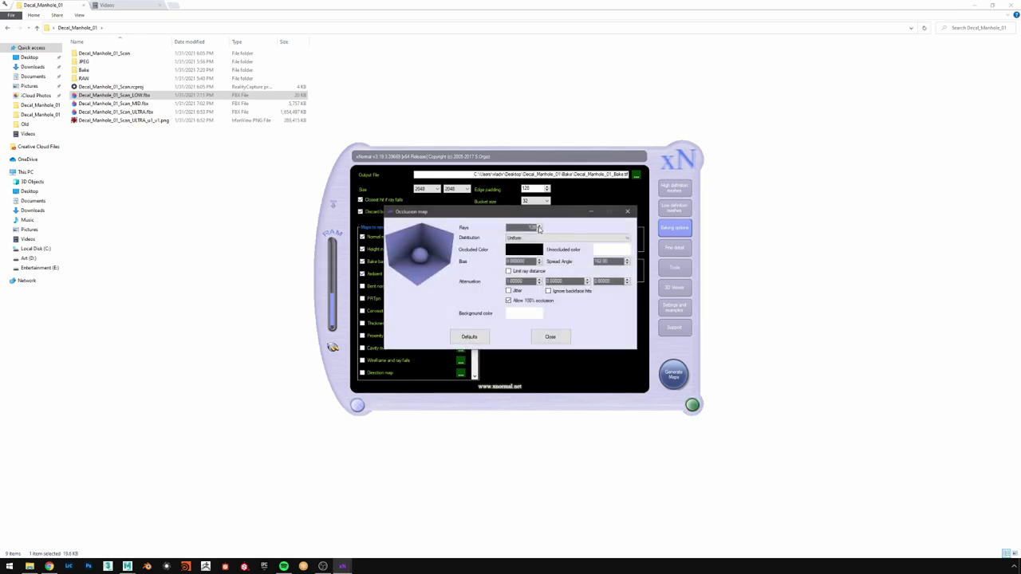
drag(525, 227, 553, 229)
drag(557, 214, 576, 213)
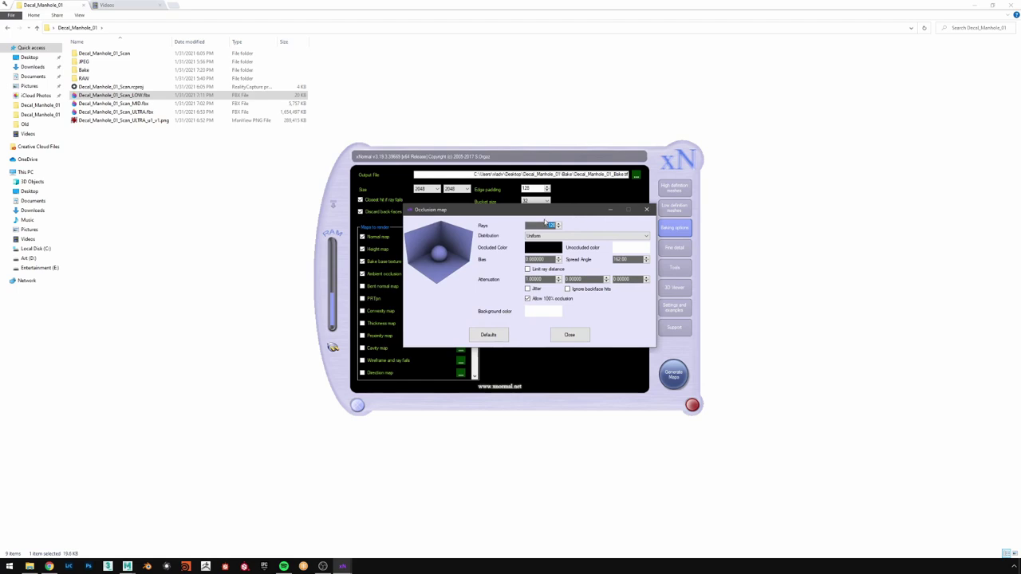
click(540, 225)
click(568, 335)
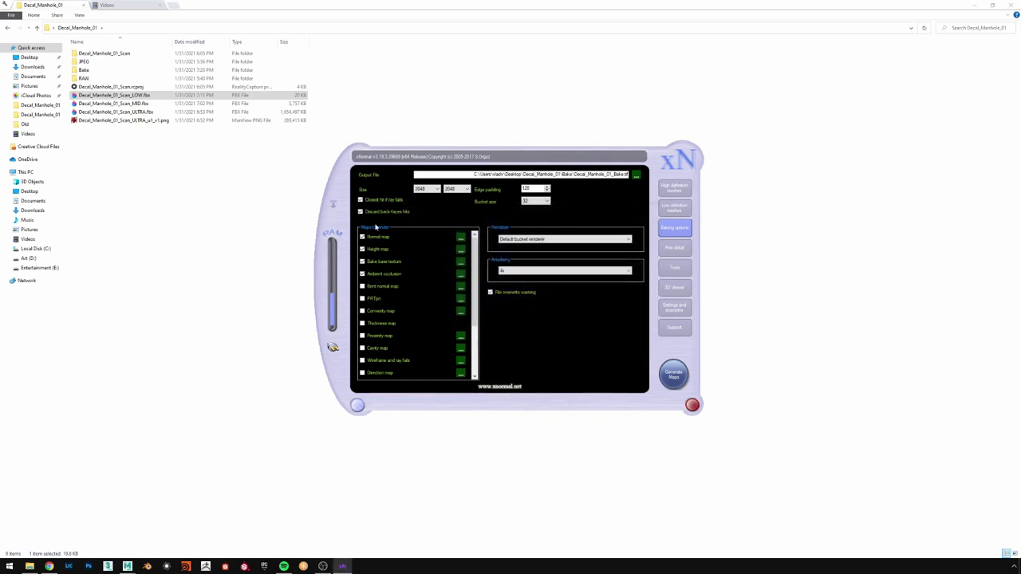
- Choose 4x antialiasing for the bake and check the edge padding value
click(627, 275)
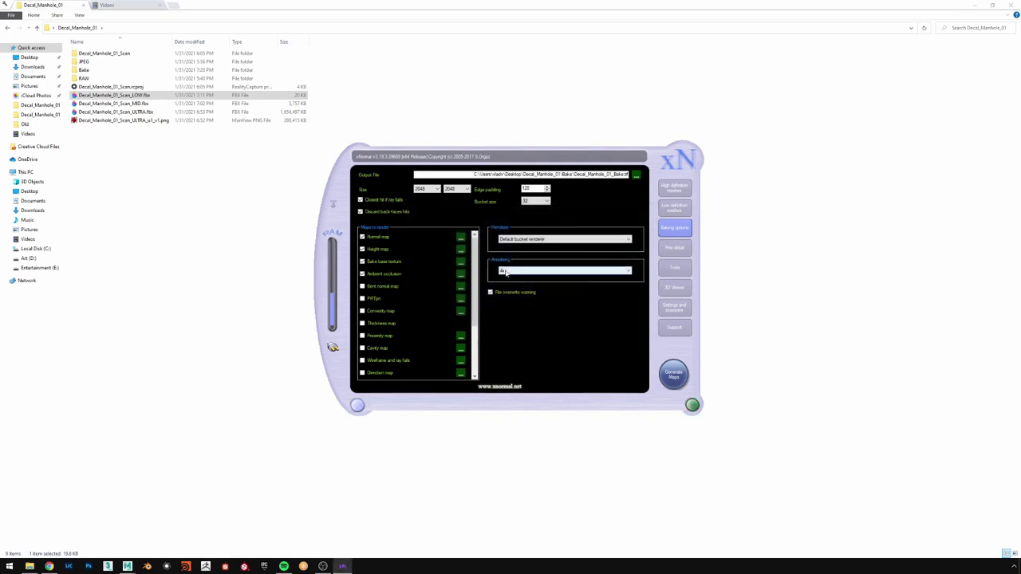
click(526, 272)
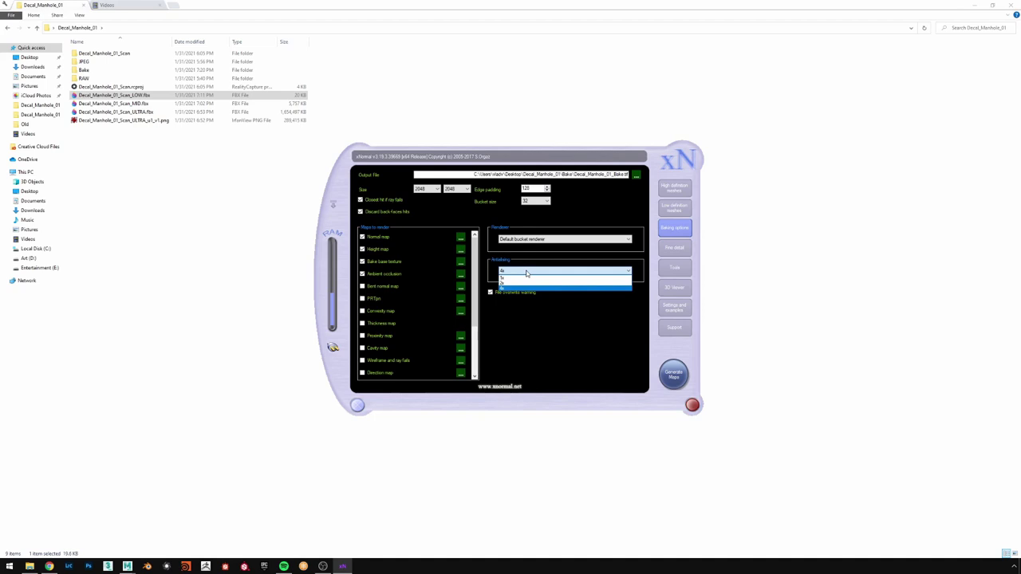
click(511, 290)
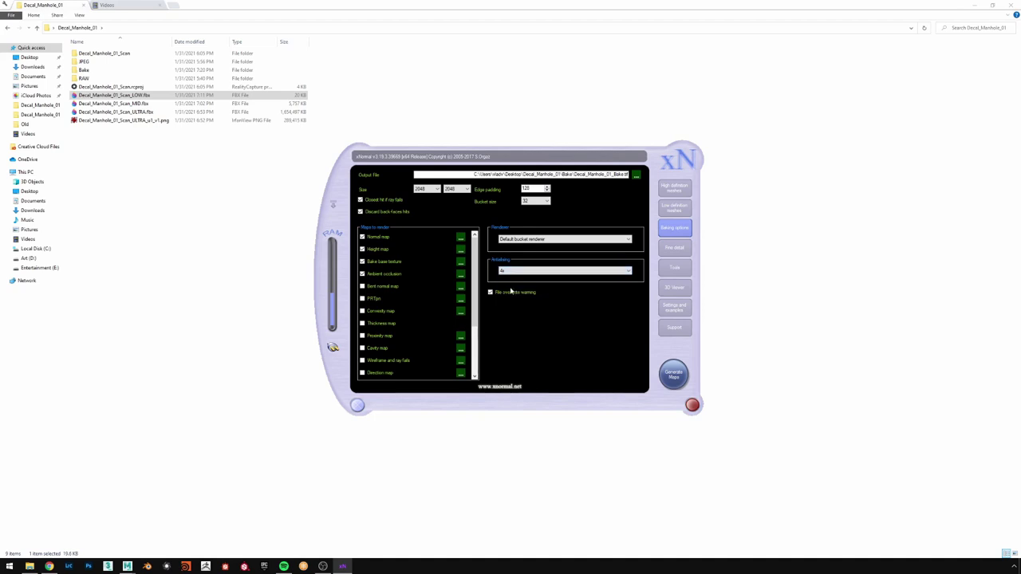
click(534, 189)
click(533, 189)
- Generate the enabled normal, height, base texture and ambient occlusion maps
click(672, 374)
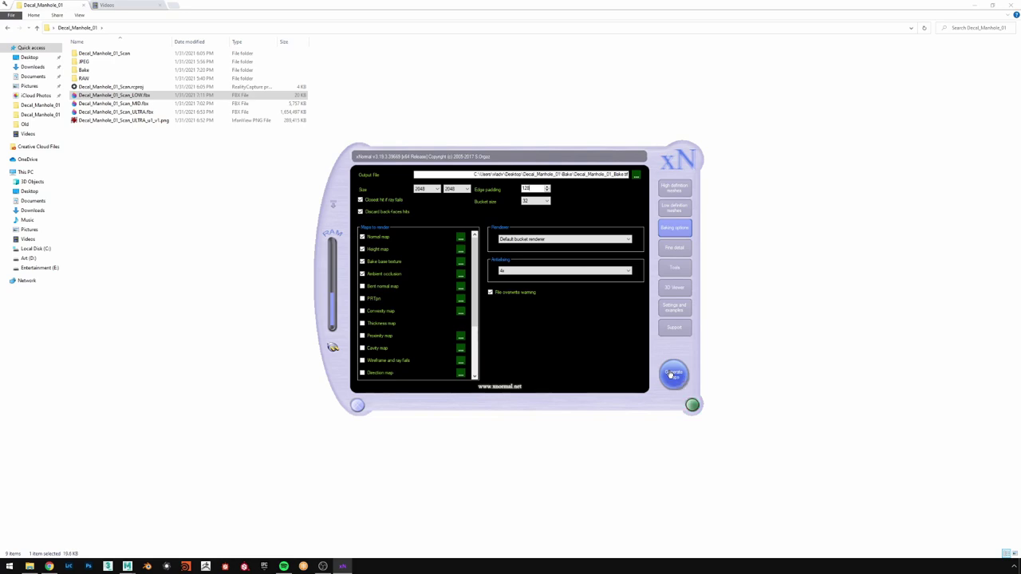
click(673, 375)
click(672, 375)
click(672, 376)
click(672, 375)
click(671, 375)
click(671, 374)
click(670, 375)
click(671, 374)
click(671, 374)
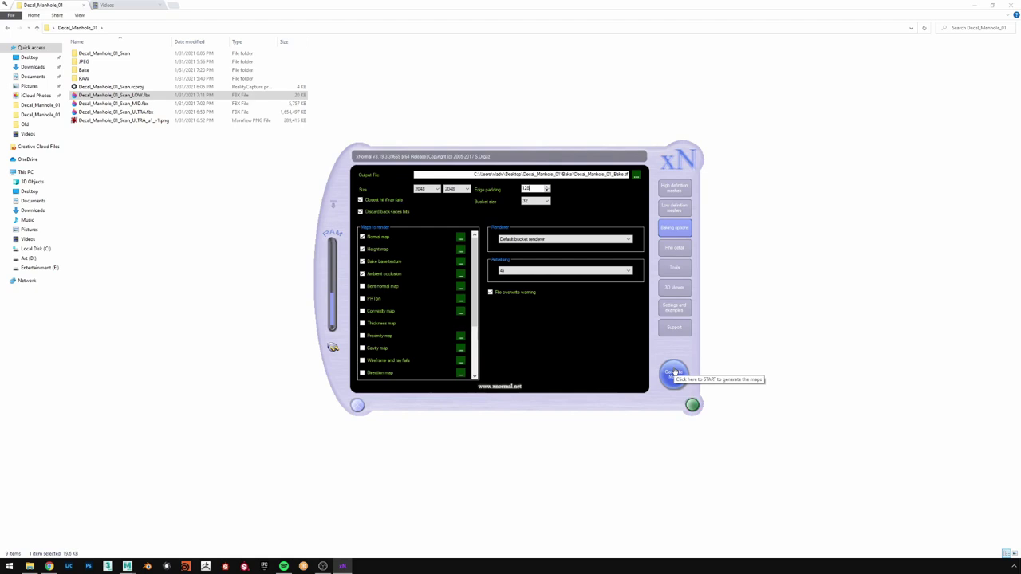
click(674, 372)
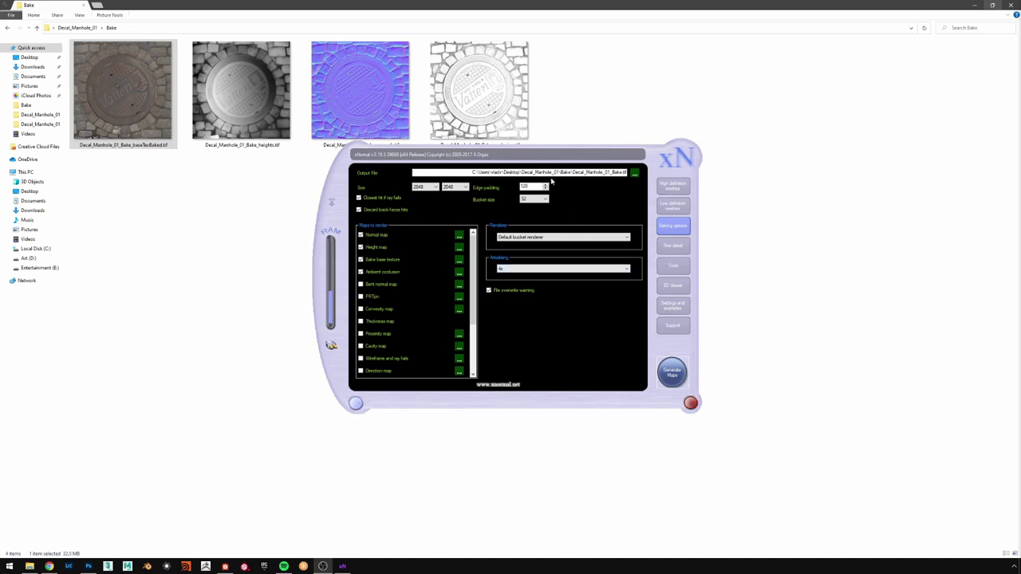
- View the baked base texture, height, normal and occlusion images from the Bake folder, and close the viewer
click(608, 100)
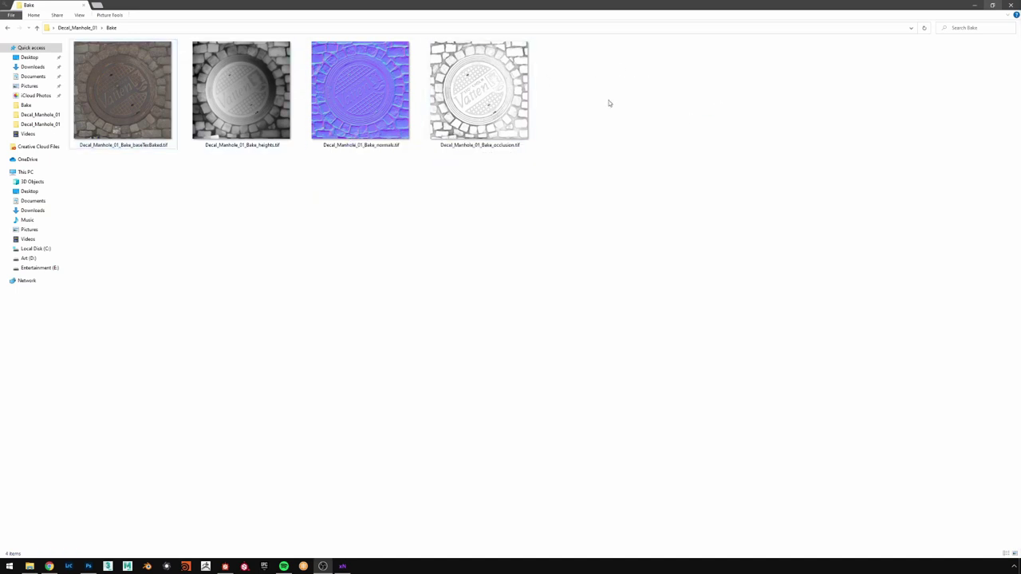
double_click(120, 96)
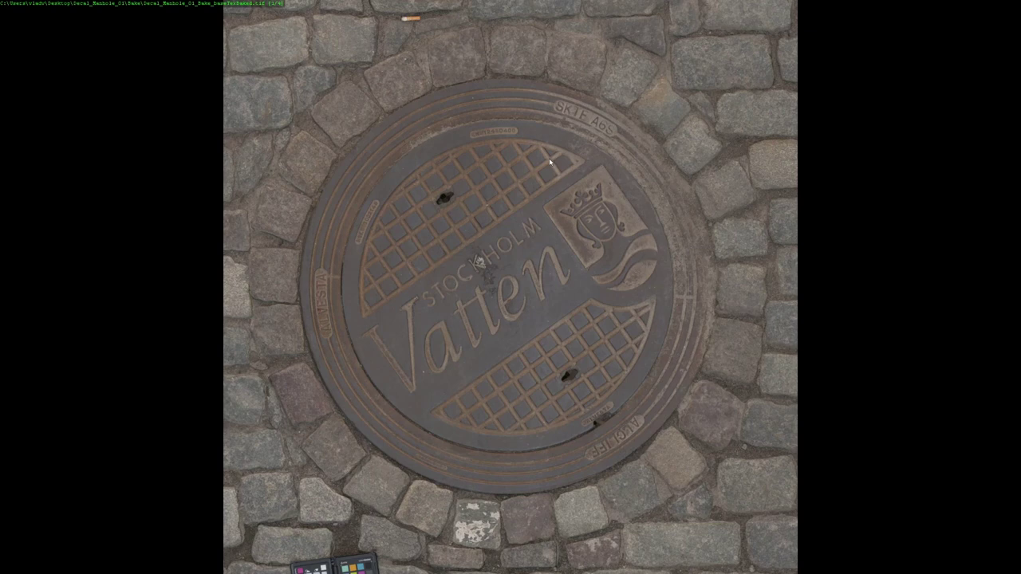
key(Right)
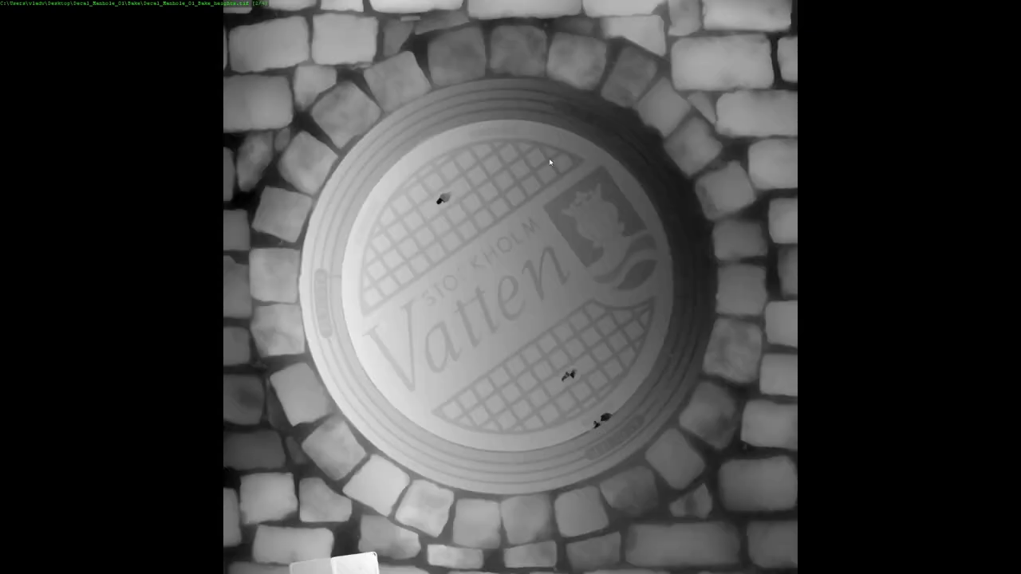
key(Right)
key(Right)
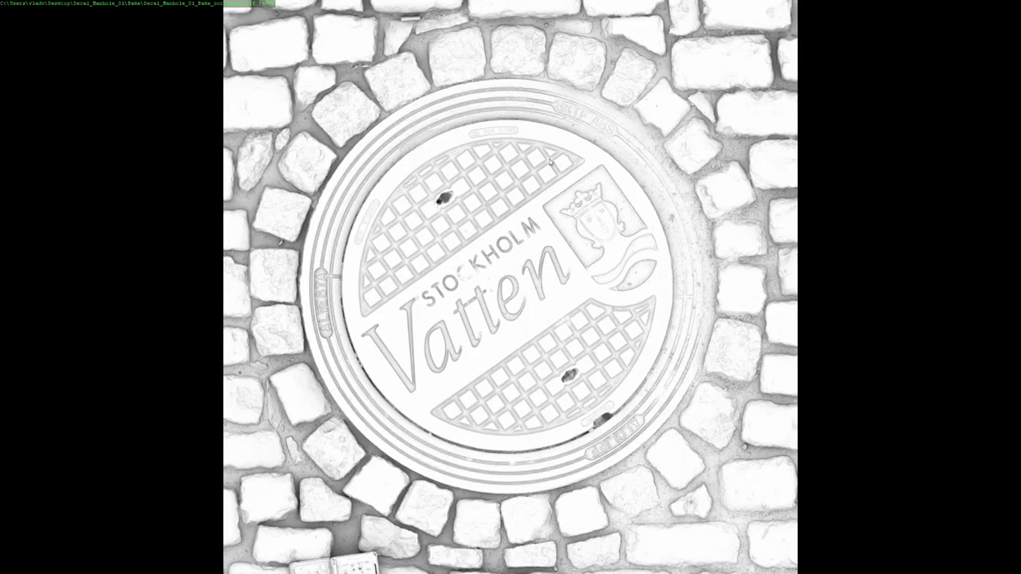
double_click(664, 48)
click(1005, 4)
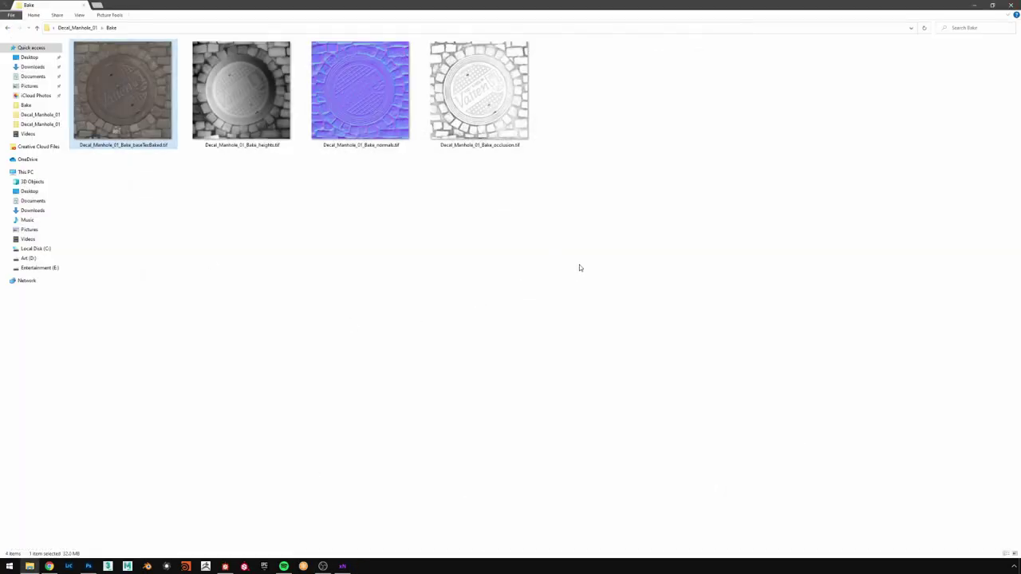
drag(620, 248, 66, 59)
click(618, 178)
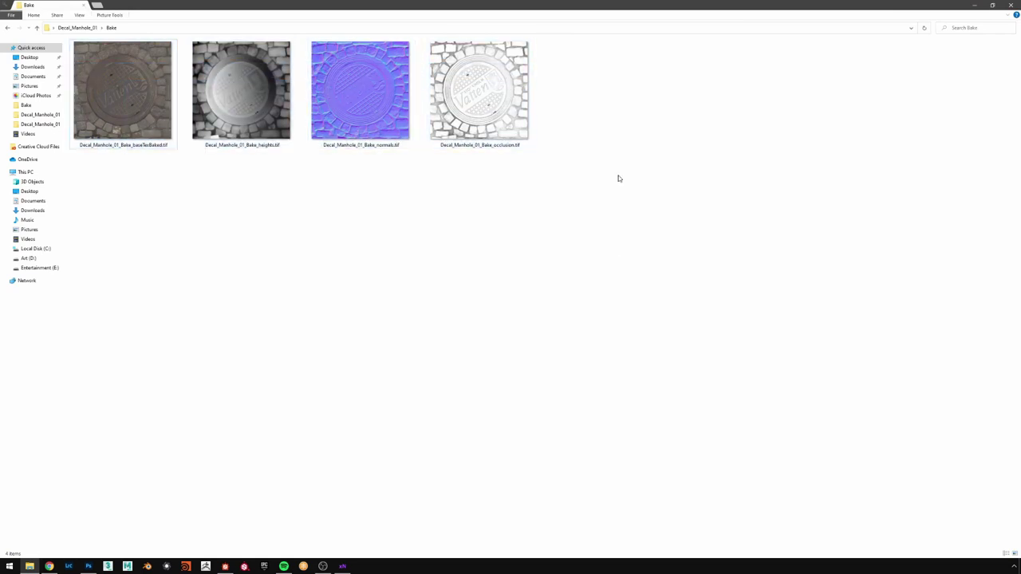
drag(618, 178, 107, 84)
click(324, 217)
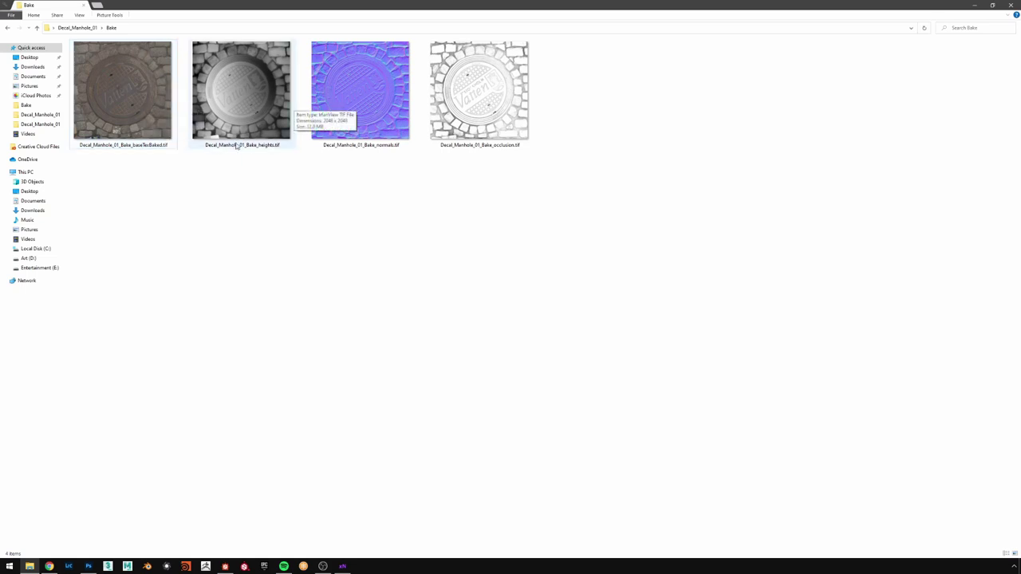
- Open the baked base texture TIFF in Photoshop, duplicate its background layer and activate the Move tool
drag(120, 118, 412, 351)
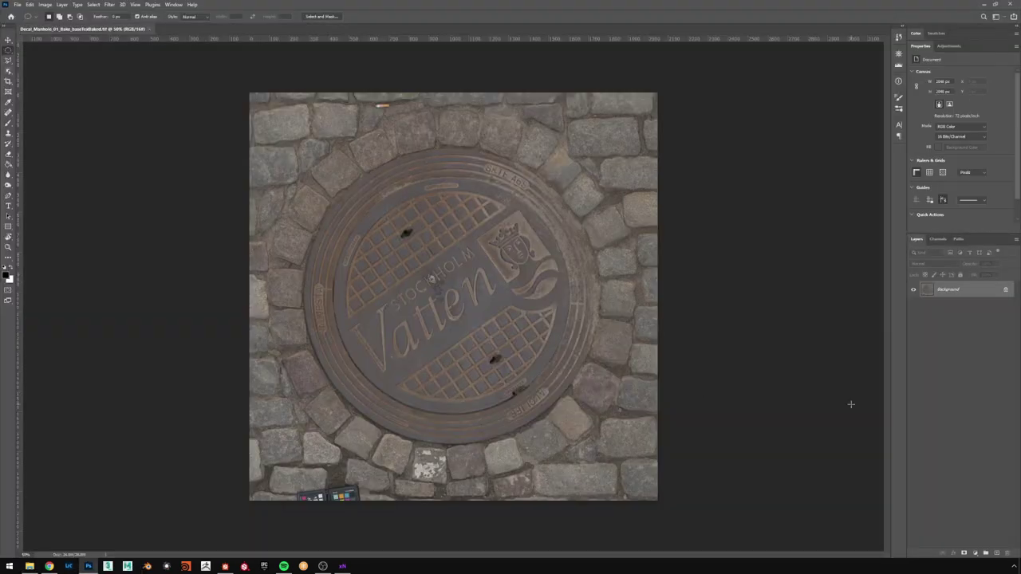
key(ctrl+j)
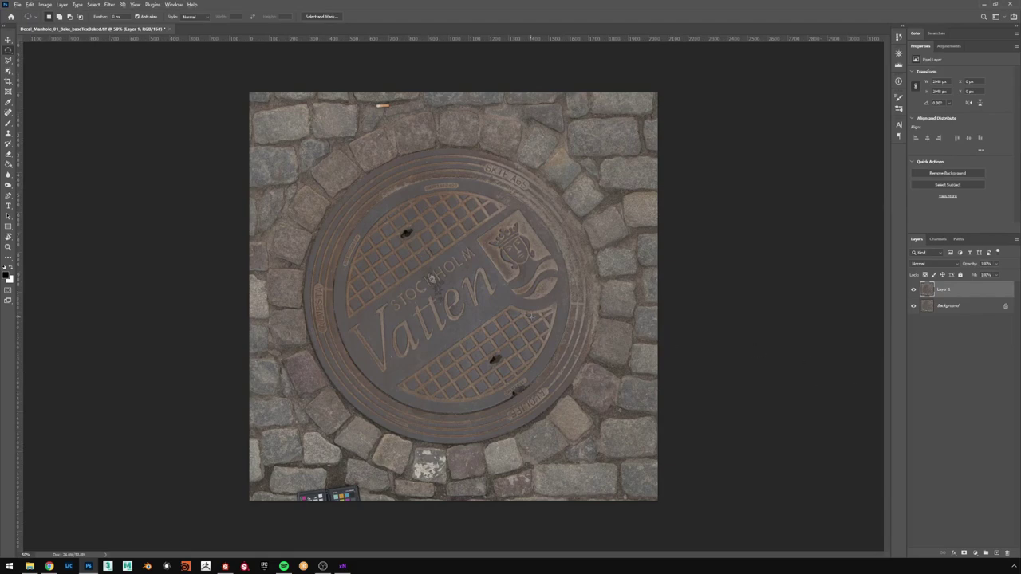
key(v)
key(alt+v)
click(537, 4)
- Select the manhole cover's flat grey metal with Color Range, sampling the area below the Vatten lettering at fuzziness 37
alt+scroll(511, 262, down, 1)
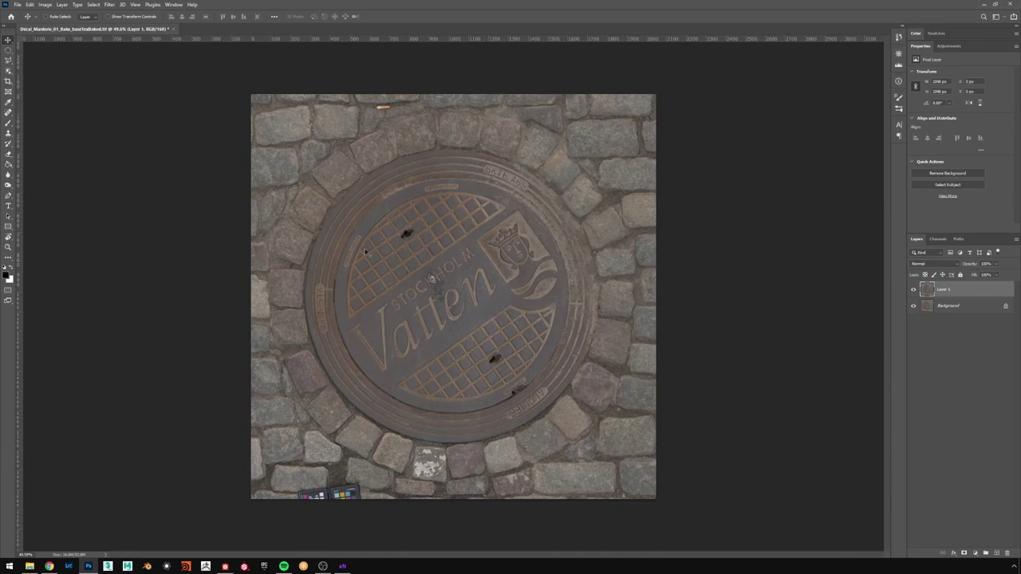
alt+scroll(451, 314, up, 7)
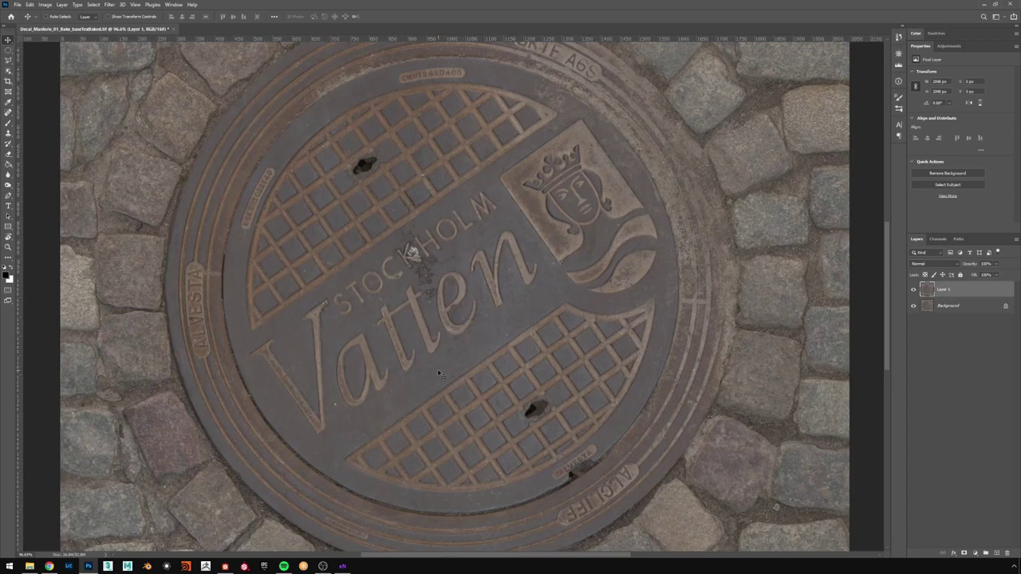
click(92, 5)
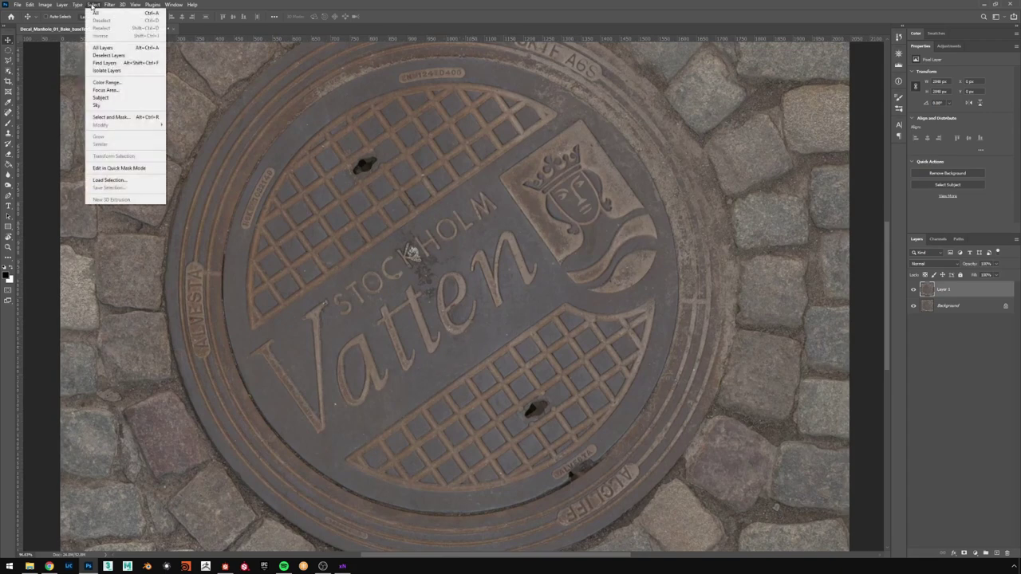
click(106, 82)
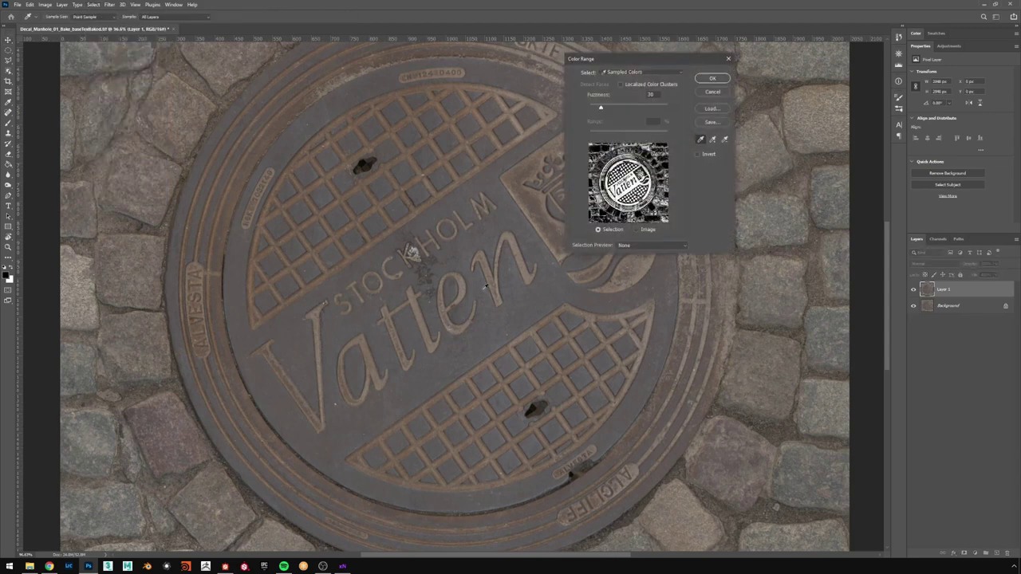
click(495, 327)
click(492, 329)
click(489, 332)
drag(490, 329, 494, 328)
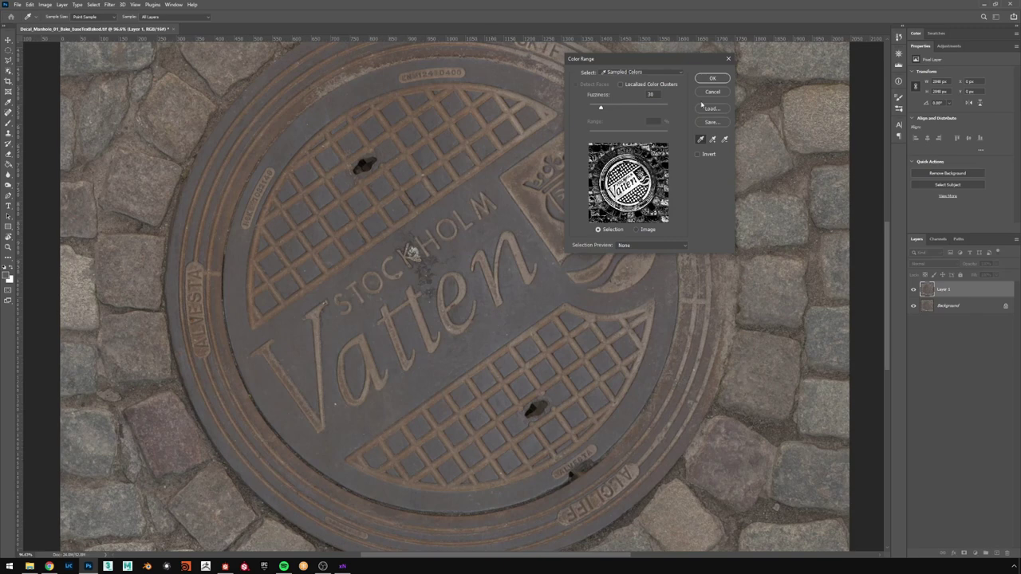
drag(600, 110, 604, 110)
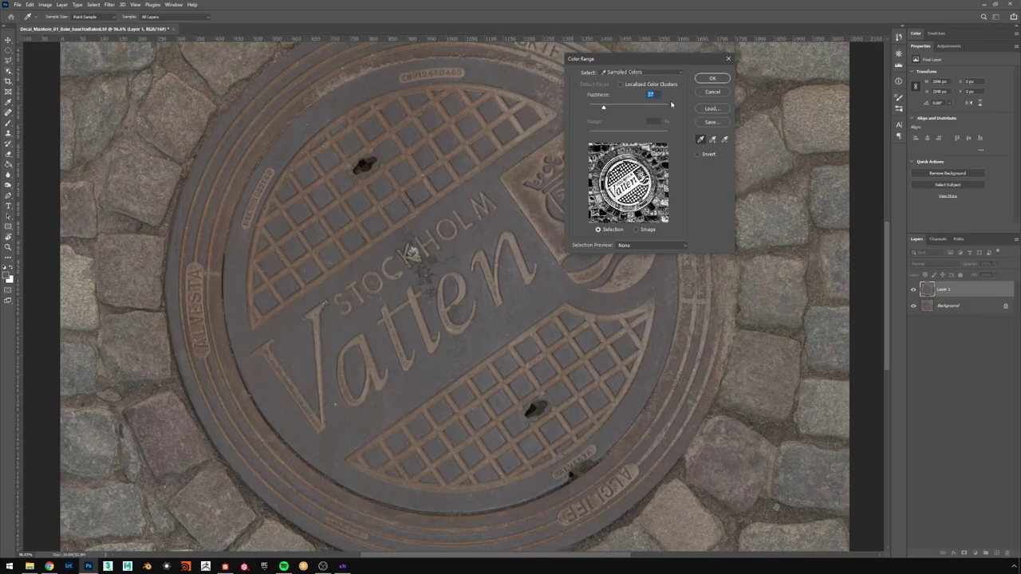
click(713, 79)
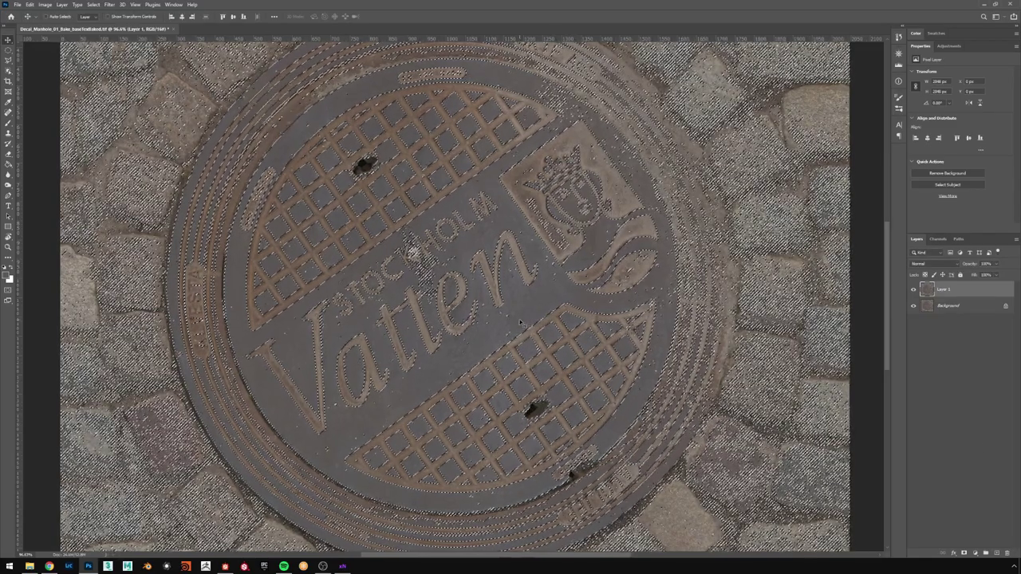
- Add a new layer and fill the colour-range selection with white using the Paint Bucket tool
click(996, 553)
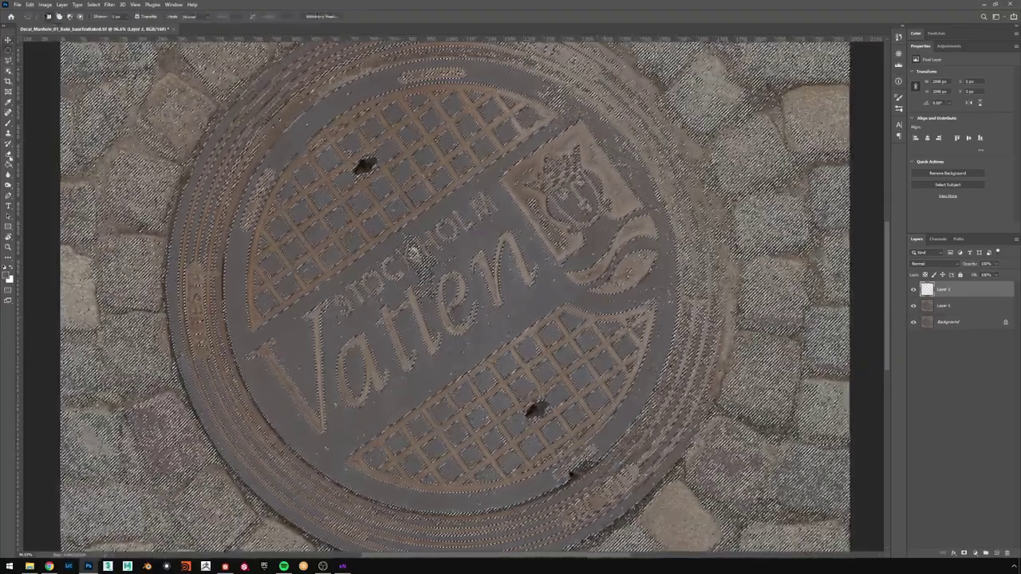
click(9, 164)
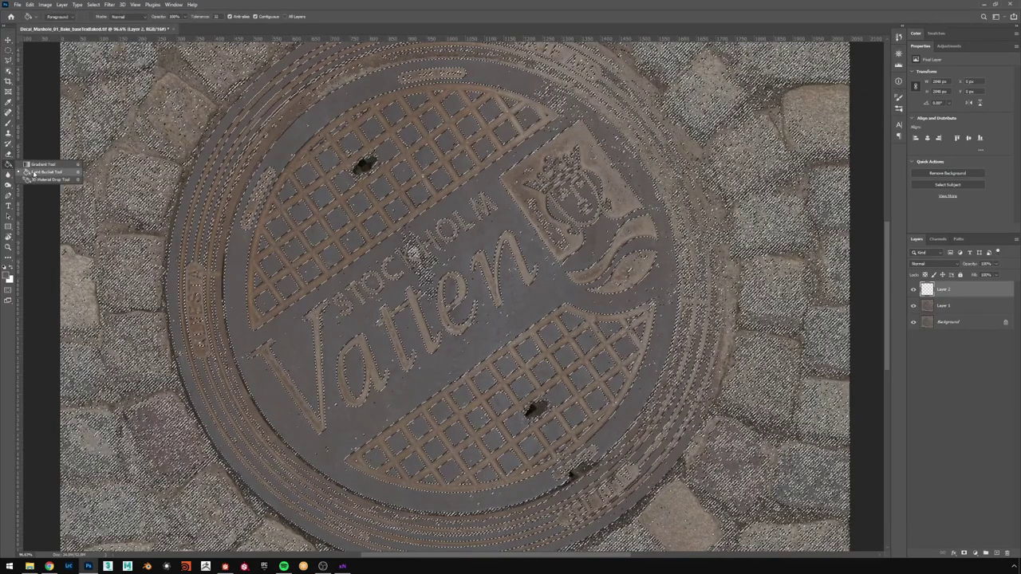
click(34, 172)
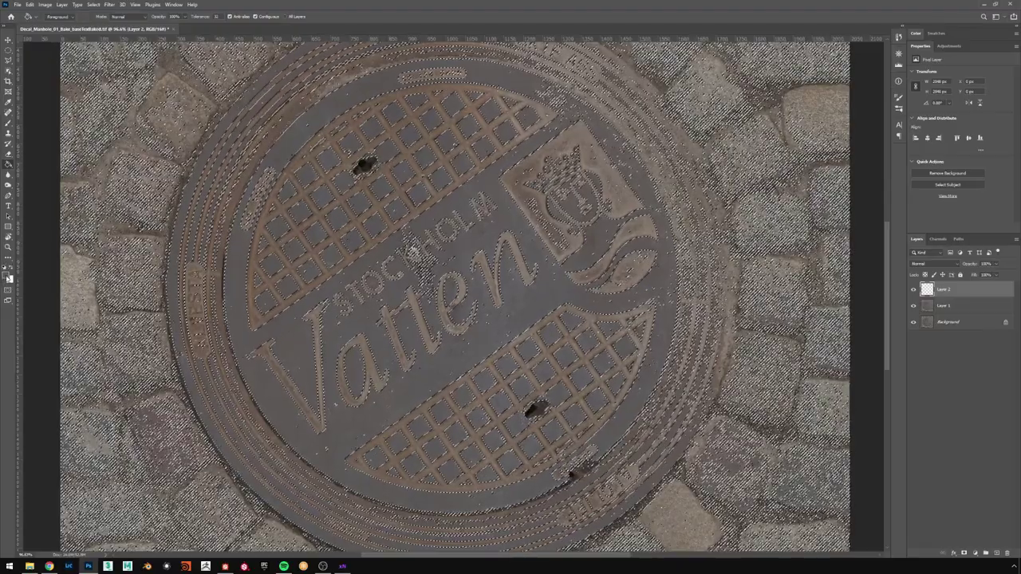
click(7, 275)
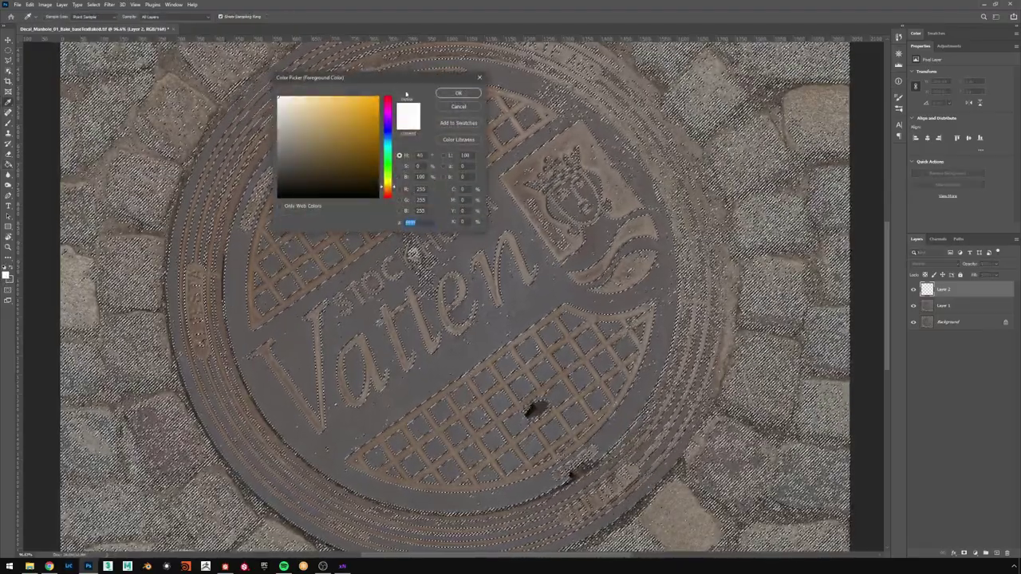
click(459, 94)
click(525, 308)
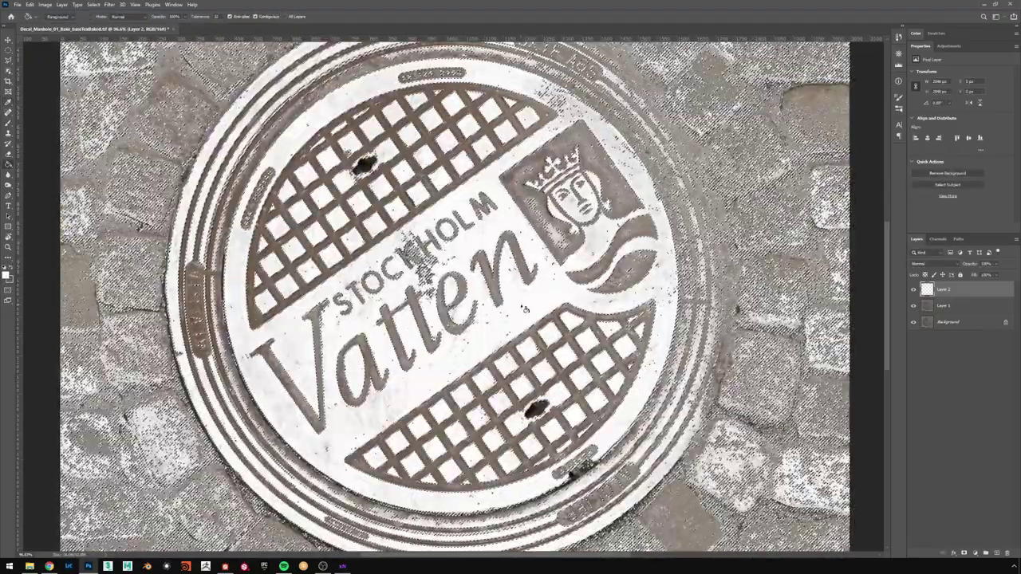
- Add a layer beneath the white one, clear the selection and fill the new layer with black
click(996, 551)
drag(949, 289, 954, 309)
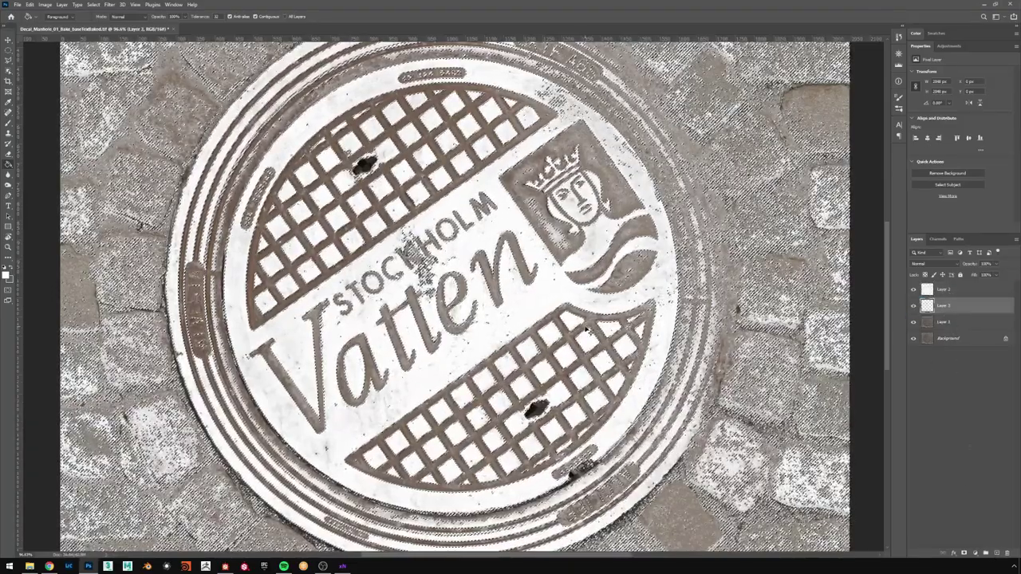
key(ctrl+d)
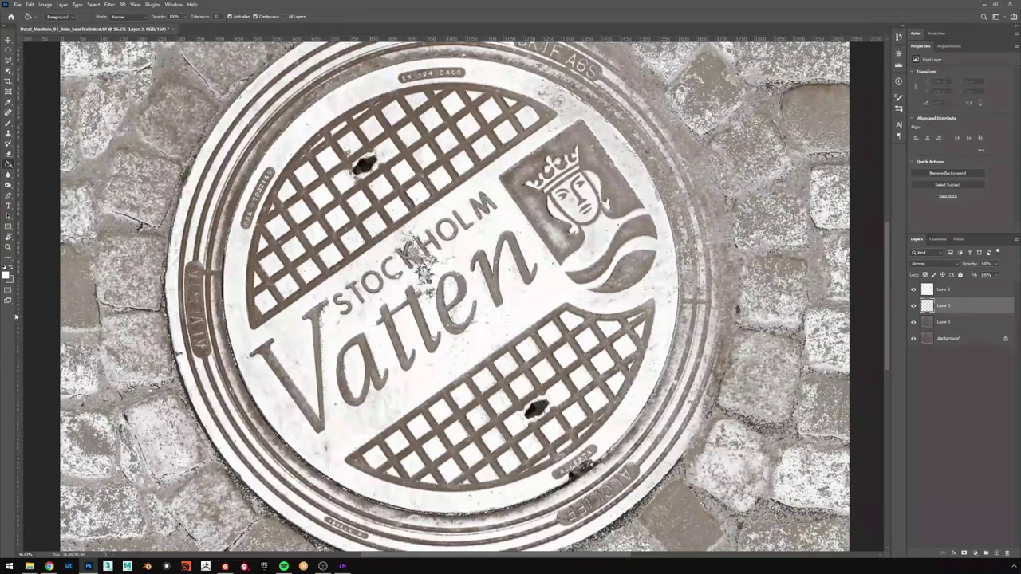
click(6, 275)
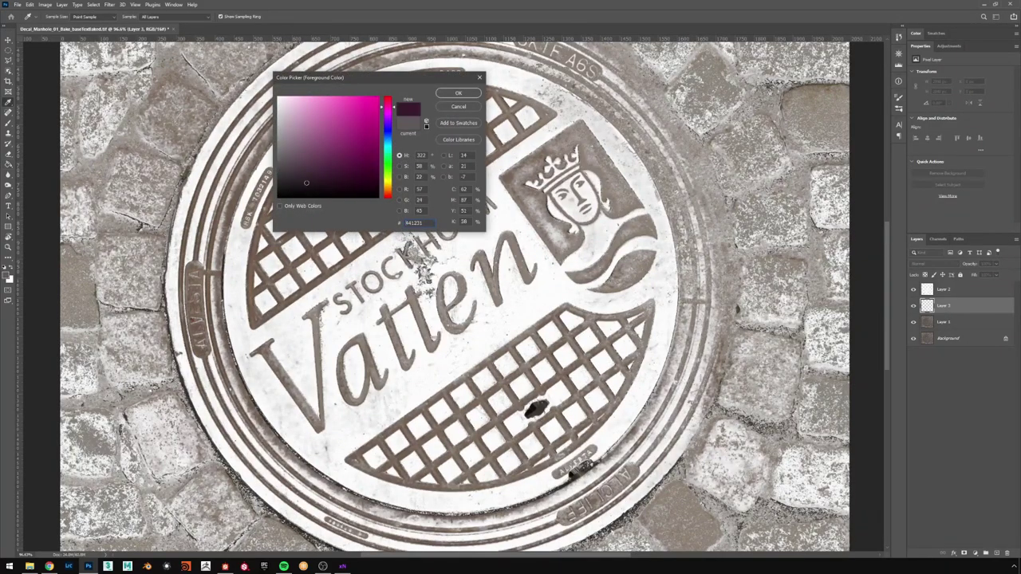
click(459, 93)
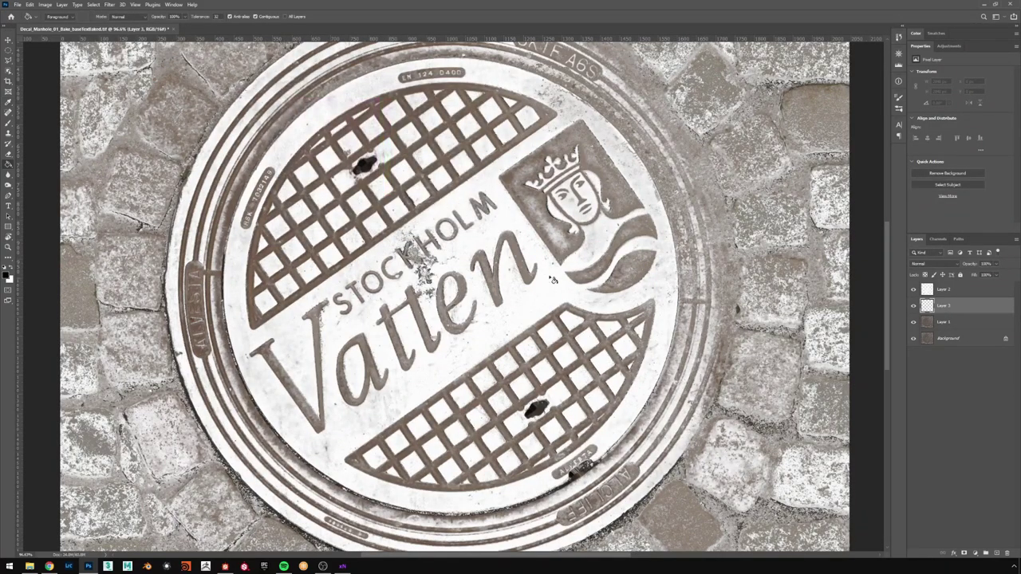
key(alt+BackSpace)
- Merge the white and black fill layers into one mask layer
key(v)
shift+click(992, 292)
right_click(991, 292)
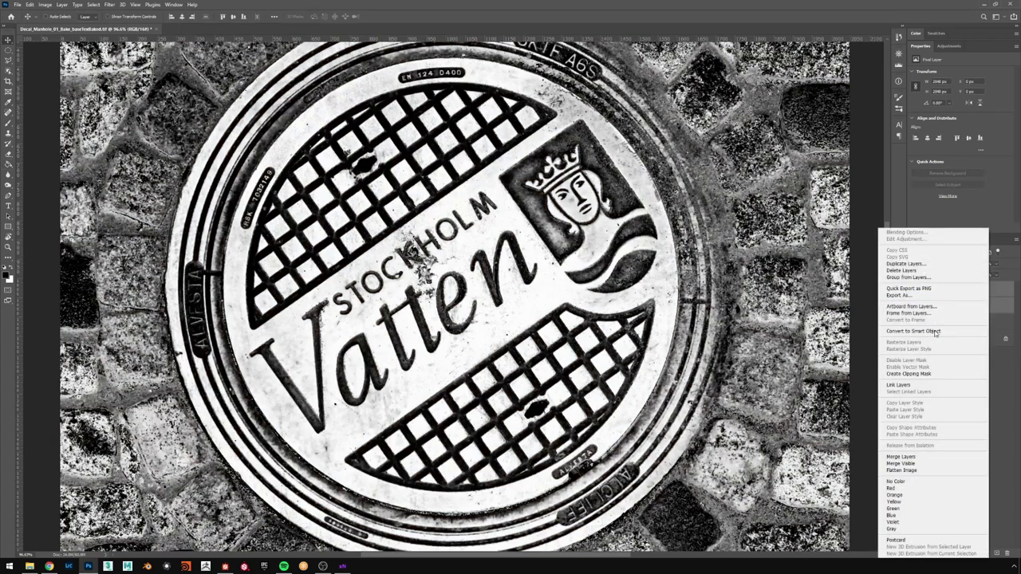
click(901, 457)
- Add a Levels adjustment above the mask and harden its contrast with white input 91 and black input just below it
alt+scroll(452, 303, down, 3)
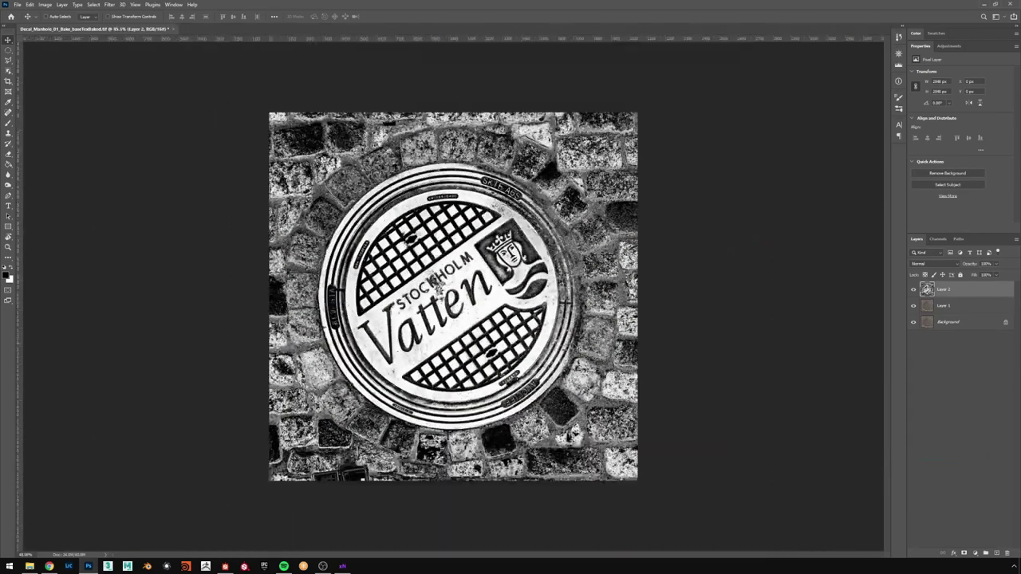
alt+scroll(427, 462, up, 2)
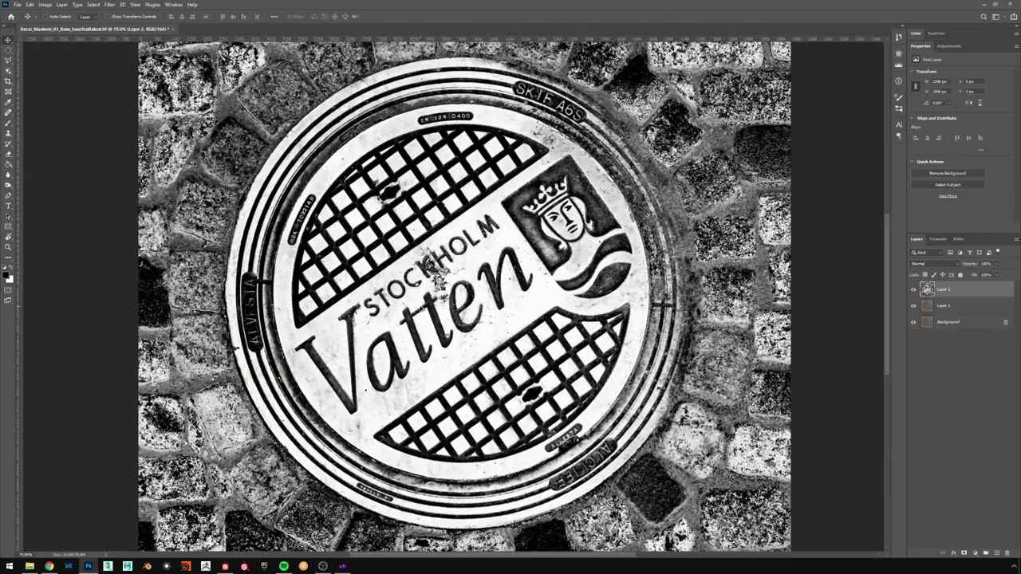
alt+scroll(427, 462, up, 3)
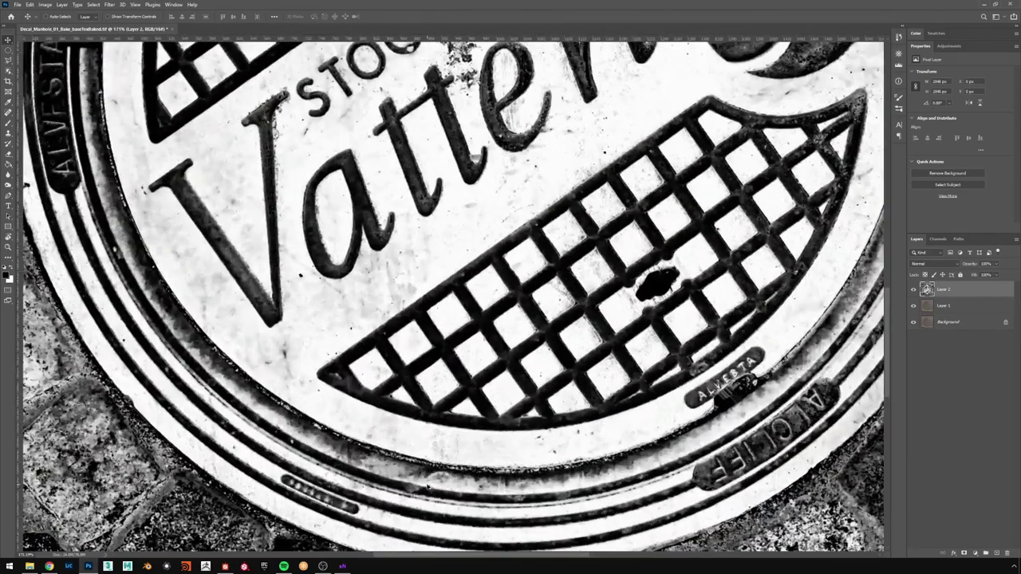
alt+scroll(427, 487, down, 3)
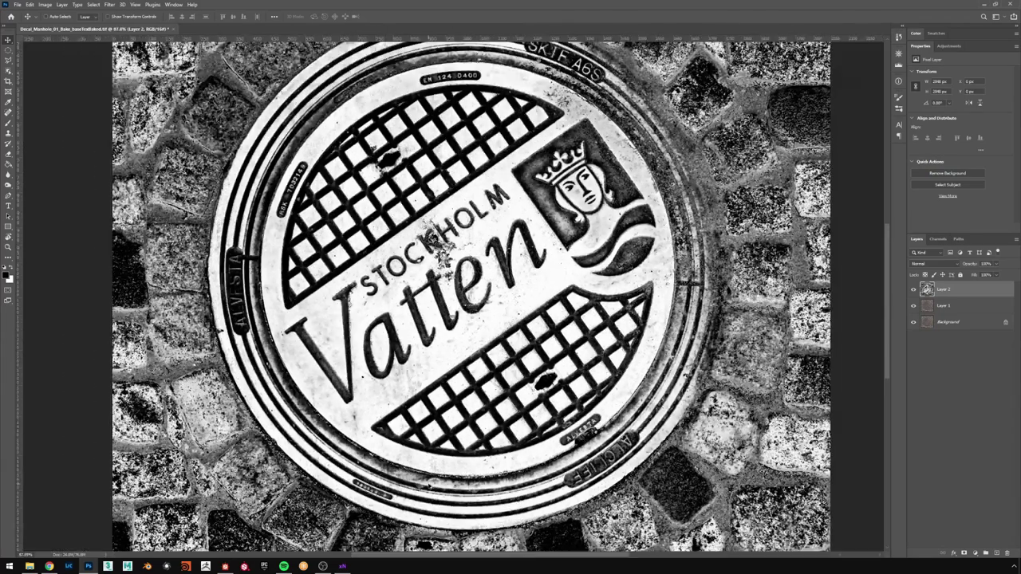
alt+scroll(388, 412, up, 3)
alt+scroll(416, 381, down, 3)
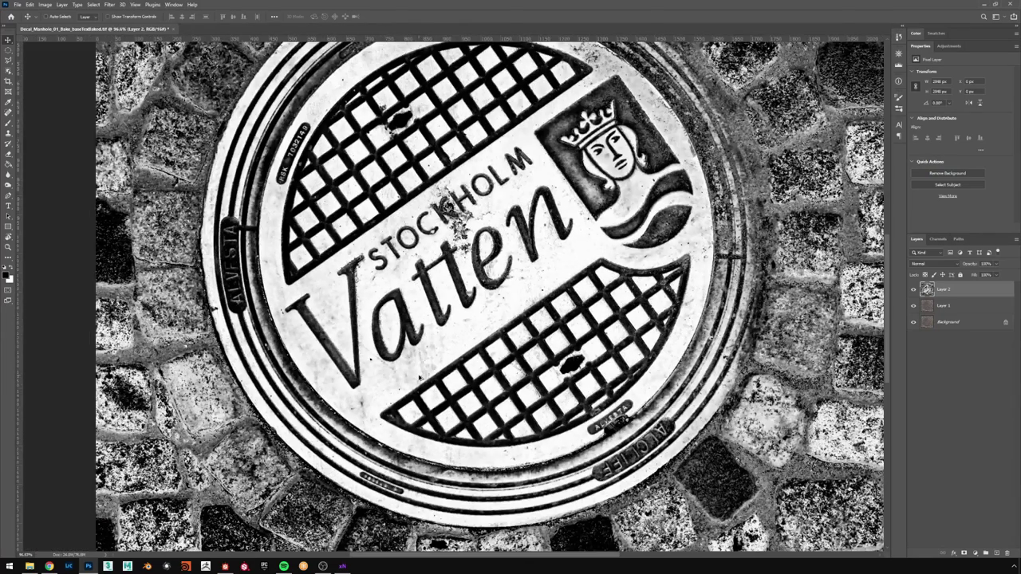
alt+scroll(421, 378, down, 1)
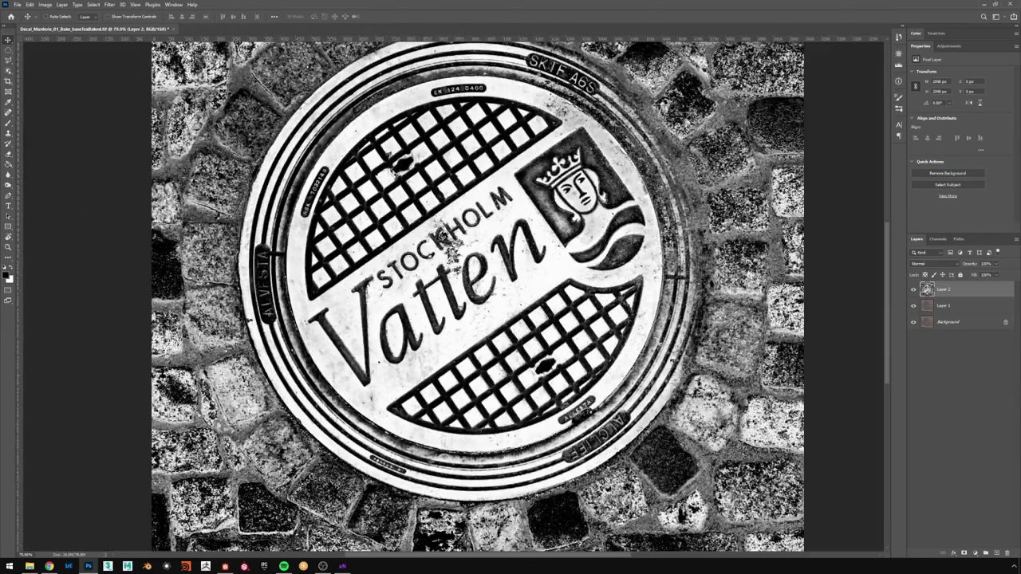
click(976, 553)
click(977, 445)
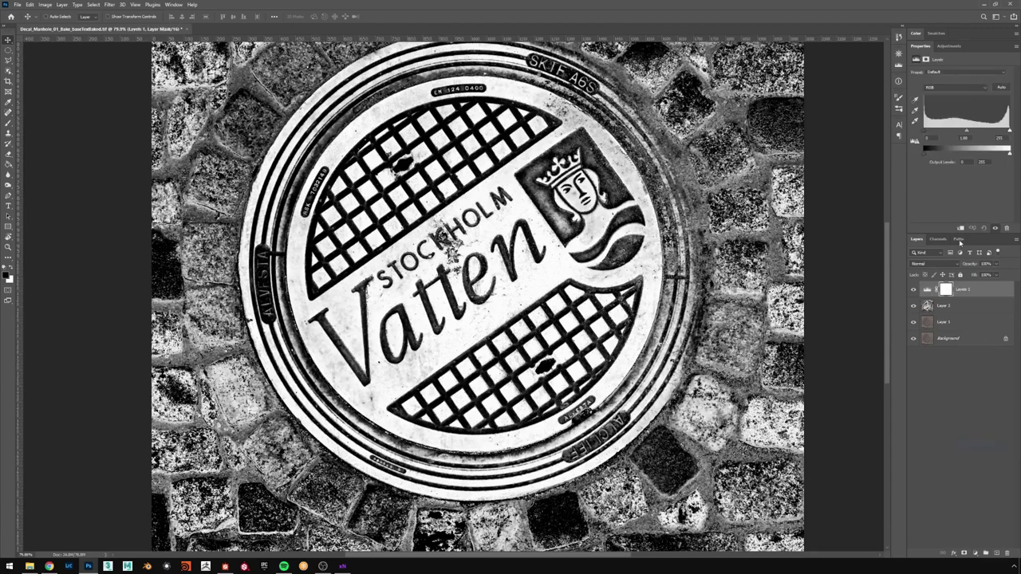
drag(1010, 131, 940, 133)
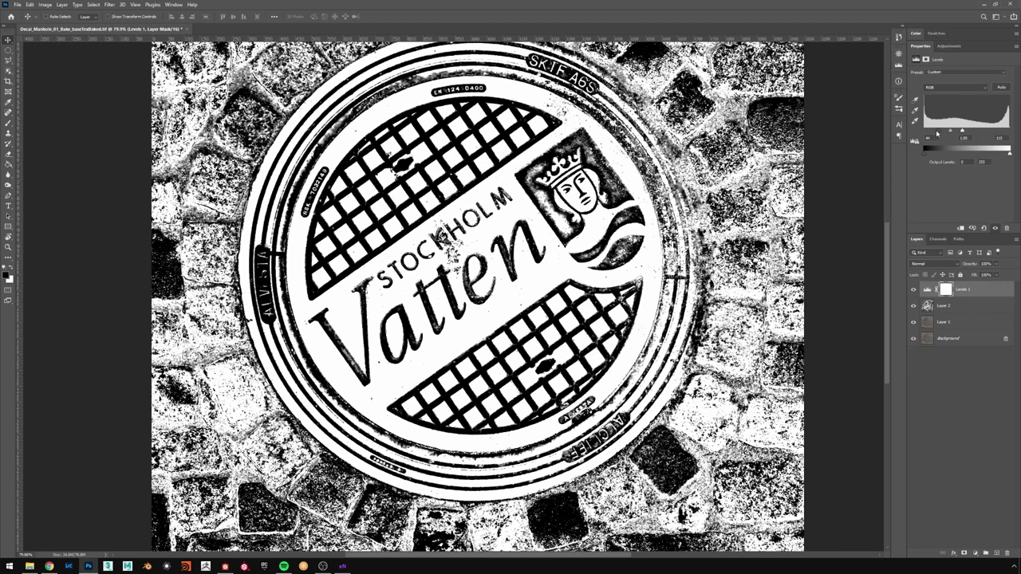
drag(939, 132, 954, 133)
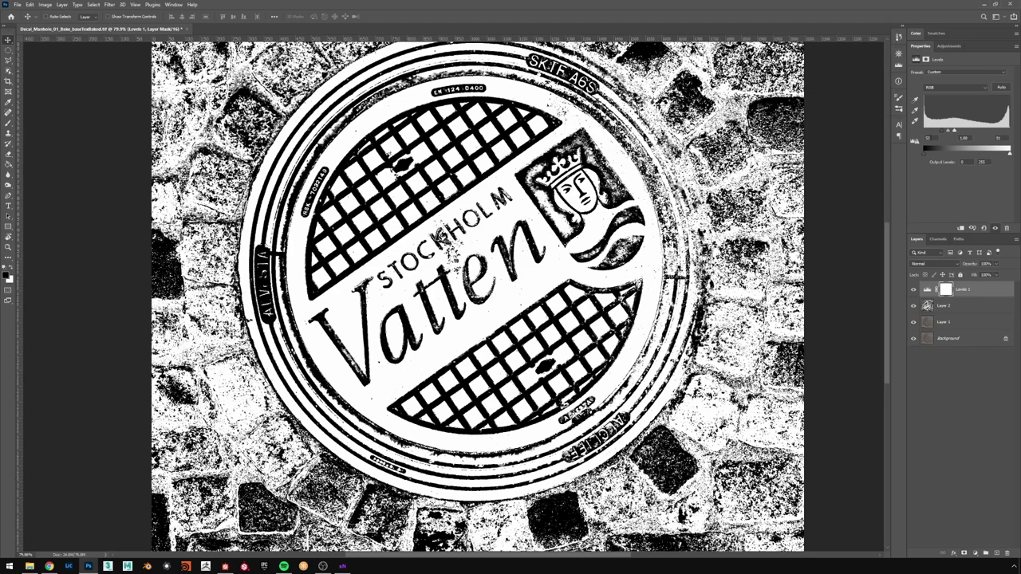
- Merge the Levels adjustment with the black-and-white mask layer beneath it
alt+scroll(499, 329, down, 5)
alt+scroll(514, 320, up, 2)
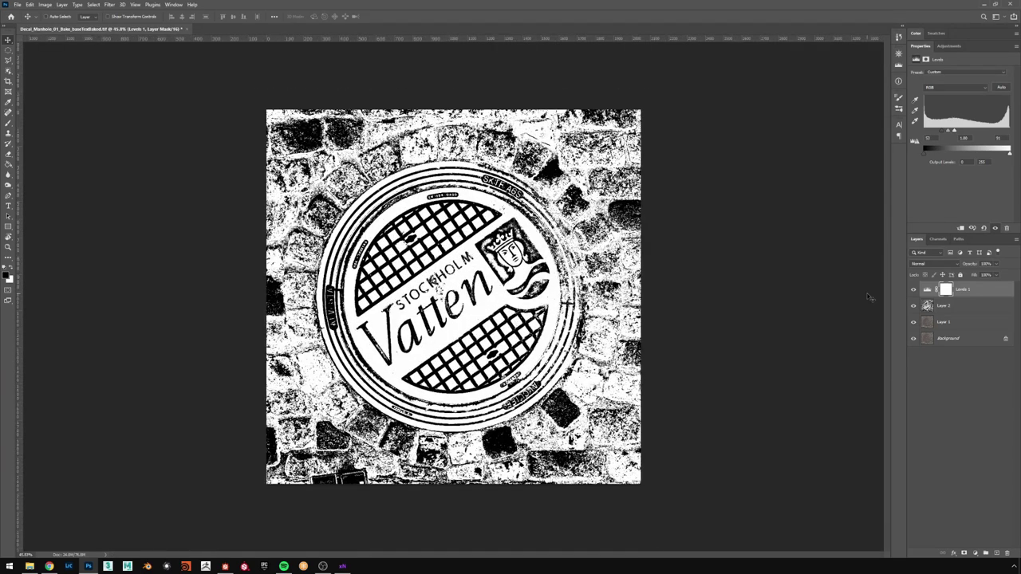
alt+scroll(531, 338, up, 1)
shift+click(963, 310)
right_click(964, 311)
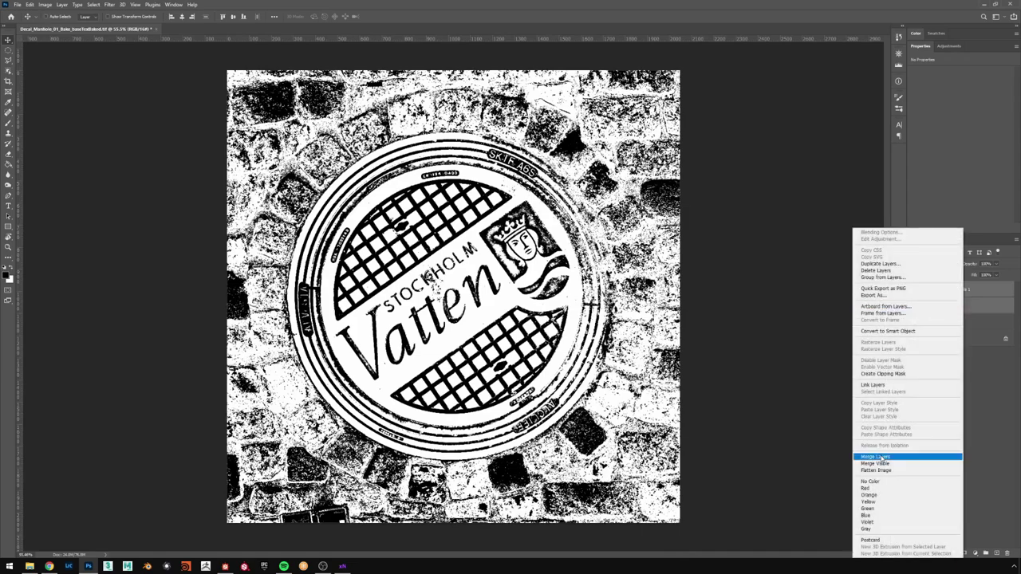
click(875, 456)
- Draw a circular marquee selection about 1480 px across around the manhole cover's outer rim on the black-and-white layer
alt+scroll(523, 408, down, 1)
alt+scroll(499, 332, up, 2)
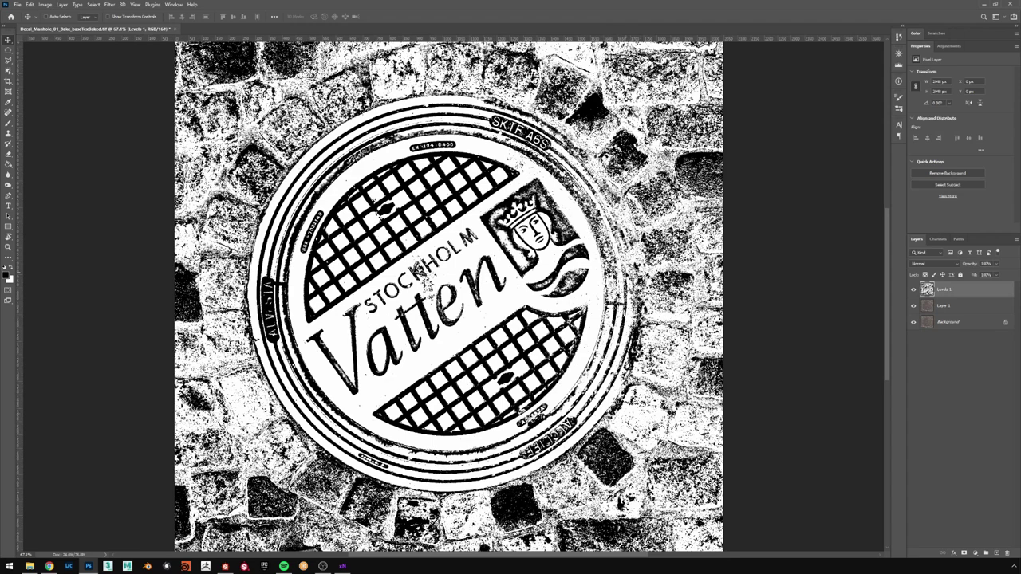
alt+scroll(535, 328, up, 1)
alt+scroll(473, 304, up, 1)
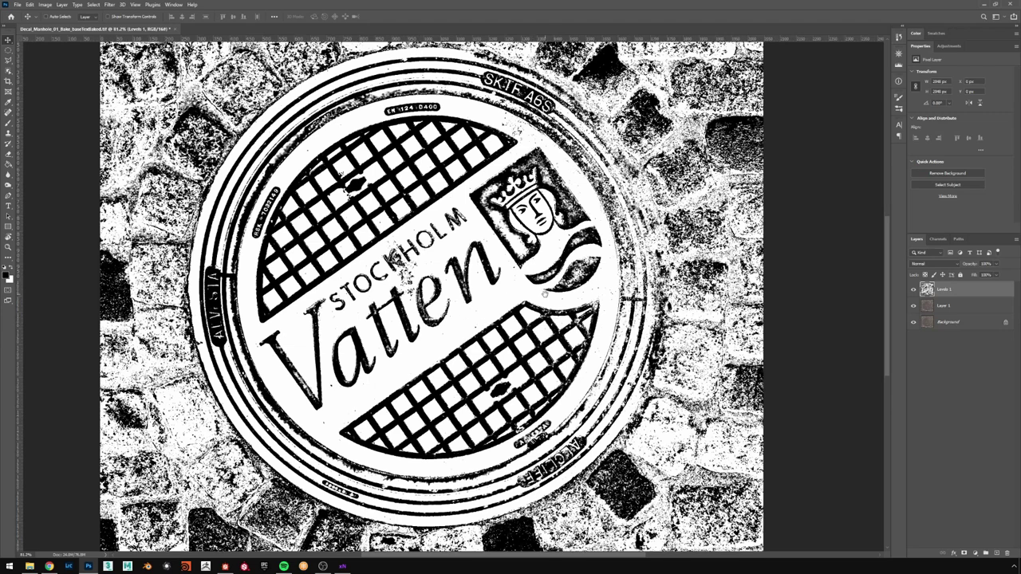
alt+scroll(574, 304, down, 1)
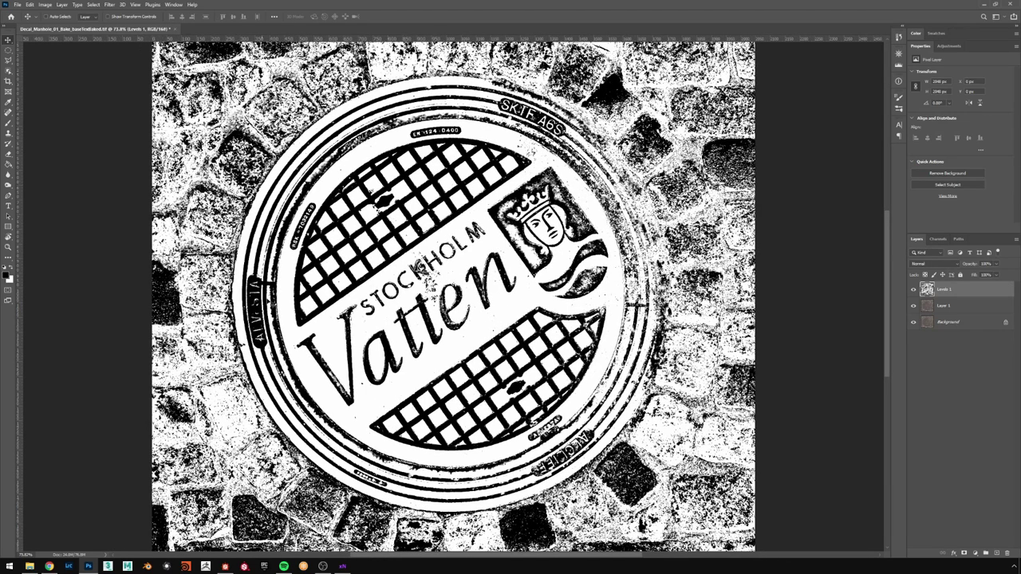
click(9, 50)
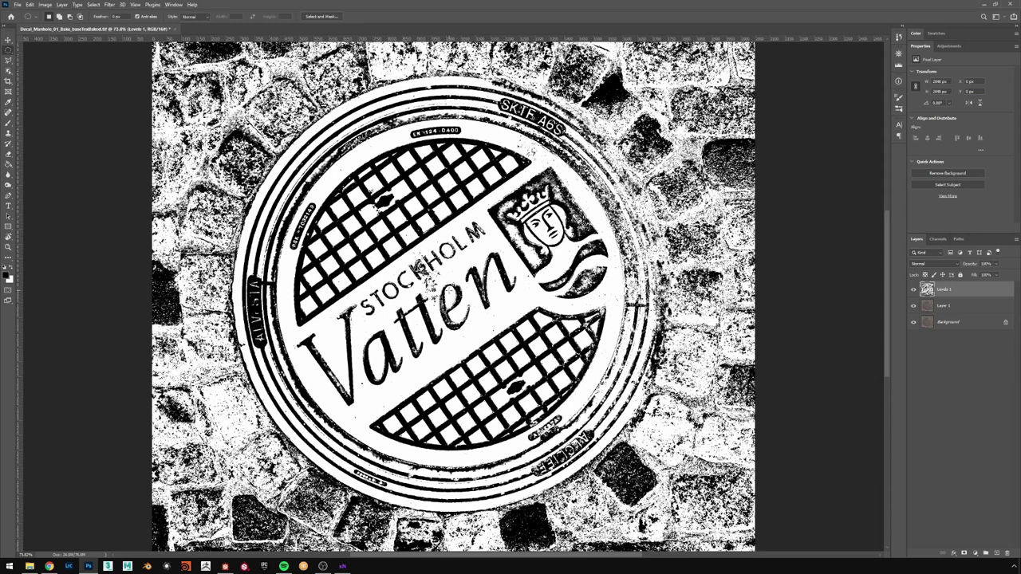
drag(461, 276, 690, 483)
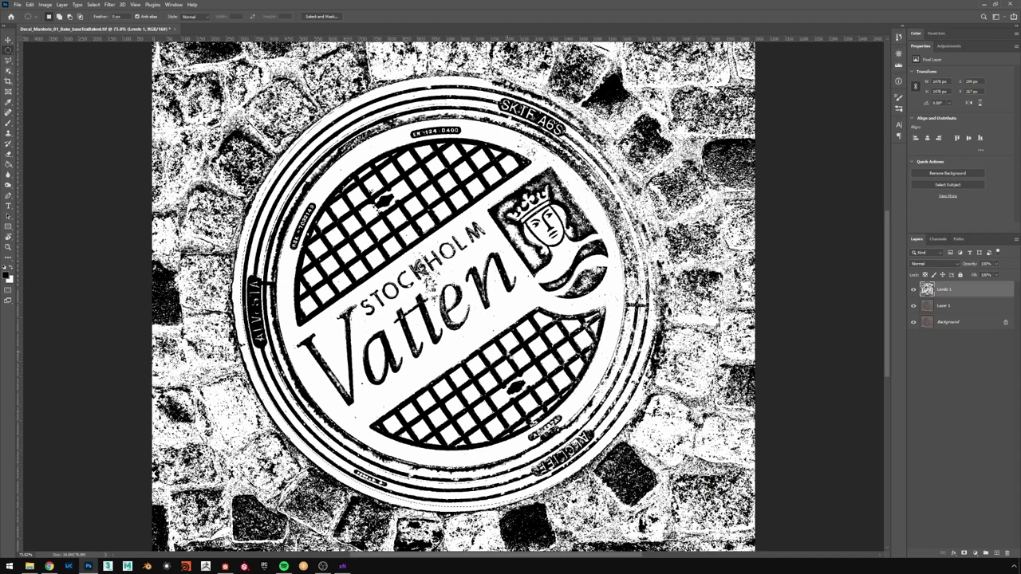
- Turn off snapping and reposition the circular selection so it lines up with the manhole cover's rim
key(w)
mouse_move(507, 315)
mouse_down()
mouse_move(495, 320)
mouse_move(502, 353)
mouse_move(504, 329)
mouse_up()
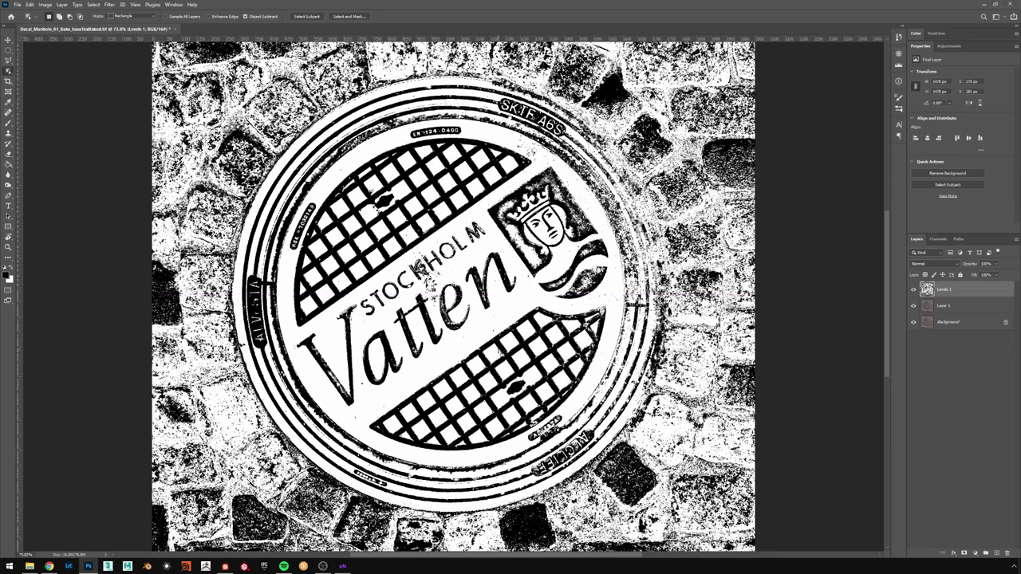
click(132, 5)
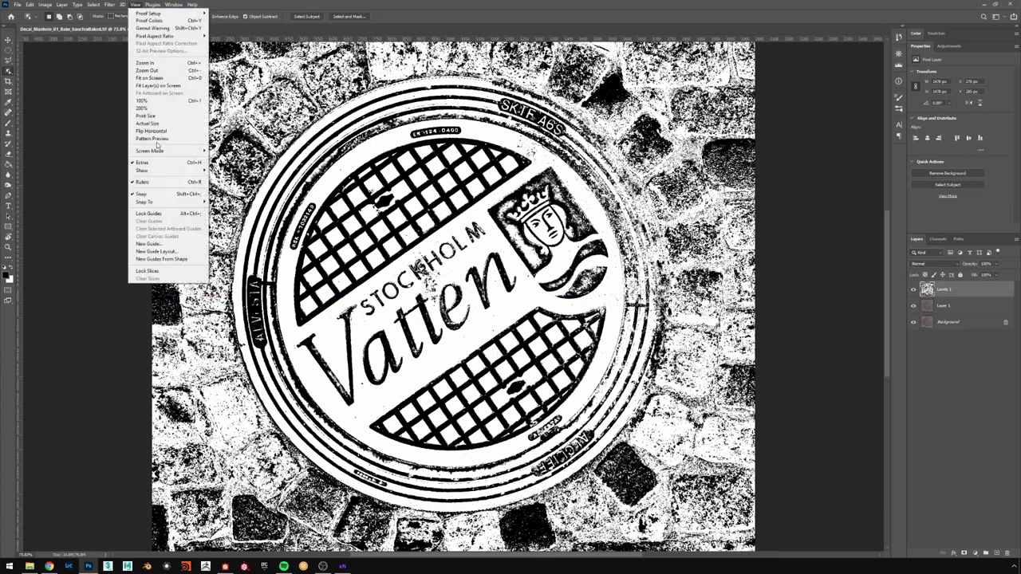
click(142, 193)
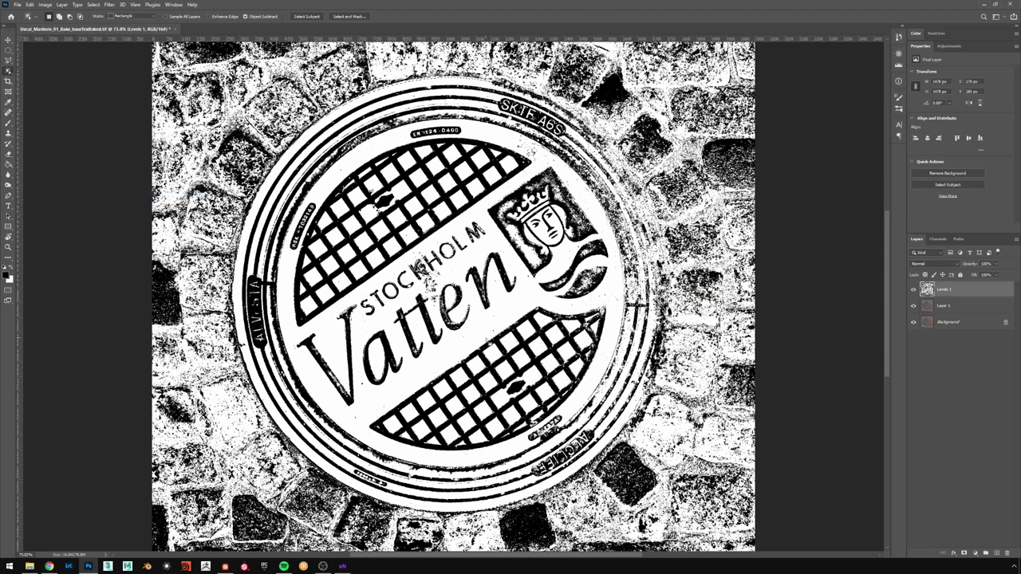
drag(494, 319, 495, 320)
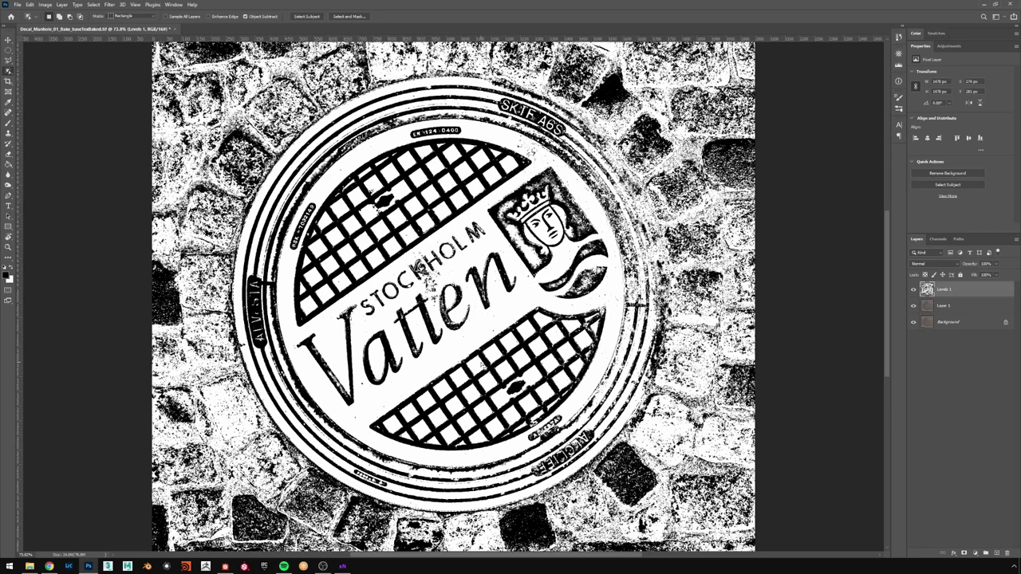
alt+scroll(162, 37, down, 2)
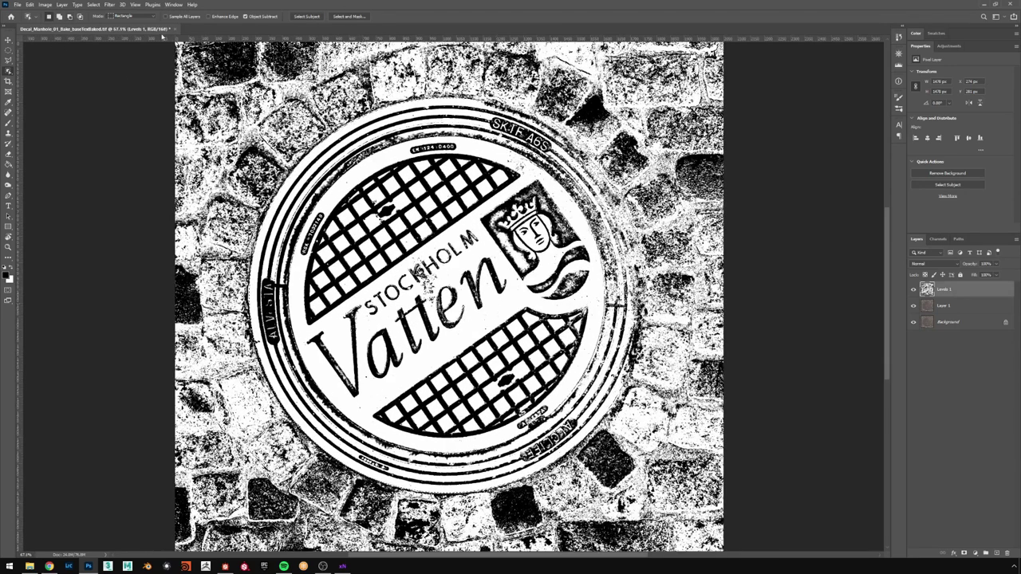
- Invert the circular selection so it covers the cobblestones around the manhole cover
click(93, 4)
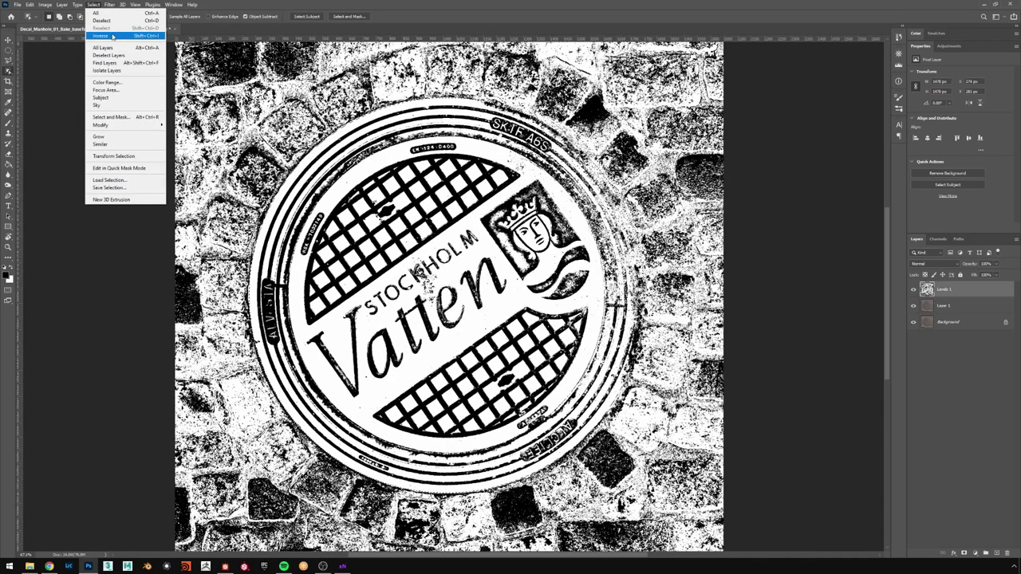
click(102, 36)
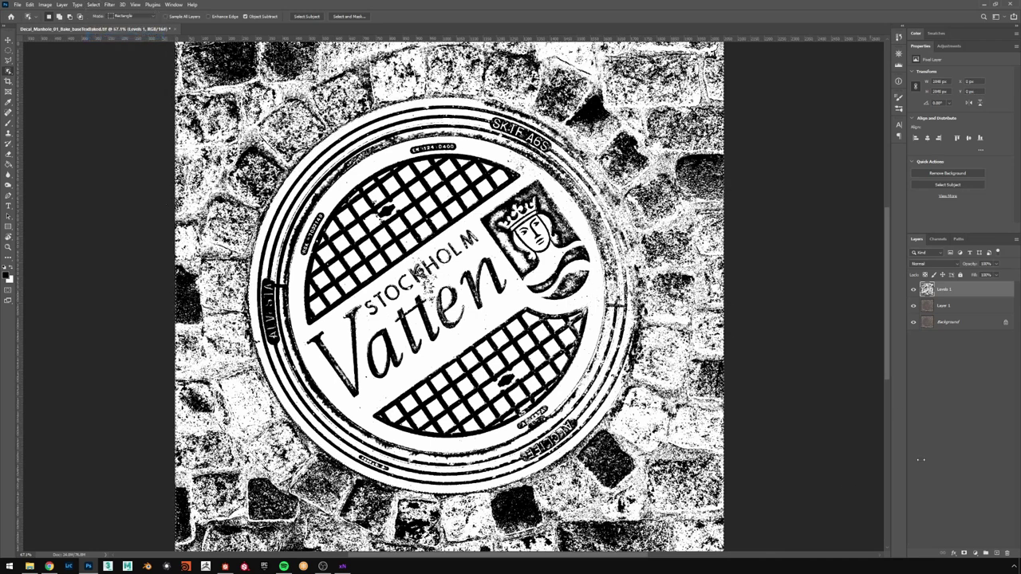
click(962, 552)
key(b)
key(ctrl+z)
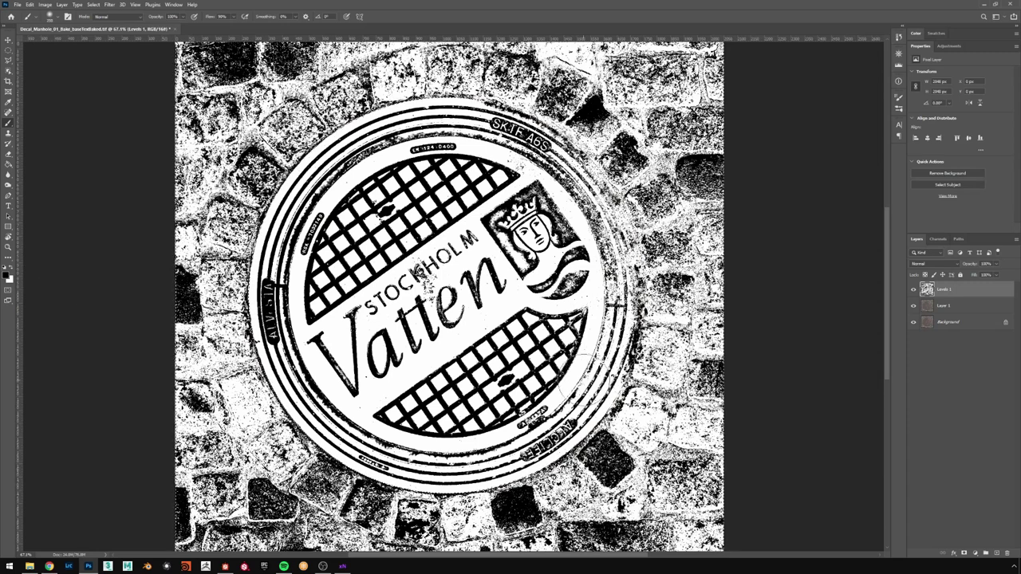
- Paint the whole area outside the manhole cover black with a large hard round brush, and clear the selection
mouse_move(601, 375)
mouse_down()
mouse_move(683, 273)
mouse_move(672, 171)
mouse_up()
right_click(672, 172)
click(718, 293)
mouse_move(606, 130)
mouse_down()
mouse_move(724, 74)
mouse_move(50, 195)
mouse_move(137, 205)
mouse_move(774, 467)
mouse_up()
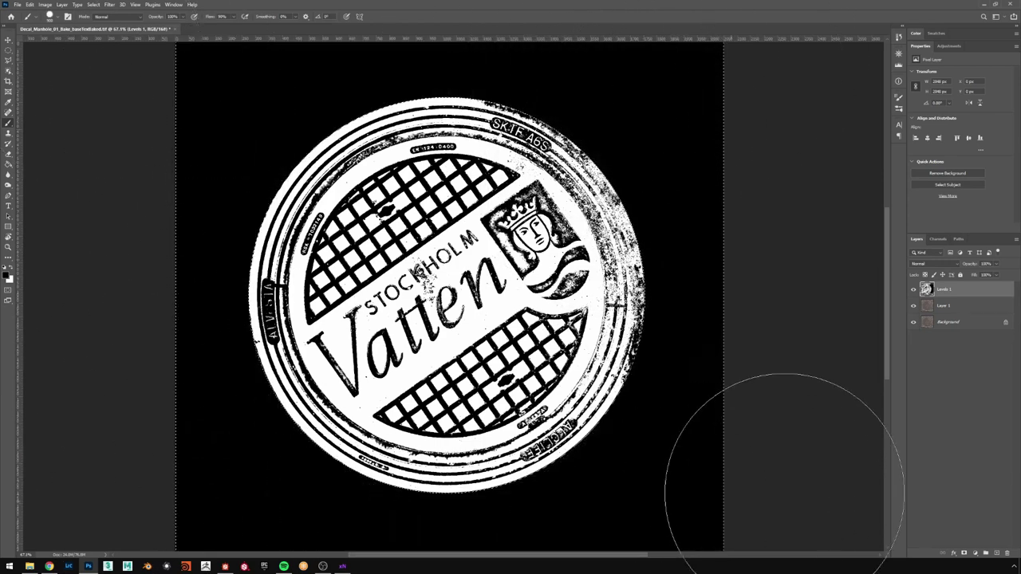
key(ctrl+minus)
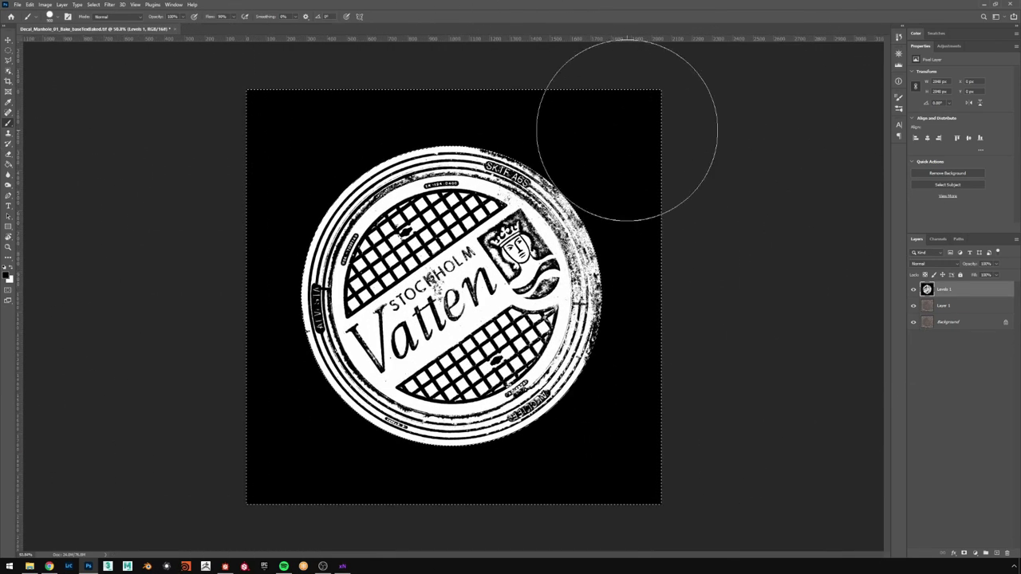
key(ctrl+d)
key(v)
alt+scroll(490, 327, down, 5)
alt+scroll(401, 309, up, 5)
- Start saving the document under a new name and browse to the Bake folder inside Decal_Manhole_01 on the Desktop
click(16, 5)
click(28, 100)
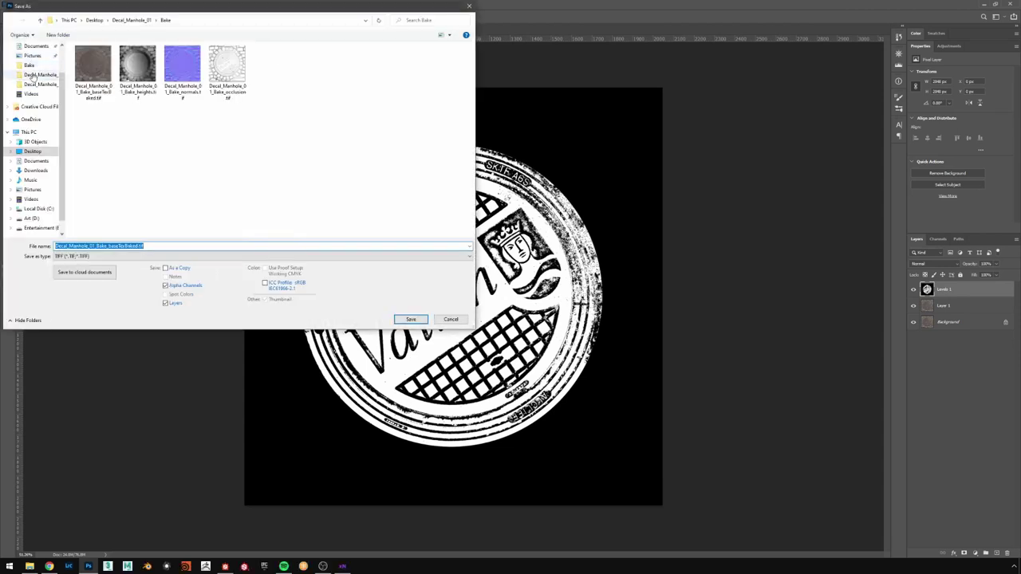
click(32, 62)
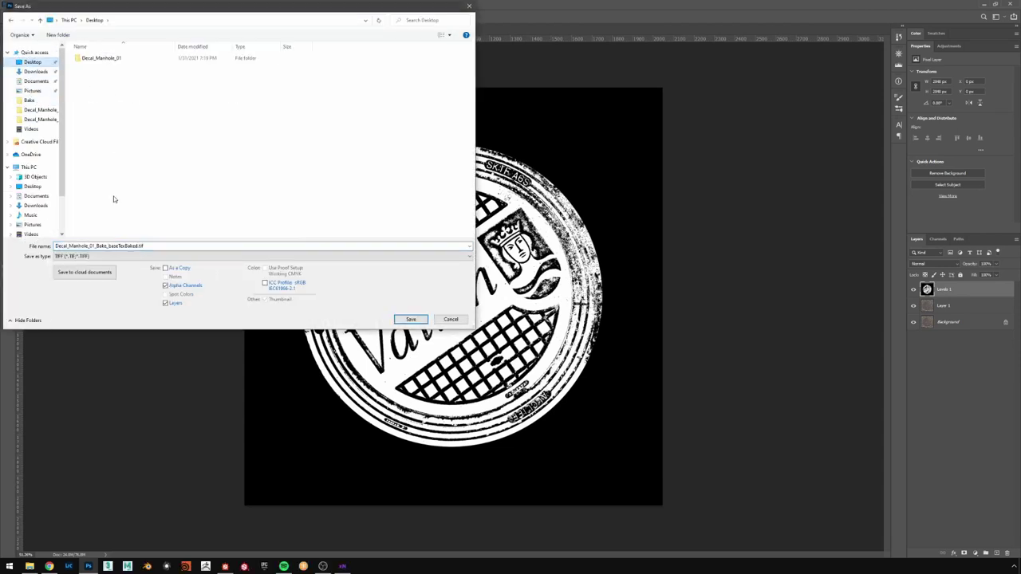
double_click(96, 59)
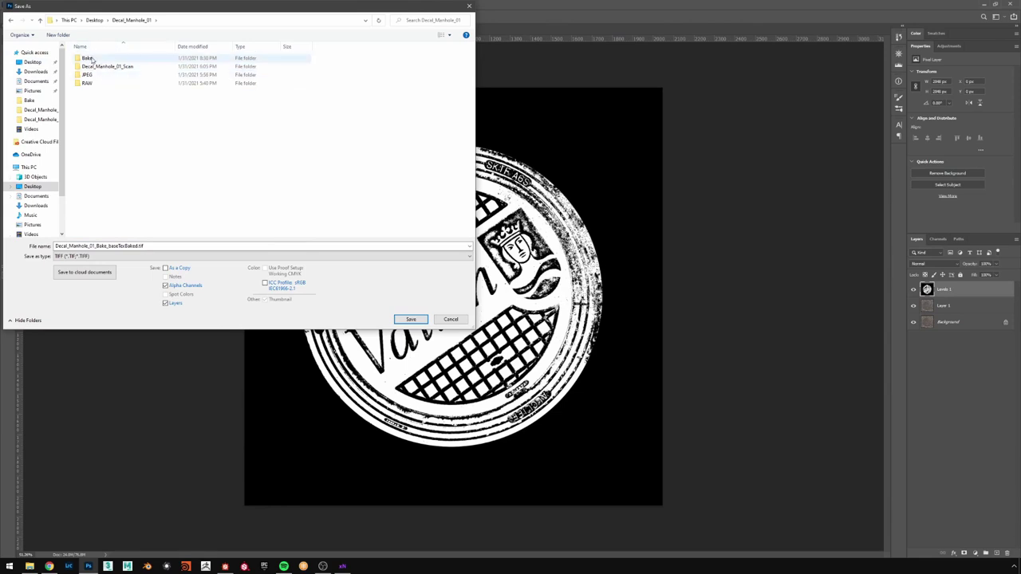
click(92, 59)
double_click(93, 59)
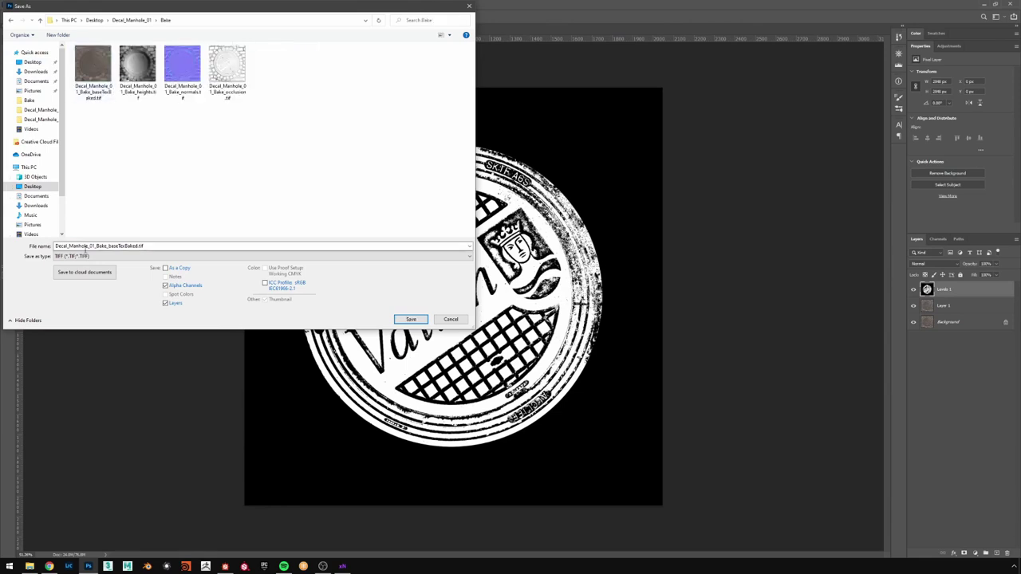
- Save the document in Photoshop format as Decal_Manhole_01_Bake_Masks.psd with Maximize Compatibility on
click(139, 246)
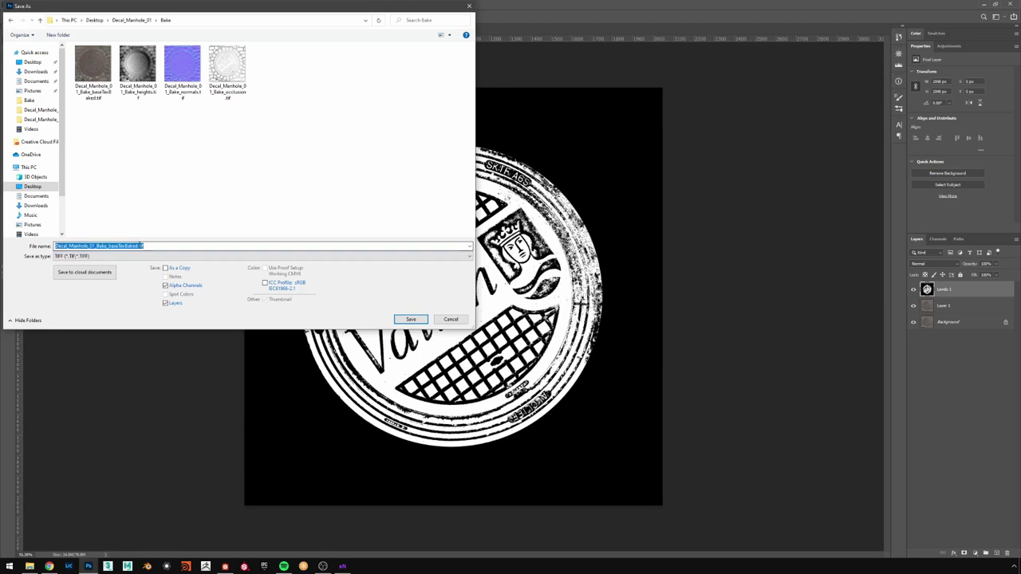
key(Left)
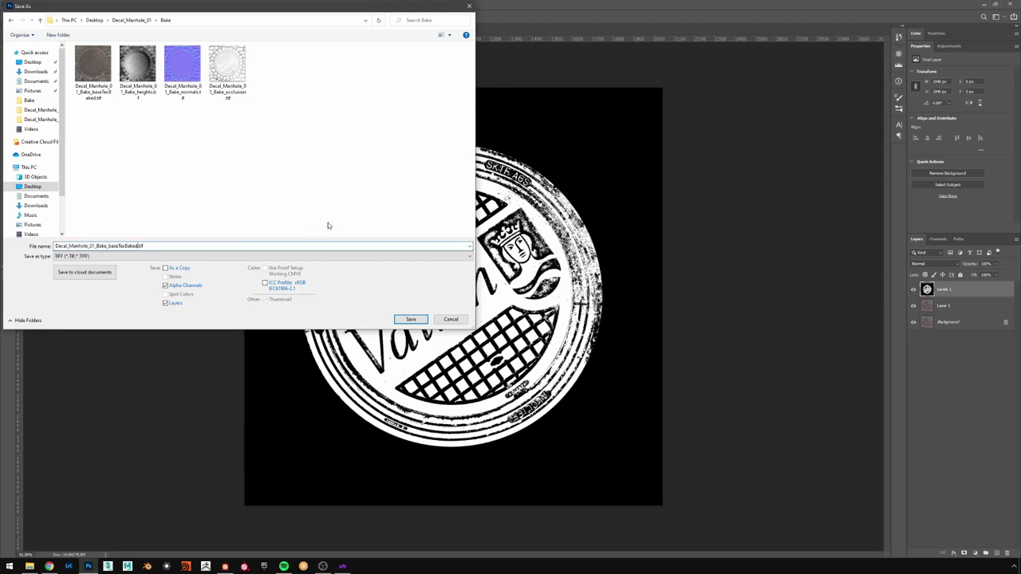
text(Mas)
click(199, 256)
click(100, 260)
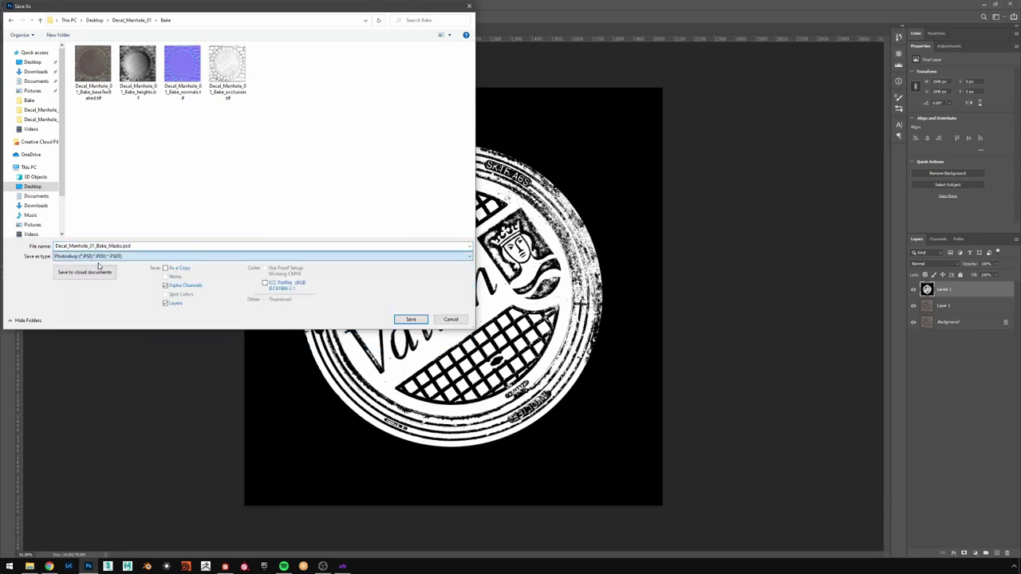
click(410, 320)
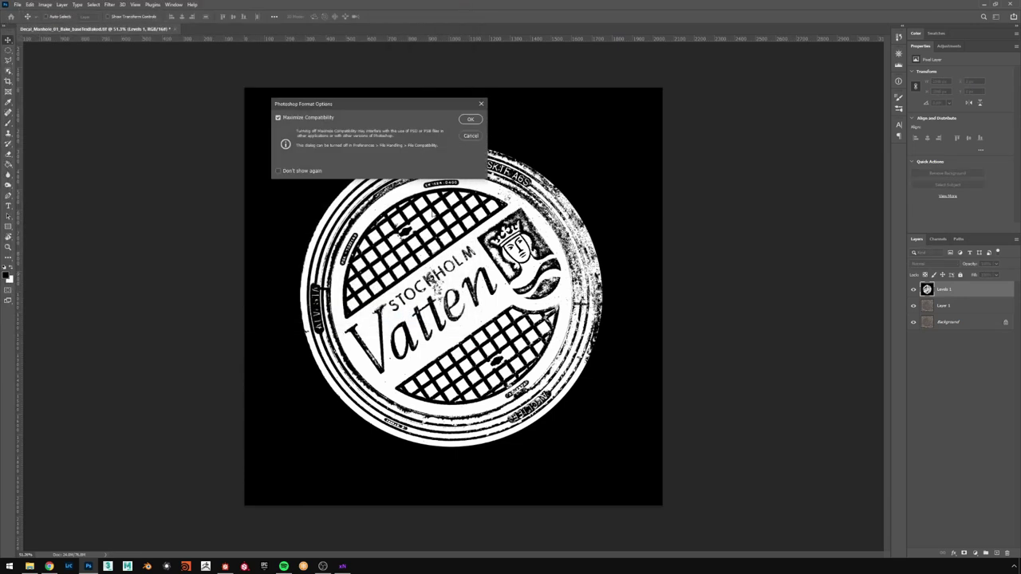
click(471, 119)
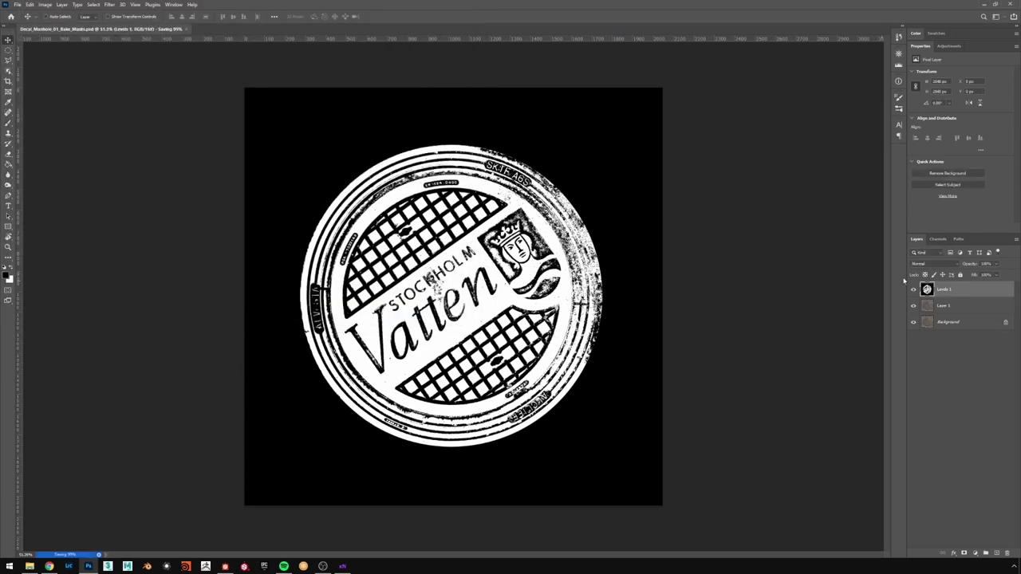
- Rename the black-and-white mask layer Metalness and hide it
double_click(944, 289)
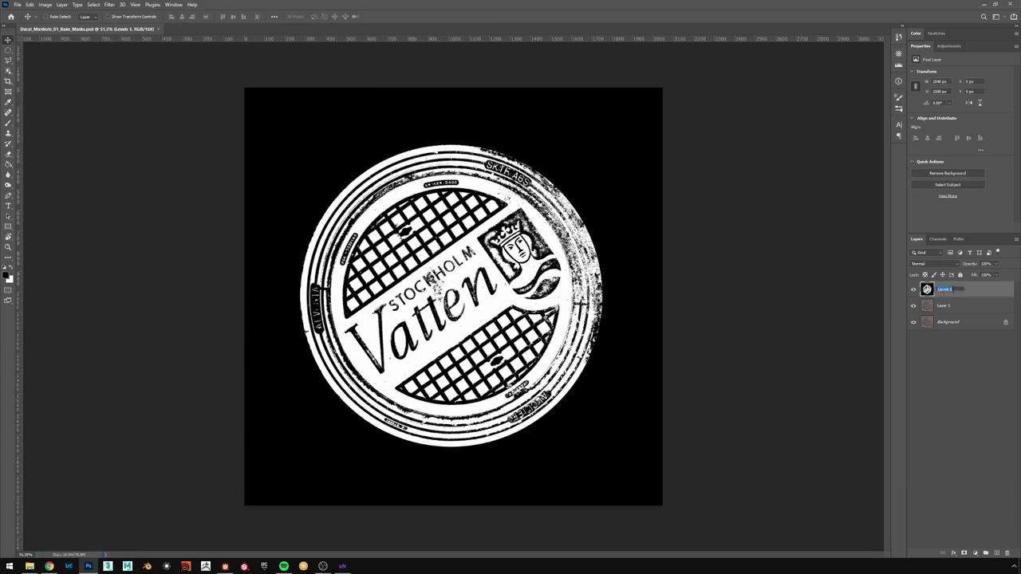
text(Metalness)
key(Return)
click(914, 289)
alt+scroll(426, 312, up, 1)
- Add a new layer between Background and Layer 1 and fill it with black
click(945, 305)
alt+scroll(546, 299, down, 1)
alt+scroll(546, 299, up, 2)
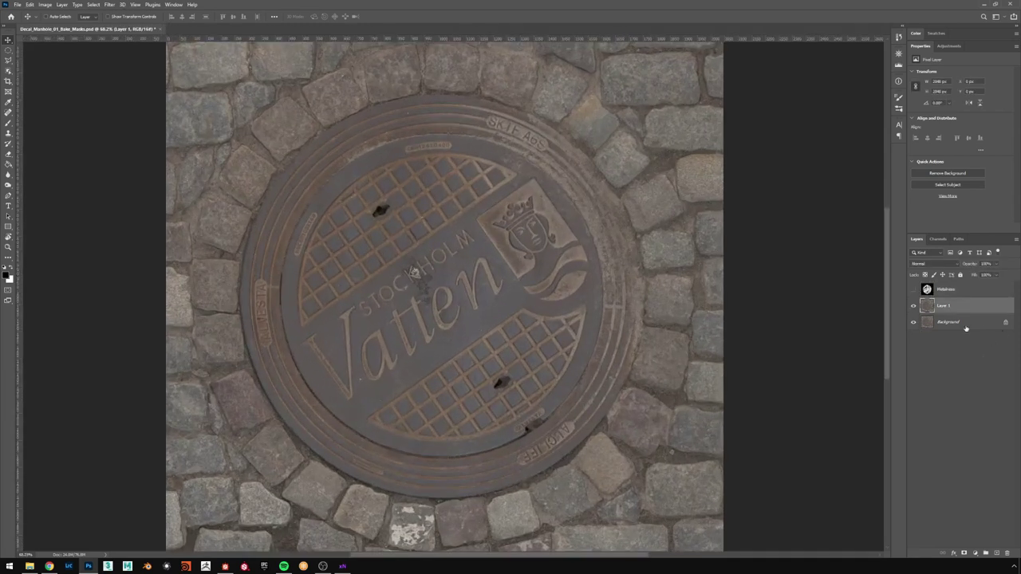
click(965, 322)
click(995, 553)
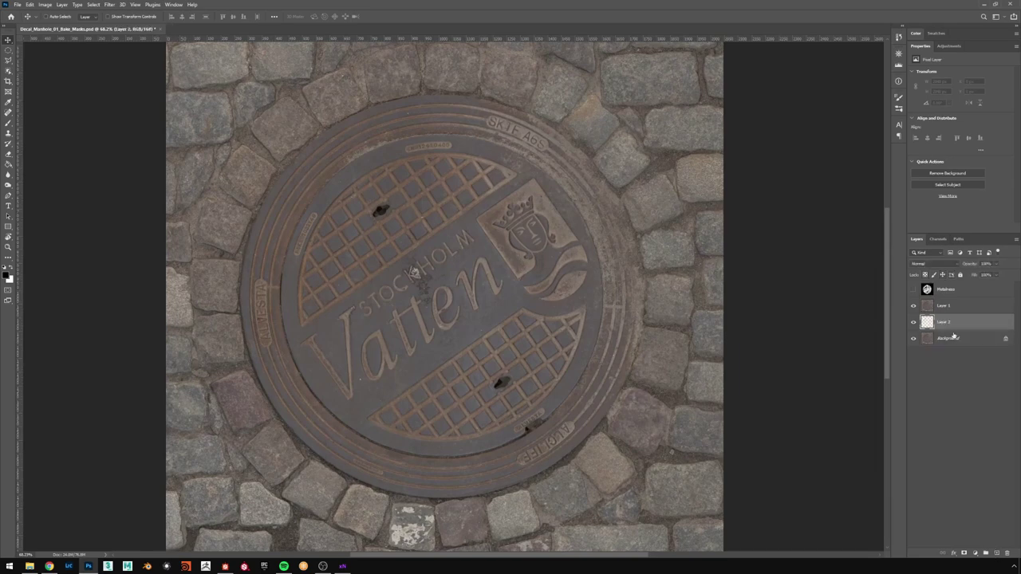
key(g)
click(524, 269)
key(v)
alt+scroll(522, 333, down, 1)
alt+scroll(523, 332, up, 1)
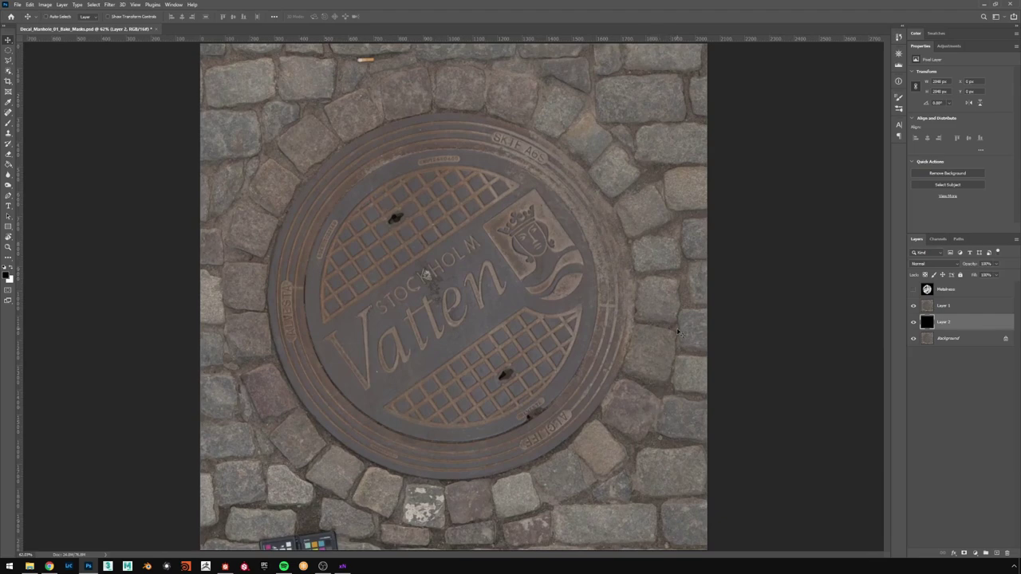
alt+scroll(652, 264, up, 1)
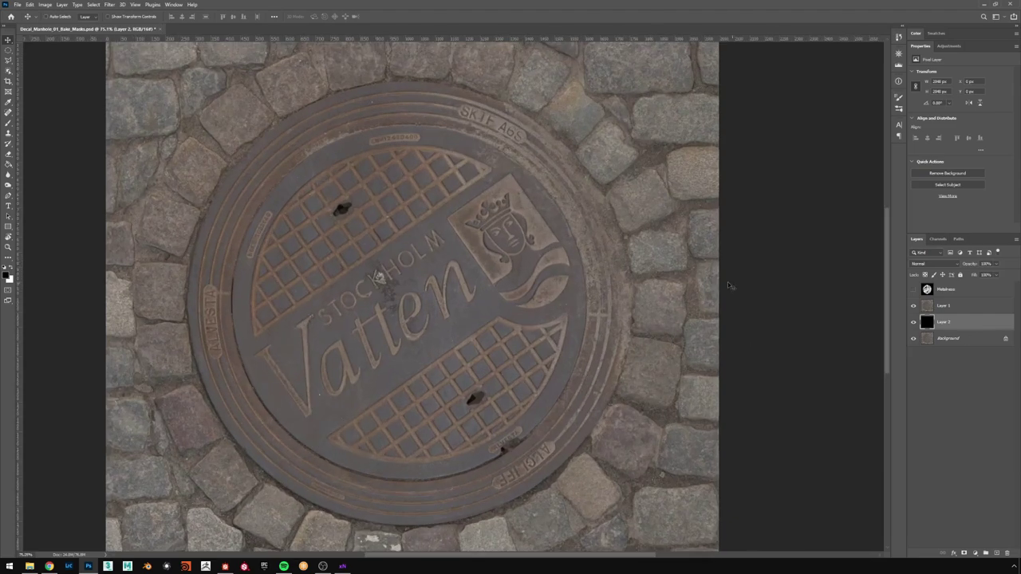
- Add a white layer mask to Layer 1
click(957, 311)
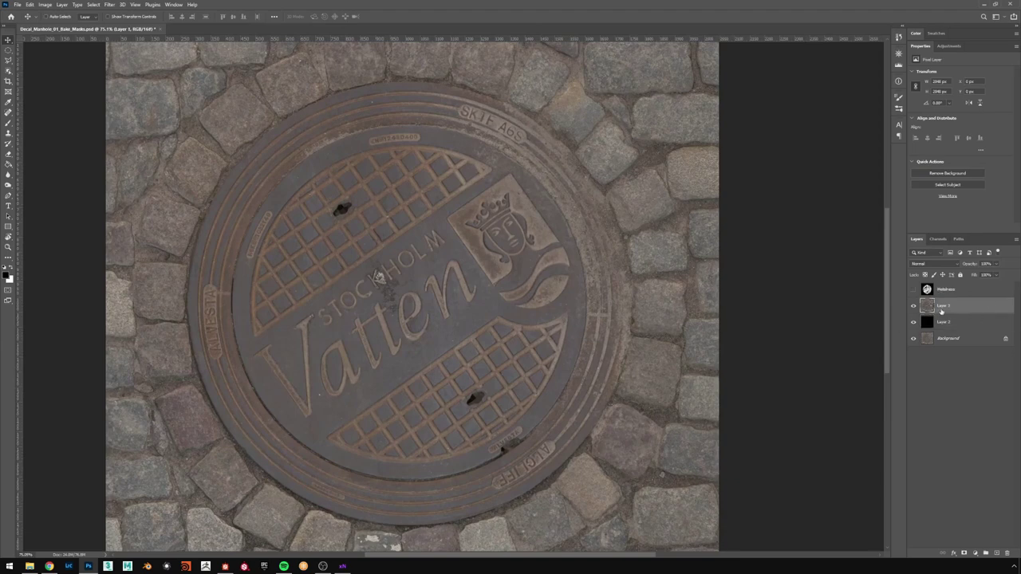
click(963, 552)
alt+scroll(475, 327, down, 2)
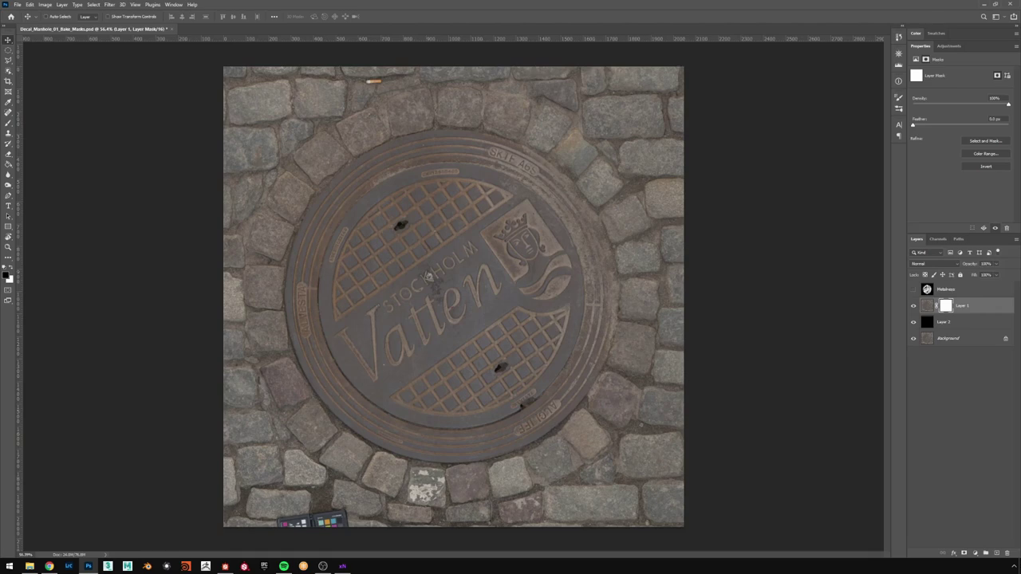
- Try the KYLE Ultimate Charcoal Pencil brush with a stroke on Layer 1's mask and undo it
key(b)
right_click(589, 218)
scroll(590, 377, down, 3)
scroll(589, 376, down, 3)
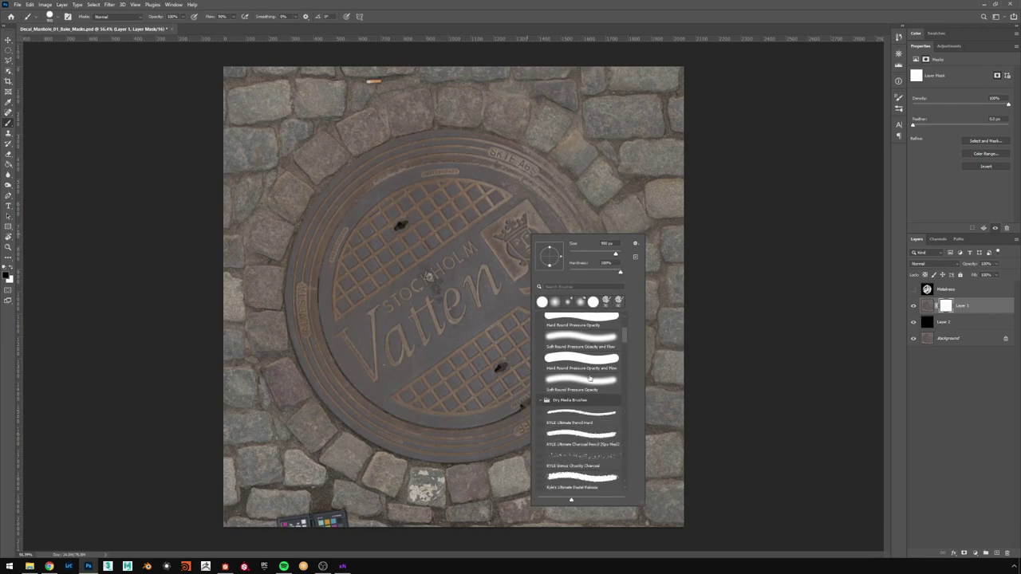
scroll(589, 377, down, 1)
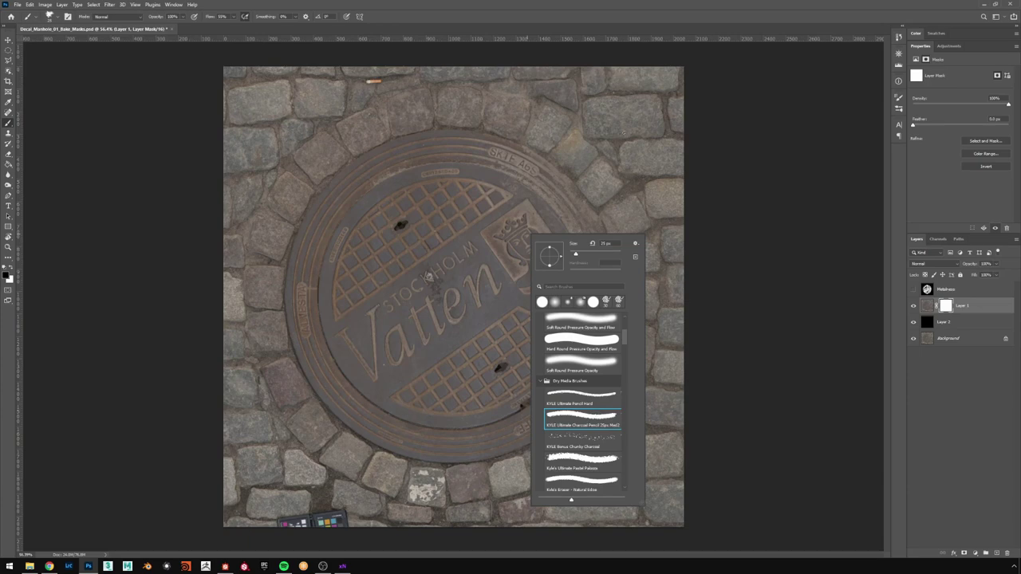
mouse_move(595, 156)
mouse_down()
mouse_move(607, 182)
mouse_move(590, 161)
mouse_up()
alt+scroll(576, 185, up, 5)
key(ctrl+z)
- Paint black on Layer 1's mask along the cover's right and lower-right edge with the Kyle's Ultimate Pastel Palooza brush
right_click(616, 164)
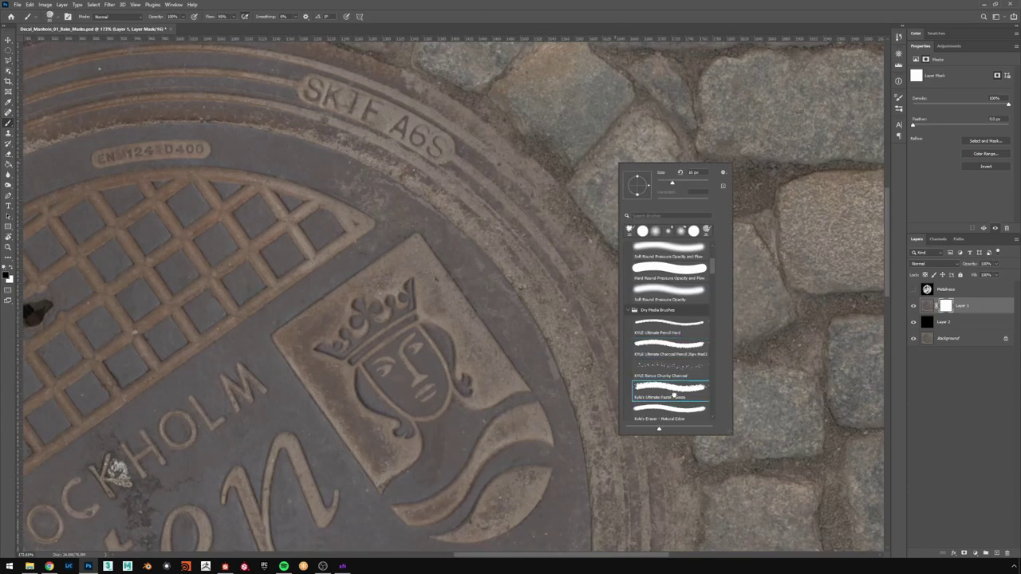
mouse_move(557, 147)
mouse_down()
mouse_move(606, 185)
mouse_move(600, 174)
mouse_move(586, 193)
mouse_move(633, 241)
mouse_move(662, 293)
mouse_move(703, 381)
mouse_move(712, 437)
mouse_move(694, 177)
mouse_move(690, 335)
mouse_move(689, 326)
mouse_up()
key(ctrl+z)
scroll(702, 323, down, 2)
mouse_move(691, 276)
mouse_down()
mouse_move(693, 343)
mouse_move(668, 376)
mouse_move(678, 360)
mouse_move(663, 434)
mouse_up()
drag(692, 401, 722, 249)
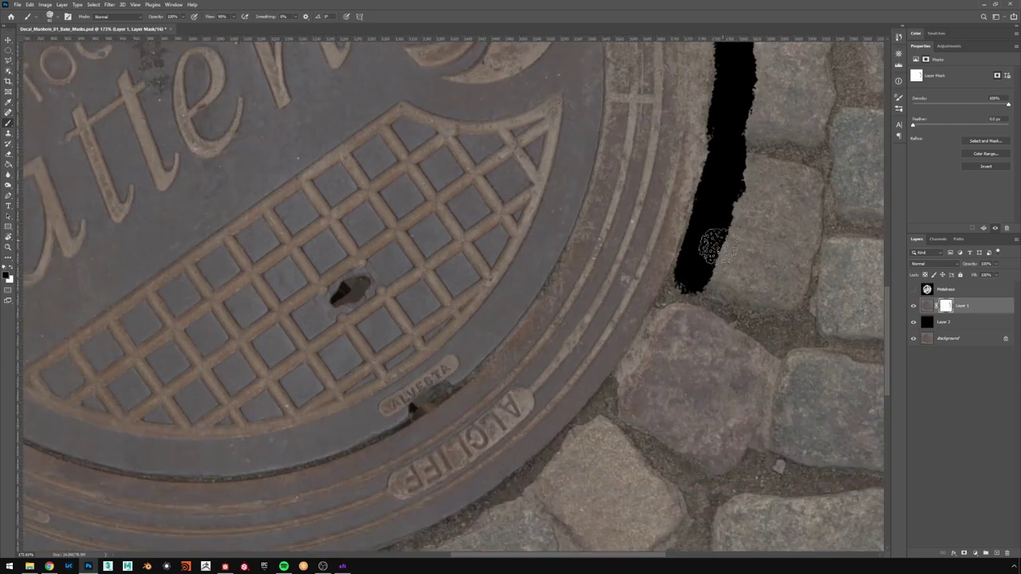
mouse_move(685, 305)
mouse_down()
mouse_move(631, 402)
mouse_move(642, 408)
mouse_move(672, 319)
mouse_move(661, 326)
mouse_move(633, 391)
mouse_move(769, 229)
mouse_up()
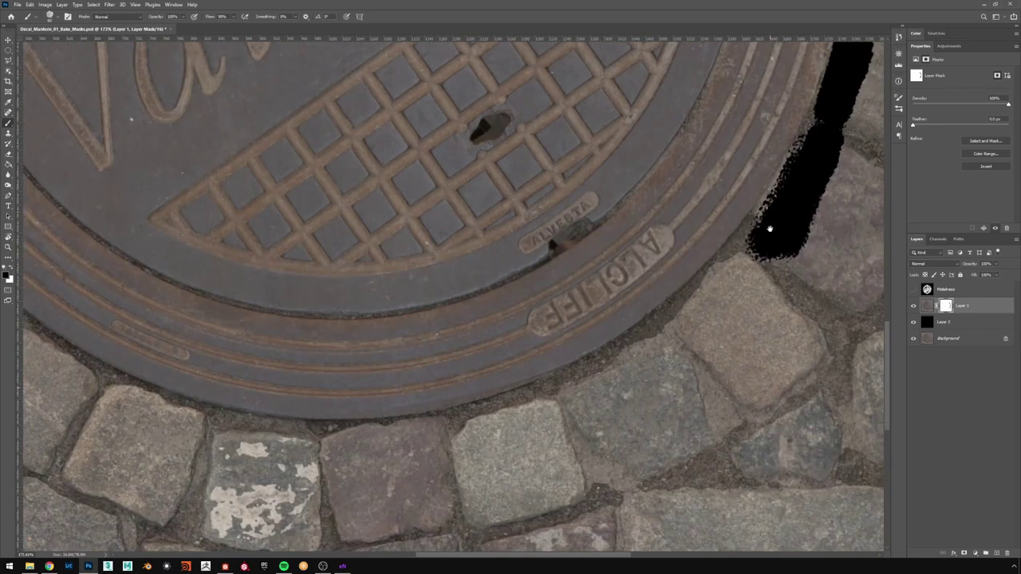
mouse_move(734, 284)
mouse_down()
mouse_move(717, 275)
mouse_move(670, 335)
mouse_move(594, 383)
mouse_move(582, 366)
mouse_up()
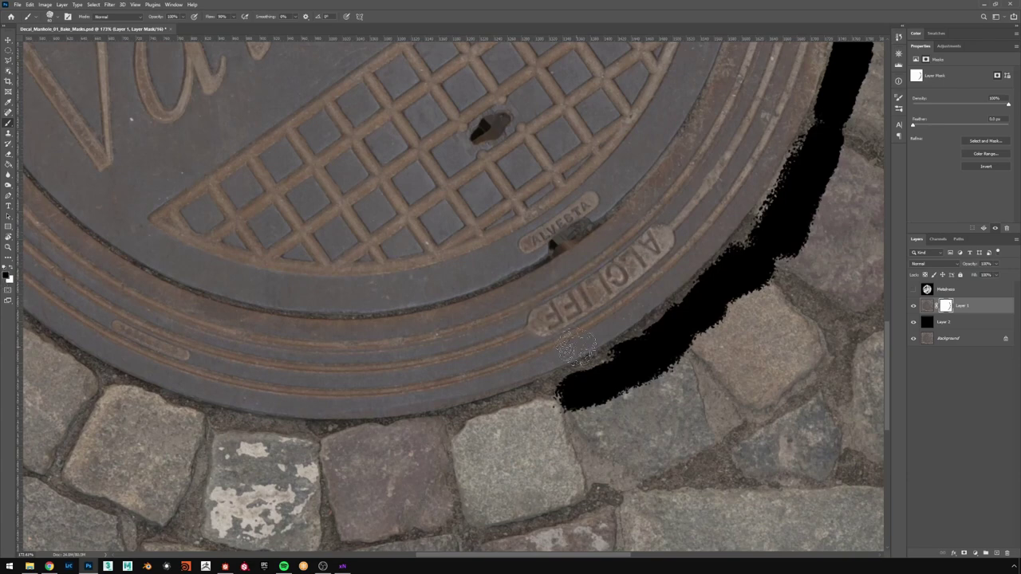
- Restore the overpainted lower-right rim in white on Layer 1's mask and refine the rough edge there
mouse_move(586, 348)
mouse_down()
mouse_move(652, 316)
mouse_move(637, 318)
mouse_move(706, 271)
mouse_move(733, 235)
mouse_up()
key(x)
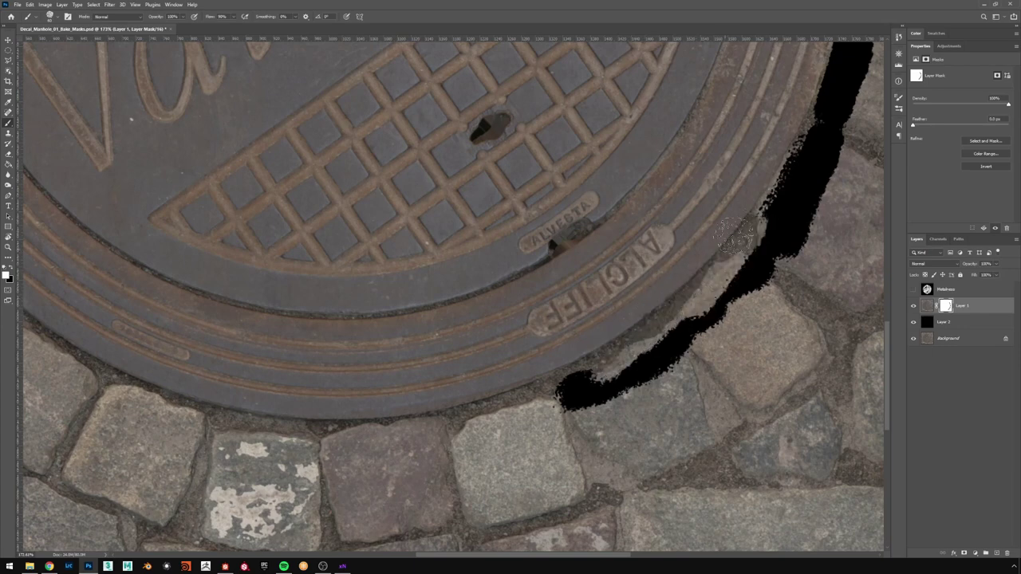
mouse_move(758, 269)
mouse_down()
mouse_move(774, 221)
mouse_move(649, 358)
mouse_move(569, 388)
mouse_up()
drag(505, 366, 714, 299)
- Continue the rough black mask stroke around the cover's bottom, left and upper-left edge
mouse_move(780, 333)
mouse_down()
mouse_move(644, 369)
mouse_move(435, 375)
mouse_move(354, 344)
mouse_move(314, 304)
mouse_move(275, 295)
mouse_up()
drag(386, 328, 676, 382)
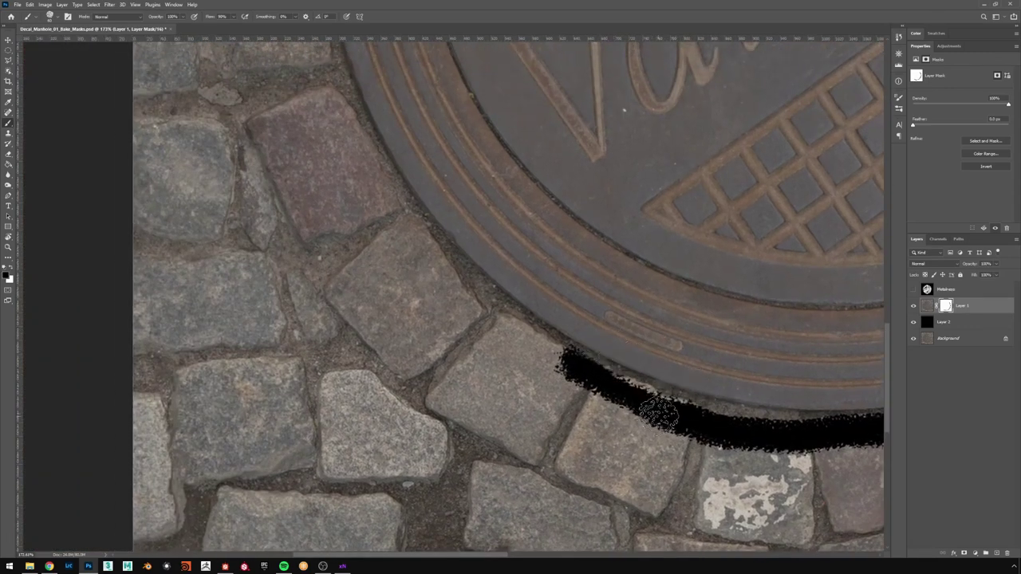
mouse_move(677, 412)
mouse_down()
mouse_move(522, 351)
mouse_move(446, 287)
mouse_move(428, 251)
mouse_move(602, 411)
mouse_move(558, 388)
mouse_move(533, 355)
mouse_move(486, 259)
mouse_move(548, 392)
mouse_move(522, 301)
mouse_move(533, 308)
mouse_move(521, 247)
mouse_move(533, 260)
mouse_up()
drag(547, 262, 558, 405)
mouse_move(530, 325)
mouse_down()
mouse_move(532, 355)
mouse_move(530, 292)
mouse_move(527, 312)
mouse_move(553, 231)
mouse_up()
scroll(553, 231, up, 3)
mouse_move(550, 376)
mouse_down()
mouse_move(558, 279)
mouse_move(602, 192)
mouse_move(591, 241)
mouse_move(563, 279)
mouse_move(585, 242)
mouse_move(571, 419)
mouse_move(565, 385)
mouse_move(594, 323)
mouse_move(714, 239)
mouse_move(672, 274)
mouse_move(366, 427)
mouse_up()
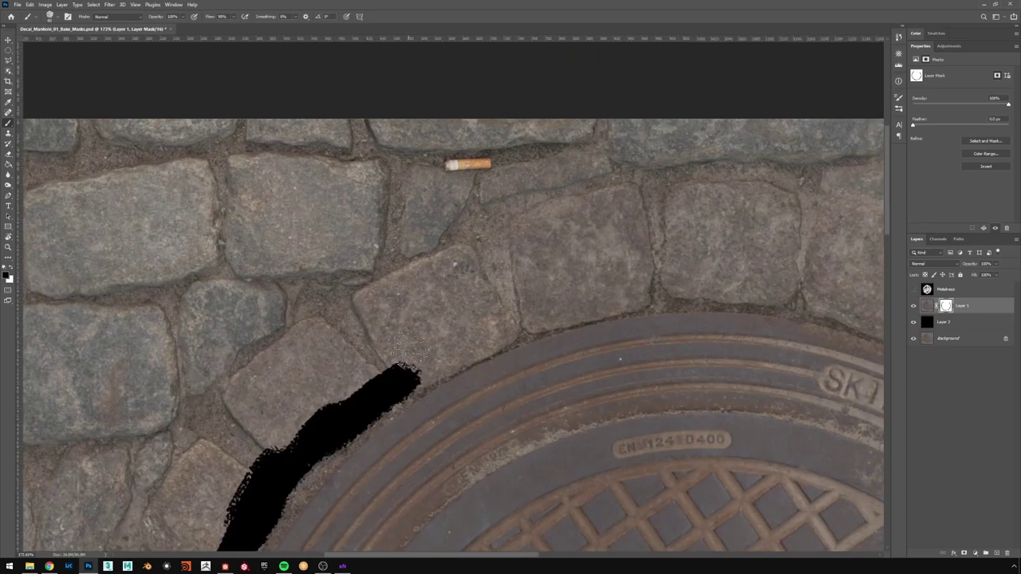
- Complete the black ring along the cover's top edge and clean up its inner side in white
mouse_move(443, 355)
mouse_down()
mouse_move(406, 365)
mouse_move(530, 315)
mouse_move(439, 354)
mouse_move(658, 291)
mouse_move(625, 299)
mouse_up()
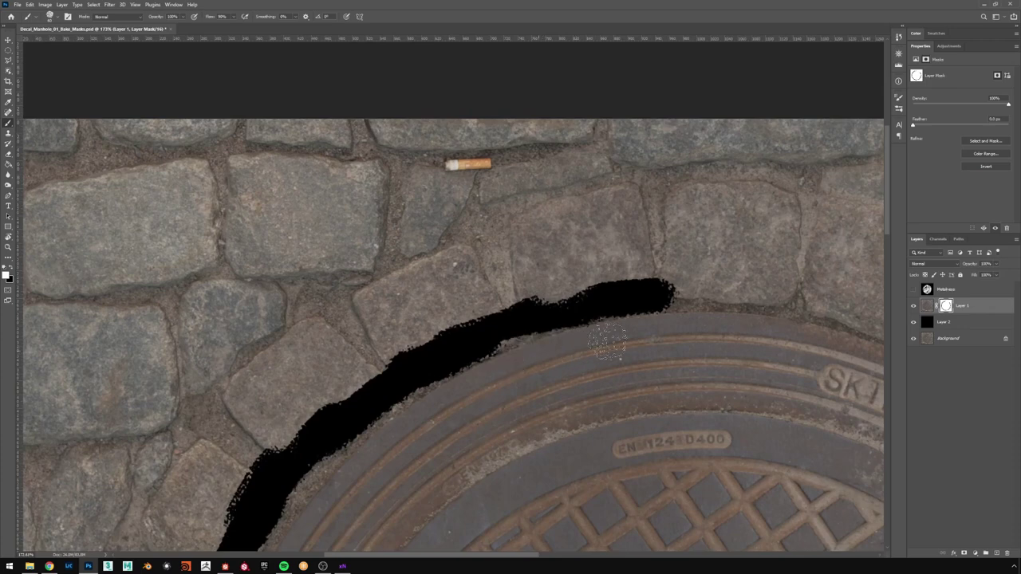
drag(645, 364, 478, 398)
mouse_move(574, 305)
mouse_down()
mouse_move(531, 311)
mouse_move(638, 326)
mouse_move(769, 367)
mouse_move(495, 329)
mouse_move(618, 388)
mouse_move(614, 404)
mouse_move(680, 447)
mouse_move(663, 433)
mouse_move(667, 450)
mouse_up()
alt+scroll(671, 425, down, 10)
alt+scroll(465, 317, up, 2)
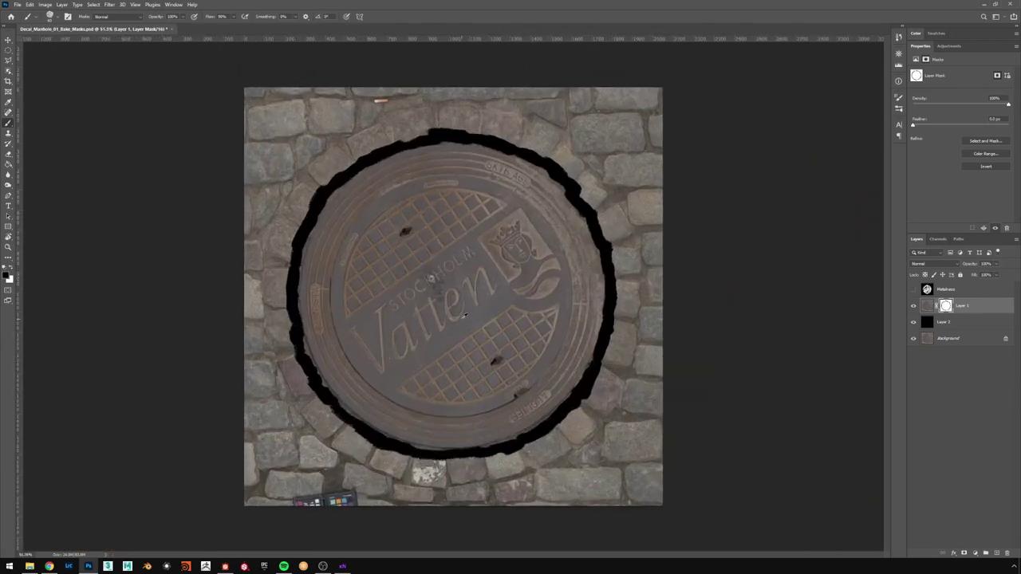
- Black out the remaining cobblestones outside the ring on Layer 1's mask using the Hard Round brush
alt+scroll(462, 341, up, 2)
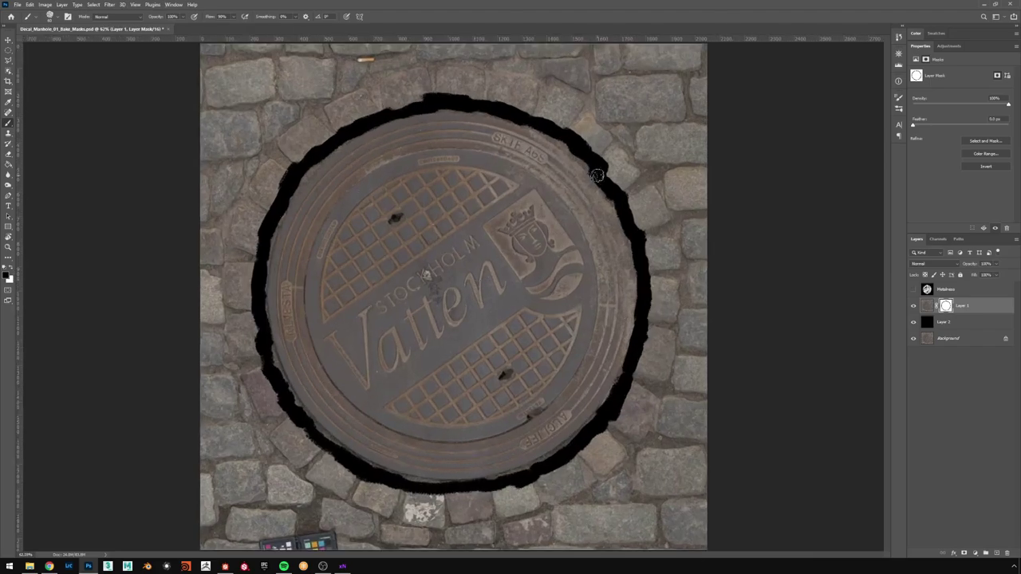
alt+scroll(596, 176, up, 6)
alt+scroll(606, 160, down, 6)
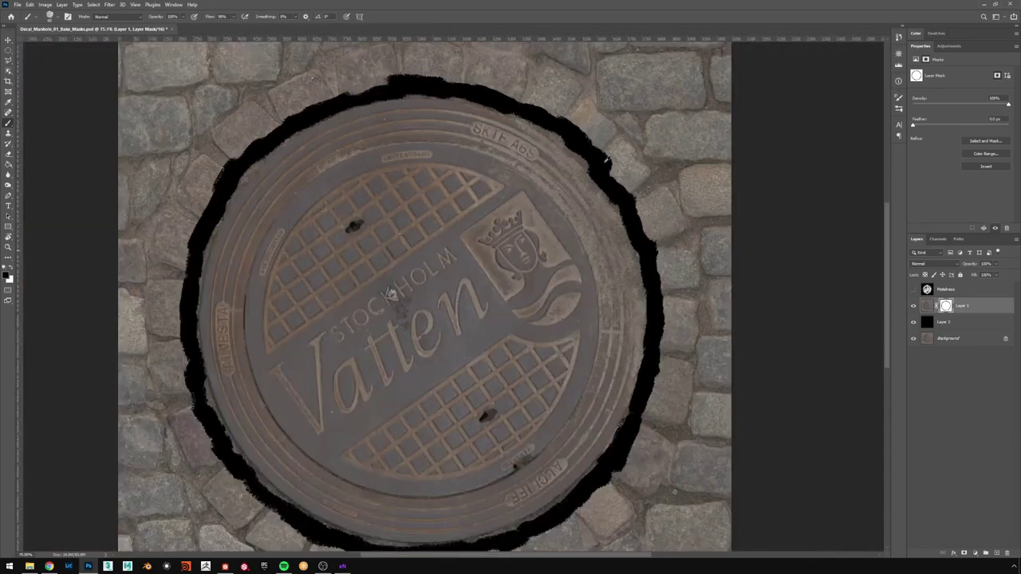
right_click(616, 151)
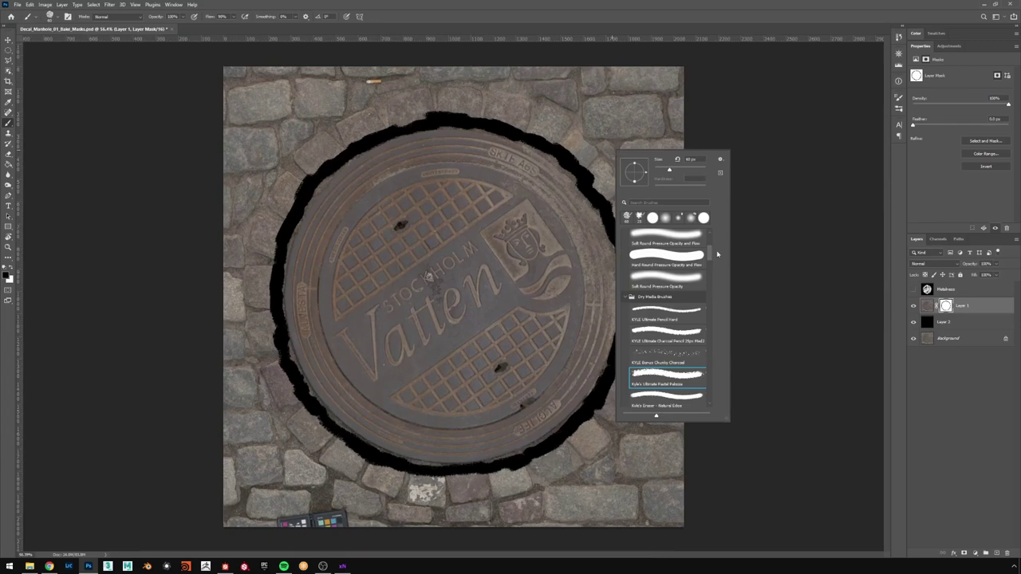
scroll(687, 261, up, 5)
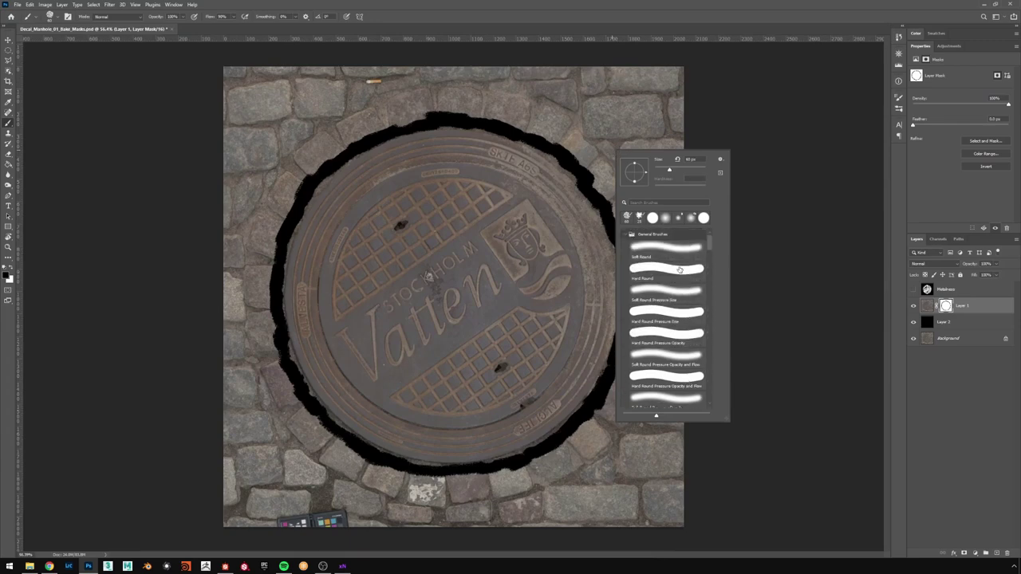
drag(581, 127, 592, 158)
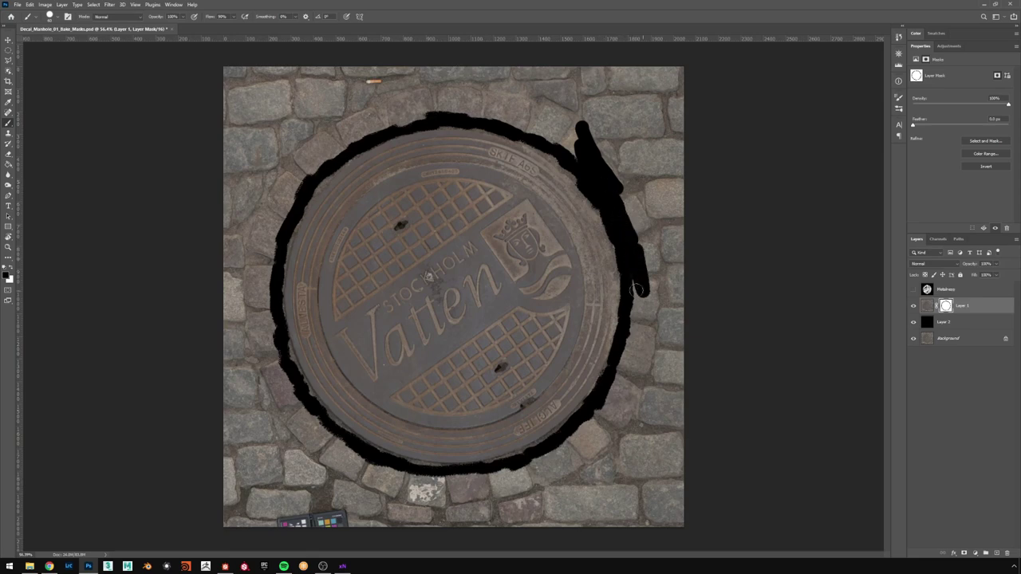
mouse_move(647, 285)
mouse_down()
mouse_move(657, 433)
mouse_move(538, 487)
mouse_move(353, 486)
mouse_move(247, 311)
mouse_move(559, 96)
mouse_move(387, 96)
mouse_move(271, 207)
mouse_up()
alt+scroll(453, 293, down, 3)
key(v)
alt+scroll(452, 294, up, 2)
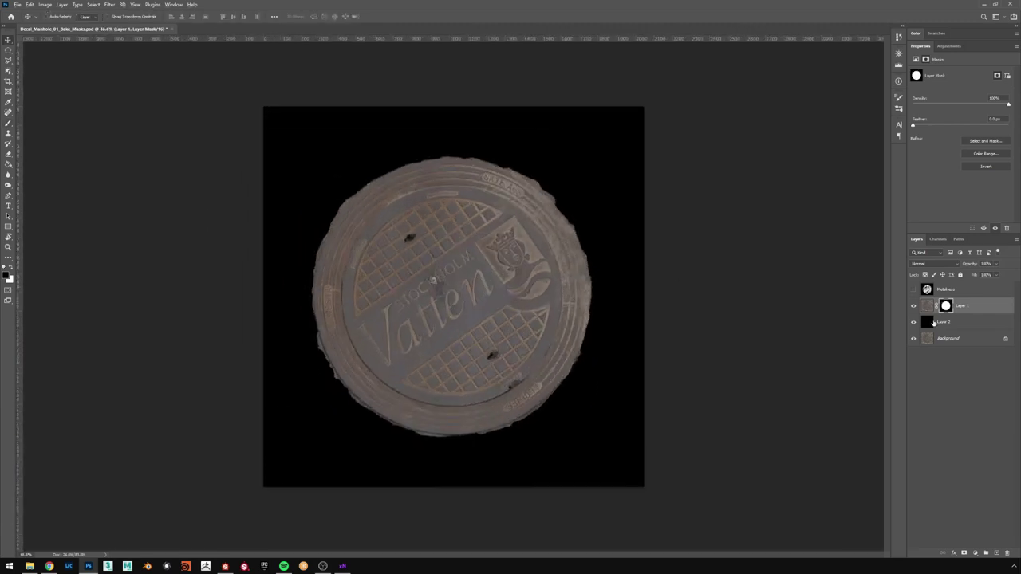
- Display Layer 1's layer mask on its own in the canvas and inspect its rough edge
alt+click(945, 306)
alt+click(945, 306)
click(976, 310)
click(946, 307)
alt+click(944, 307)
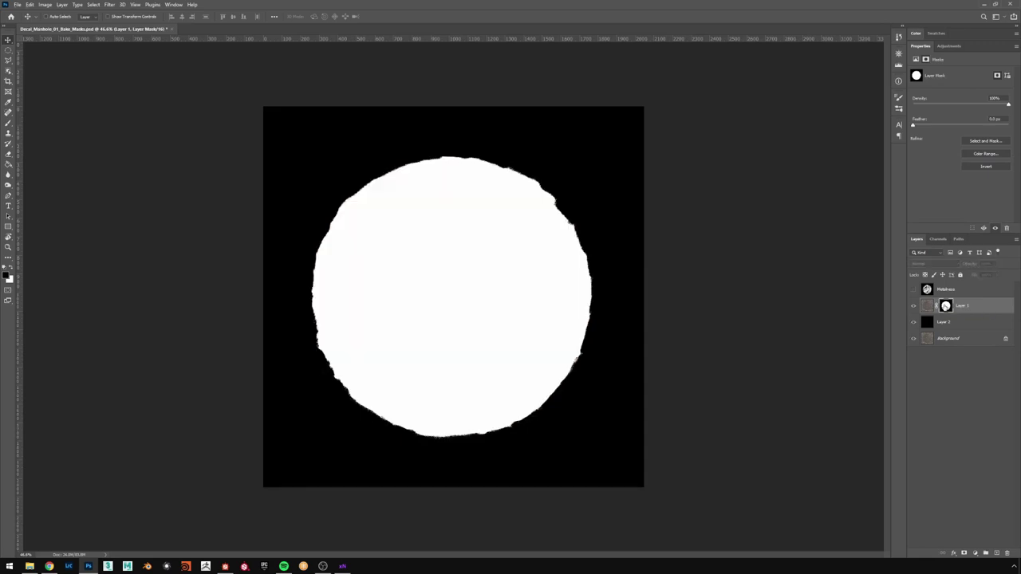
alt+scroll(528, 280, up, 3)
alt+scroll(529, 281, down, 2)
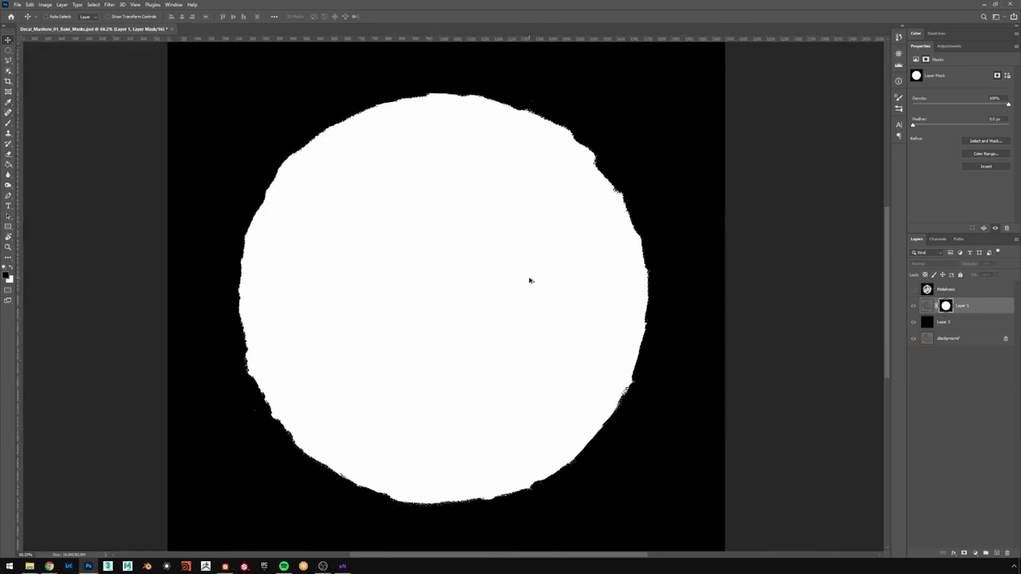
alt+scroll(529, 279, down, 1)
alt+scroll(529, 280, down, 2)
- Copy the entire contents of Layer 1's mask and paste them as a new layer above Layer 1
key(ctrl+a)
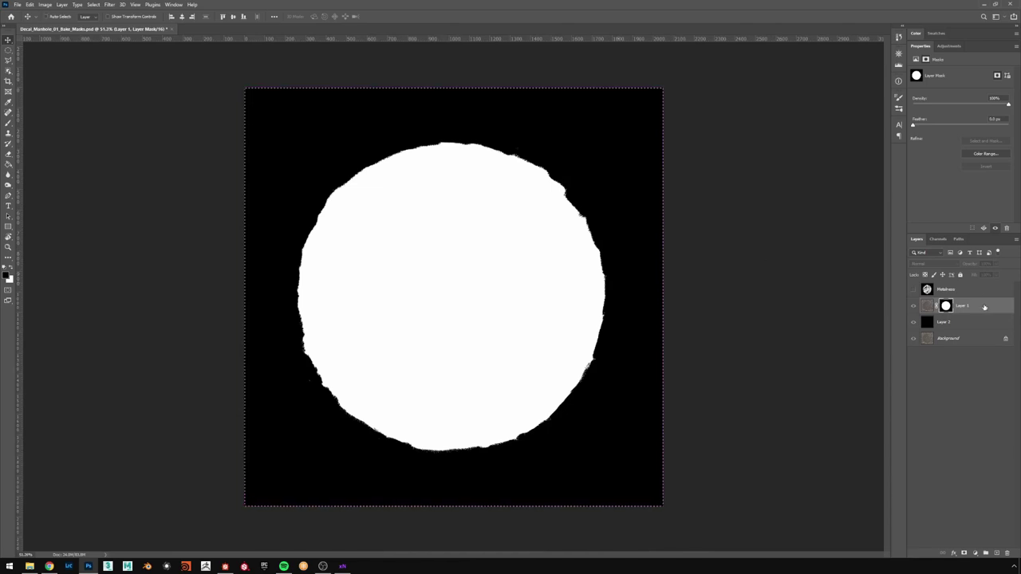
click(981, 307)
key(ctrl+v)
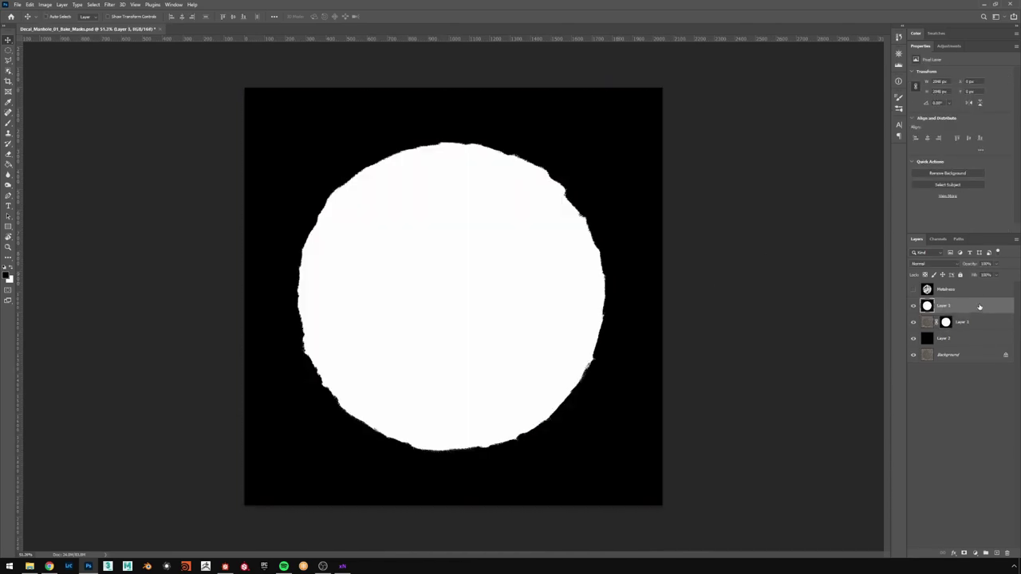
- Rename the pasted mask layer Opacity and save the document
alt+scroll(476, 267, down, 3)
alt+scroll(478, 267, up, 3)
alt+scroll(495, 252, up, 1)
alt+scroll(497, 254, down, 1)
key(ctrl+s)
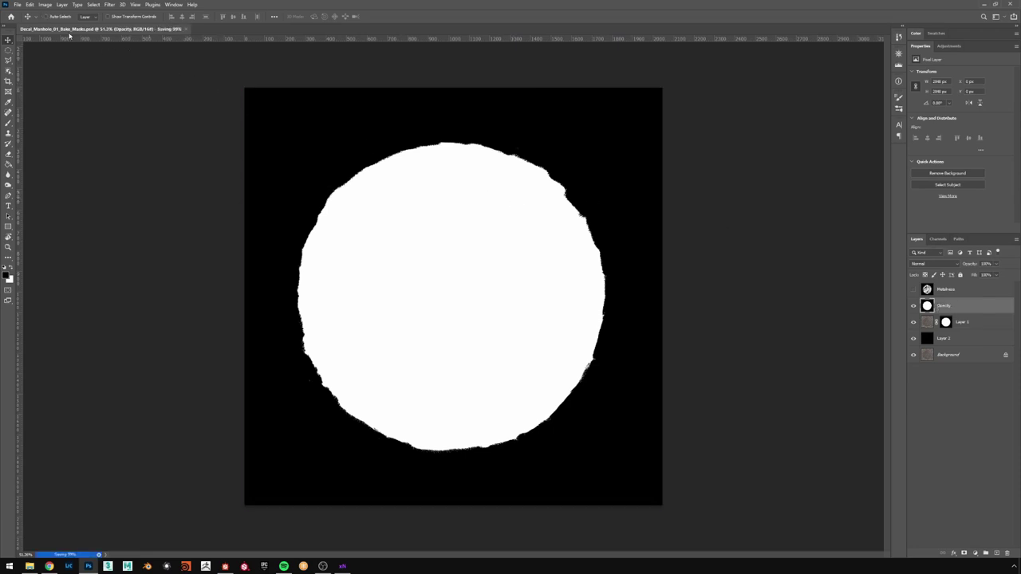
- Convert the document to 8 Bits/Channel
click(46, 5)
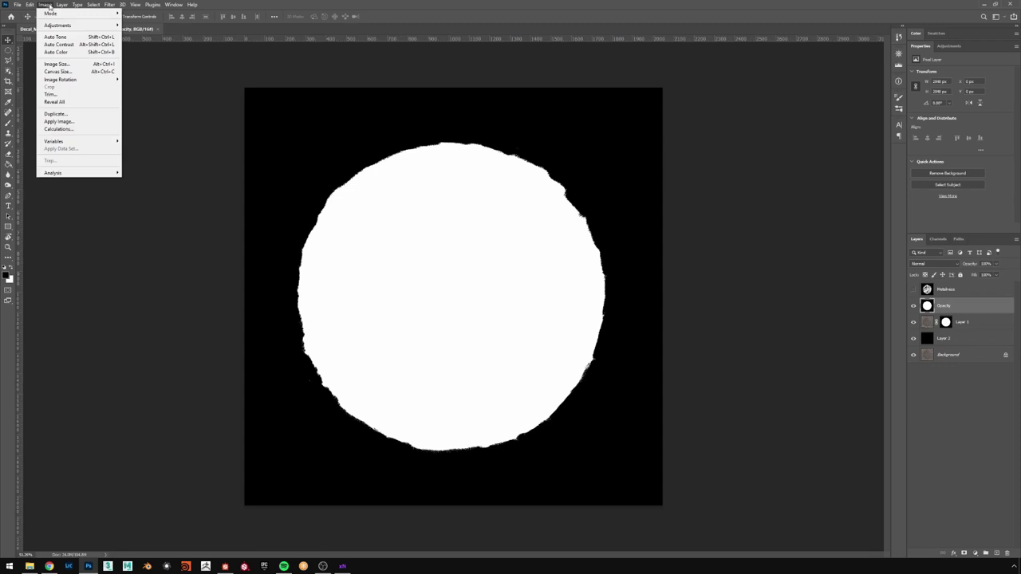
mouse_move(60, 13)
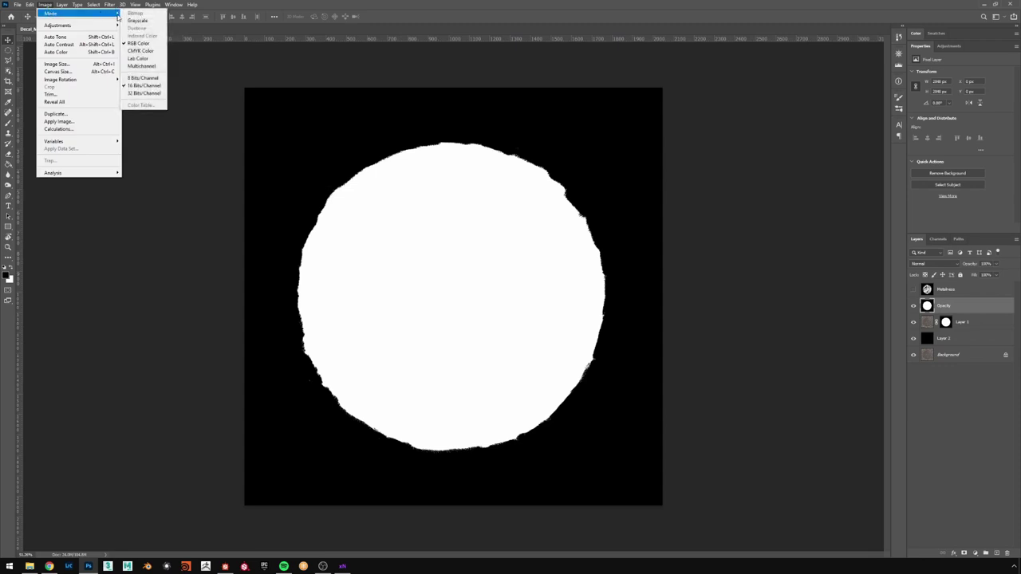
click(137, 78)
- Save the opacity mask as the Targa file Decal_Manhole_01_Bake_opacity.tga in the Bake folder at 24 bits/pixel
click(18, 5)
click(40, 102)
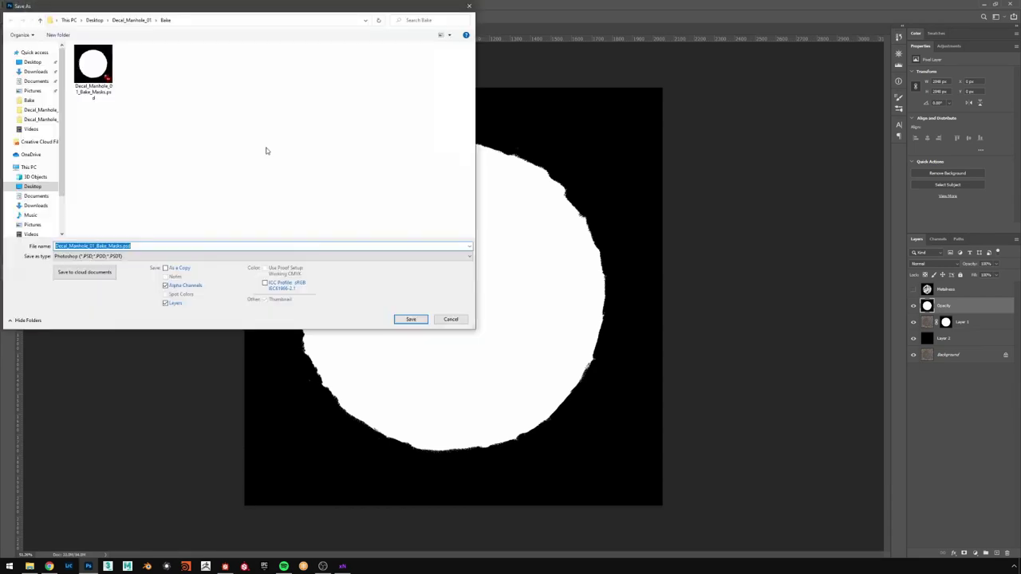
click(120, 256)
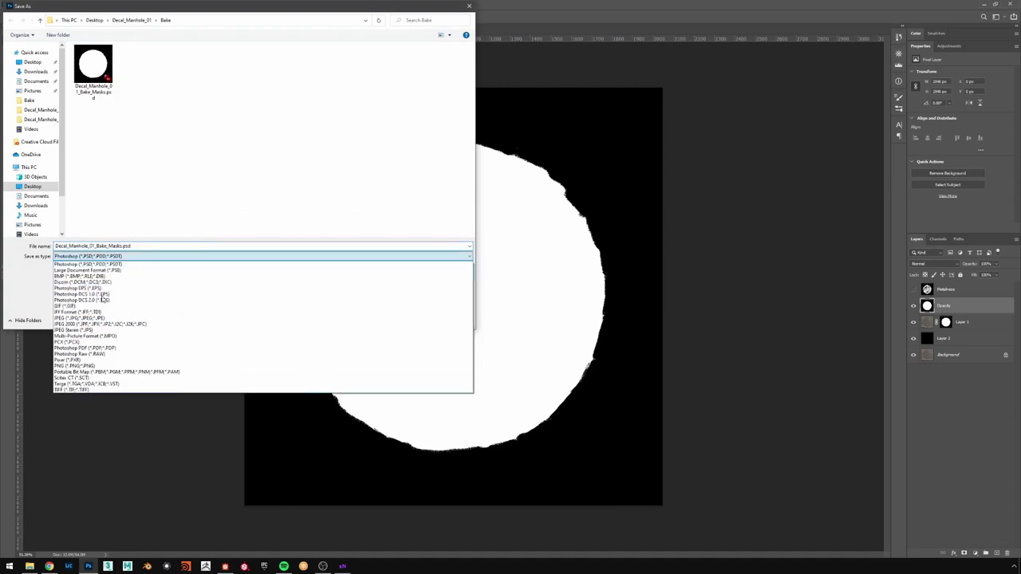
click(91, 385)
click(122, 246)
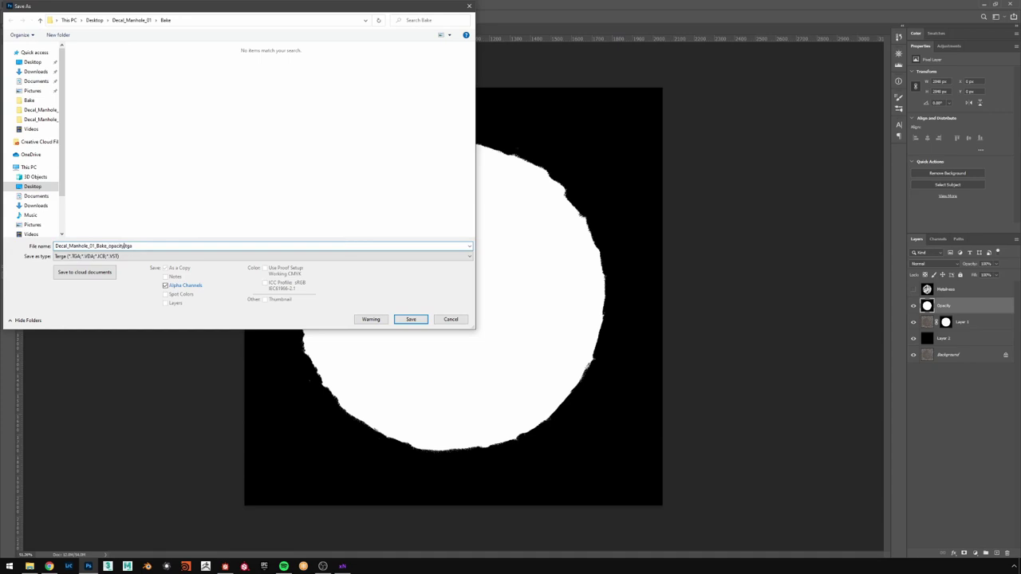
key(Return)
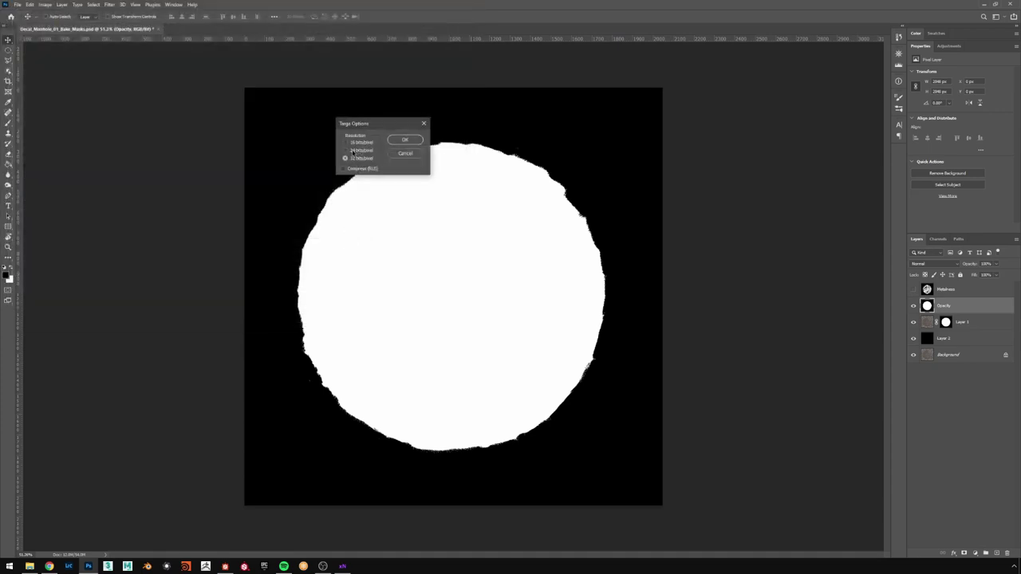
click(406, 140)
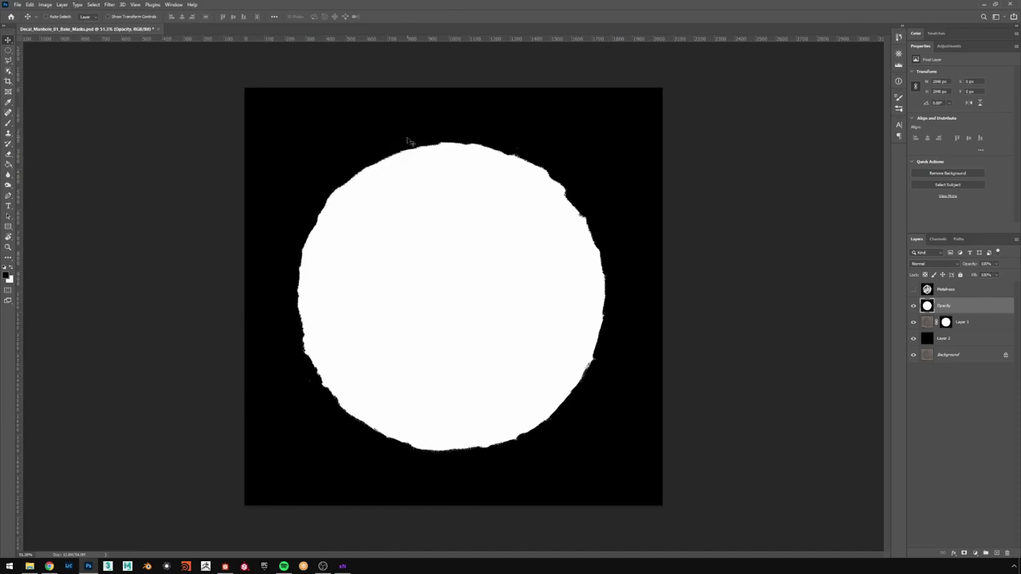
- Show the Metalness layer and save it as the Targa file Decal_Manhole_01_Bake_metalness.tga at 24 bits/pixel
click(913, 289)
click(19, 5)
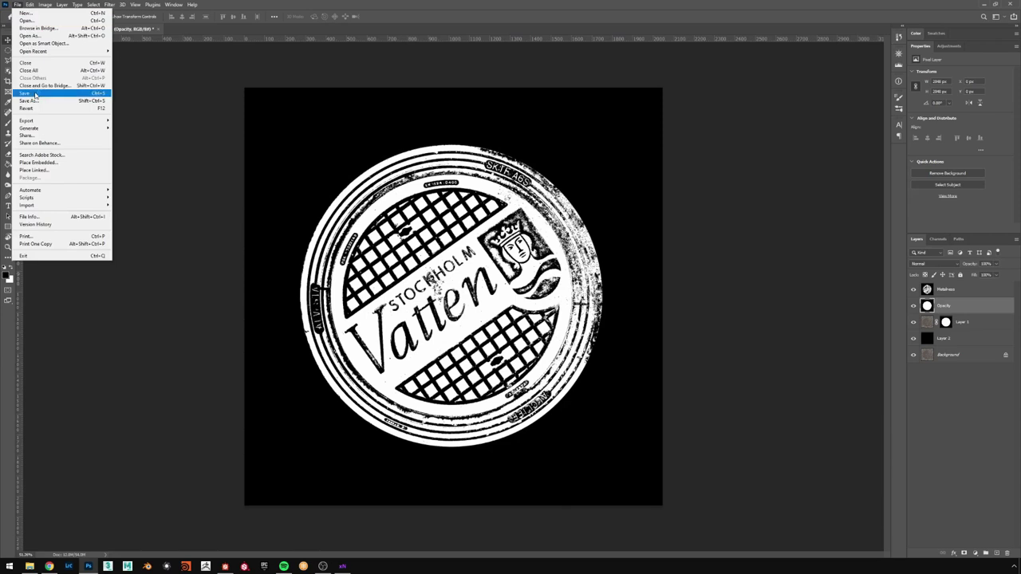
click(37, 97)
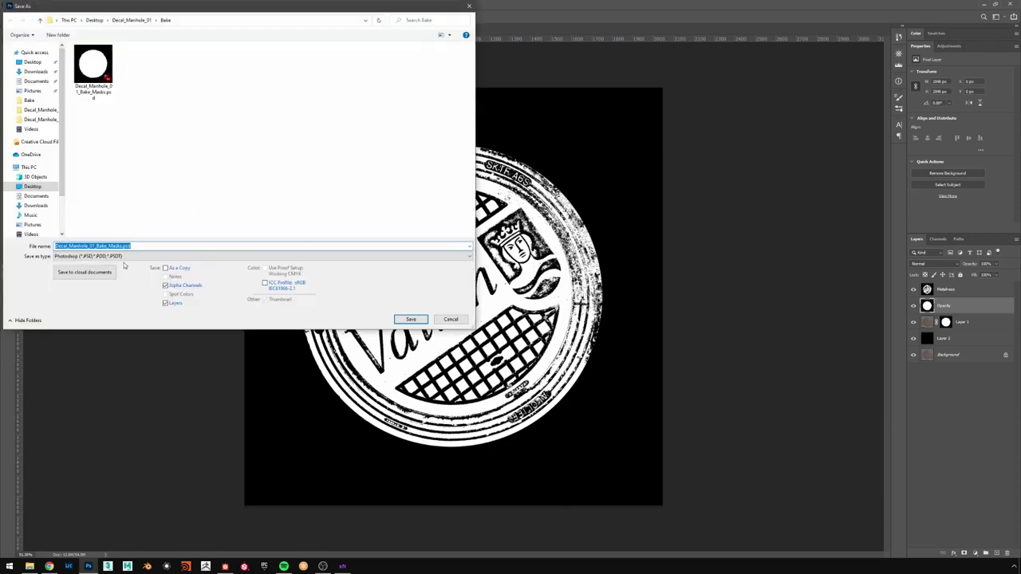
click(123, 257)
click(80, 384)
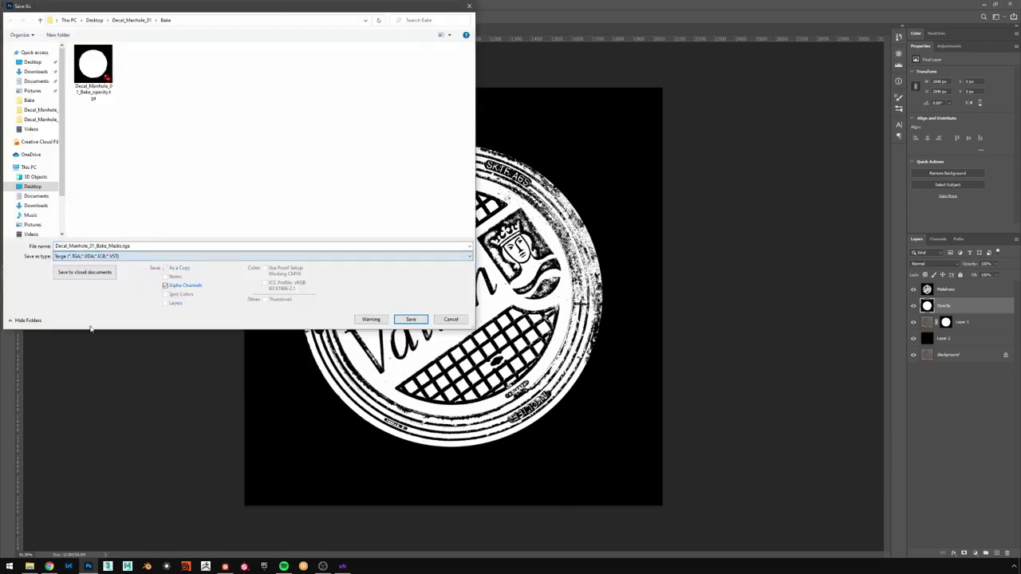
click(119, 245)
click(120, 245)
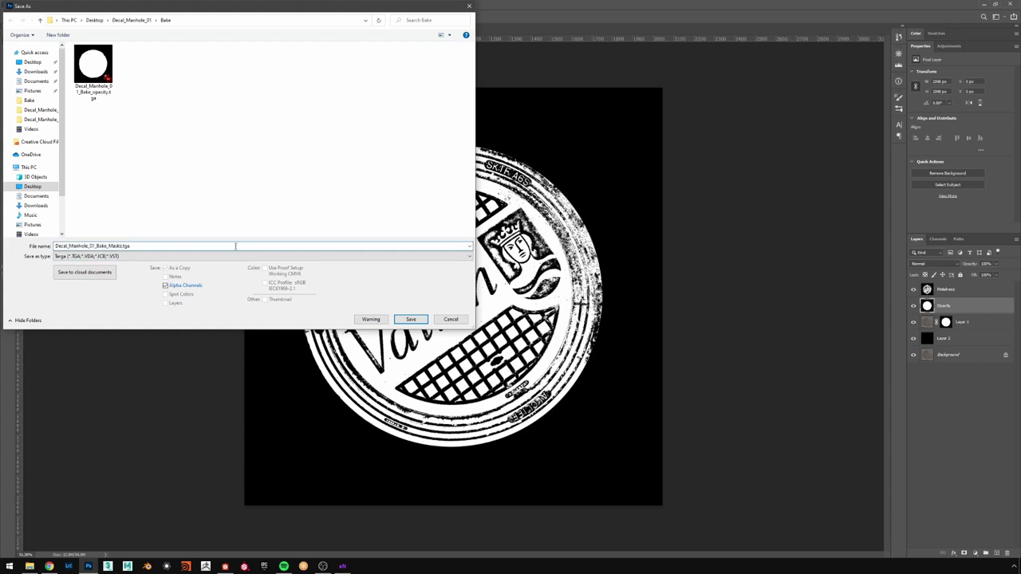
key(BackSpace)
key(BackSpace)
key(BackSpace)
text(metalnes)
key(Return)
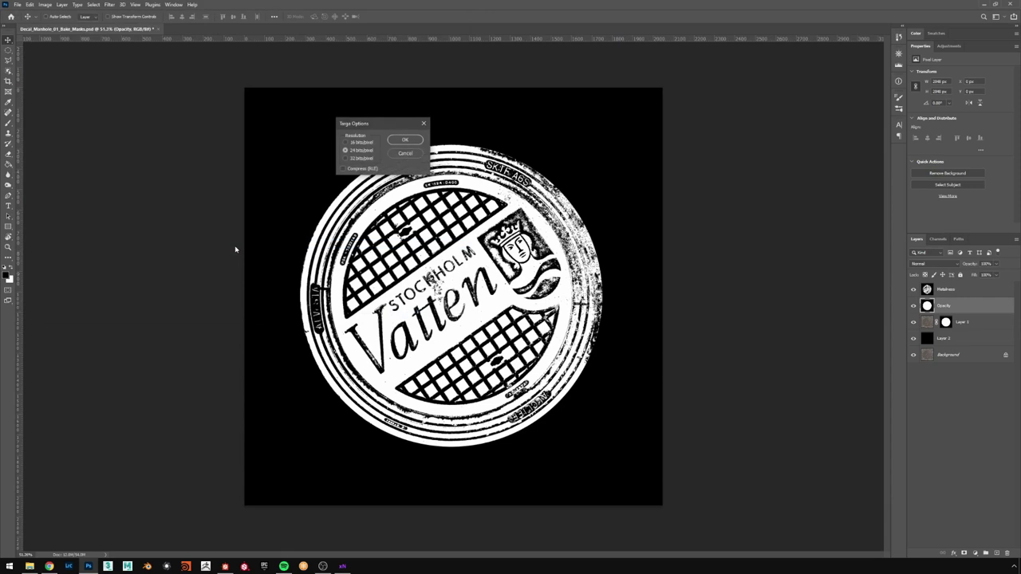
click(404, 139)
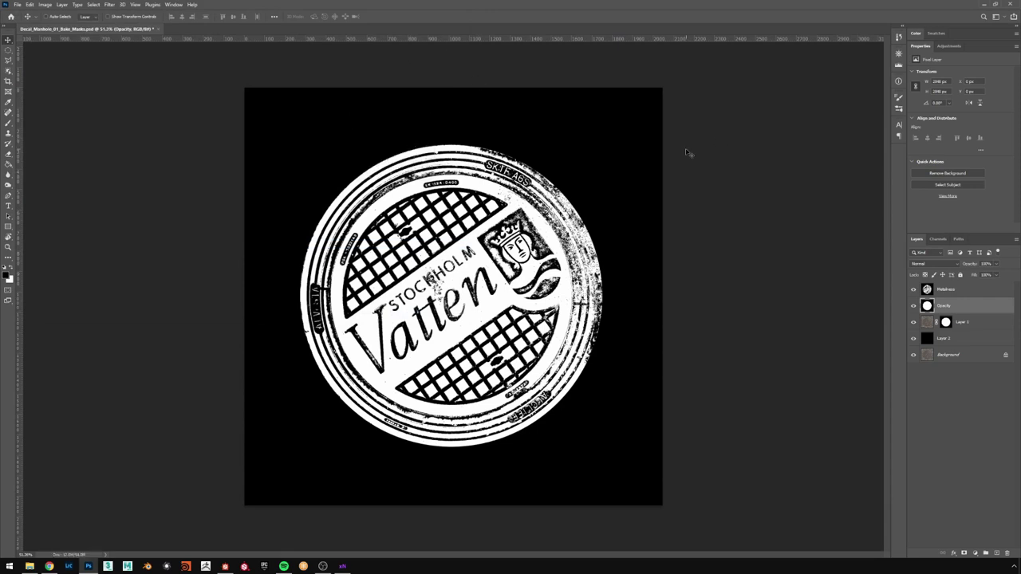
- Check the exported textures in the Bake folder and quit Photoshop without saving the mask document's changes
click(29, 566)
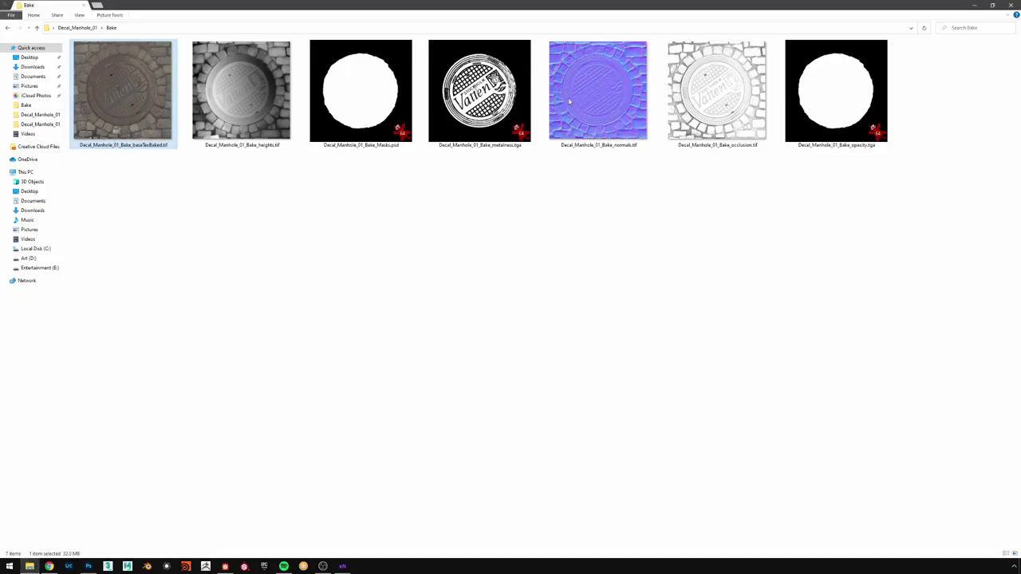
click(974, 4)
click(1012, 4)
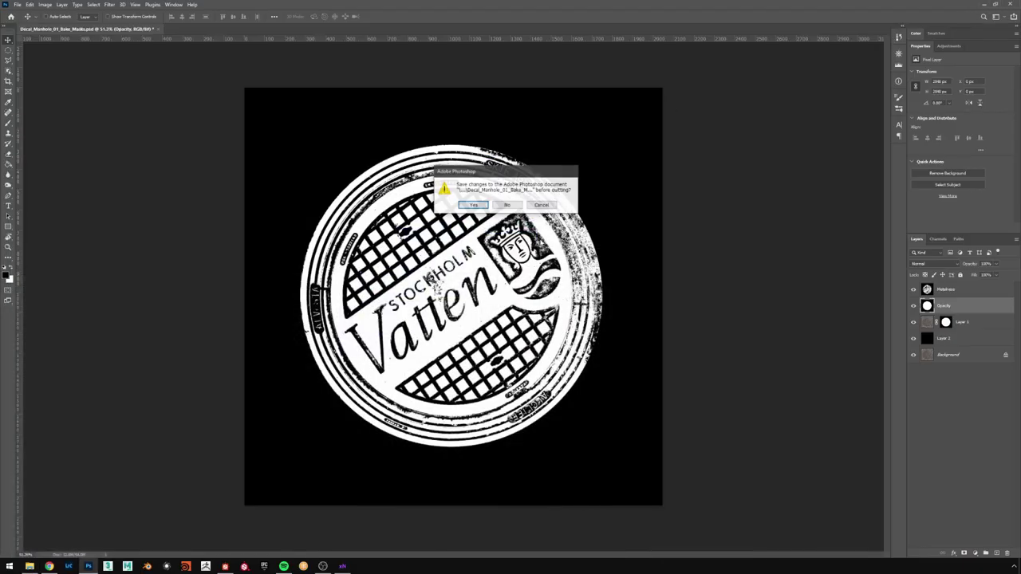
click(502, 205)
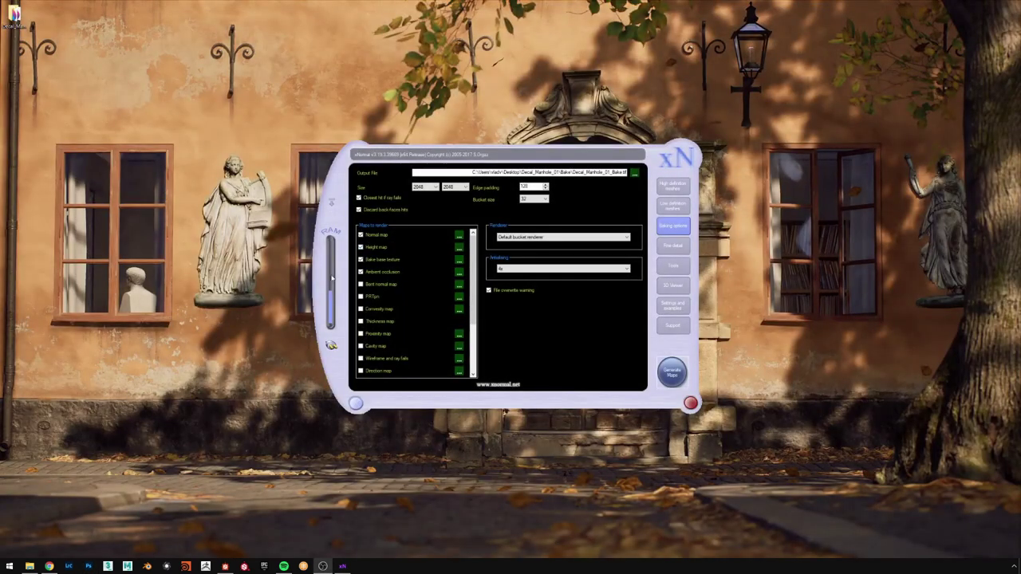
- Switch to Substance Designer and create a new substance graph from the PBR (Metallic/Roughness) template at 2048 × 2048 px
click(225, 566)
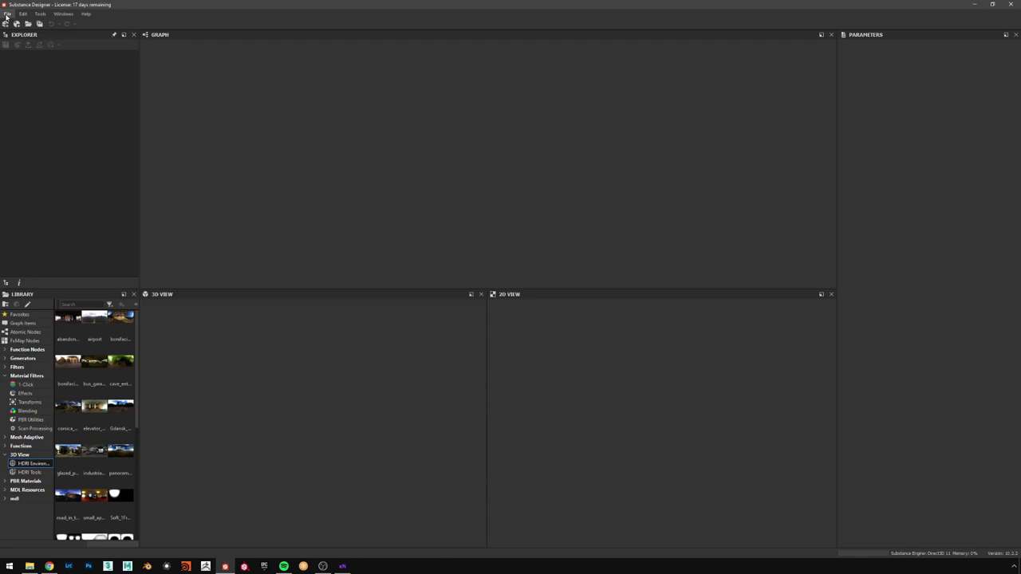
click(7, 16)
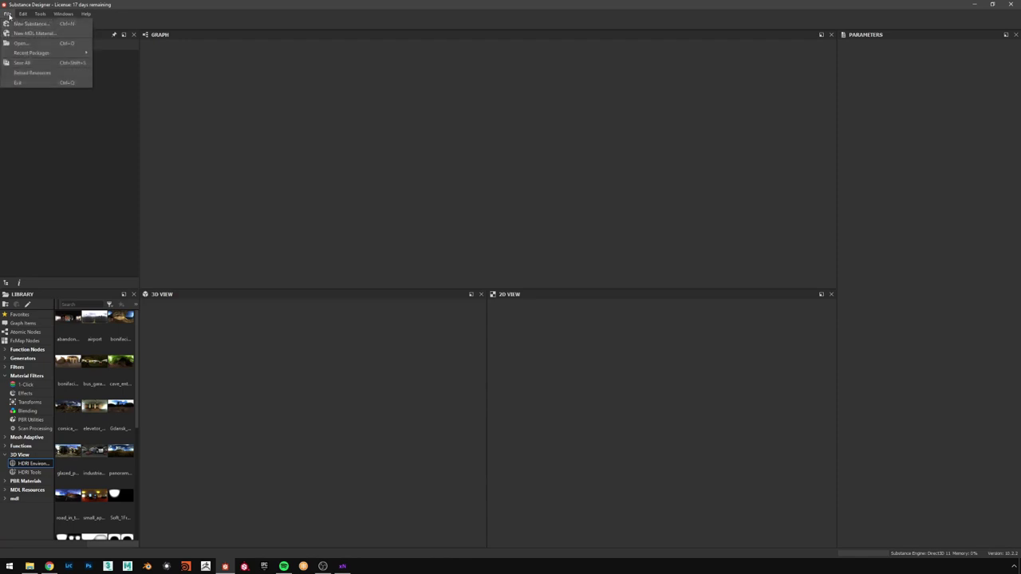
click(8, 15)
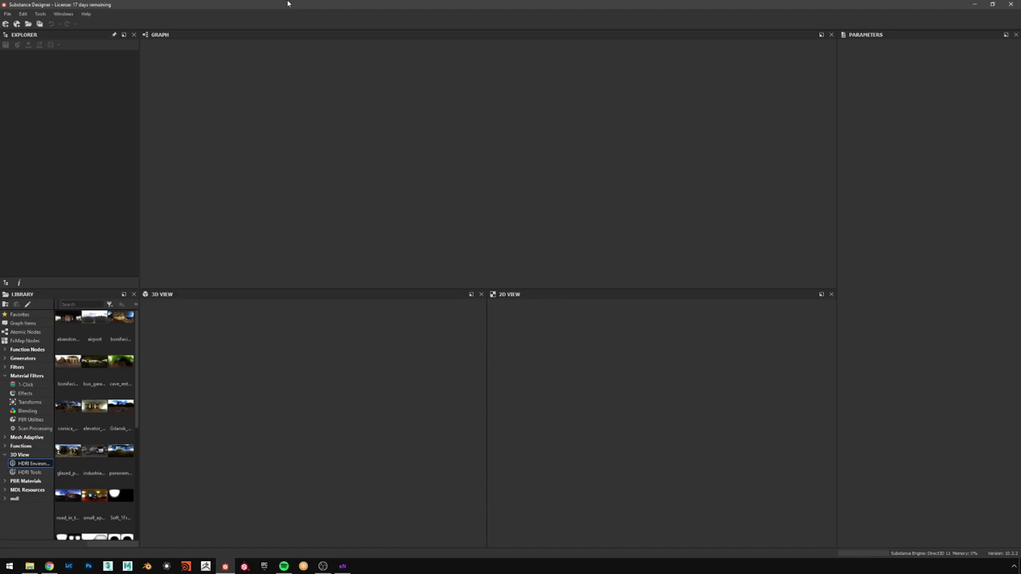
click(7, 14)
click(15, 23)
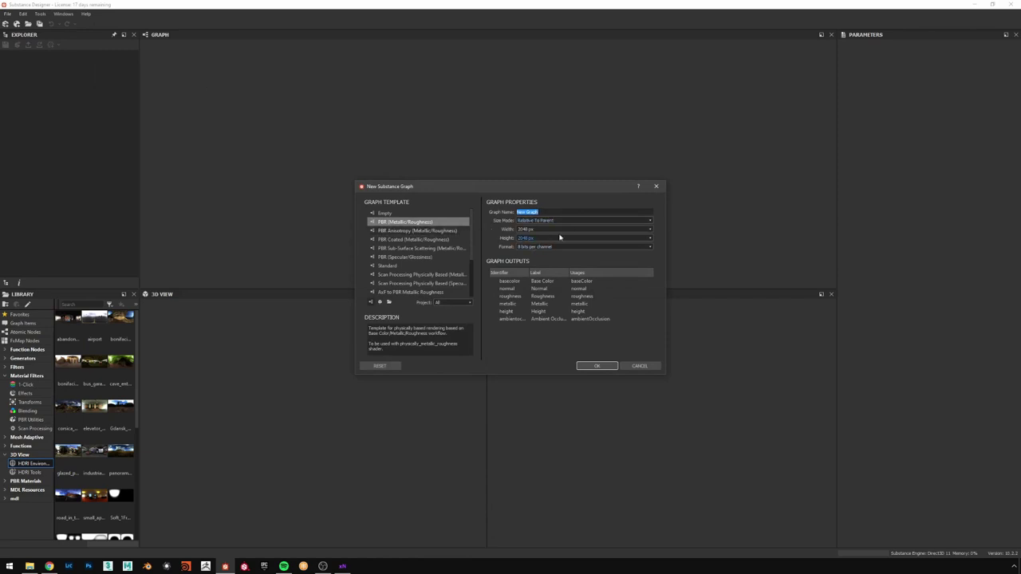
click(600, 365)
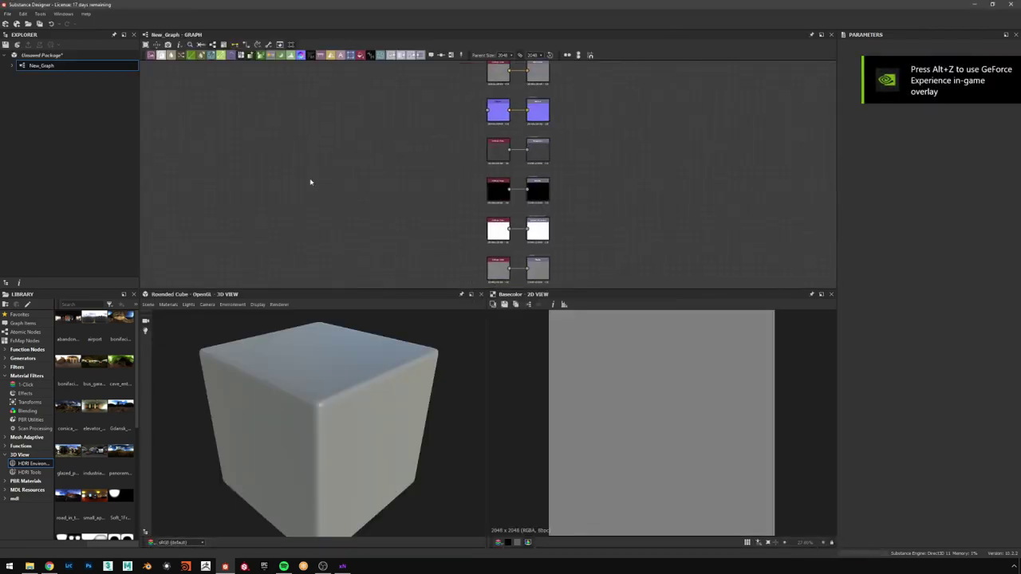
- Link the baked base texture, heights, metalness, occlusion and opacity files from the Bake folder into the graph as bitmaps
click(30, 566)
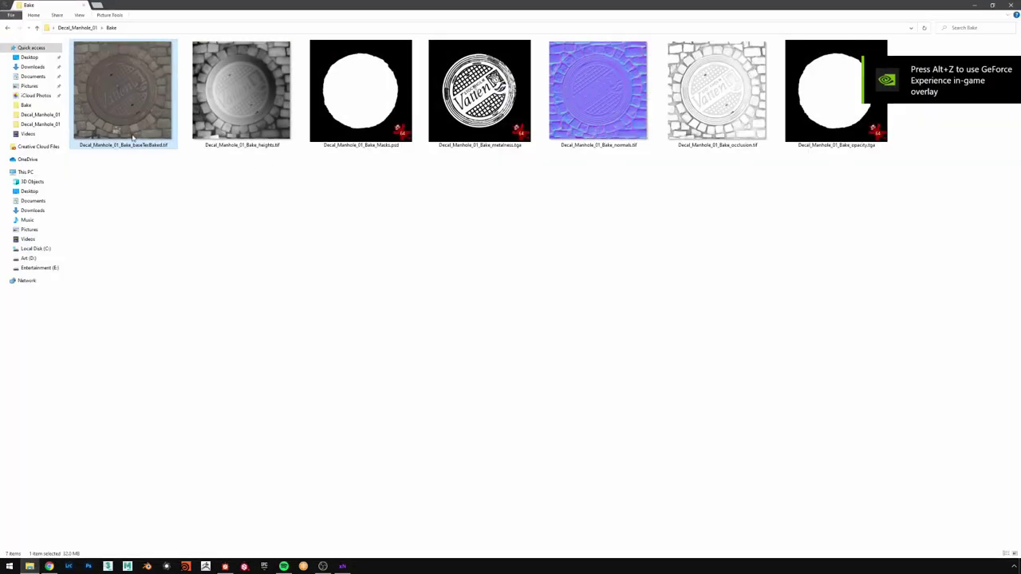
ctrl+click(263, 86)
ctrl+click(474, 121)
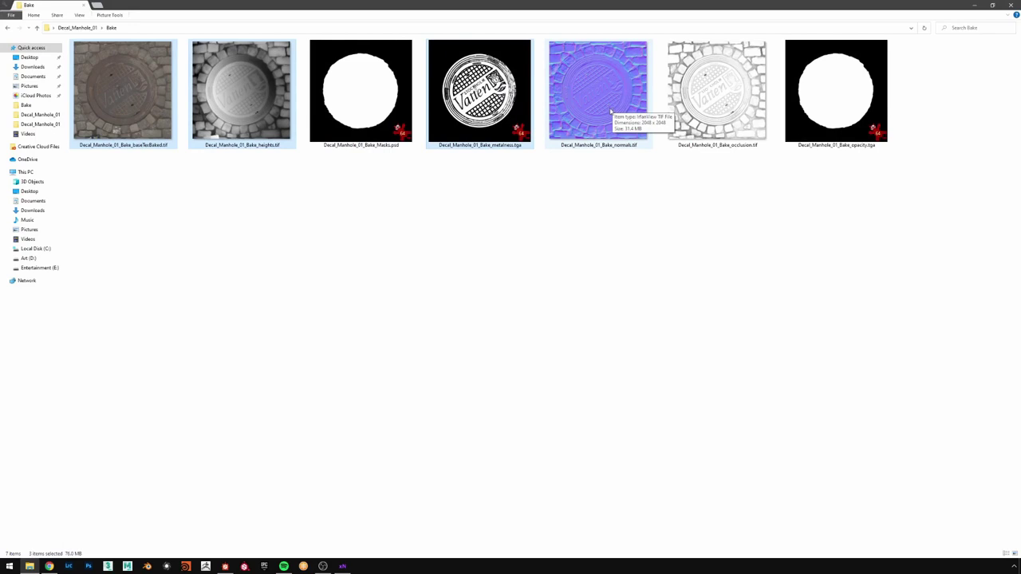
ctrl+click(738, 118)
ctrl+click(829, 120)
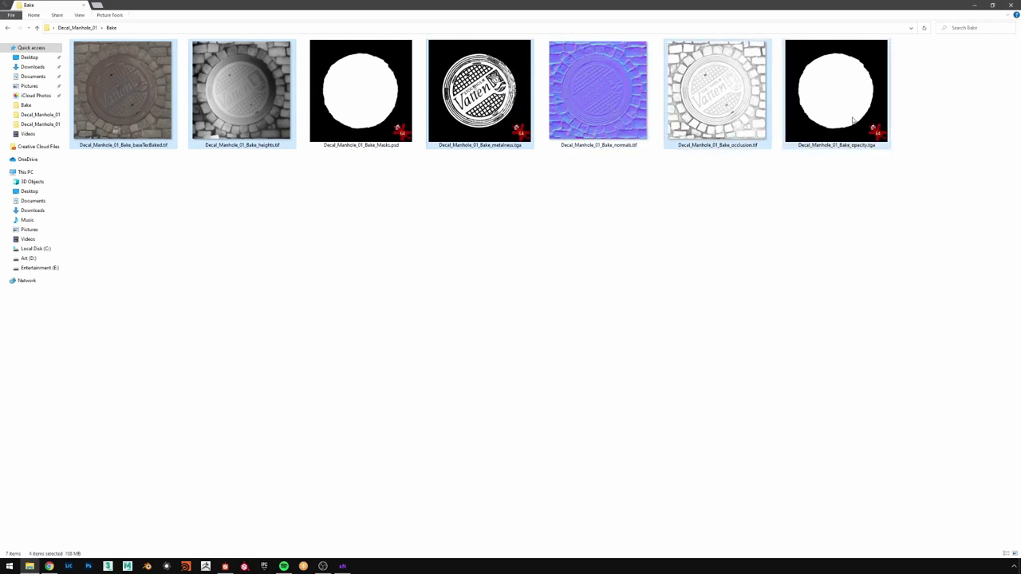
drag(839, 137, 366, 183)
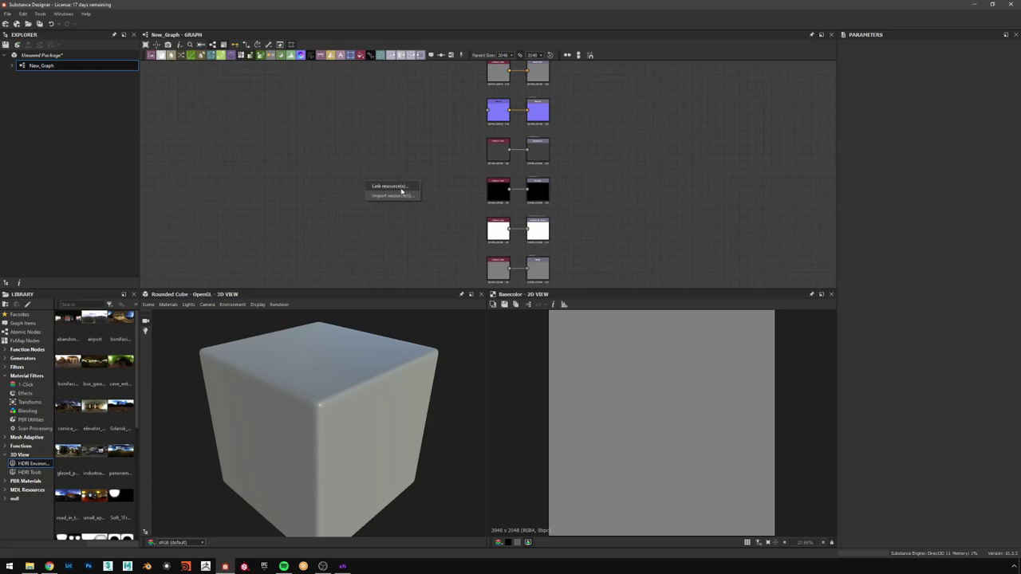
click(401, 189)
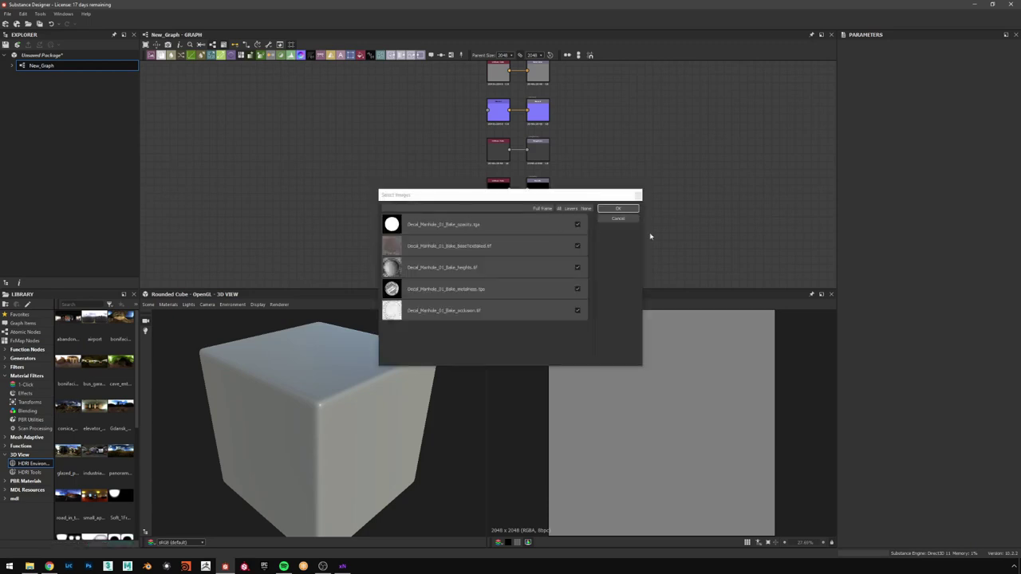
click(616, 209)
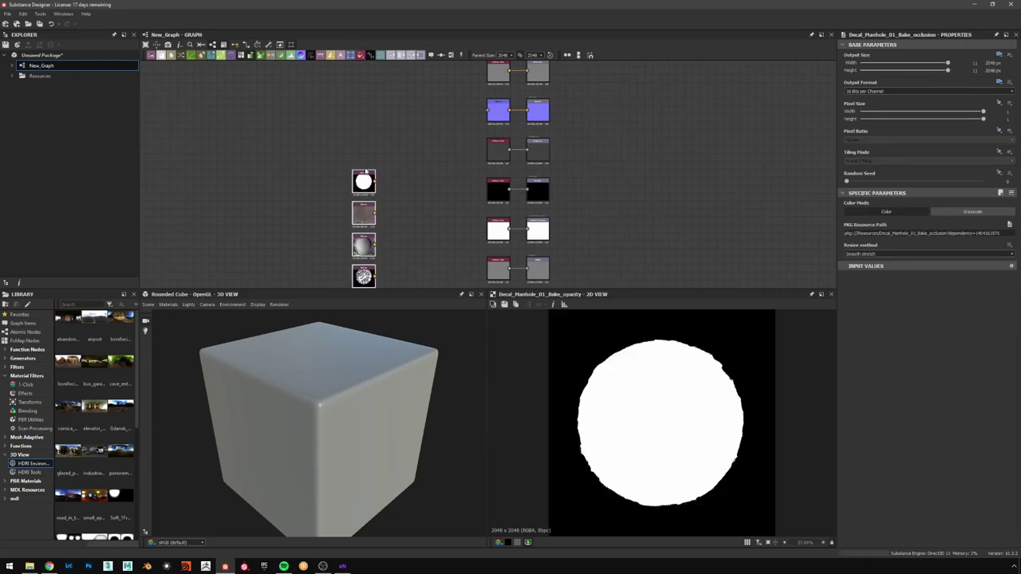
- Set the opacity bitmap's color mode to Grayscale
middle_drag(384, 163, 448, 147)
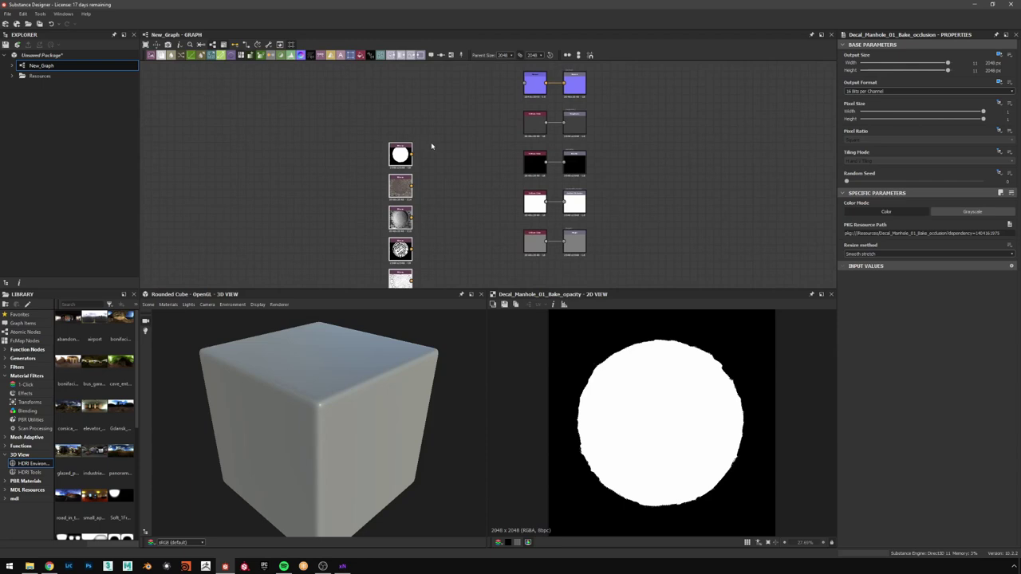
click(400, 154)
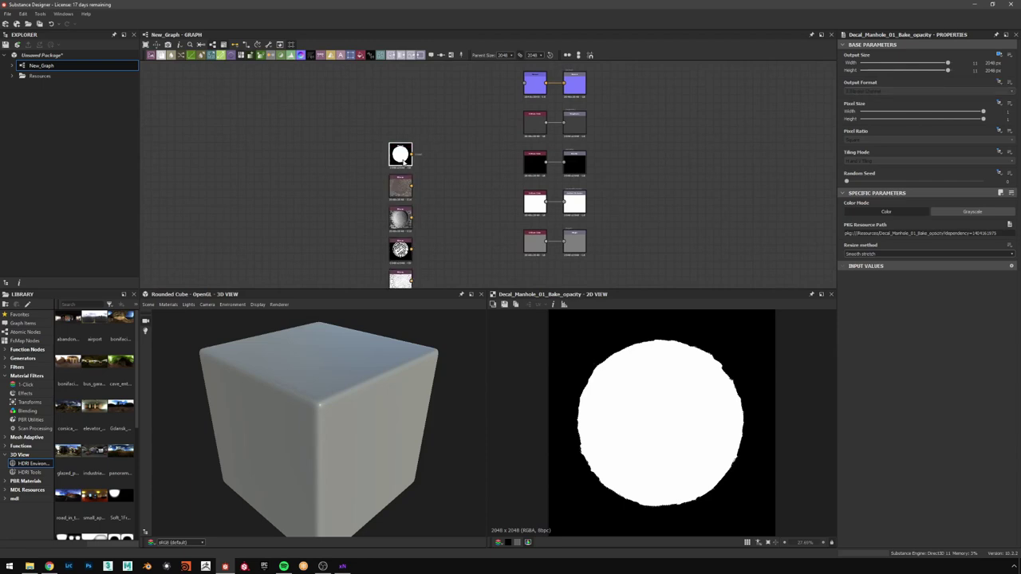
click(977, 213)
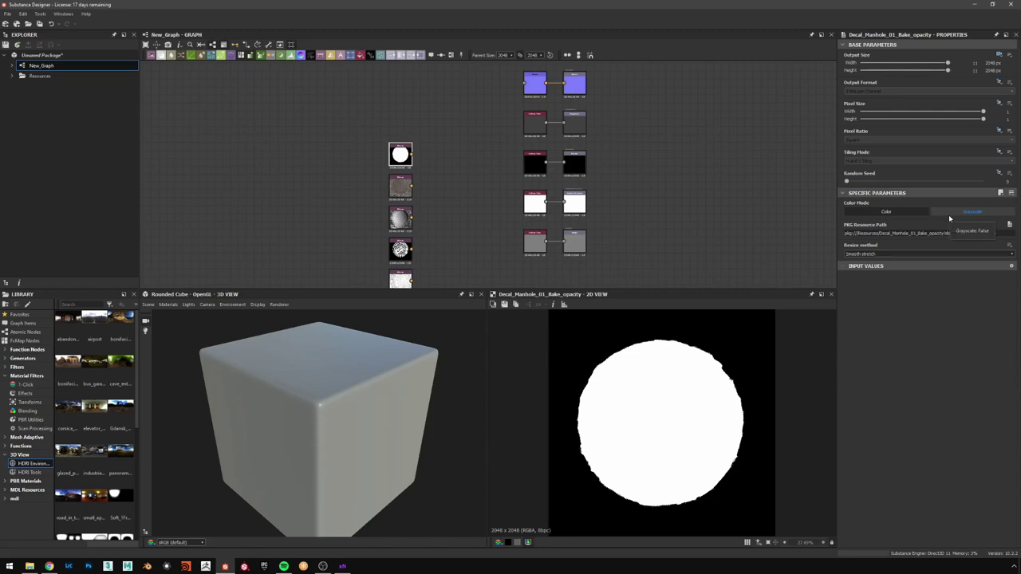
scroll(391, 124, up, 3)
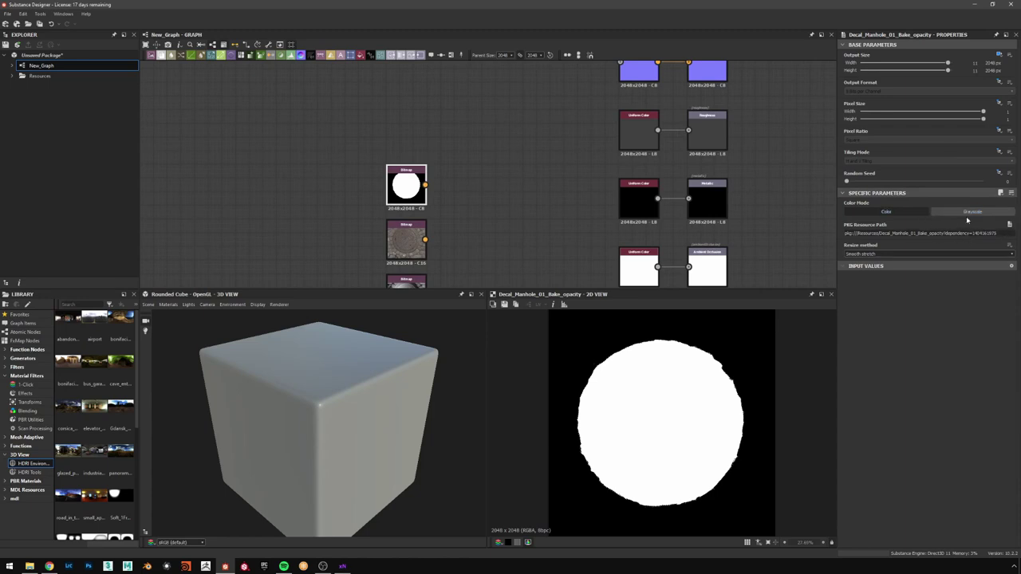
click(972, 212)
scroll(458, 183, down, 1)
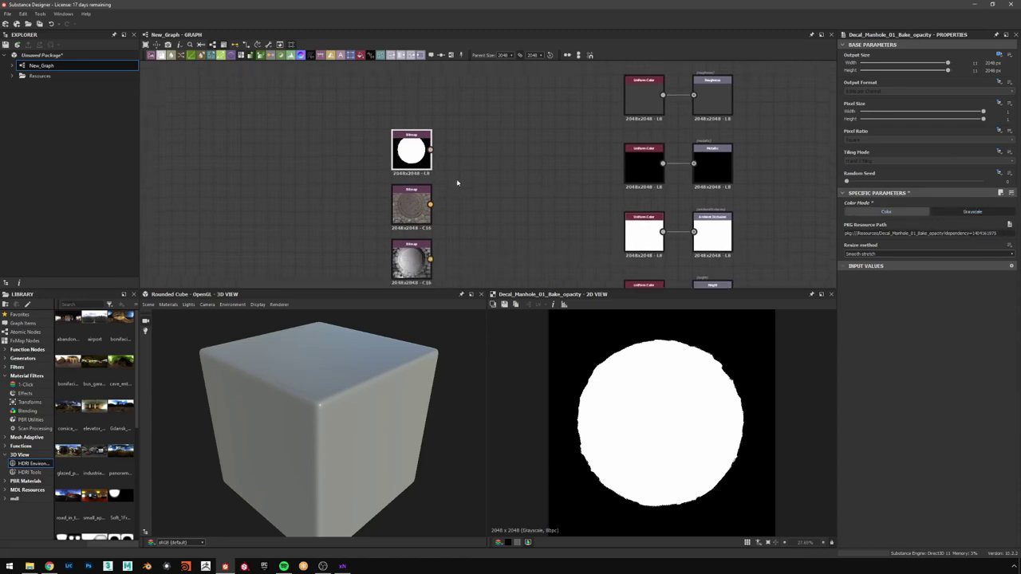
- Set the color mode of the heights, metalness and occlusion bitmaps to Grayscale
scroll(421, 217, down, 1)
click(420, 225)
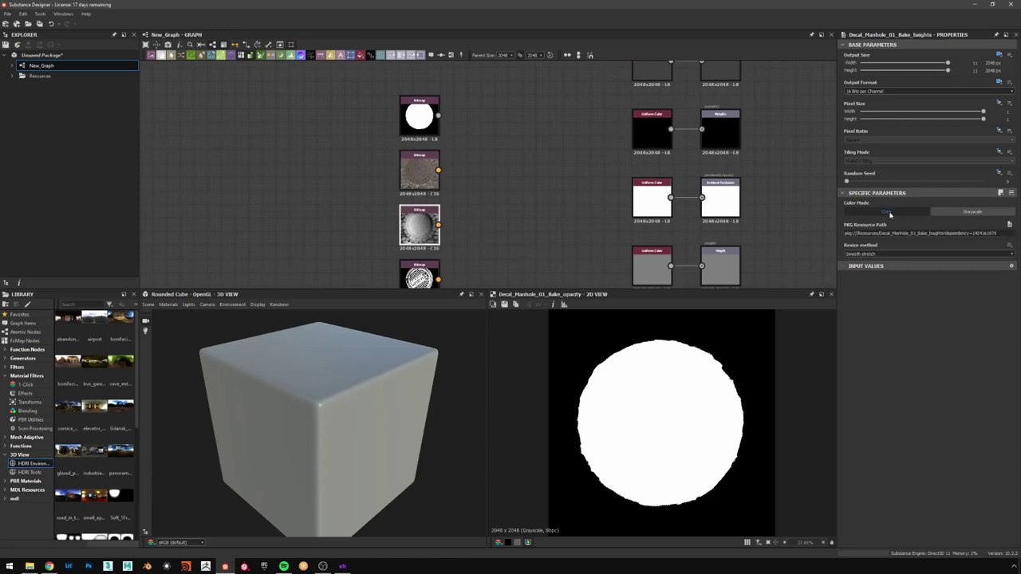
click(983, 214)
middle_drag(516, 225, 524, 153)
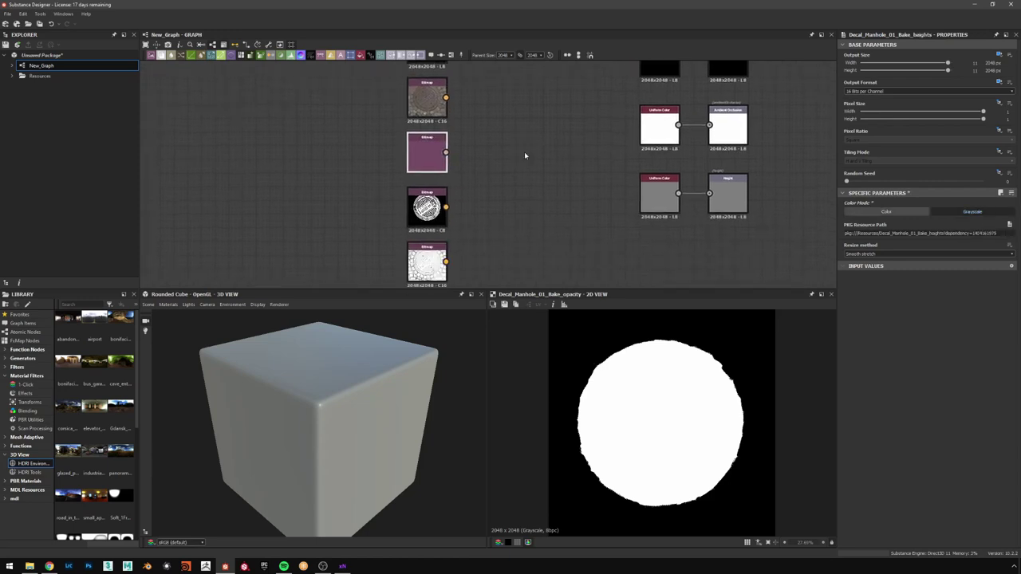
click(427, 208)
click(972, 212)
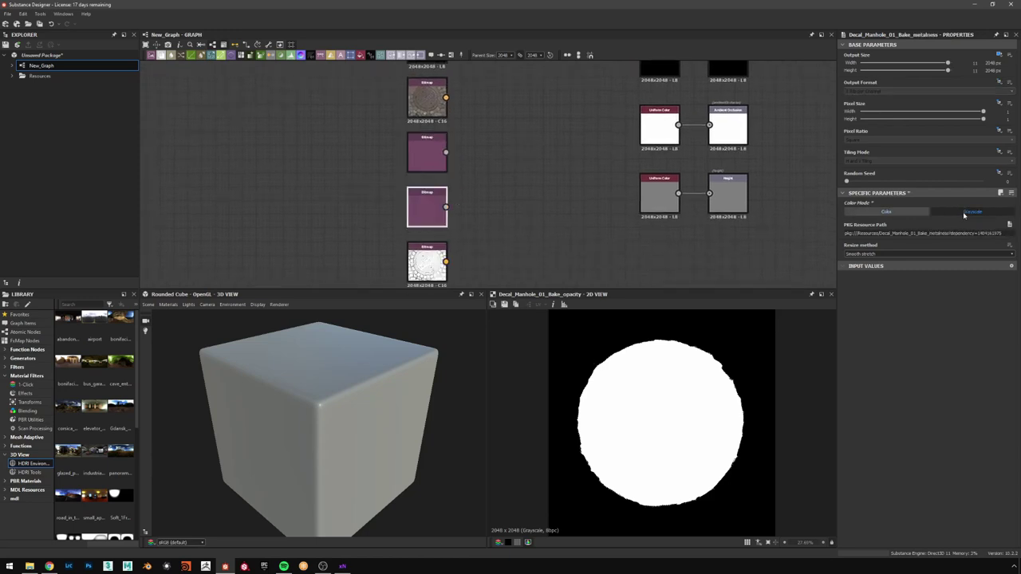
middle_drag(504, 228, 509, 192)
click(435, 226)
click(957, 213)
click(957, 212)
- Preview the heights, metalness and occlusion bitmaps in the 2D view
scroll(498, 147, down, 3)
middle_drag(499, 146, 498, 206)
scroll(497, 204, up, 2)
double_click(453, 201)
double_click(450, 240)
double_click(448, 280)
- Move the base texture bitmap node away from the other bitmaps, level with the Base Color output
middle_drag(481, 159, 479, 187)
drag(475, 189, 455, 107)
middle_drag(454, 106, 454, 184)
drag(431, 182, 436, 96)
middle_drag(493, 101, 455, 118)
- Connect the base texture bitmap to the Base Color output and select the Uniform Color node it replaces
drag(415, 112, 626, 118)
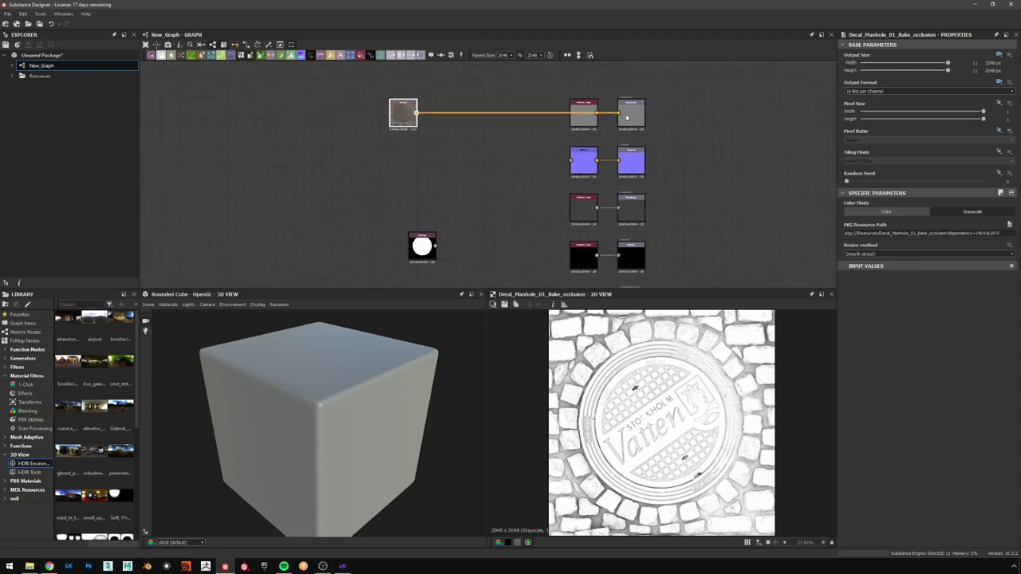
click(577, 107)
click(586, 118)
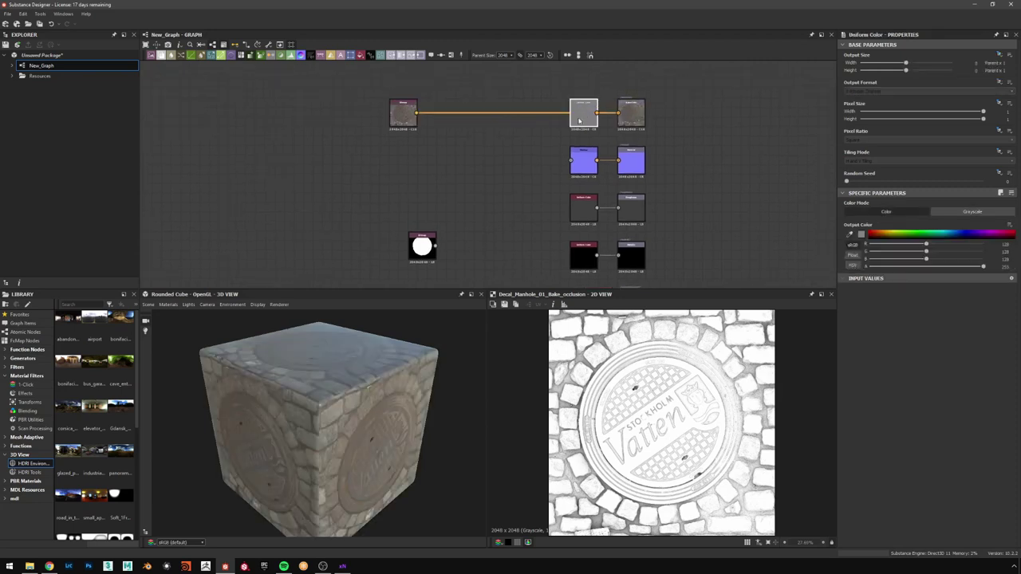
- Delete the grey Uniform Color node beside the base color output and switch the 3D preview mesh to Plane
key(Delete)
click(148, 304)
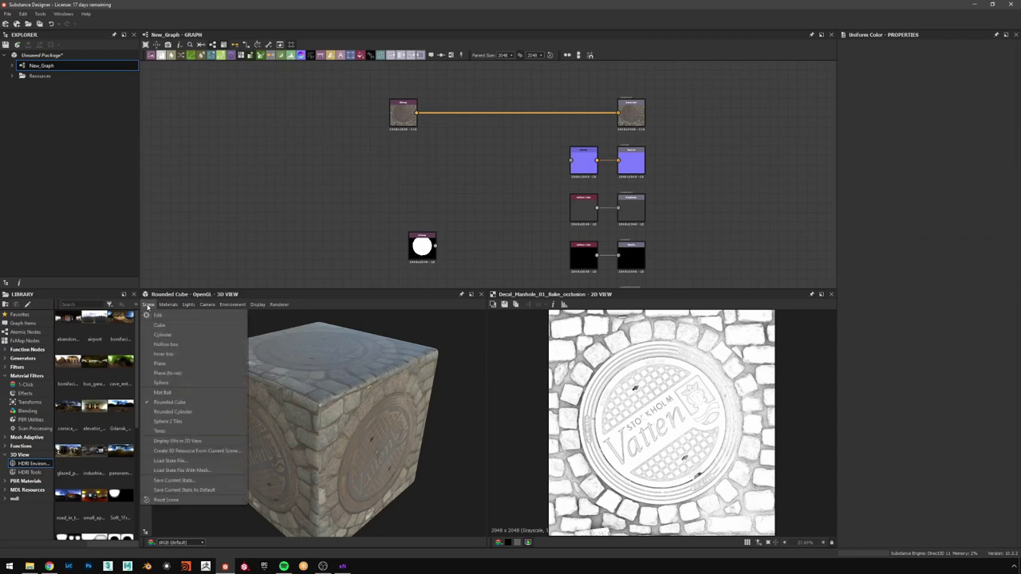
click(160, 364)
drag(309, 431, 350, 433)
scroll(351, 433, up, 1)
- Add a new Output node below the height output in the graph
middle_drag(453, 227, 487, 62)
middle_drag(648, 98, 630, 152)
middle_drag(630, 243, 632, 151)
middle_drag(637, 131, 638, 189)
middle_drag(643, 260, 645, 218)
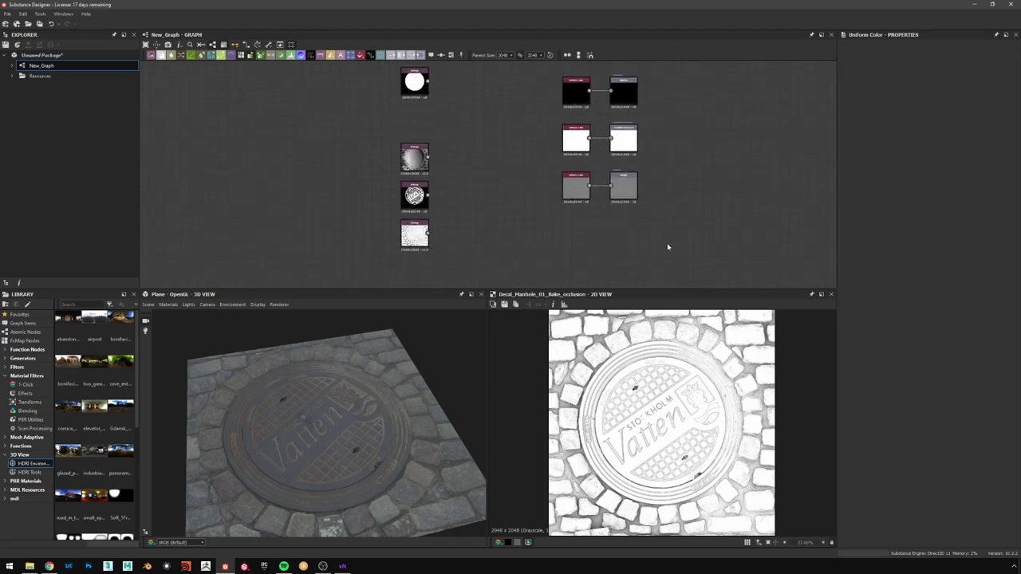
right_click(668, 248)
click(658, 235)
key(space)
click(622, 232)
key(space)
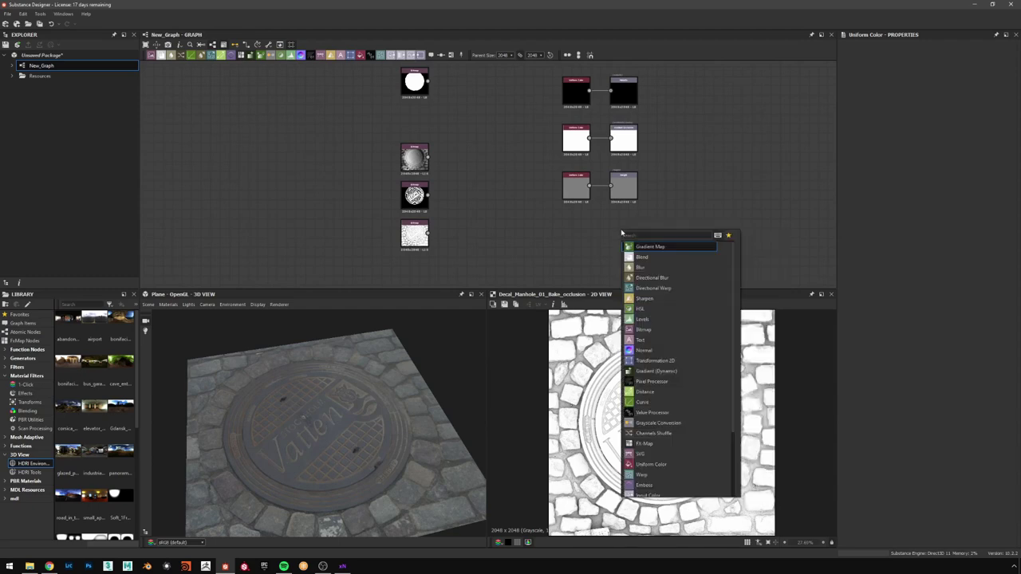
text(out)
key(Return)
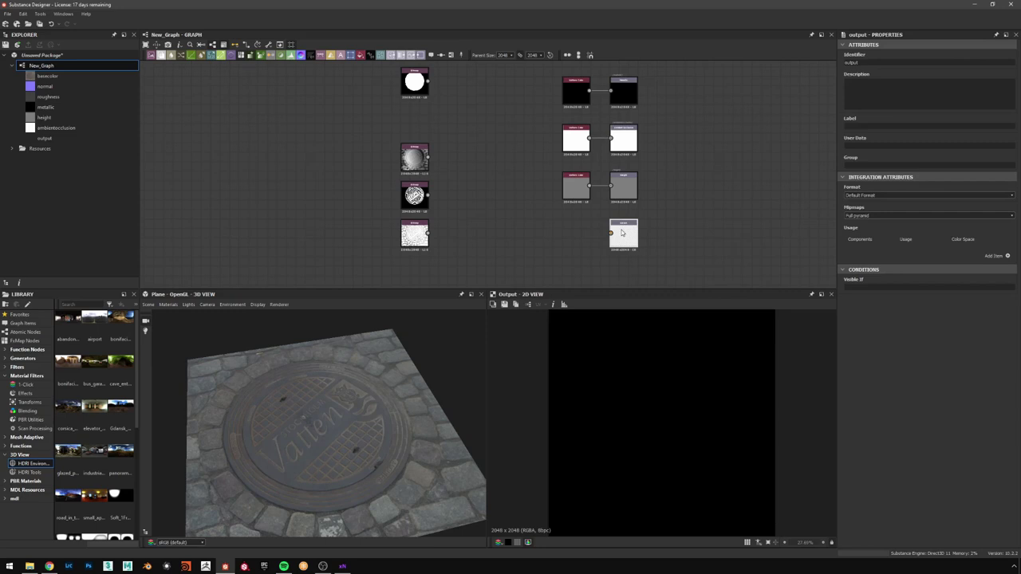
- Add an RGBA usage item set to opacity on the new output, with identifier OP and label Opacity
click(1007, 257)
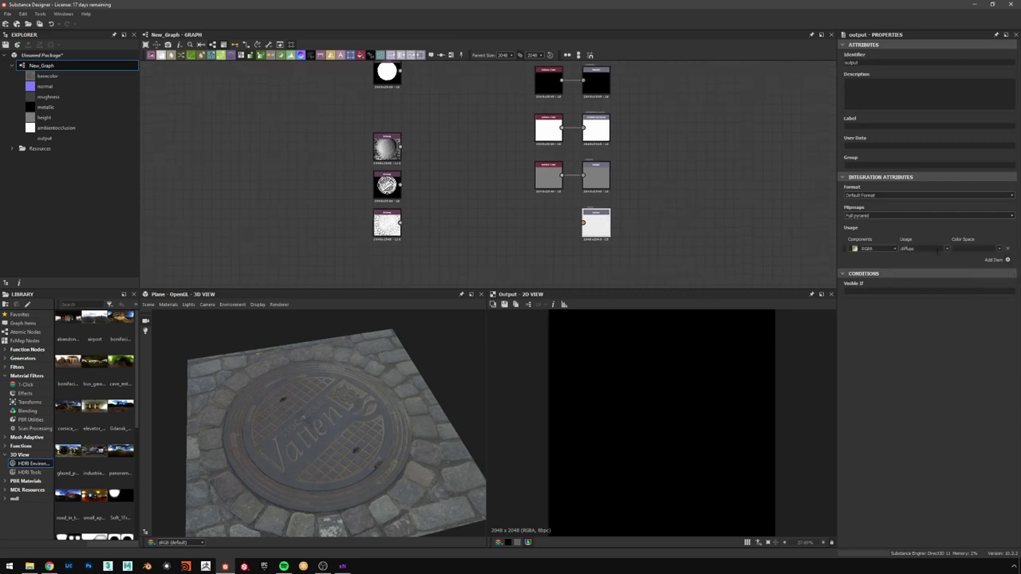
click(939, 249)
click(917, 266)
middle_drag(664, 223, 672, 244)
drag(867, 62, 608, 57)
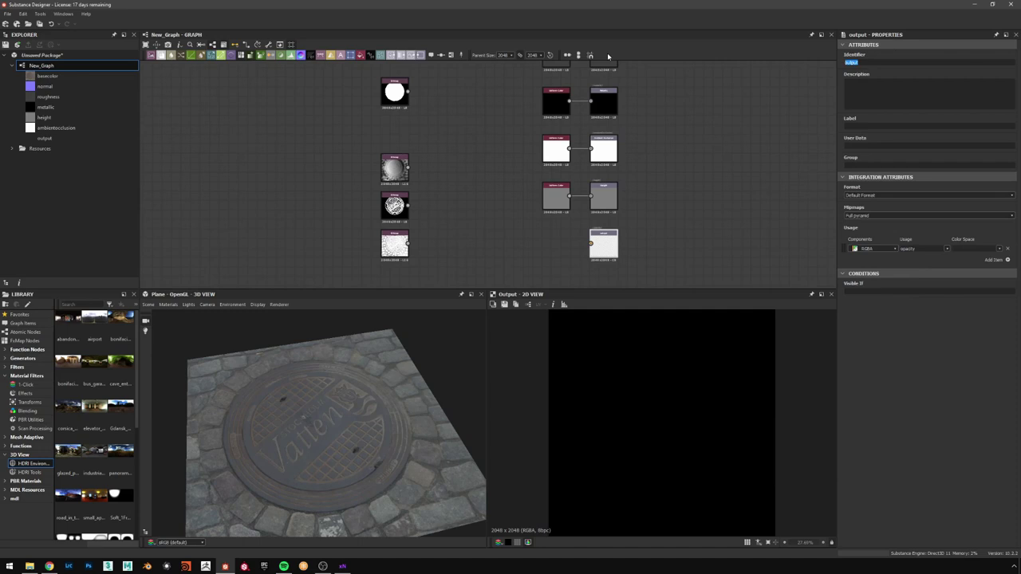
text(OP)
key(Return)
- Move the height, metalness and occlusion bitmaps aside and connect the circular mask bitmap to the opacity output
middle_drag(525, 199, 577, 182)
drag(417, 127, 282, 180)
drag(438, 83, 641, 229)
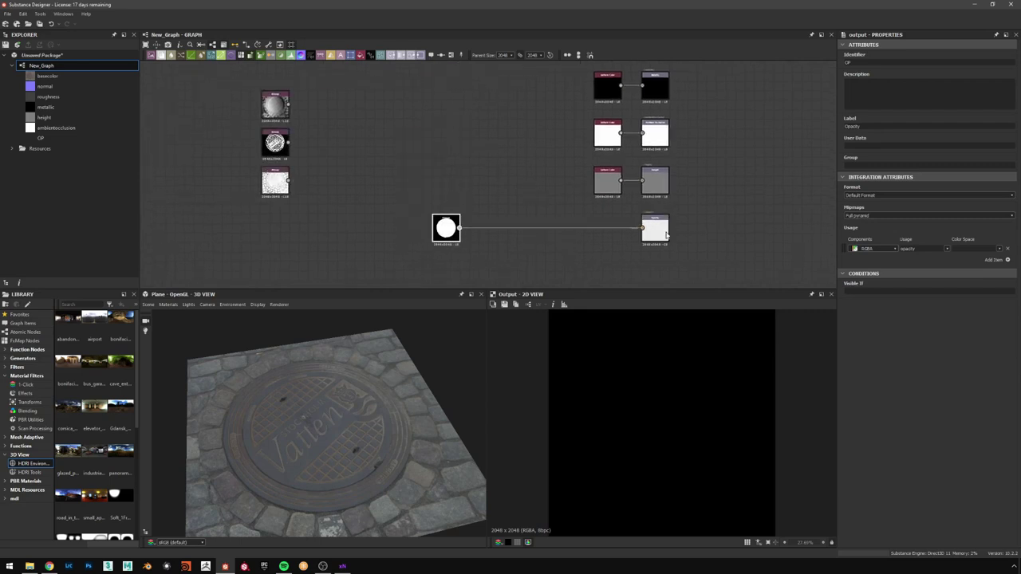
- Display the opacity output in the 3D view as the material's opacity channel
drag(382, 315, 378, 386)
click(656, 232)
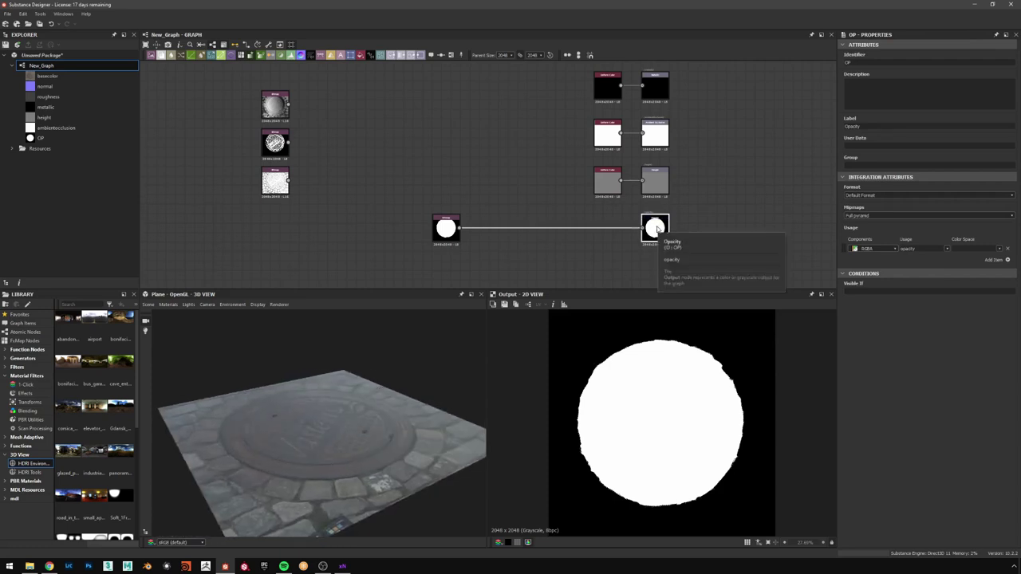
right_click(656, 229)
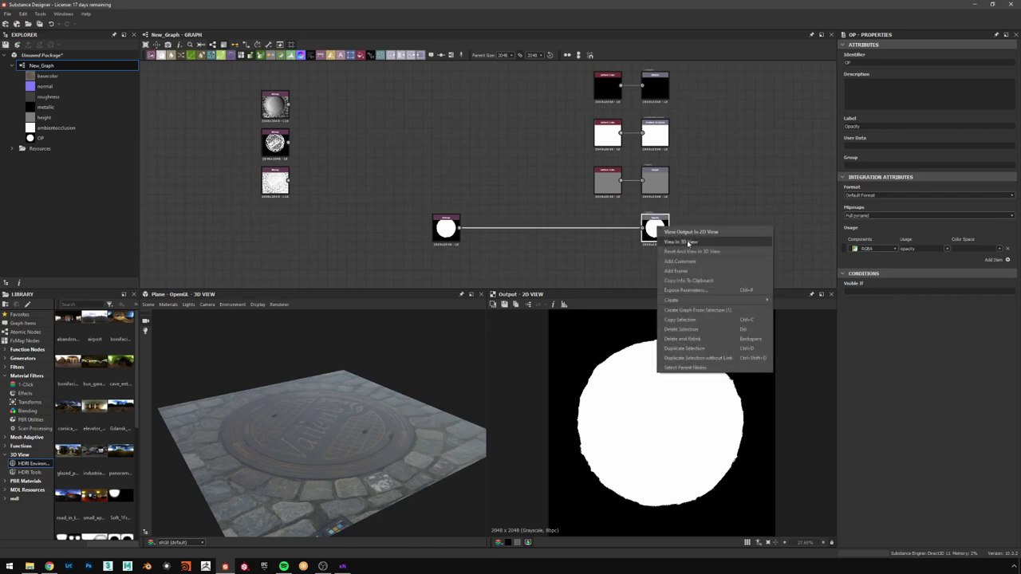
click(687, 243)
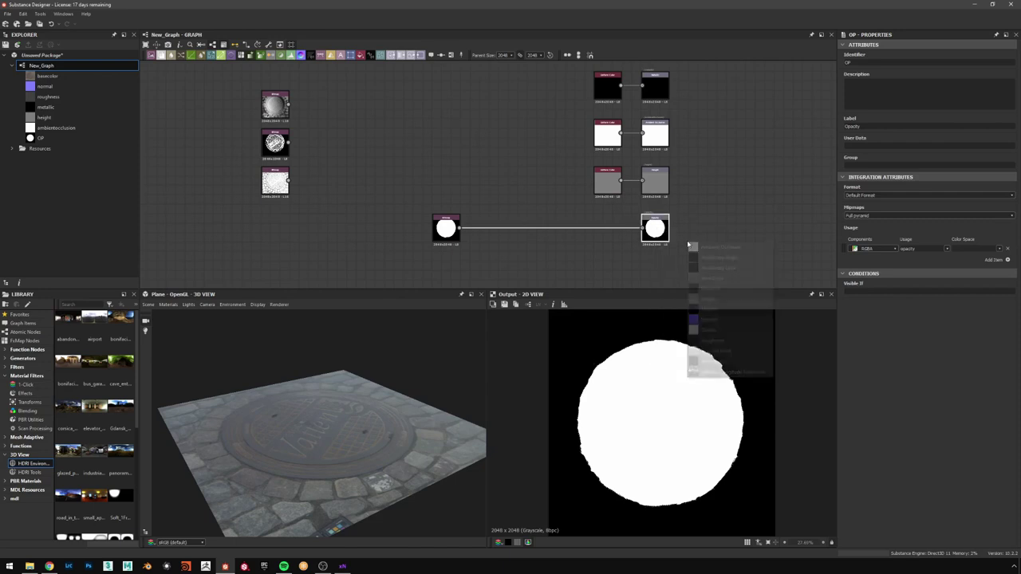
click(712, 330)
drag(375, 444, 374, 418)
scroll(374, 418, up, 3)
scroll(374, 417, down, 5)
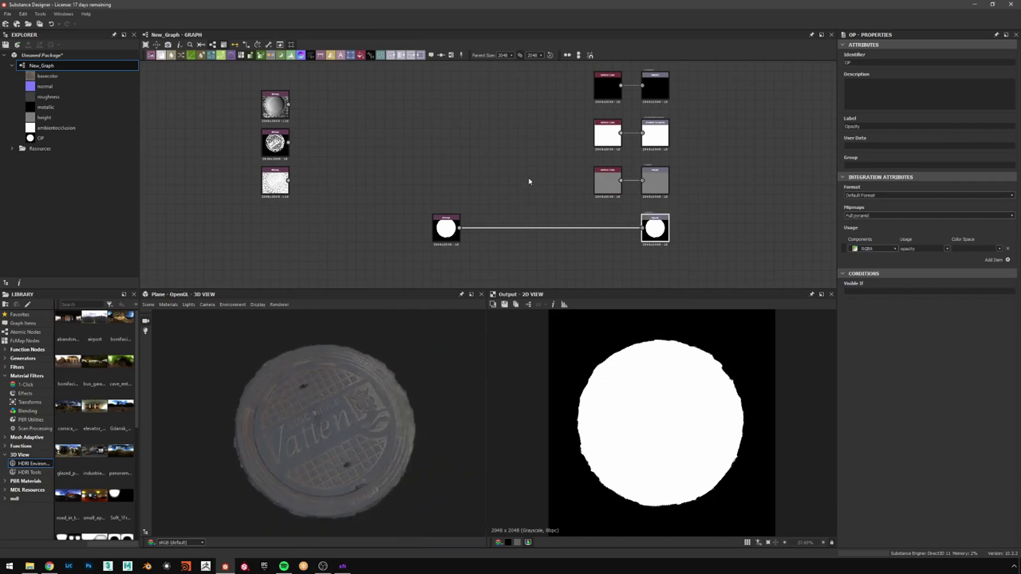
- Place the height bitmap below the base color bitmap and connect it to the Normal node's input
middle_drag(413, 109, 419, 179)
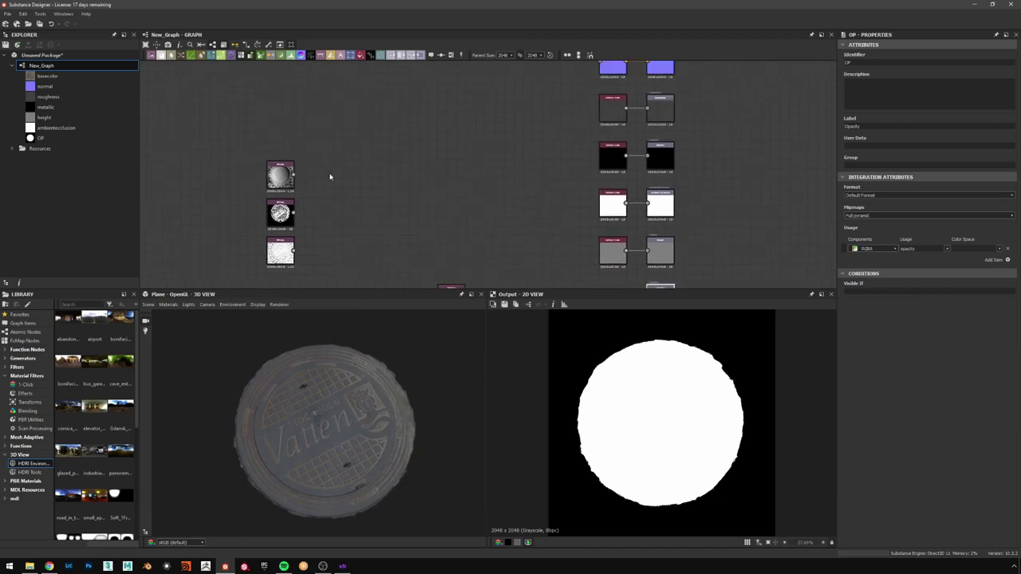
drag(289, 178, 413, 111)
middle_drag(427, 112, 435, 192)
drag(435, 192, 462, 197)
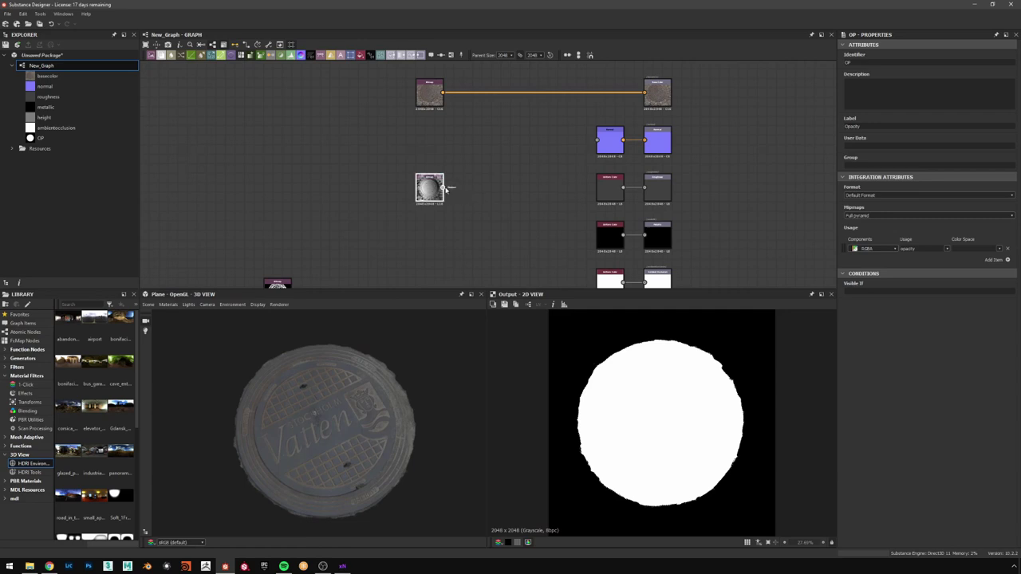
drag(444, 187, 529, 207)
click(527, 190)
click(432, 190)
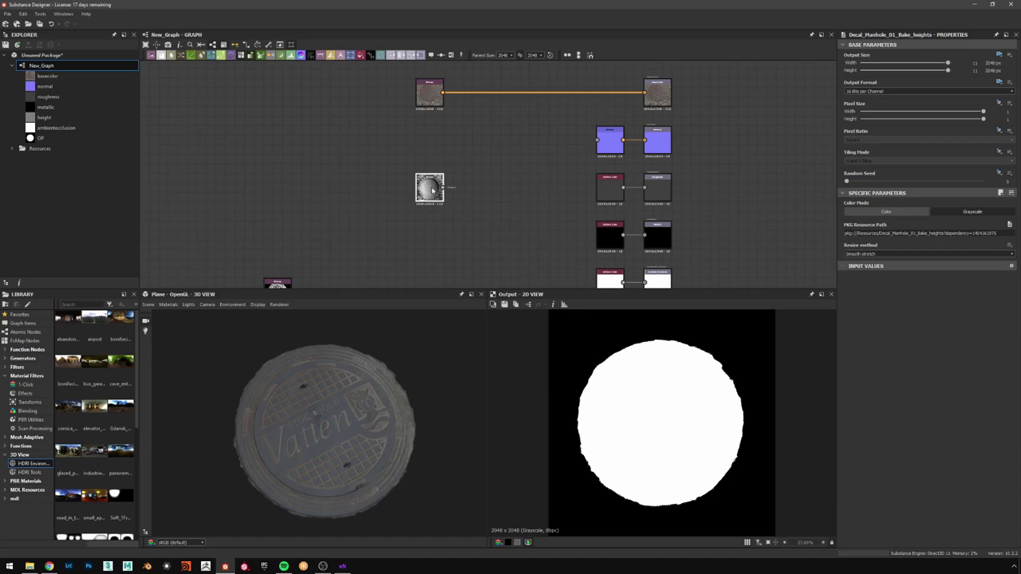
drag(443, 188, 595, 141)
double_click(611, 141)
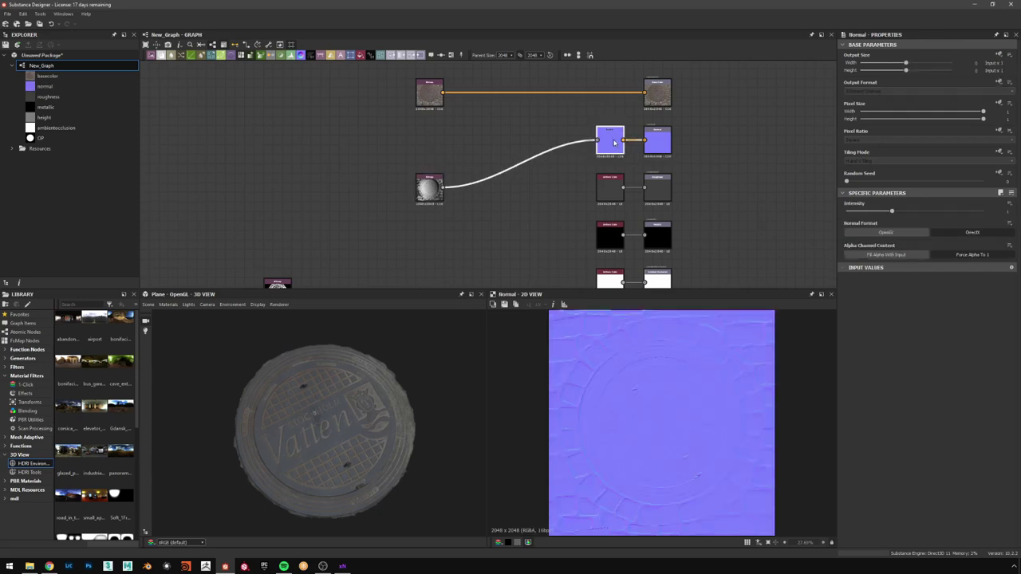
- Set the Normal node's intensity to 10 and inspect the manhole cover's relief in 3D
scroll(657, 368, up, 2)
scroll(657, 369, down, 1)
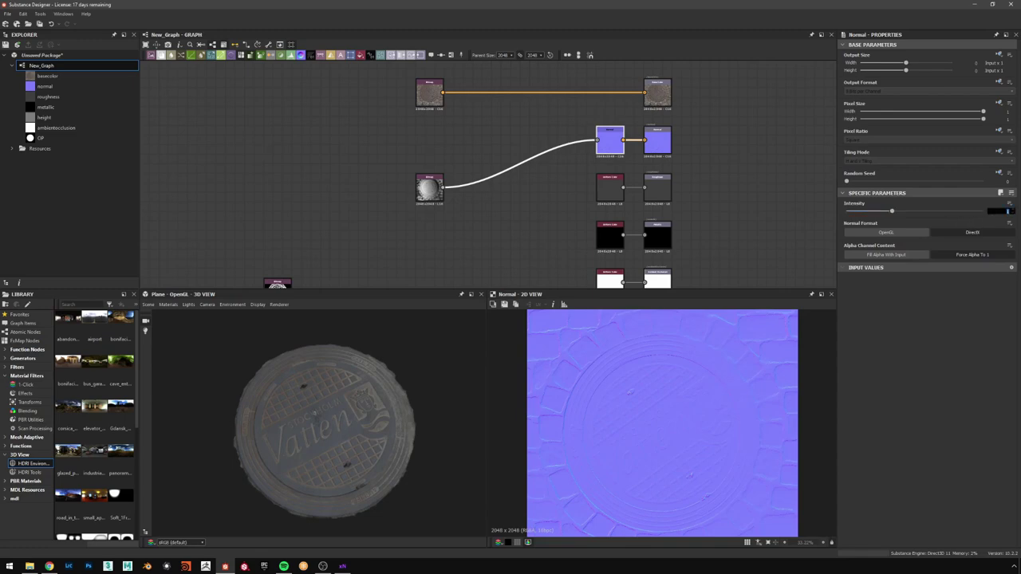
key(Return)
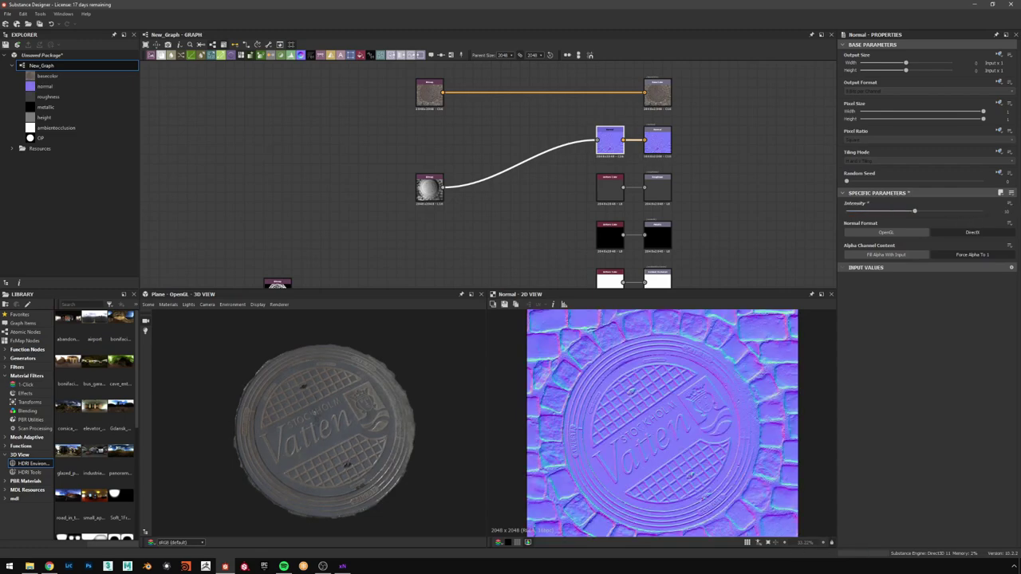
scroll(645, 428, down, 2)
scroll(642, 427, up, 1)
drag(378, 423, 419, 380)
scroll(341, 447, up, 3)
drag(340, 447, 398, 416)
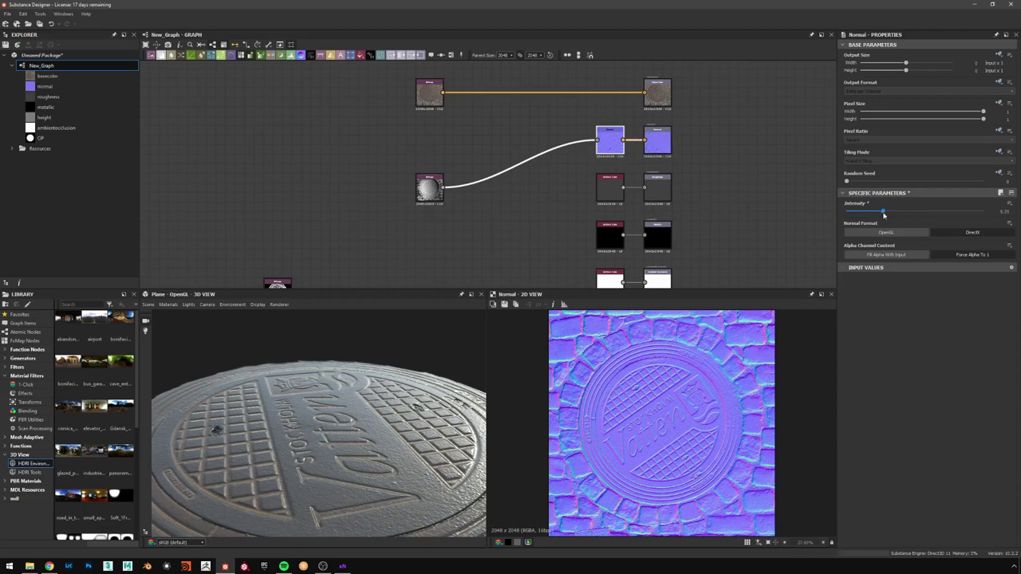
- Try a lower intensity on the Normal node and restore it to 10
mouse_move(913, 212)
mouse_down()
mouse_move(938, 212)
mouse_move(895, 211)
mouse_up()
click(1004, 212)
text(10)
key(Return)
- Connect the height bitmap to the height output and delete the unused grey Uniform Color node
middle_drag(421, 165, 453, 155)
drag(476, 182, 635, 233)
click(598, 232)
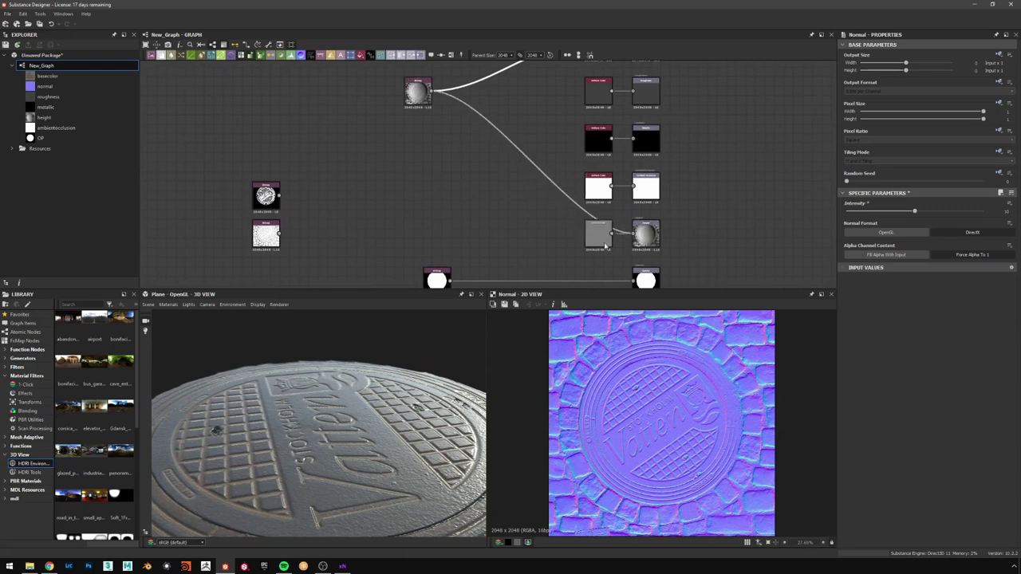
key(Delete)
- Move the metalness bitmap directly beneath the height bitmap
middle_drag(583, 80, 583, 246)
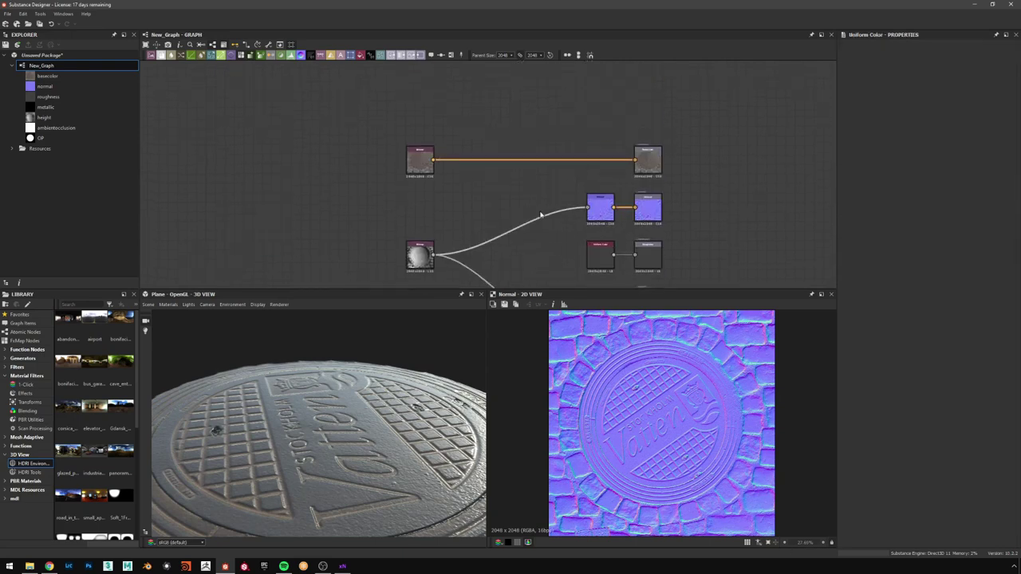
middle_drag(542, 212, 559, 113)
middle_drag(482, 213, 487, 176)
drag(301, 237, 457, 181)
middle_drag(486, 181, 474, 189)
scroll(474, 189, up, 2)
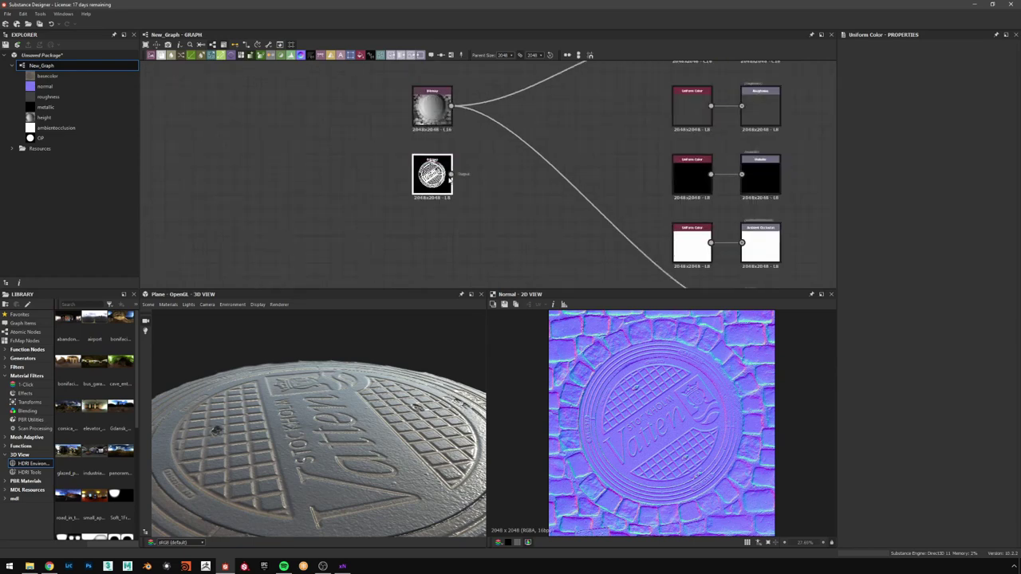
- Connect the metalness bitmap to the metallic output and delete the unused black Uniform Color node
drag(451, 174, 741, 174)
drag(370, 388, 425, 381)
scroll(331, 384, down, 3)
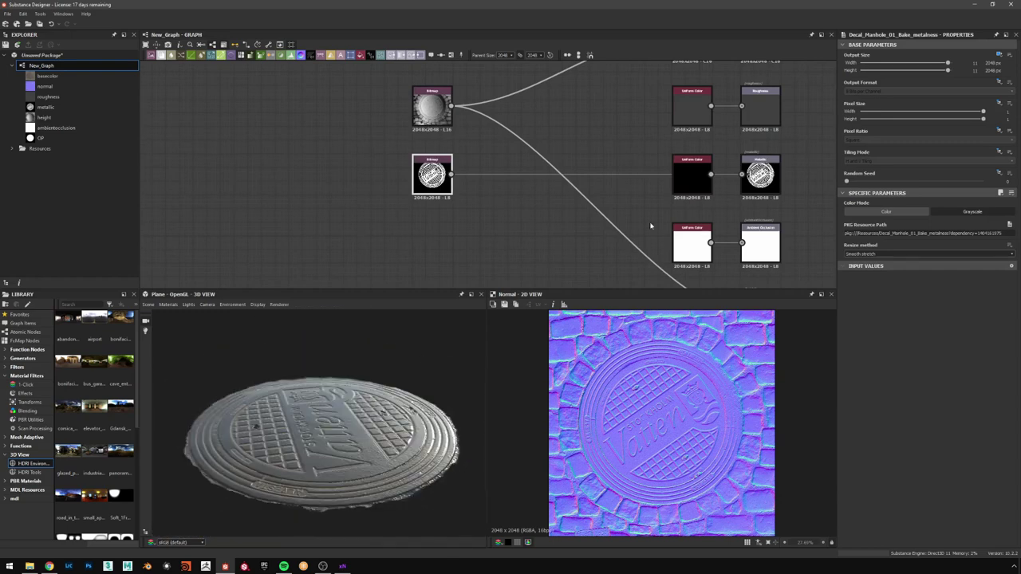
click(693, 175)
key(Delete)
- Place the occlusion bitmap under the metalness bitmap and connect it to the ambient occlusion output, replacing the white Uniform Color node
scroll(506, 220, down, 4)
middle_drag(360, 268, 375, 214)
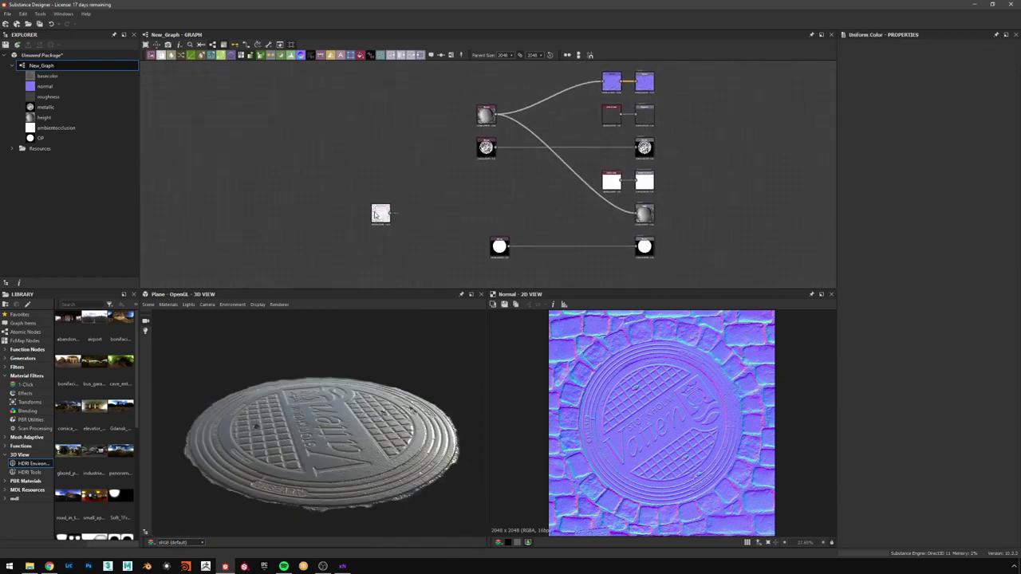
drag(381, 214, 484, 181)
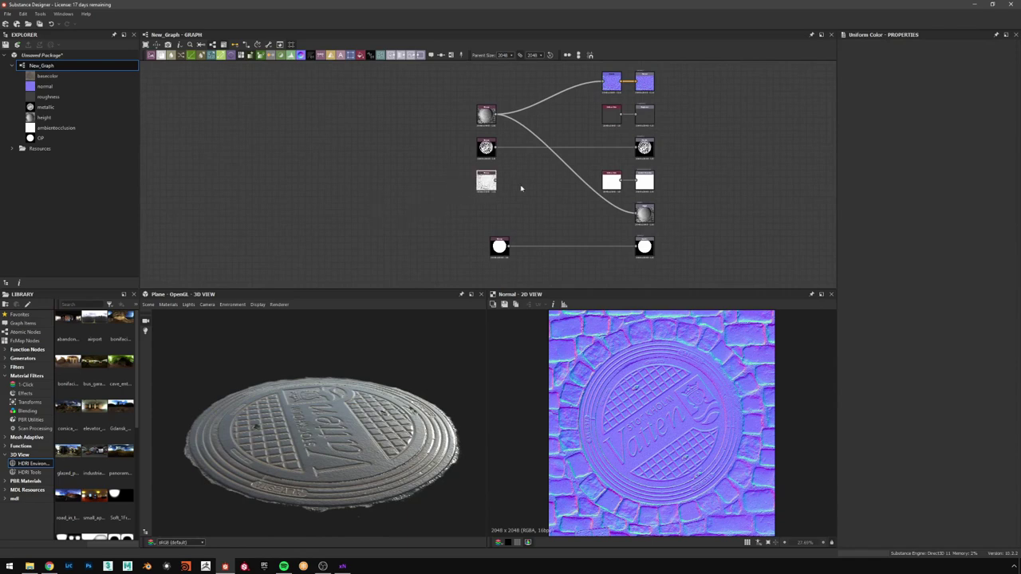
scroll(519, 187, up, 3)
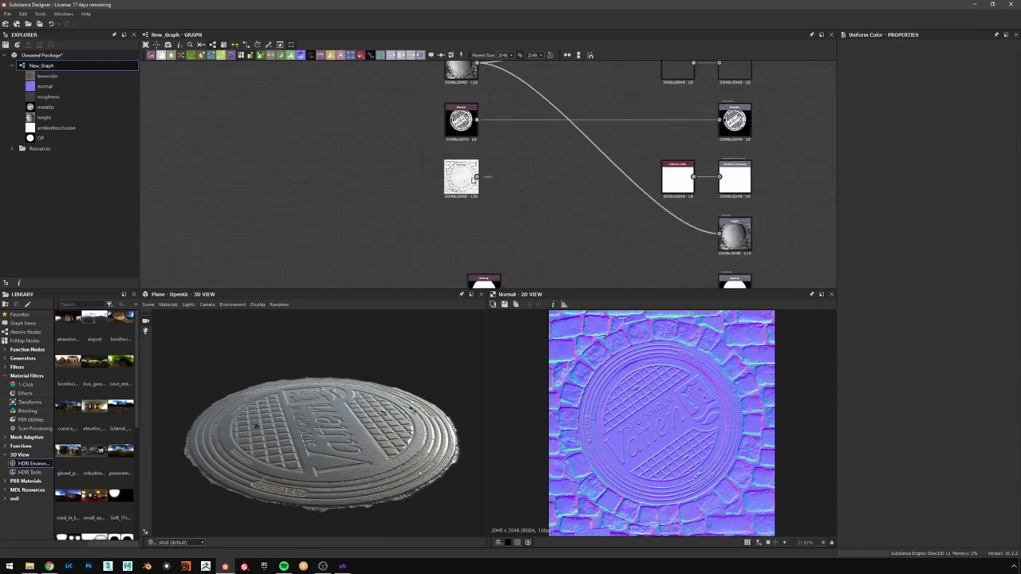
drag(477, 176, 663, 176)
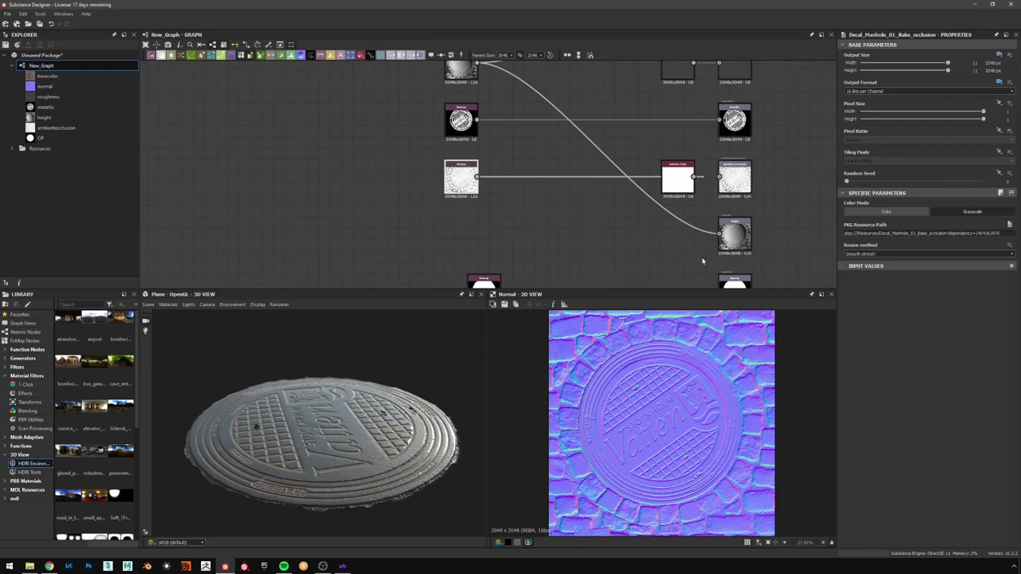
click(677, 189)
key(Delete)
- Align the circular mask bitmap vertically with the bitmaps above it and inspect the manhole cover in 3D
middle_drag(500, 182, 522, 112)
drag(501, 225, 479, 224)
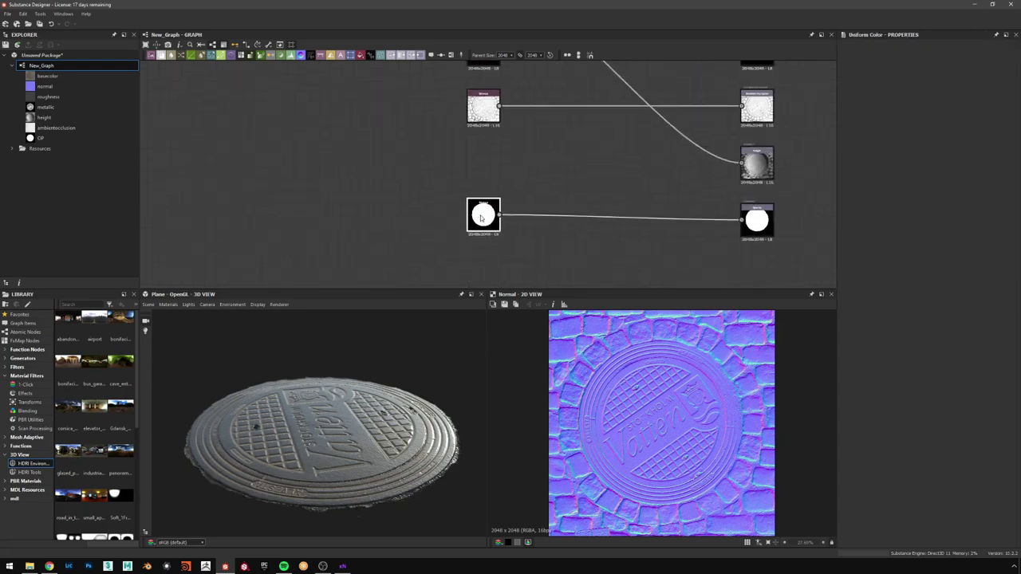
middle_drag(532, 175, 524, 198)
drag(358, 425, 332, 388)
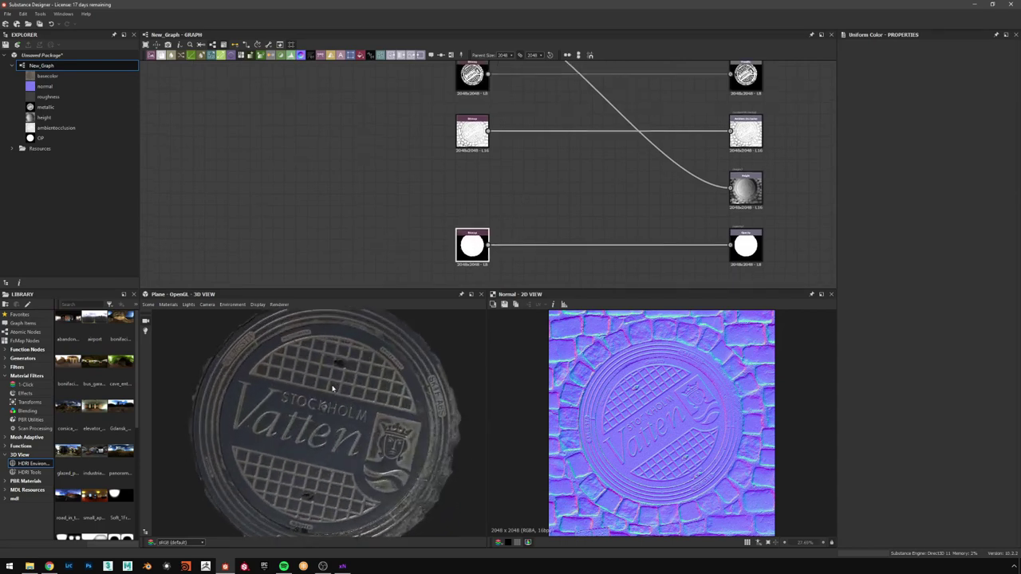
scroll(333, 388, down, 2)
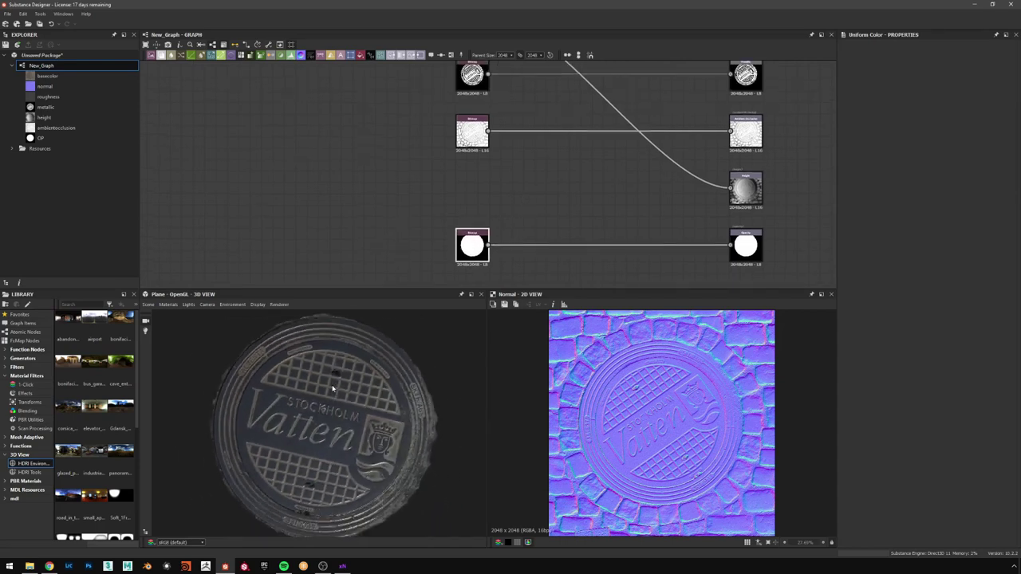
- Switch to Photoshop, open Decal_Manhole_01_Bake_Masks.psd and delete the Opacity layer
click(89, 566)
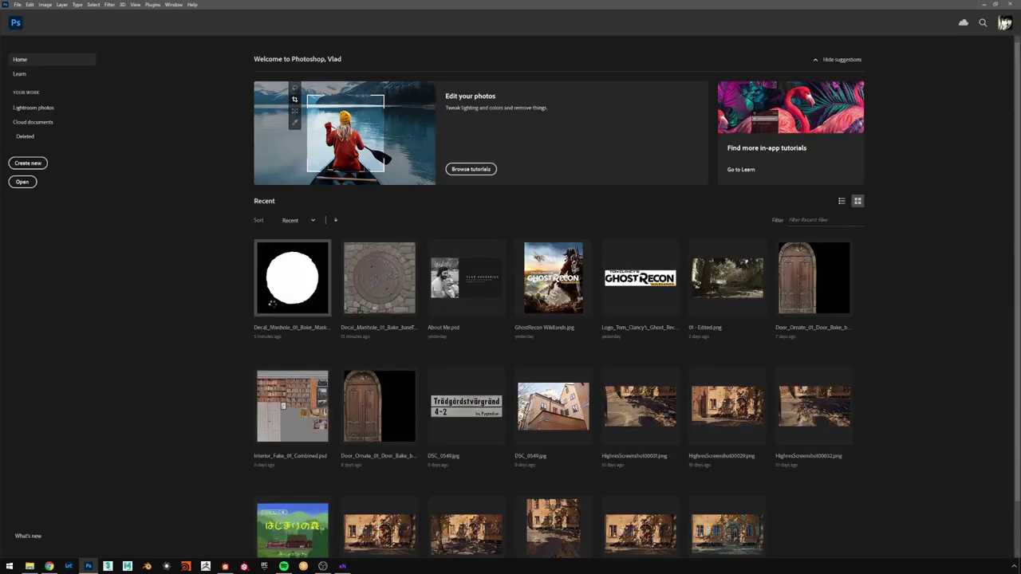
click(272, 303)
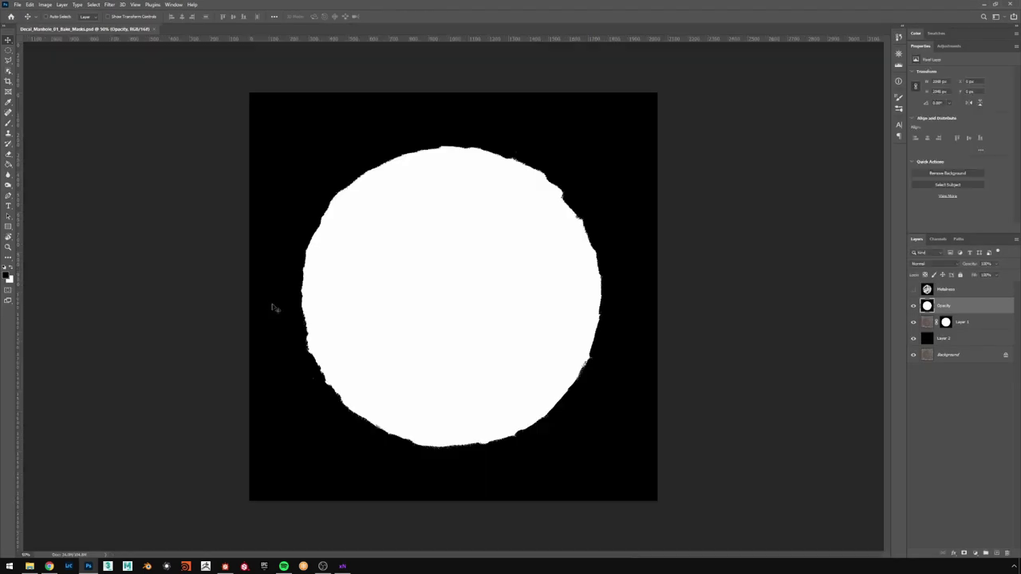
click(1006, 552)
- Target Layer 1's layer mask and choose the Kyle's Ultimate Pastel Palooza brush from Dry Media Brushes
click(946, 306)
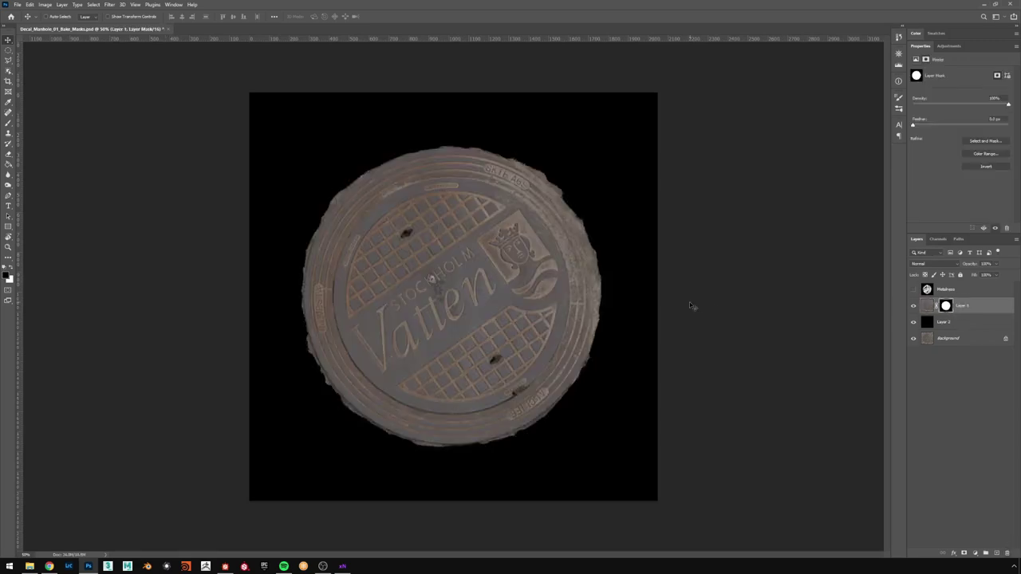
key(b)
right_click(593, 226)
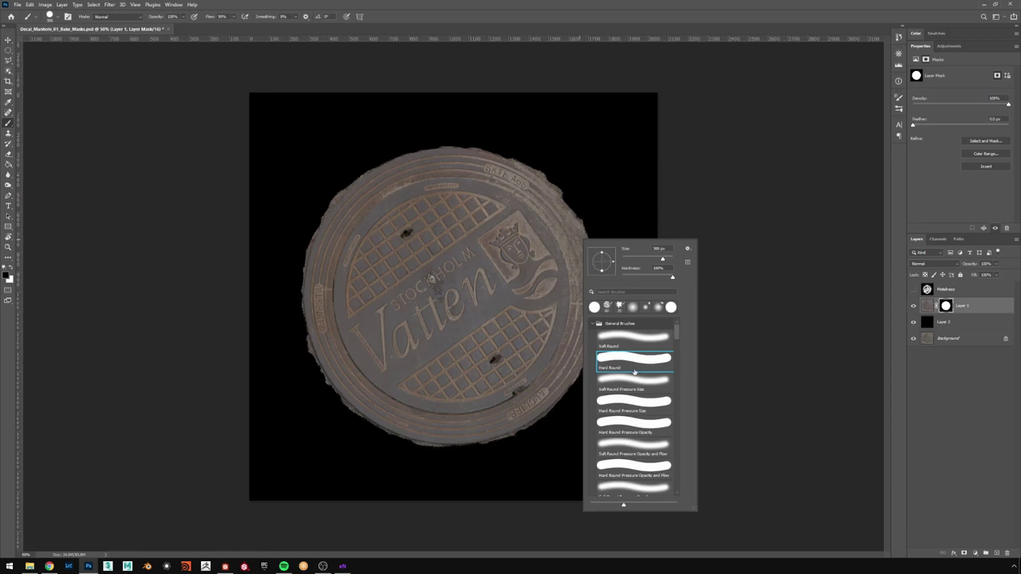
scroll(645, 377, down, 5)
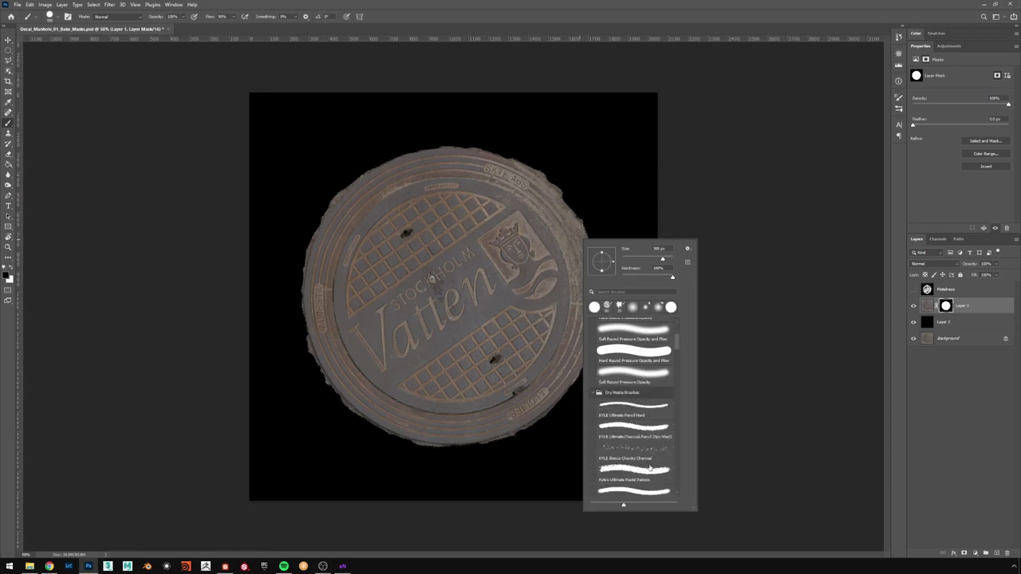
click(647, 469)
- Paint white on Layer 1's mask around the manhole cover to reveal the surrounding ring of cobblestones
alt+scroll(540, 337, up, 4)
mouse_move(656, 177)
mouse_down()
mouse_move(563, 257)
mouse_move(535, 257)
mouse_move(529, 239)
mouse_move(566, 279)
mouse_move(528, 181)
mouse_move(554, 209)
mouse_move(541, 191)
mouse_move(459, 144)
mouse_move(510, 159)
mouse_move(423, 131)
mouse_move(484, 190)
mouse_move(517, 239)
mouse_up()
mouse_move(415, 115)
mouse_down()
mouse_move(383, 132)
mouse_move(284, 112)
mouse_move(289, 100)
mouse_move(414, 92)
mouse_move(272, 80)
mouse_move(240, 136)
mouse_move(350, 127)
mouse_up()
drag(251, 141, 494, 120)
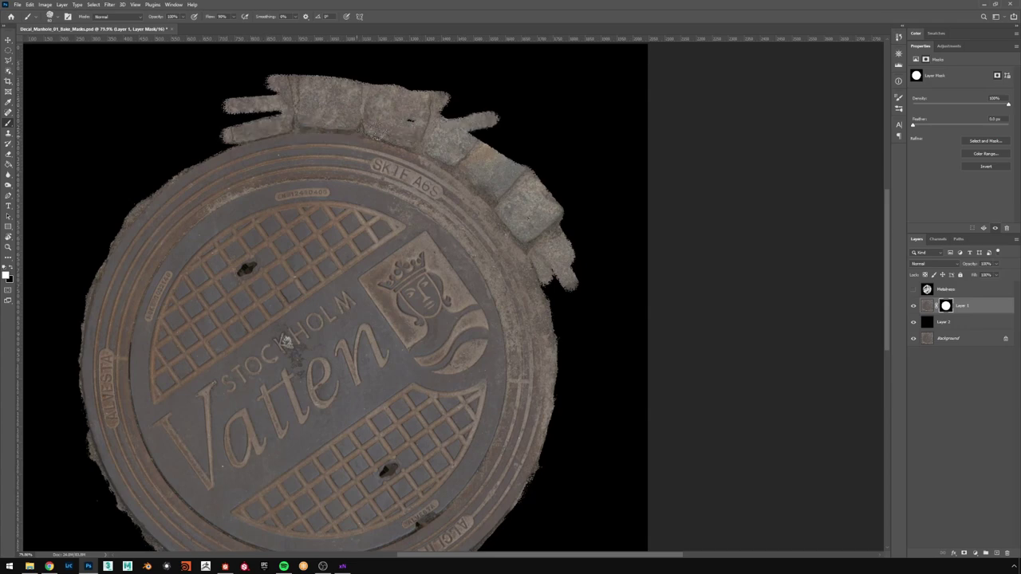
mouse_move(263, 95)
mouse_down()
mouse_move(159, 128)
mouse_move(136, 156)
mouse_move(195, 114)
mouse_move(144, 180)
mouse_move(231, 148)
mouse_up()
drag(279, 118, 563, 54)
mouse_move(423, 84)
mouse_down()
mouse_move(371, 179)
mouse_move(360, 354)
mouse_move(396, 500)
mouse_move(428, 520)
mouse_up()
drag(503, 493, 410, 312)
mouse_move(327, 343)
mouse_down()
mouse_move(537, 395)
mouse_move(669, 339)
mouse_move(725, 227)
mouse_move(579, 302)
mouse_up()
mouse_move(579, 303)
mouse_down()
mouse_move(606, 191)
mouse_move(636, 253)
mouse_move(638, 123)
mouse_move(601, 296)
mouse_move(536, 152)
mouse_up()
drag(536, 152, 626, 438)
alt+scroll(593, 357, up, 3)
mouse_move(597, 357)
mouse_down()
mouse_move(574, 169)
mouse_move(587, 296)
mouse_move(535, 251)
mouse_move(459, 234)
mouse_move(303, 232)
mouse_up()
mouse_move(303, 233)
mouse_down()
mouse_move(628, 233)
mouse_move(577, 247)
mouse_up()
drag(467, 291, 446, 303)
drag(490, 286, 645, 174)
- Refine the outer edge of the cobblestone ring on the mask, alternating black and white brush strokes
key(x)
mouse_move(517, 307)
mouse_down()
mouse_move(490, 372)
mouse_move(567, 100)
mouse_move(556, 413)
mouse_up()
key(x)
drag(556, 413, 555, 310)
mouse_move(556, 310)
mouse_down()
mouse_move(622, 427)
mouse_move(680, 459)
mouse_move(528, 310)
mouse_up()
key(x)
key(x)
key(x)
mouse_move(528, 311)
mouse_down()
mouse_move(595, 365)
mouse_move(761, 408)
mouse_move(590, 385)
mouse_up()
drag(599, 380, 817, 339)
drag(817, 340, 600, 363)
drag(772, 97, 775, 155)
mouse_move(787, 147)
mouse_down()
mouse_move(756, 266)
mouse_move(615, 205)
mouse_move(739, 191)
mouse_move(725, 204)
mouse_up()
key(x)
key(x)
ctrl+drag(730, 232, 604, 273)
- Display Layer 1's mask on its own and paint out the stray specks inside the white area
alt+click(946, 305)
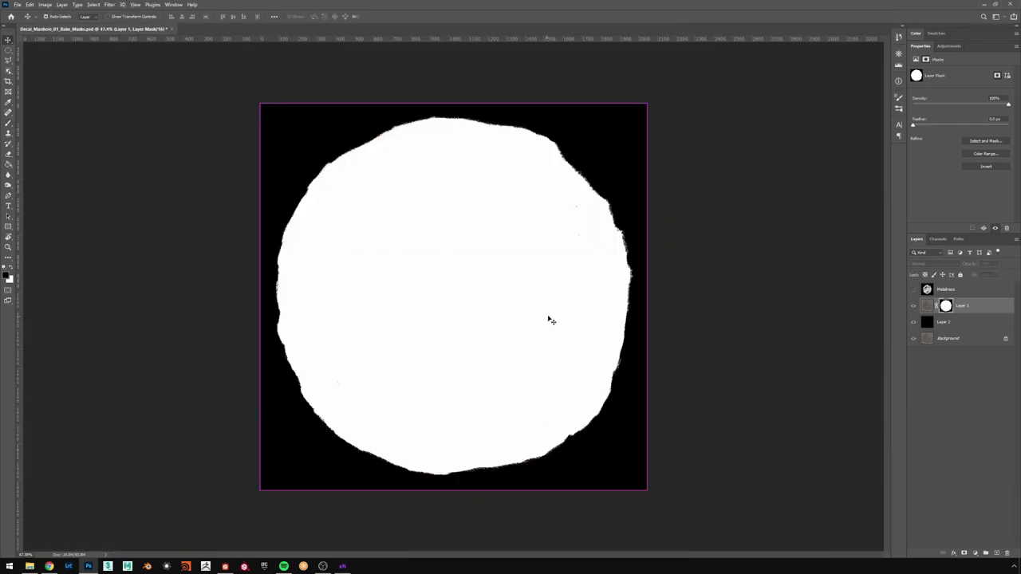
key(b)
mouse_move(572, 202)
mouse_down()
mouse_move(582, 243)
mouse_move(571, 211)
mouse_up()
key(x)
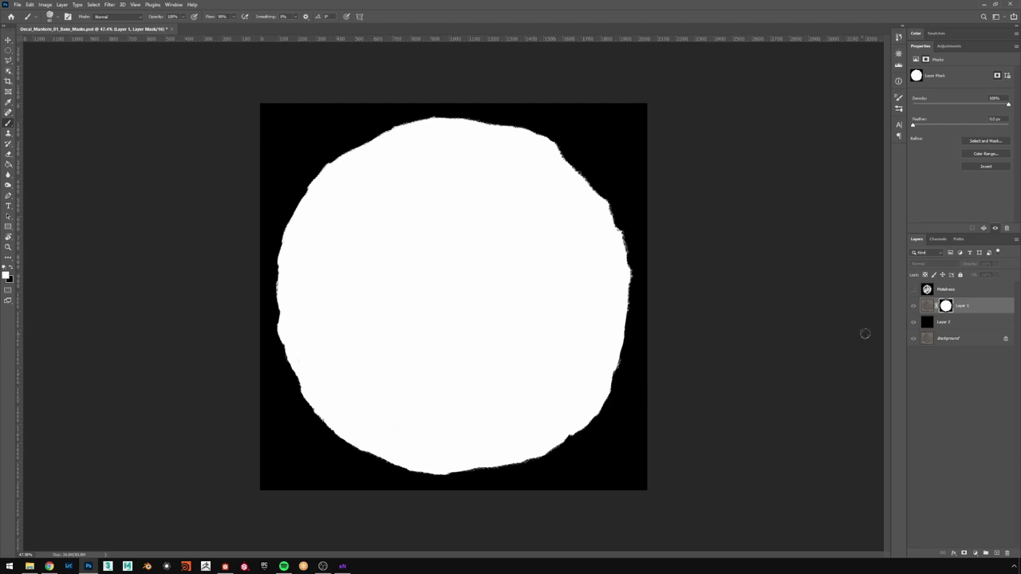
- Copy the whole mask into a new layer above Layer 1, save the document and name the layer Opacity
key(ctrl+a)
key(ctrl+c)
click(979, 306)
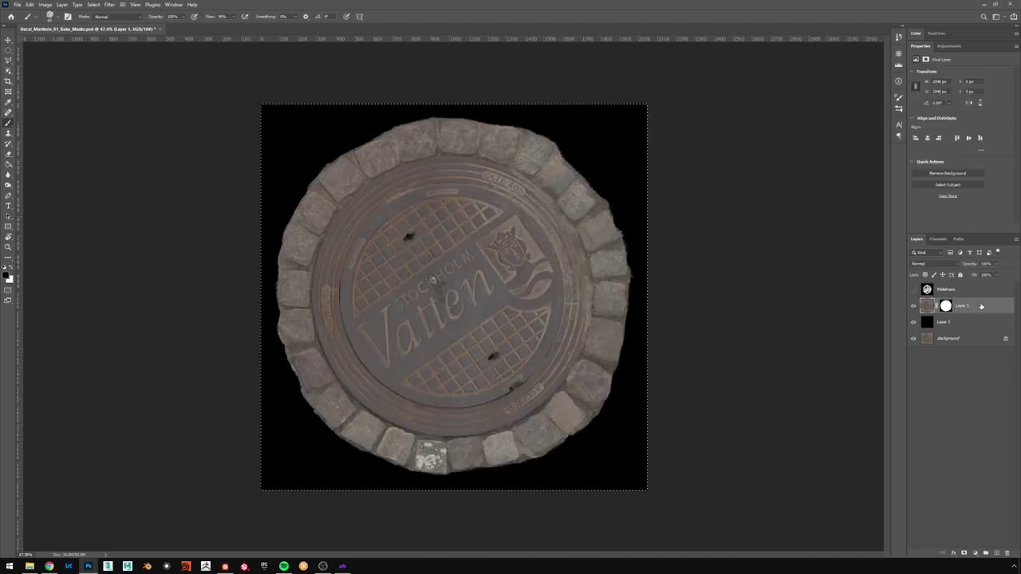
key(ctrl+v)
key(ctrl+s)
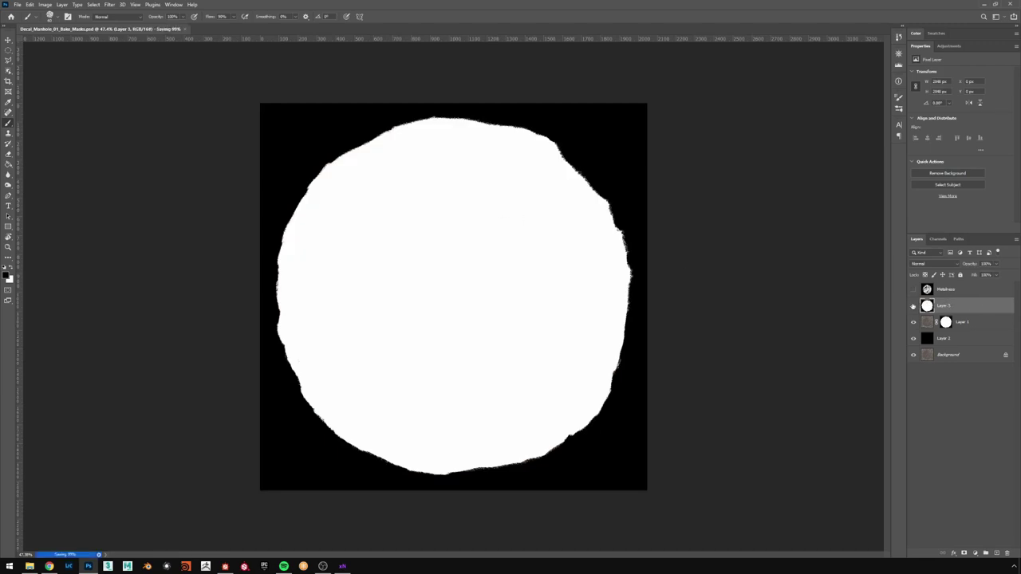
text(Opacity)
key(Return)
key(v)
click(17, 4)
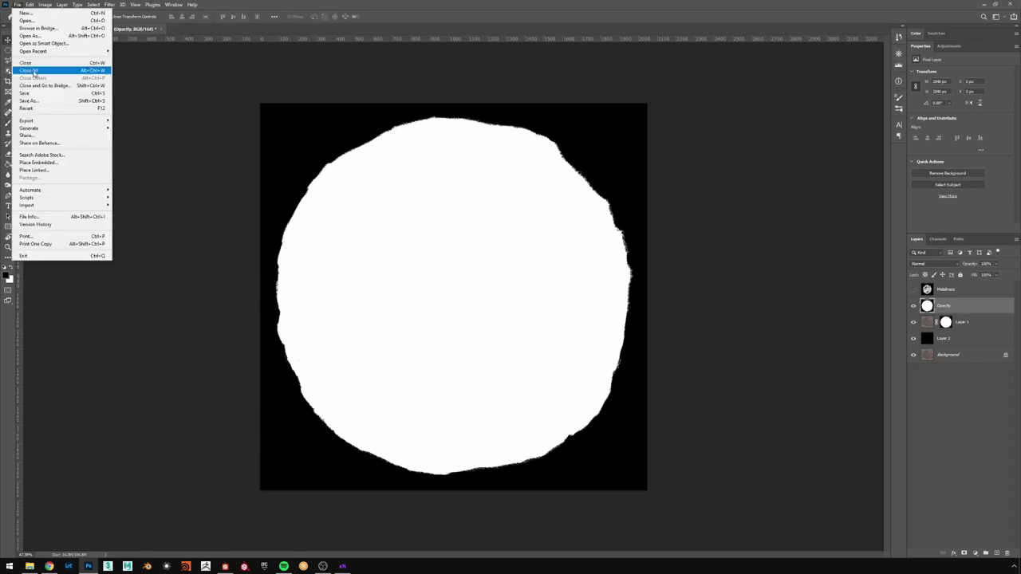
click(34, 101)
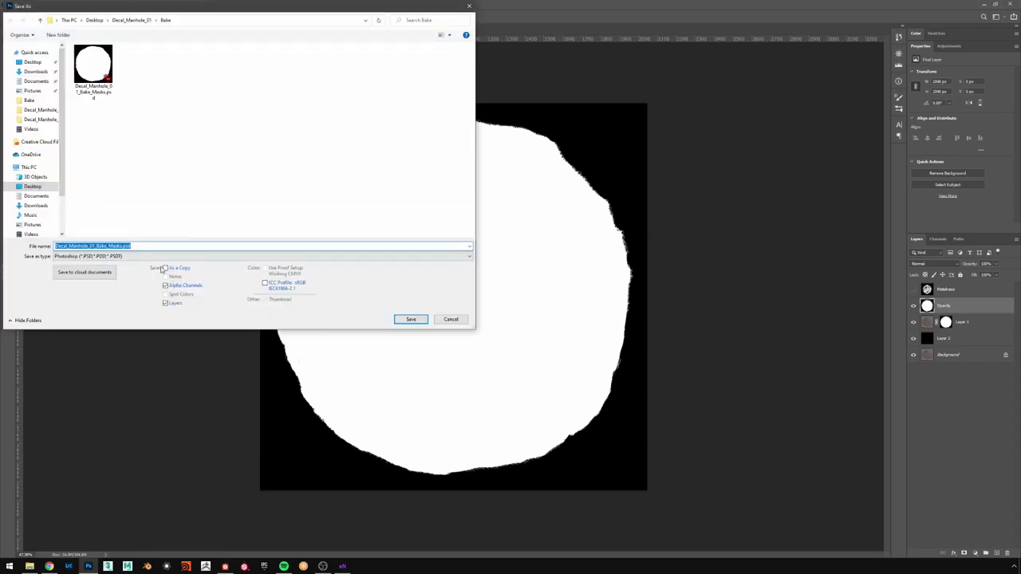
click(160, 256)
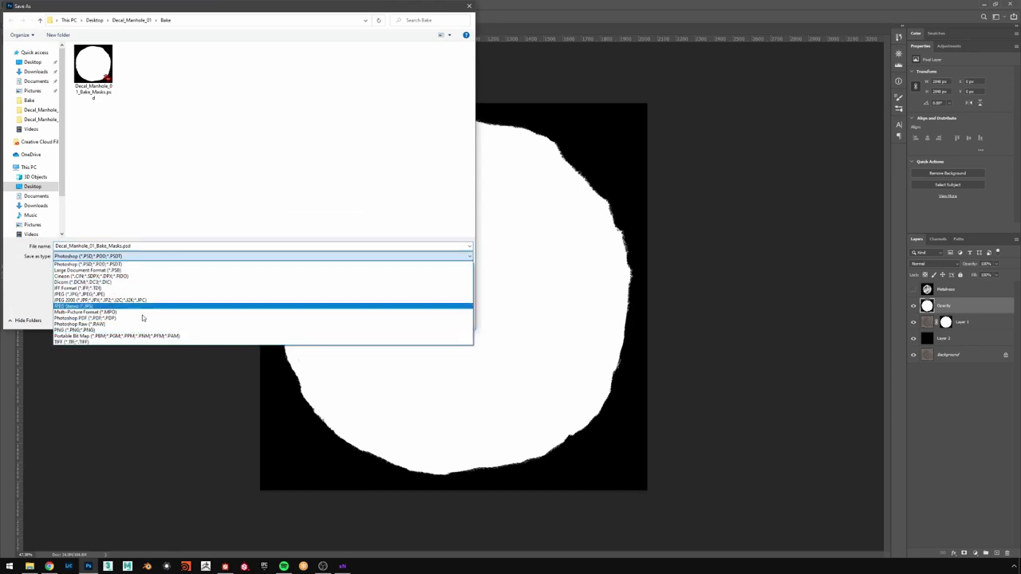
click(613, 3)
click(450, 319)
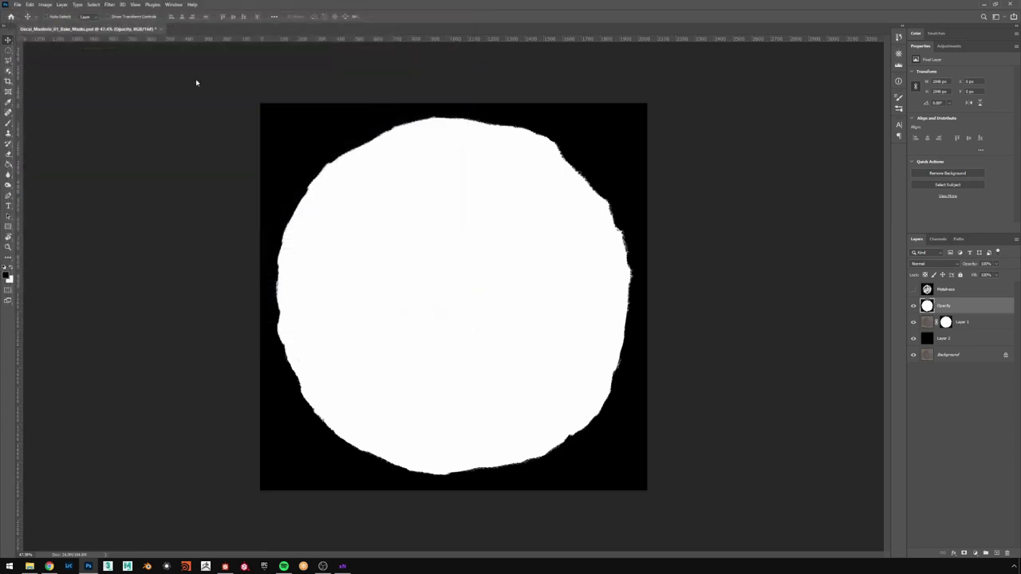
- Convert the document's color depth to 8 Bits/Channel
click(43, 4)
mouse_move(96, 14)
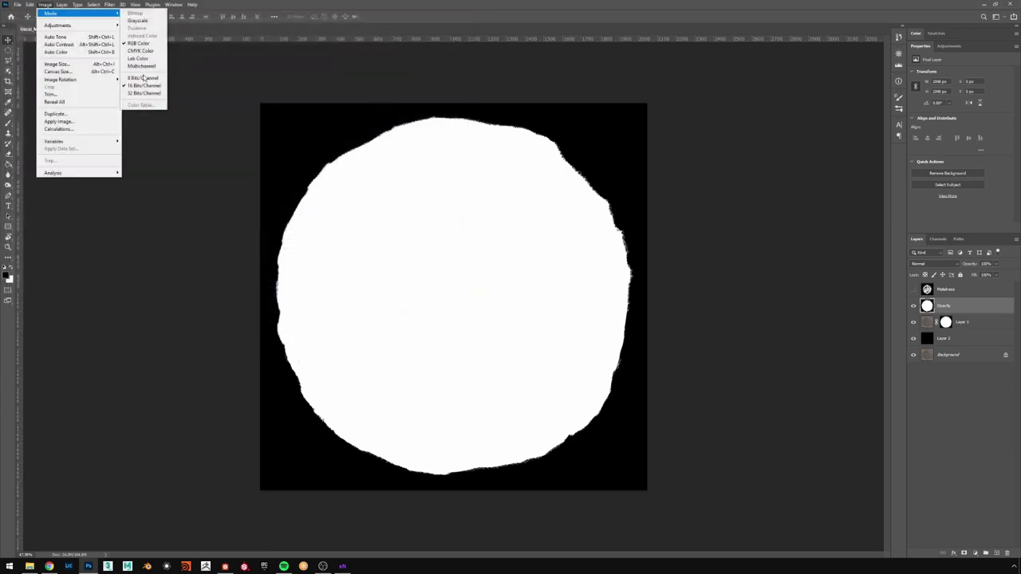
click(145, 78)
- Save the mask as a Targa file over Decal_Manhole_01_Bake_opacity.tga at 32 bits/pixel
click(16, 6)
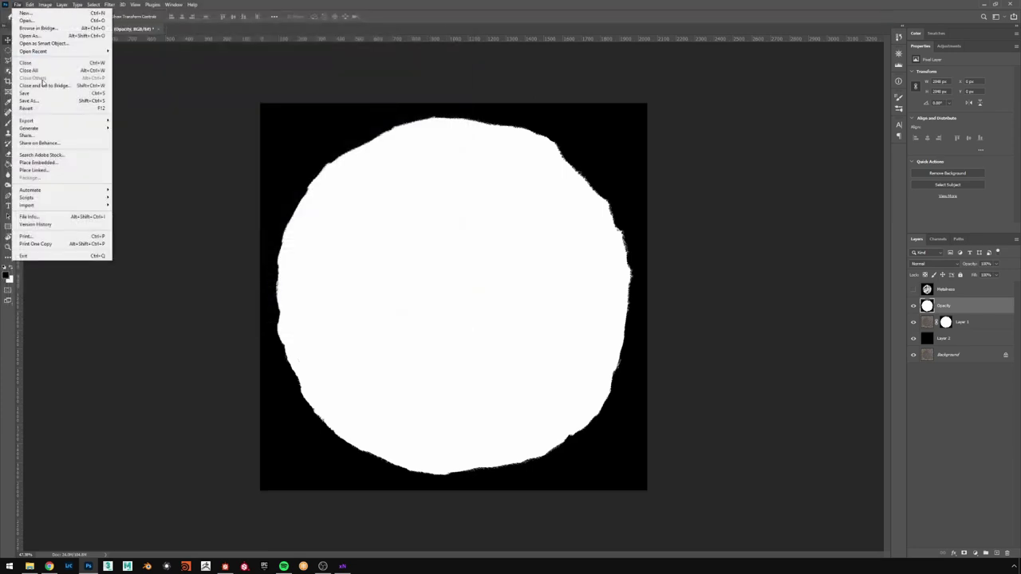
click(44, 100)
click(83, 256)
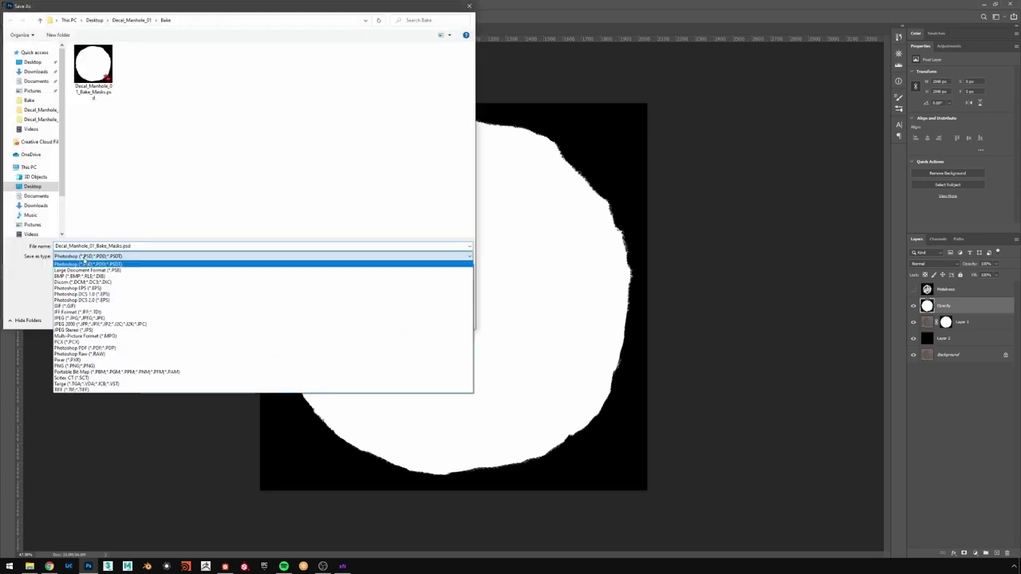
click(119, 383)
double_click(137, 68)
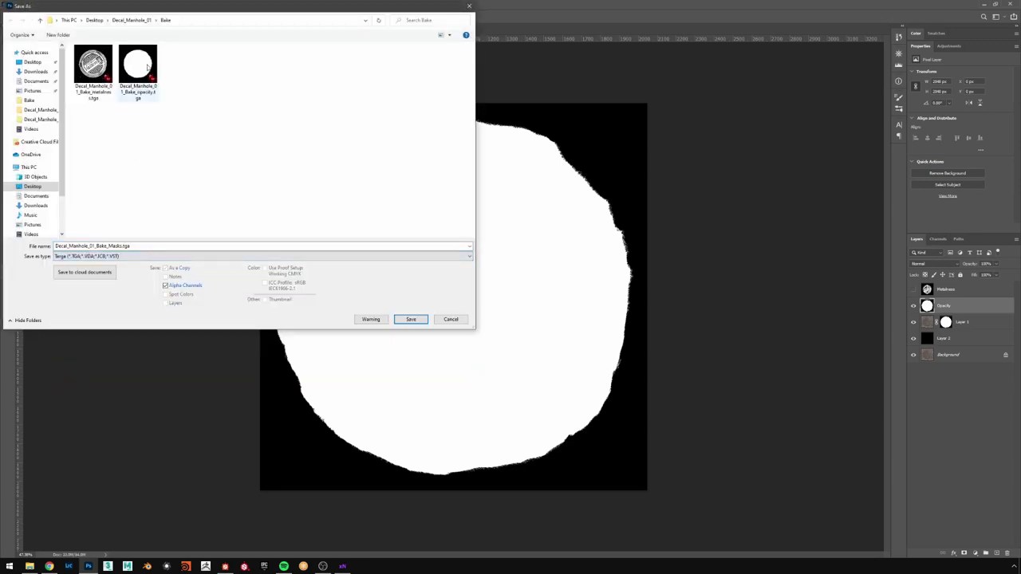
click(520, 284)
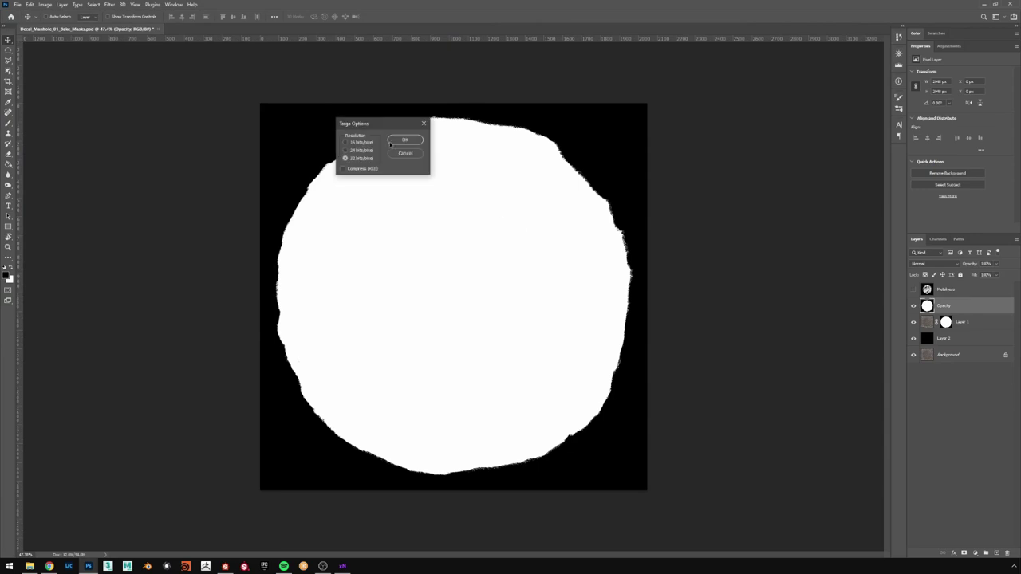
click(405, 141)
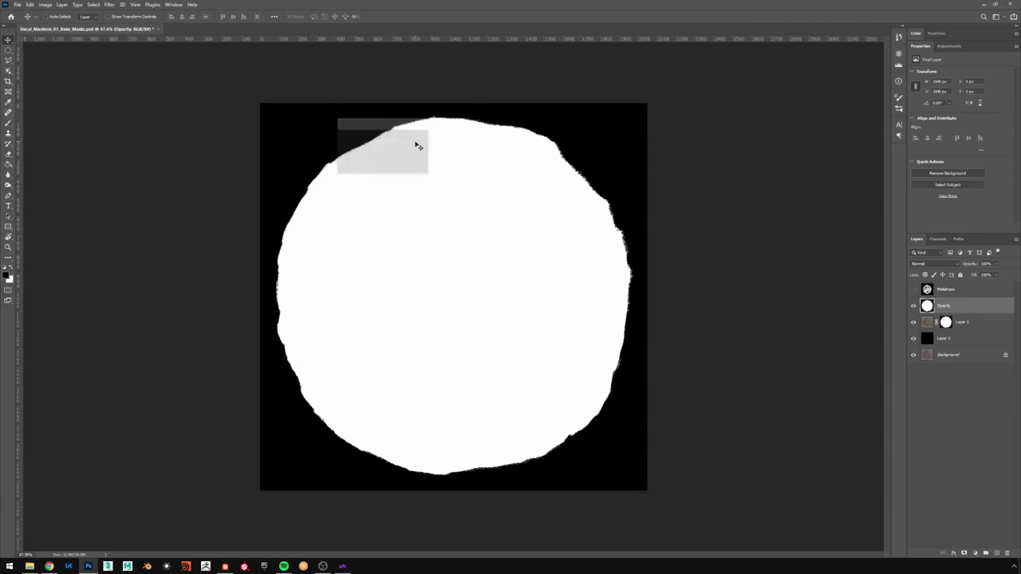
- Switch to Substance Designer and inspect the manhole decal in 3D, displaying the metalness bitmap in the 2D view
click(225, 566)
drag(325, 461, 289, 361)
scroll(323, 431, up, 3)
drag(324, 432, 319, 447)
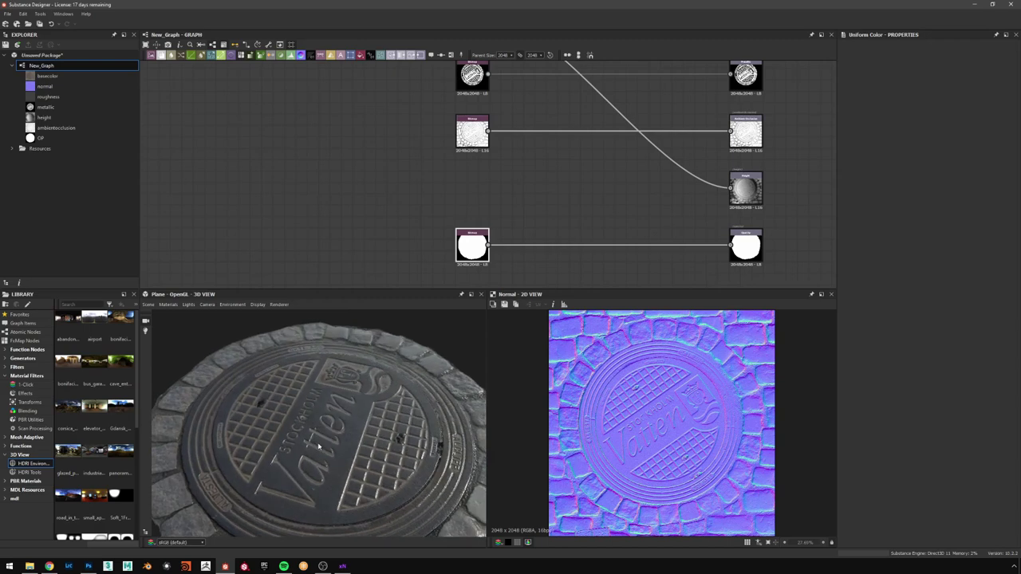
middle_drag(588, 148, 561, 218)
double_click(444, 144)
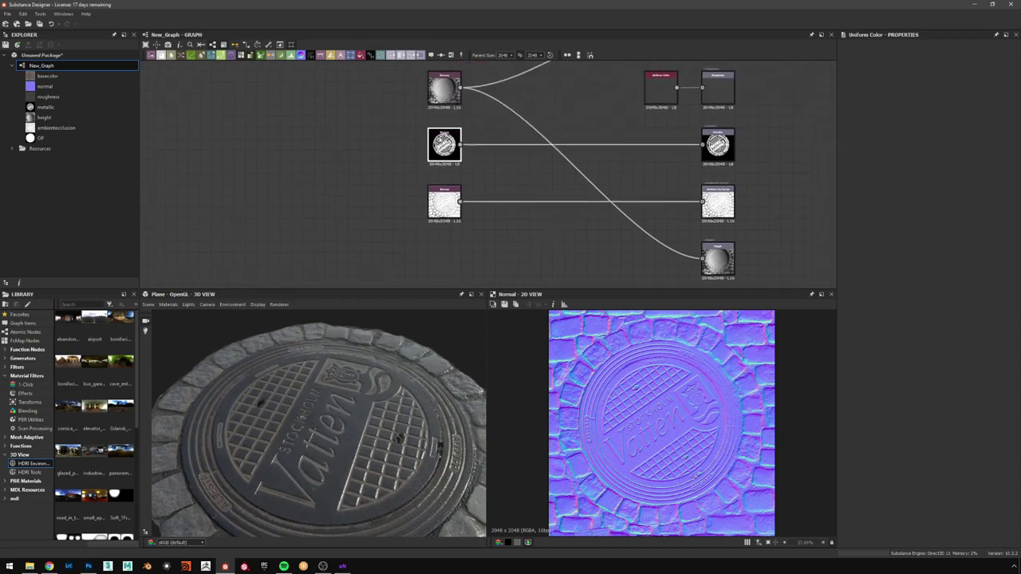
mouse_move(355, 415)
mouse_down()
mouse_move(452, 395)
mouse_move(444, 380)
mouse_move(353, 422)
mouse_up()
scroll(354, 422, down, 3)
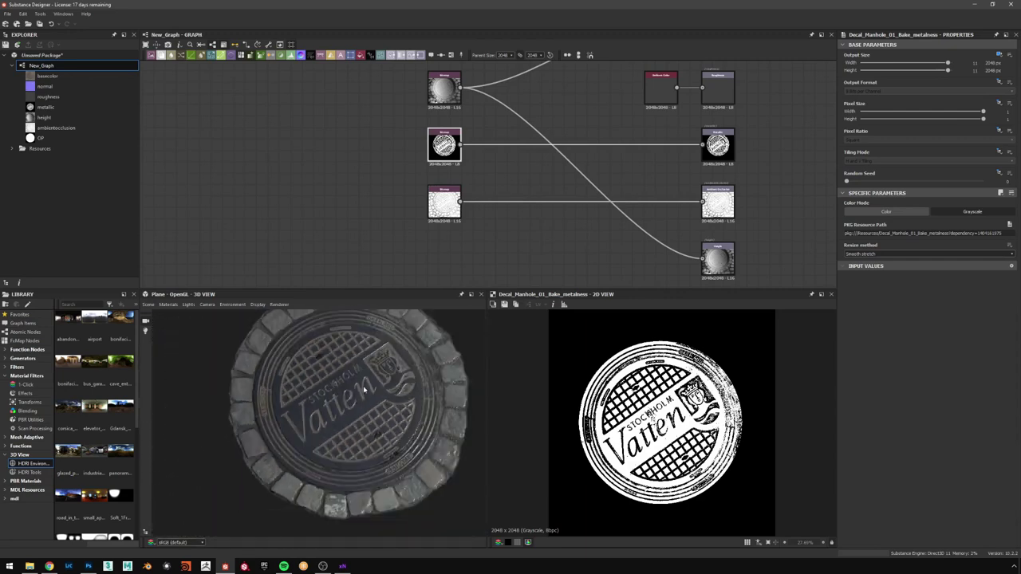
middle_drag(358, 364, 358, 383)
- Display the base color bitmap in the 2D view and examine its baked-in shading
middle_drag(556, 70, 541, 208)
scroll(538, 178, down, 2)
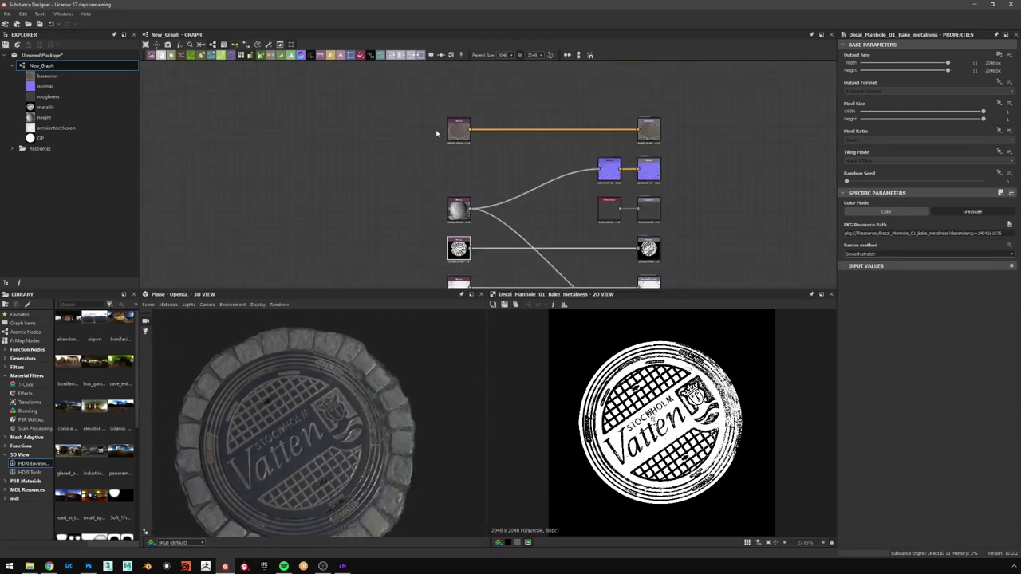
middle_drag(435, 132, 514, 141)
drag(537, 139, 572, 202)
scroll(522, 132, up, 5)
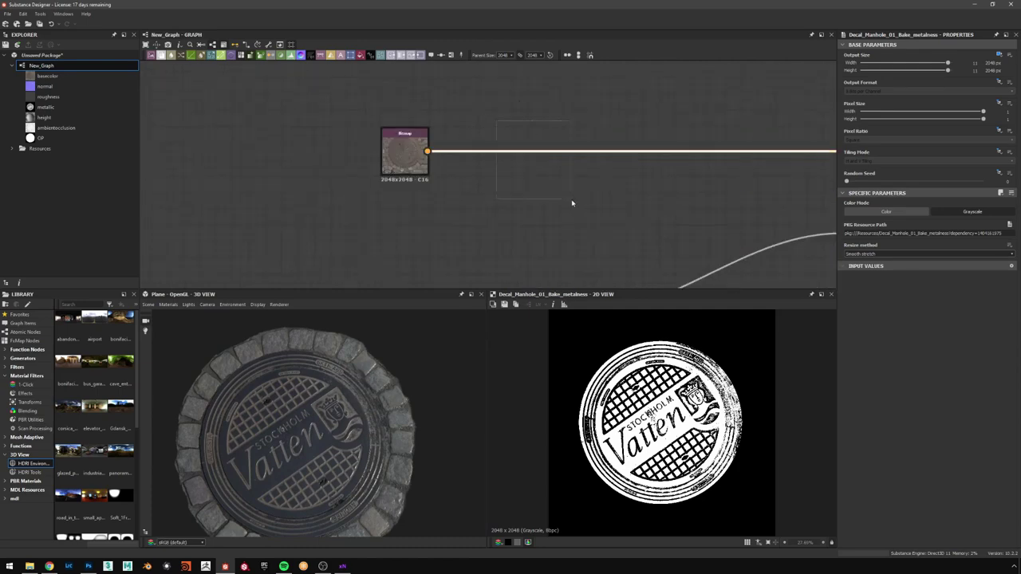
click(389, 157)
scroll(721, 443, down, 3)
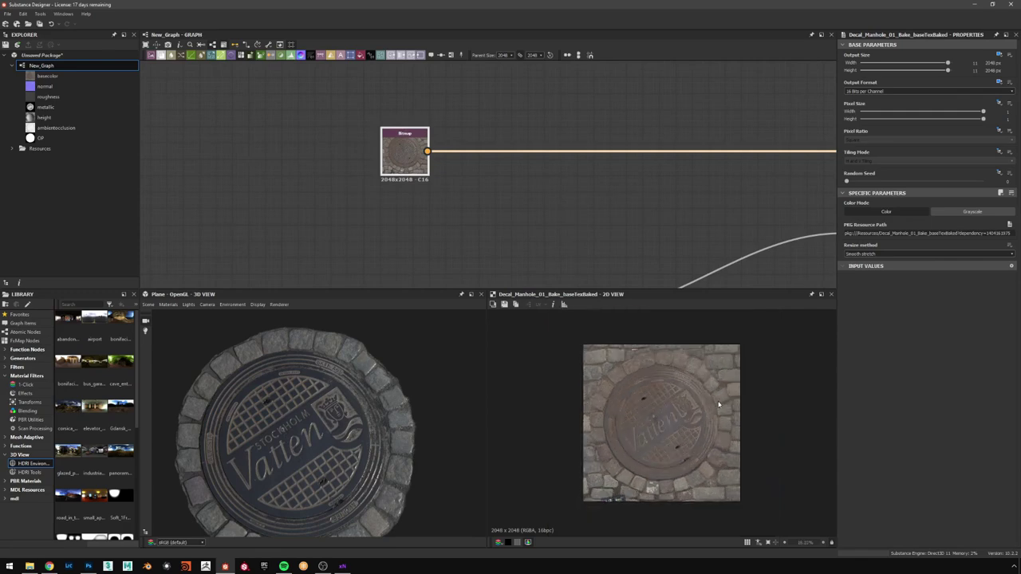
scroll(717, 405, up, 2)
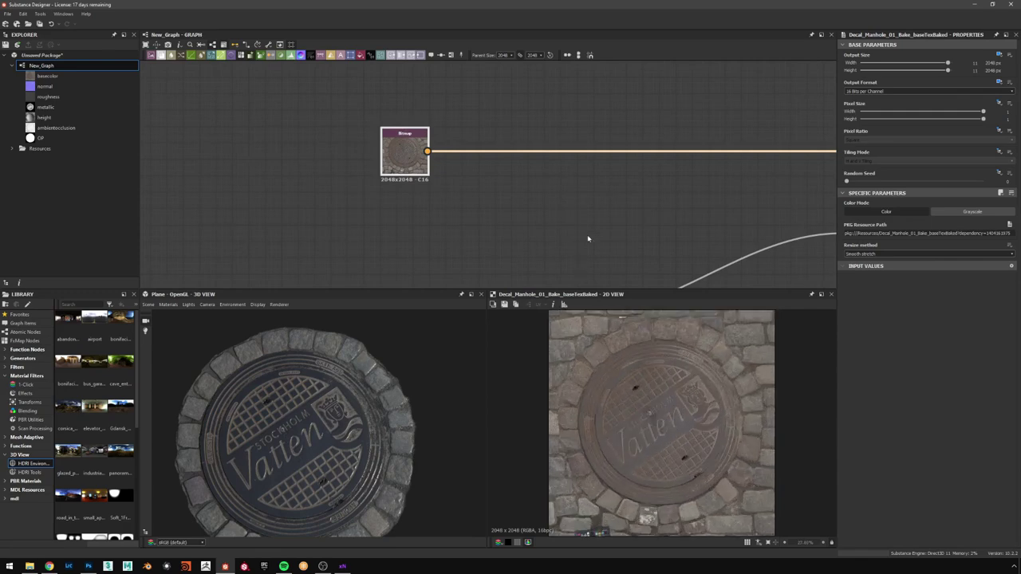
- Add an AO Cancellation node and connect the base color bitmap and the occlusion bitmap to its inputs
middle_drag(578, 225, 580, 218)
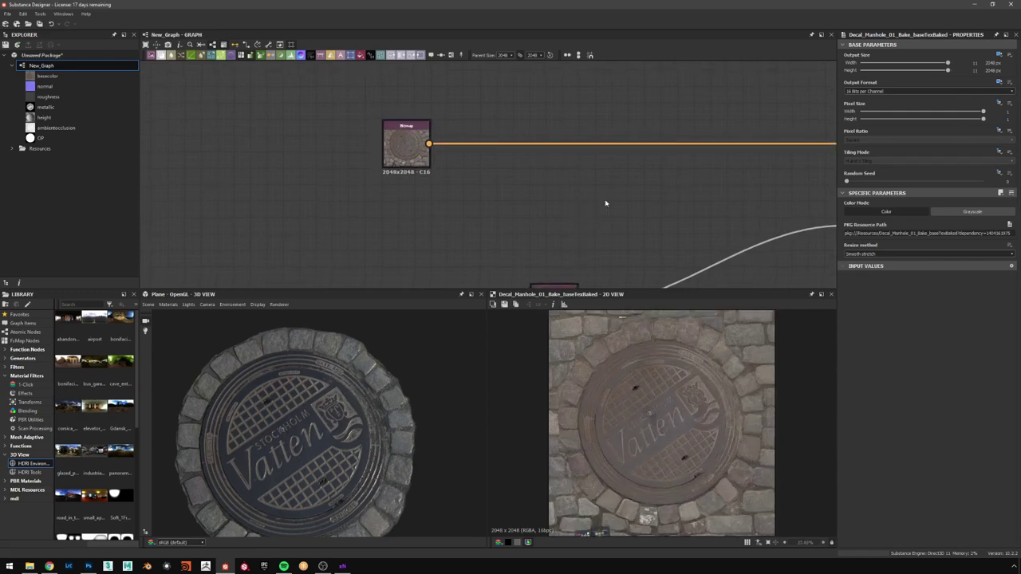
key(space)
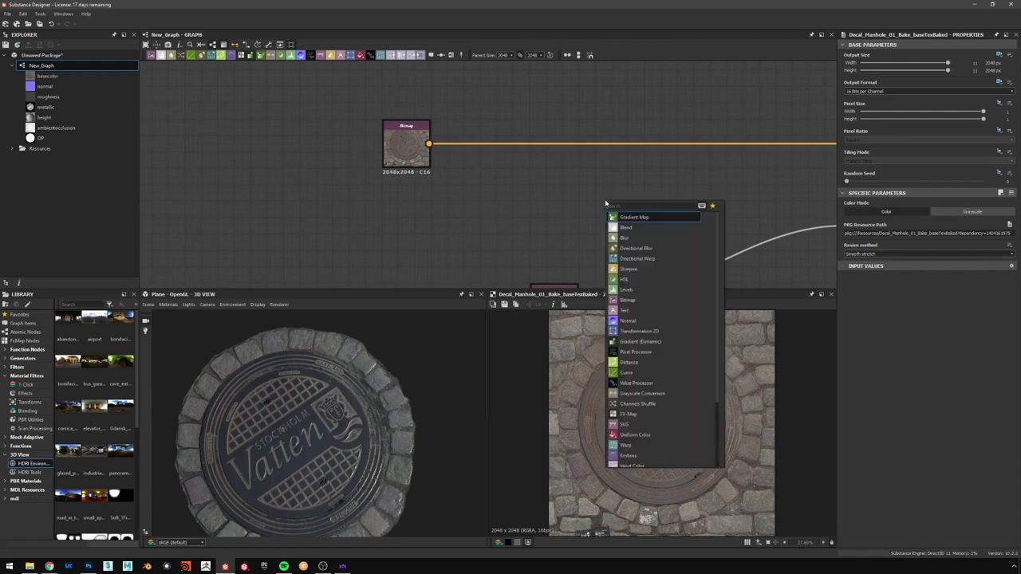
text(ao)
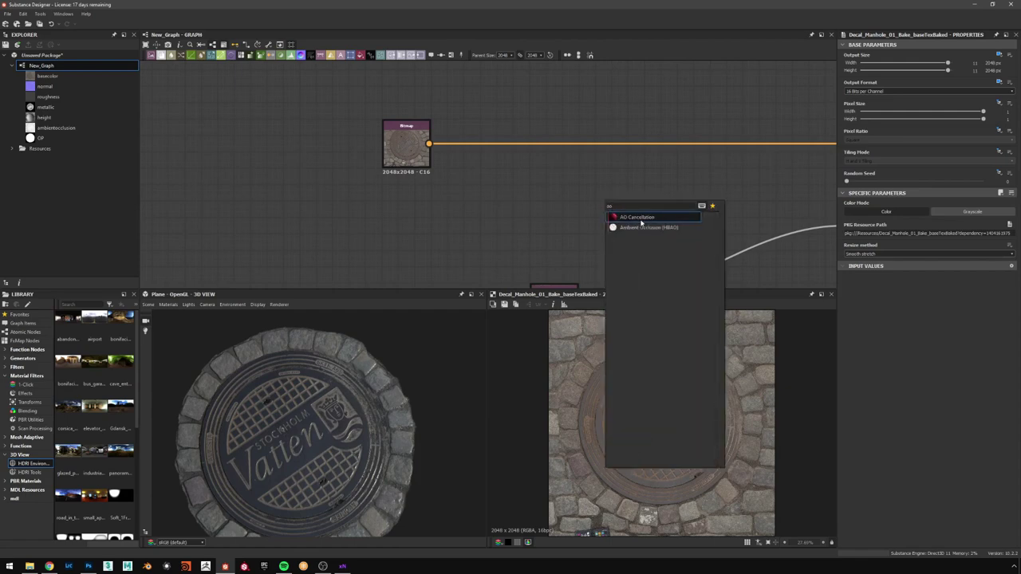
click(641, 218)
drag(429, 143, 582, 186)
scroll(595, 224, down, 3)
middle_drag(595, 224, 592, 194)
click(591, 258)
scroll(592, 194, up, 3)
click(594, 148)
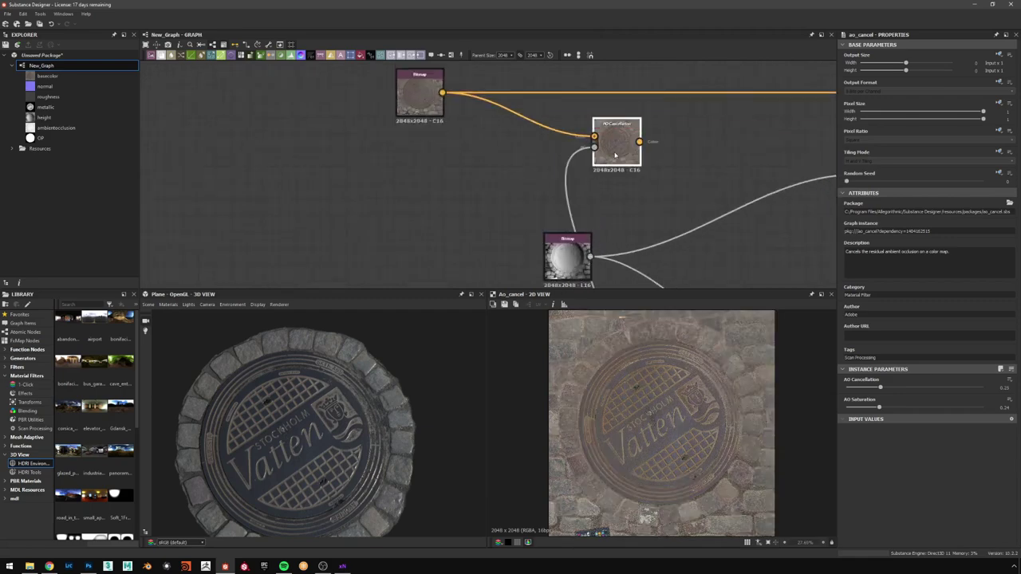
- Compare the original base color bitmap with the AO Cancellation result up close in the 2D view
scroll(689, 386, down, 2)
double_click(422, 107)
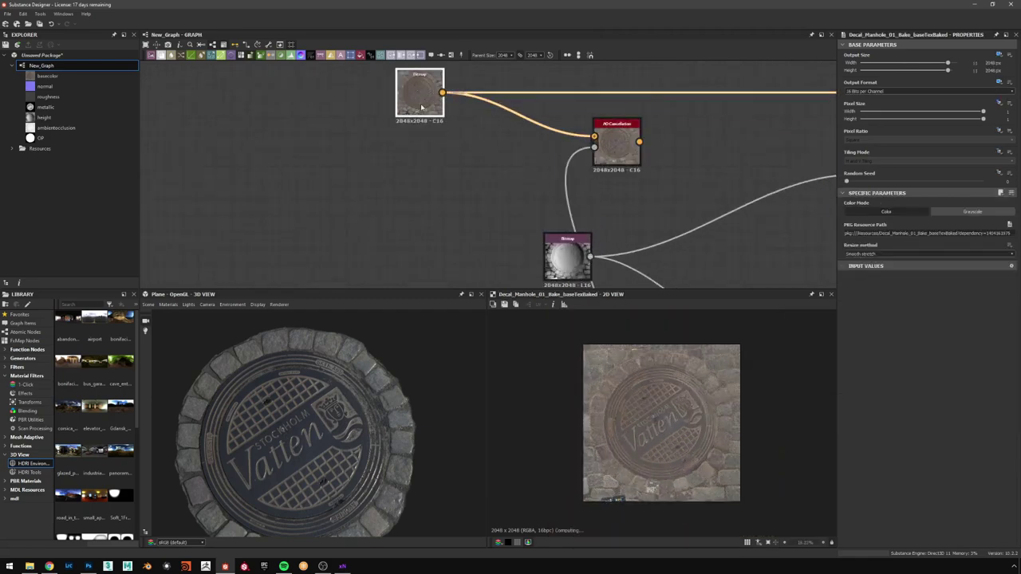
double_click(615, 143)
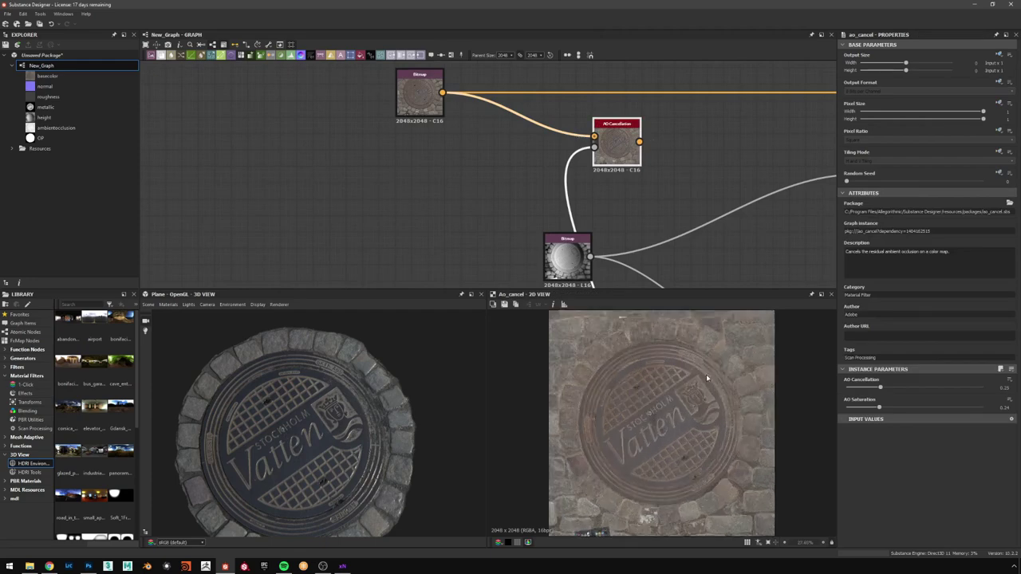
scroll(706, 374, up, 5)
middle_drag(684, 341, 707, 392)
middle_drag(585, 366, 709, 378)
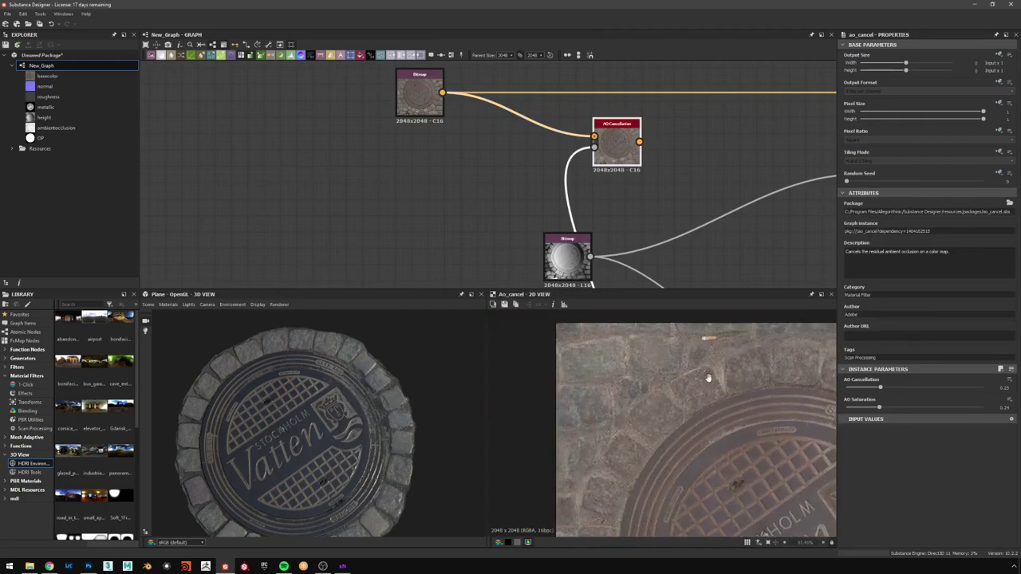
- Set the AO Cancellation amount to 0.2 and compare the result with the original base color bitmap
click(1004, 387)
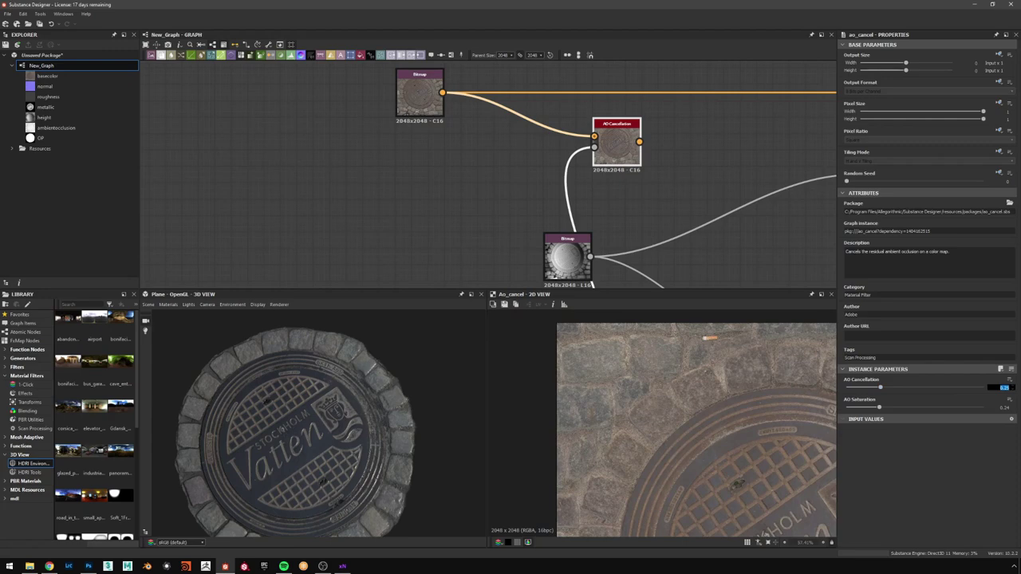
text(0.2)
key(Return)
scroll(706, 392, down, 5)
scroll(702, 390, up, 2)
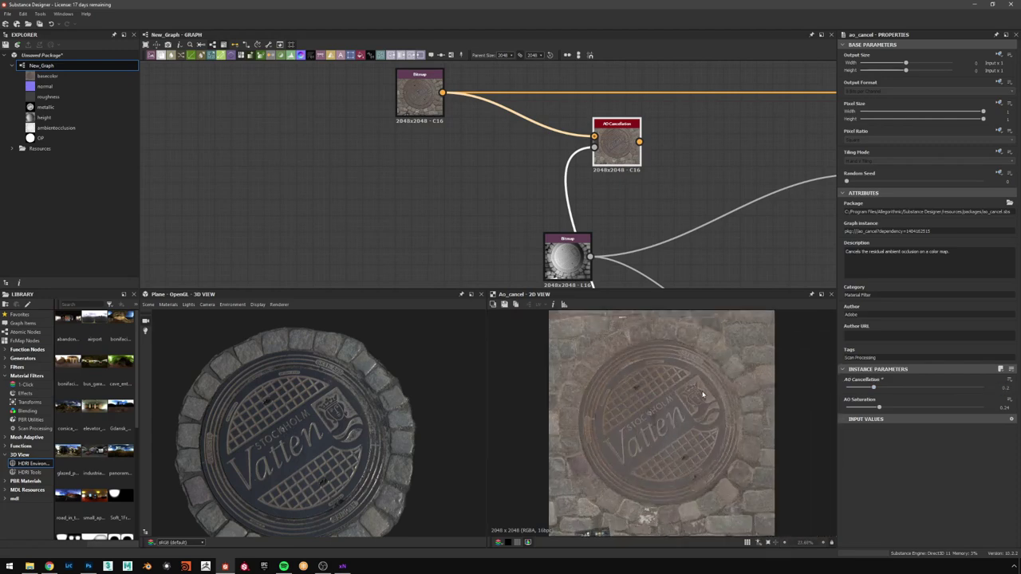
double_click(415, 107)
double_click(617, 146)
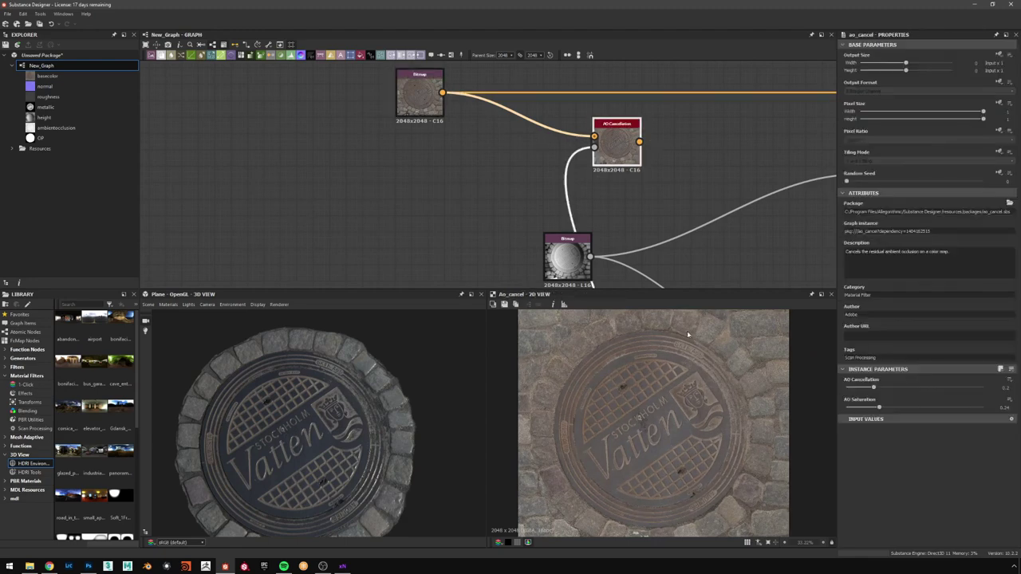
scroll(773, 405, up, 6)
- Set the AO Cancellation amount to 0.15 and display the original base color bitmap for comparison
click(1005, 388)
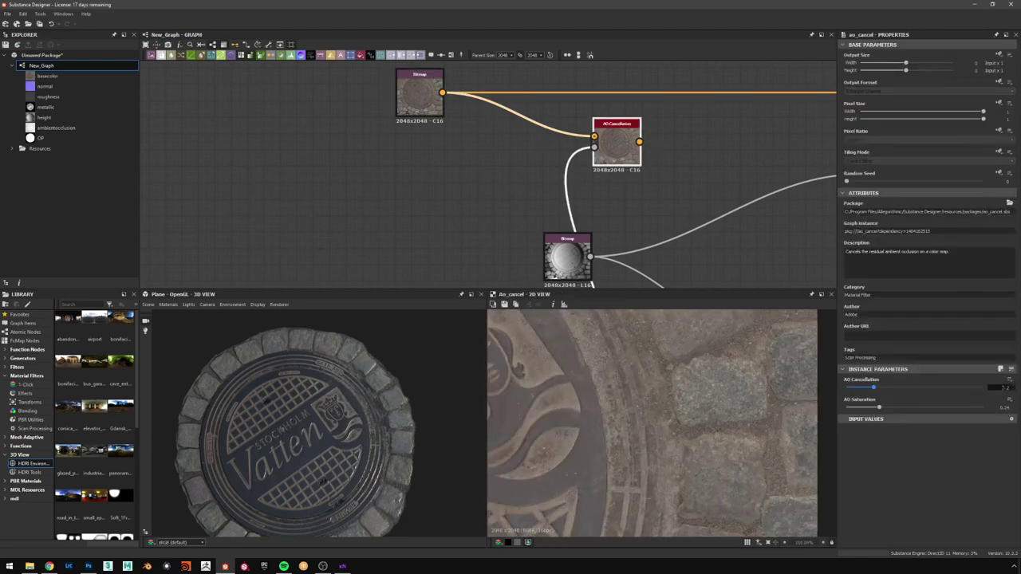
text(0.35)
key(Return)
scroll(717, 381, down, 8)
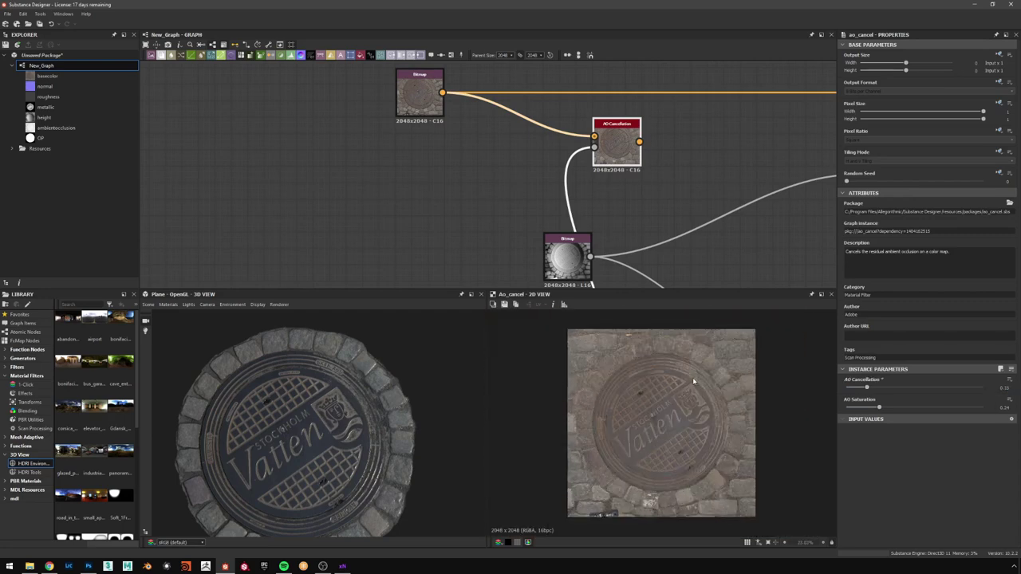
click(415, 99)
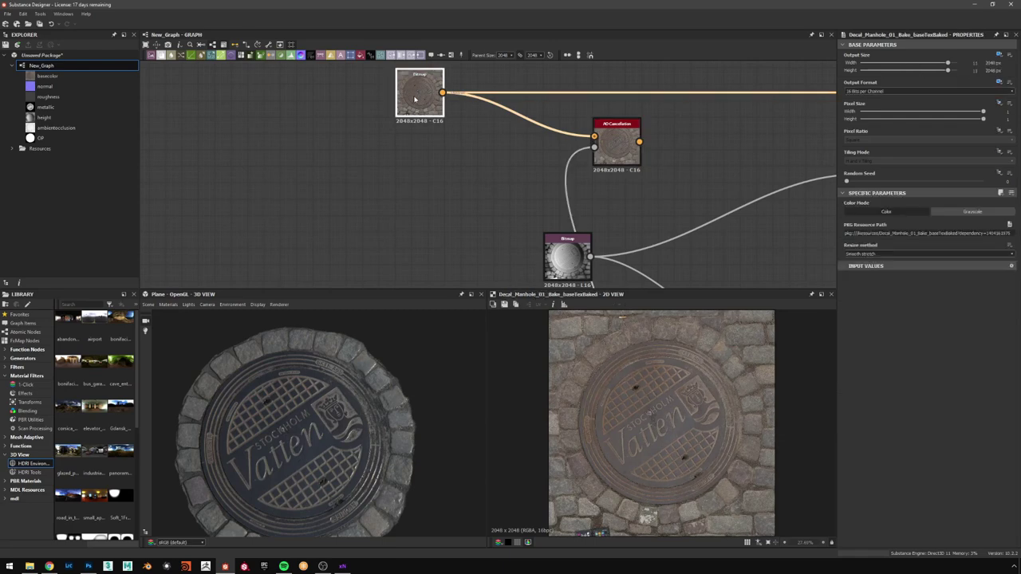
- Insert the AO Cancellation node between the base color bitmap and the Base Color output, in line with both nodes
click(615, 146)
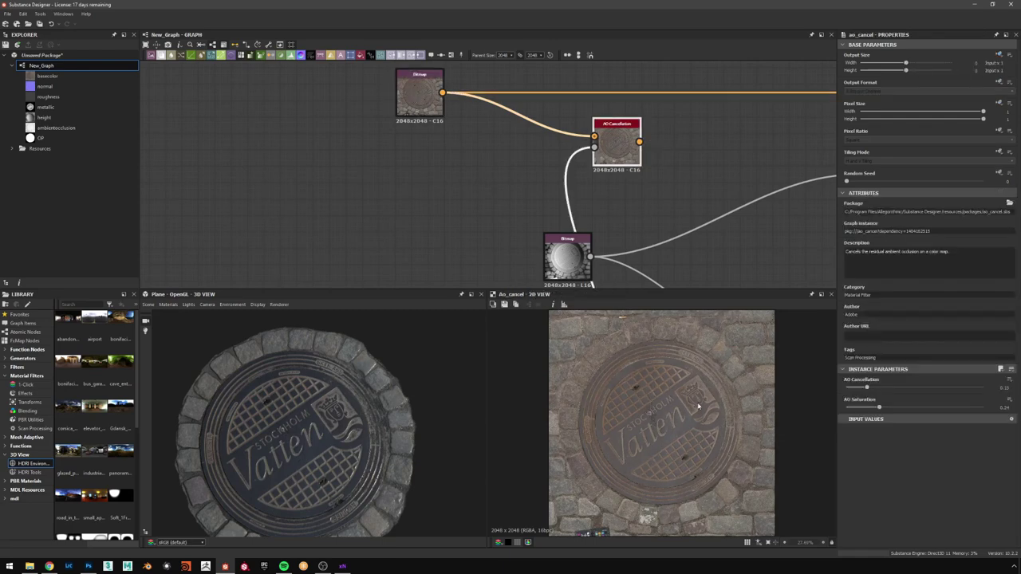
scroll(724, 91, down, 2)
middle_drag(724, 91, 406, 154)
scroll(405, 155, up, 1)
drag(335, 201, 587, 163)
middle_drag(377, 166, 571, 134)
drag(504, 173, 505, 142)
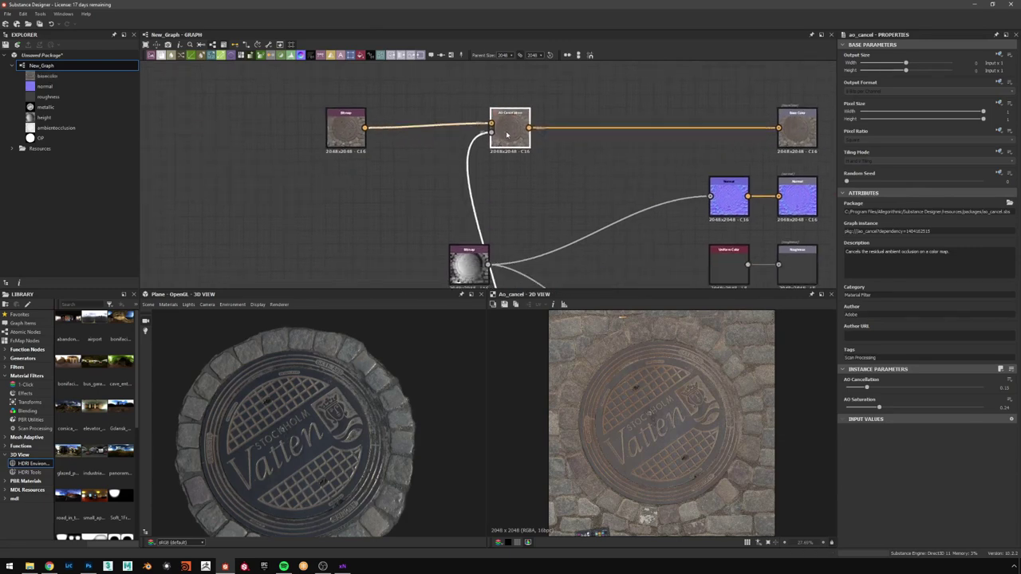
- Align the height, metallic, occlusion and opacity bitmap nodes in one column beneath the base color bitmap
scroll(583, 96, down, 4)
middle_drag(508, 176, 511, 160)
drag(511, 161, 489, 253)
middle_drag(566, 163, 553, 205)
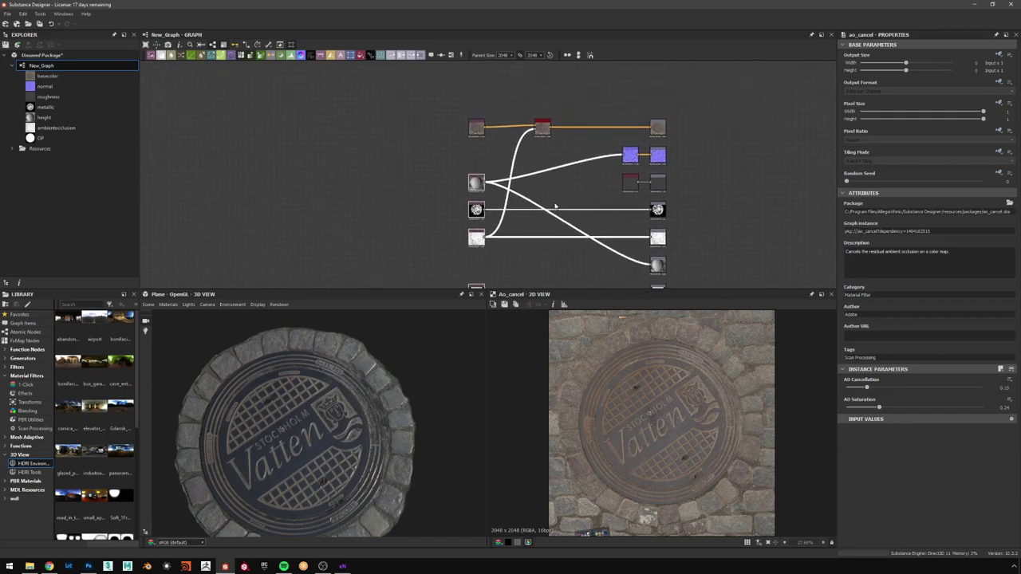
scroll(553, 205, up, 3)
click(547, 137)
drag(374, 365, 437, 307)
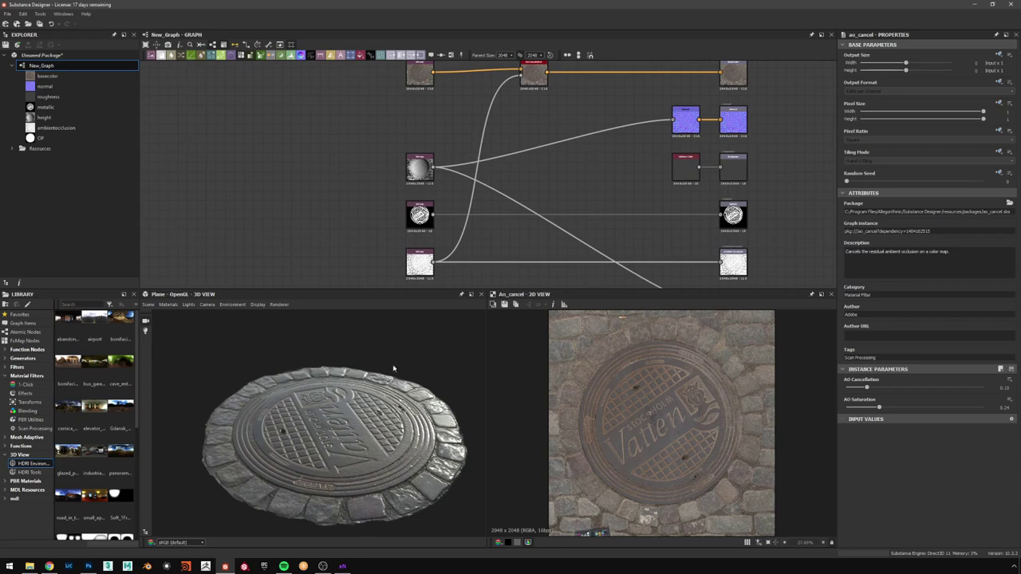
- Add a Grayscale Conversion node and connect the AO Cancellation output to its input
middle_drag(565, 93, 528, 154)
scroll(551, 139, up, 2)
key(space)
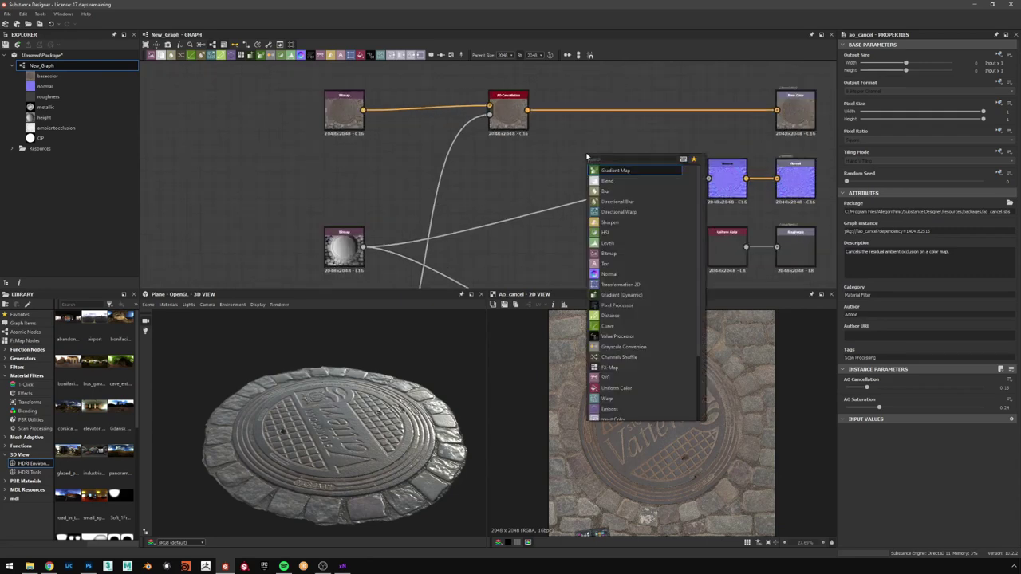
text(gr)
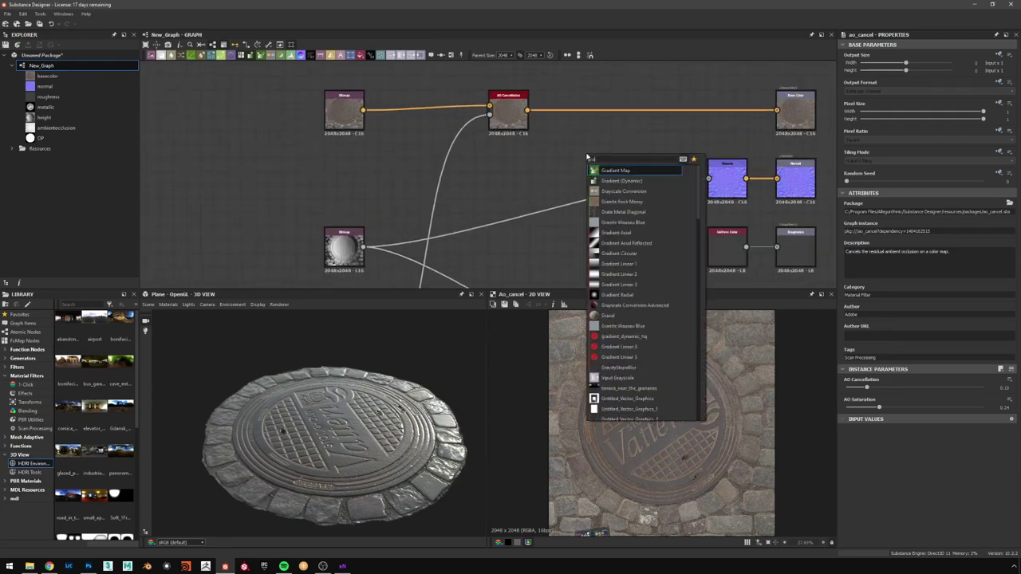
text(ay)
key(Return)
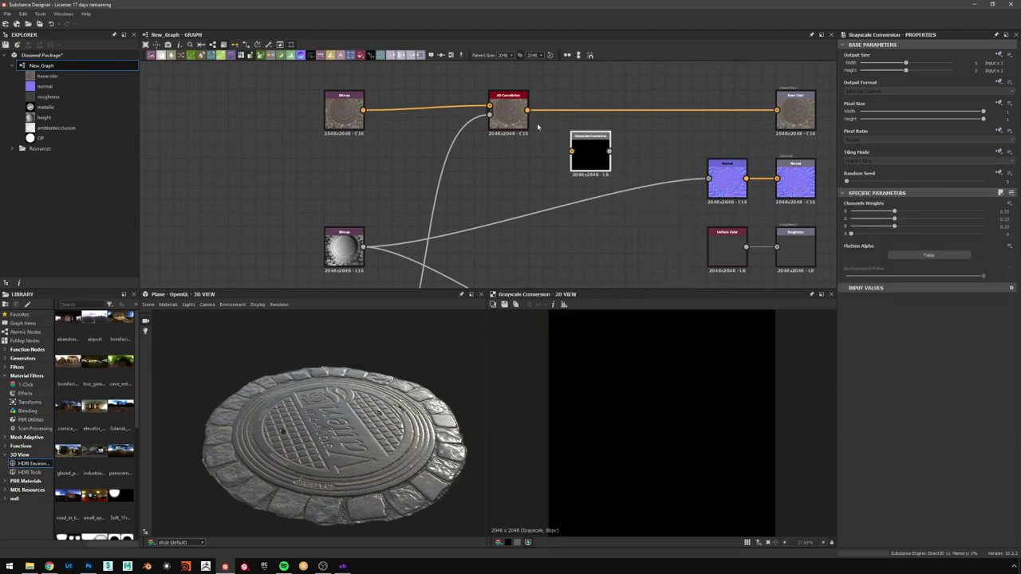
drag(527, 109, 566, 170)
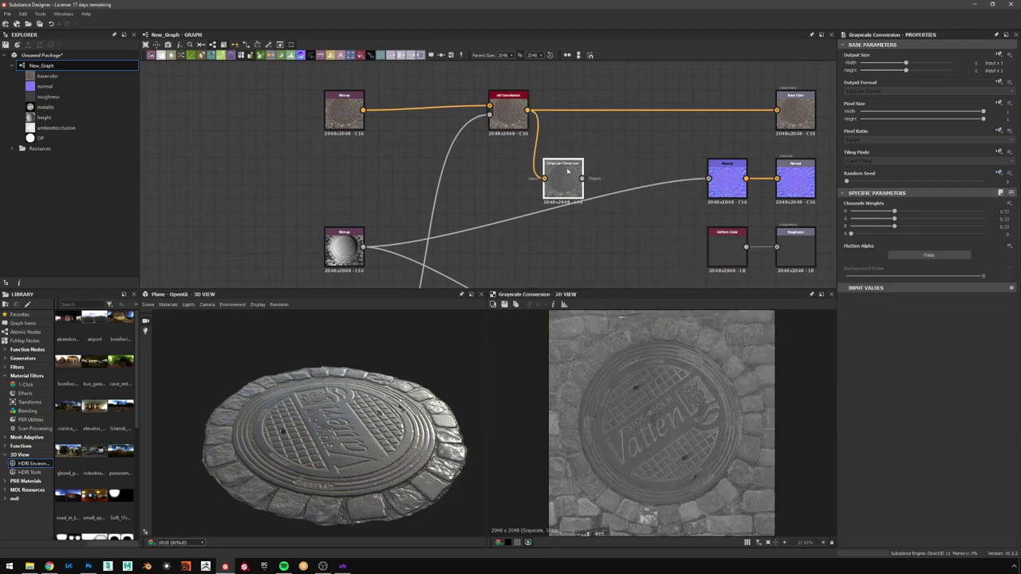
- Examine the Grayscale Conversion result up close around the cover's rim and the cobblestones in the 2D view
scroll(731, 392, up, 3)
scroll(729, 391, down, 3)
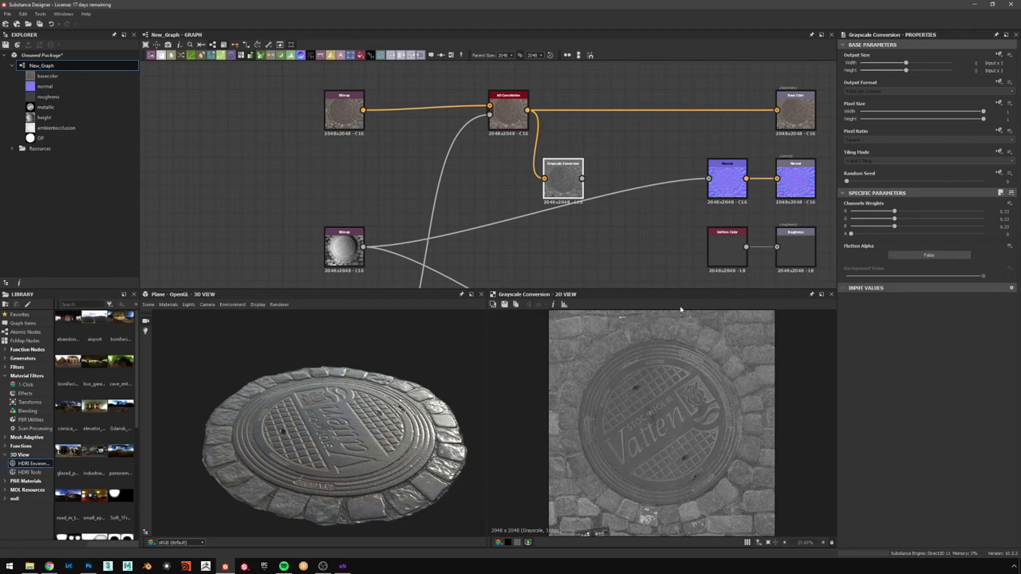
scroll(673, 412, up, 2)
scroll(807, 372, up, 4)
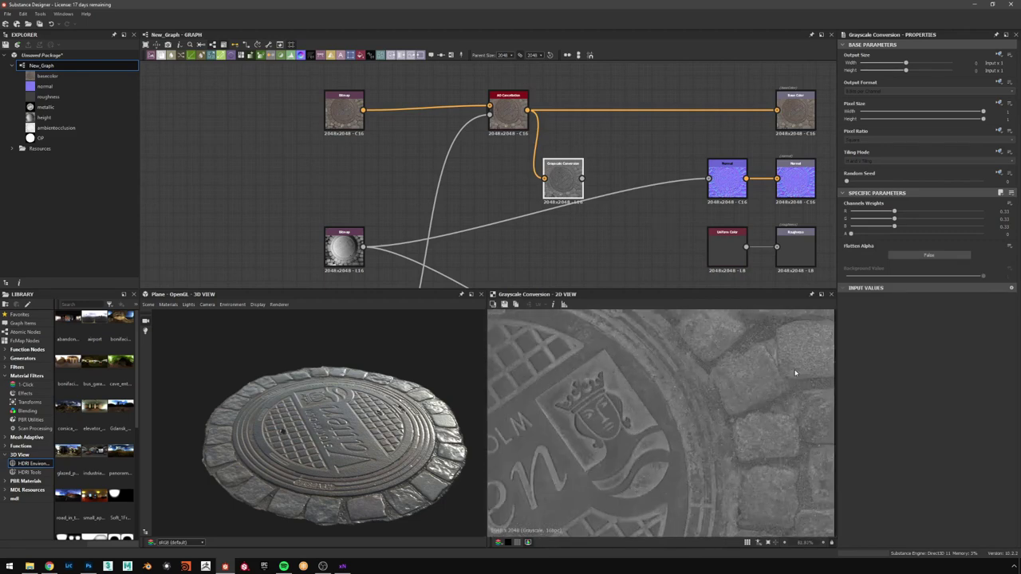
scroll(773, 385, down, 2)
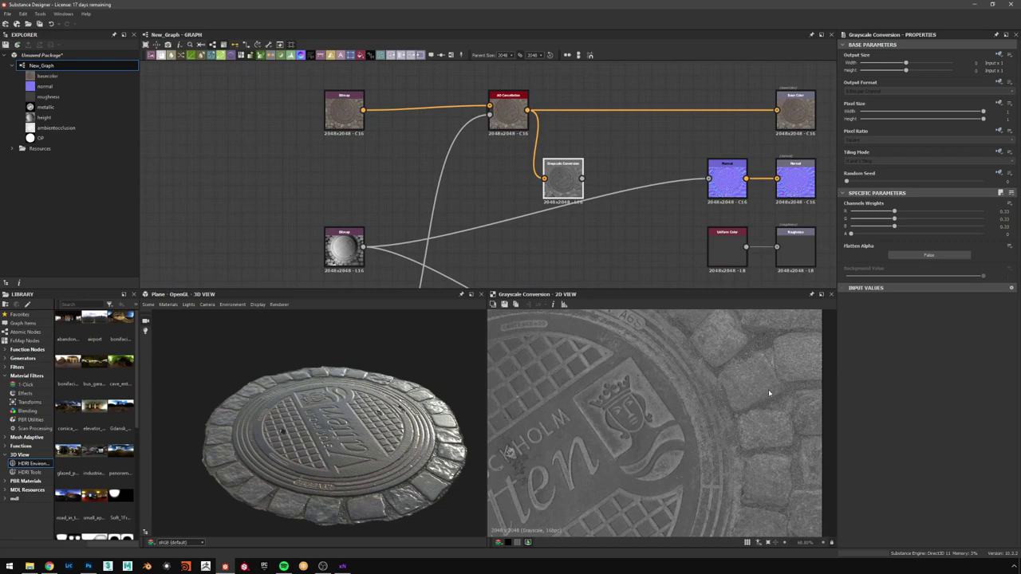
scroll(768, 389, up, 1)
scroll(767, 377, up, 2)
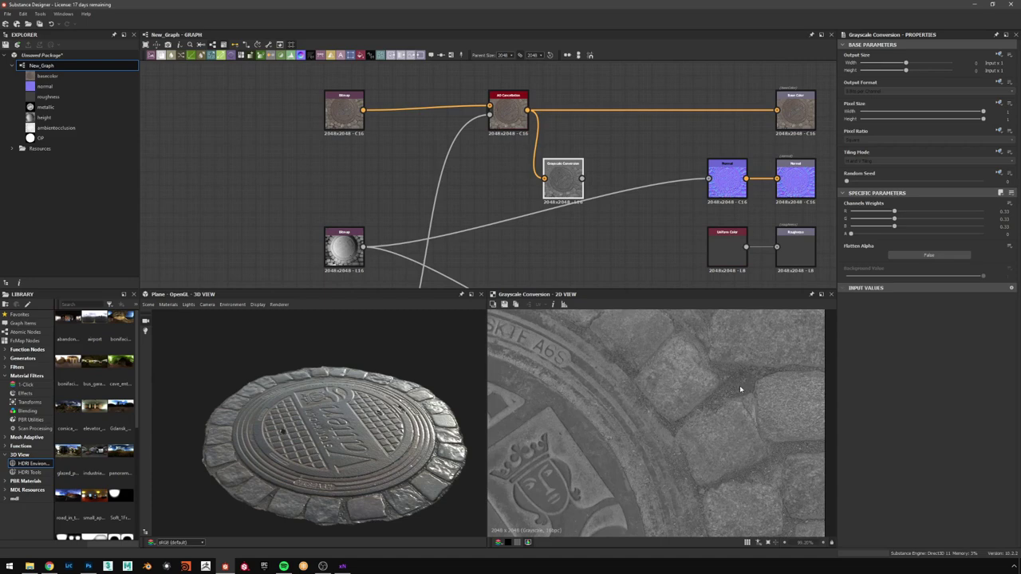
- Connect the Grayscale Conversion node to the Roughness output and place it in line with that output
drag(582, 178, 777, 246)
drag(431, 430, 389, 440)
scroll(389, 440, up, 3)
middle_drag(389, 441, 380, 387)
drag(364, 431, 357, 421)
drag(558, 183, 545, 249)
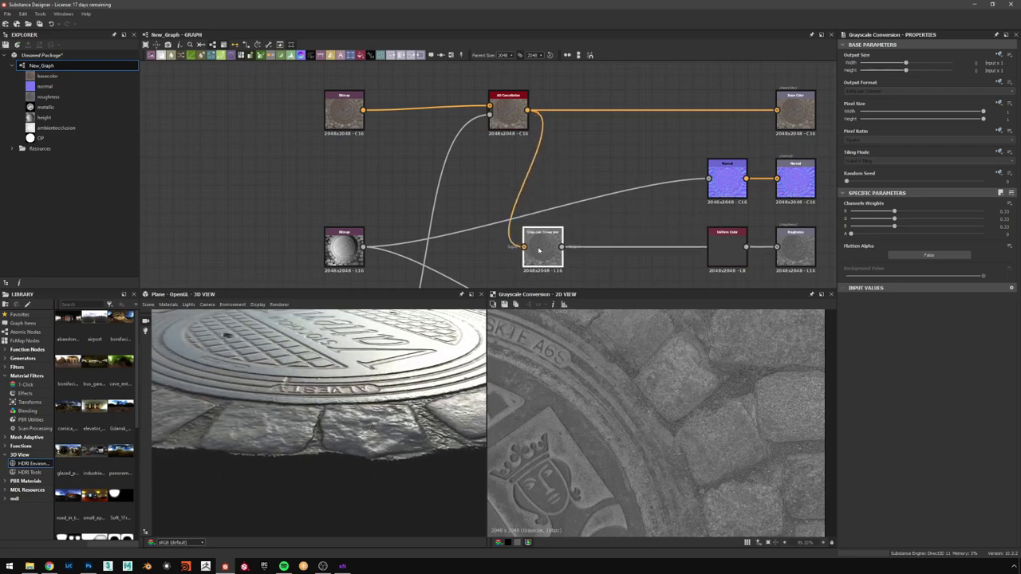
- Insert an Invert Grayscale node between the Grayscale Conversion node and the Roughness output
click(623, 237)
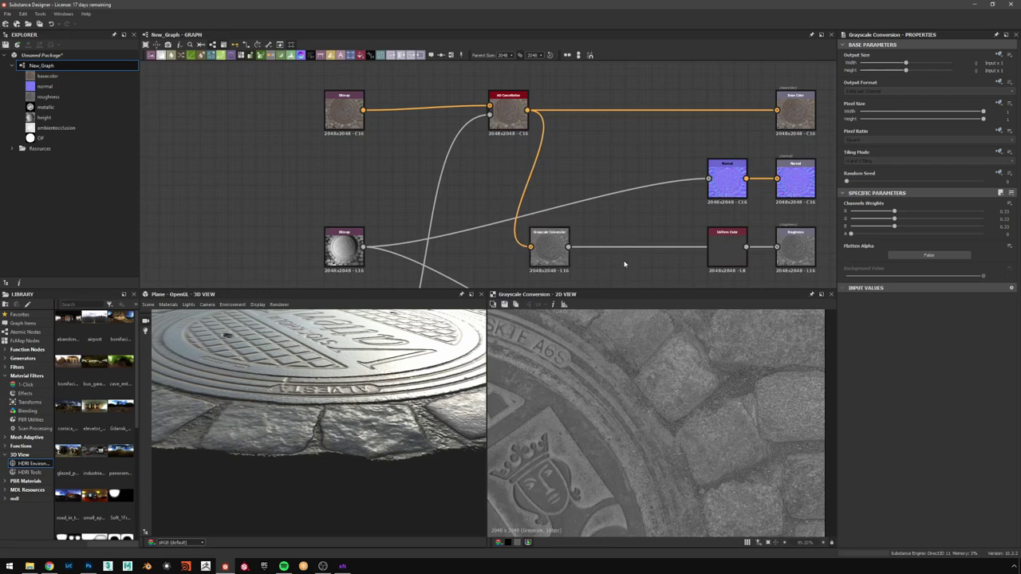
key(space)
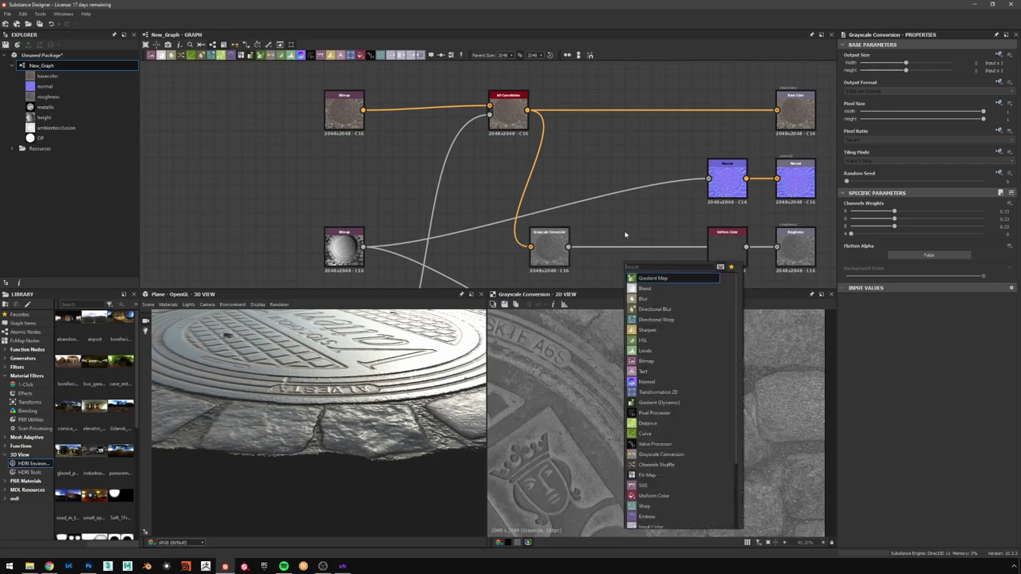
click(625, 234)
key(space)
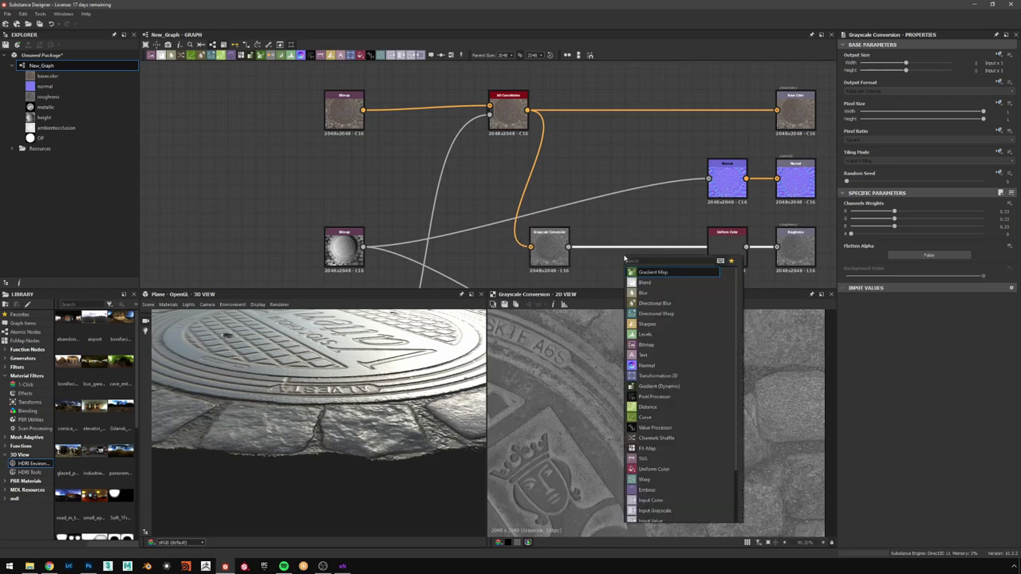
text(inv)
key(Return)
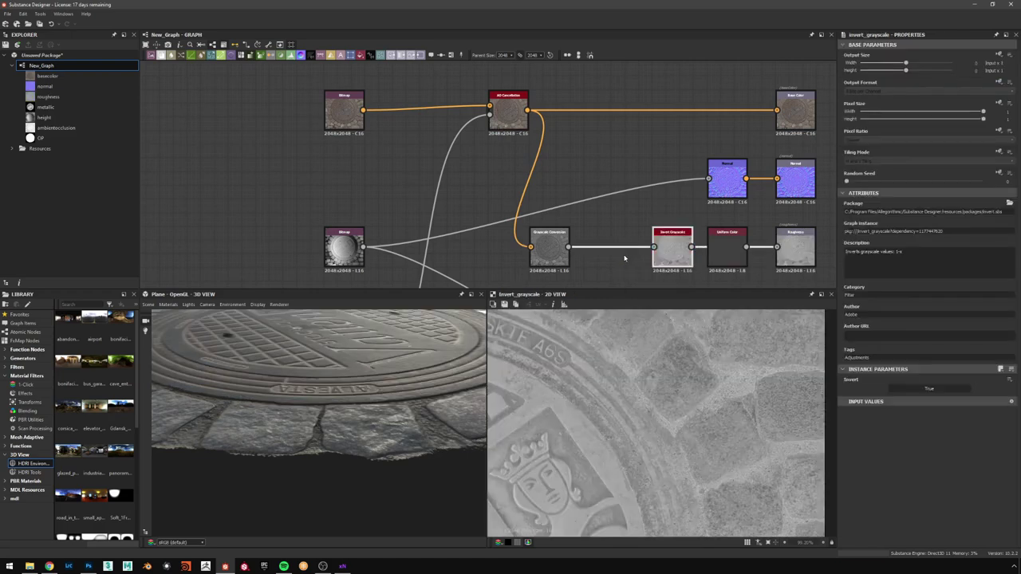
- Examine the inverted grayscale roughness up close across the cobblestones, the cover's rim and the crest
scroll(382, 394, up, 2)
scroll(382, 393, down, 5)
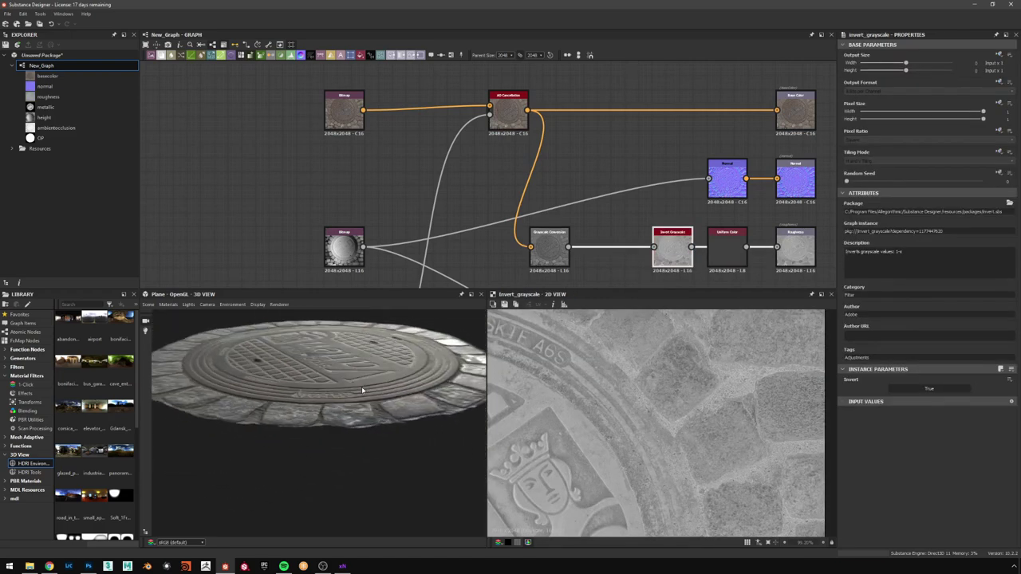
scroll(661, 406, down, 5)
middle_drag(629, 367, 727, 407)
scroll(599, 383, up, 4)
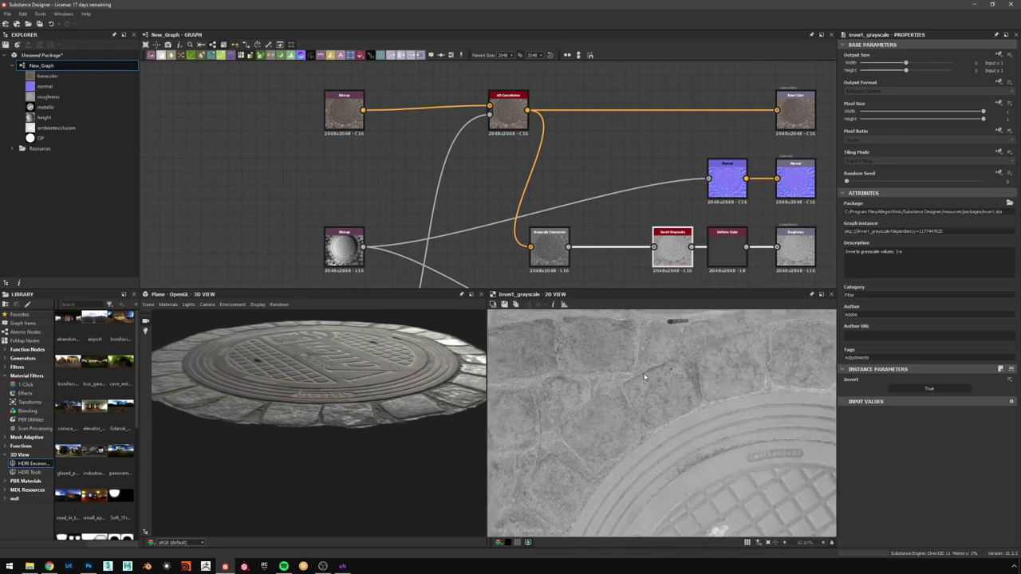
middle_drag(644, 377, 626, 365)
middle_drag(550, 518, 605, 401)
middle_drag(601, 470, 608, 406)
middle_drag(652, 483, 622, 408)
middle_drag(772, 522, 620, 435)
mouse_move(706, 456)
middle_down()
mouse_move(656, 429)
mouse_move(720, 438)
mouse_move(664, 439)
middle_up()
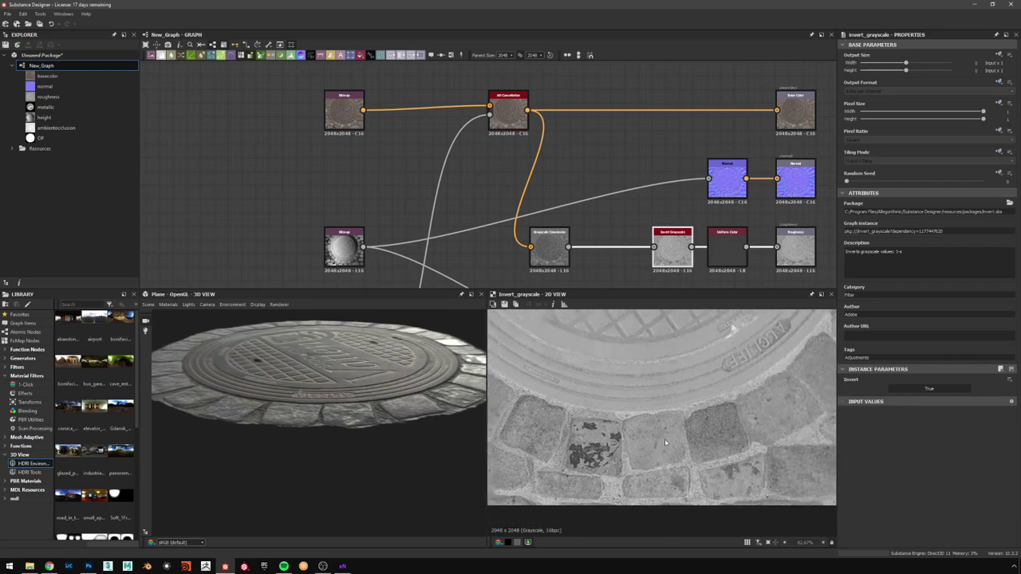
middle_drag(727, 436, 675, 455)
mouse_move(767, 389)
middle_down()
mouse_move(702, 431)
mouse_move(670, 478)
middle_up()
middle_drag(762, 331, 690, 470)
middle_drag(702, 323, 710, 408)
scroll(613, 223, down, 2)
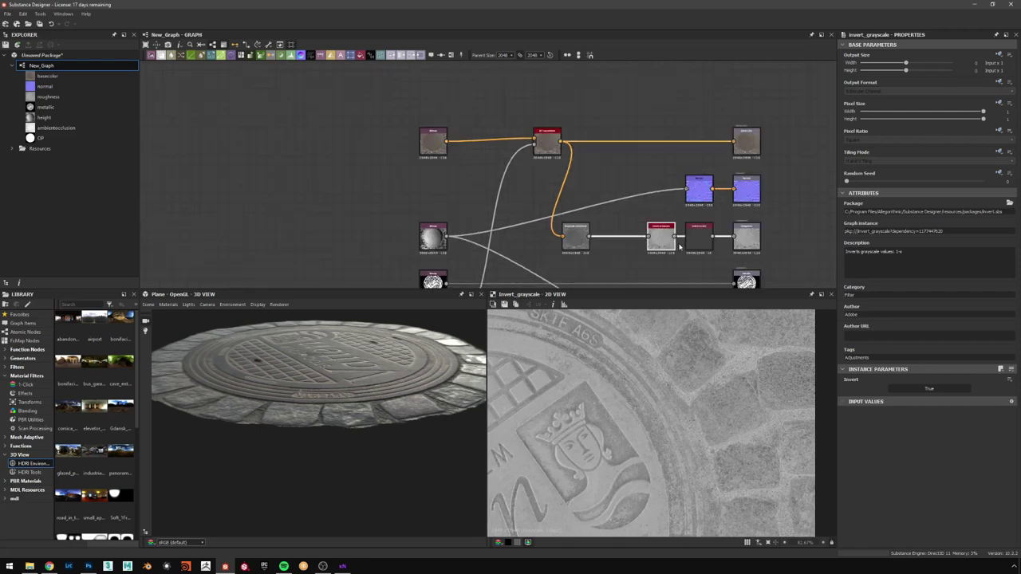
- Delete the unused Uniform Color node beside the Roughness output
click(696, 241)
key(Delete)
middle_drag(640, 226, 644, 191)
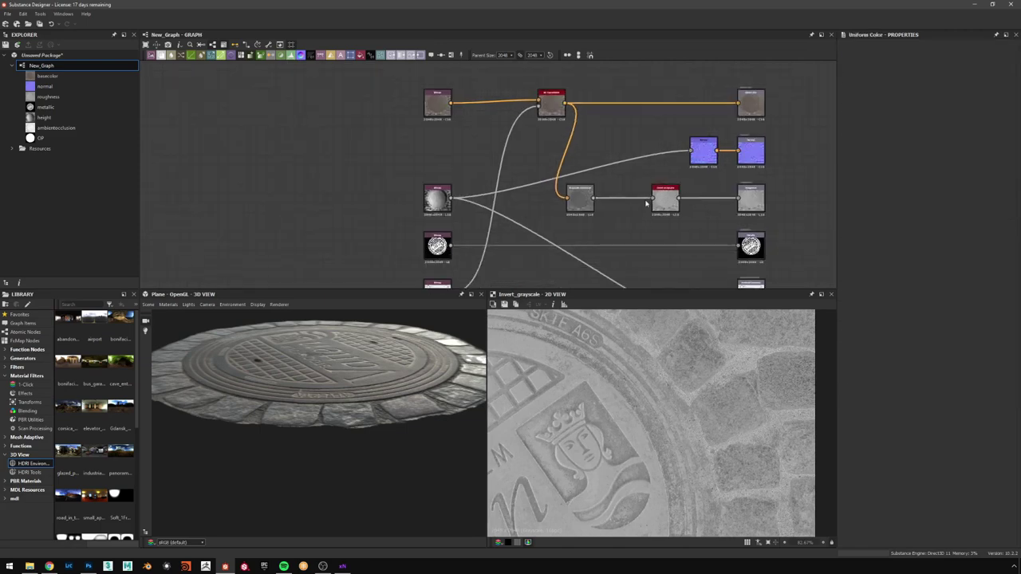
- Add a Blend node fed by the Invert Grayscale output, with the Invert Grayscale node placed beside the Grayscale Conversion
key(space)
click(666, 168)
mouse_move(665, 194)
mouse_down()
mouse_move(627, 195)
mouse_move(662, 180)
mouse_up()
click(678, 177)
key(space)
click(698, 204)
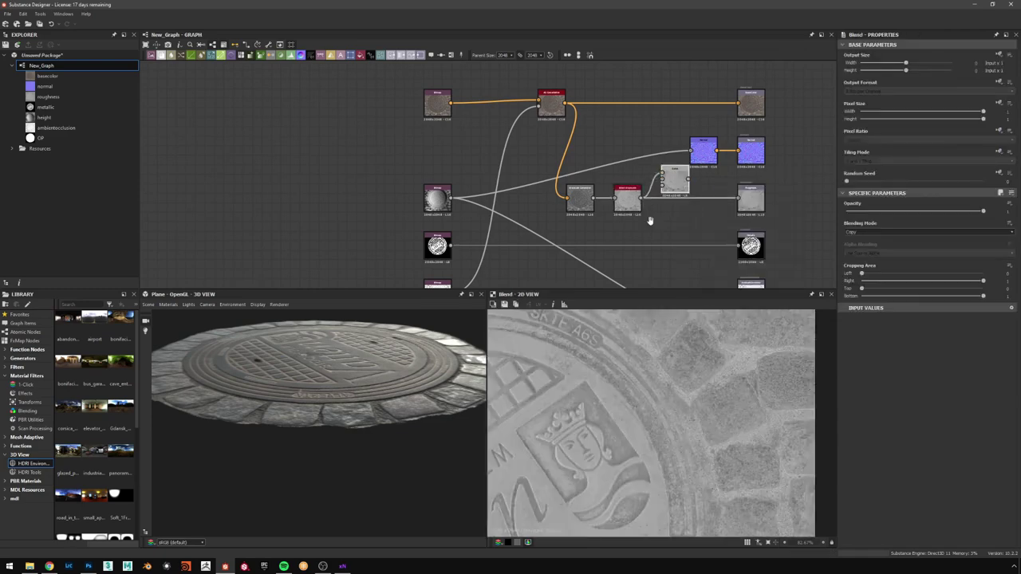
- Connect the occlusion bitmap to the Blend node's background input and display the Blend result
middle_drag(508, 269, 523, 166)
double_click(464, 189)
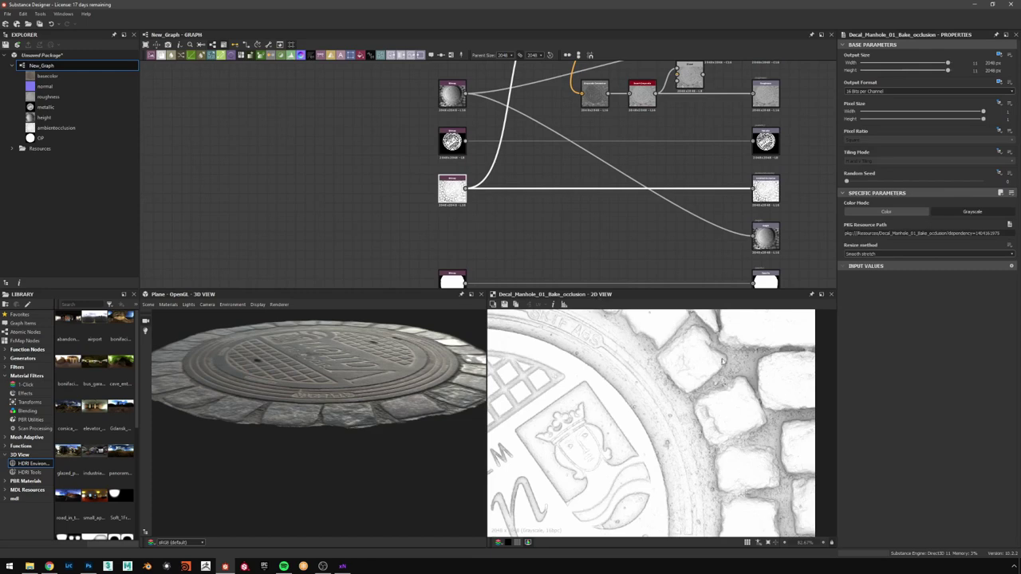
click(467, 189)
middle_drag(612, 153, 589, 251)
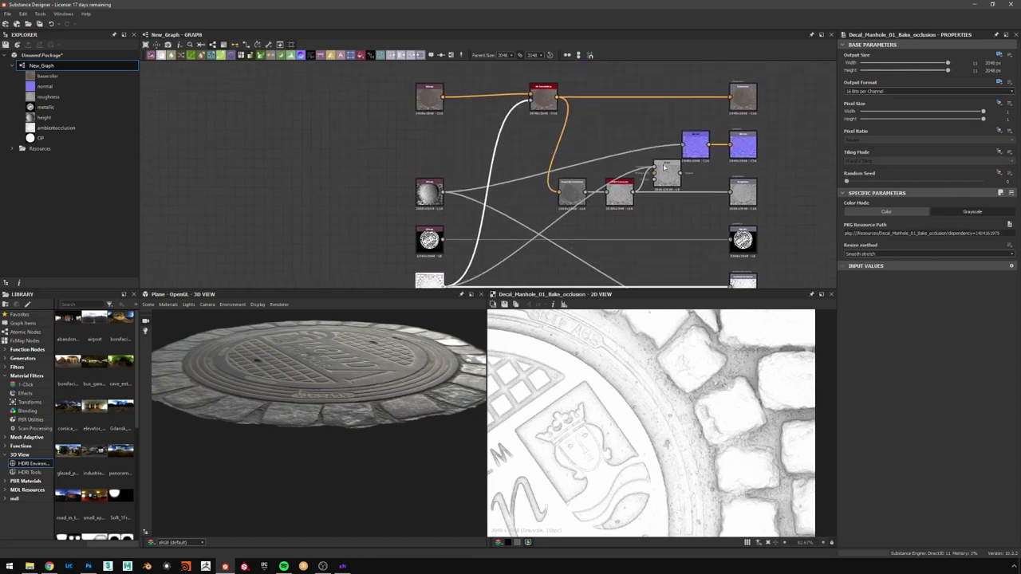
drag(658, 175, 654, 171)
double_click(667, 173)
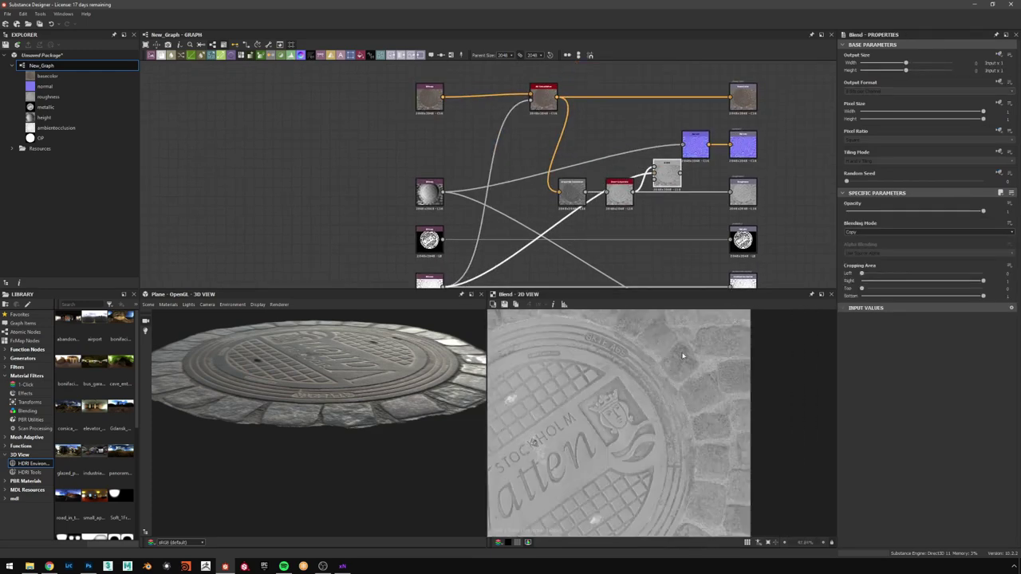
- Set the Blend node's blending mode to Divide, place the node below the roughness connection and check the result
click(861, 234)
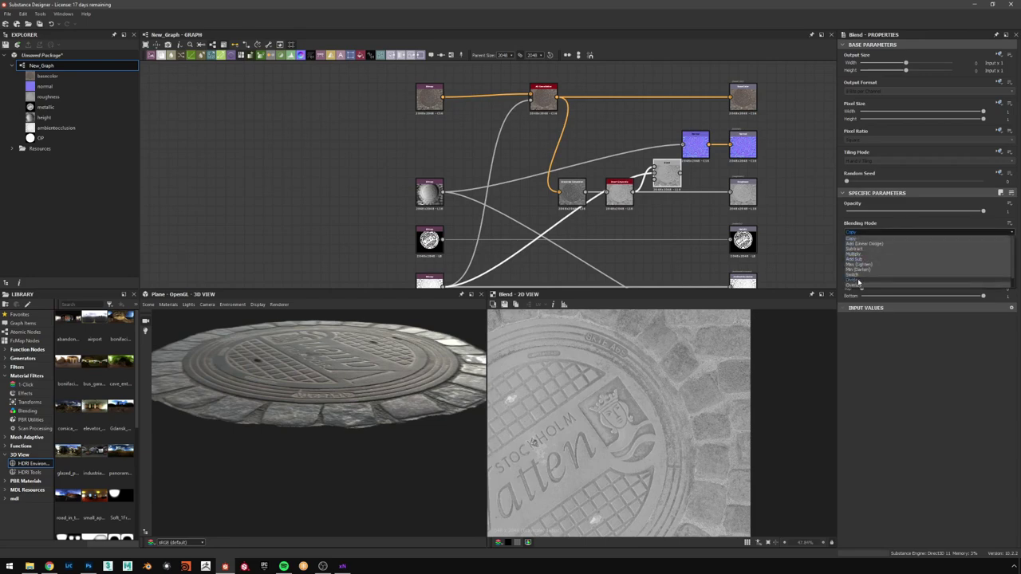
click(860, 280)
drag(668, 165, 678, 209)
scroll(664, 220, up, 2)
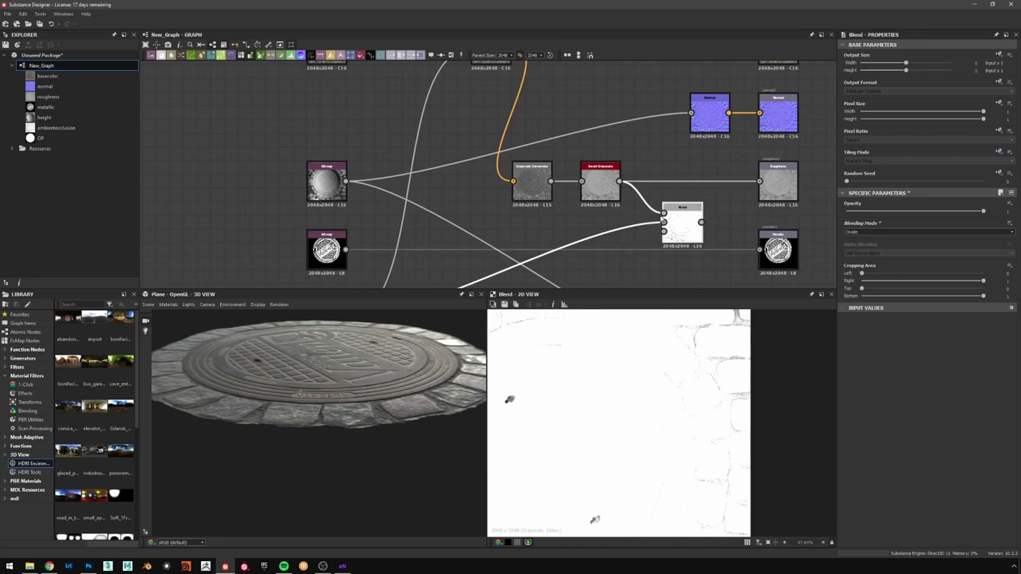
scroll(683, 213, up, 3)
scroll(714, 361, down, 1)
scroll(710, 365, down, 3)
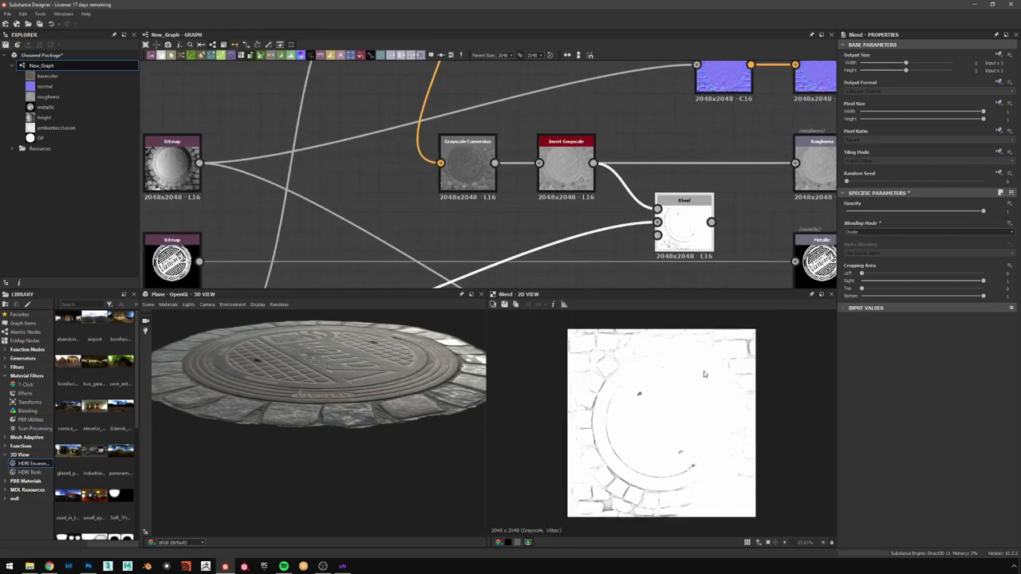
scroll(615, 508, up, 4)
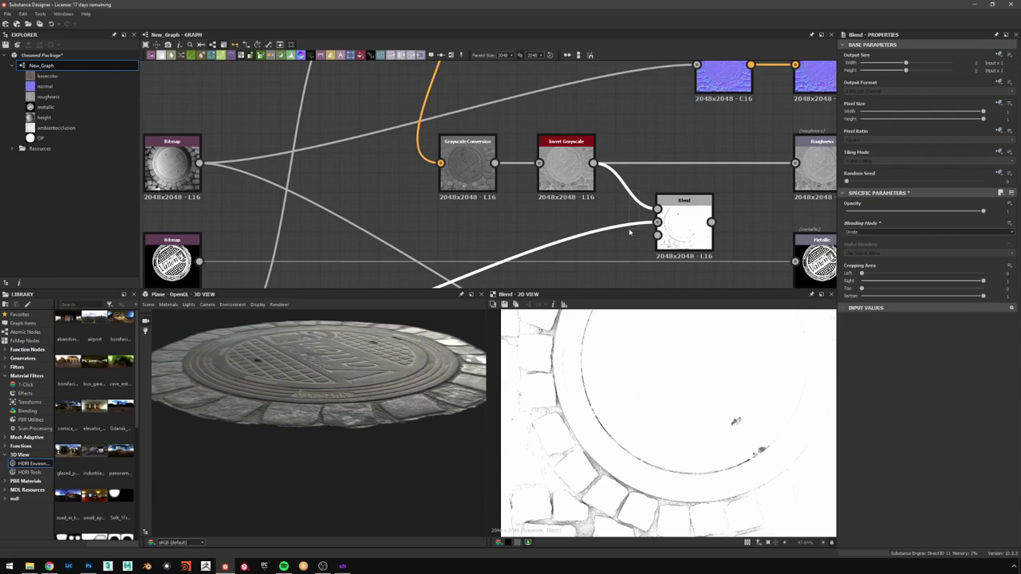
- Swap the Blend node's foreground and background inputs and compare the result with the Invert Grayscale output
drag(646, 195, 635, 242)
key(x)
key(f)
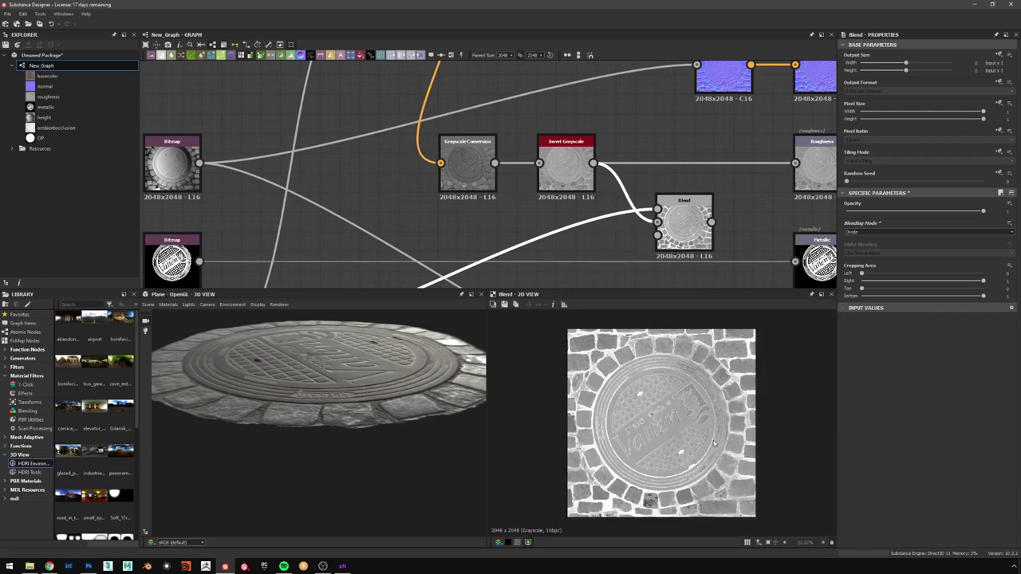
scroll(764, 391, up, 6)
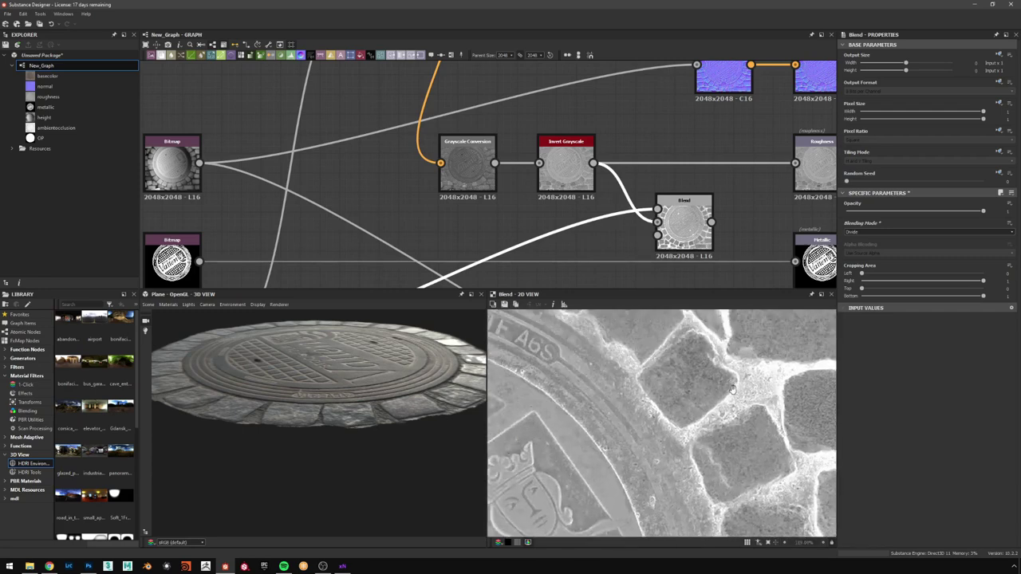
middle_drag(724, 418, 830, 439)
middle_drag(510, 352, 685, 407)
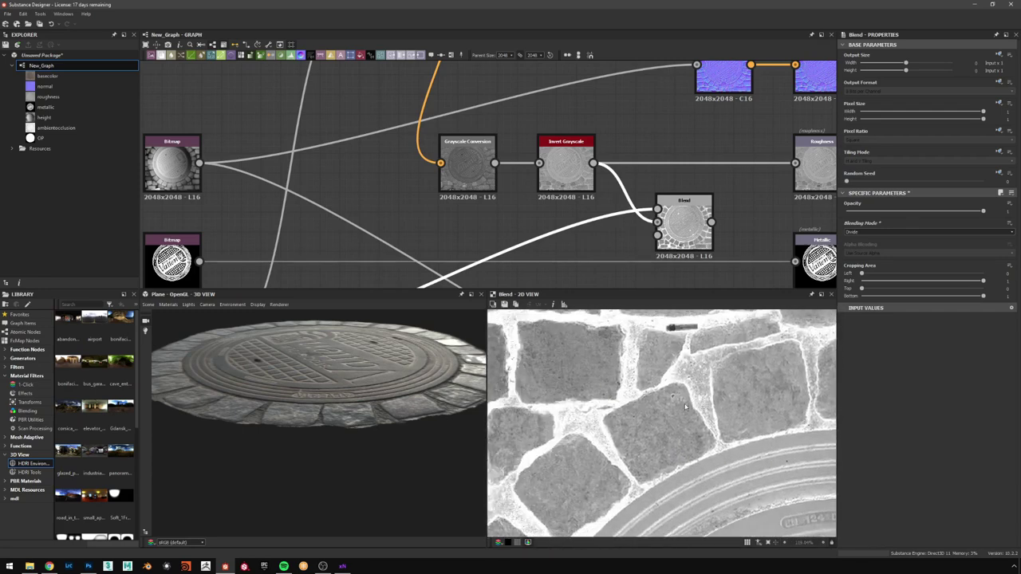
double_click(566, 177)
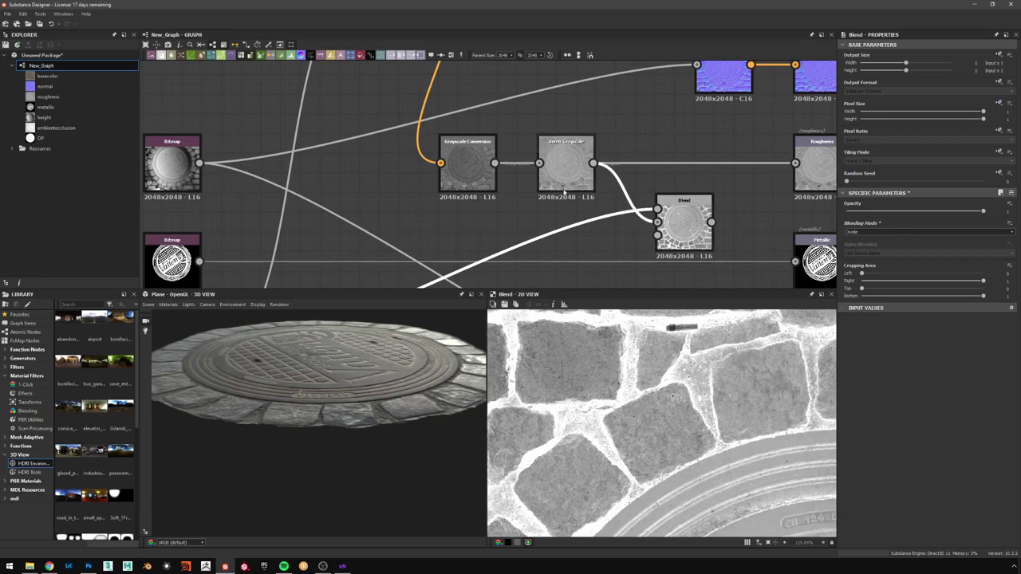
double_click(706, 223)
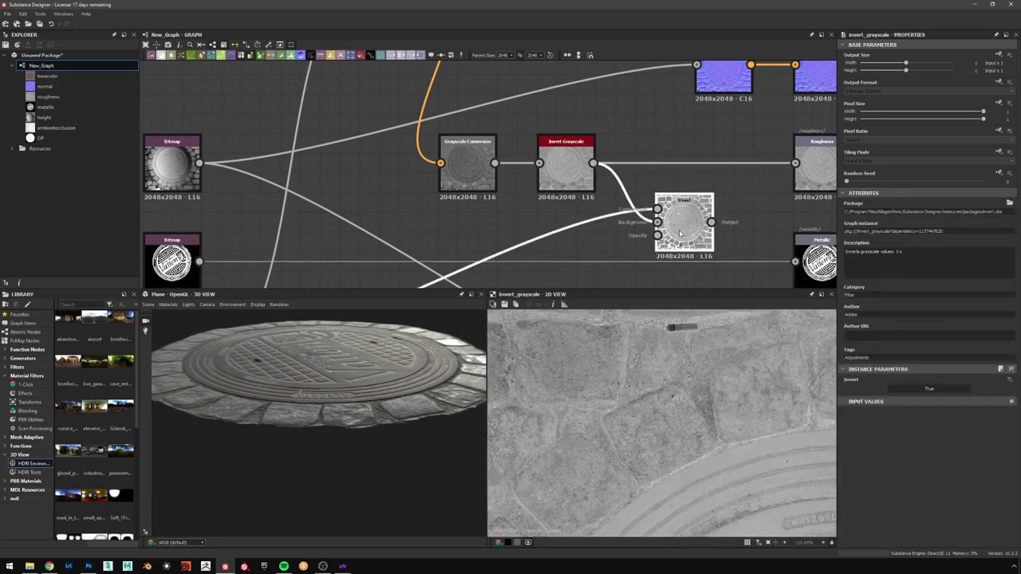
- Connect the Divide Blend node's output to the Roughness output and check the manhole's shading in the 3D view
drag(712, 222, 795, 163)
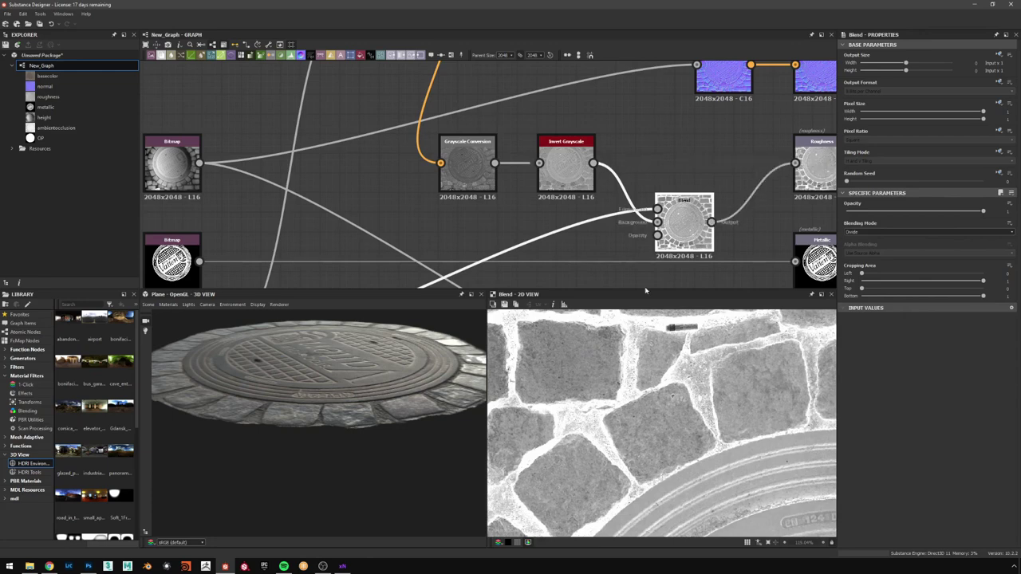
mouse_move(357, 394)
mouse_down()
mouse_move(238, 381)
mouse_move(385, 389)
mouse_move(373, 386)
mouse_move(375, 397)
mouse_move(389, 396)
mouse_move(368, 390)
mouse_up()
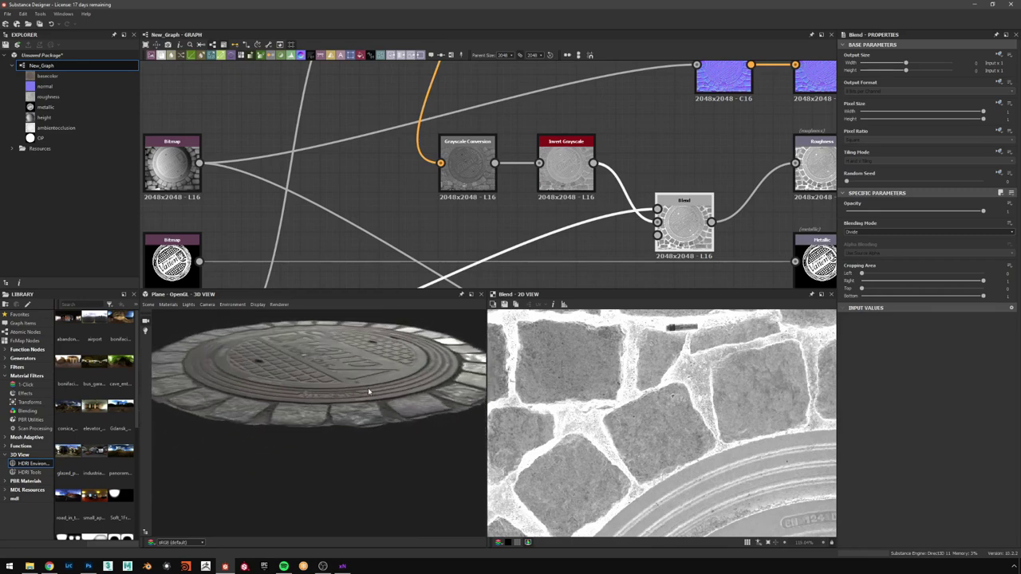
scroll(556, 208, down, 4)
scroll(557, 198, up, 3)
- Insert a Levels node between Invert Grayscale and the Blend node, in line with the Invert Grayscale node
drag(503, 148, 512, 180)
click(558, 188)
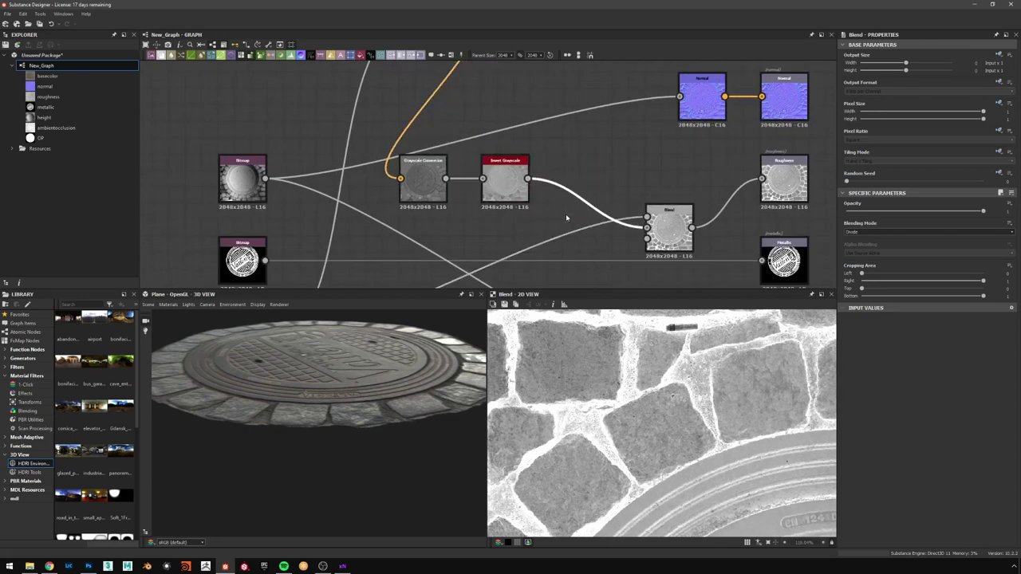
key(space)
text(lev)
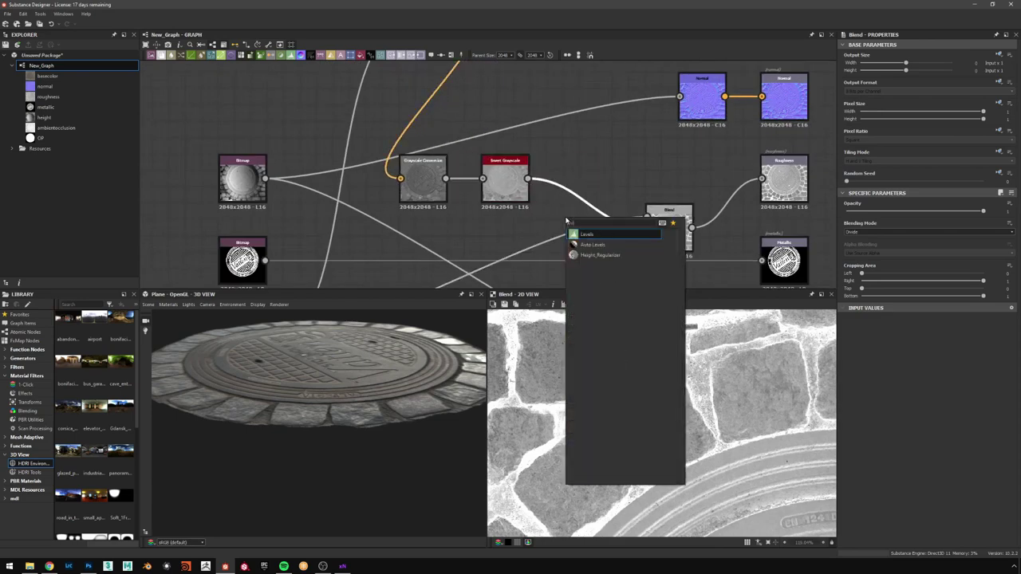
key(Return)
drag(579, 213, 579, 189)
- Increase the Levels node's contrast by moving its white and black input points inward, and inspect the effect in the 3D view
scroll(661, 401, down, 6)
scroll(702, 406, up, 3)
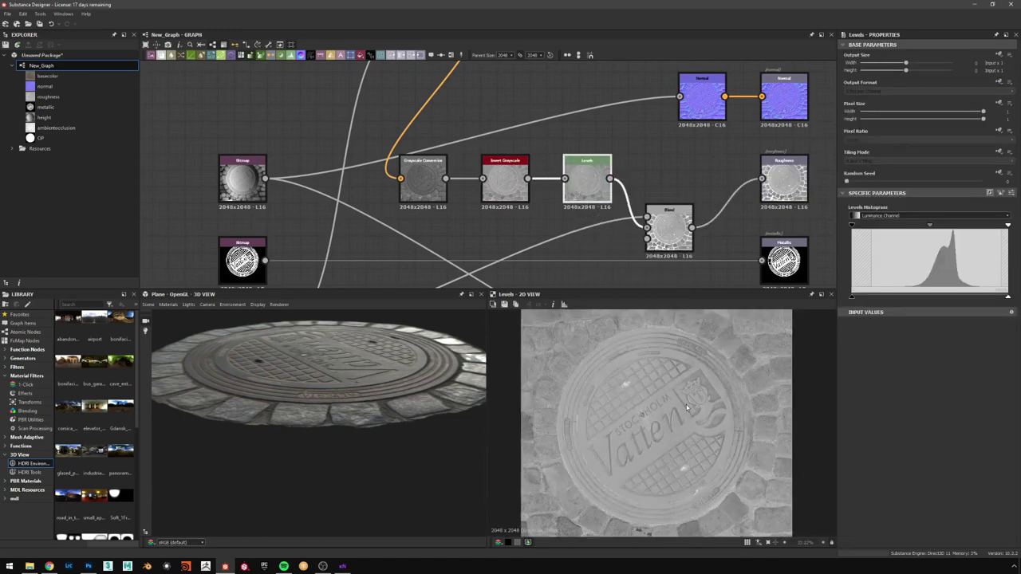
scroll(722, 402, down, 2)
scroll(722, 403, up, 4)
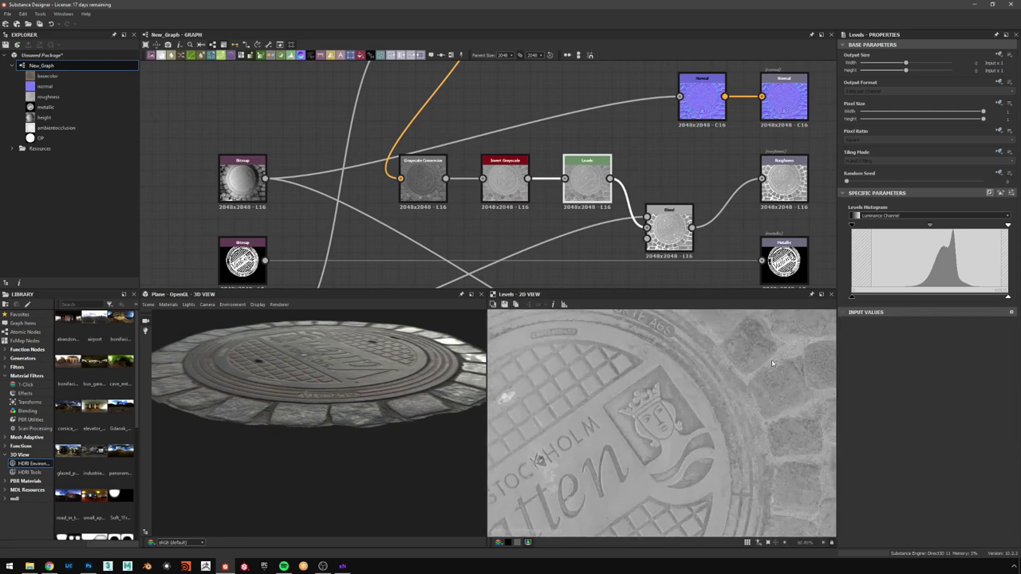
drag(1007, 226, 985, 232)
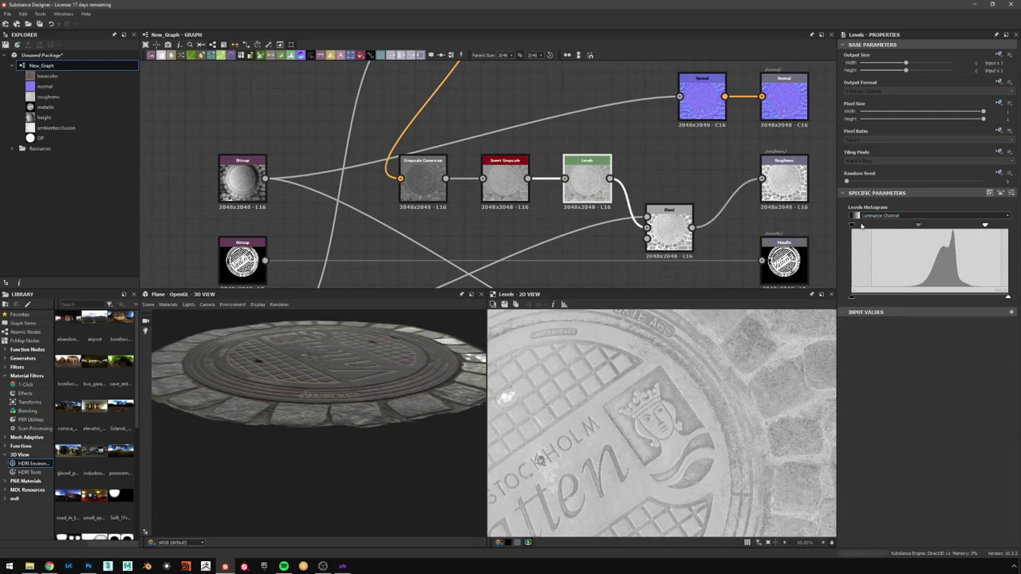
drag(851, 228, 891, 228)
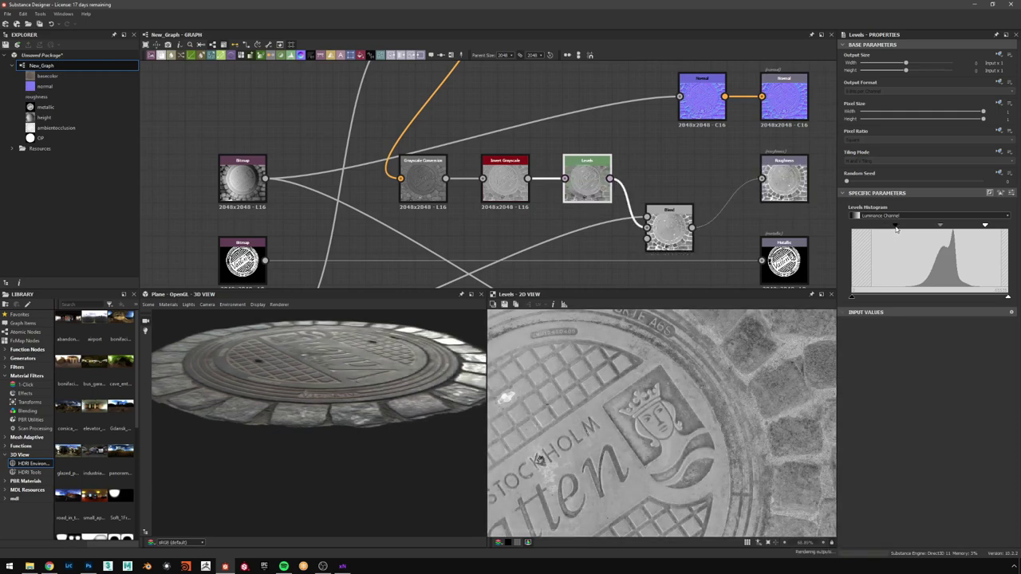
scroll(369, 364, down, 3)
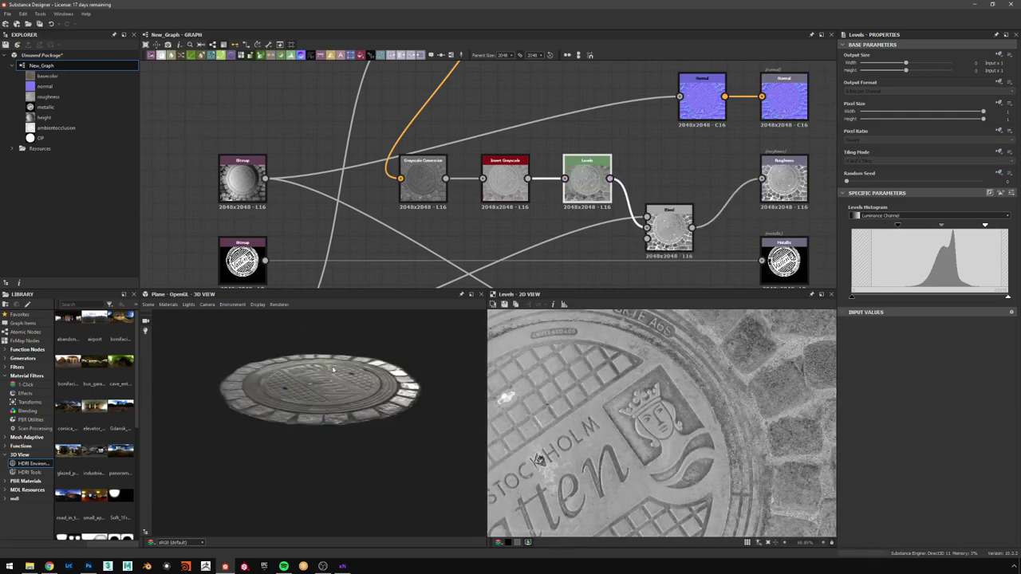
drag(370, 364, 411, 342)
scroll(343, 366, up, 3)
scroll(645, 180, down, 3)
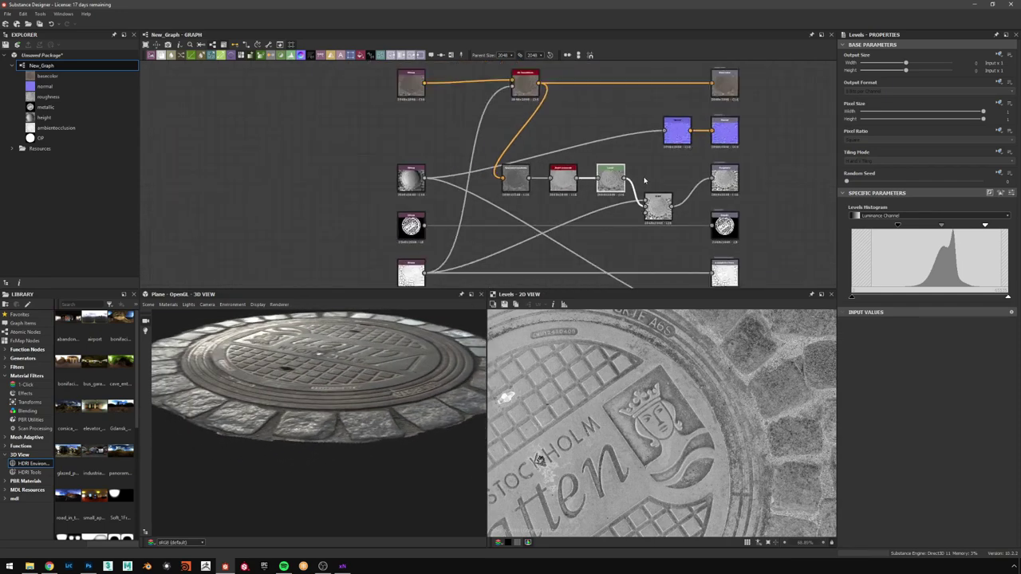
- Align the Blend node with the roughness chain and move the bitmaps and AO Cancellation node farther from the outputs
middle_drag(645, 180, 643, 103)
scroll(643, 104, up, 3)
drag(651, 144, 652, 95)
scroll(634, 122, down, 3)
scroll(610, 123, up, 1)
middle_drag(608, 123, 642, 213)
scroll(556, 166, down, 3)
middle_drag(556, 166, 575, 140)
drag(492, 103, 500, 233)
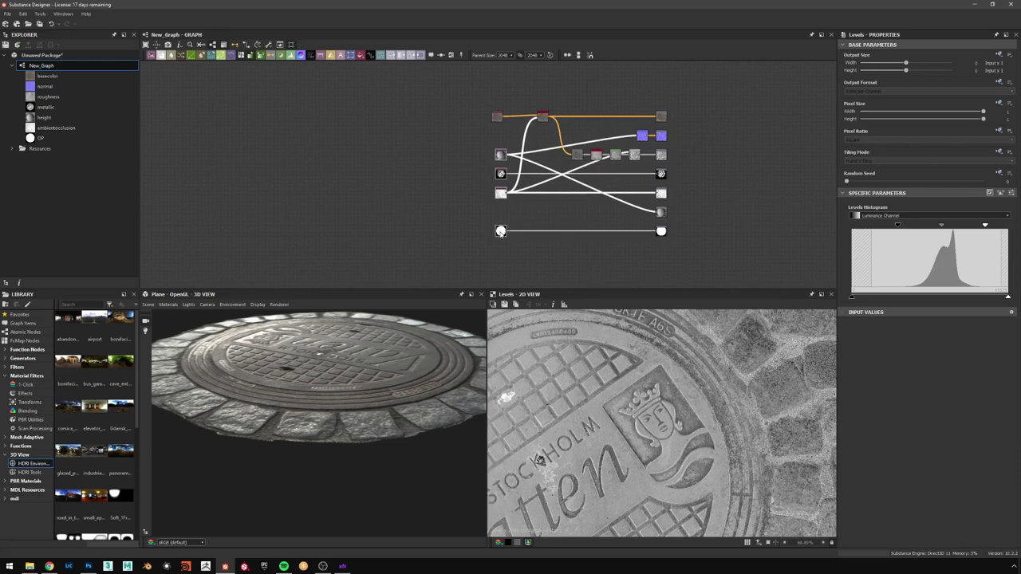
scroll(590, 189, up, 1)
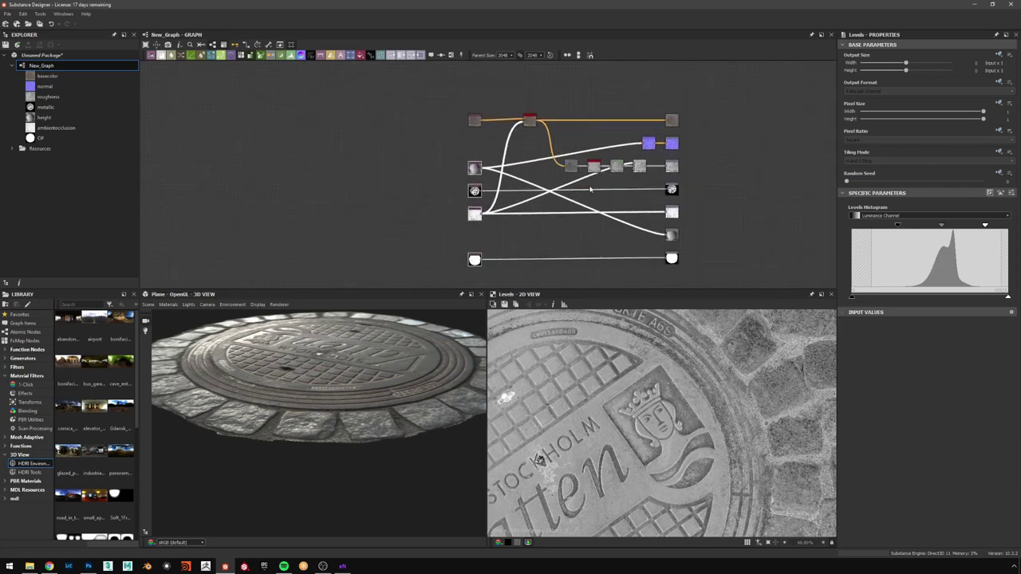
- Examine the manhole from several angles in the 3D view and display the AO Cancellation result
scroll(590, 189, up, 3)
drag(379, 369, 360, 429)
scroll(359, 372, up, 3)
scroll(378, 371, down, 2)
middle_drag(594, 114, 597, 192)
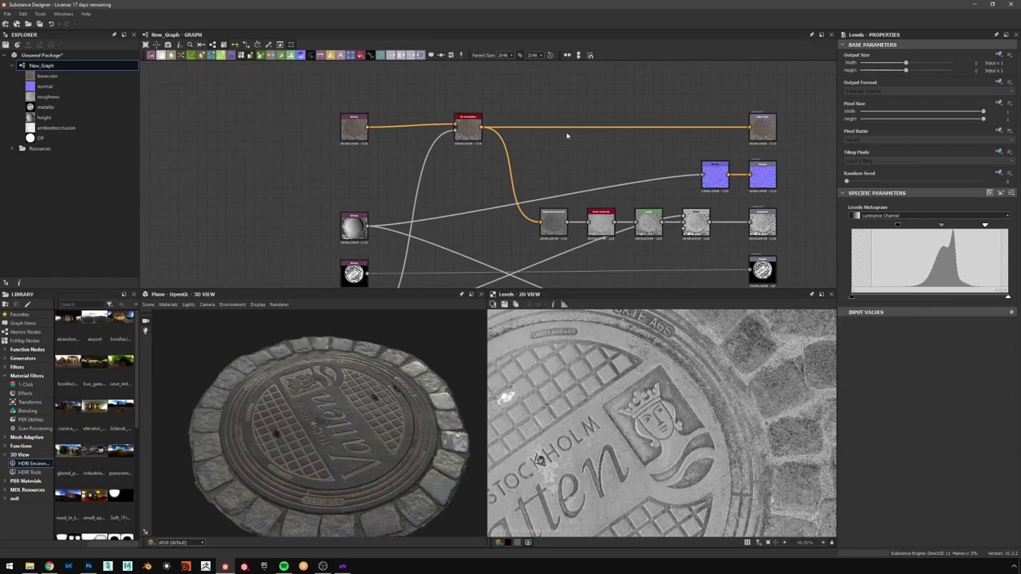
middle_drag(567, 137, 575, 142)
scroll(497, 147, up, 4)
double_click(472, 134)
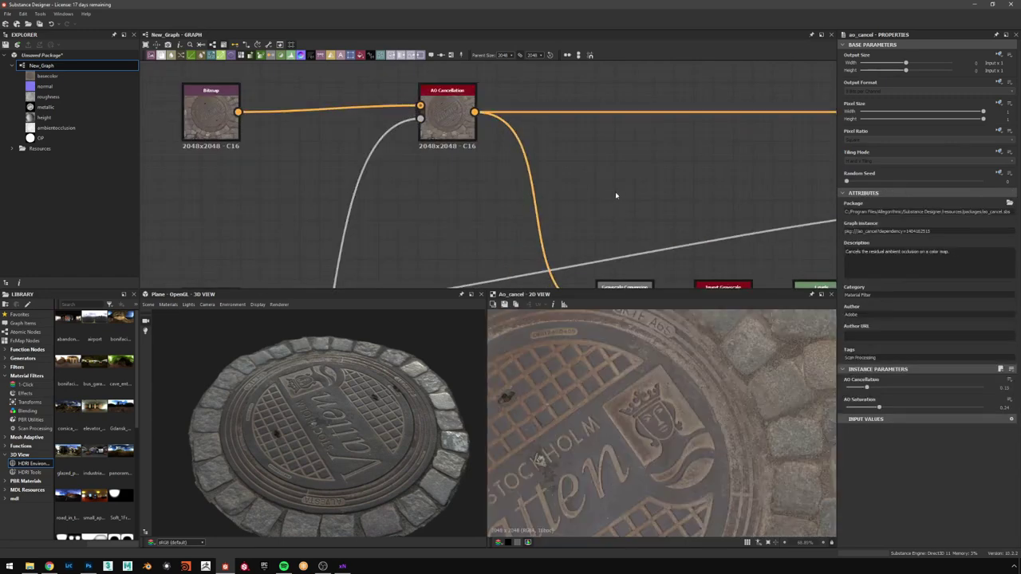
scroll(615, 193, down, 5)
scroll(618, 196, up, 3)
scroll(624, 205, down, 3)
middle_drag(624, 205, 652, 123)
scroll(652, 124, up, 3)
middle_drag(733, 176, 672, 165)
drag(331, 401, 345, 362)
- Shift the roughness chain away from its output and add a second Blend node fed by the first Blend's output
scroll(541, 209, down, 5)
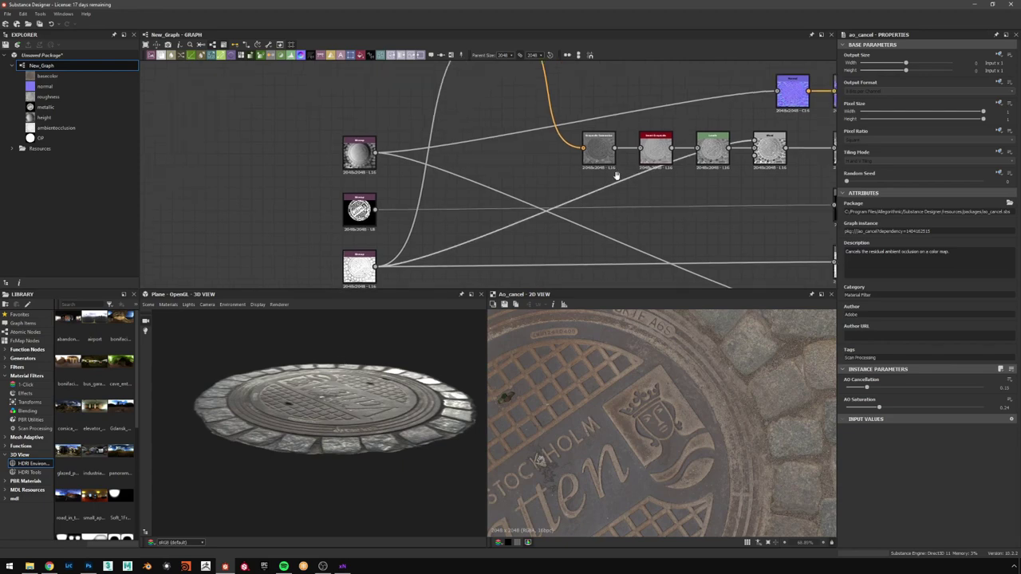
scroll(582, 141, up, 1)
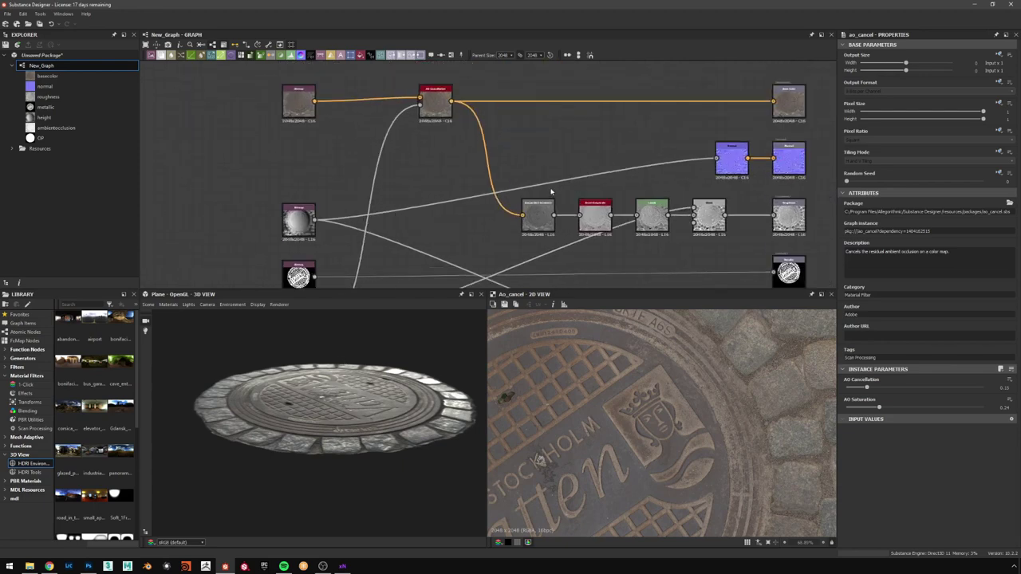
drag(683, 227, 615, 227)
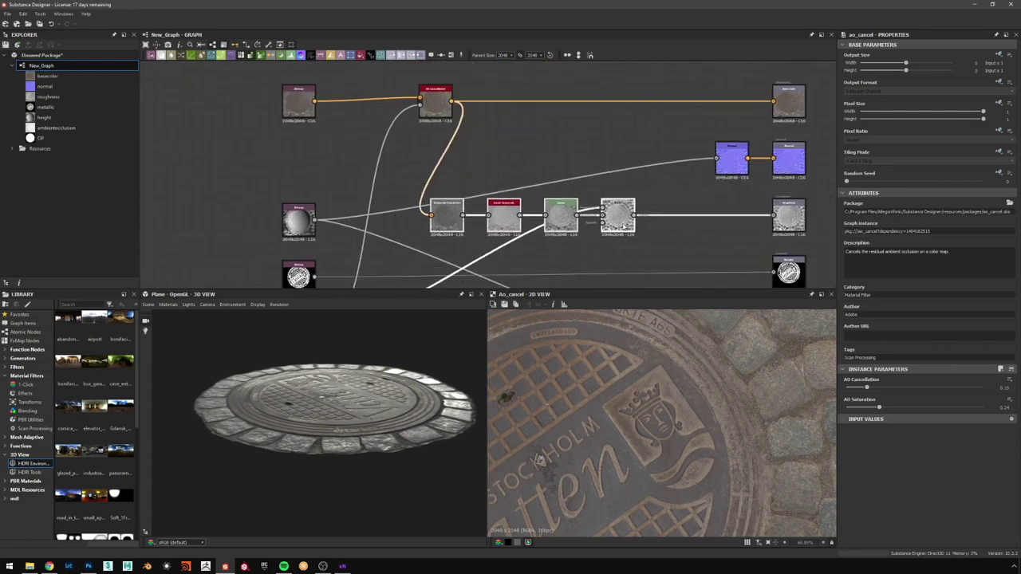
key(space)
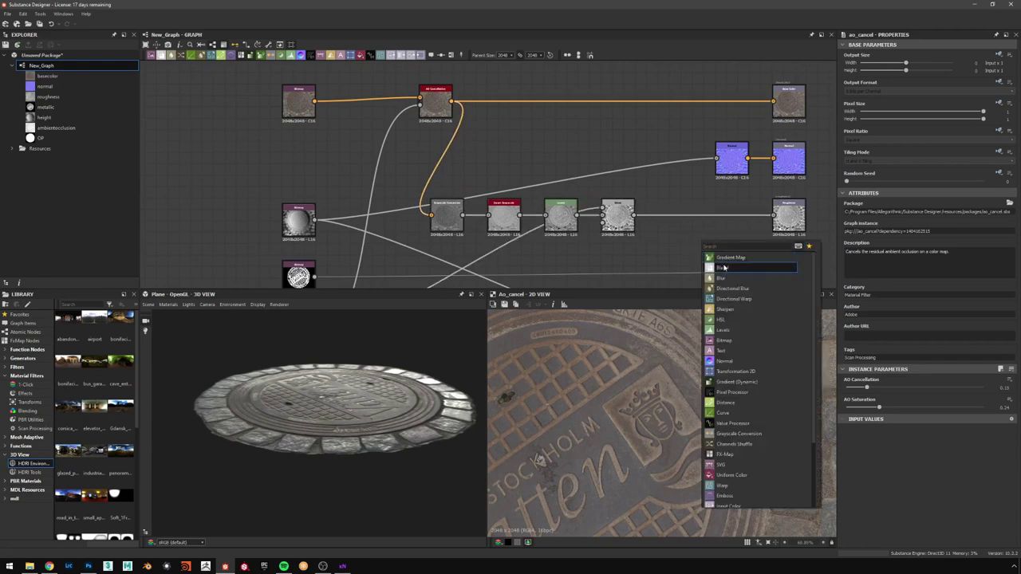
click(722, 267)
drag(633, 215, 682, 231)
middle_drag(608, 245, 657, 207)
middle_drag(589, 203, 594, 195)
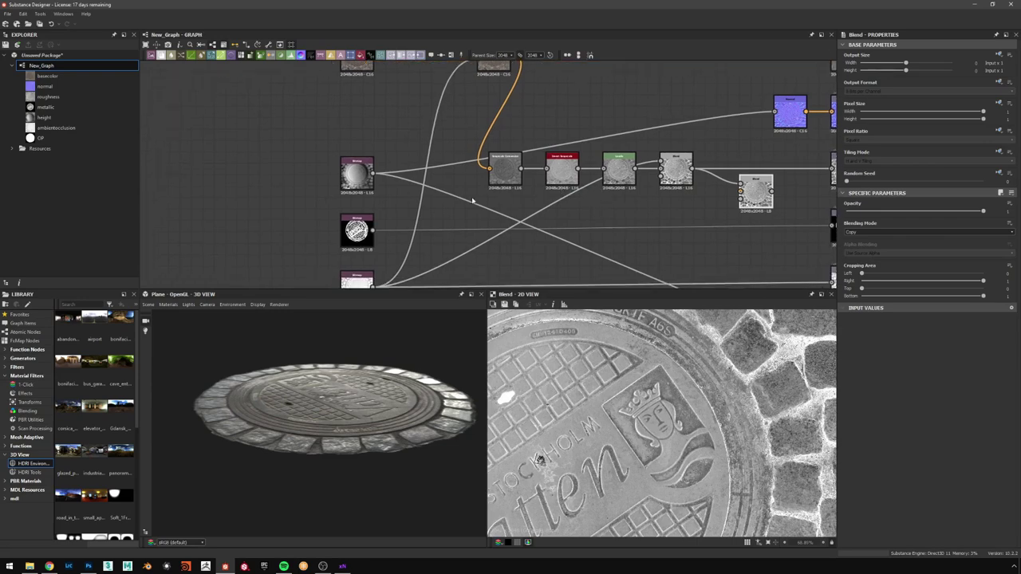
- Add a Uniform Color node in Grayscale mode, keep it black and connect it to the new Blend node's background input
click(639, 214)
key(space)
text(uni)
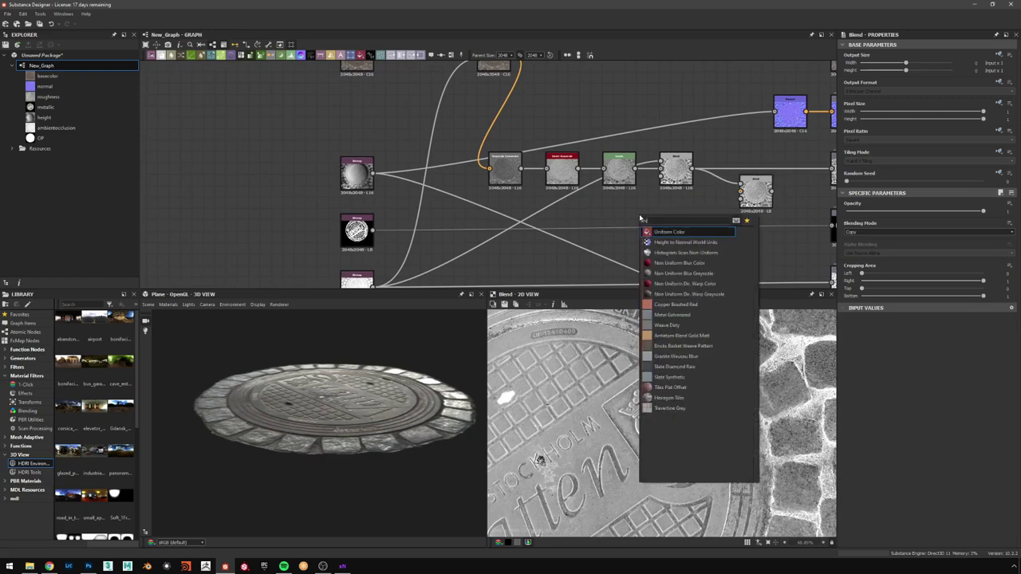
key(Return)
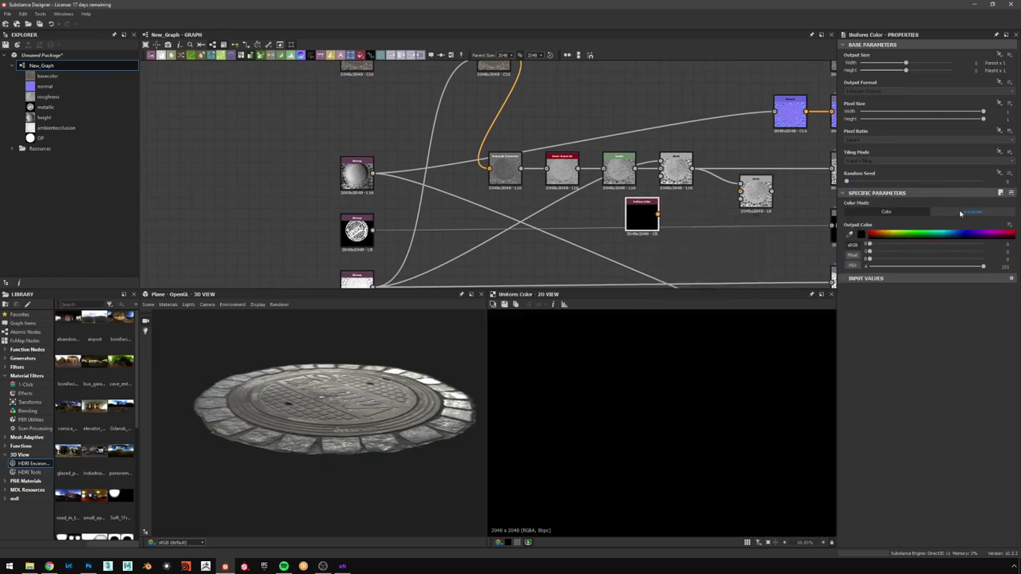
drag(659, 214, 742, 192)
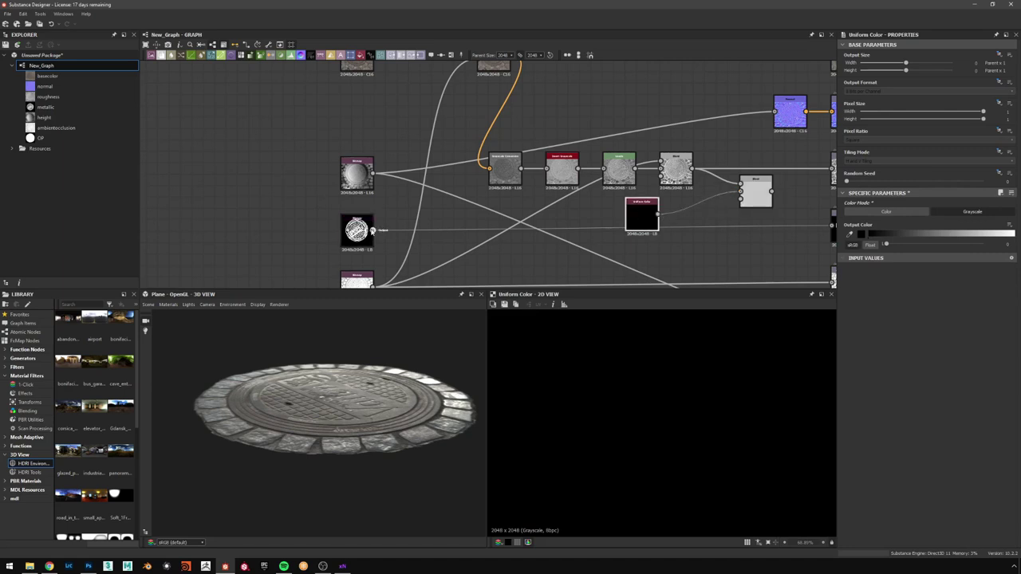
- Connect the metalness bitmap to the new Blend node's opacity input and display the mask and the Blend result
drag(372, 230, 741, 198)
double_click(356, 231)
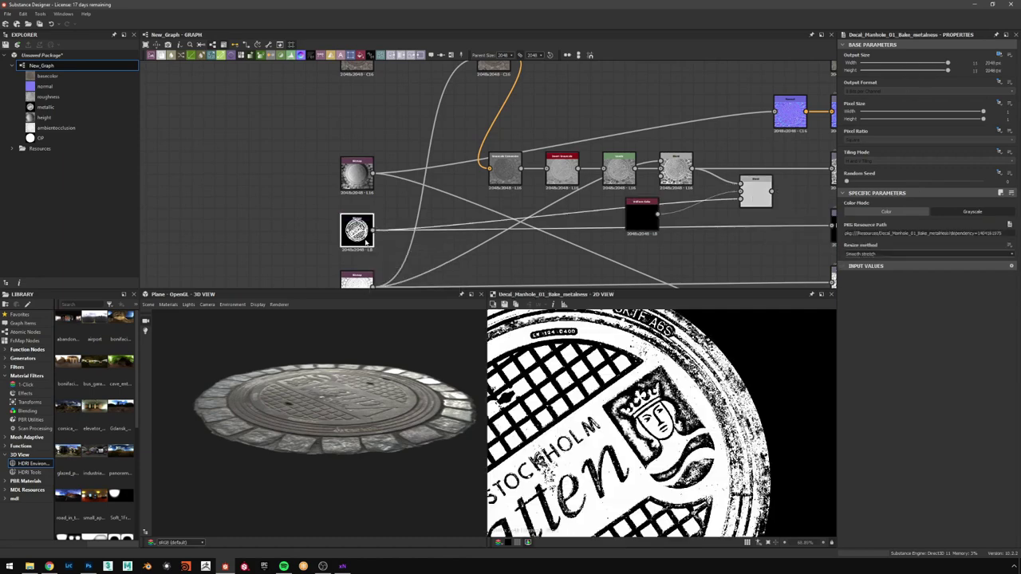
double_click(755, 191)
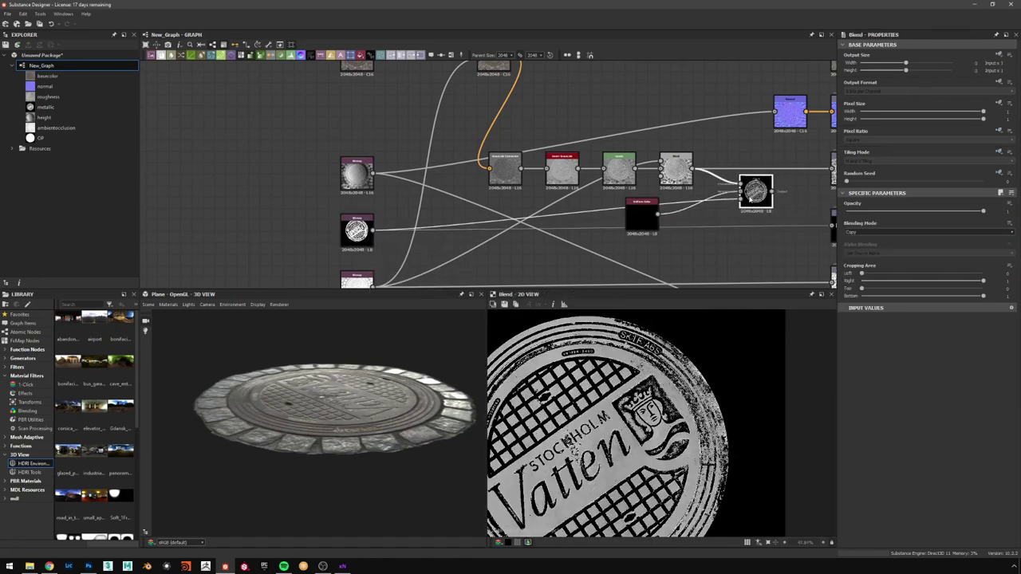
- Set the new Blend node's blending mode to Multiply, swap its foreground and background inputs and inspect the result
click(882, 234)
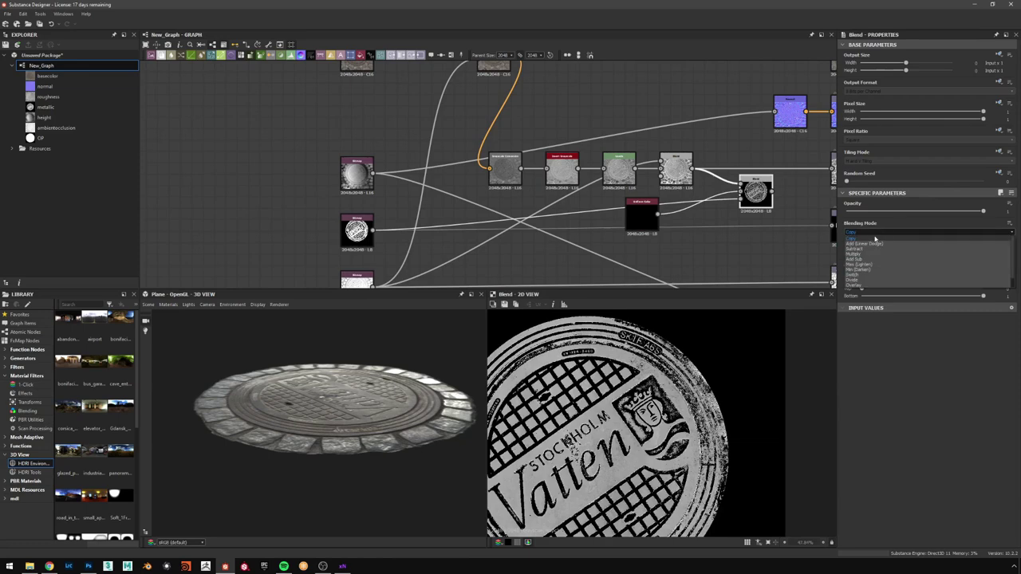
click(863, 255)
scroll(698, 402, down, 1)
click(729, 182)
ctrl+click(731, 193)
key(x)
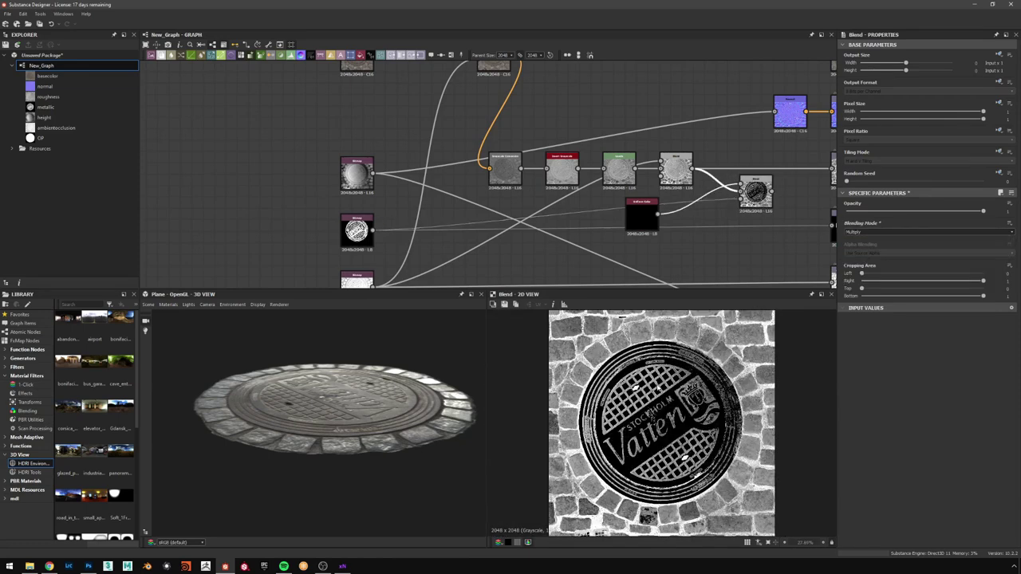
scroll(683, 386, up, 1)
scroll(689, 406, up, 3)
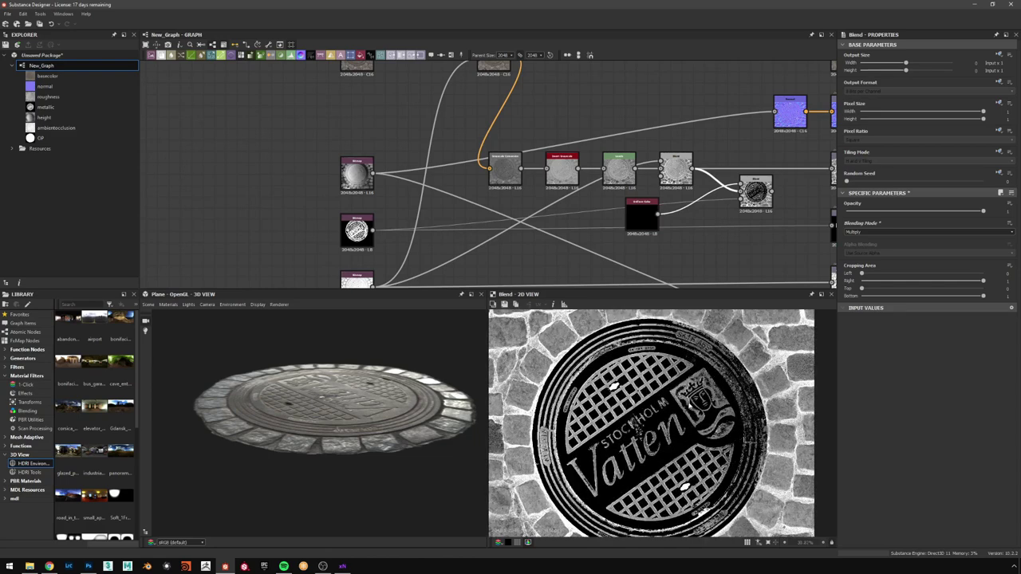
- Connect the Multiply Blend node's output to the Roughness output and check the metal's reflections in the 3D view
middle_drag(770, 190, 699, 231)
drag(699, 231, 758, 208)
drag(437, 379, 412, 379)
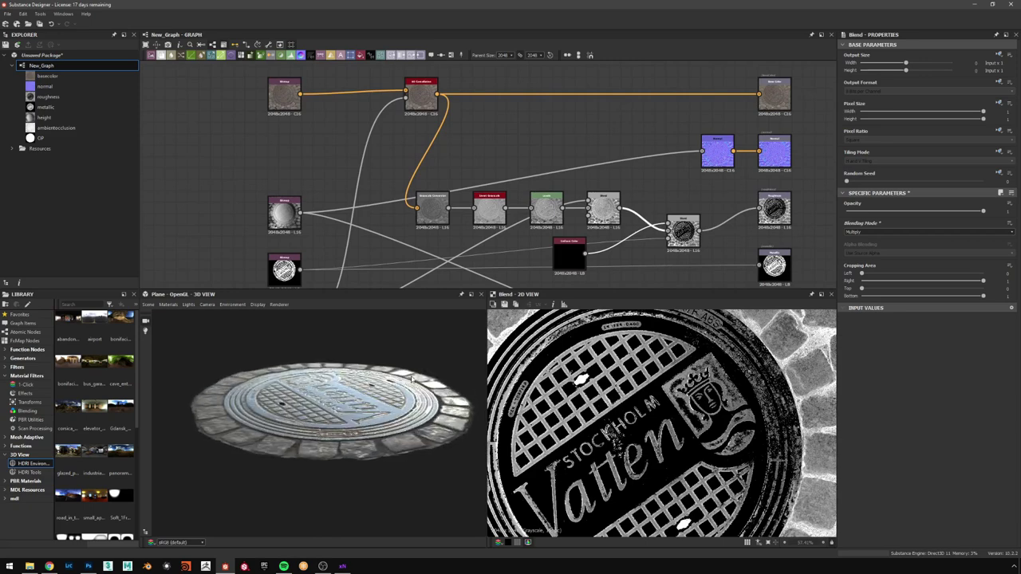
- Lower the Multiply Blend node's opacity to about 0.42 while checking the manhole's gloss in the 3D view
click(683, 233)
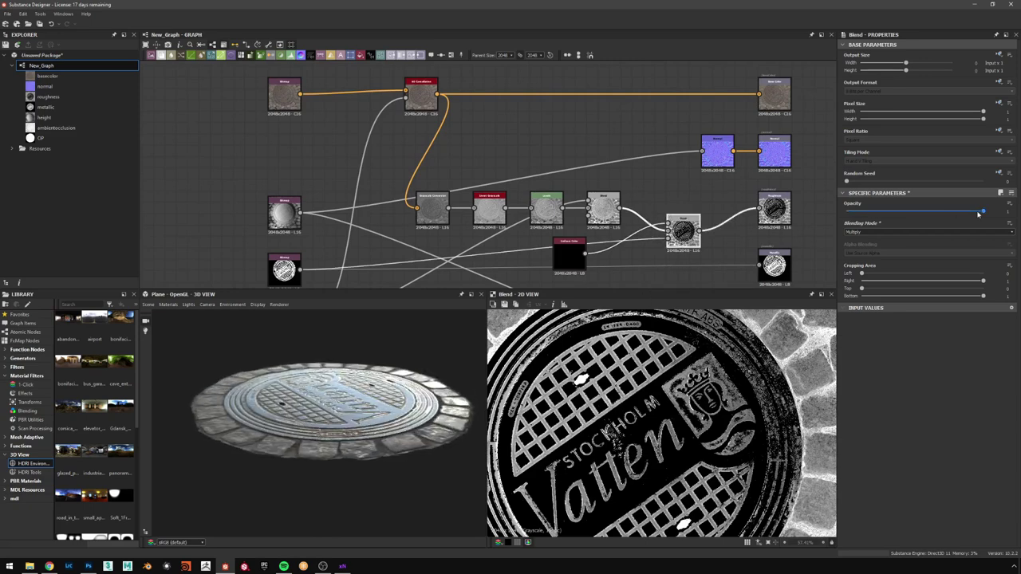
drag(979, 212, 909, 212)
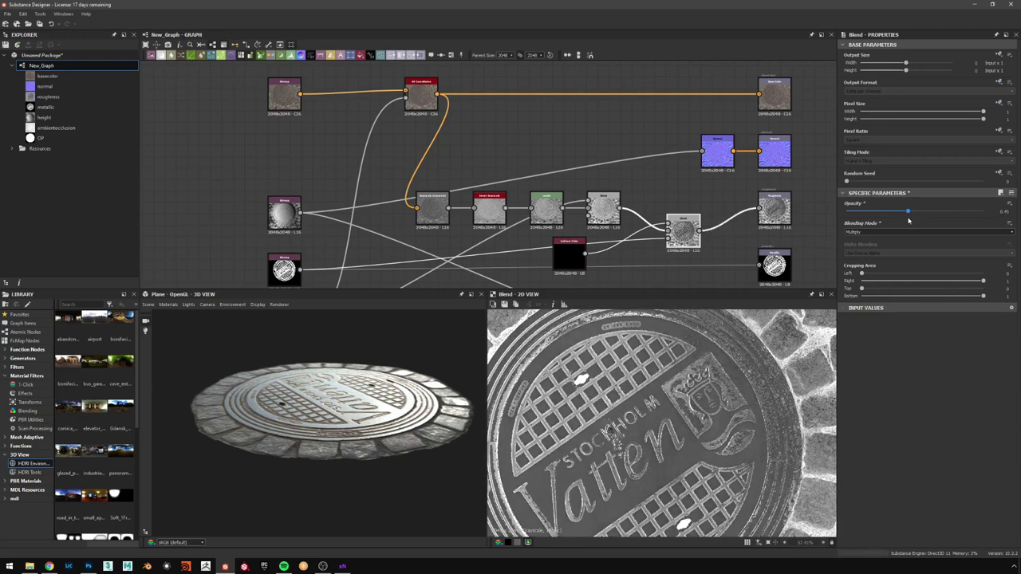
mouse_move(417, 380)
mouse_down()
mouse_move(413, 372)
mouse_move(386, 402)
mouse_move(403, 379)
mouse_move(434, 411)
mouse_move(414, 392)
mouse_move(408, 365)
mouse_move(415, 389)
mouse_up()
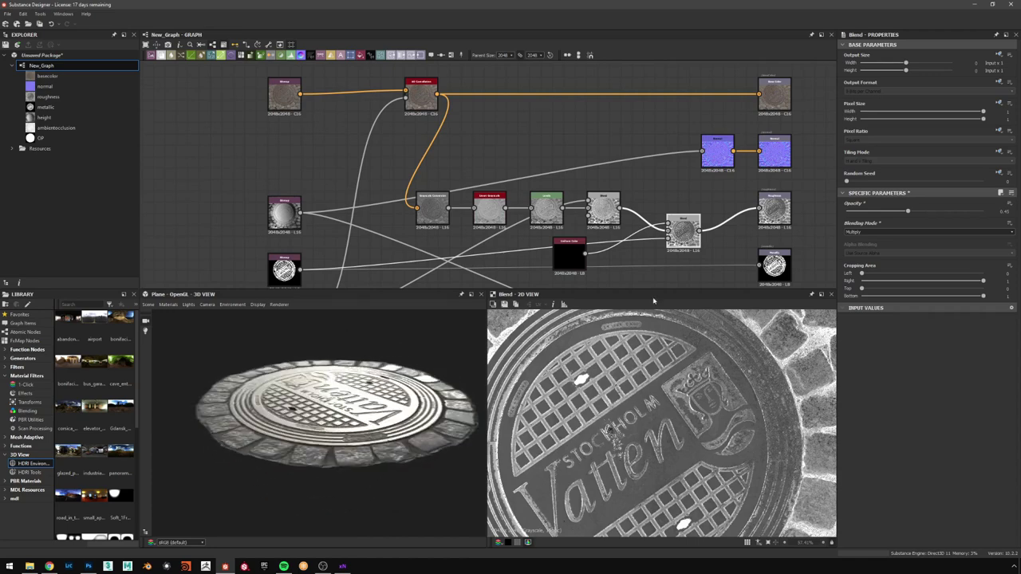
drag(912, 212, 903, 215)
mouse_move(396, 367)
mouse_down()
mouse_move(416, 360)
mouse_move(393, 367)
mouse_move(389, 380)
mouse_up()
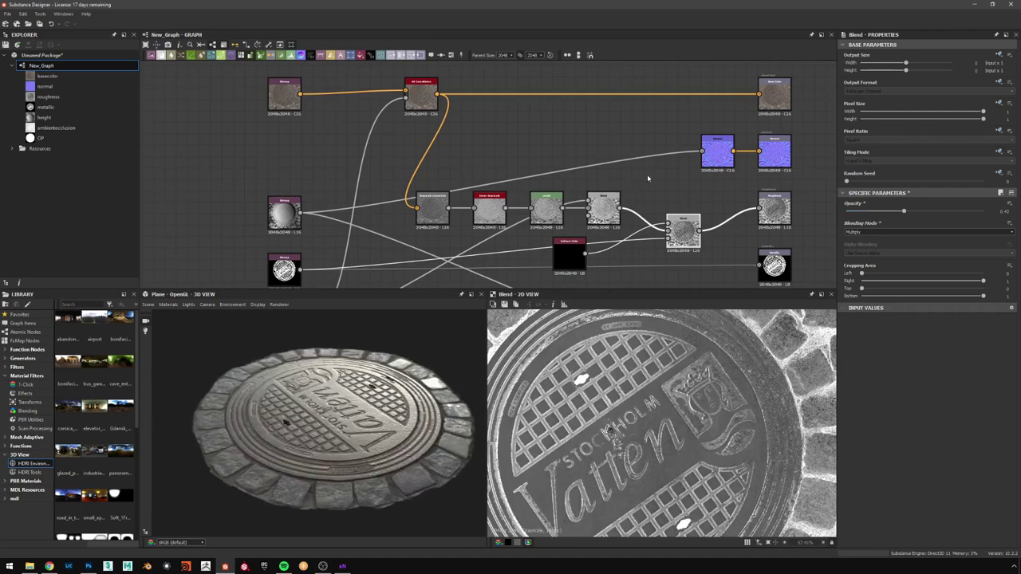
- Line up the Multiply Blend node with the Roughness output and place the Uniform Color node above the chain
drag(678, 234, 714, 210)
drag(576, 260, 660, 185)
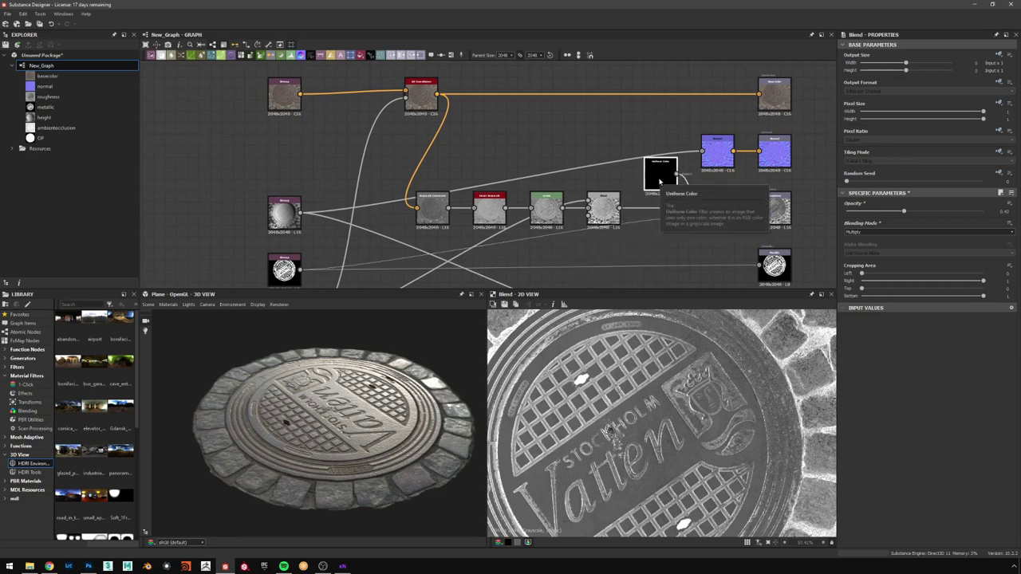
click(666, 177)
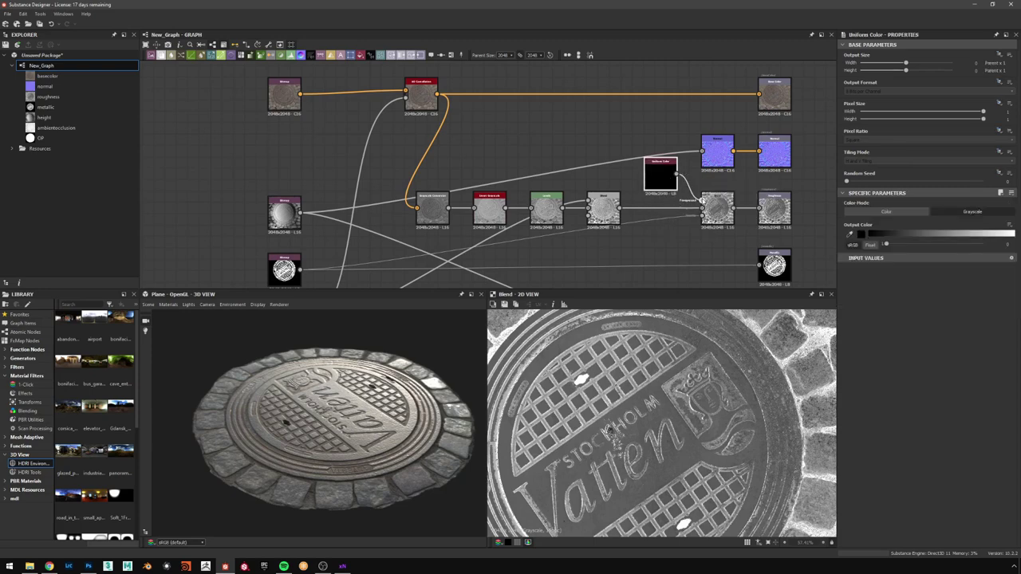
click(702, 202)
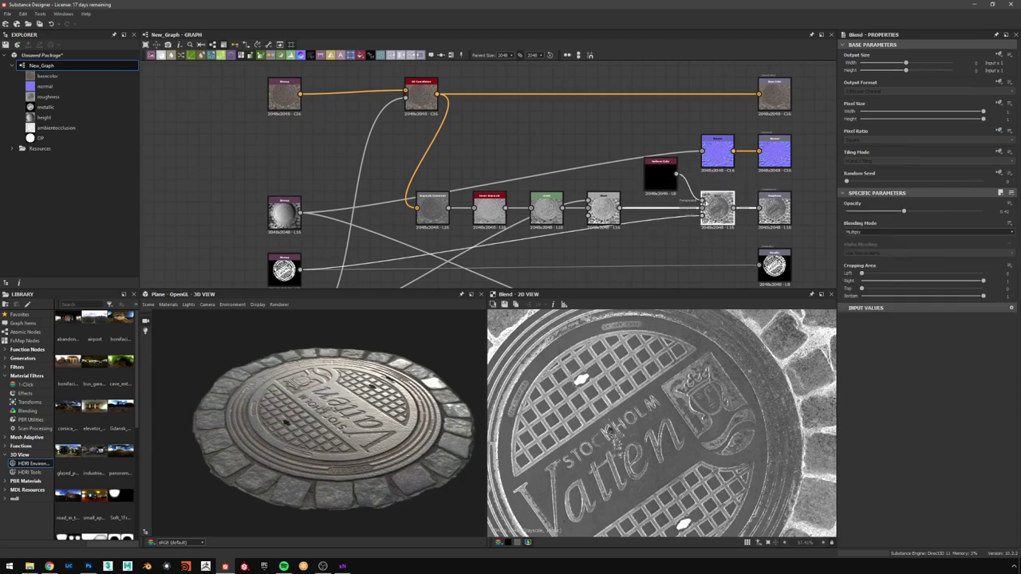
- Dock the Uniform Color node to the Multiply Blend node and move the Blend closer to the preceding roughness Blend node
click(670, 185)
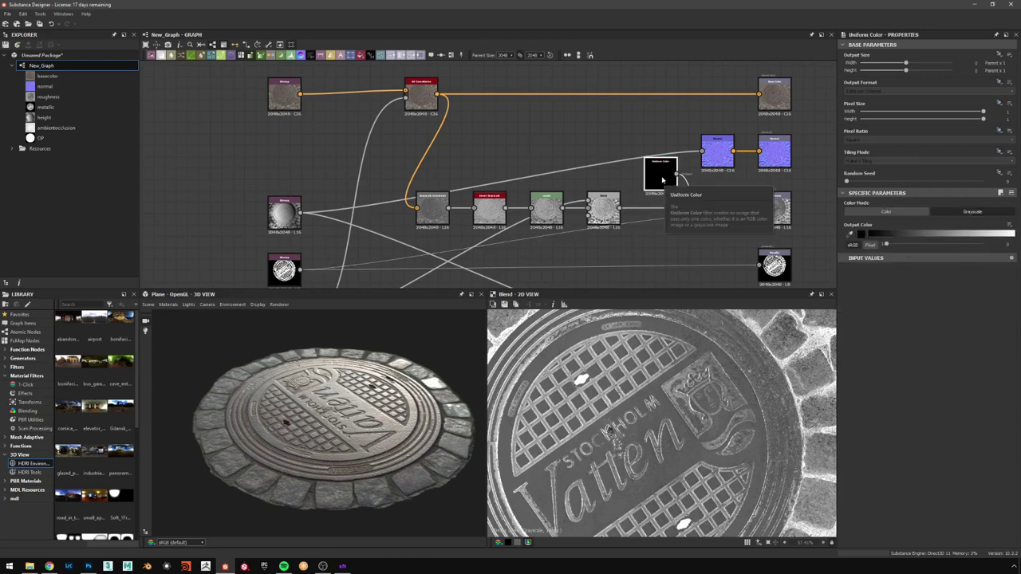
key(d)
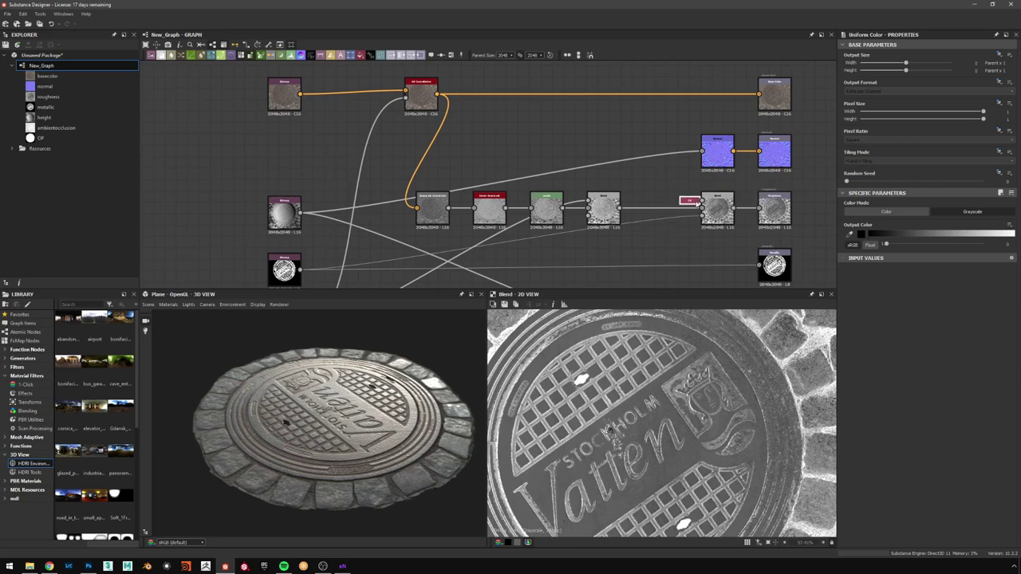
drag(720, 217, 672, 218)
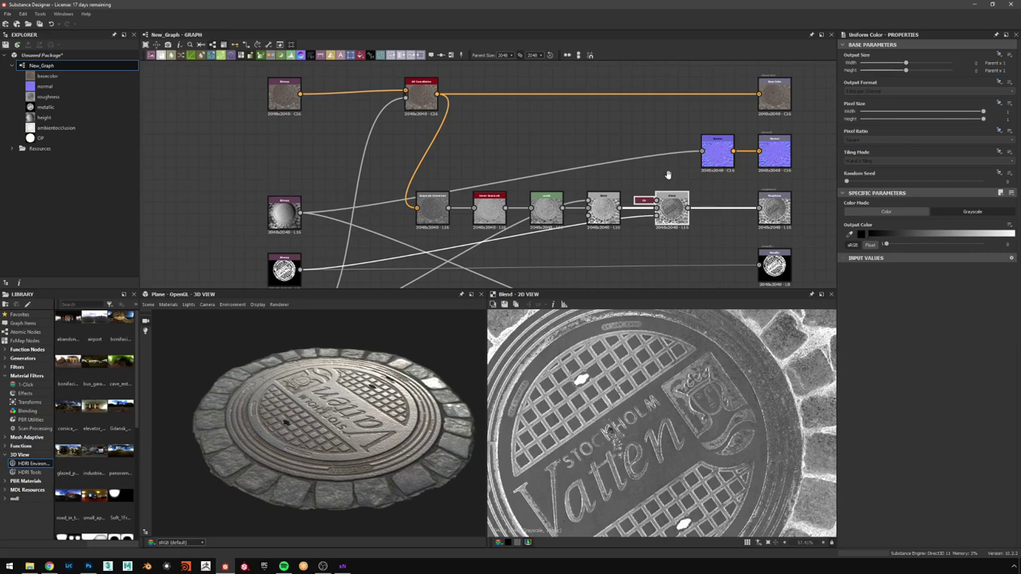
middle_drag(667, 177, 669, 166)
- Toggle the Uniform Color node's docking off and on to compare both states, leaving it docked
click(645, 187)
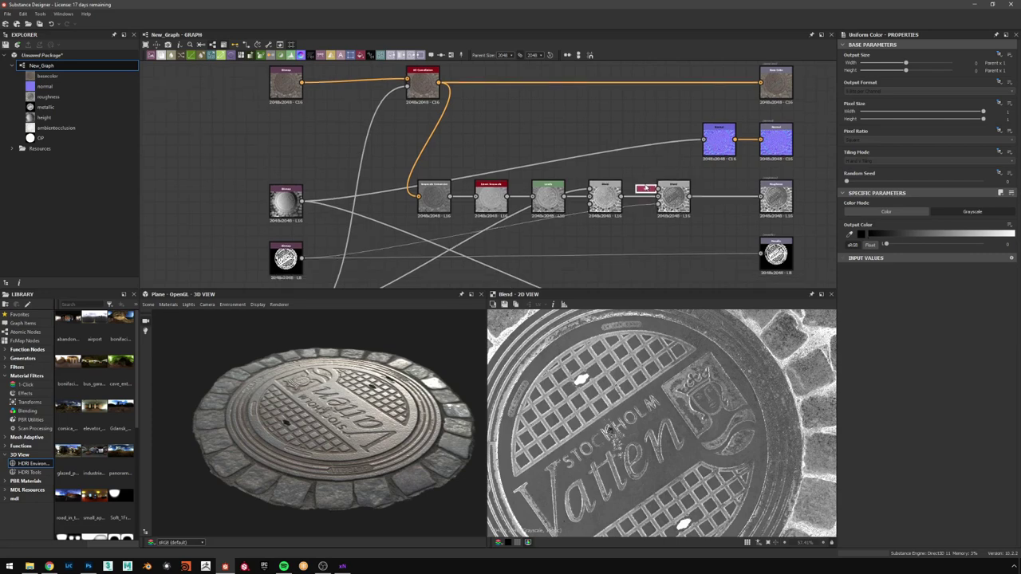
key(d)
key(d)
key(d)
key(d)
click(674, 199)
scroll(653, 181, up, 4)
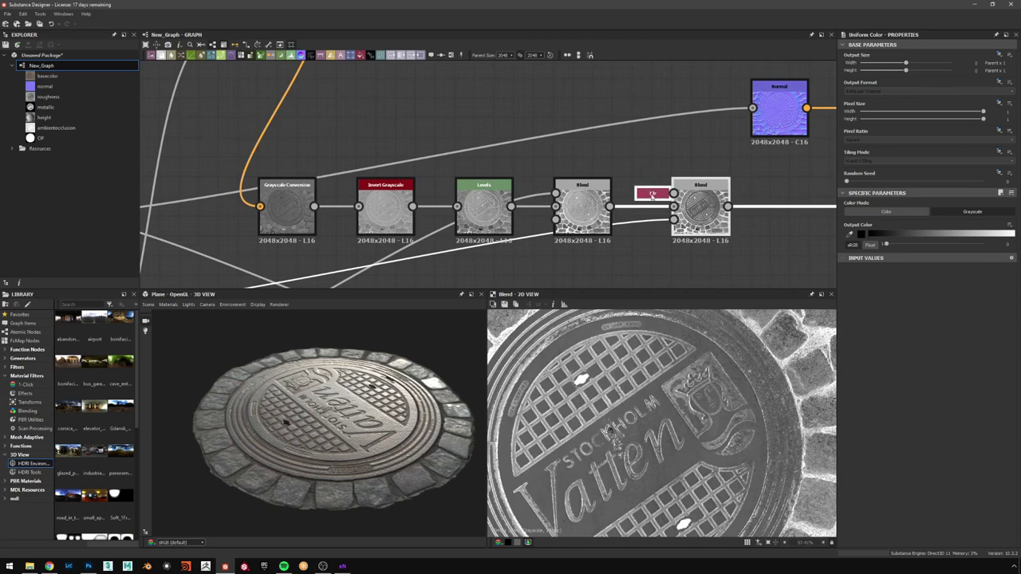
- Move the whole roughness chain, from Grayscale Conversion to the Multiply Blend, closer to the Roughness output
scroll(650, 179, down, 5)
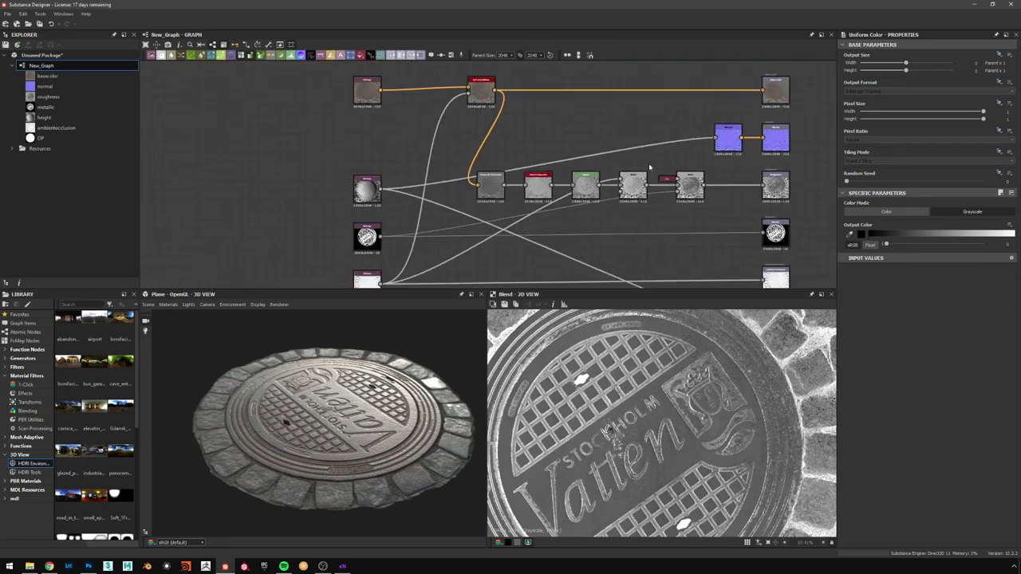
drag(496, 160, 735, 197)
click(595, 167)
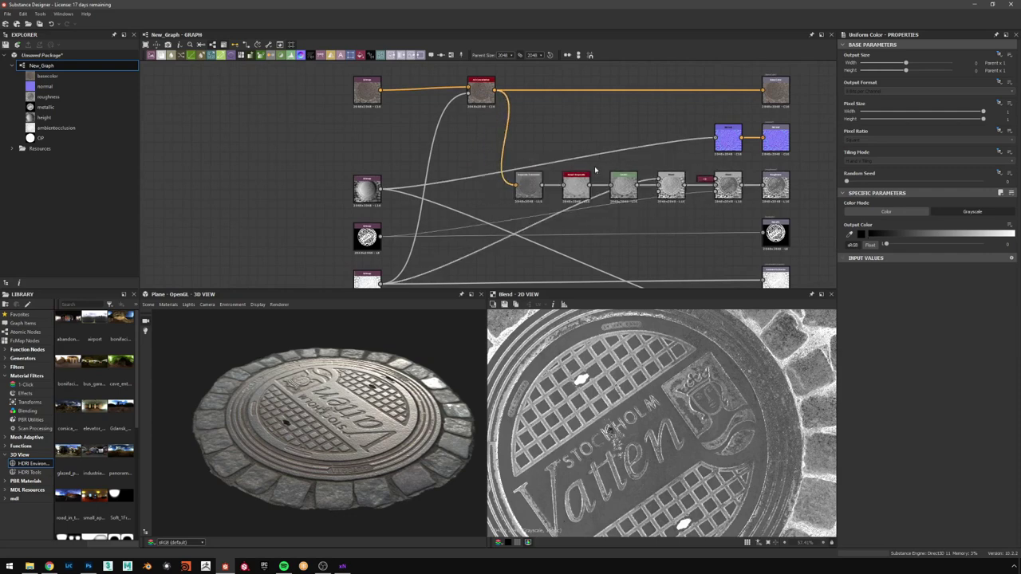
scroll(594, 170, down, 1)
middle_drag(595, 170, 608, 136)
drag(423, 374, 371, 431)
middle_drag(604, 75, 603, 154)
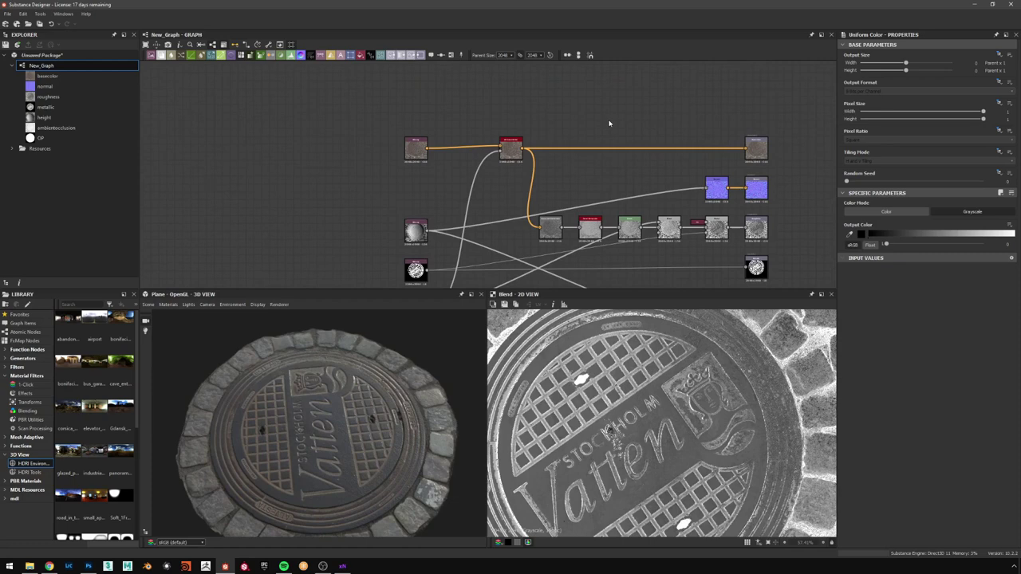
key(space)
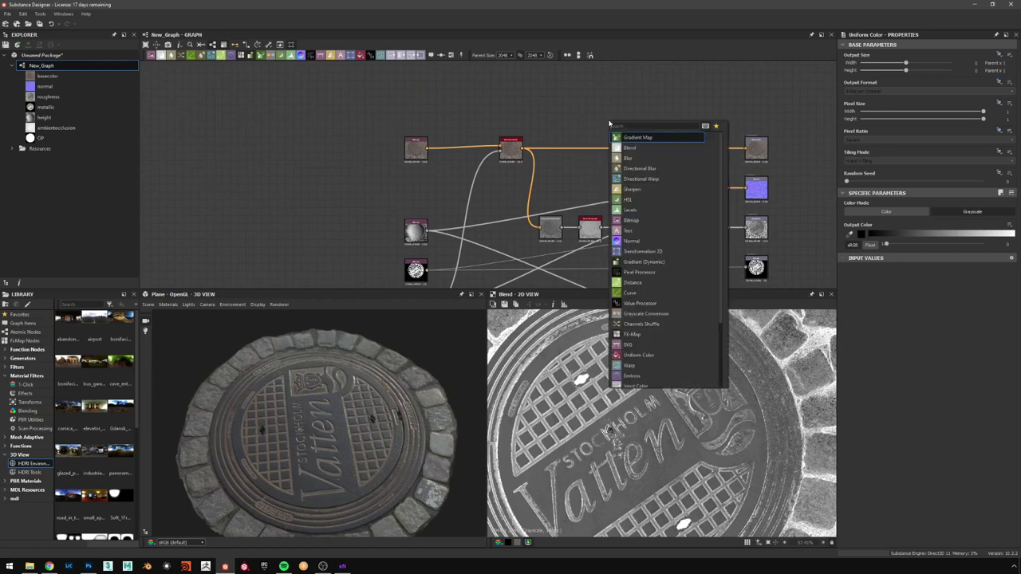
text(pbr)
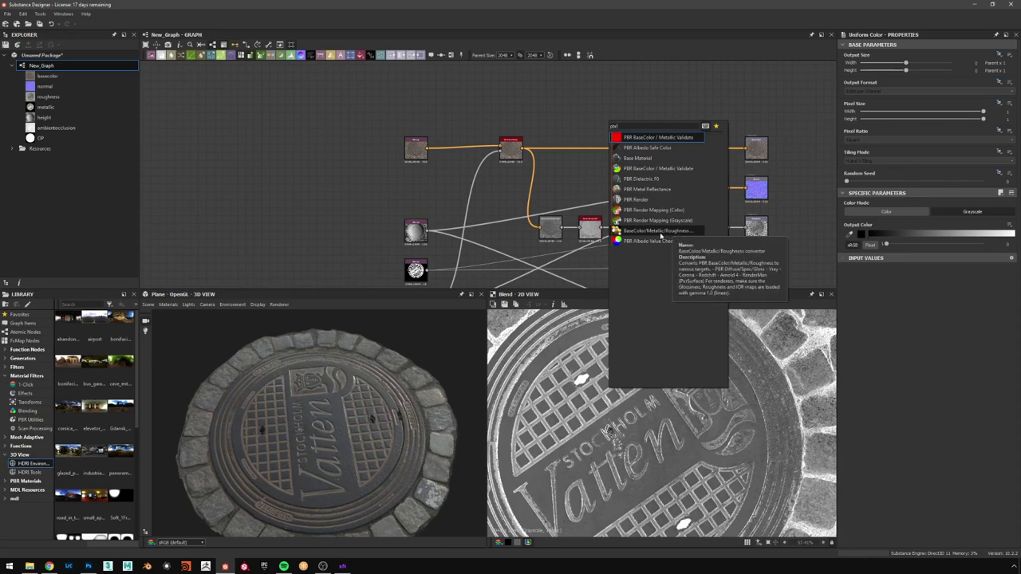
click(660, 235)
scroll(611, 120, up, 3)
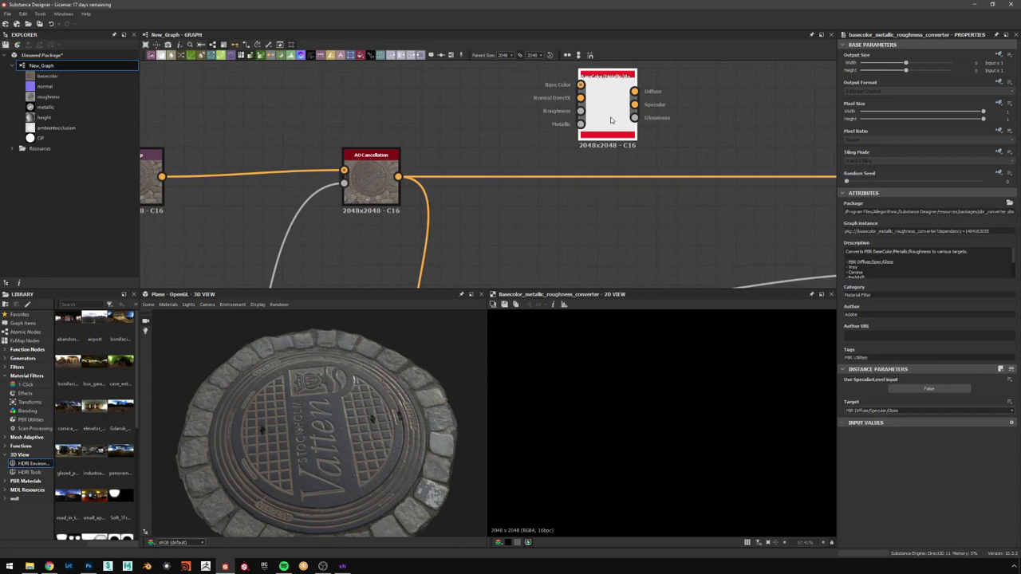
key(Delete)
key(space)
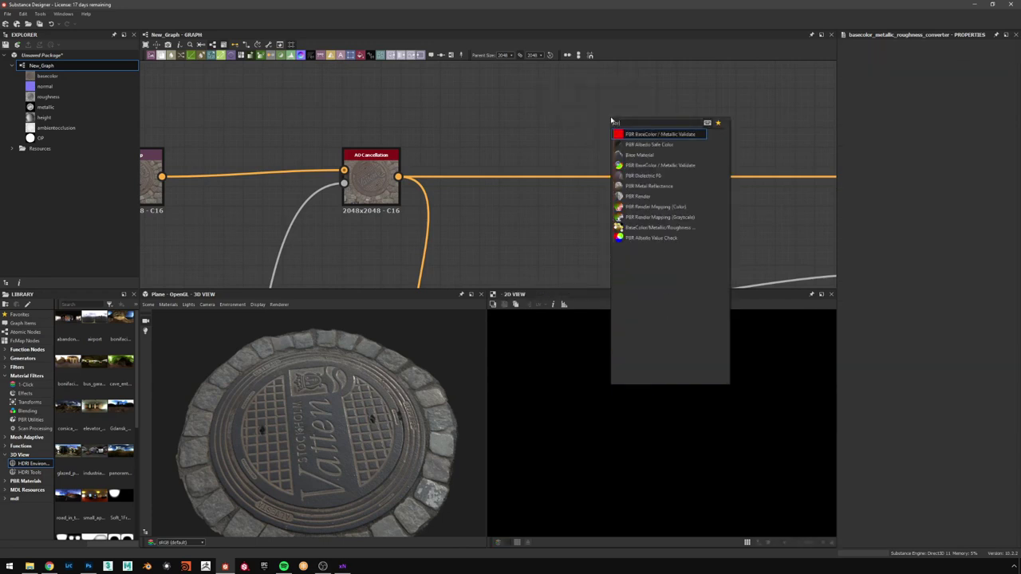
click(674, 144)
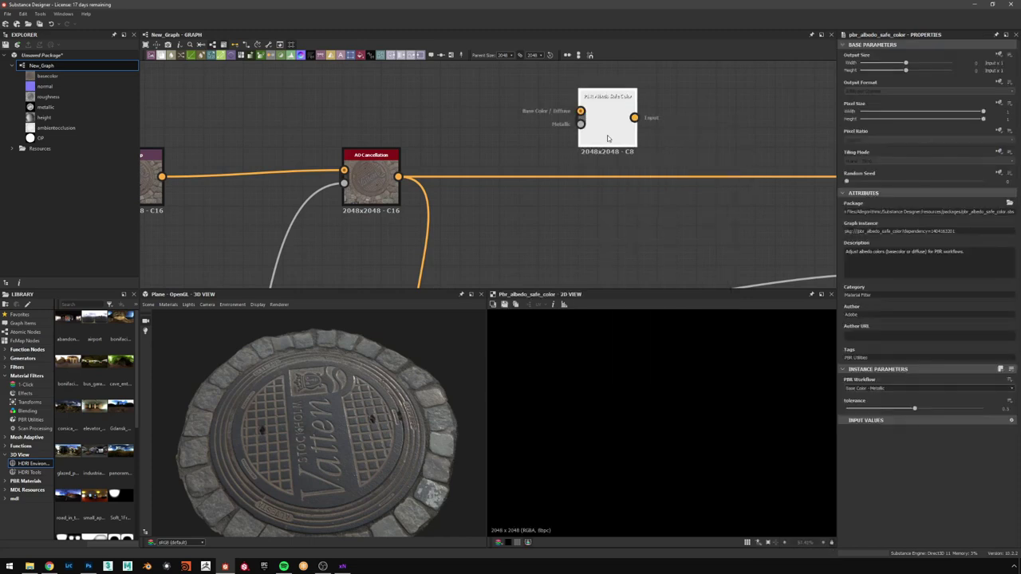
key(Delete)
- Add a PBR Metal Reflectance node above the base color connection
key(space)
text(pbr)
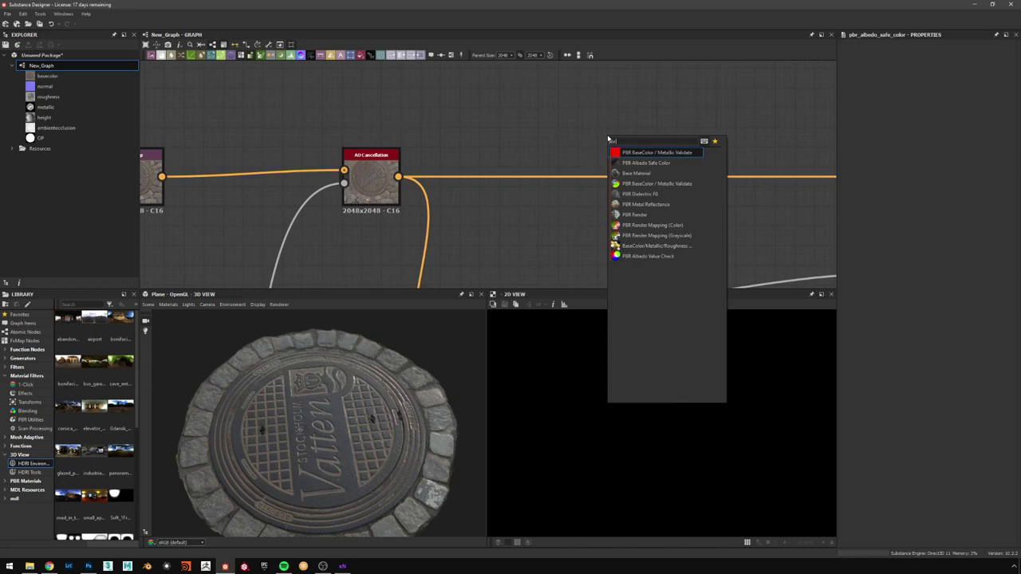
click(667, 204)
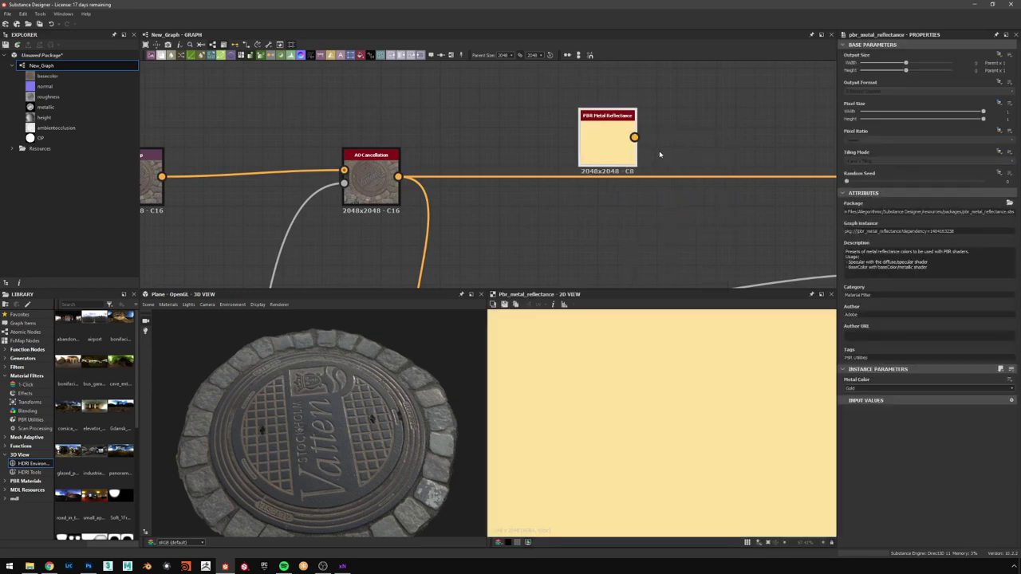
key(space)
text(pbr)
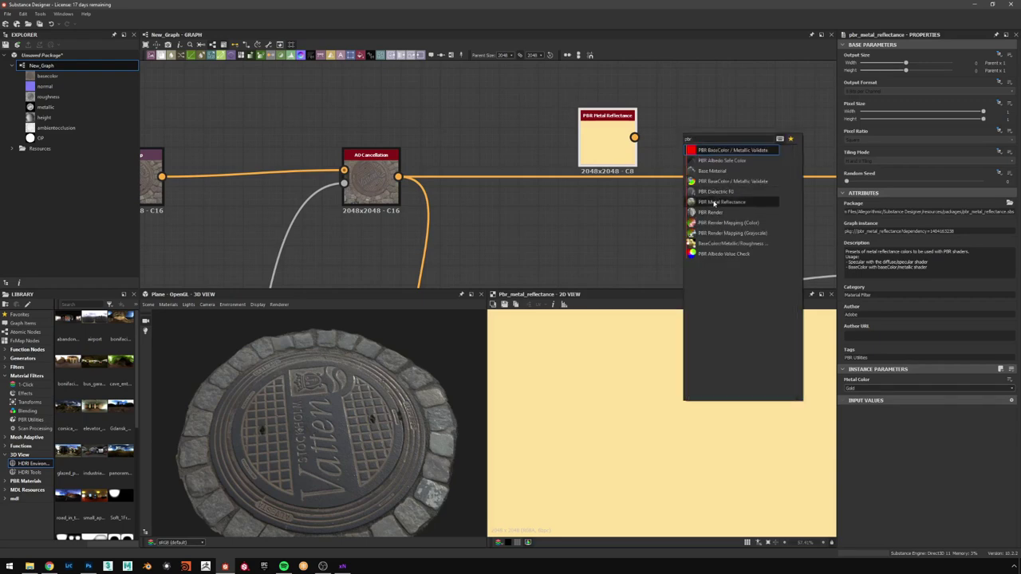
click(582, 150)
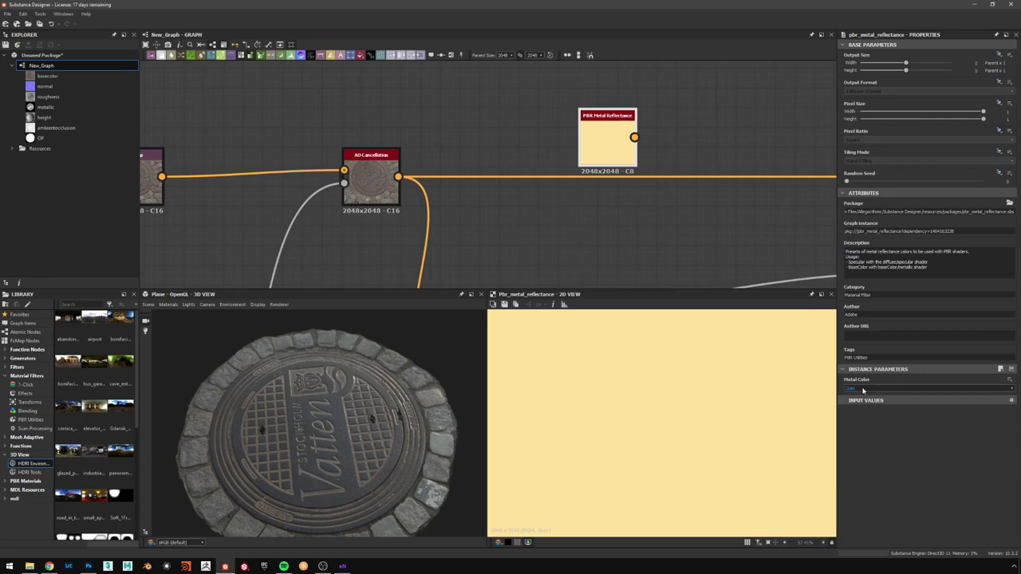
- Set the PBR Metal Reflectance node's metal color to Iron and view the resulting color in the 2D view
scroll(643, 426, down, 4)
scroll(642, 424, up, 1)
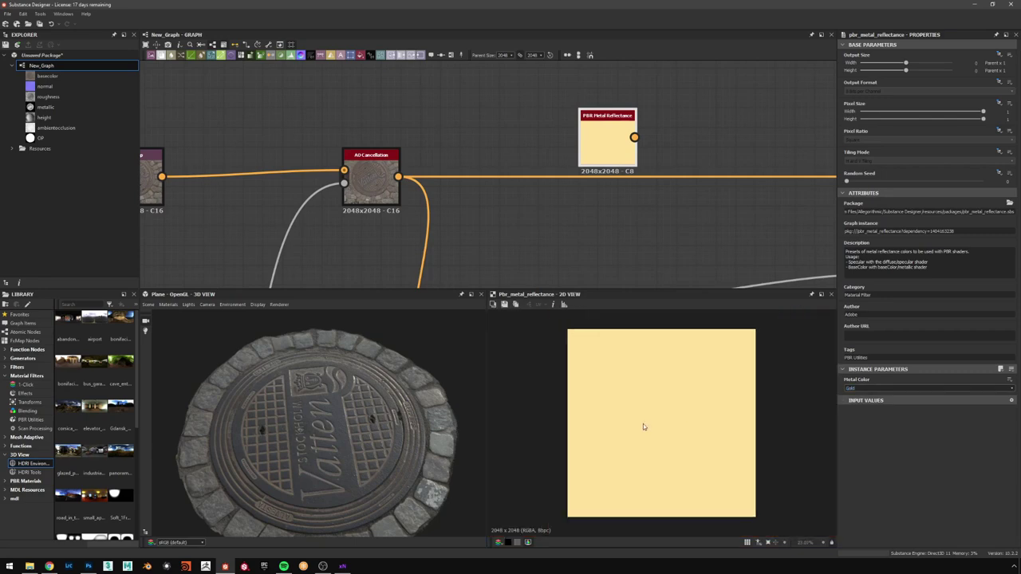
click(866, 389)
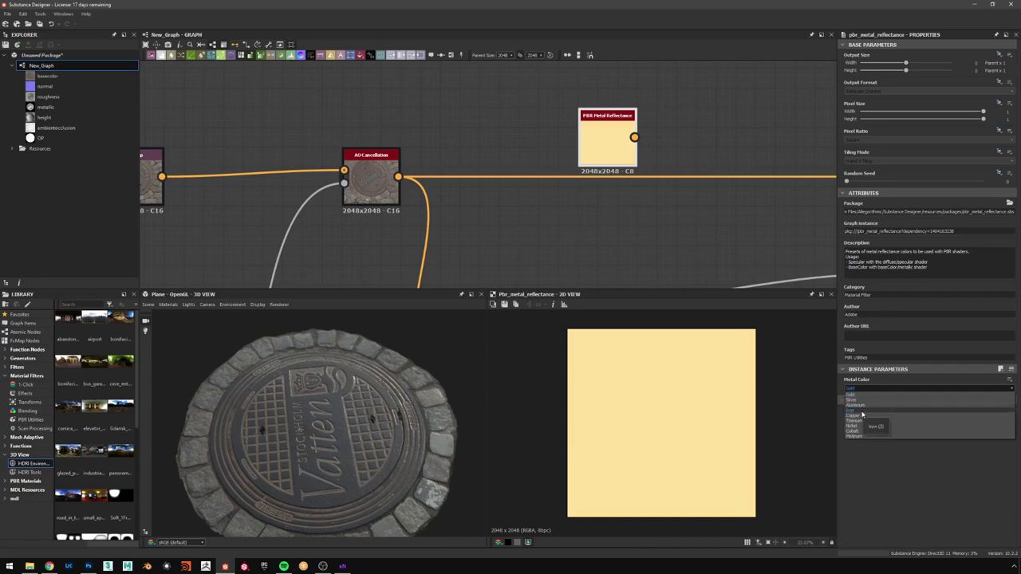
click(862, 414)
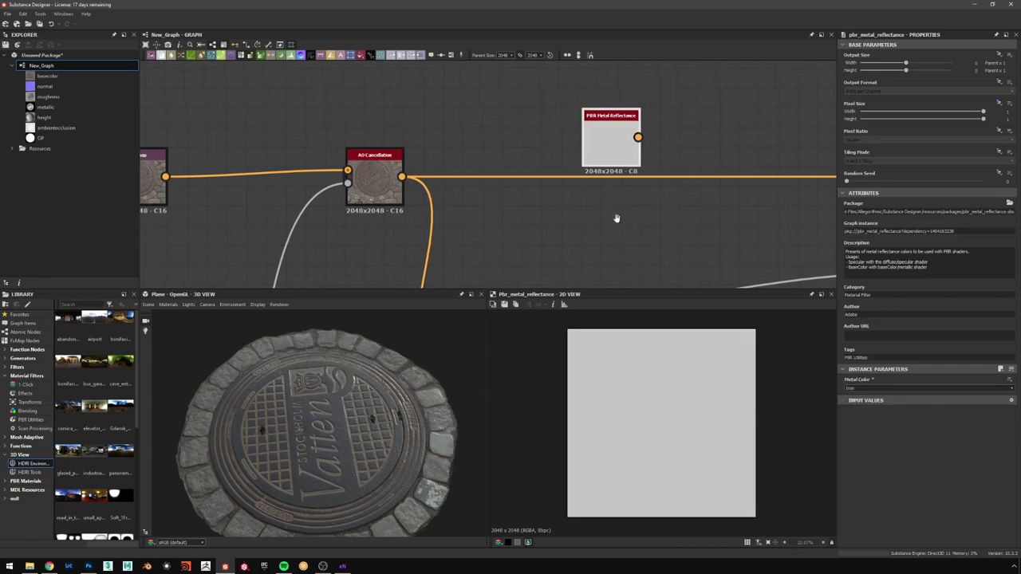
middle_drag(615, 218, 634, 216)
scroll(652, 401, down, 3)
scroll(652, 401, up, 3)
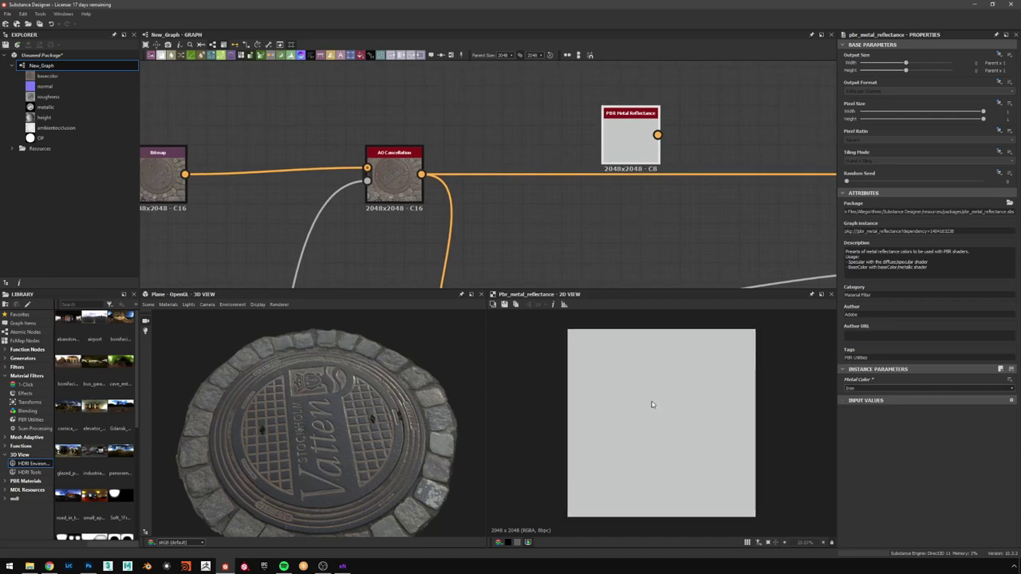
scroll(652, 401, down, 2)
- Add a Blend node with PBR Metal Reflectance as foreground and AO Cancellation as background, placing the reflectance node near AO Cancellation
drag(630, 146, 492, 126)
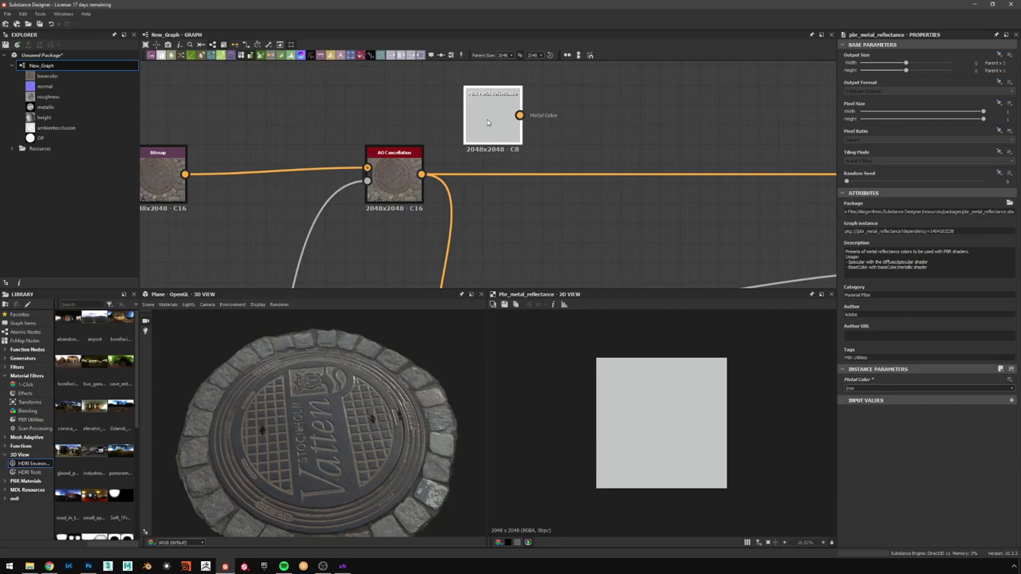
double_click(388, 189)
key(space)
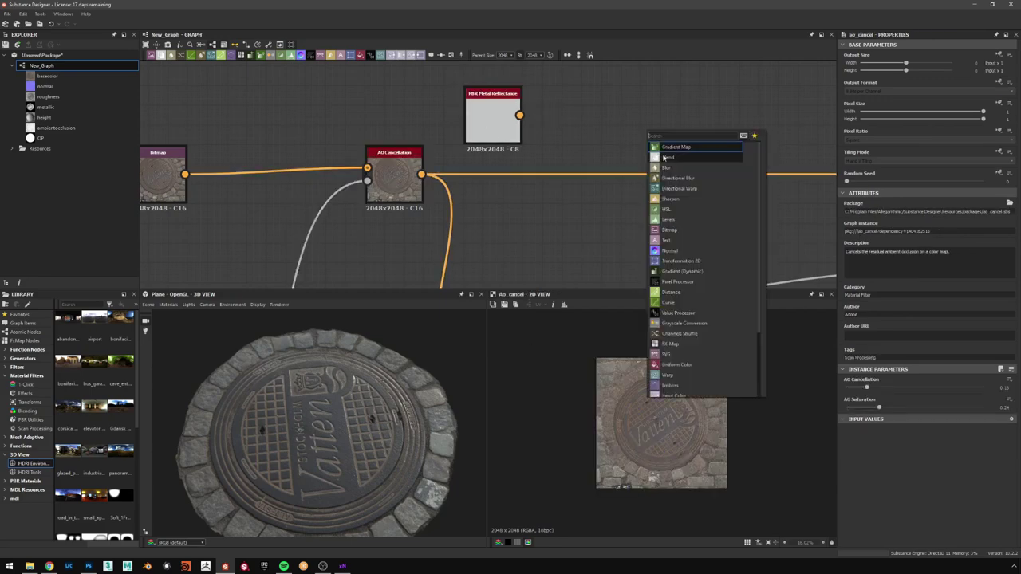
click(686, 151)
drag(421, 174, 625, 136)
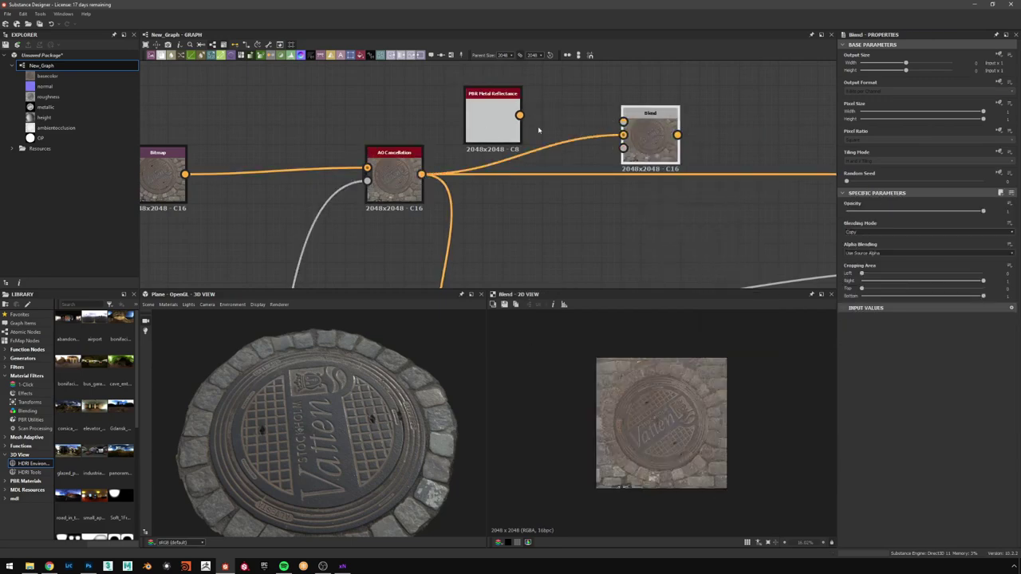
click(502, 119)
drag(520, 114, 651, 122)
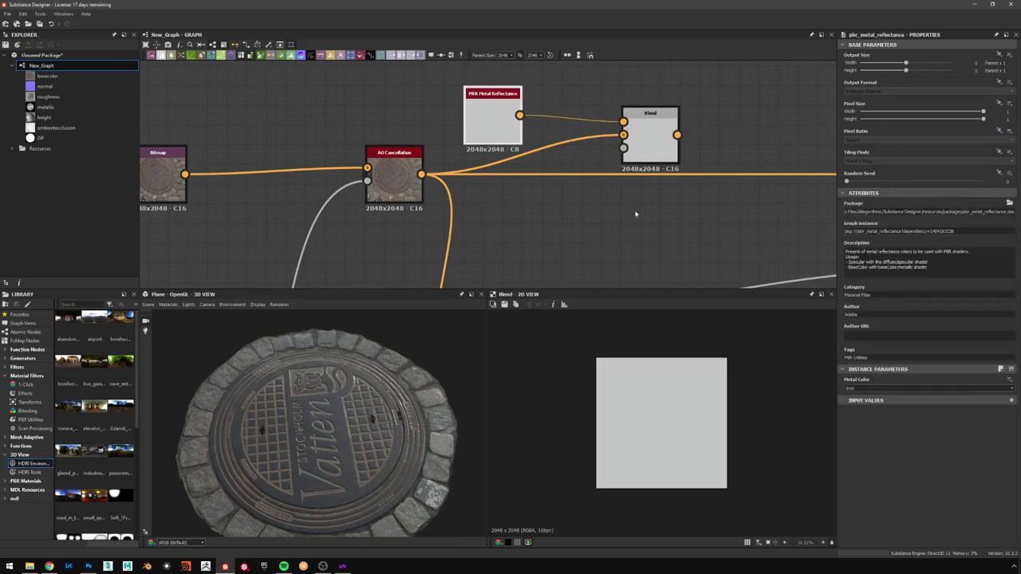
- Connect the baked metalness bitmap to the new Blend node's opacity input as a mask and display the blend result
scroll(623, 216, down, 5)
middle_drag(615, 209, 640, 138)
scroll(470, 224, up, 1)
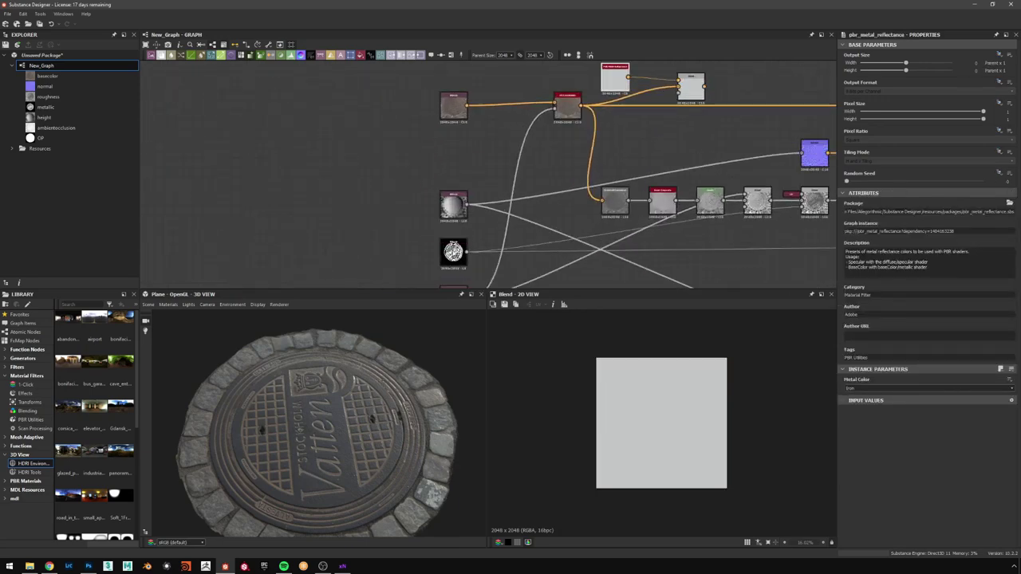
double_click(453, 252)
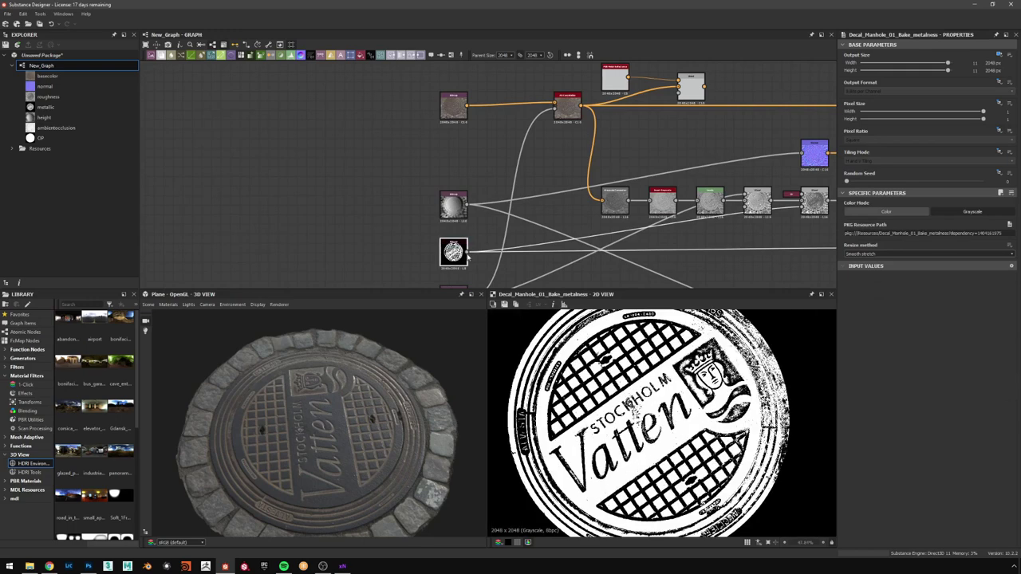
scroll(668, 145, up, 2)
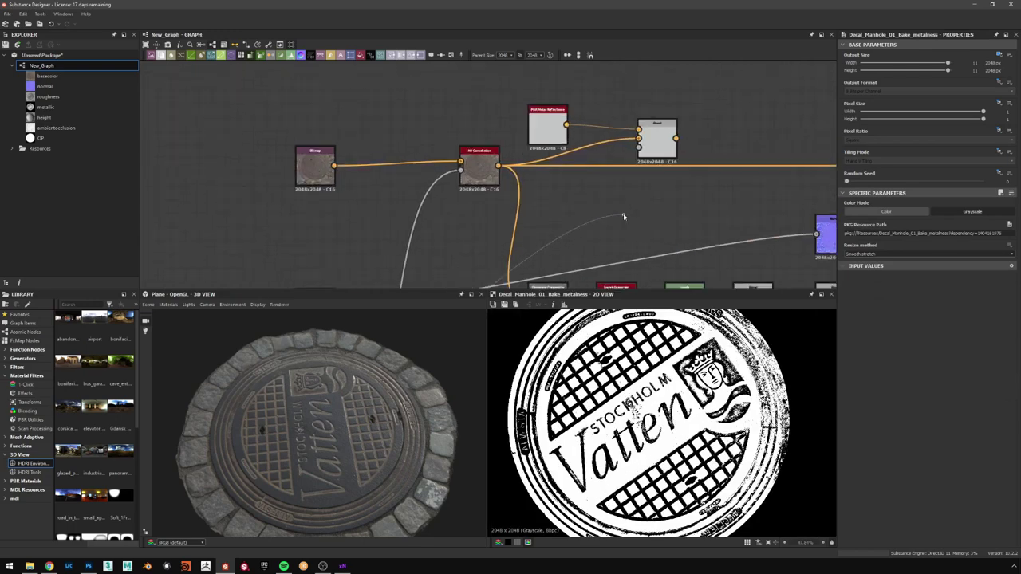
double_click(654, 149)
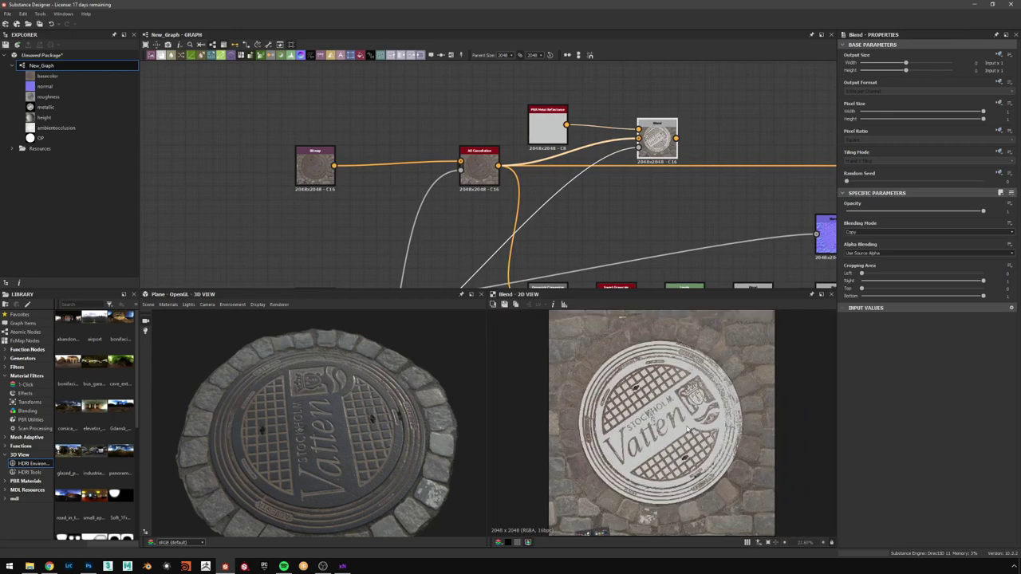
- Examine the iron color on the manhole's lettering and crest in the 2D view and compare the Blend's settings with the reflectance node
scroll(687, 429, up, 3)
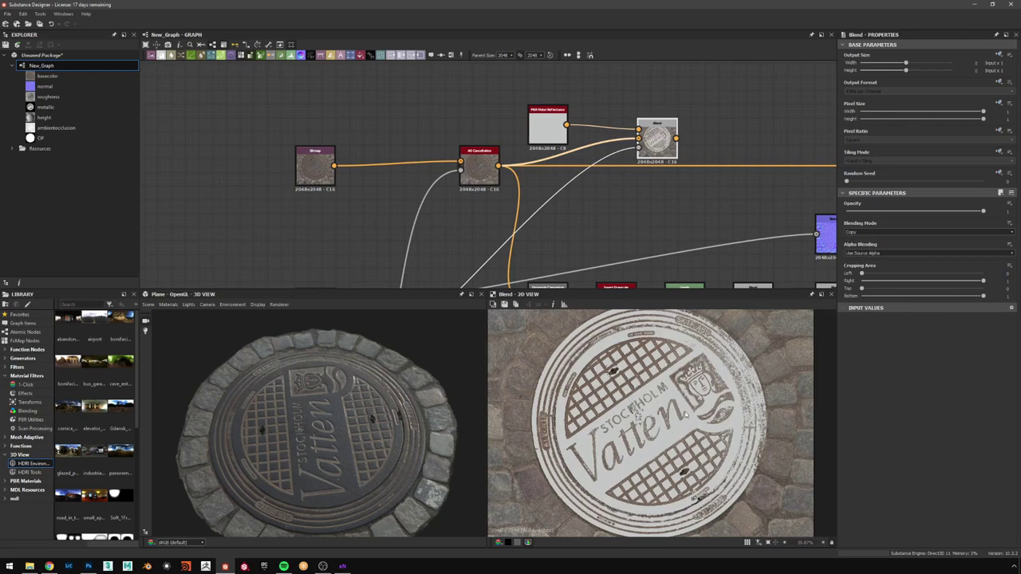
scroll(683, 415, up, 3)
mouse_move(977, 210)
mouse_down()
mouse_move(954, 215)
mouse_move(976, 223)
mouse_up()
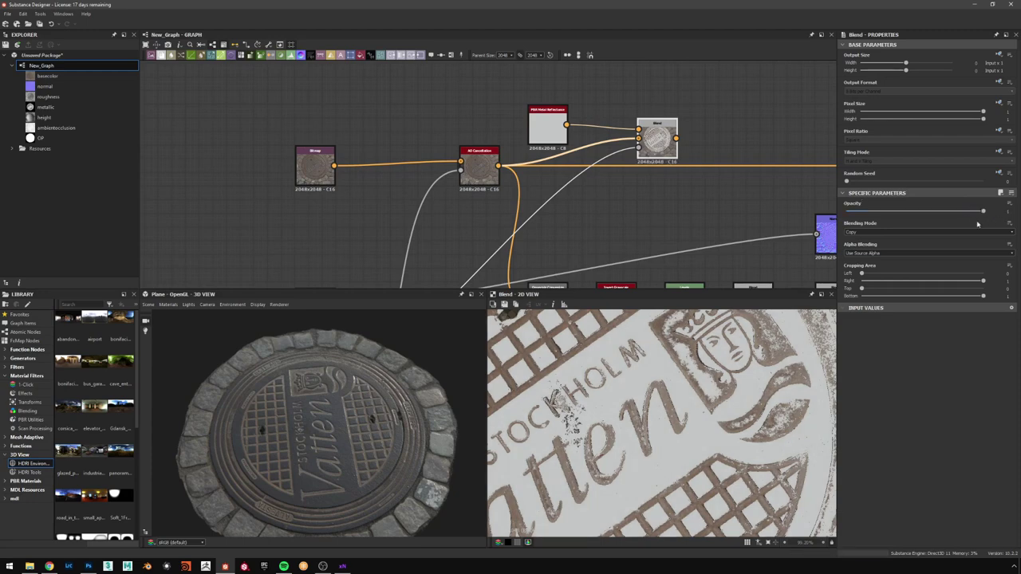
scroll(693, 388, down, 2)
double_click(556, 130)
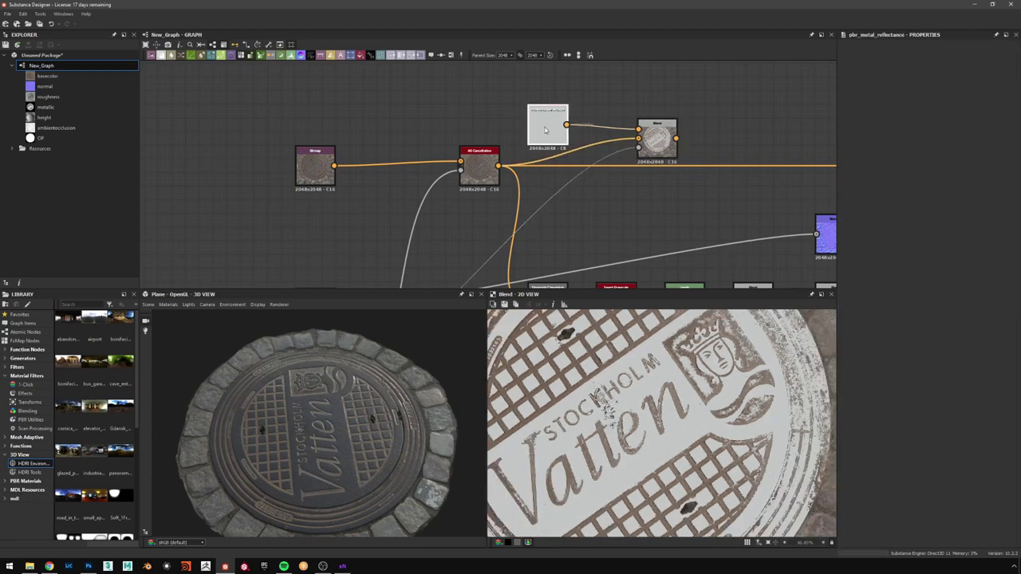
double_click(652, 142)
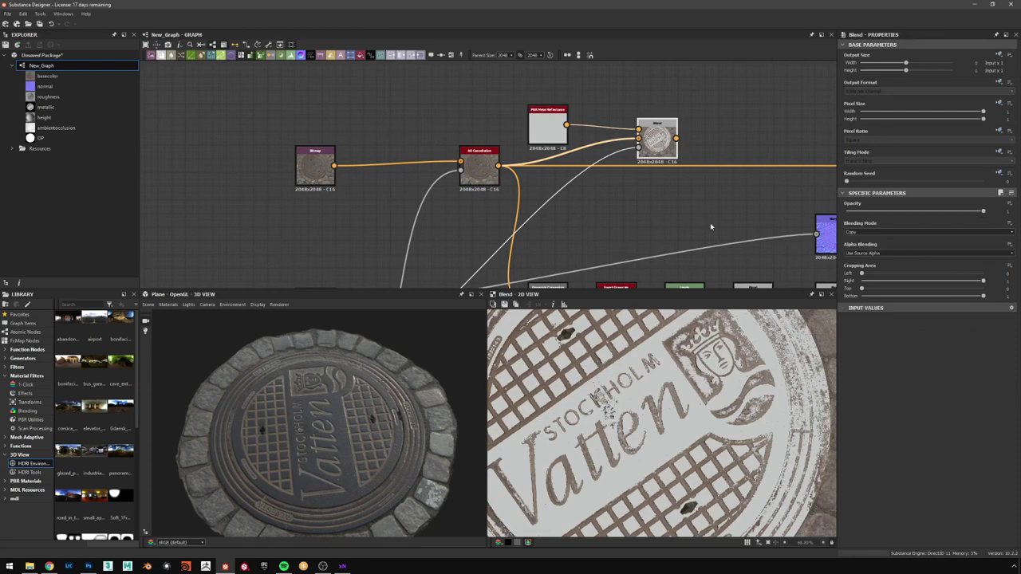
scroll(710, 223, down, 1)
scroll(675, 318, down, 4)
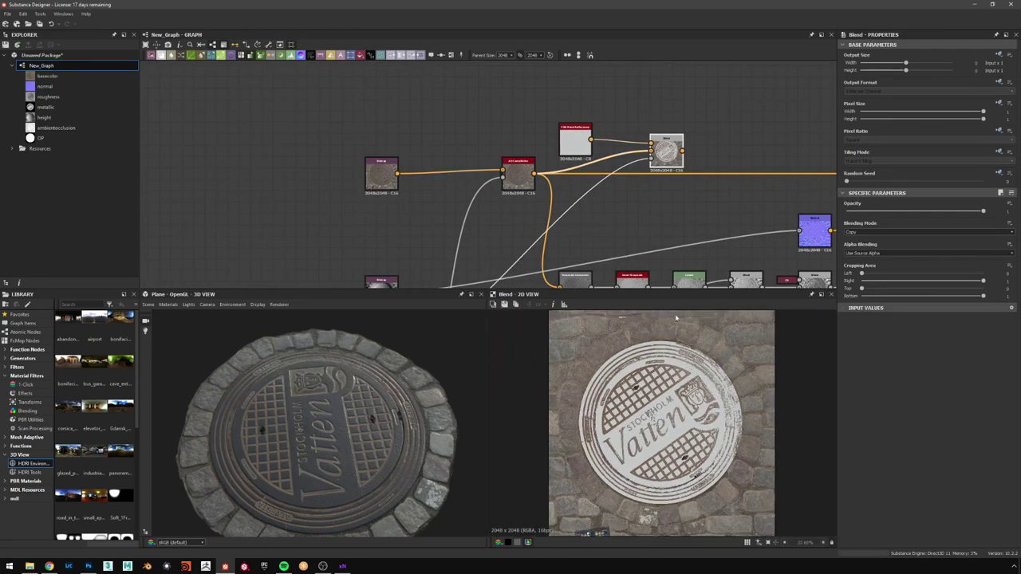
- Connect the iron Blend node's output to the Base Color output and check the manhole in the 3D view
middle_drag(696, 199, 615, 210)
drag(602, 161, 774, 185)
drag(343, 351, 216, 470)
scroll(408, 427, down, 3)
scroll(330, 408, up, 3)
scroll(351, 395, down, 3)
scroll(339, 394, up, 5)
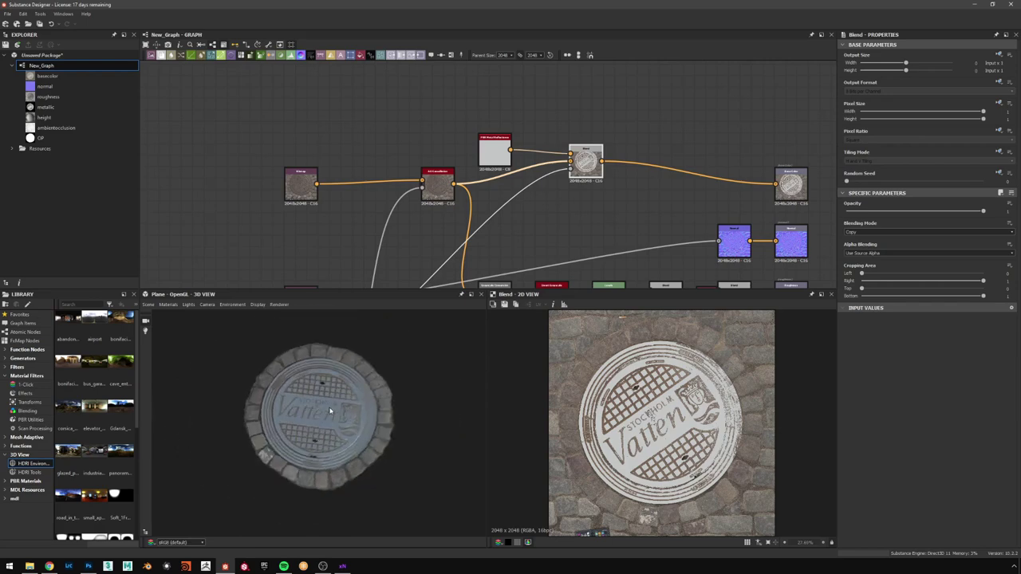
- Light the 3D view with the tomoco HDRI environment and check the manhole's reflections from a grazing angle
drag(339, 395, 343, 385)
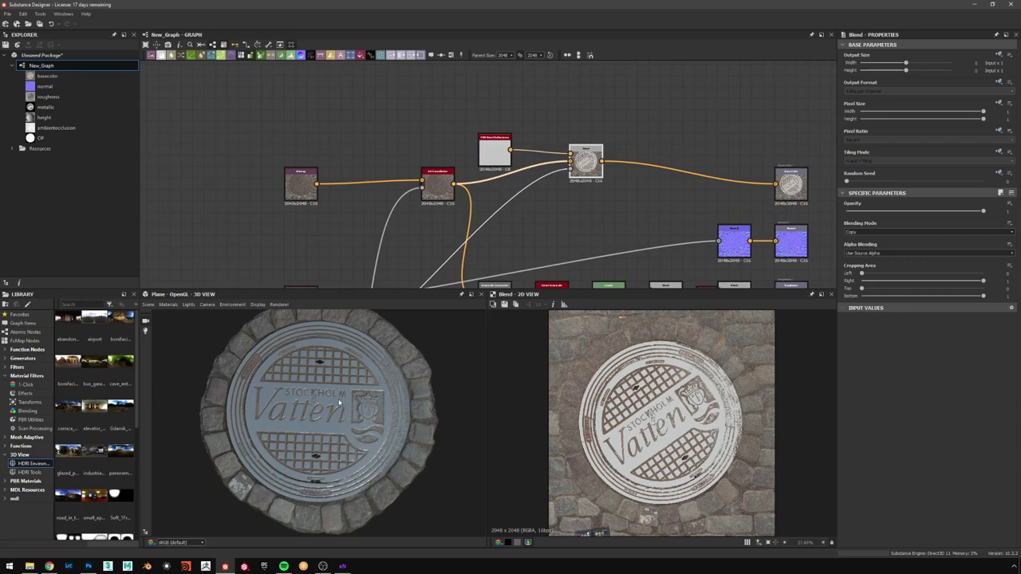
drag(339, 402, 345, 401)
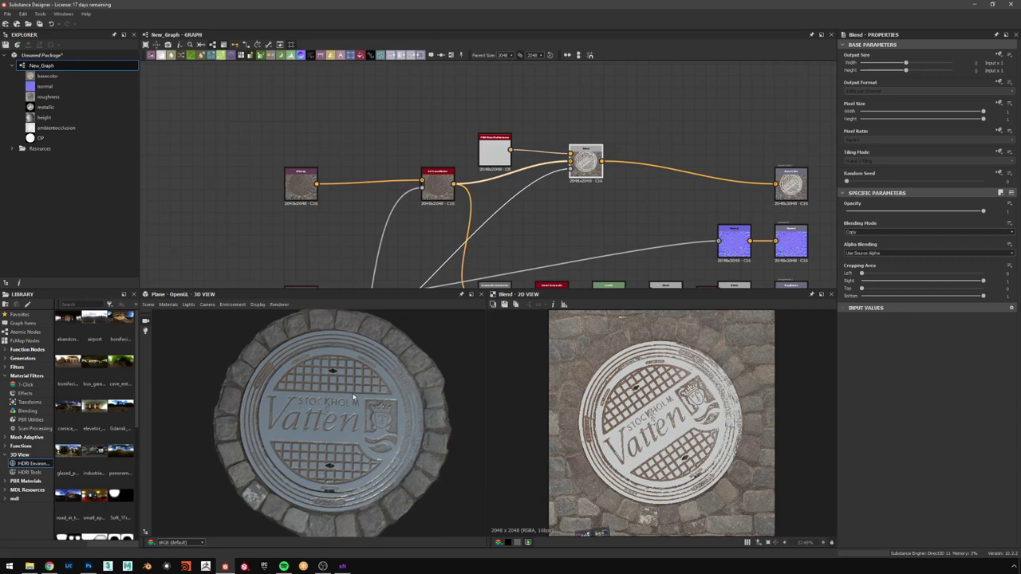
drag(327, 435, 318, 411)
scroll(129, 401, down, 5)
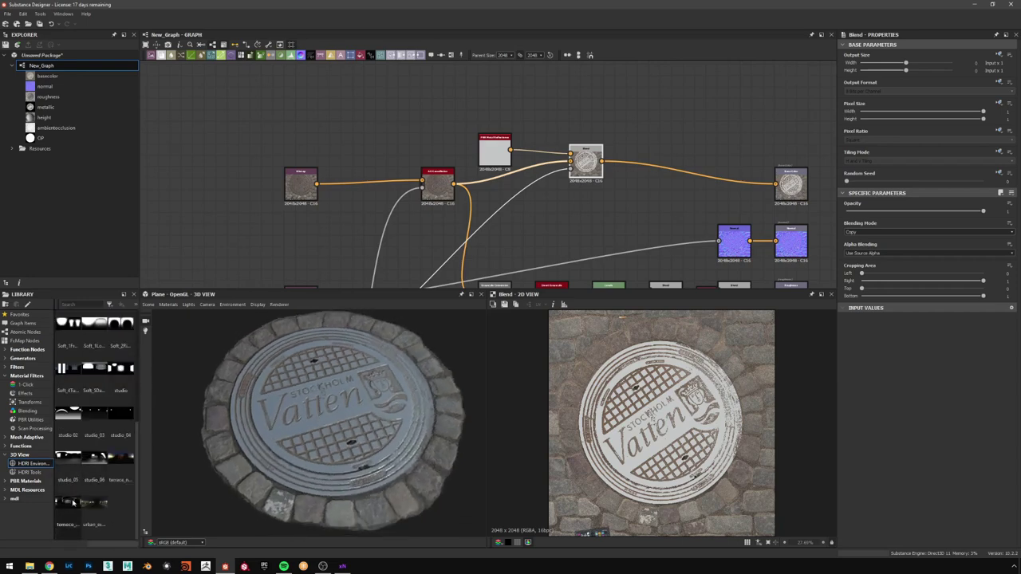
drag(68, 503, 403, 392)
drag(303, 450, 431, 407)
right_drag(430, 407, 338, 424)
- Display the roughness chain's Levels node, undo a black-level test and fine-tune its midtone while checking the 3D reflections
mouse_move(611, 202)
middle_down()
mouse_move(611, 184)
mouse_move(597, 205)
middle_up()
scroll(599, 205, down, 1)
middle_drag(600, 256, 595, 153)
scroll(602, 204, up, 5)
click(616, 170)
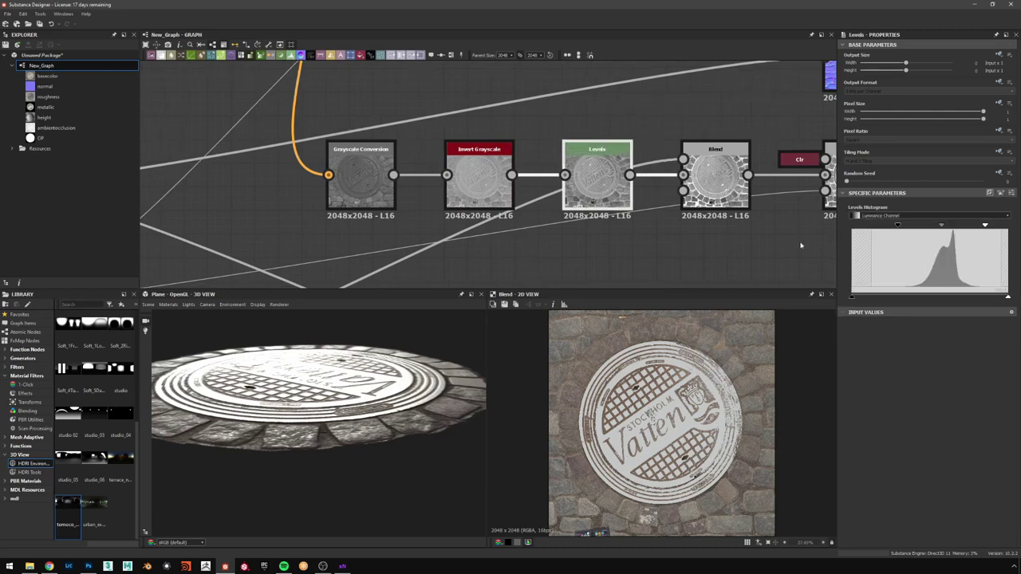
drag(942, 228, 948, 227)
double_click(614, 205)
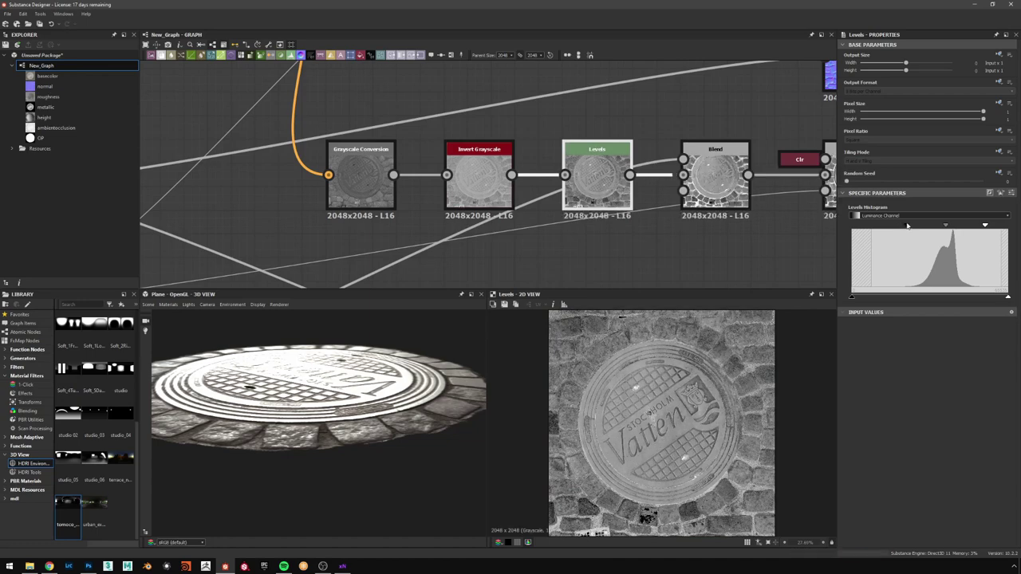
key(ctrl+z)
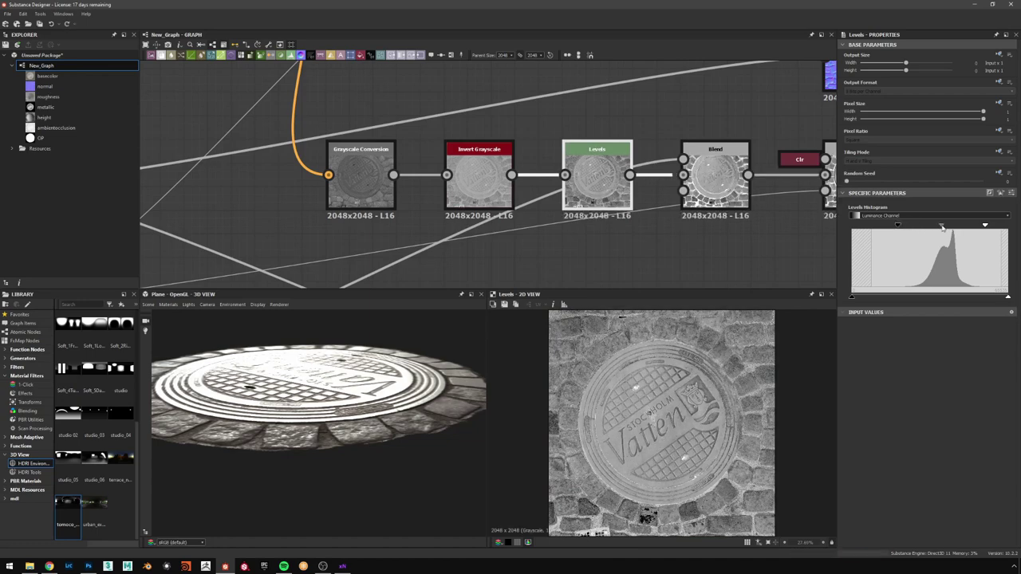
drag(941, 226, 944, 227)
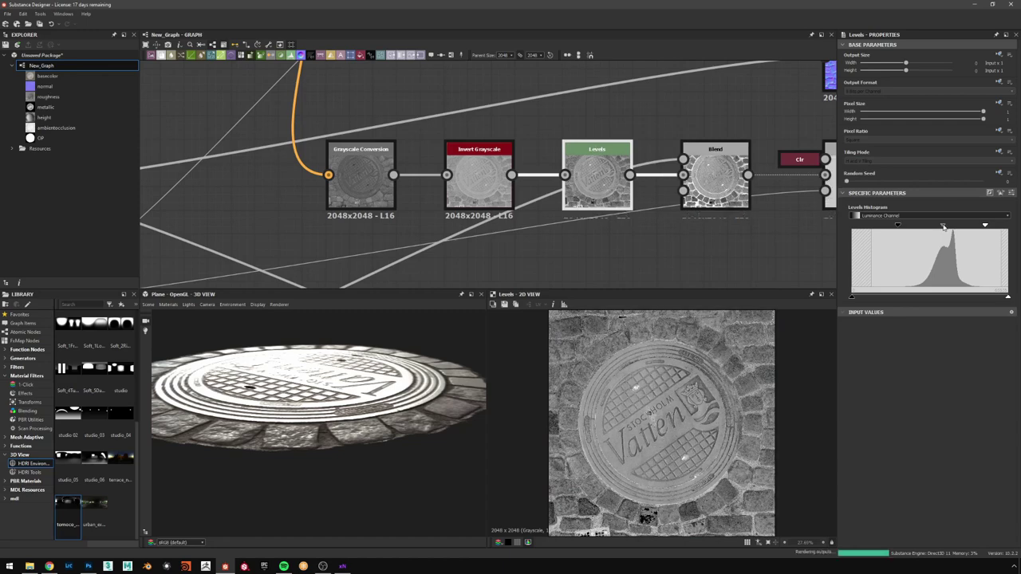
drag(359, 324, 327, 378)
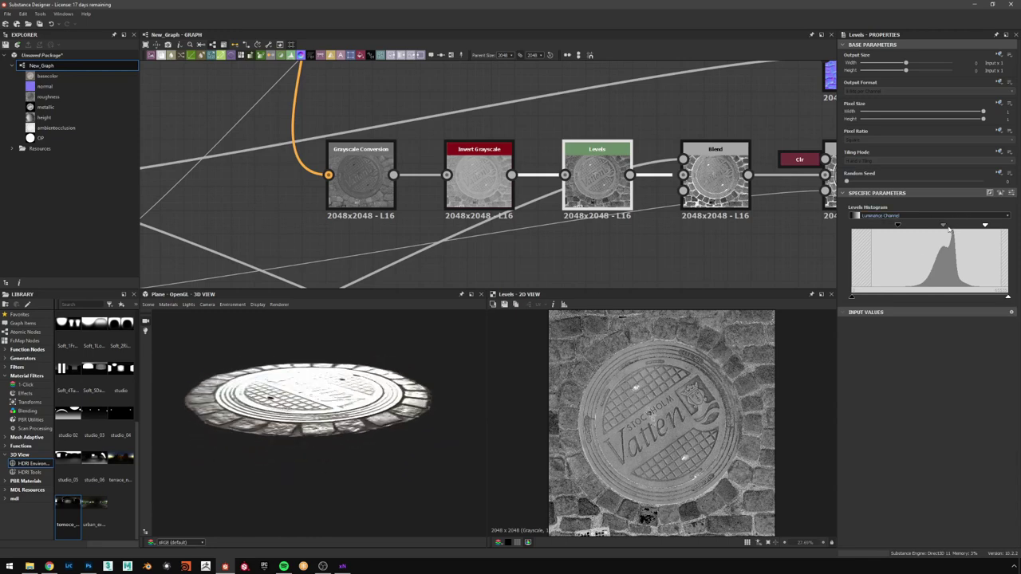
drag(943, 227, 942, 229)
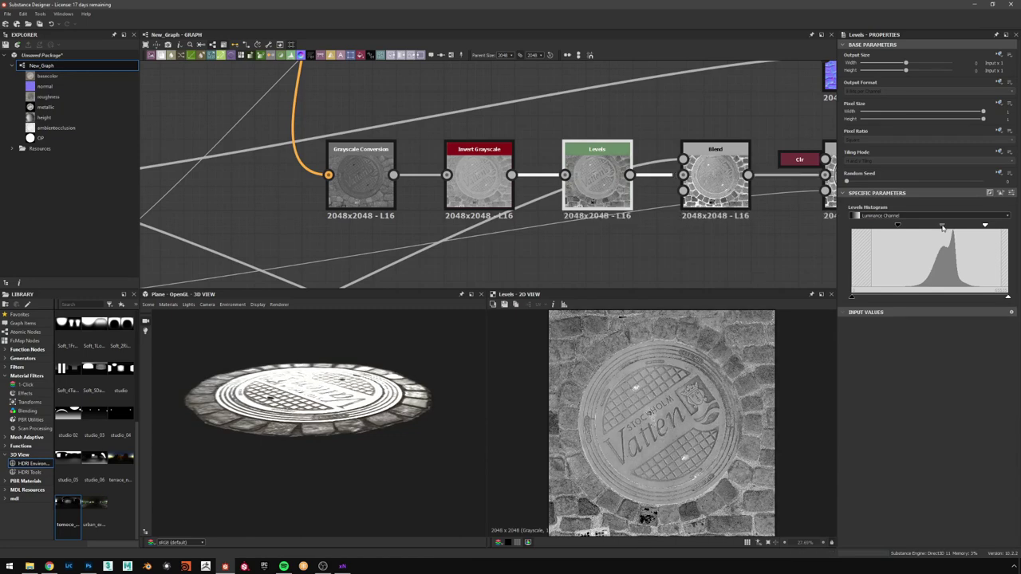
- Set the opacity of the Multiply Blend feeding the Roughness output to 0.34 and check the manhole's shine in 3D
middle_drag(666, 208, 484, 207)
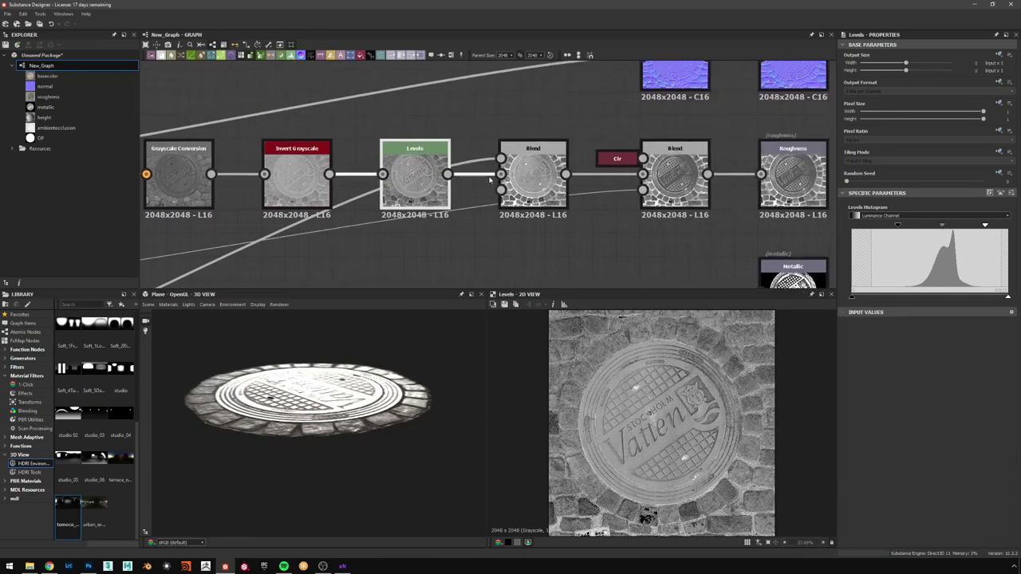
click(534, 175)
click(671, 174)
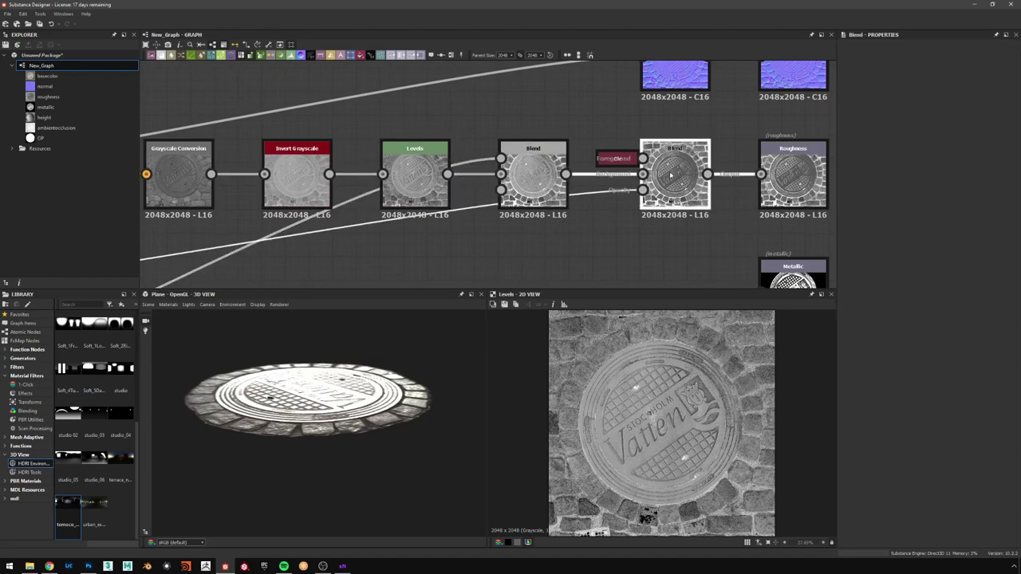
drag(328, 378, 328, 388)
double_click(674, 172)
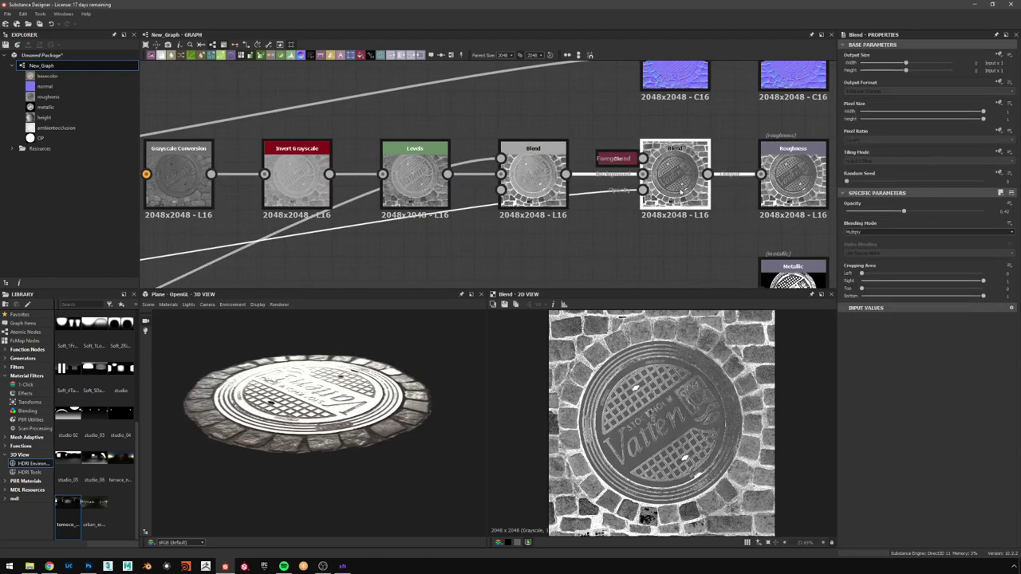
scroll(650, 419, up, 2)
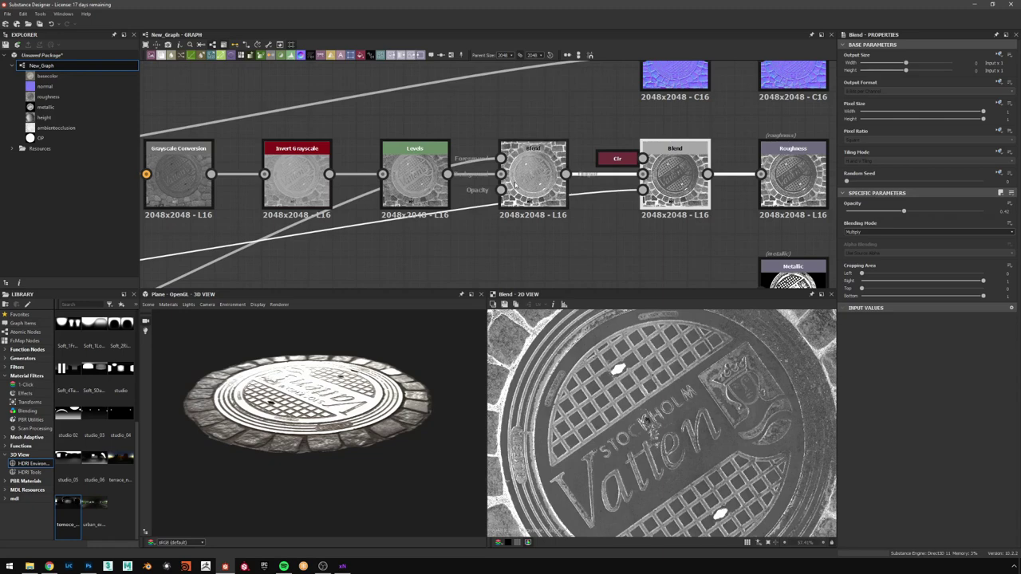
scroll(684, 427, down, 1)
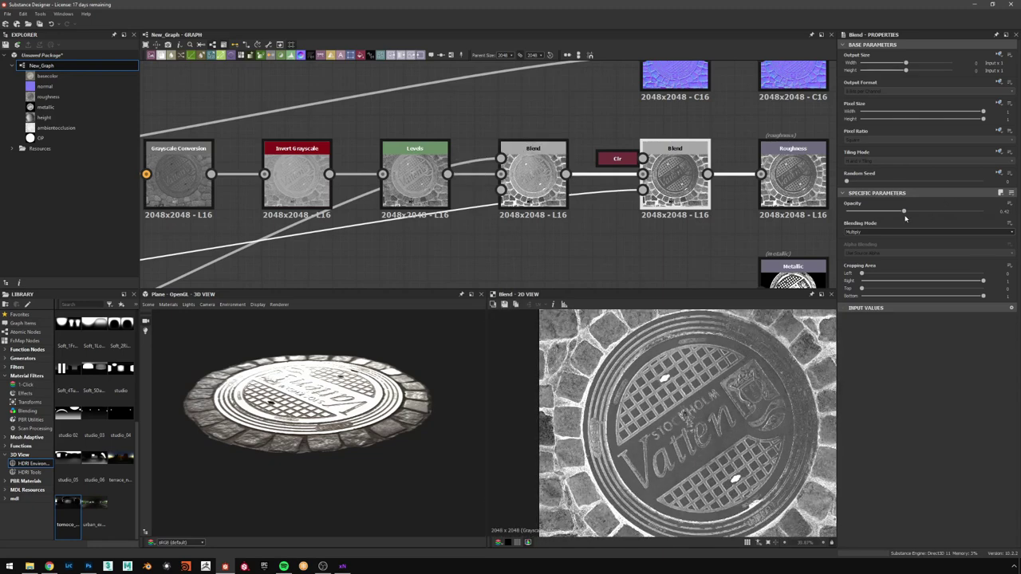
mouse_move(904, 212)
mouse_down()
mouse_move(886, 215)
mouse_move(893, 217)
mouse_up()
drag(410, 401, 346, 405)
scroll(347, 409, down, 4)
scroll(333, 401, up, 5)
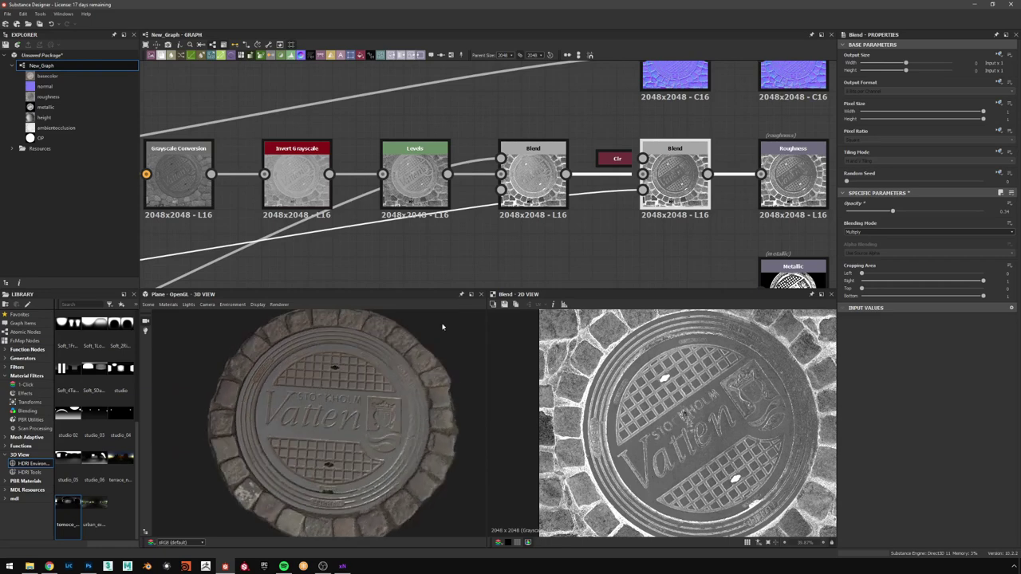
- Align the base color Blend node with AO Cancellation, dock the PBR Metal Reflectance node to it and display the blend
scroll(589, 186, down, 5)
middle_drag(488, 95, 497, 132)
scroll(496, 133, up, 3)
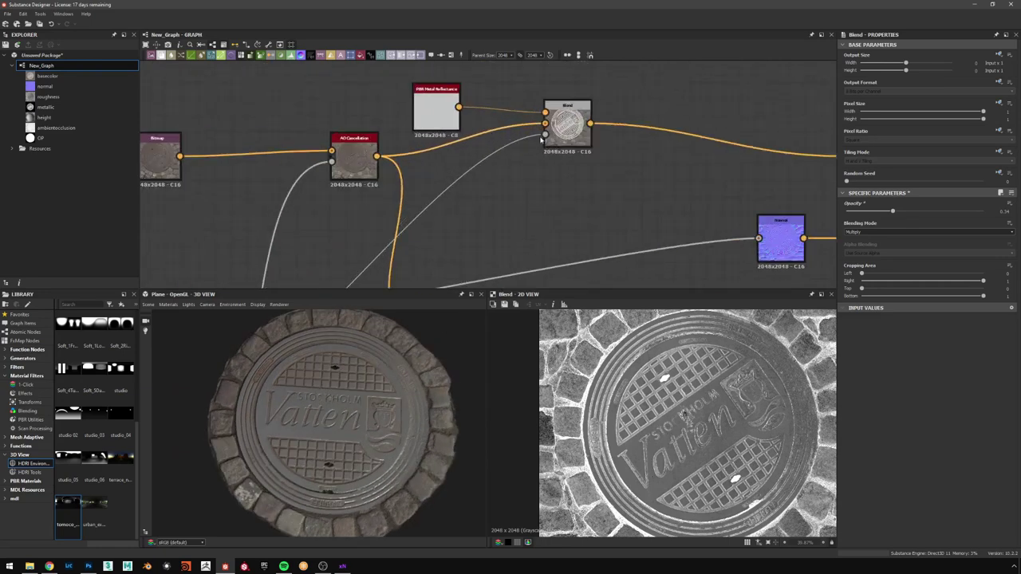
drag(567, 120, 550, 153)
click(436, 113)
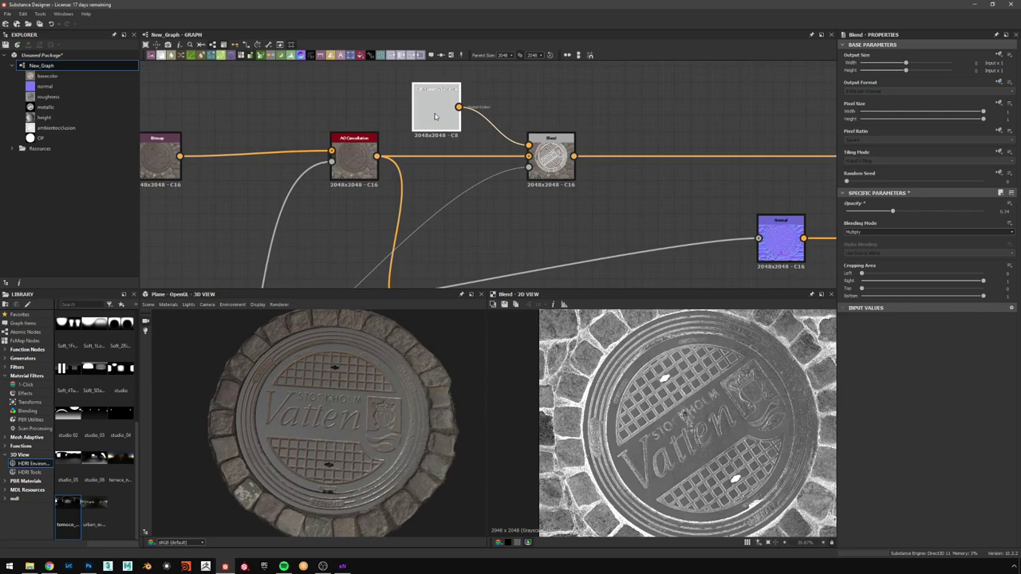
key(d)
double_click(552, 161)
- Review the base color, normal, roughness, metallic, ambient occlusion, height and opacity output maps in the 2D view
scroll(685, 203, down, 3)
middle_drag(685, 205, 606, 181)
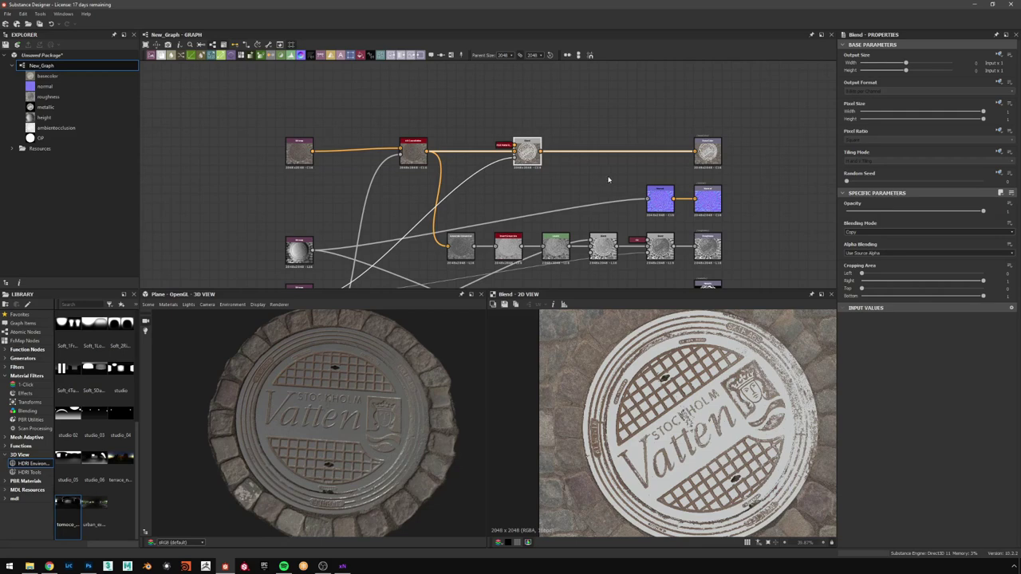
middle_drag(608, 179, 587, 134)
middle_drag(634, 160, 612, 164)
scroll(611, 163, up, 1)
scroll(611, 164, up, 1)
scroll(622, 142, down, 2)
middle_drag(621, 128, 615, 152)
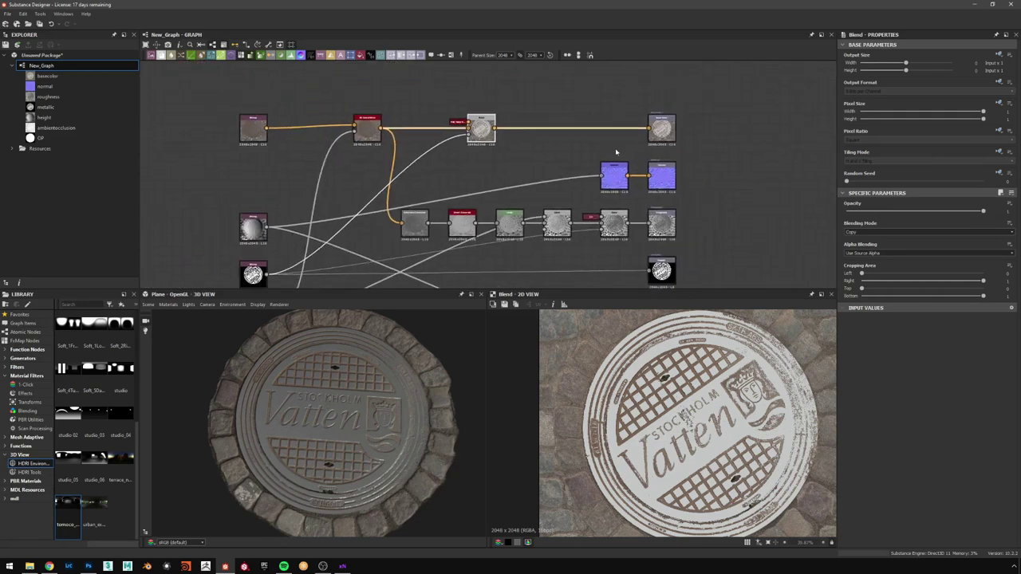
click(660, 126)
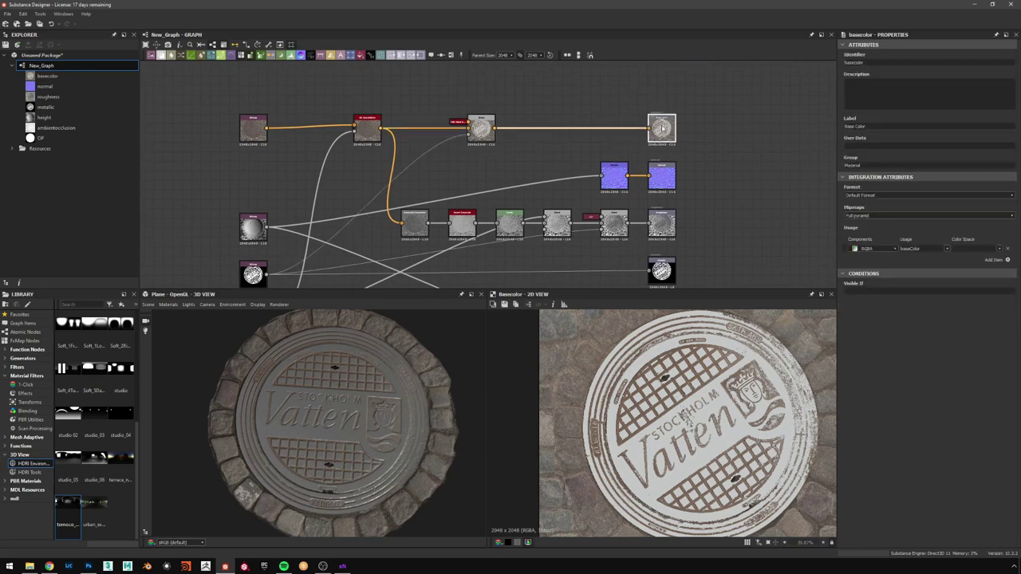
double_click(662, 177)
double_click(659, 227)
scroll(683, 419, down, 4)
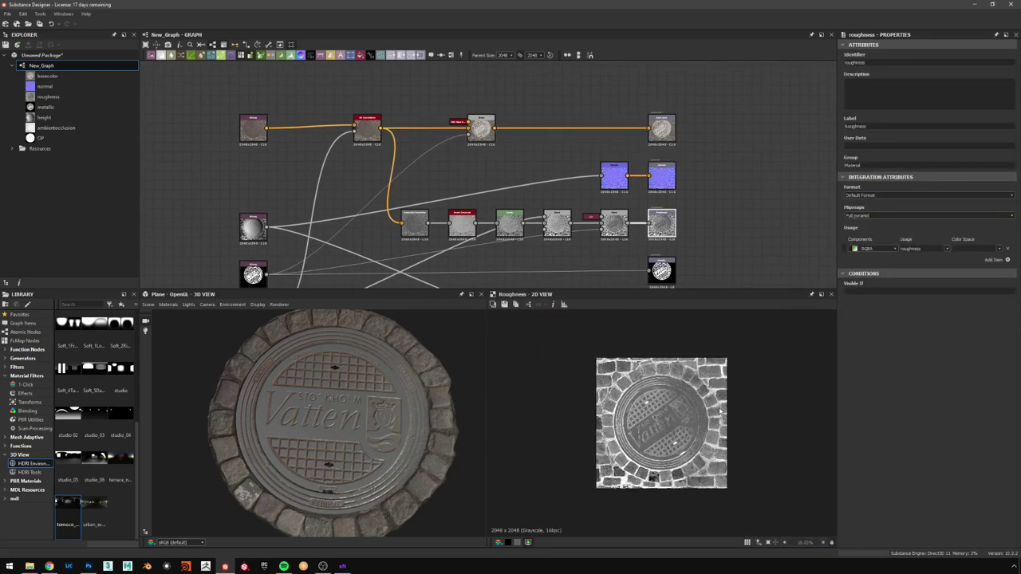
middle_drag(694, 243, 692, 183)
double_click(666, 211)
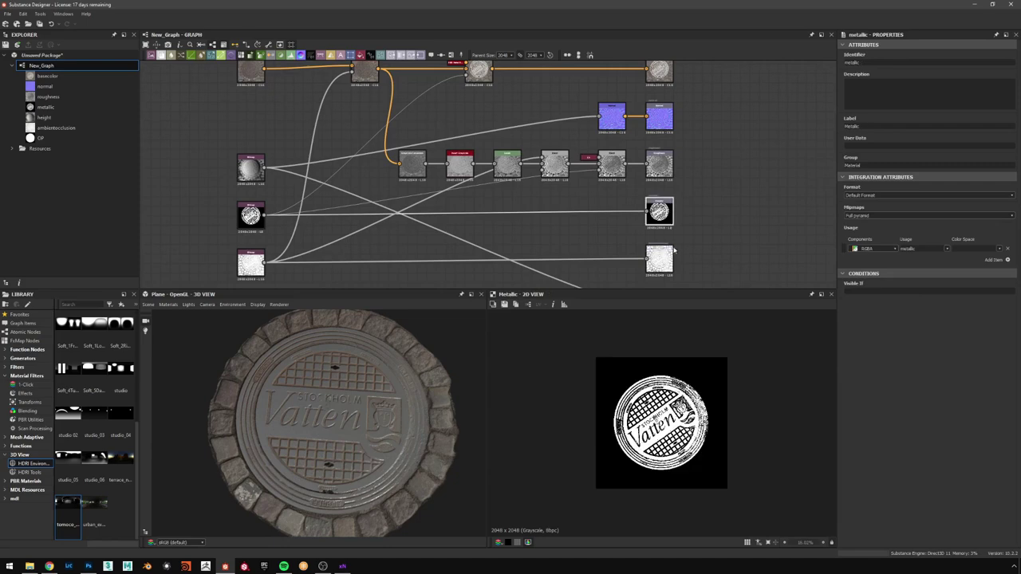
double_click(661, 266)
middle_drag(702, 239, 705, 167)
double_click(669, 236)
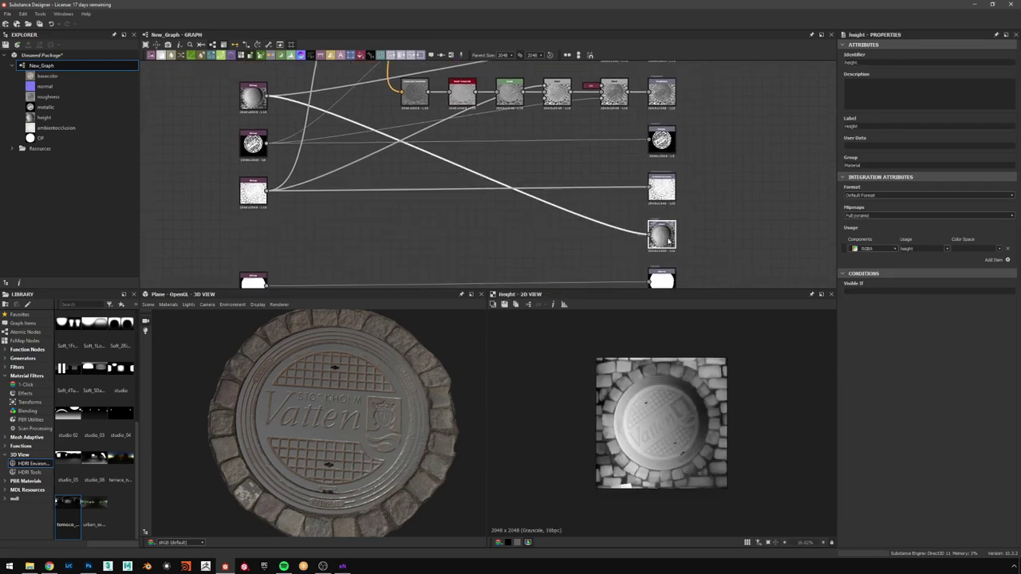
middle_drag(712, 238, 716, 199)
double_click(665, 245)
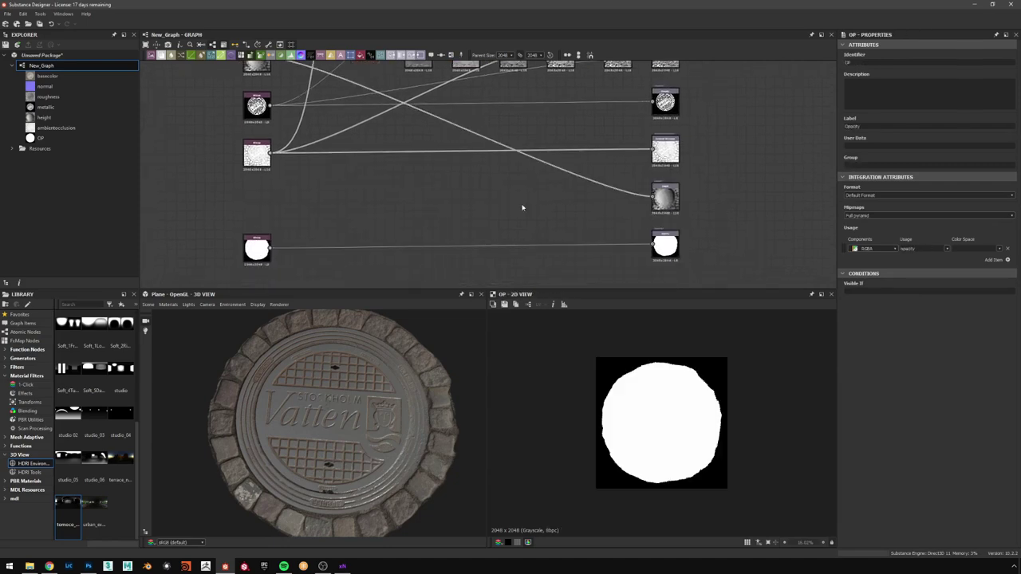
- Align the opacity bitmap node with the Opacity output node and check the manhole in 3D
drag(254, 242, 254, 238)
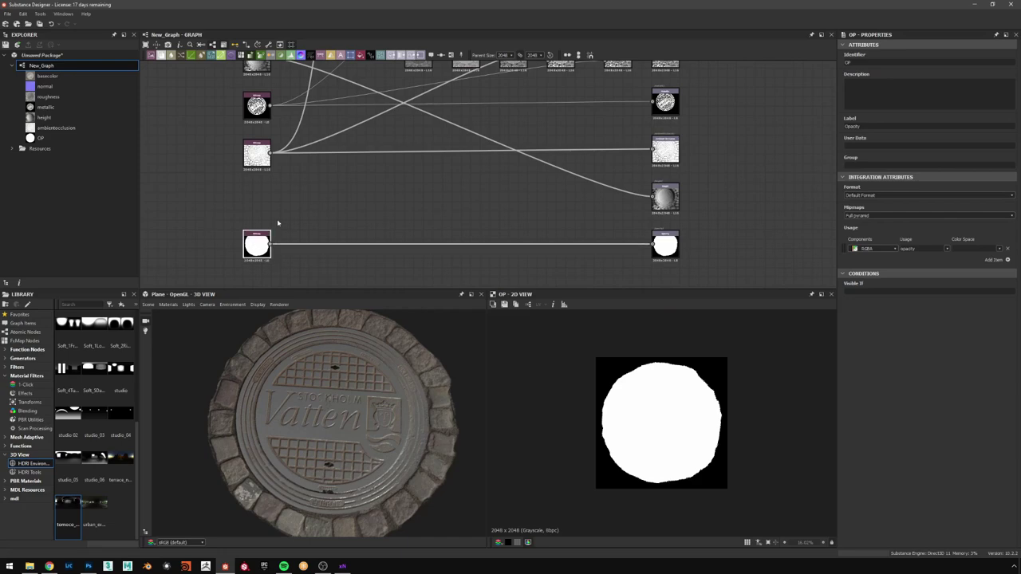
middle_drag(368, 183, 376, 221)
drag(310, 406, 335, 470)
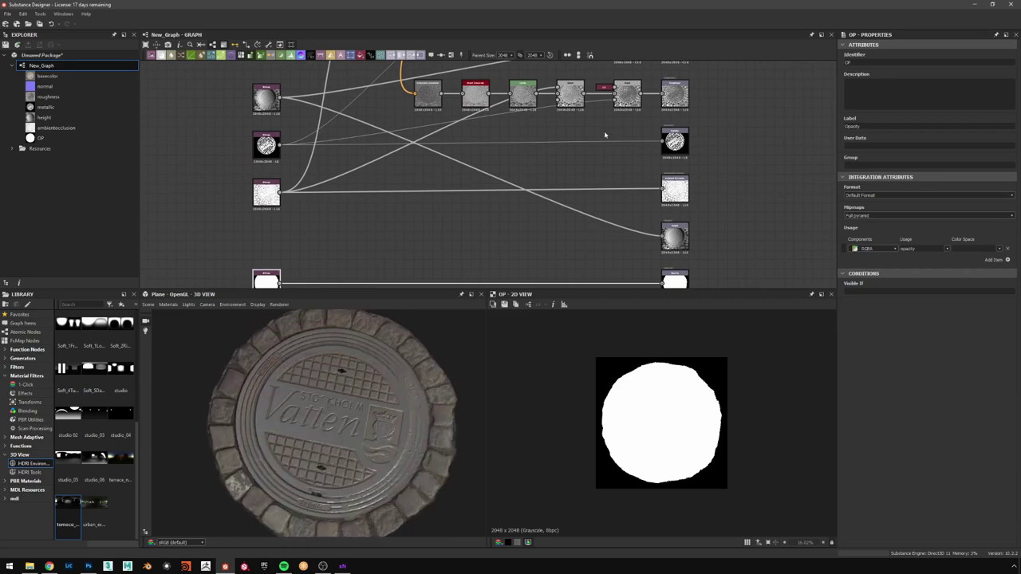
- Add an Output node directly below the Opacity output and set its identifier and label to ARM
middle_drag(642, 166, 620, 153)
middle_drag(716, 196, 705, 179)
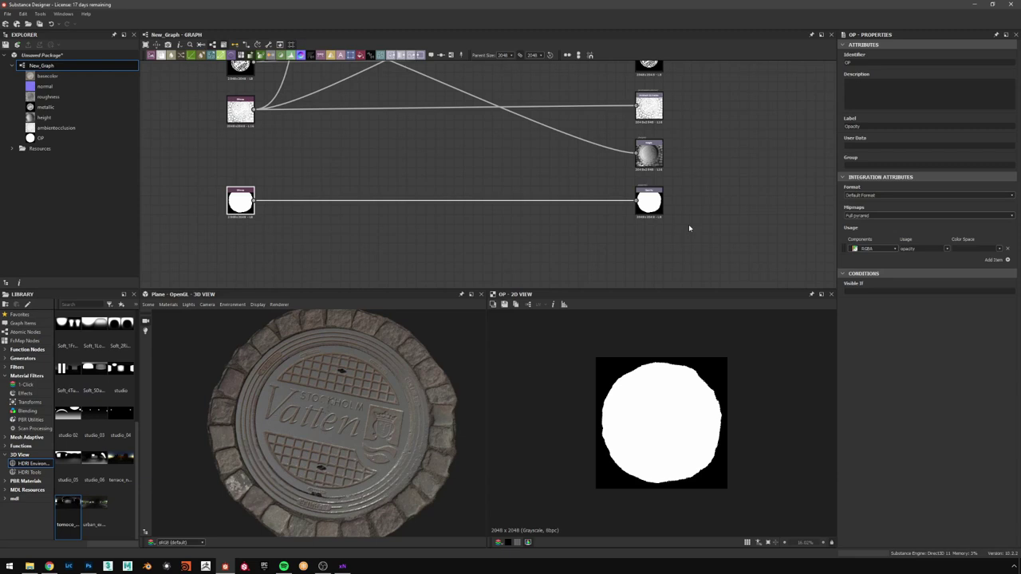
click(689, 228)
key(space)
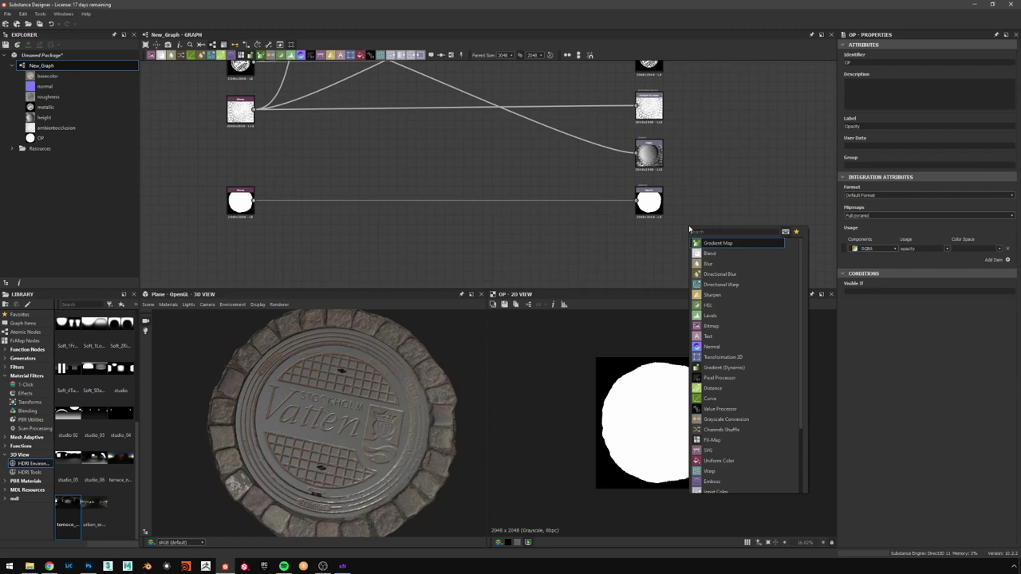
text(out)
key(Return)
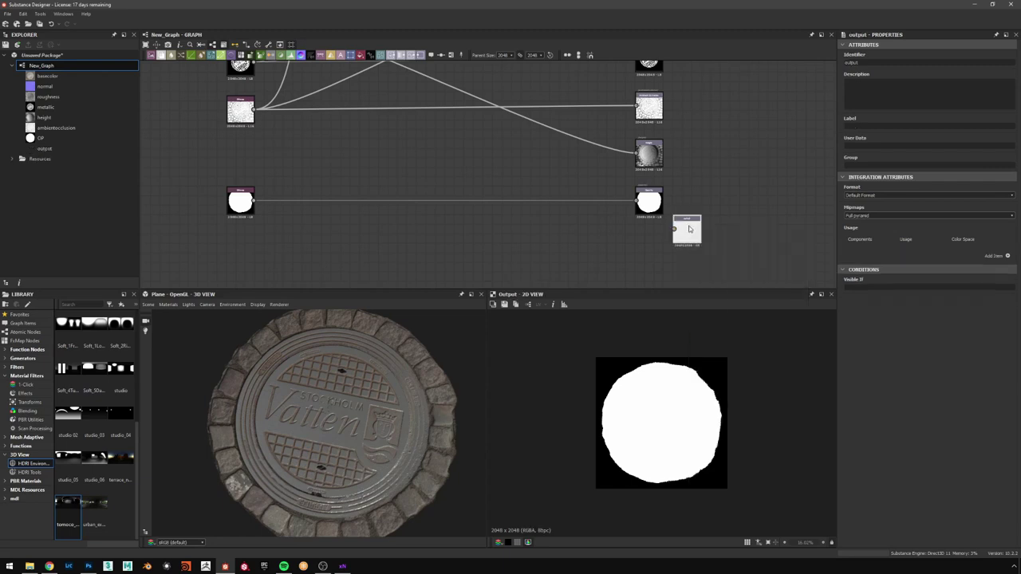
drag(689, 231, 654, 250)
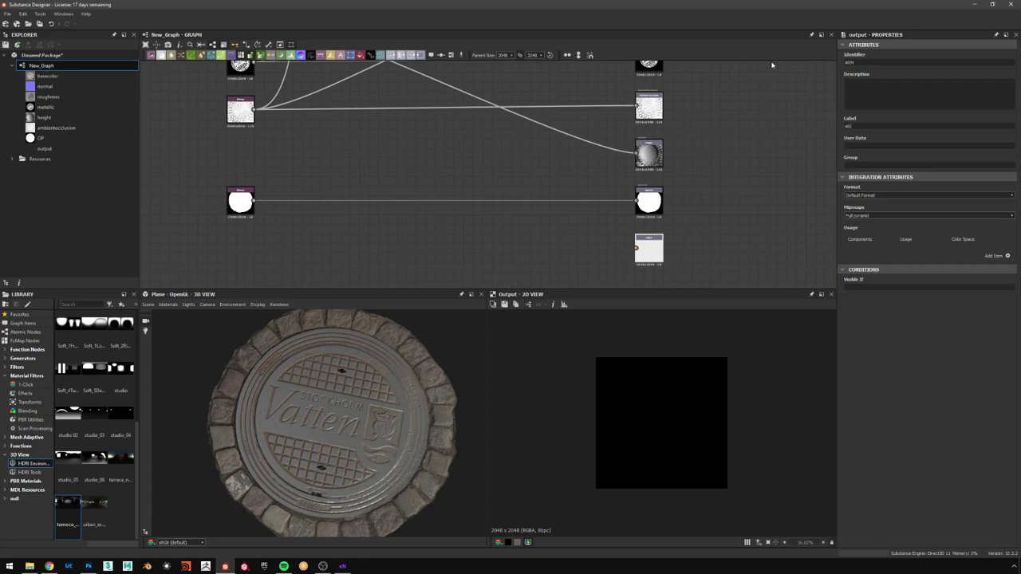
- Add an RGBA Merge node beside the ARM output's input
middle_drag(533, 161, 618, 209)
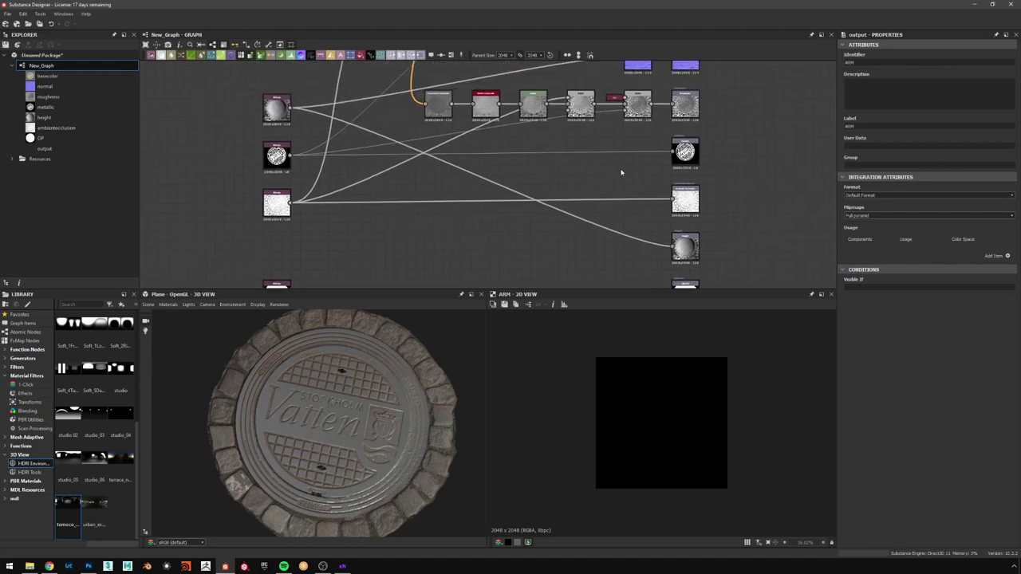
middle_drag(622, 173, 626, 90)
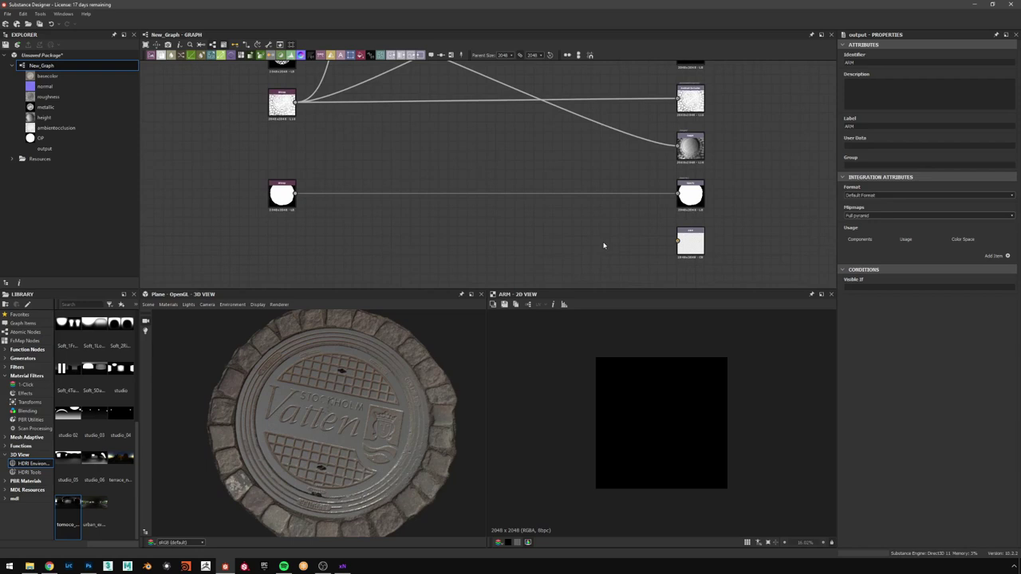
key(space)
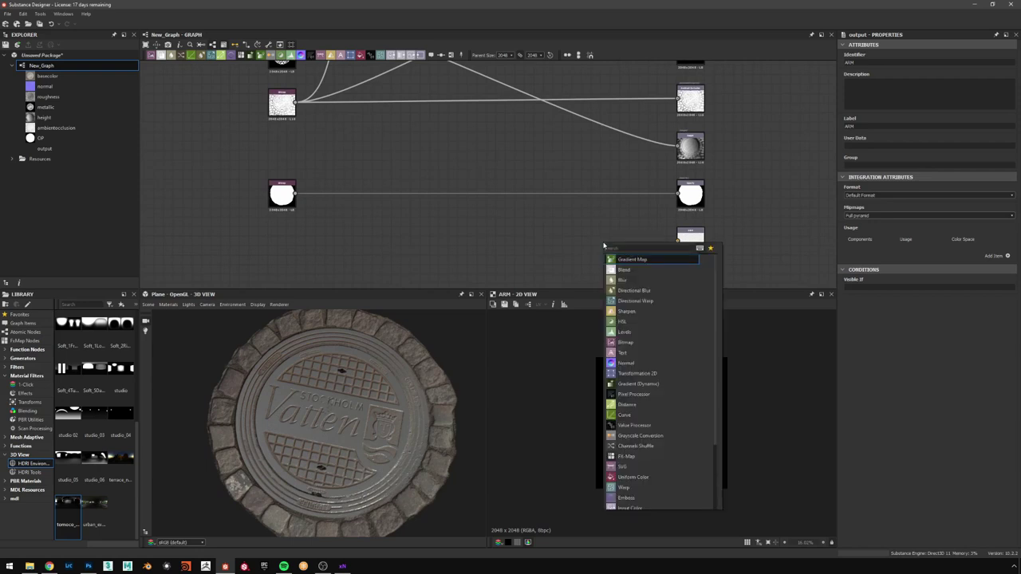
text(rgb)
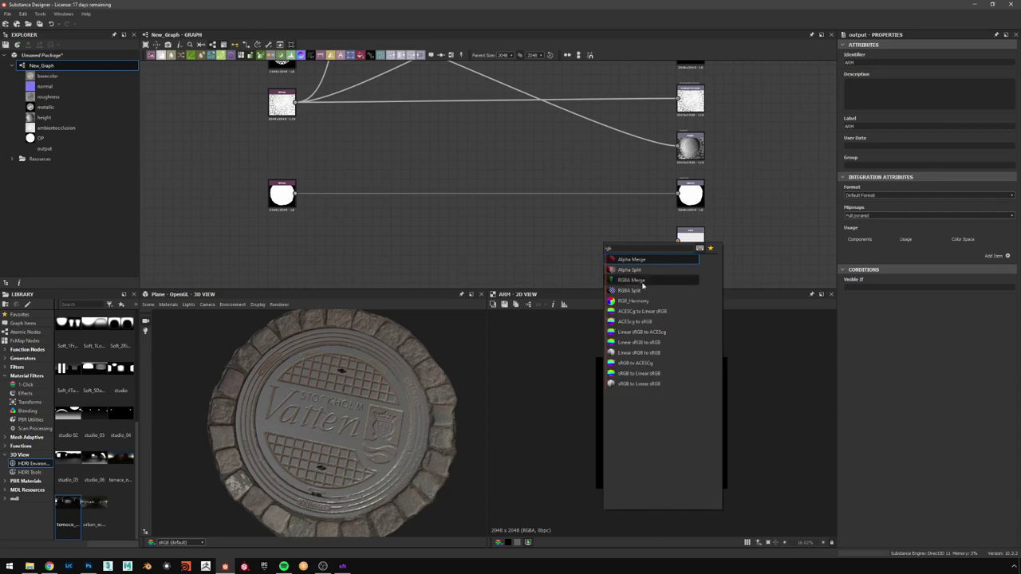
click(642, 281)
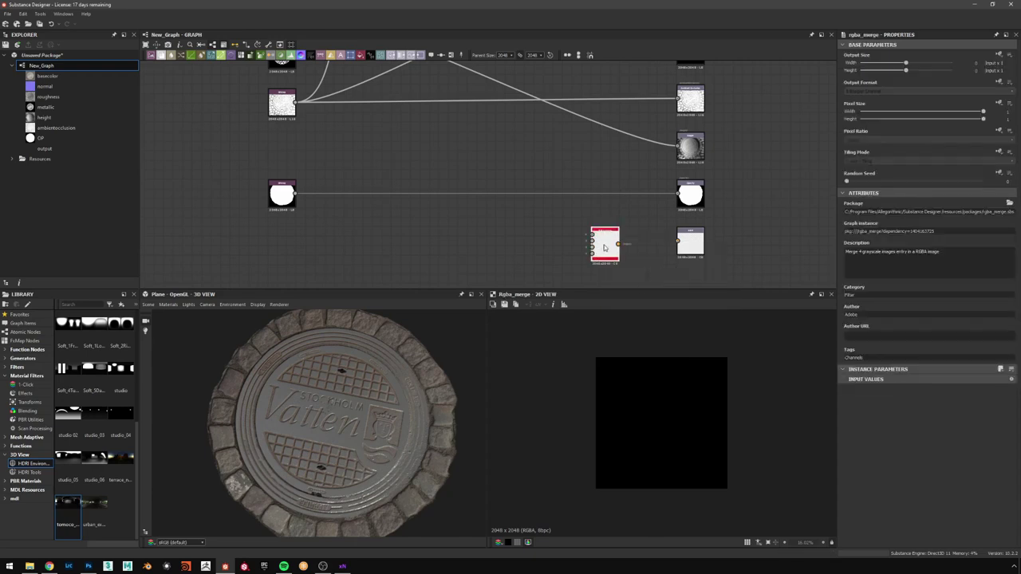
- Move the RGBA Merge node closer to the ARM output and connect its output to the ARM input
drag(606, 244, 638, 245)
scroll(629, 239, up, 2)
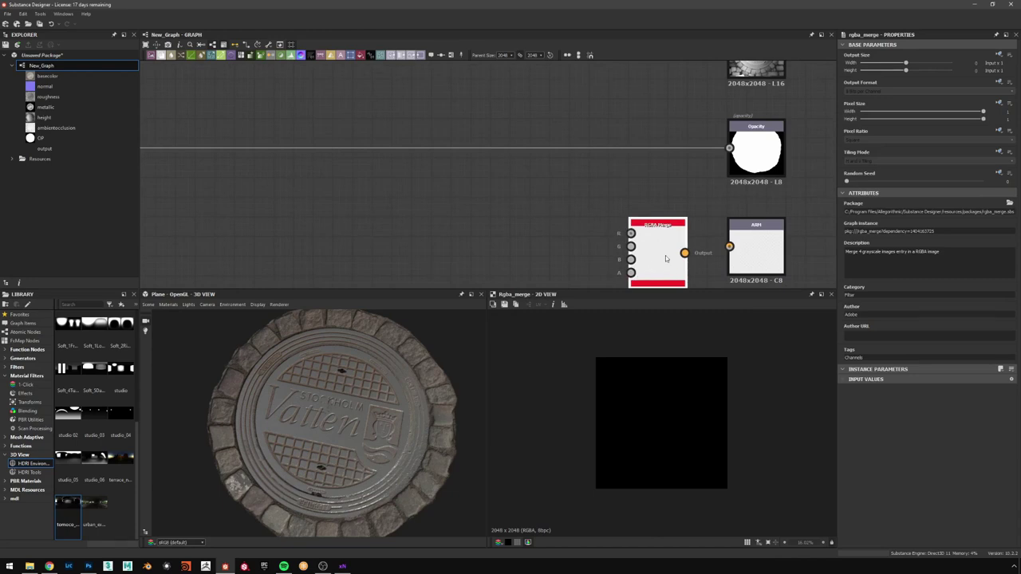
drag(684, 253, 747, 245)
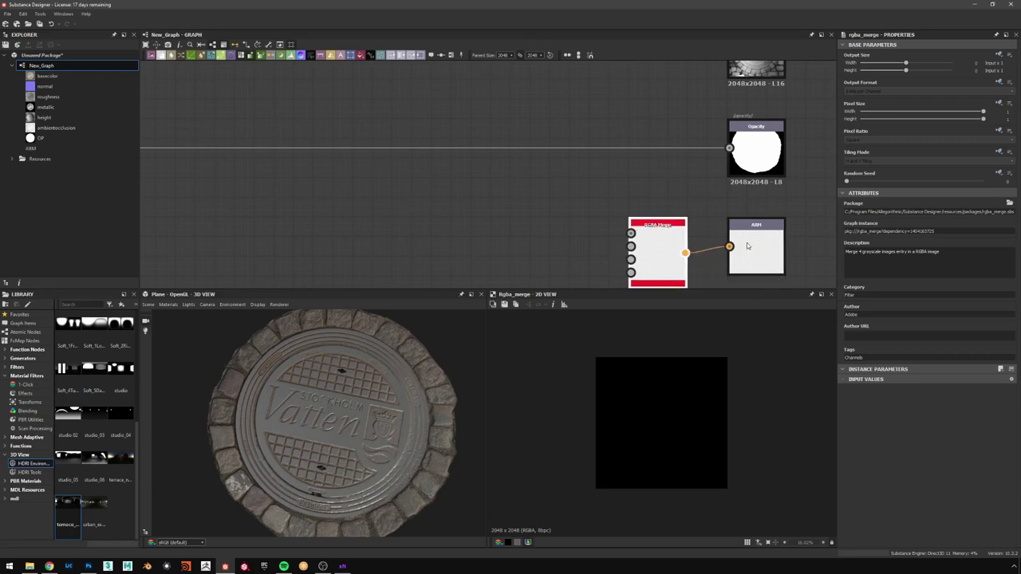
- Connect the ambient occlusion bitmap to the R input of the RGBA Merge node
scroll(662, 162, down, 5)
middle_drag(651, 168, 647, 219)
mouse_move(640, 180)
middle_down()
mouse_move(640, 226)
mouse_move(645, 182)
middle_up()
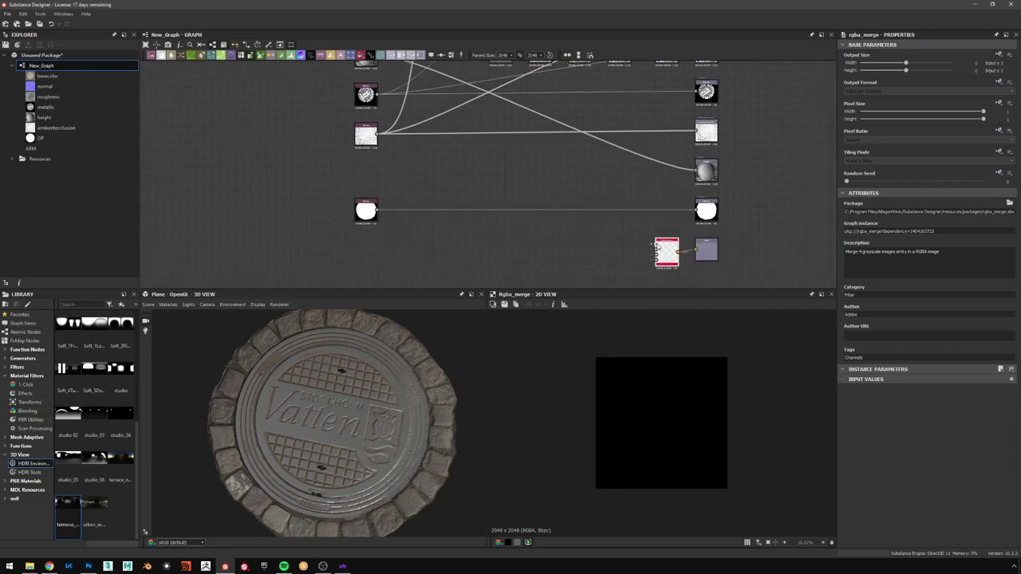
middle_drag(663, 176, 664, 220)
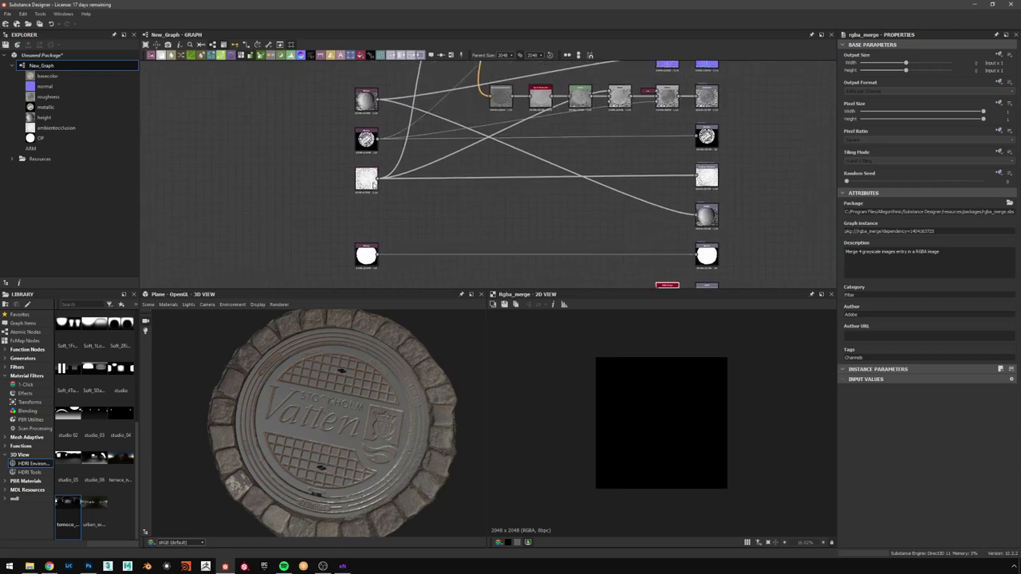
drag(378, 181, 646, 230)
- Feed the final roughness blend into the RGBA Merge node's G input, the metallic bitmap into B and the height bitmap into A
scroll(598, 215, up, 2)
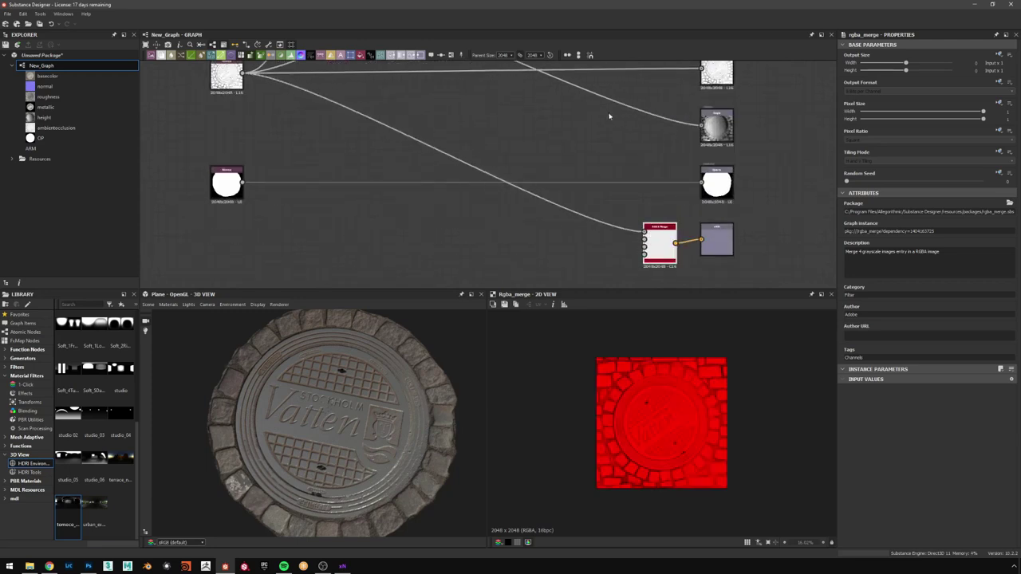
middle_drag(607, 113, 642, 209)
middle_drag(681, 122, 667, 200)
drag(696, 129, 615, 128)
middle_drag(591, 272, 616, 95)
drag(615, 127, 694, 230)
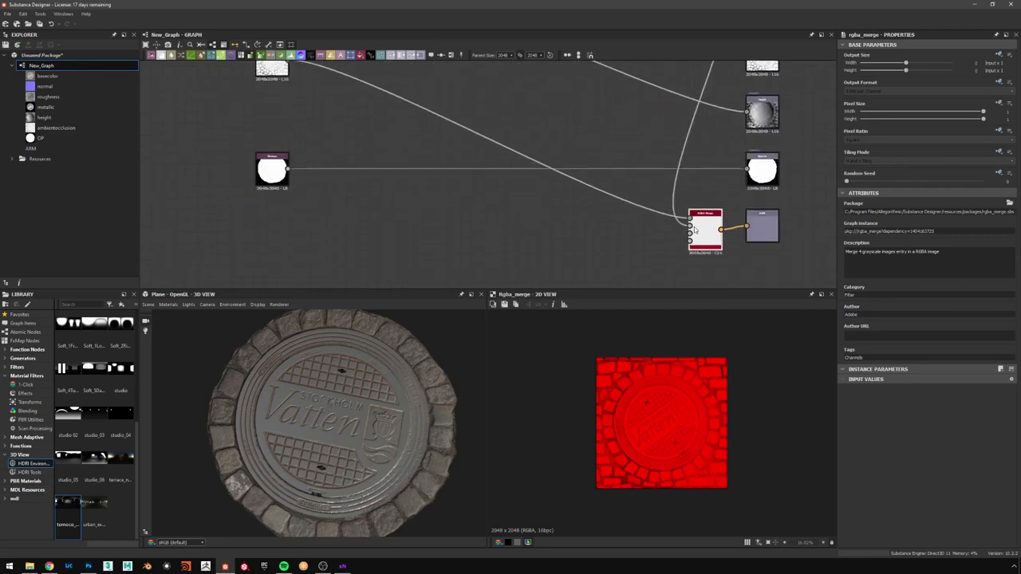
middle_drag(572, 123, 582, 276)
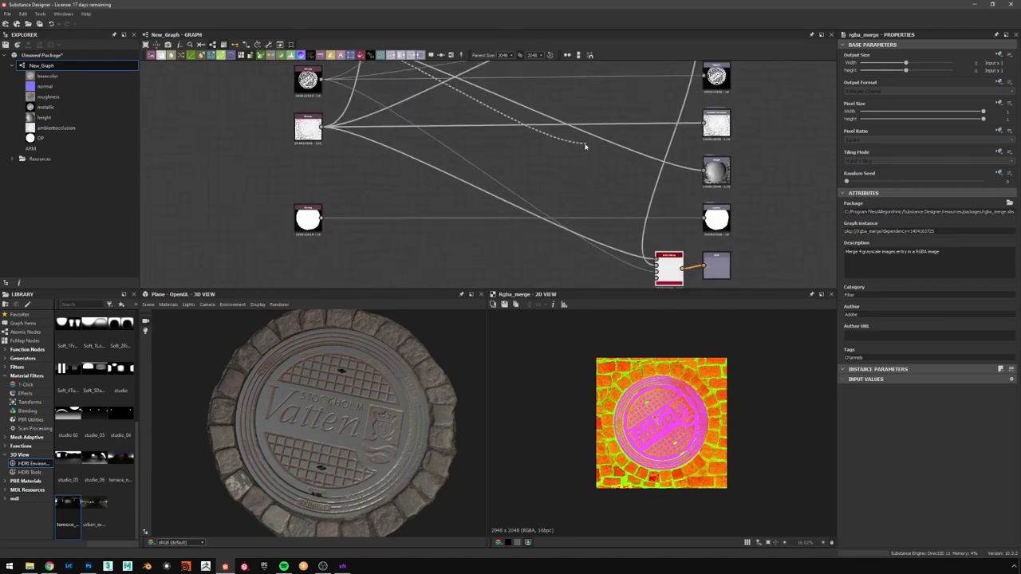
middle_drag(646, 276, 581, 221)
click(591, 223)
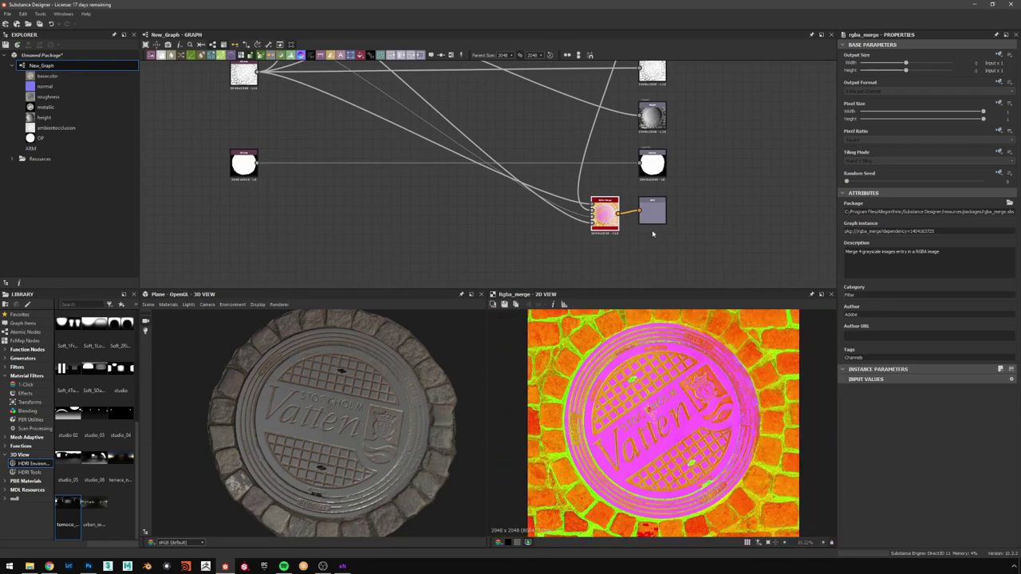
- Preview the packed ARM output in the 2D view and inspect its channels
double_click(651, 214)
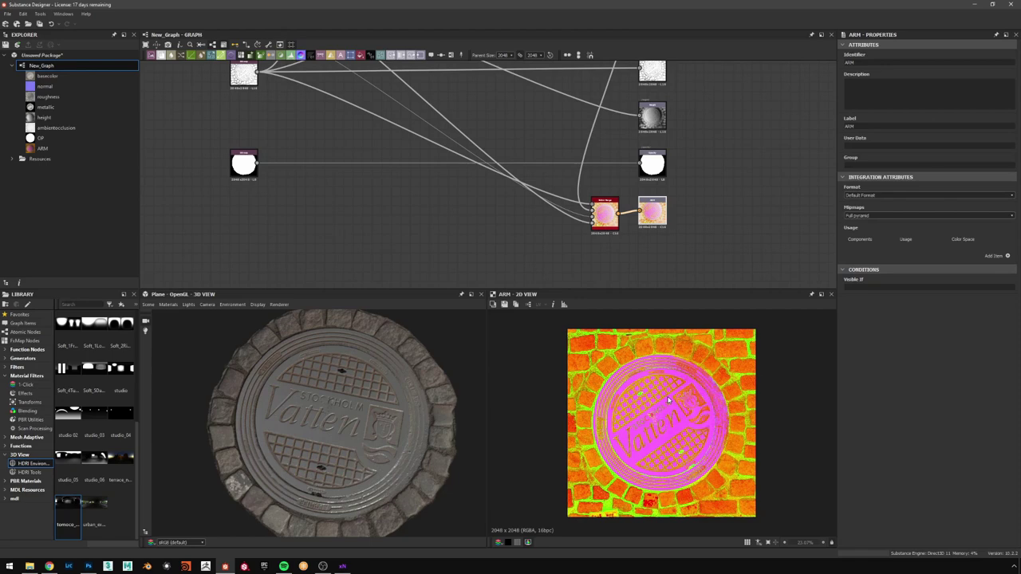
scroll(694, 395, up, 2)
scroll(694, 394, down, 2)
scroll(530, 148, down, 5)
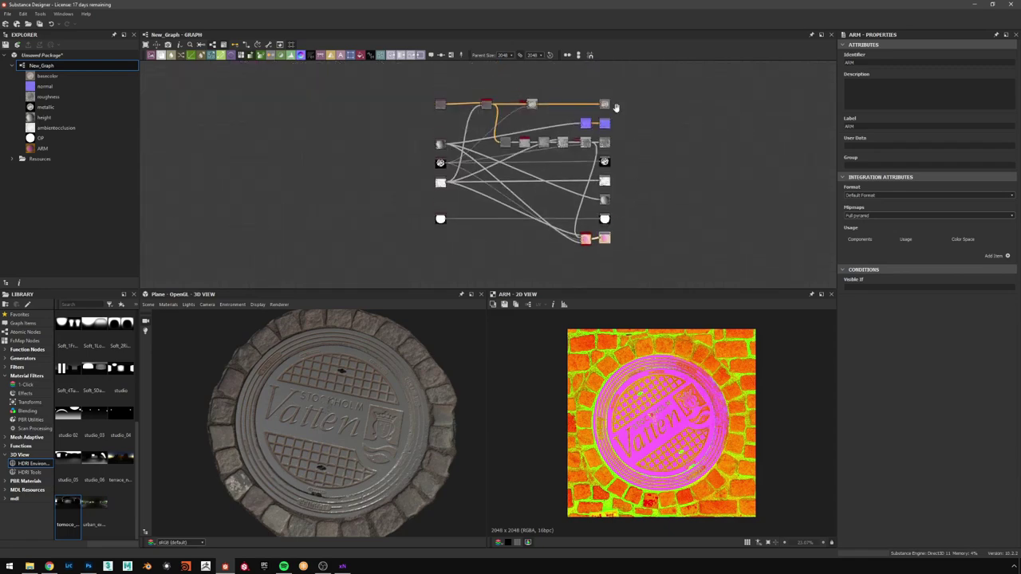
- Change the Base Color output's identifier to BCO
scroll(615, 143, up, 3)
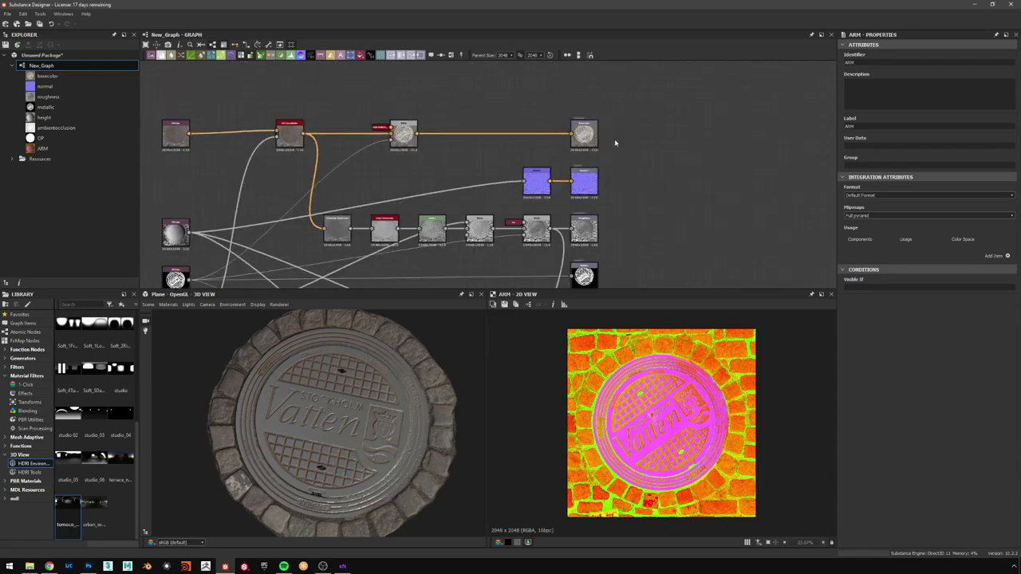
scroll(650, 130, down, 3)
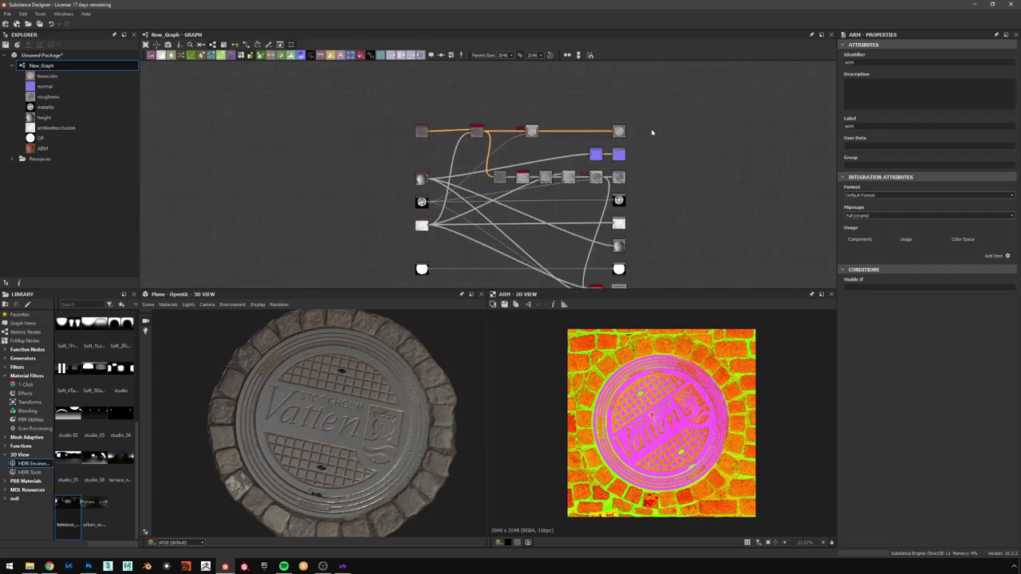
scroll(646, 148, up, 3)
click(584, 148)
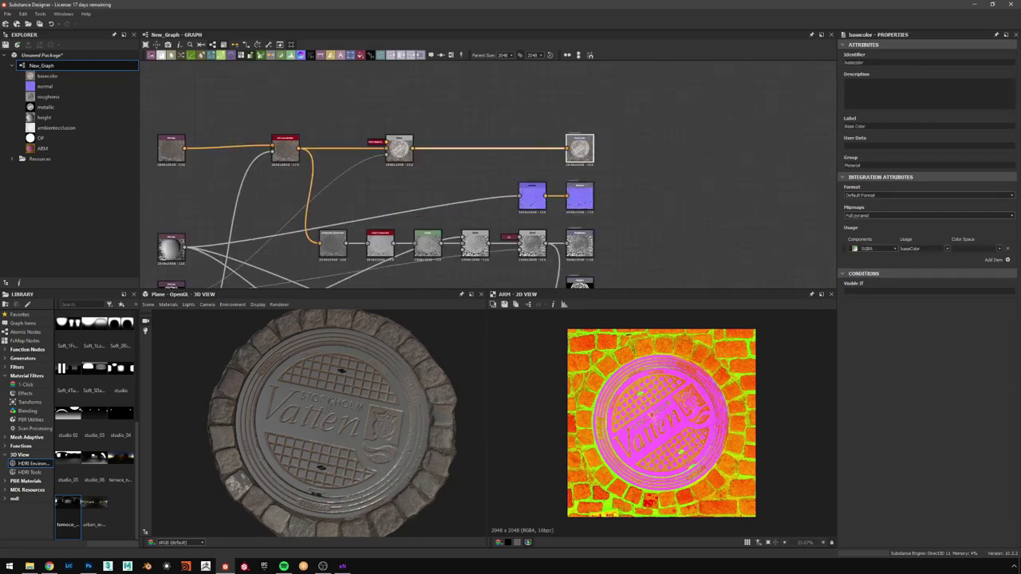
double_click(873, 62)
text(BC)
- Add an Alpha Merge node before the Base Color output and connect the base color blend to its RGB input
scroll(538, 154, up, 4)
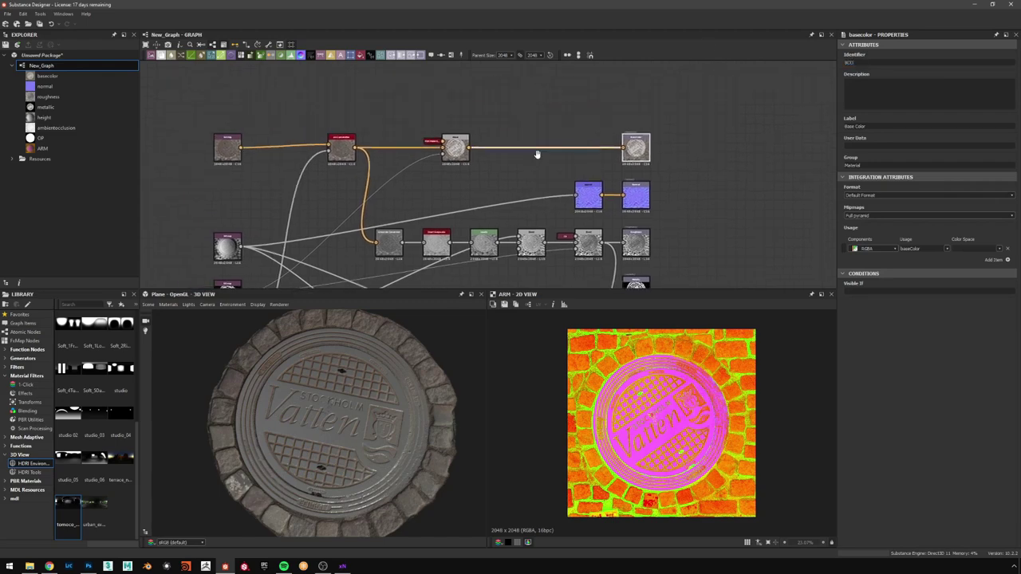
key(space)
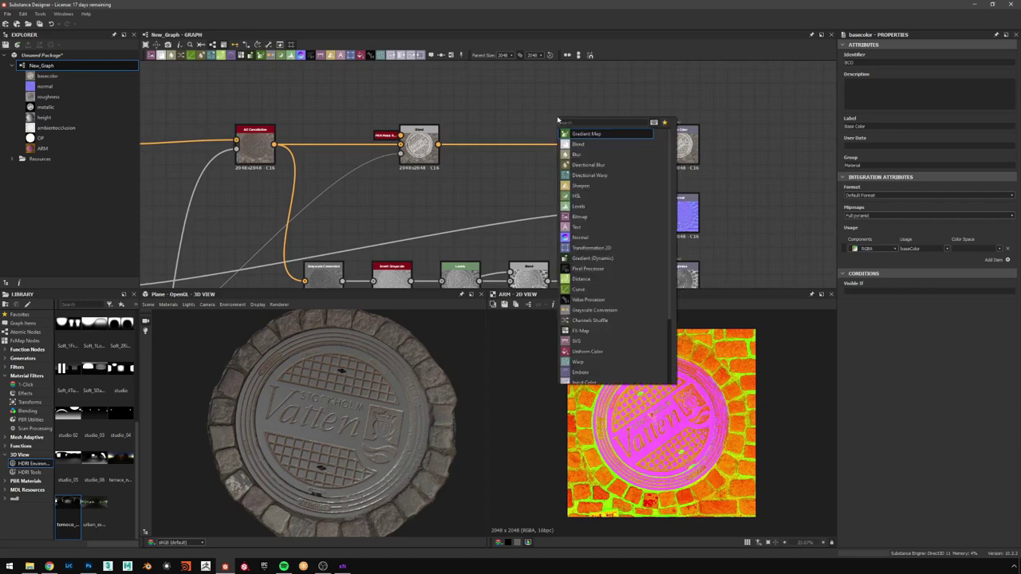
text(alp)
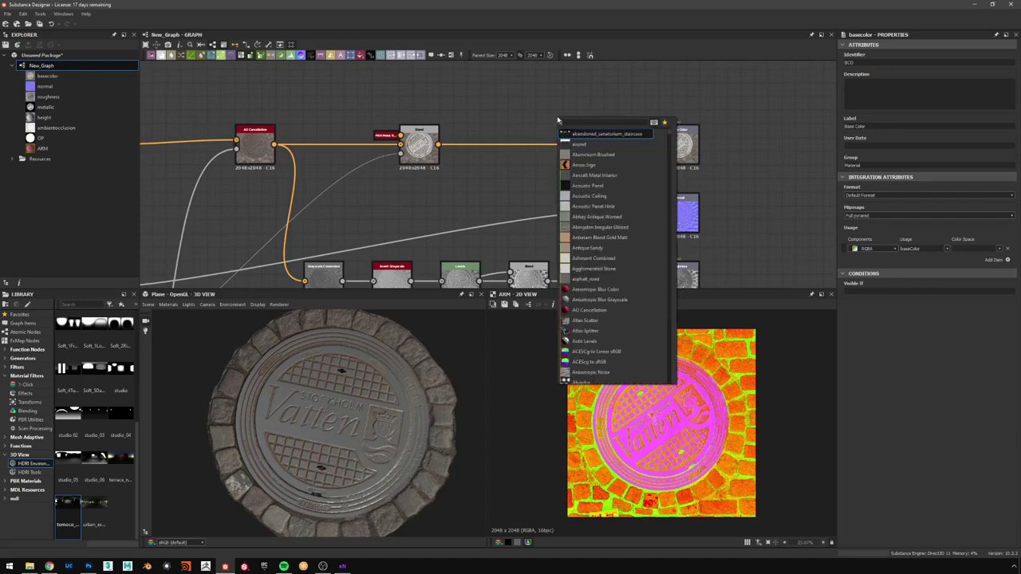
key(Down)
key(Down)
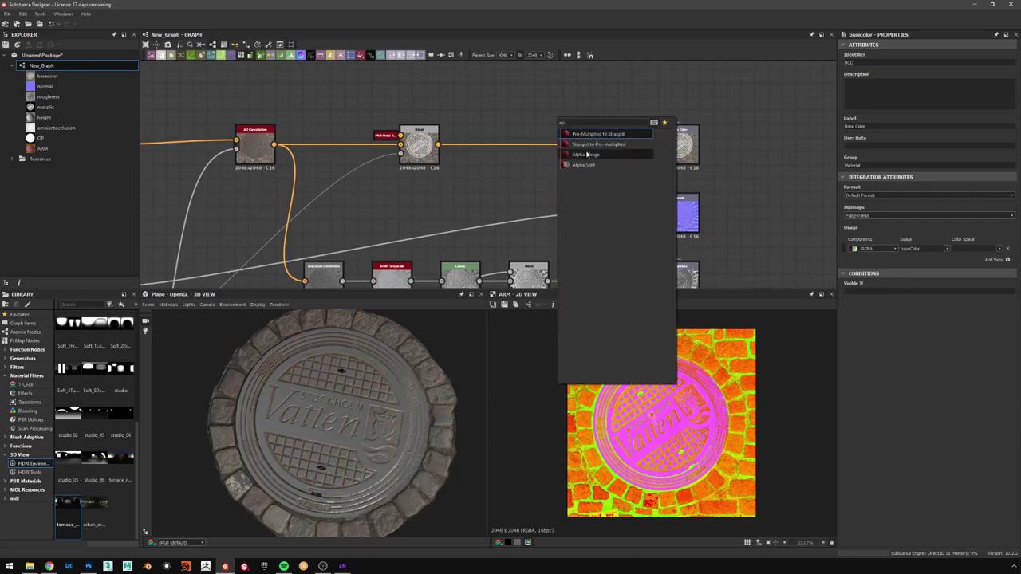
key(Return)
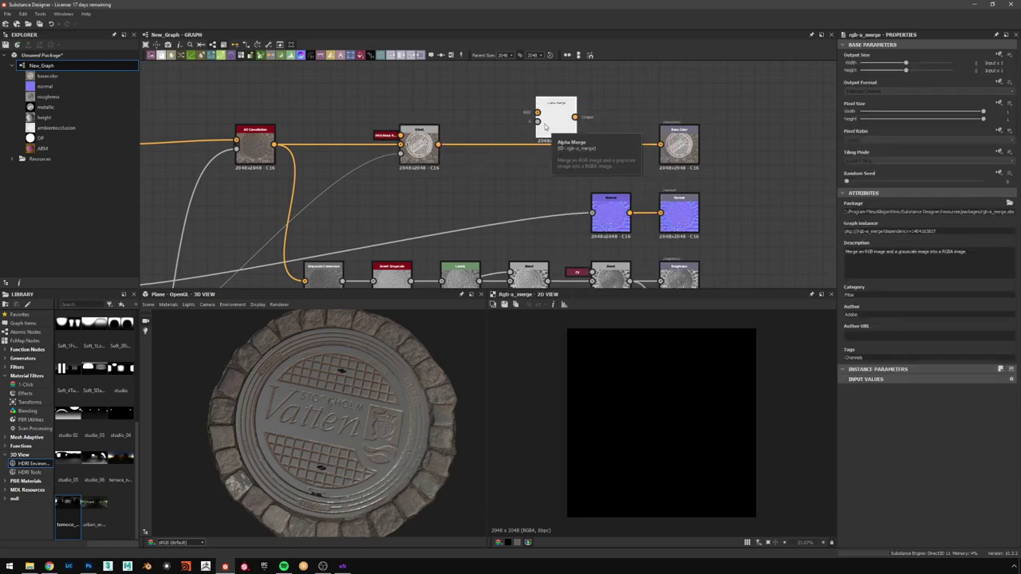
drag(437, 144, 538, 113)
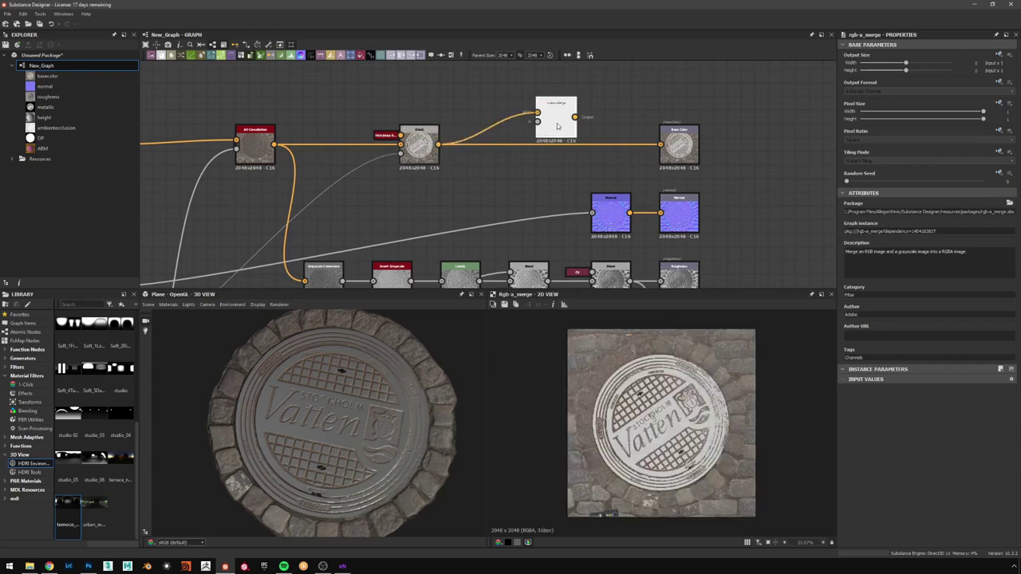
- Connect the opacity bitmap to the Alpha Merge node's alpha input and its output to Base Color, aligning the node with that row
key(f)
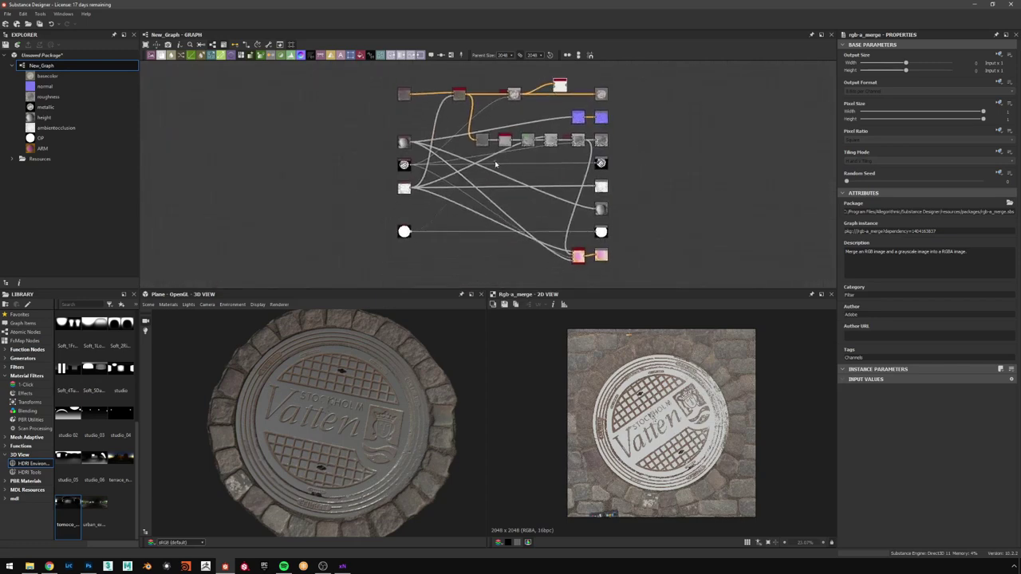
scroll(495, 165, up, 5)
drag(632, 114, 718, 143)
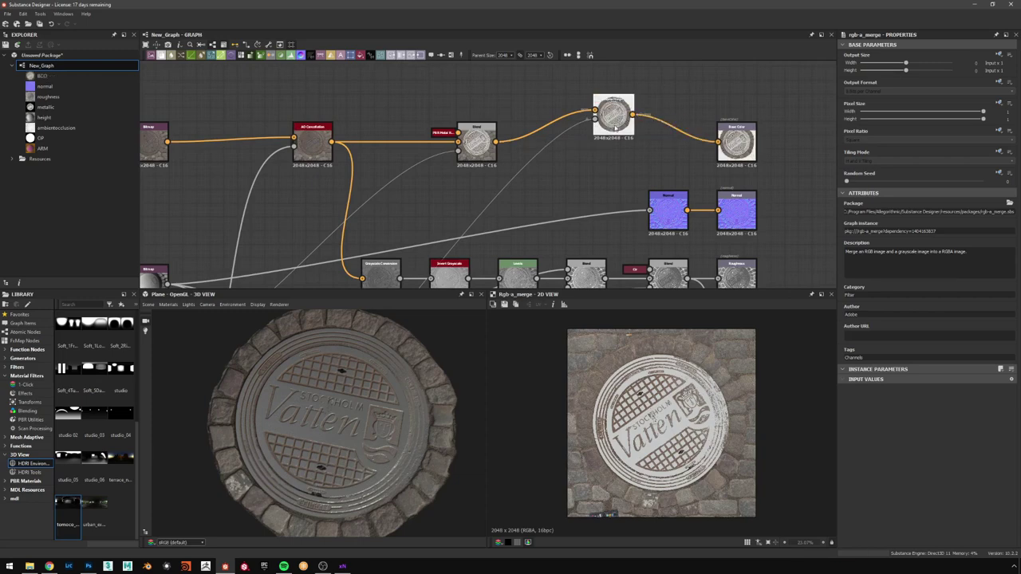
click(662, 185)
middle_drag(661, 185, 620, 162)
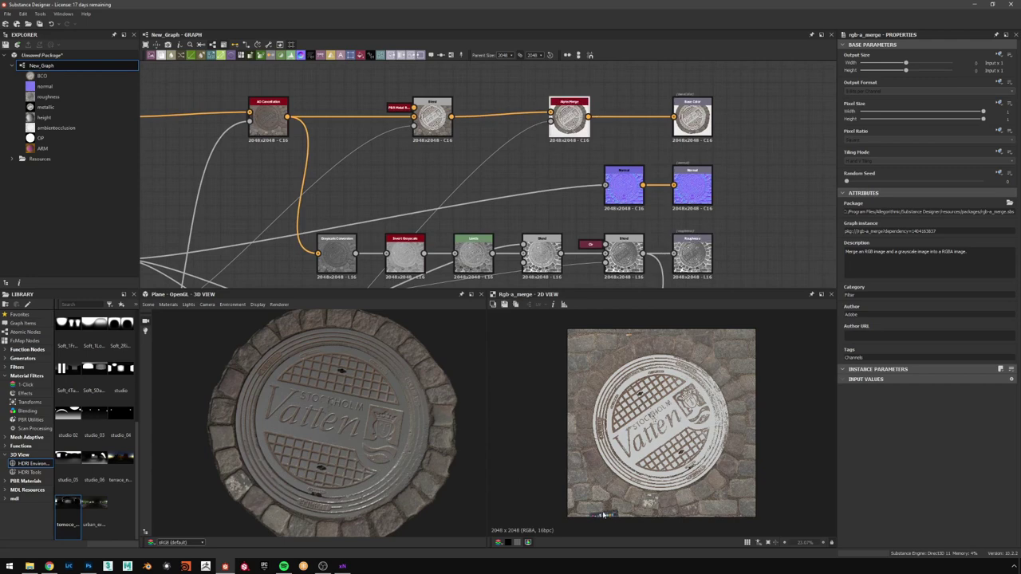
- Inspect the Alpha Merge result with transparency shown in the 2D view, then switch the transparency display off
click(510, 543)
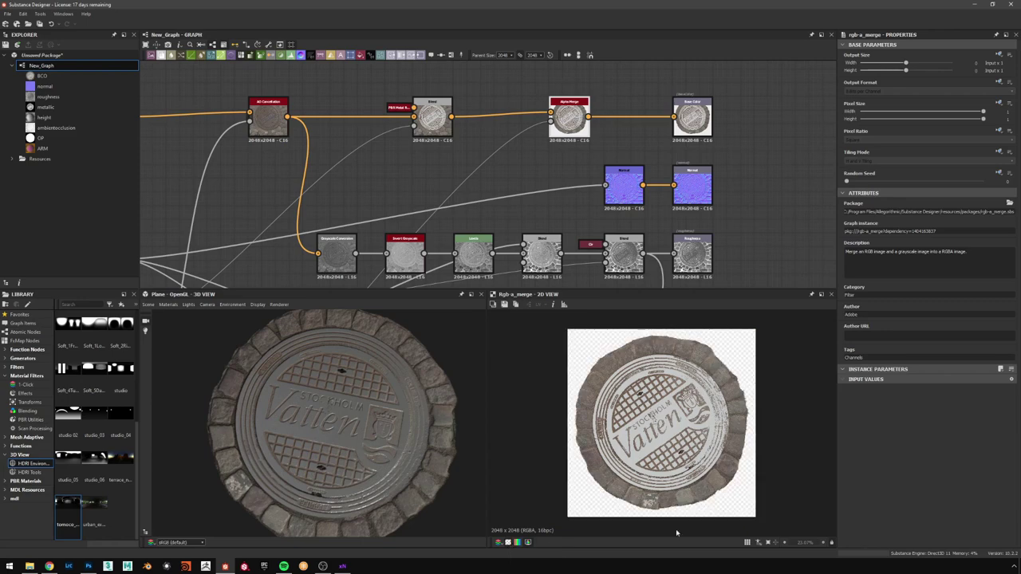
scroll(721, 399, up, 3)
scroll(737, 388, up, 1)
middle_drag(768, 351, 805, 431)
middle_drag(694, 535, 653, 397)
scroll(654, 397, down, 2)
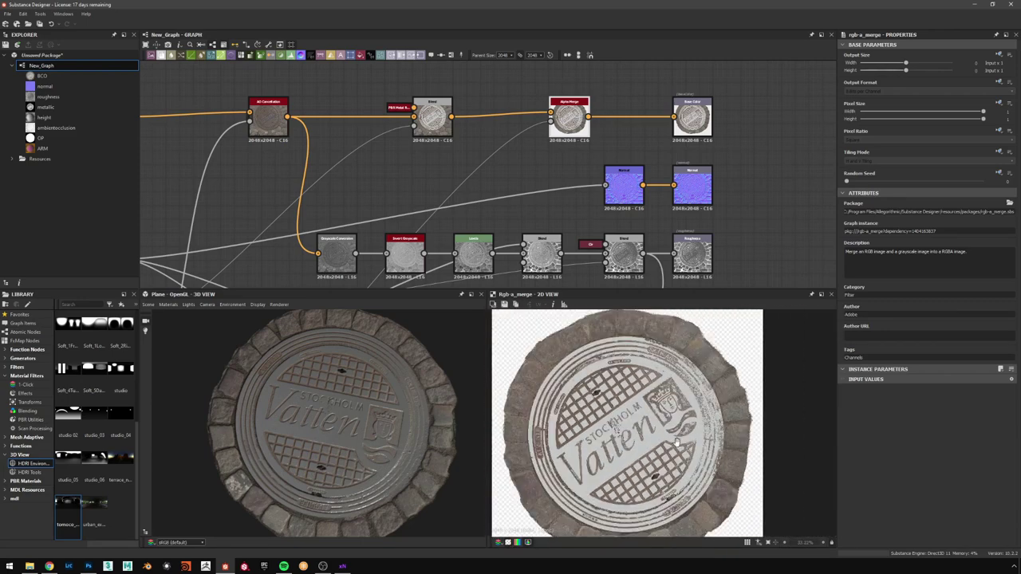
click(508, 544)
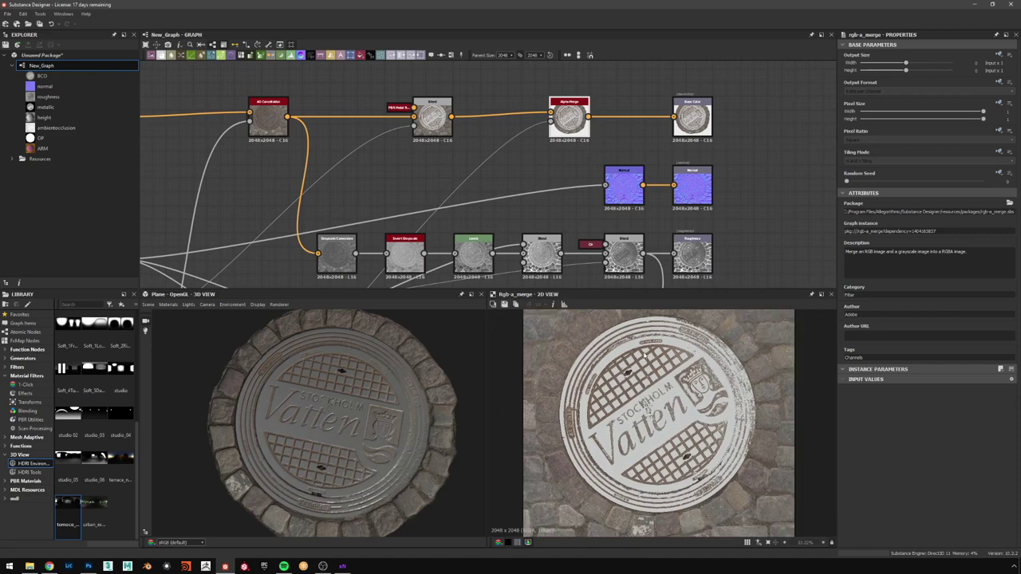
- Place the Alpha Merge node directly beside the Base Color output, above the Normal node, and preview that output in 2D
middle_drag(728, 138, 698, 194)
double_click(670, 177)
click(559, 182)
drag(560, 184, 601, 183)
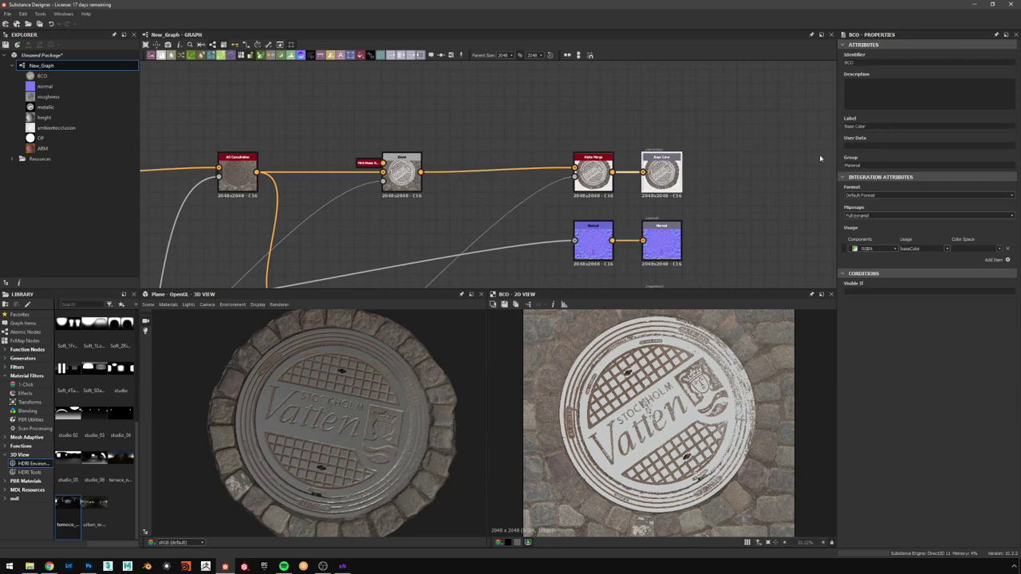
- Compare the Group attribute of the Normal and Base Color outputs
middle_drag(749, 190, 752, 162)
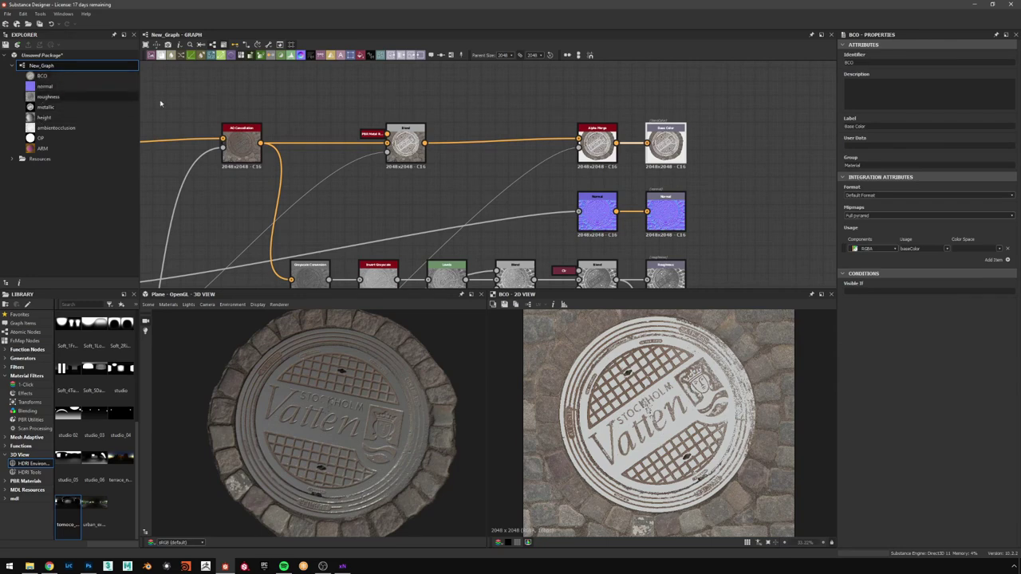
click(665, 211)
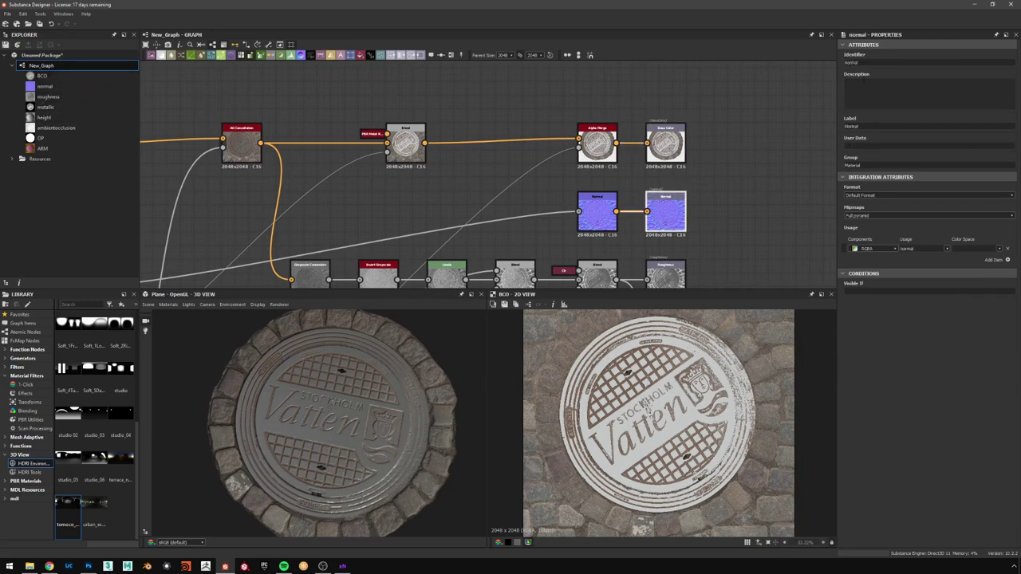
click(678, 150)
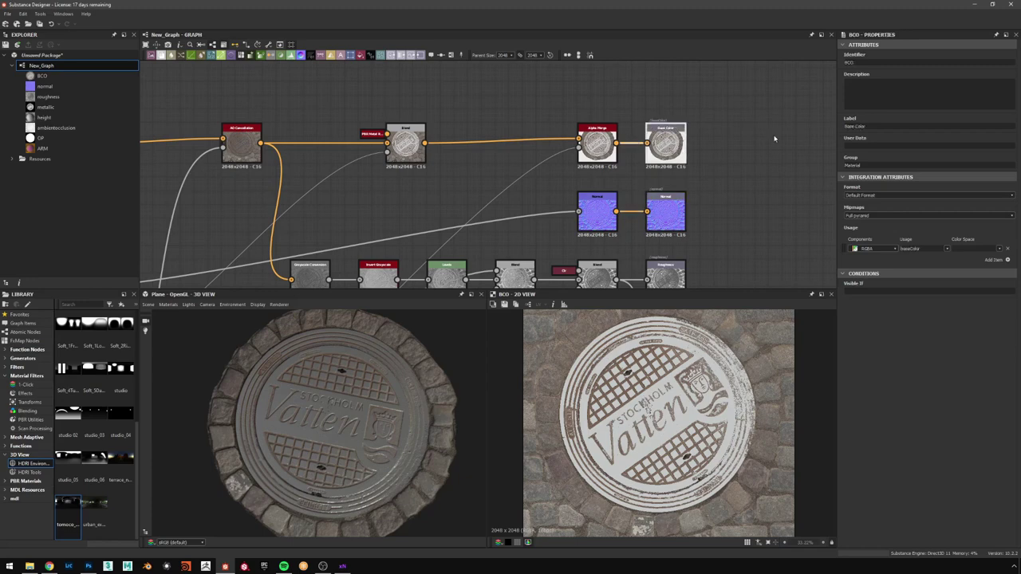
drag(861, 165, 758, 156)
click(759, 146)
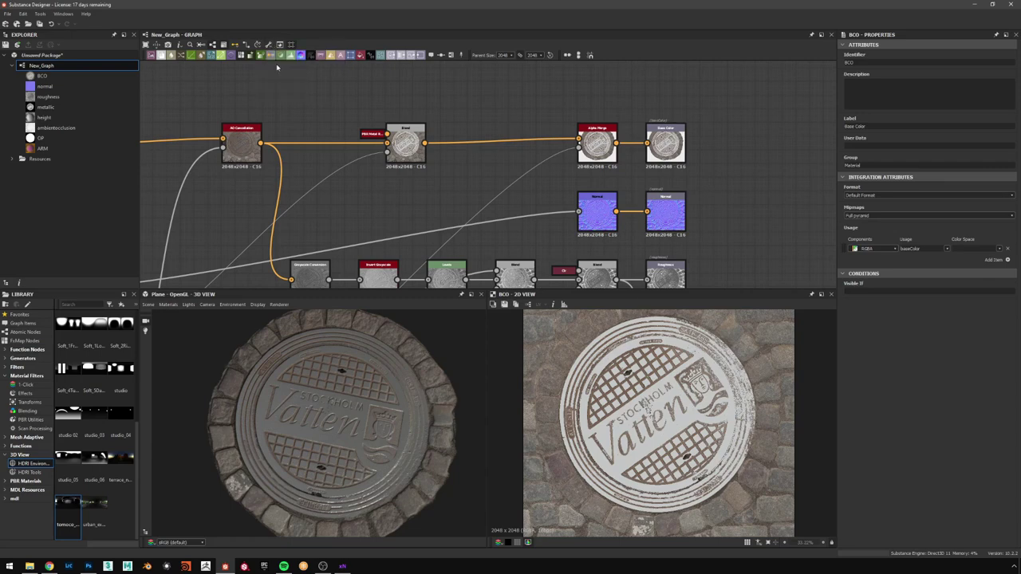
- Examine how the outputs are grouped in the Export outputs dialog, including OP and ARM, and close it without exporting
key(ctrl+shift+e)
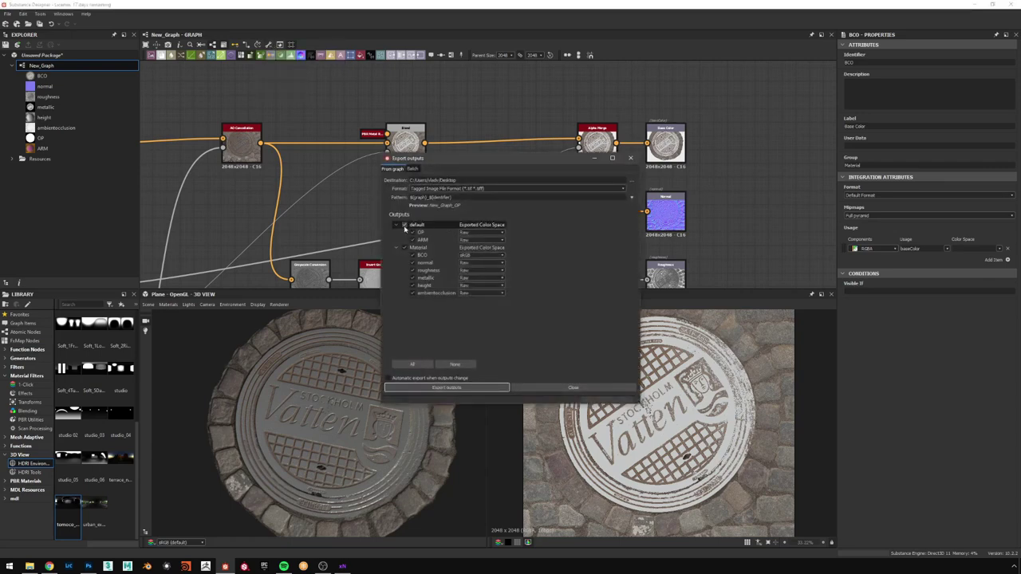
click(433, 232)
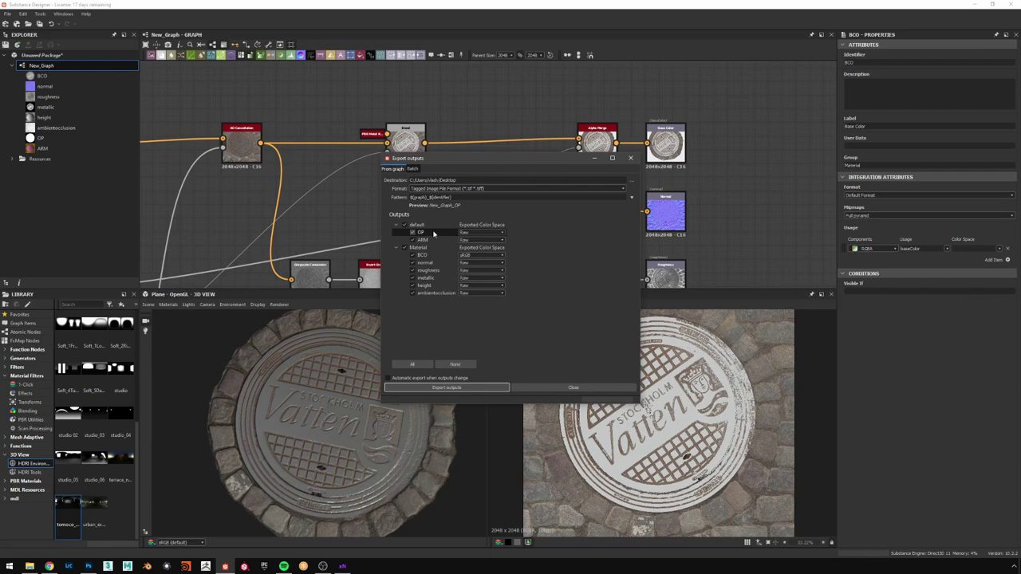
click(425, 240)
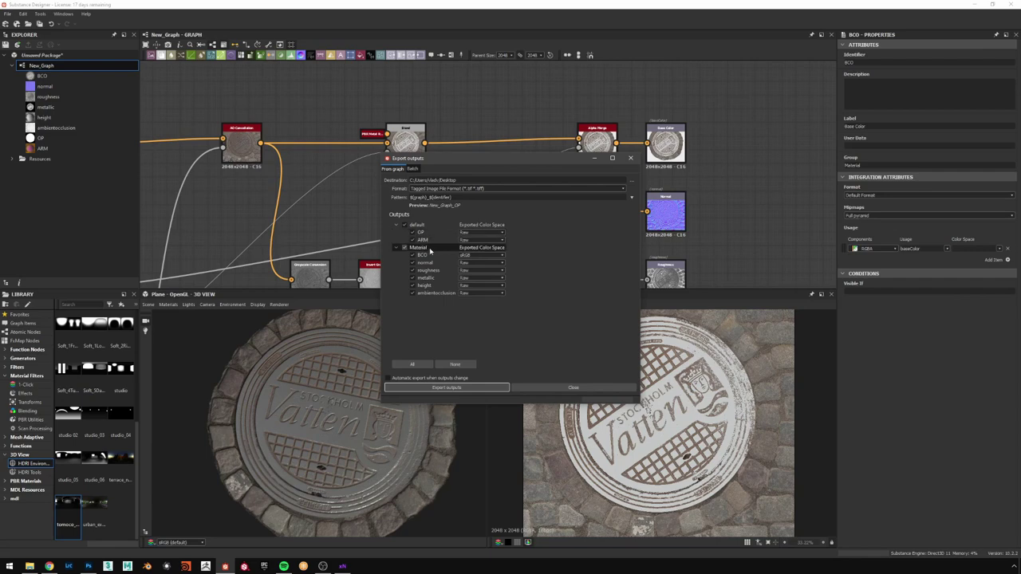
click(573, 388)
- Set the Group attribute of the Base Color output to Export
middle_drag(732, 165, 702, 162)
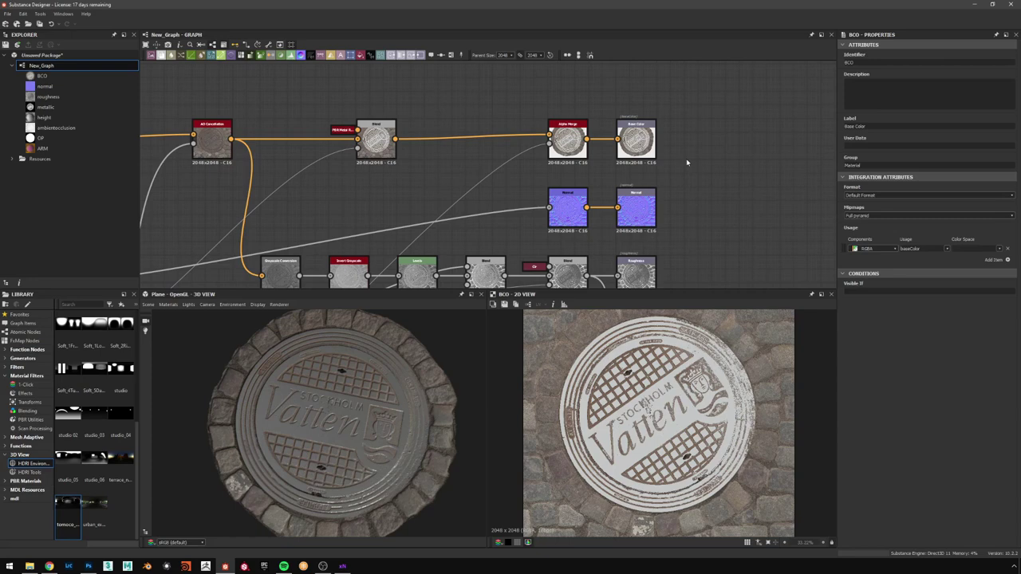
scroll(687, 162, down, 1)
middle_drag(662, 255, 650, 209)
scroll(650, 209, down, 10)
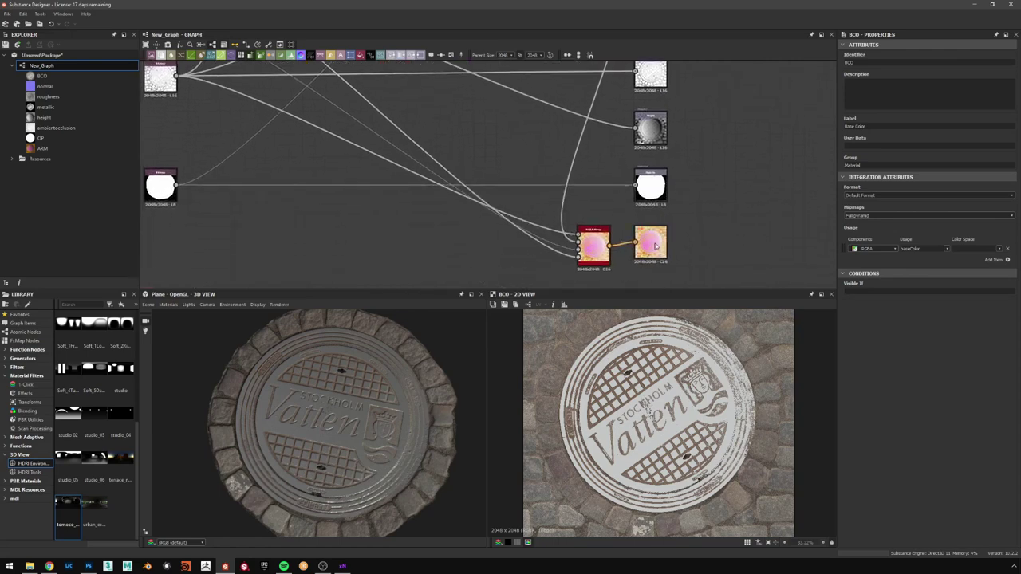
scroll(663, 243, up, 10)
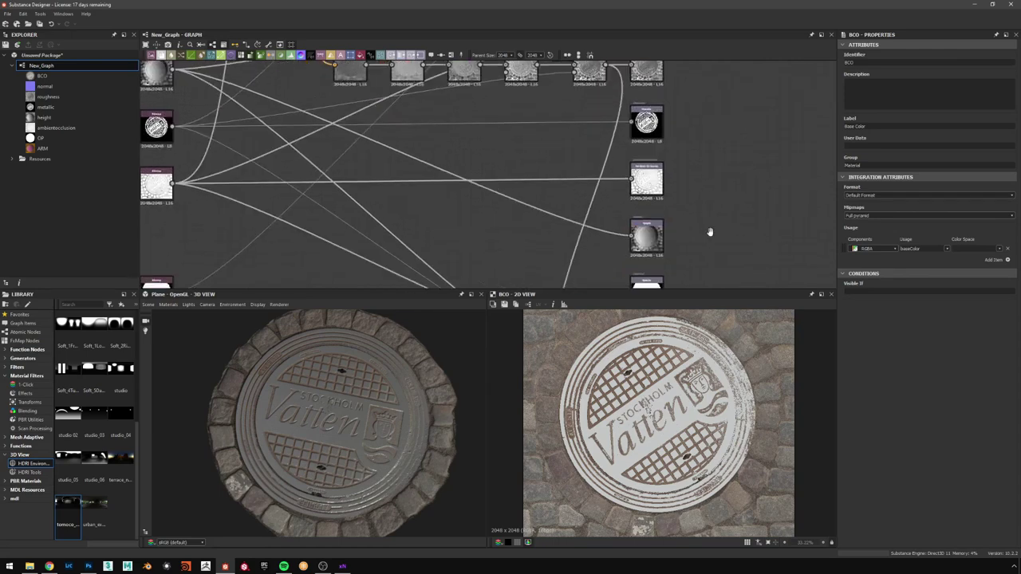
click(650, 151)
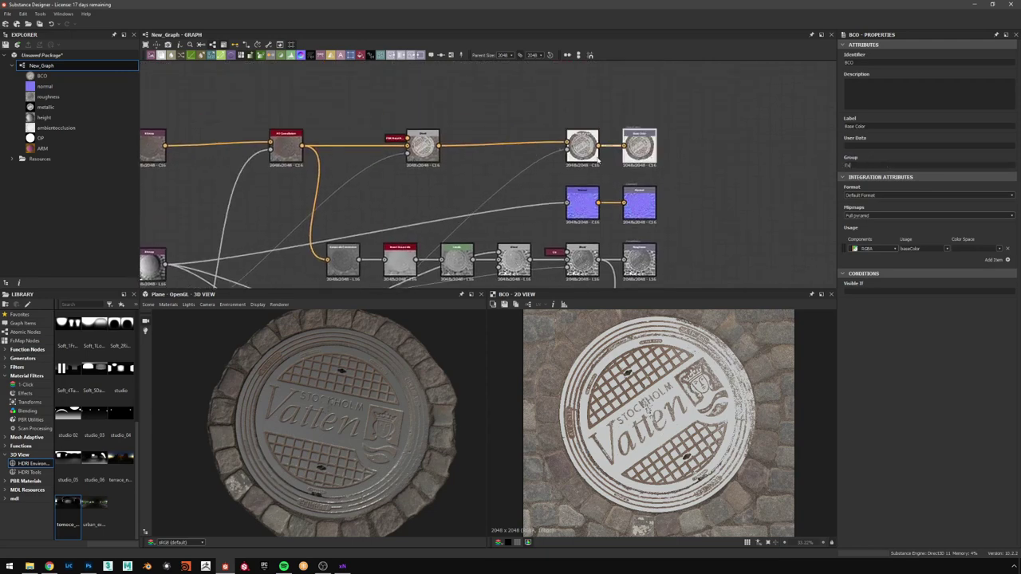
- Give the Normal output the identifier N and assign it to the Export group
click(640, 203)
drag(866, 62, 748, 62)
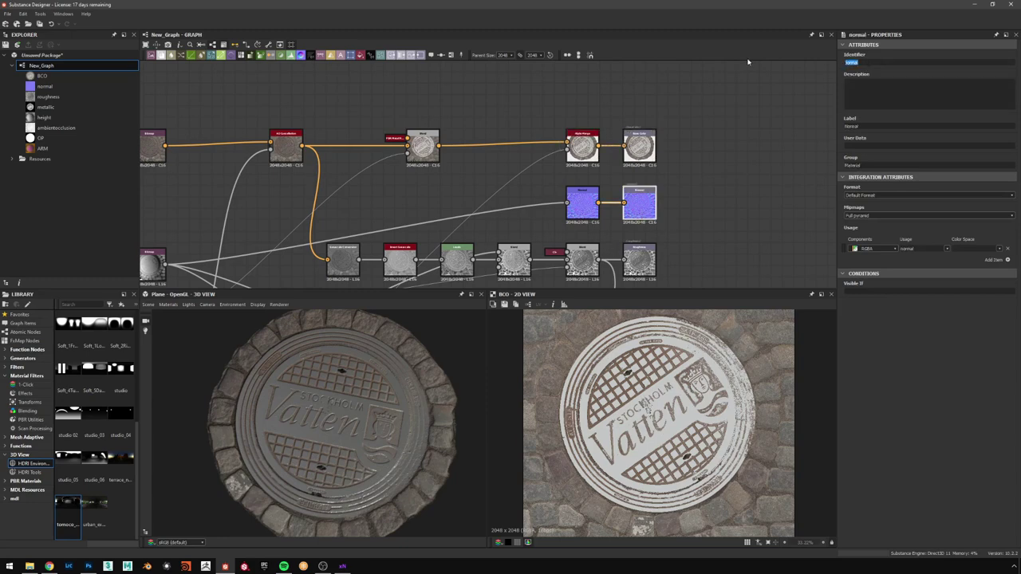
text(N)
drag(878, 164, 678, 163)
text(Export)
- Give the Roughness output the identifier R and assign it to the Viewport group
click(639, 260)
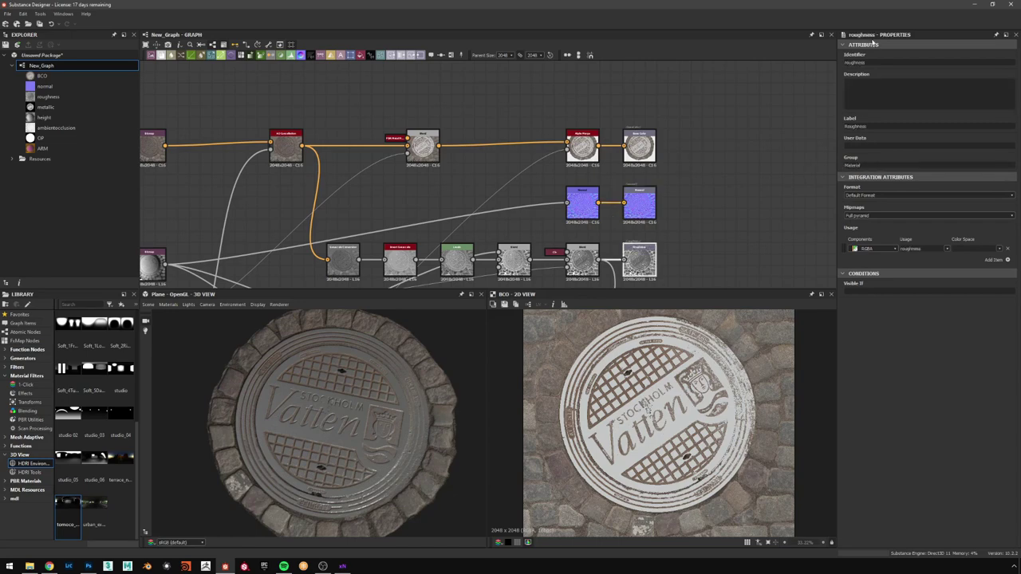
drag(870, 62, 718, 65)
text(R)
middle_drag(711, 191, 683, 130)
- Give the Metallic output the identifier M and assign it to the Viewport group
click(633, 212)
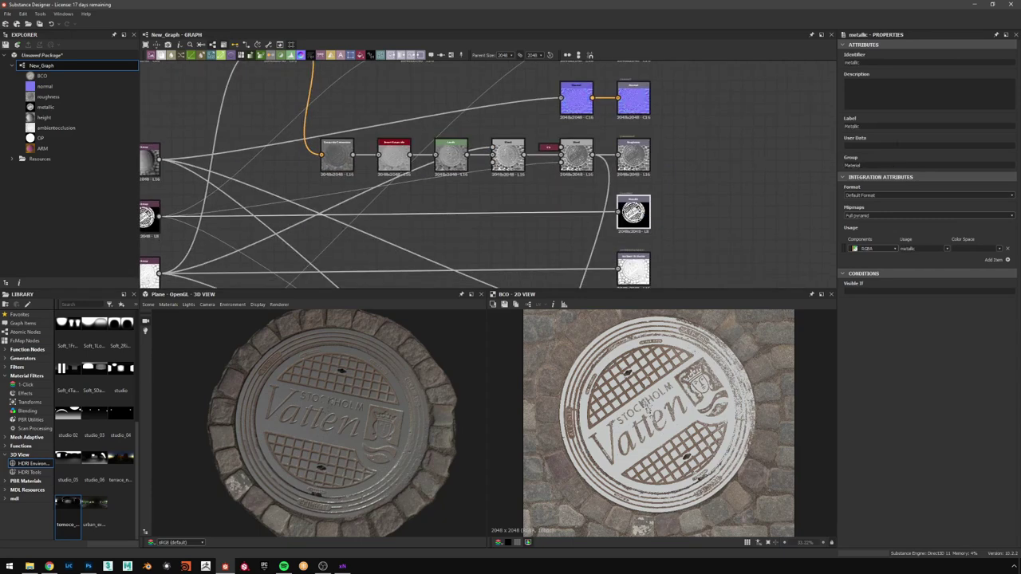
drag(877, 63, 665, 62)
text(M)
drag(861, 165, 602, 162)
text(Viewport)
- Give the Ambient Occlusion output the identifier AO and assign it to the Viewport group
click(633, 267)
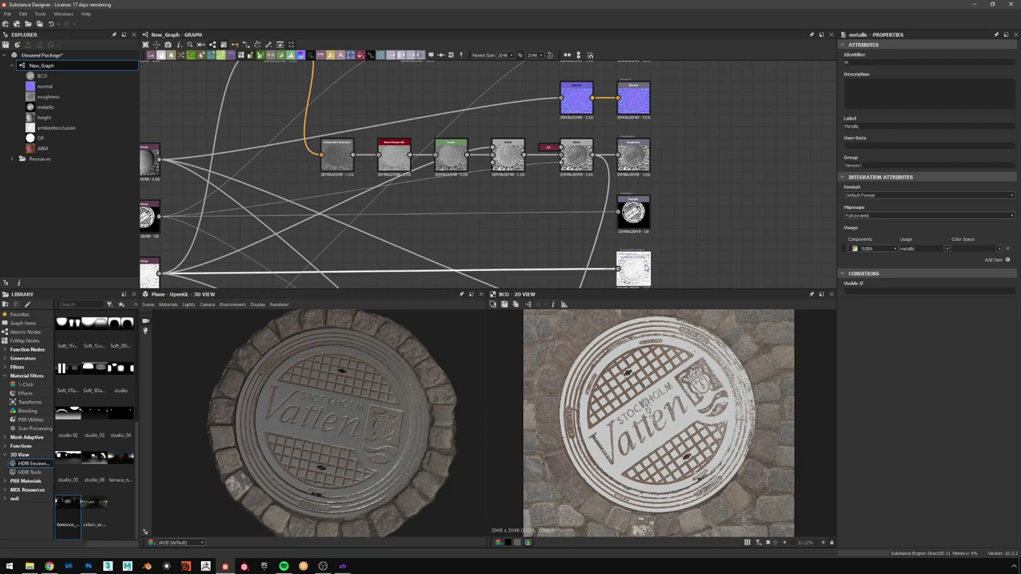
double_click(861, 62)
text(AO)
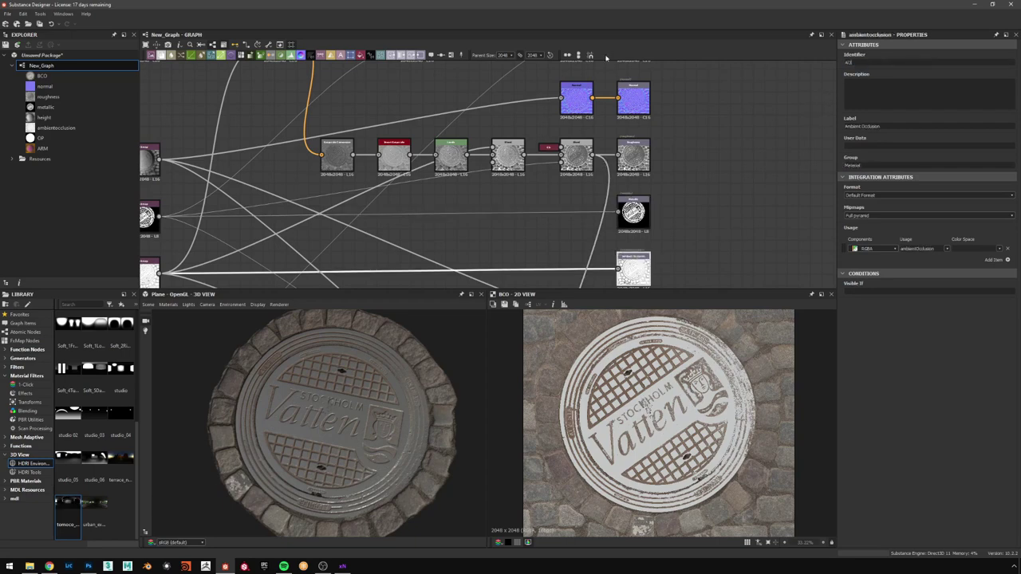
key(Tab)
key(Tab)
key(Tab)
key(Tab)
text(View)
- Set the Height output's identifier to heightH and its group to Viewport
middle_drag(526, 182, 511, 108)
click(627, 253)
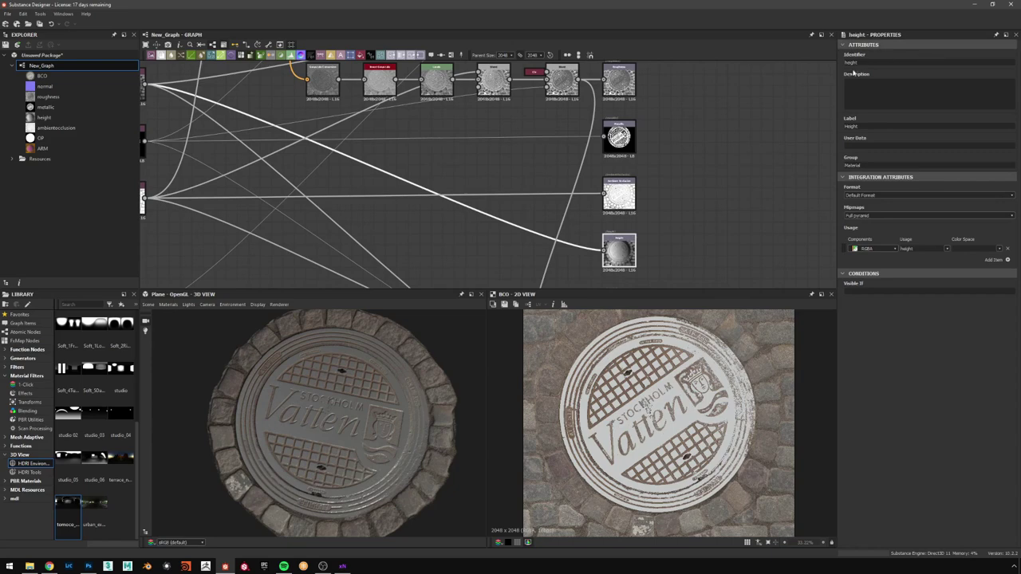
double_click(870, 166)
text(Viewport)
- Assign the Opacity output to the Viewport group
middle_drag(641, 196, 633, 131)
click(616, 251)
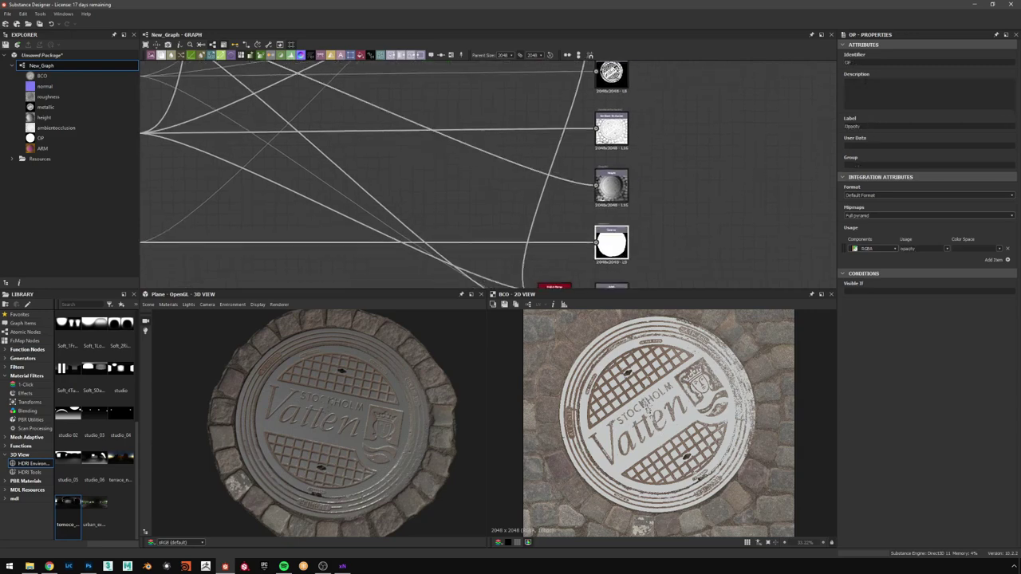
click(859, 162)
text(Viewp)
- Assign the ARM output to the Export group
middle_drag(632, 212, 622, 148)
click(600, 232)
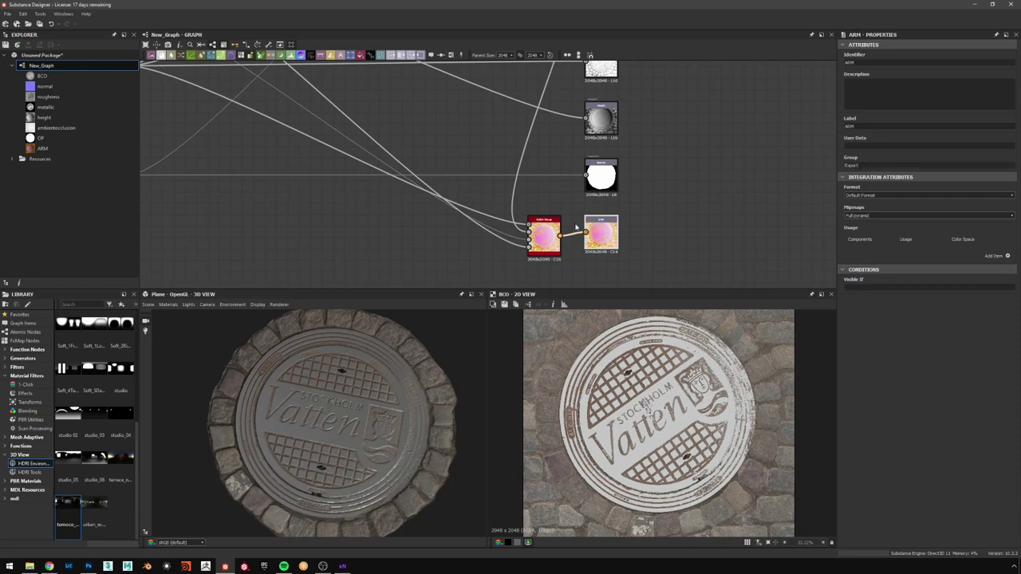
scroll(529, 155, down, 5)
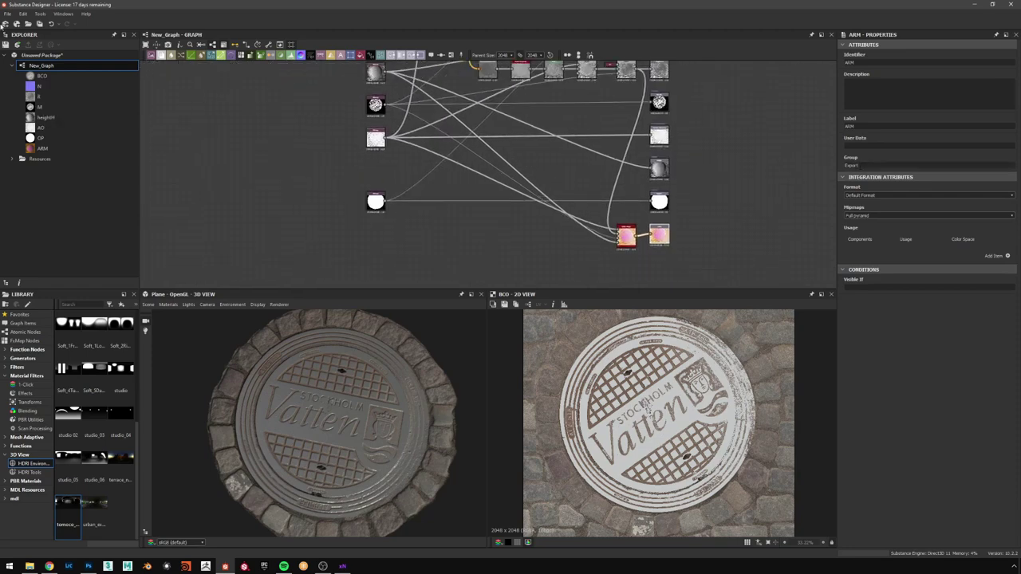
- Save the package as Decal_Manhole_01 in the Decal_Manhole_01 folder on the desktop
click(37, 56)
key(ctrl+s)
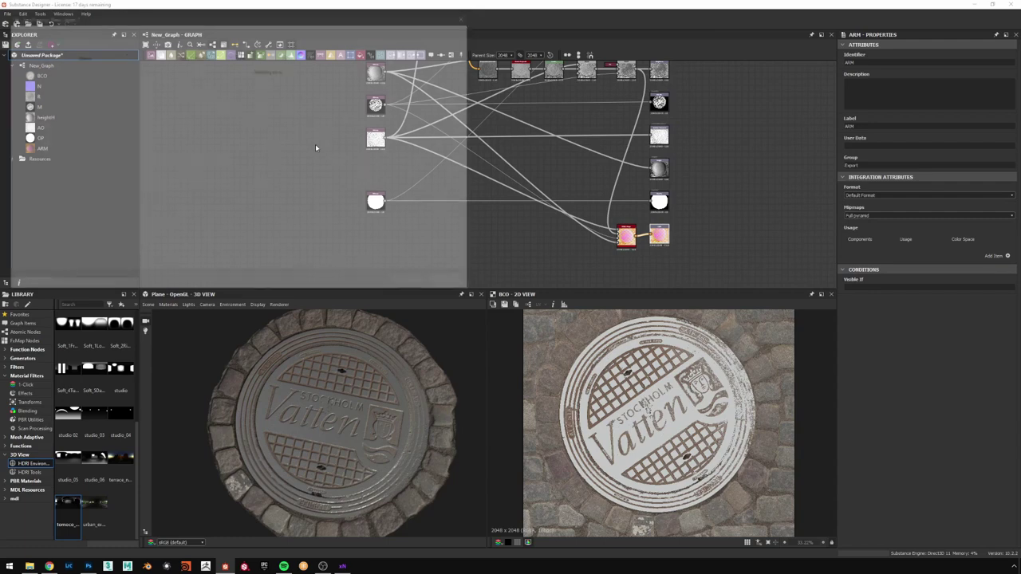
click(110, 69)
double_click(110, 69)
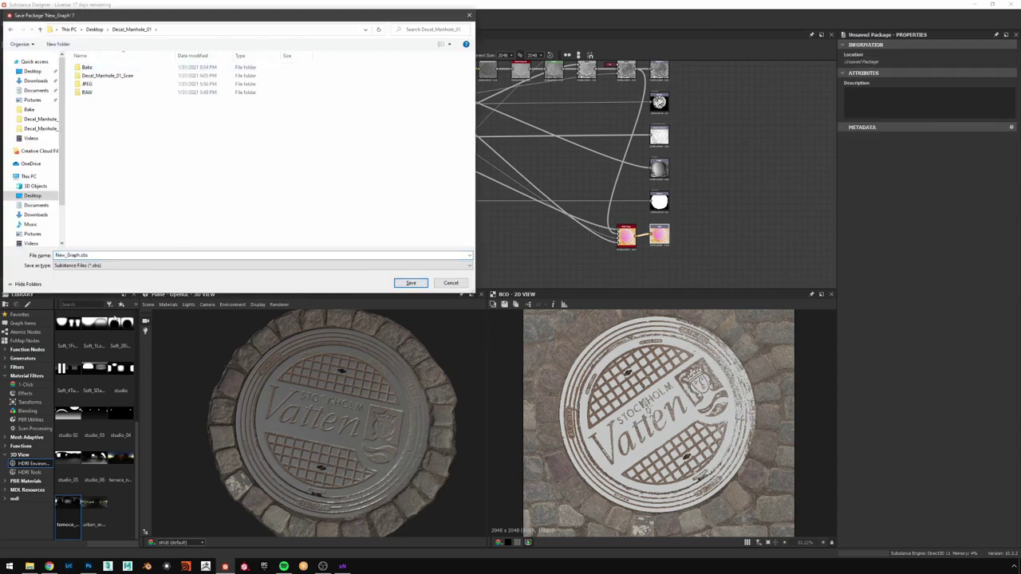
text(De)
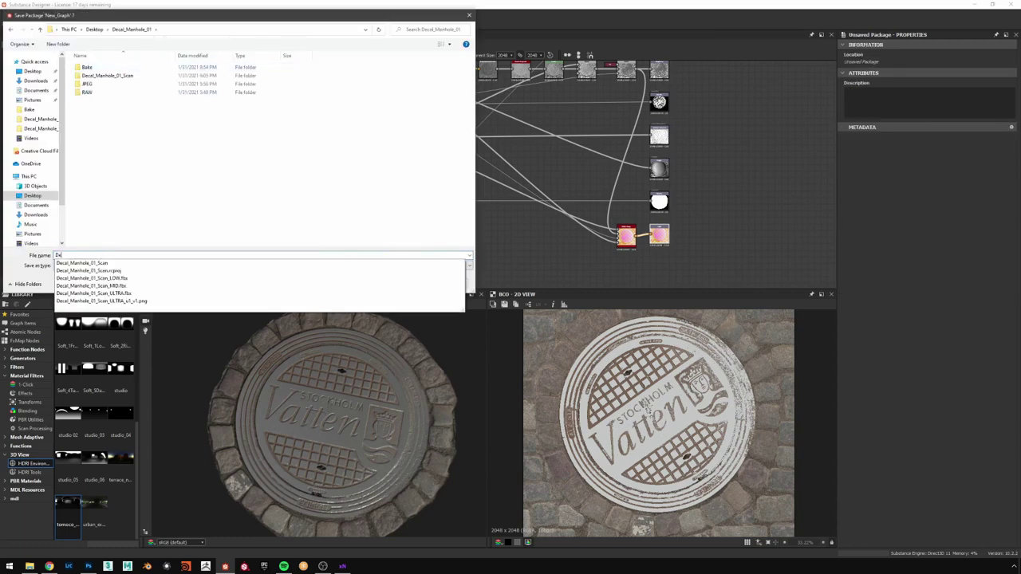
text(cal_Manhole_01)
key(Return)
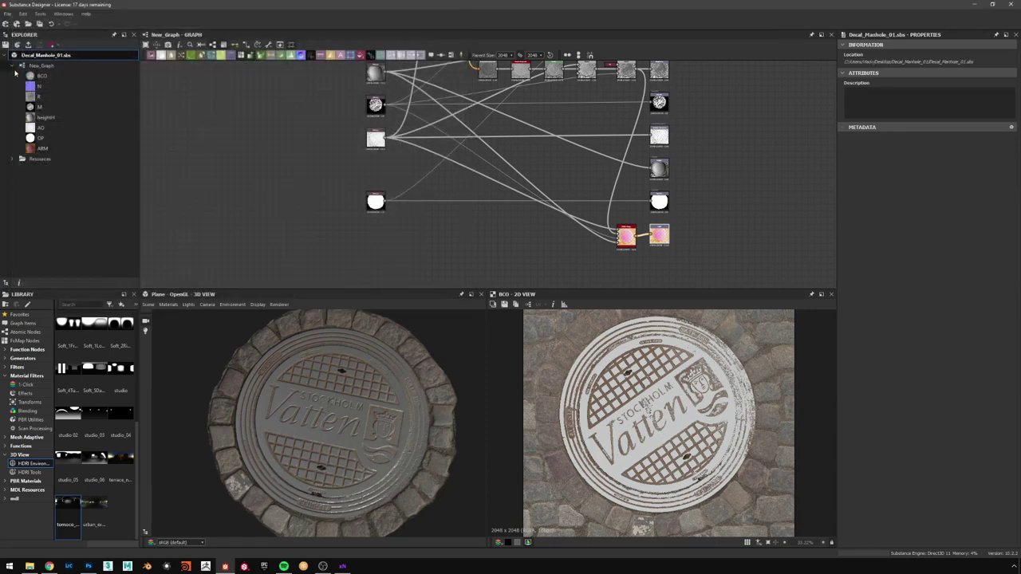
- Rename the graph New_Graph to Decal_Manhole_01 and save the package
click(38, 66)
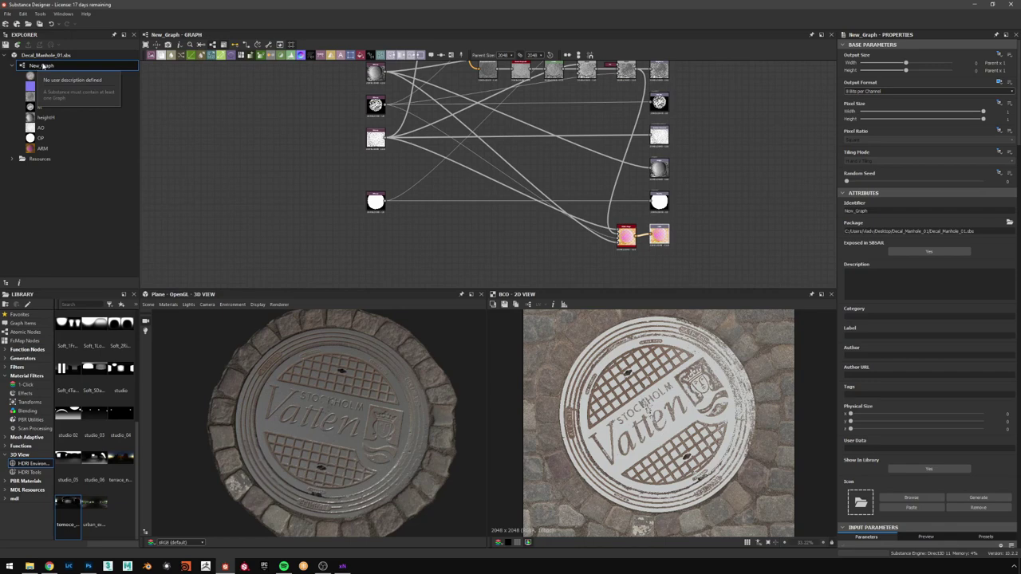
click(41, 65)
text(Bil)
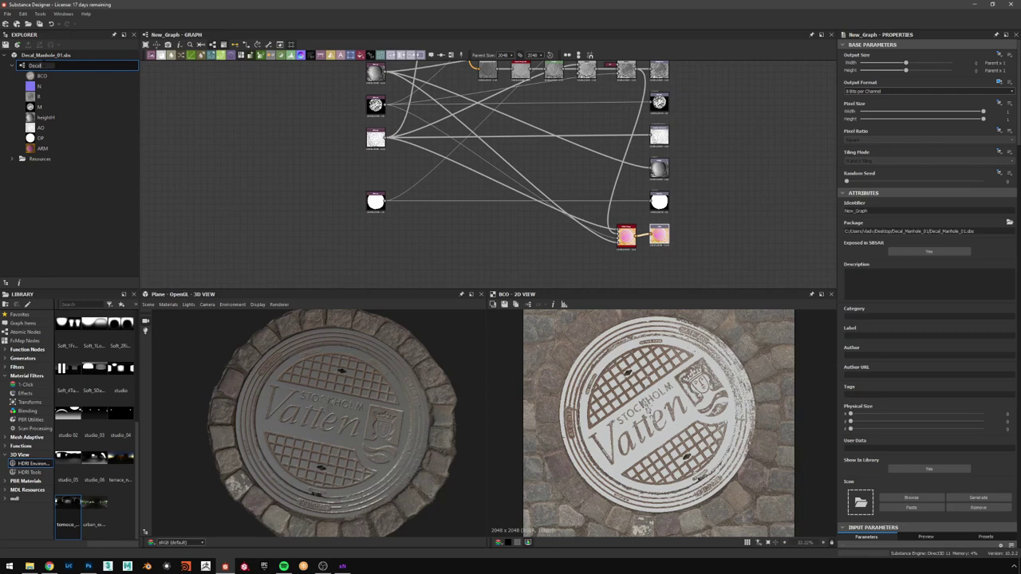
text(al_Manhole_01)
key(Return)
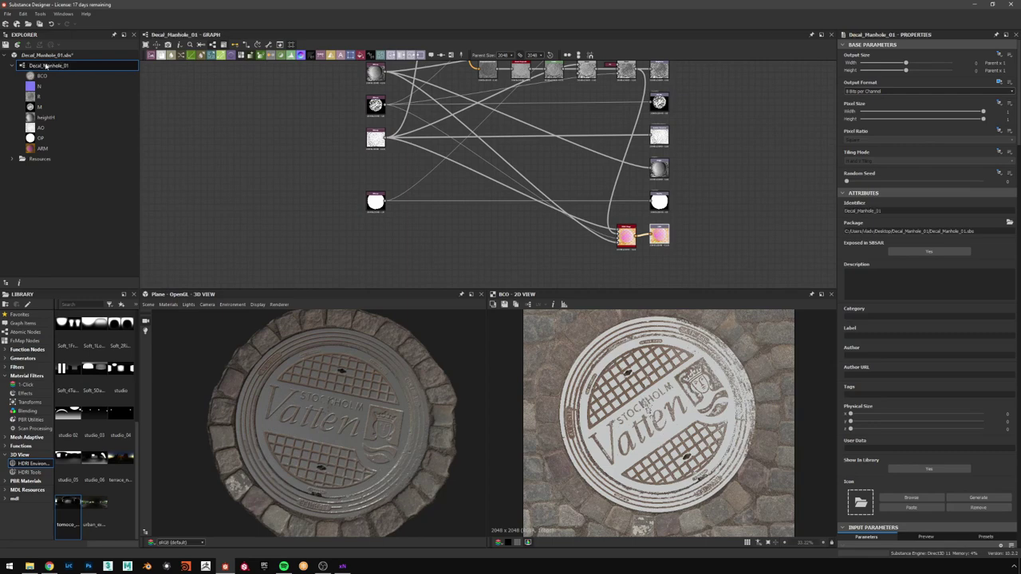
middle_drag(266, 116, 255, 128)
key(ctrl+s)
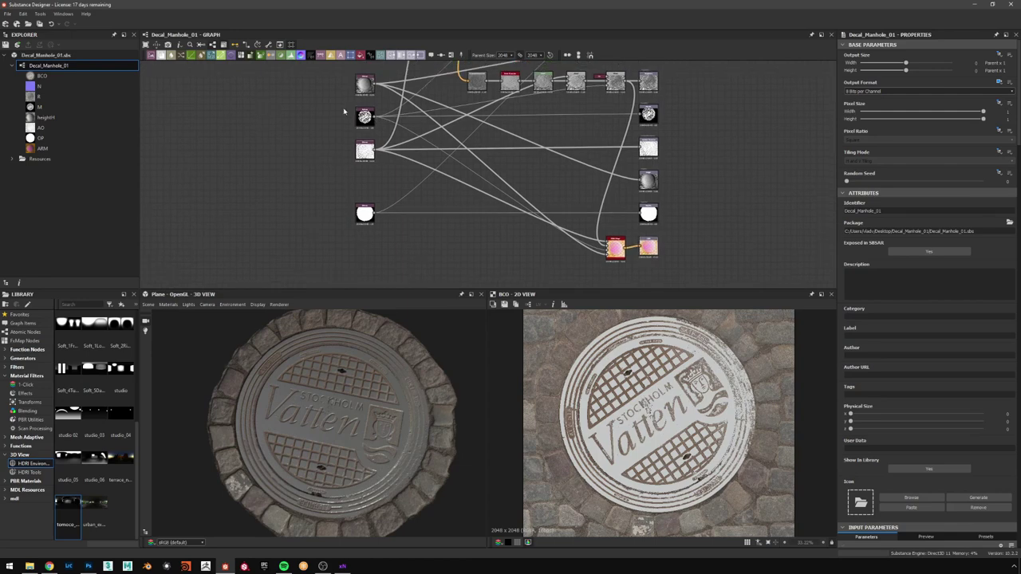
- Start exporting the graph outputs, excluding the whole Viewport group and collapsing its list
middle_drag(344, 109, 362, 109)
click(269, 45)
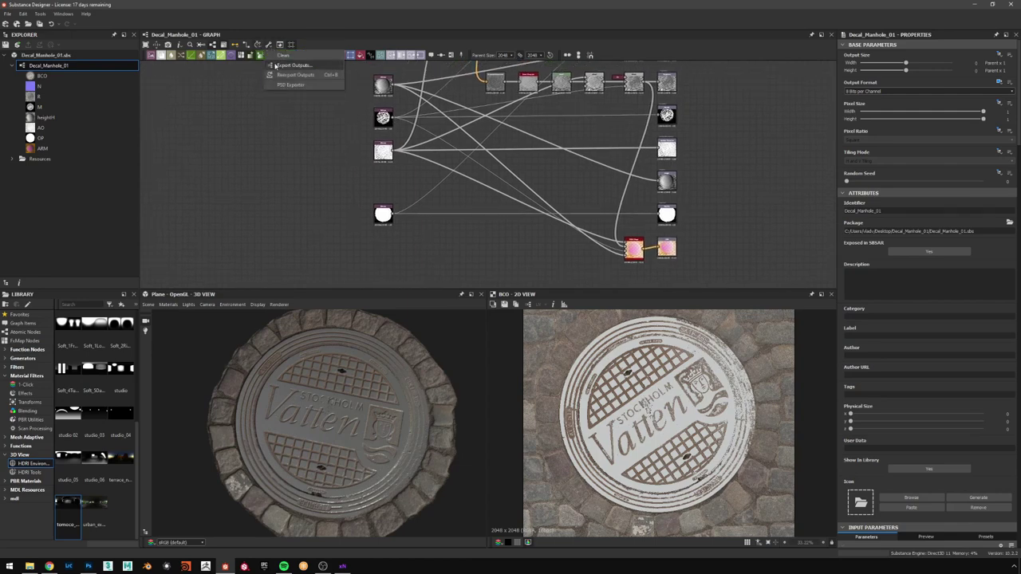
click(275, 65)
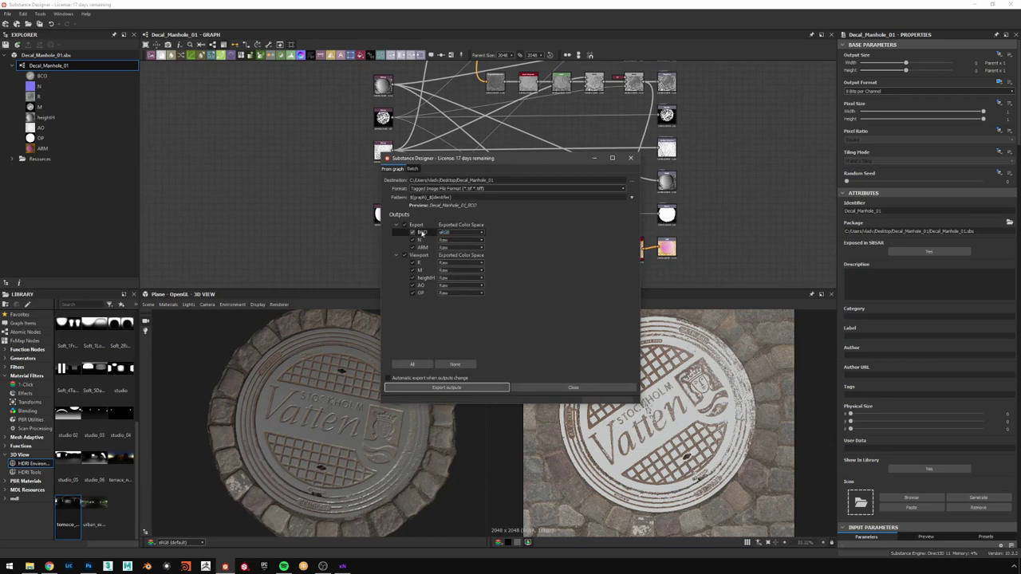
click(404, 255)
click(396, 255)
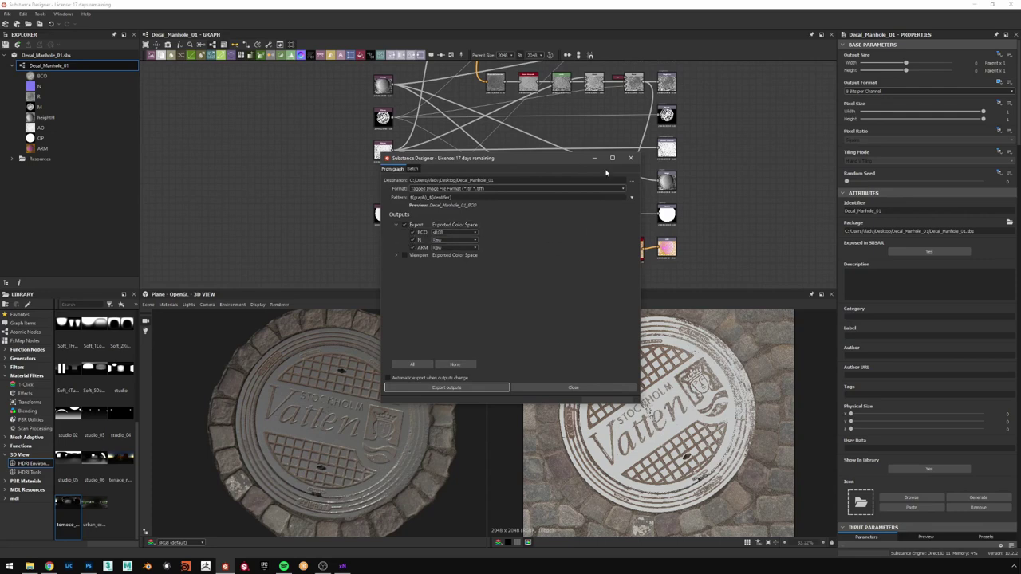
- Create a folder named Export inside Decal_Manhole_01 and choose it as the export destination
click(630, 179)
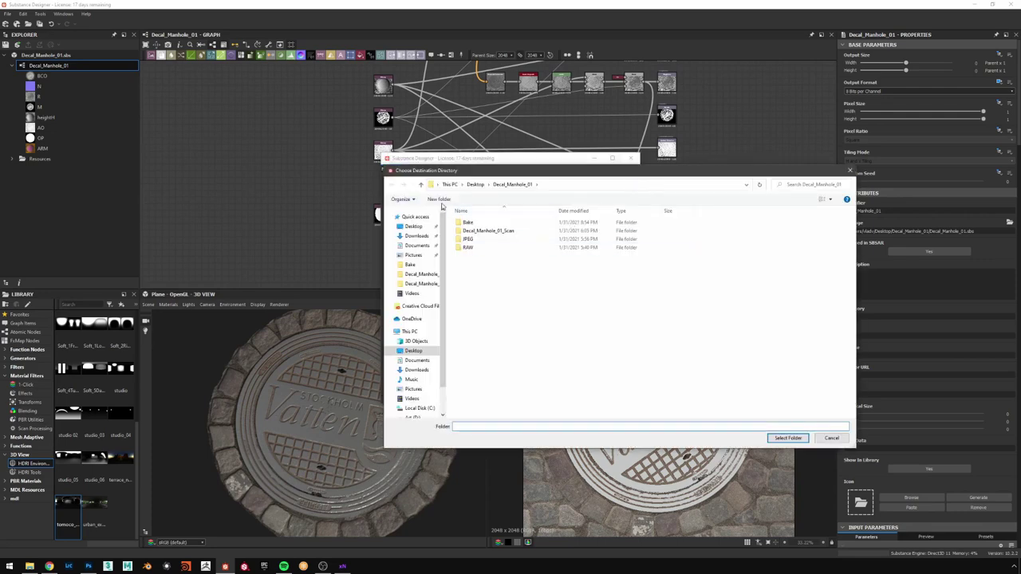
click(437, 200)
text(Export)
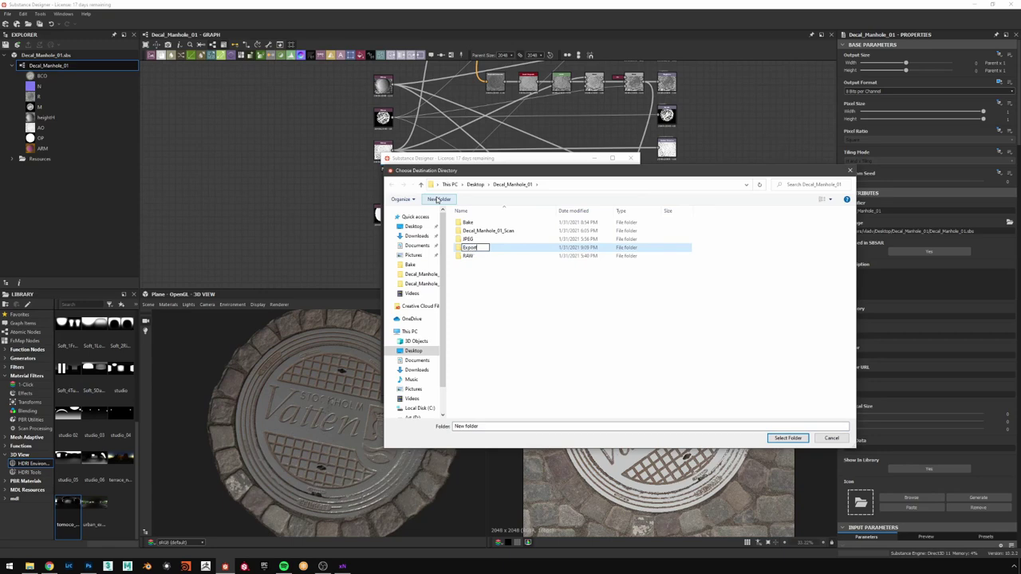
key(Return)
key(Return)
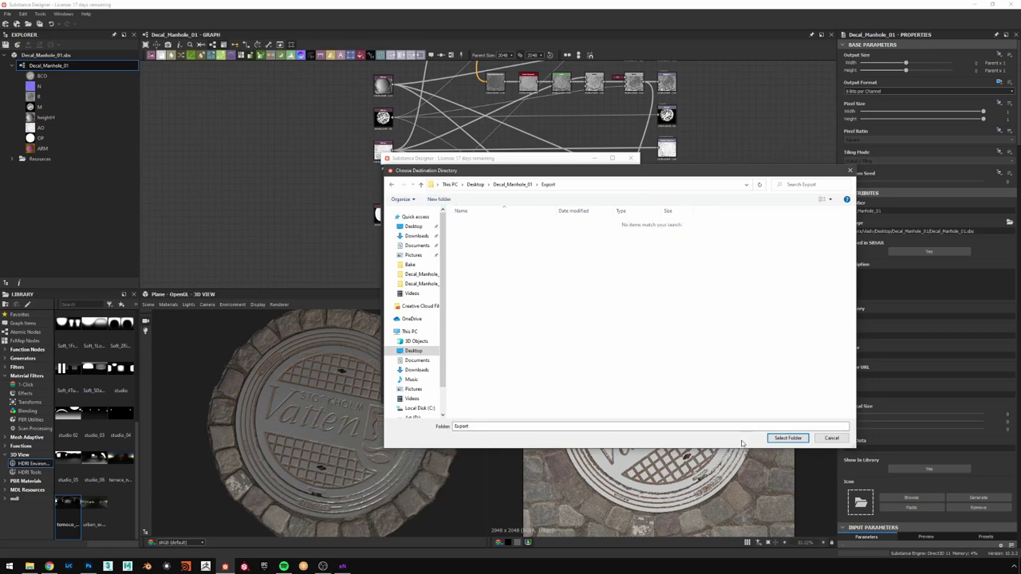
click(787, 438)
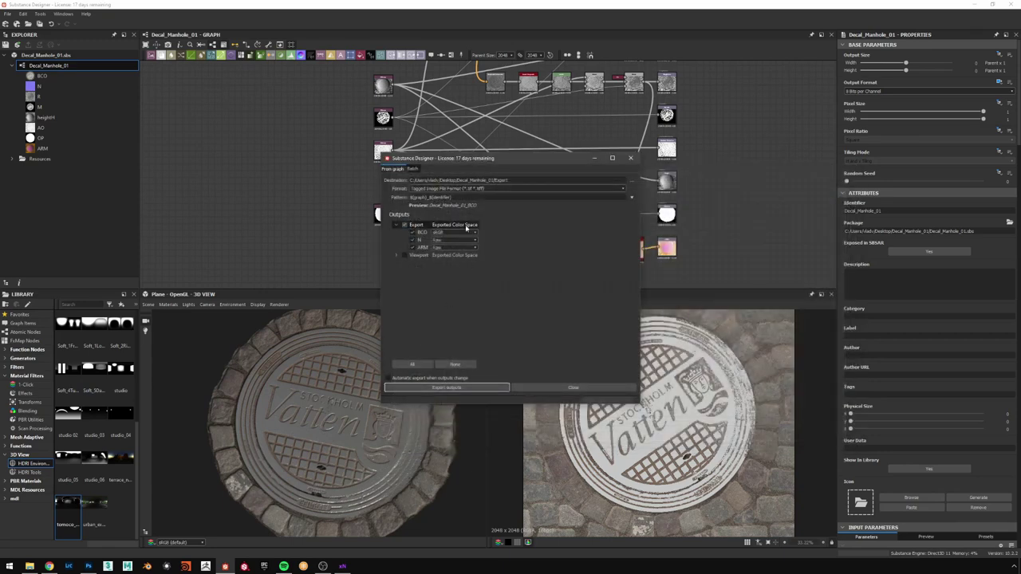
- Prefix the export naming pattern with TEX_ so it reads TEX_$(graph)_$(identifier)
click(420, 231)
text(TEX_)
key(BackSpace)
key(BackSpace)
key(BackSpace)
text(_)
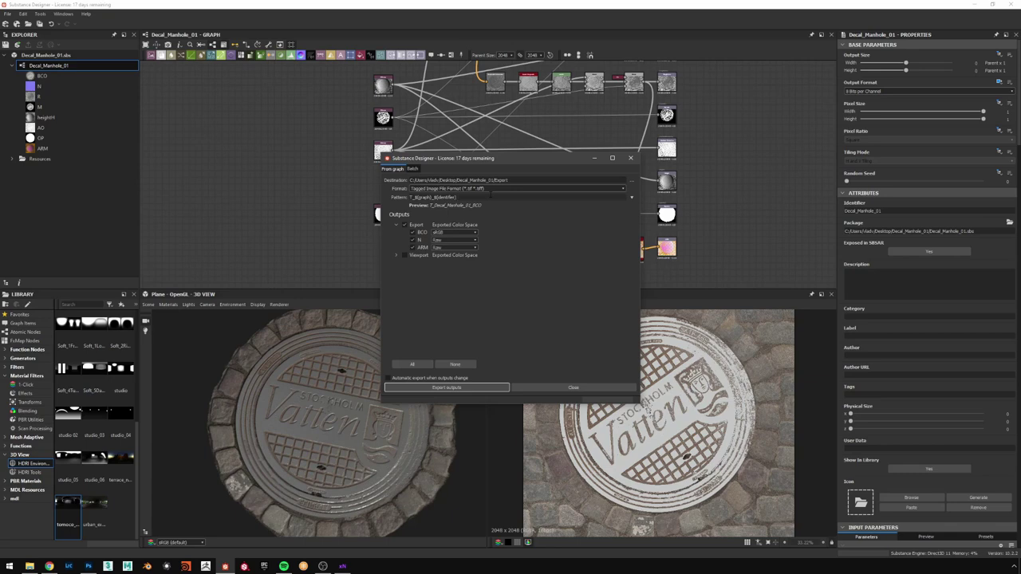
text(EX)
- Export the BCO, N and ARM outputs in Truevision Targa format and close the export dialog
click(515, 189)
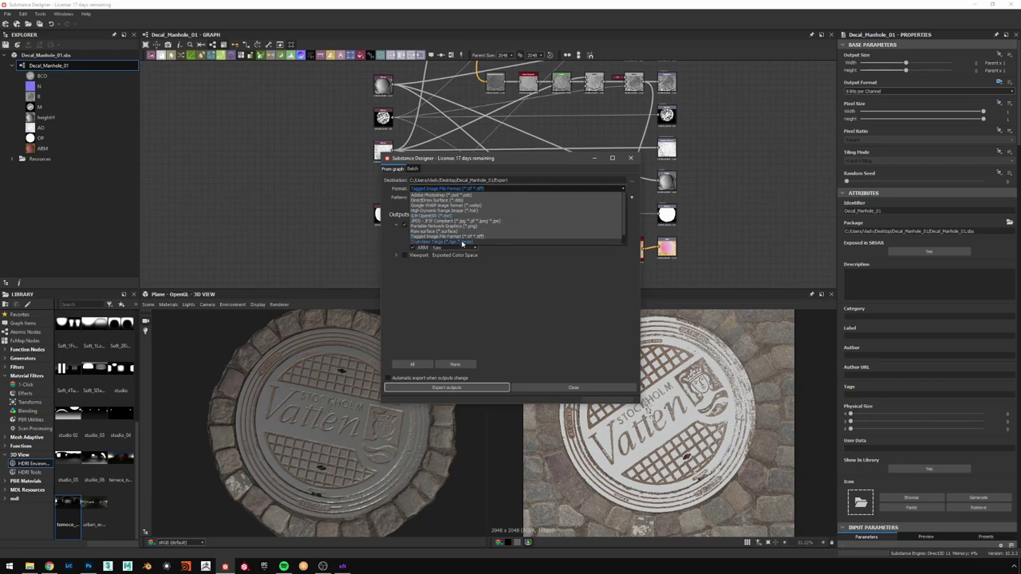
click(461, 242)
click(469, 388)
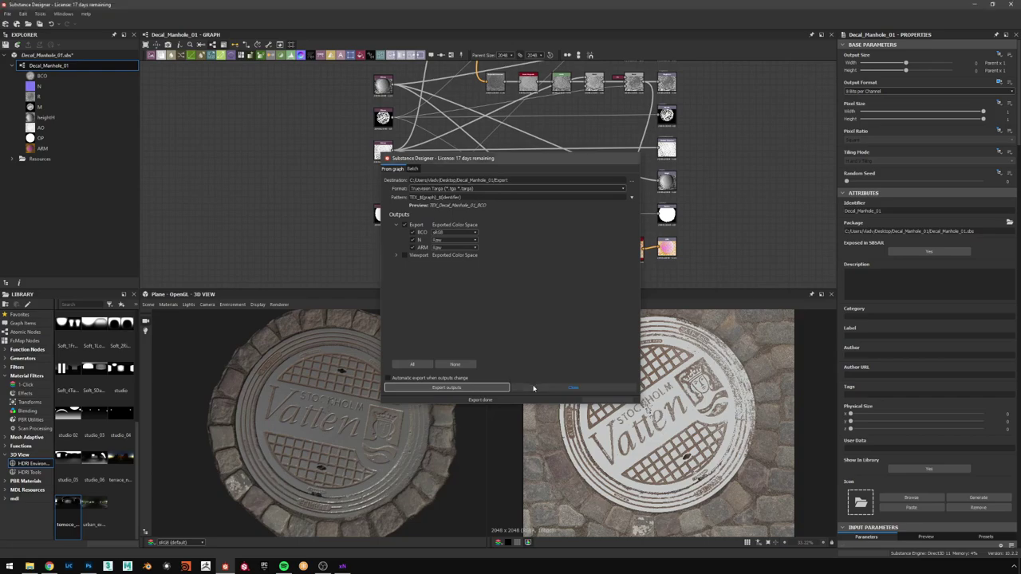
click(515, 387)
- Switch to File Explorer and show the Decal_Manhole_01 Export folder with large thumbnails
click(30, 566)
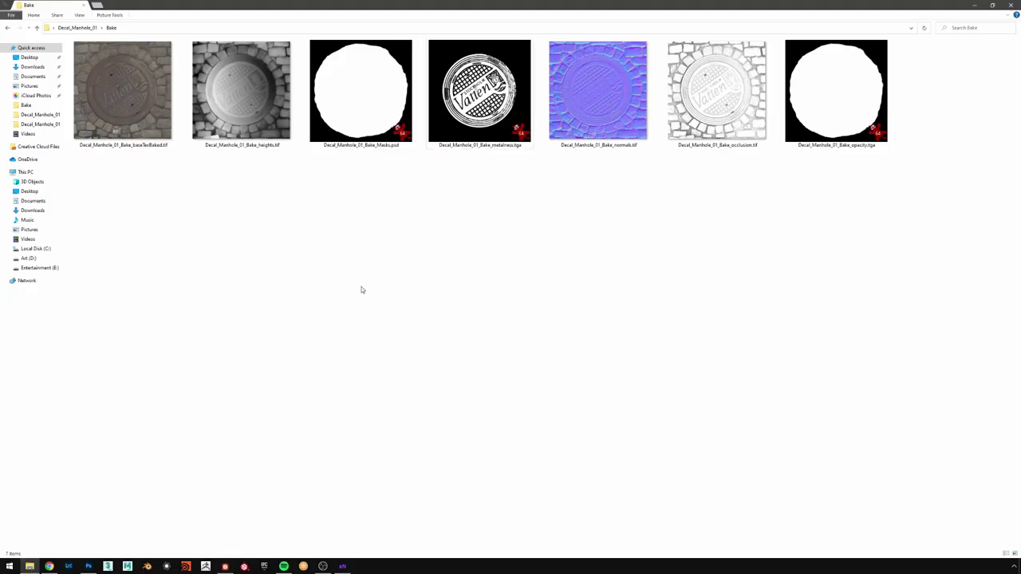
click(87, 28)
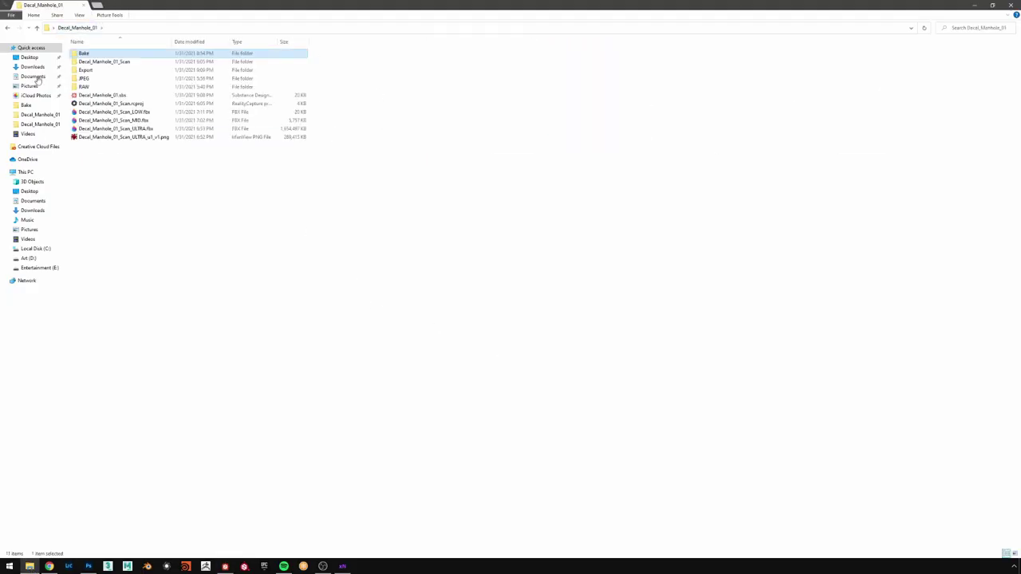
double_click(90, 72)
ctrl+scroll(271, 160, up, 3)
ctrl+scroll(270, 159, up, 3)
- View the exported ARM, BCO and N textures full screen in the image viewer, then close the viewer
double_click(126, 106)
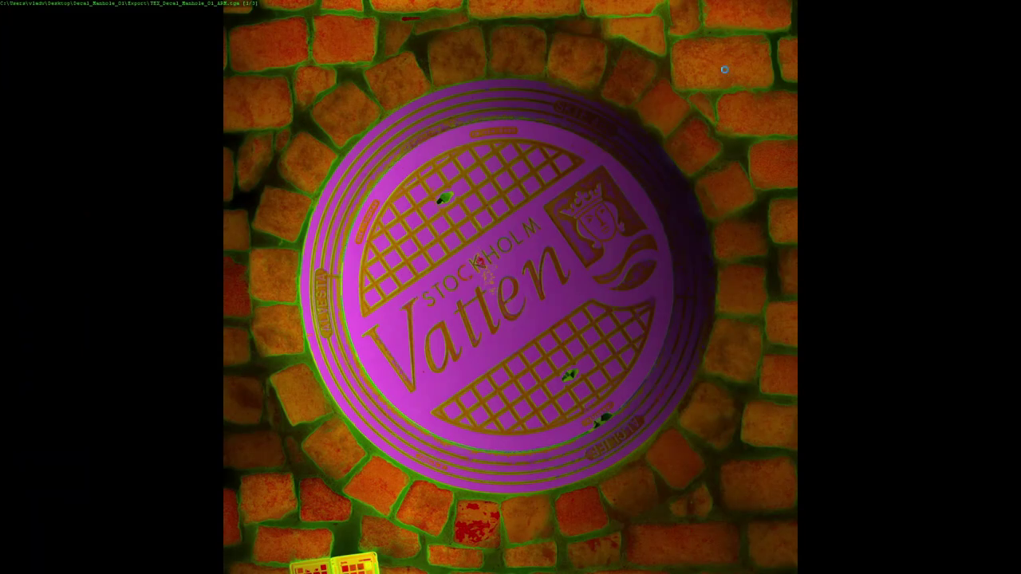
key(Right)
key(Right)
key(Left)
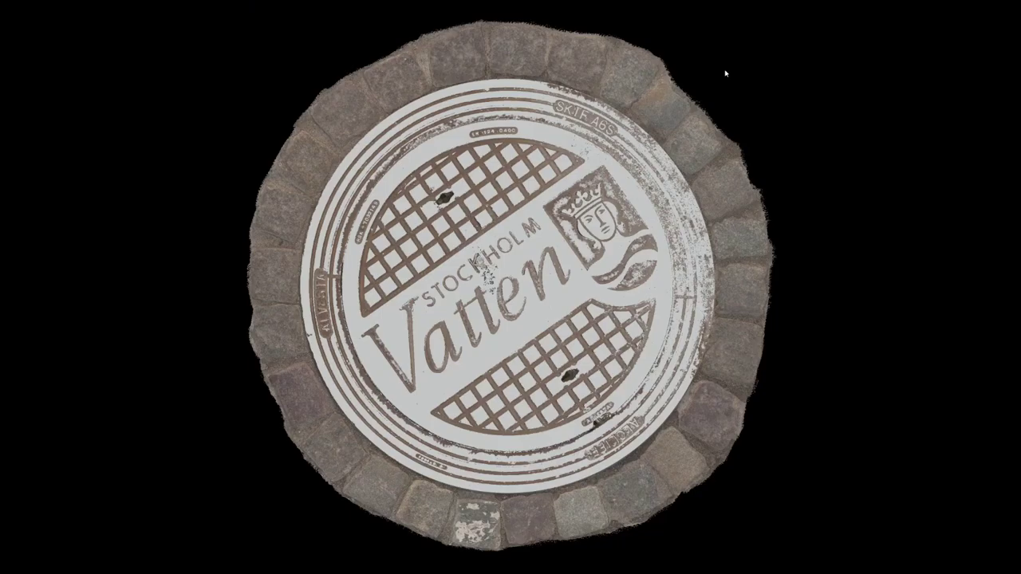
key(Left)
key(Return)
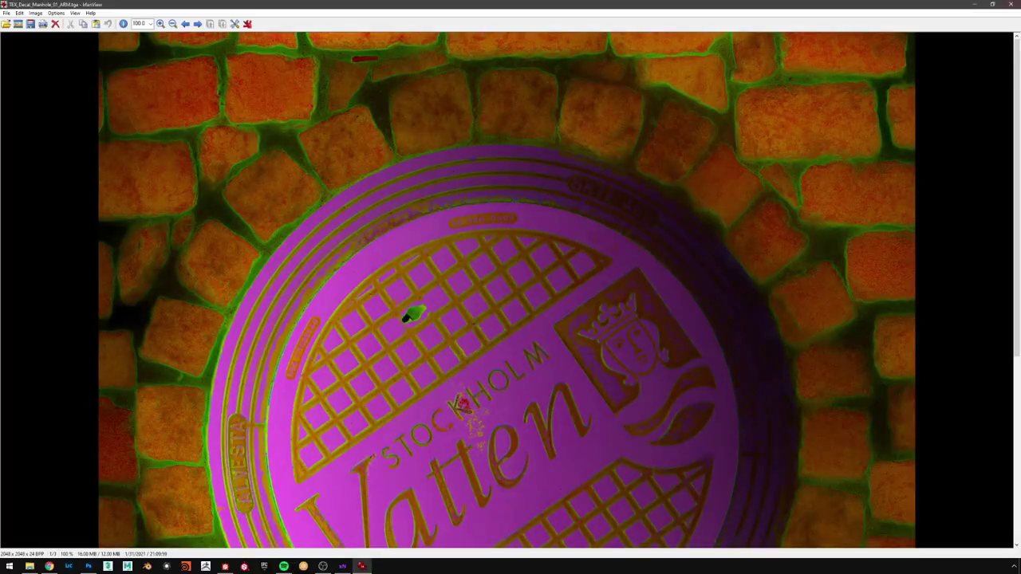
click(1010, 4)
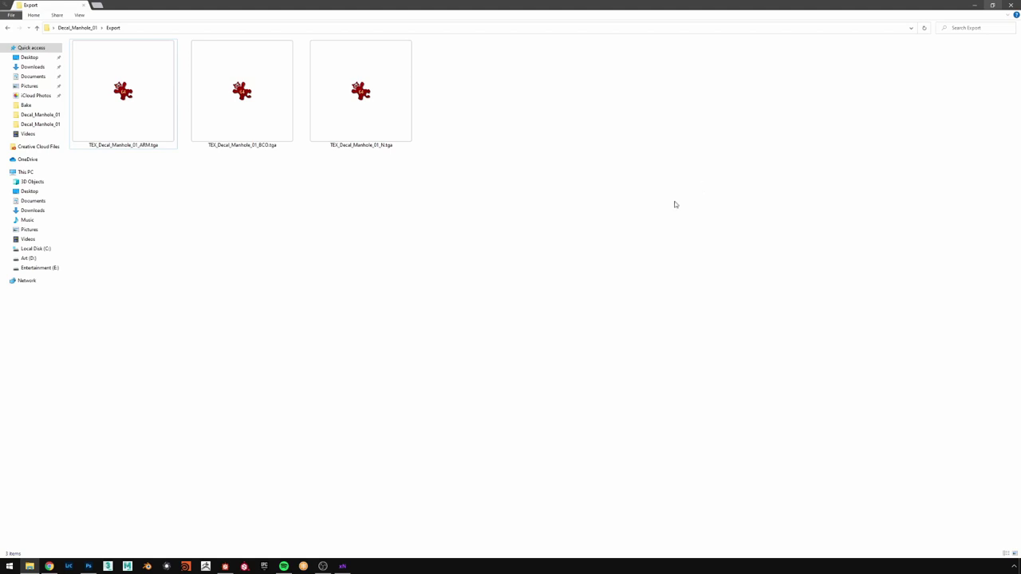
drag(531, 2, 525, 35)
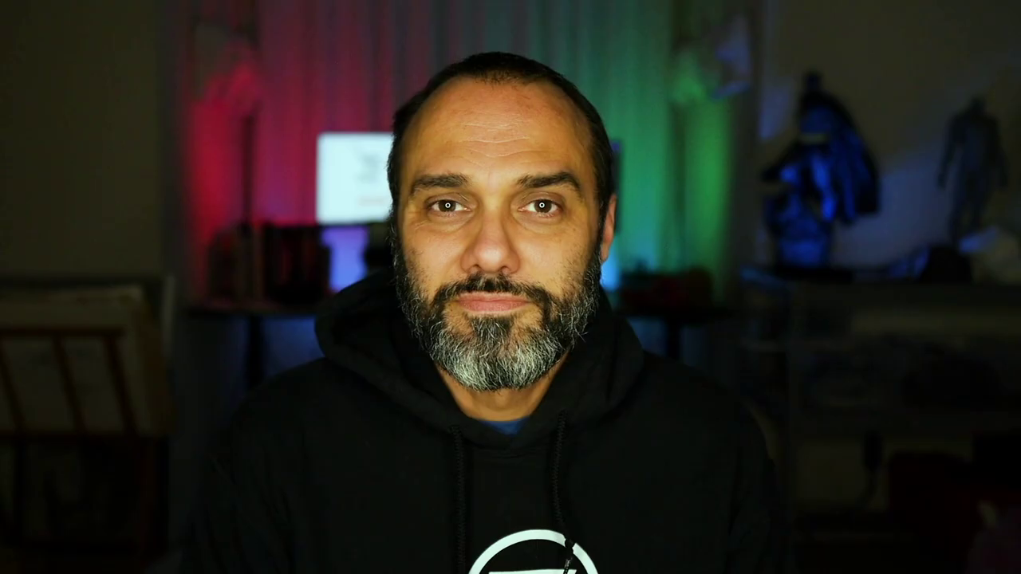